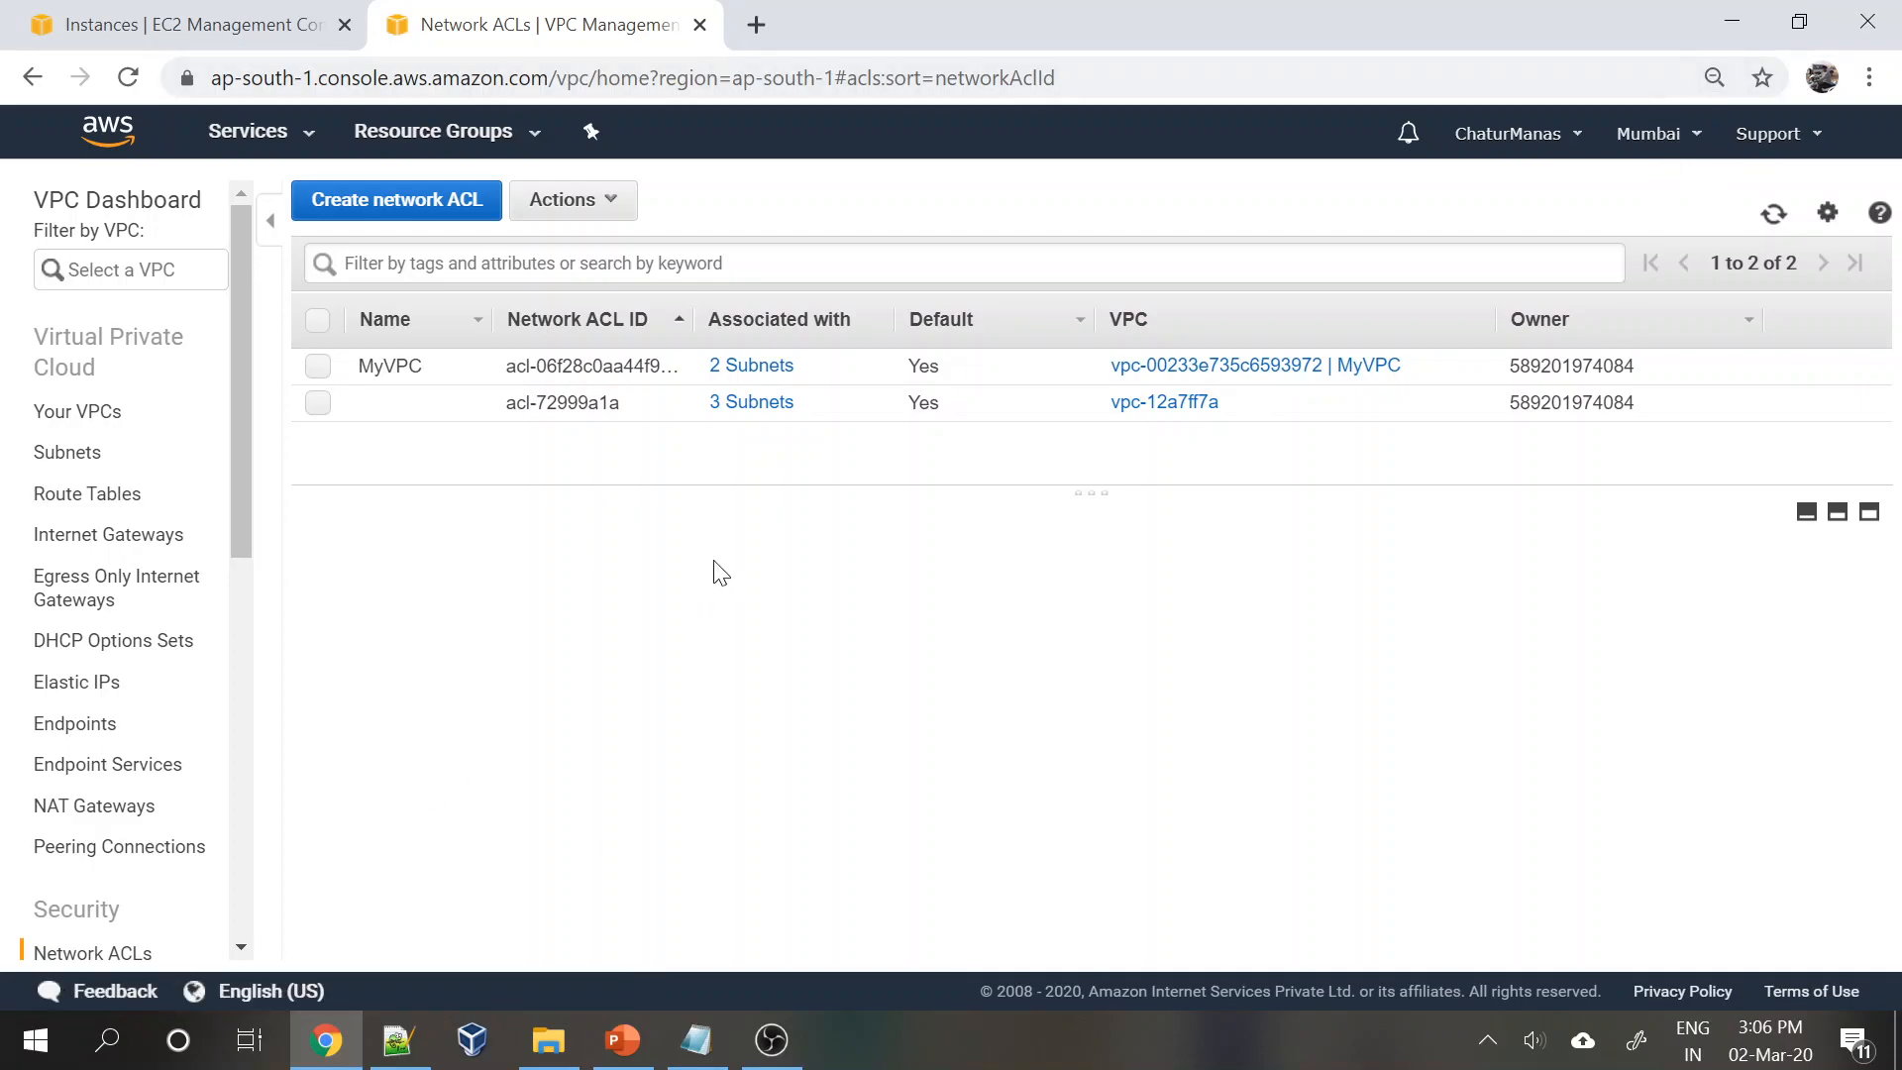
- Inspect the MyVPC network ACL's details and compare the descriptions of the unnamed VPC and MyVPC in the VPC list
click(321, 370)
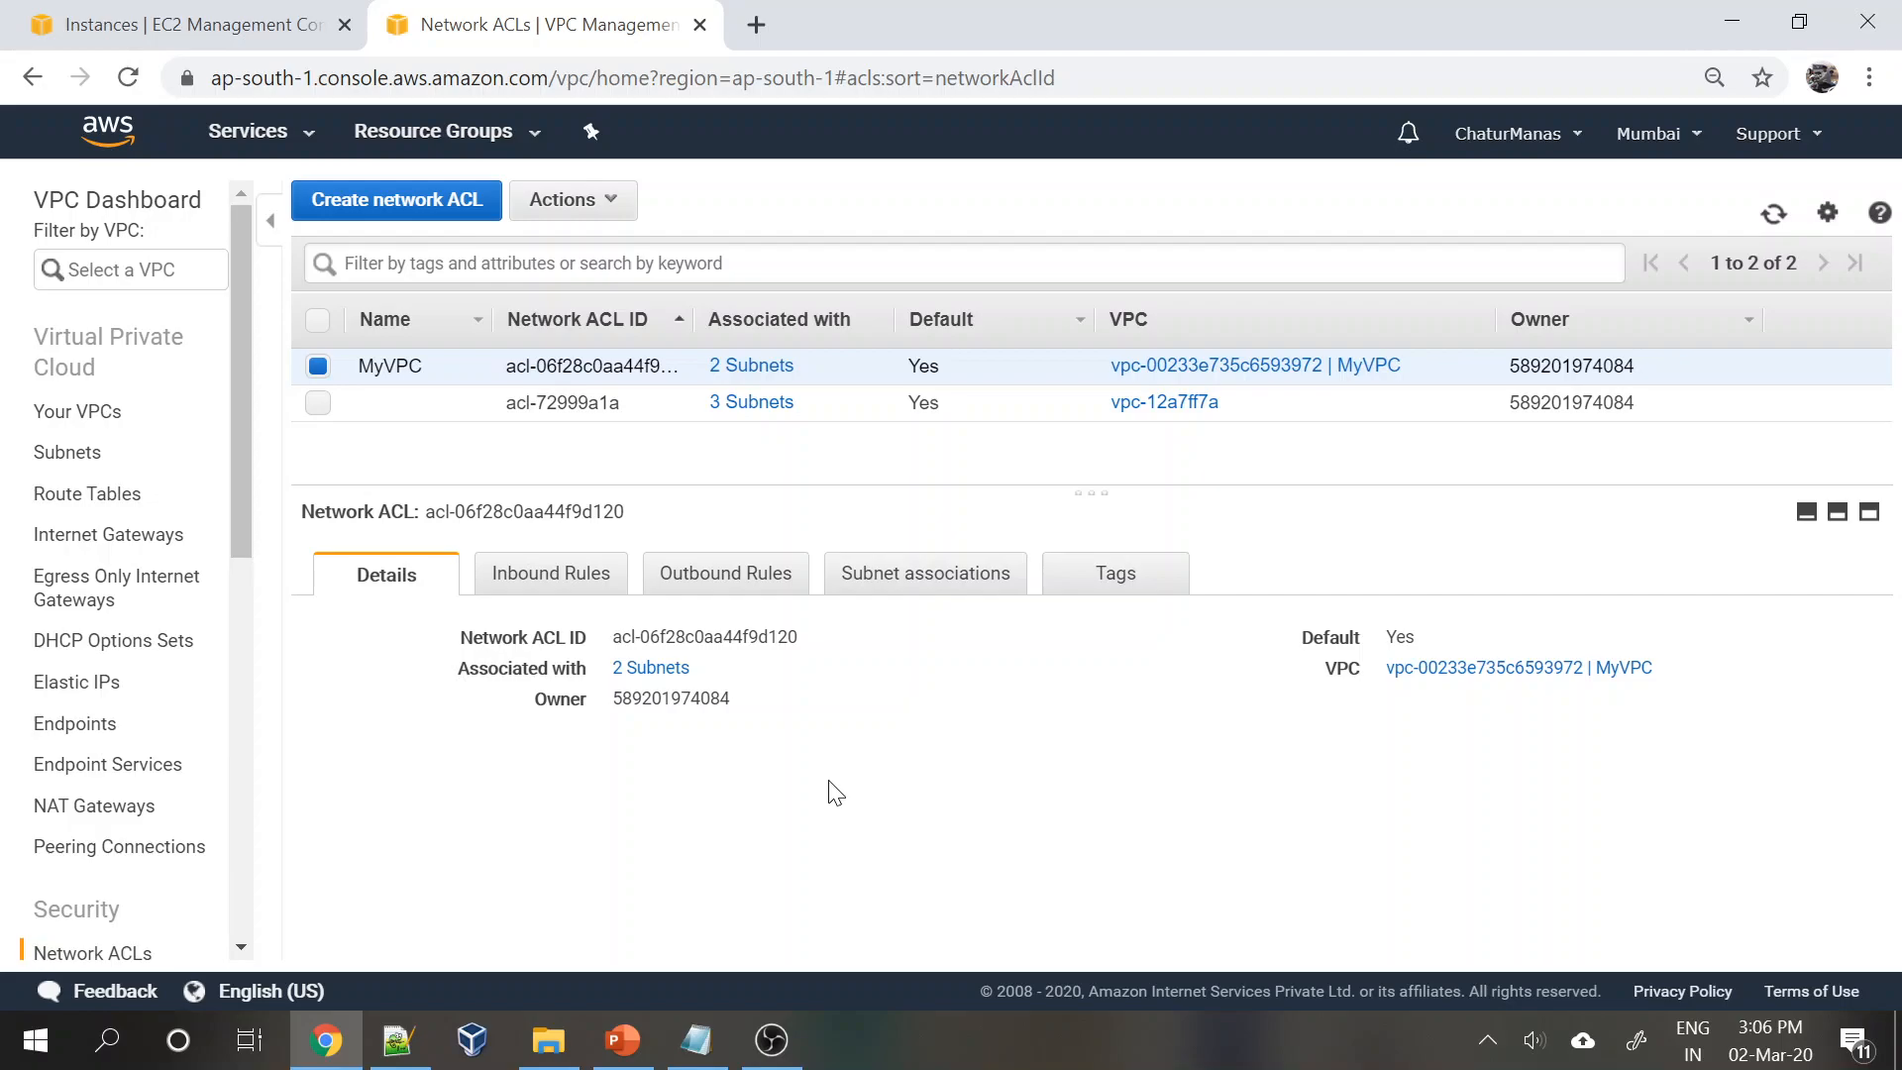
mouse_move(466, 366)
click(100, 430)
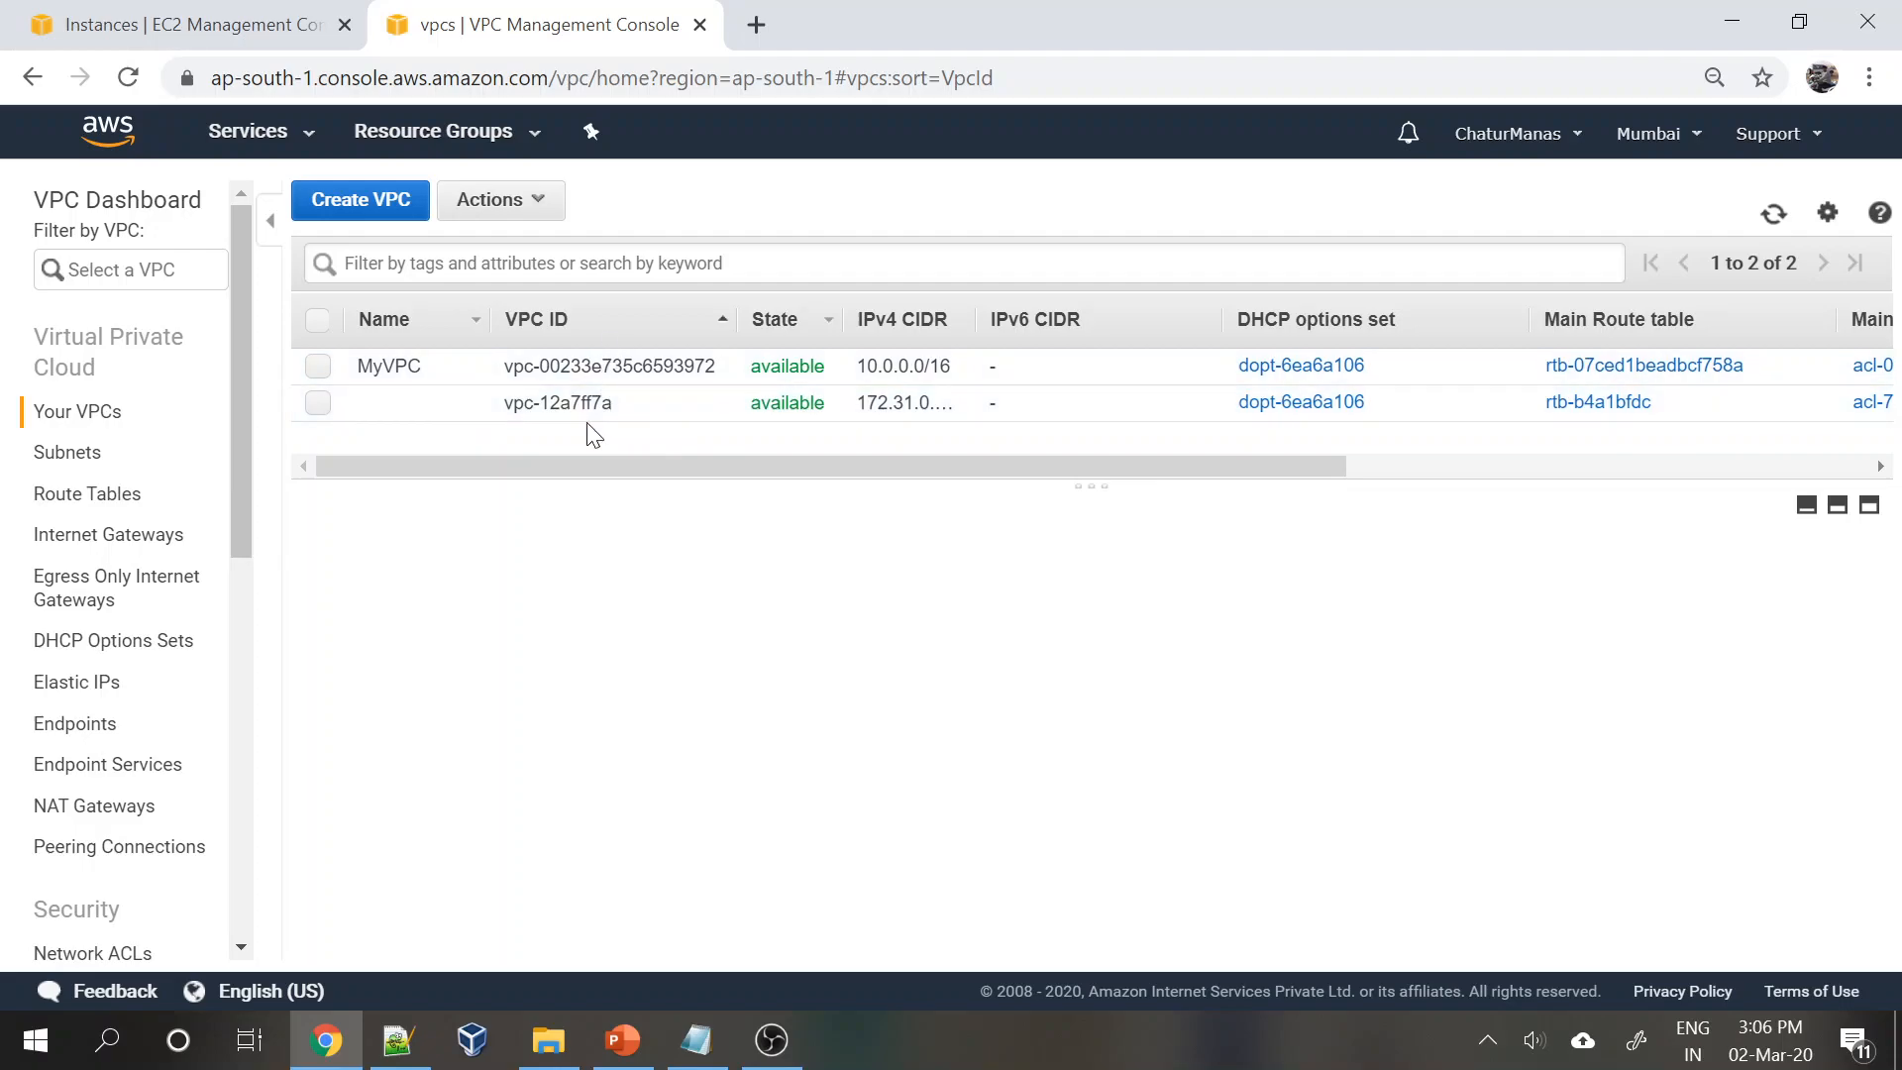
click(561, 397)
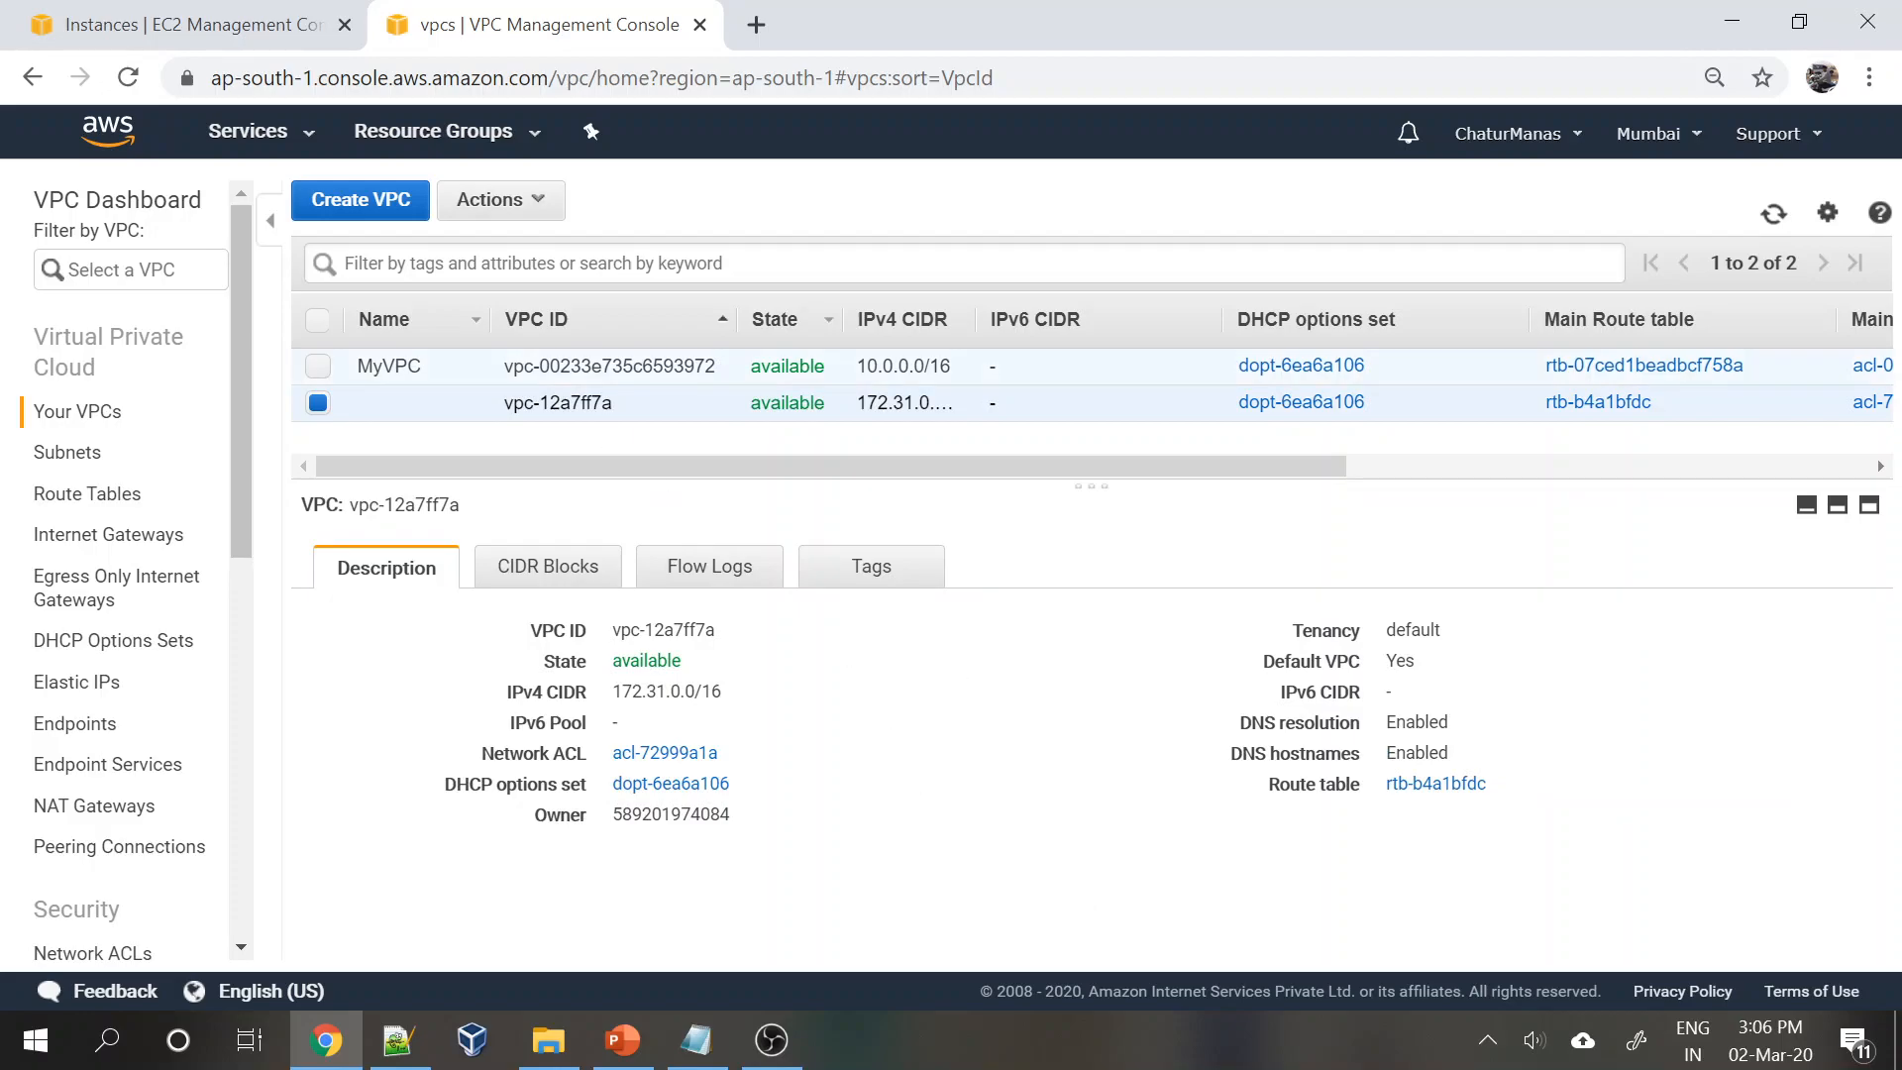
click(634, 366)
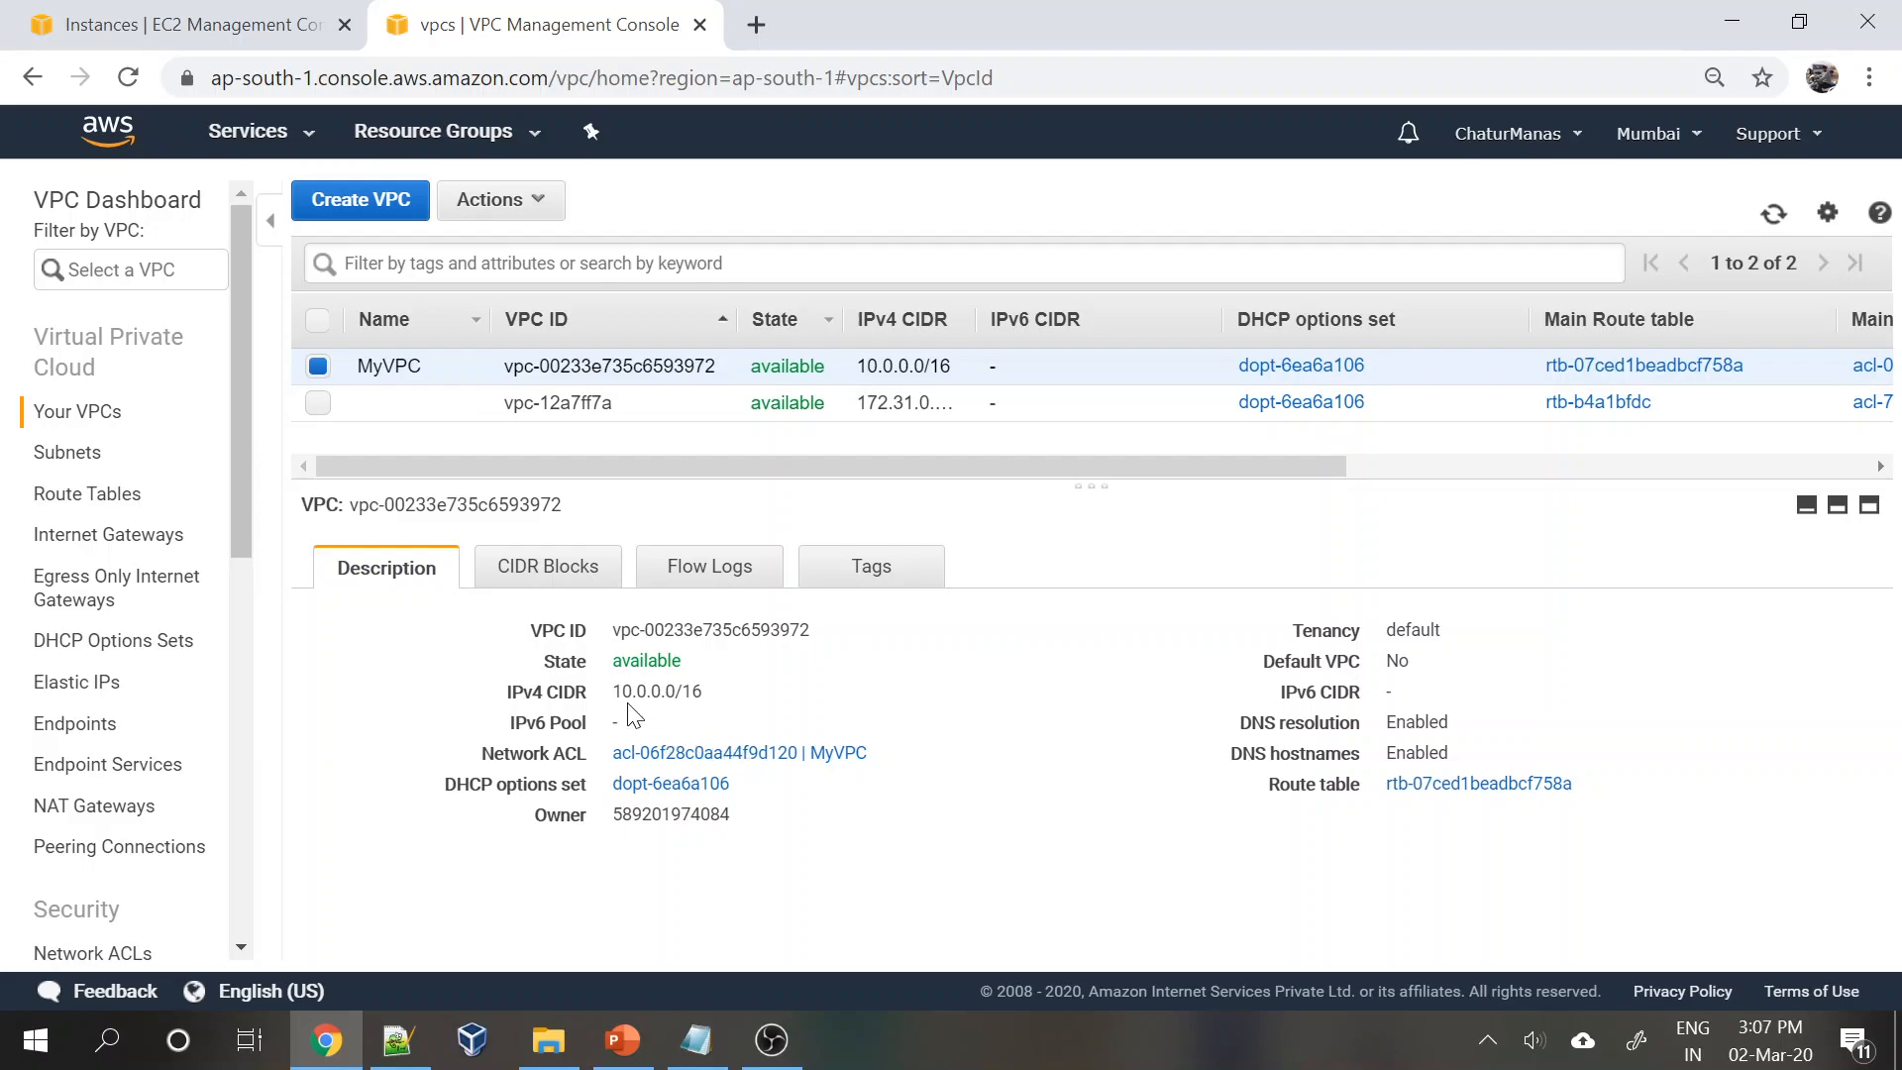
drag(622, 692, 710, 702)
click(896, 761)
- View the details of the Public subnet and the Private subnet in the subnets list
click(64, 451)
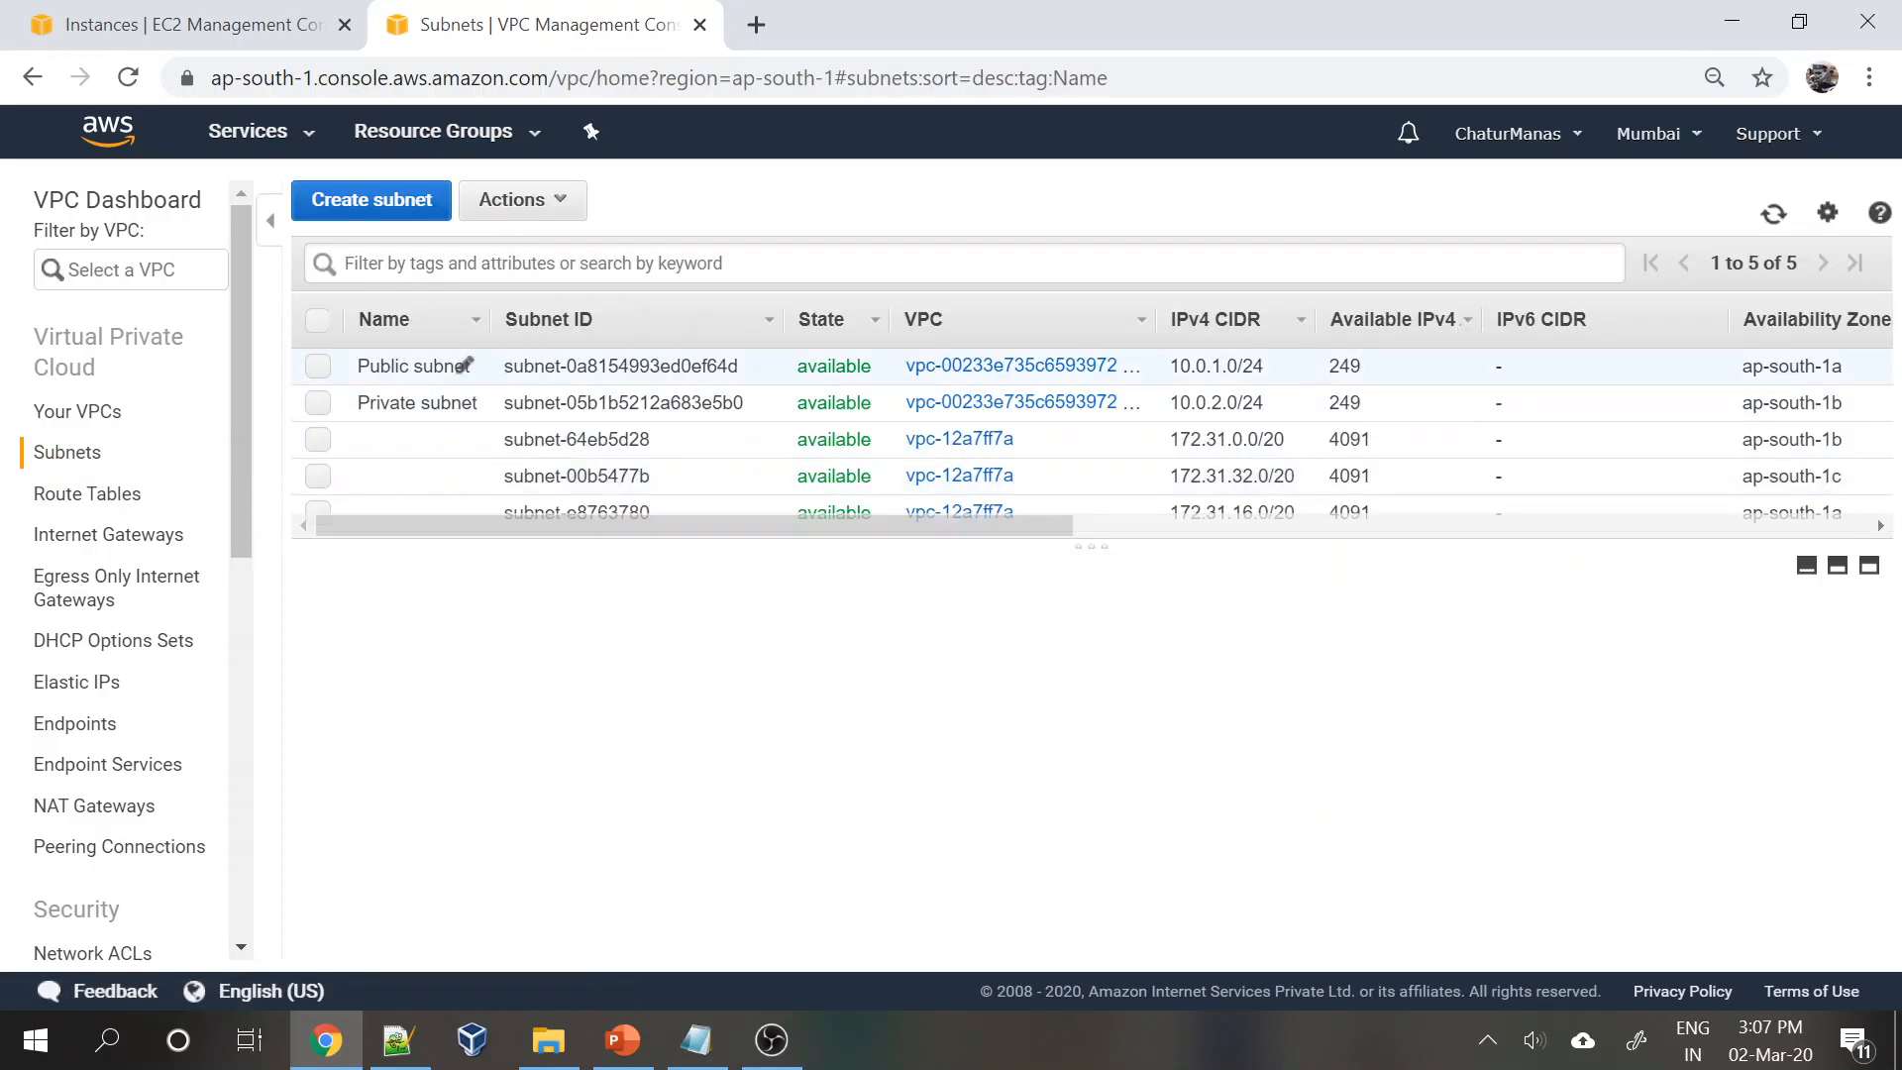
click(465, 365)
click(466, 401)
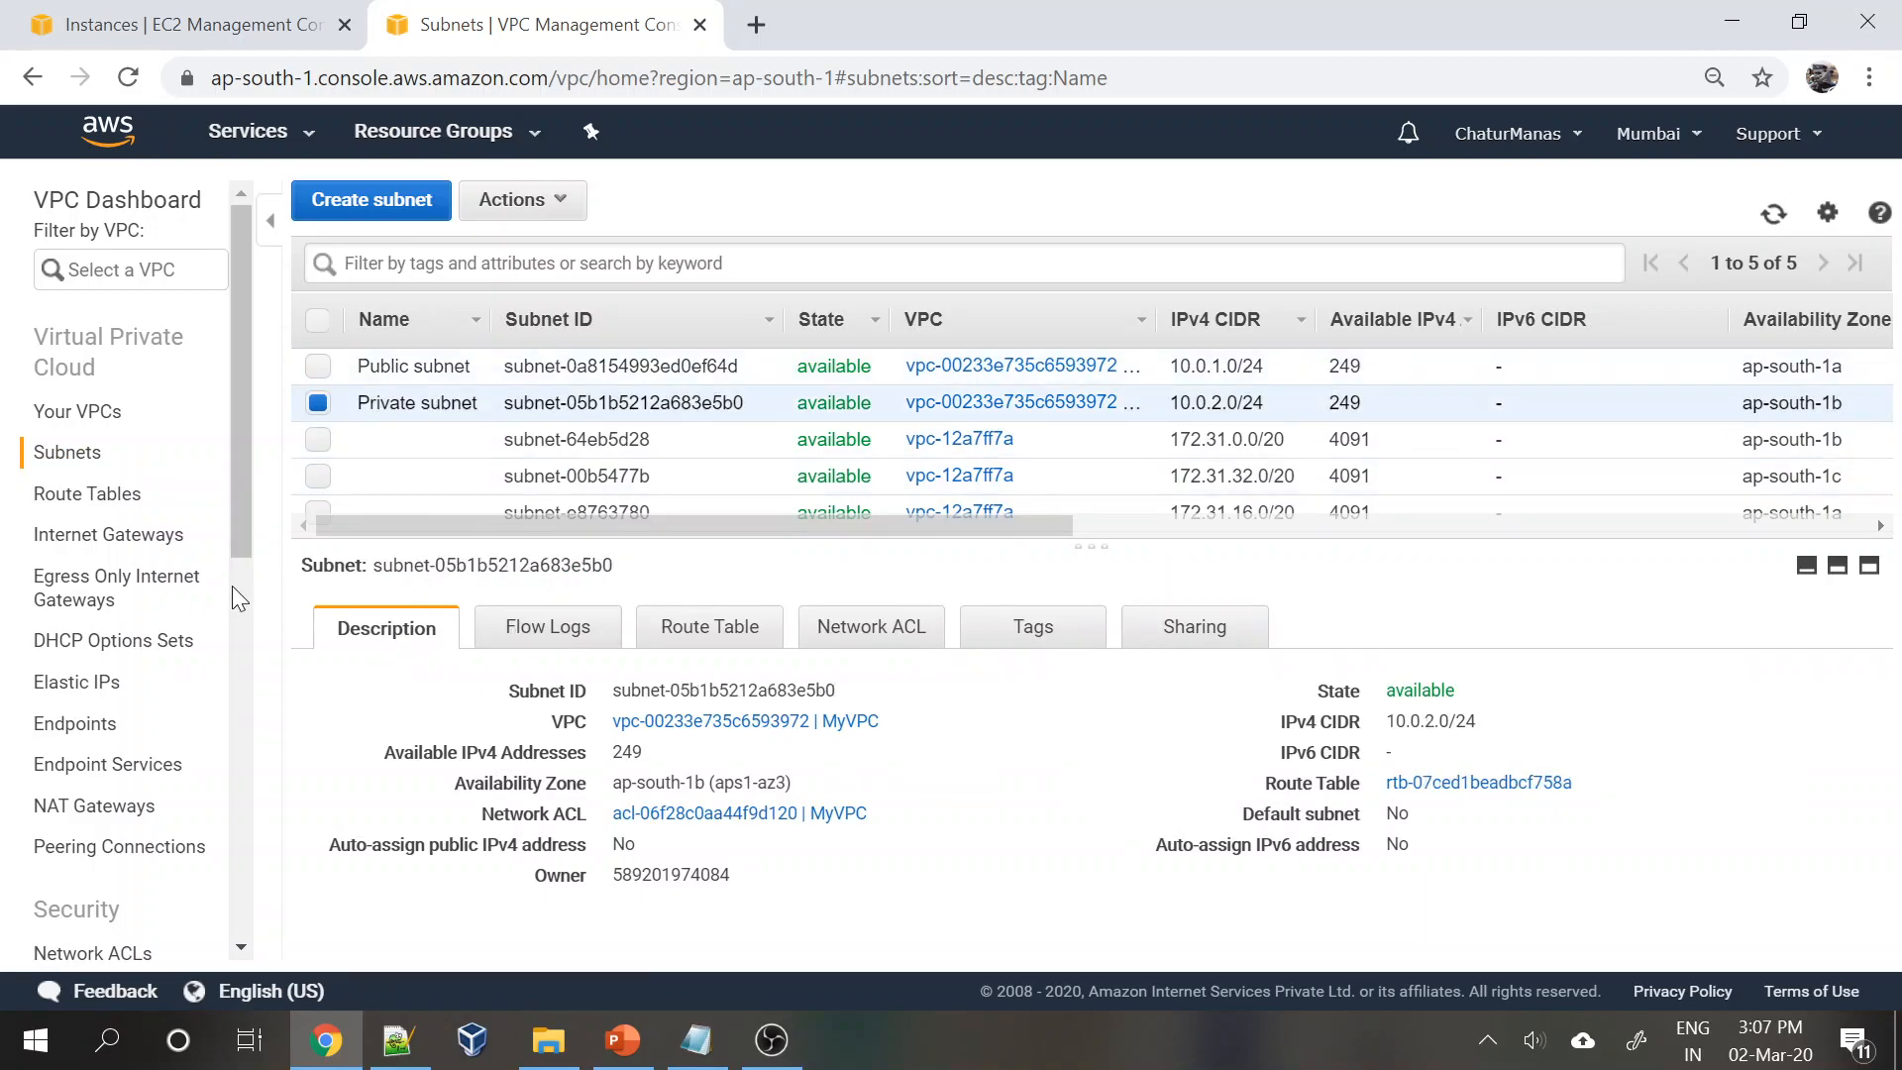
- Check the NAT gateways and the internet gateways in the Mumbai region
scroll(154, 703, down, 2)
scroll(153, 704, down, 1)
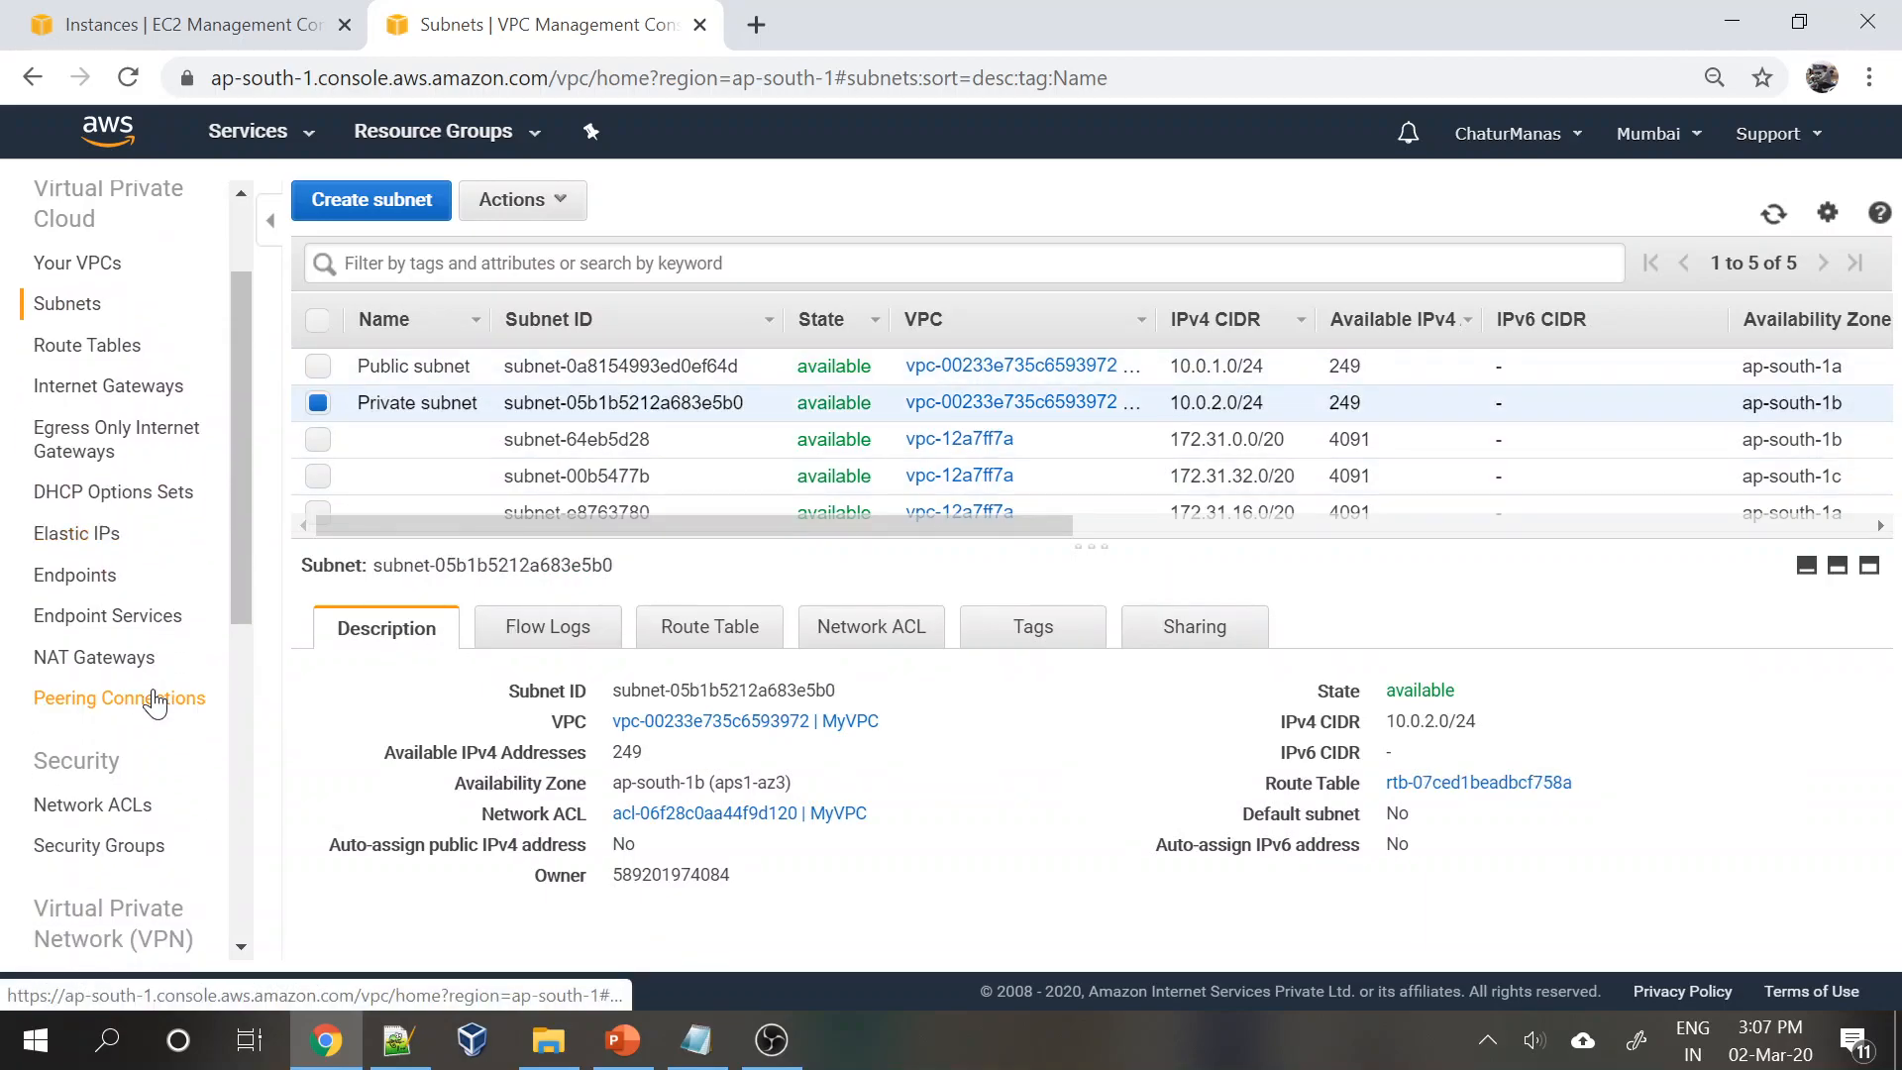
click(149, 657)
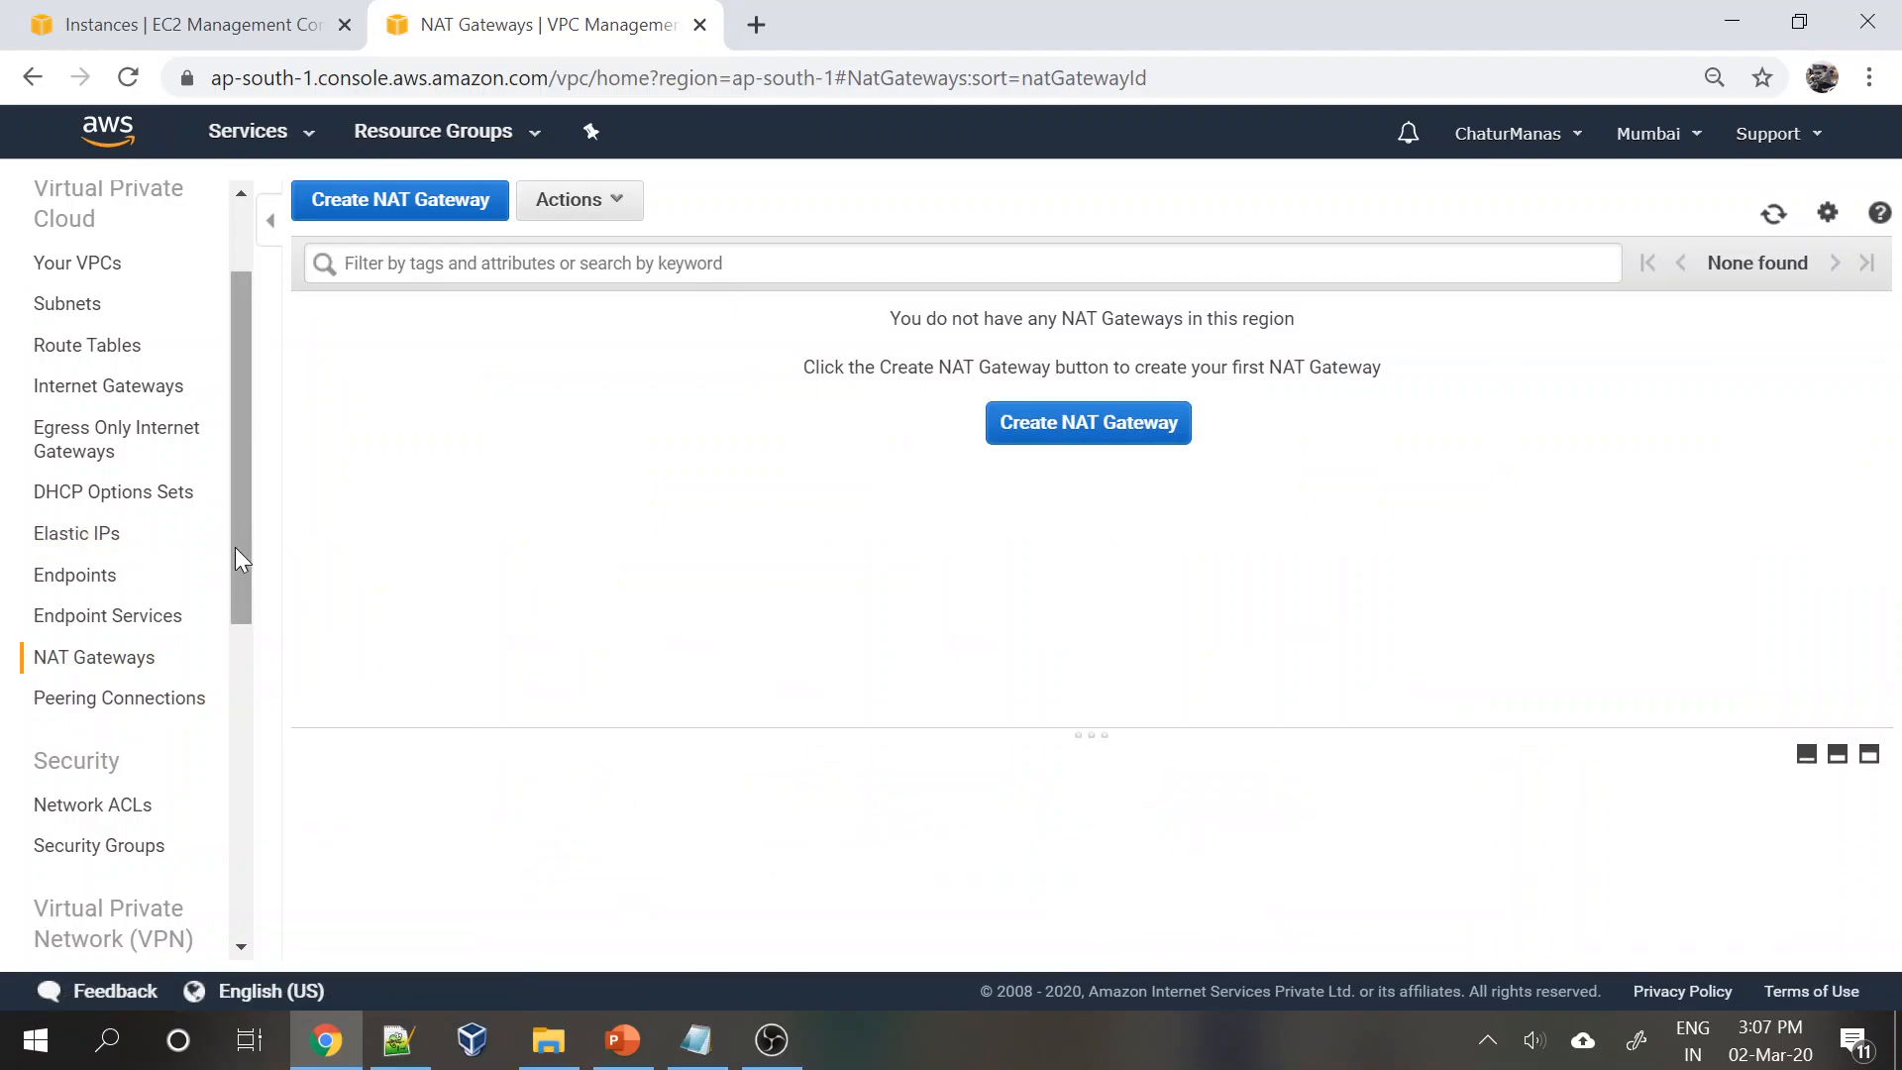
scroll(238, 540, up, 3)
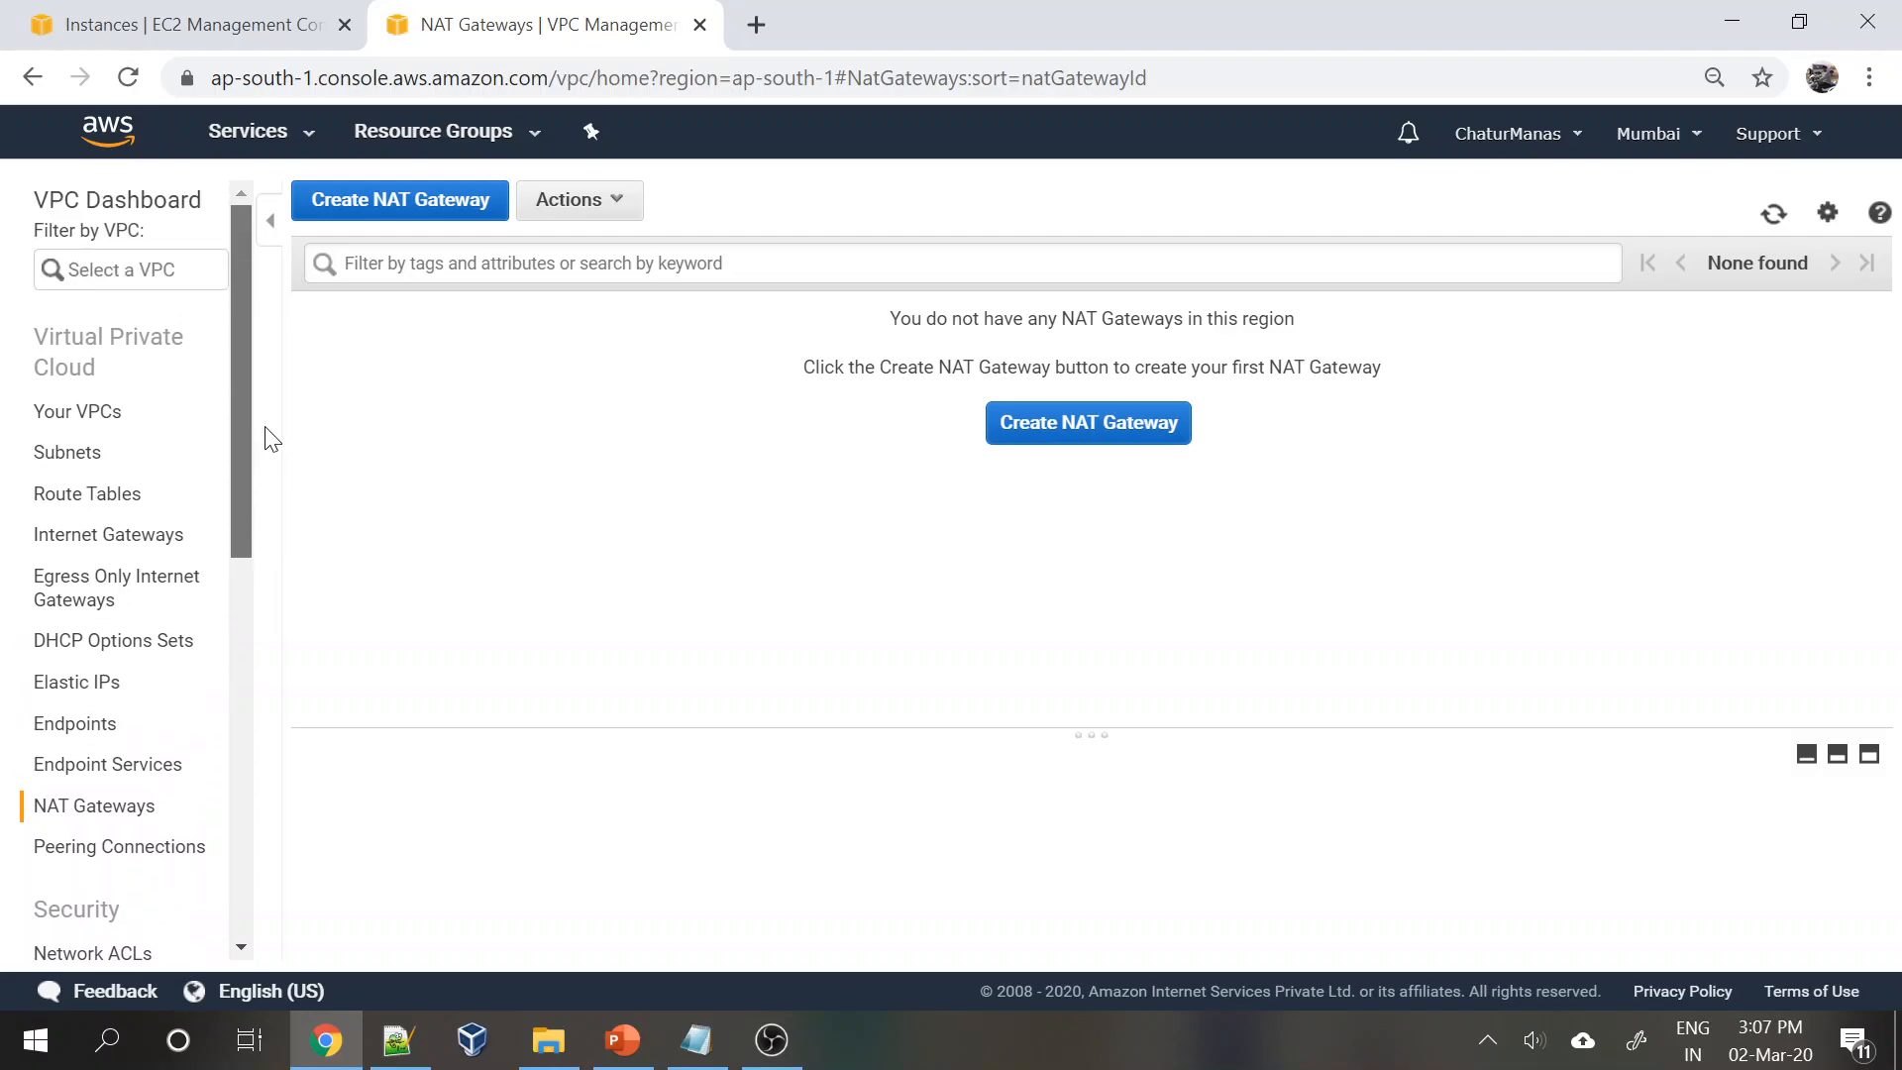
click(87, 535)
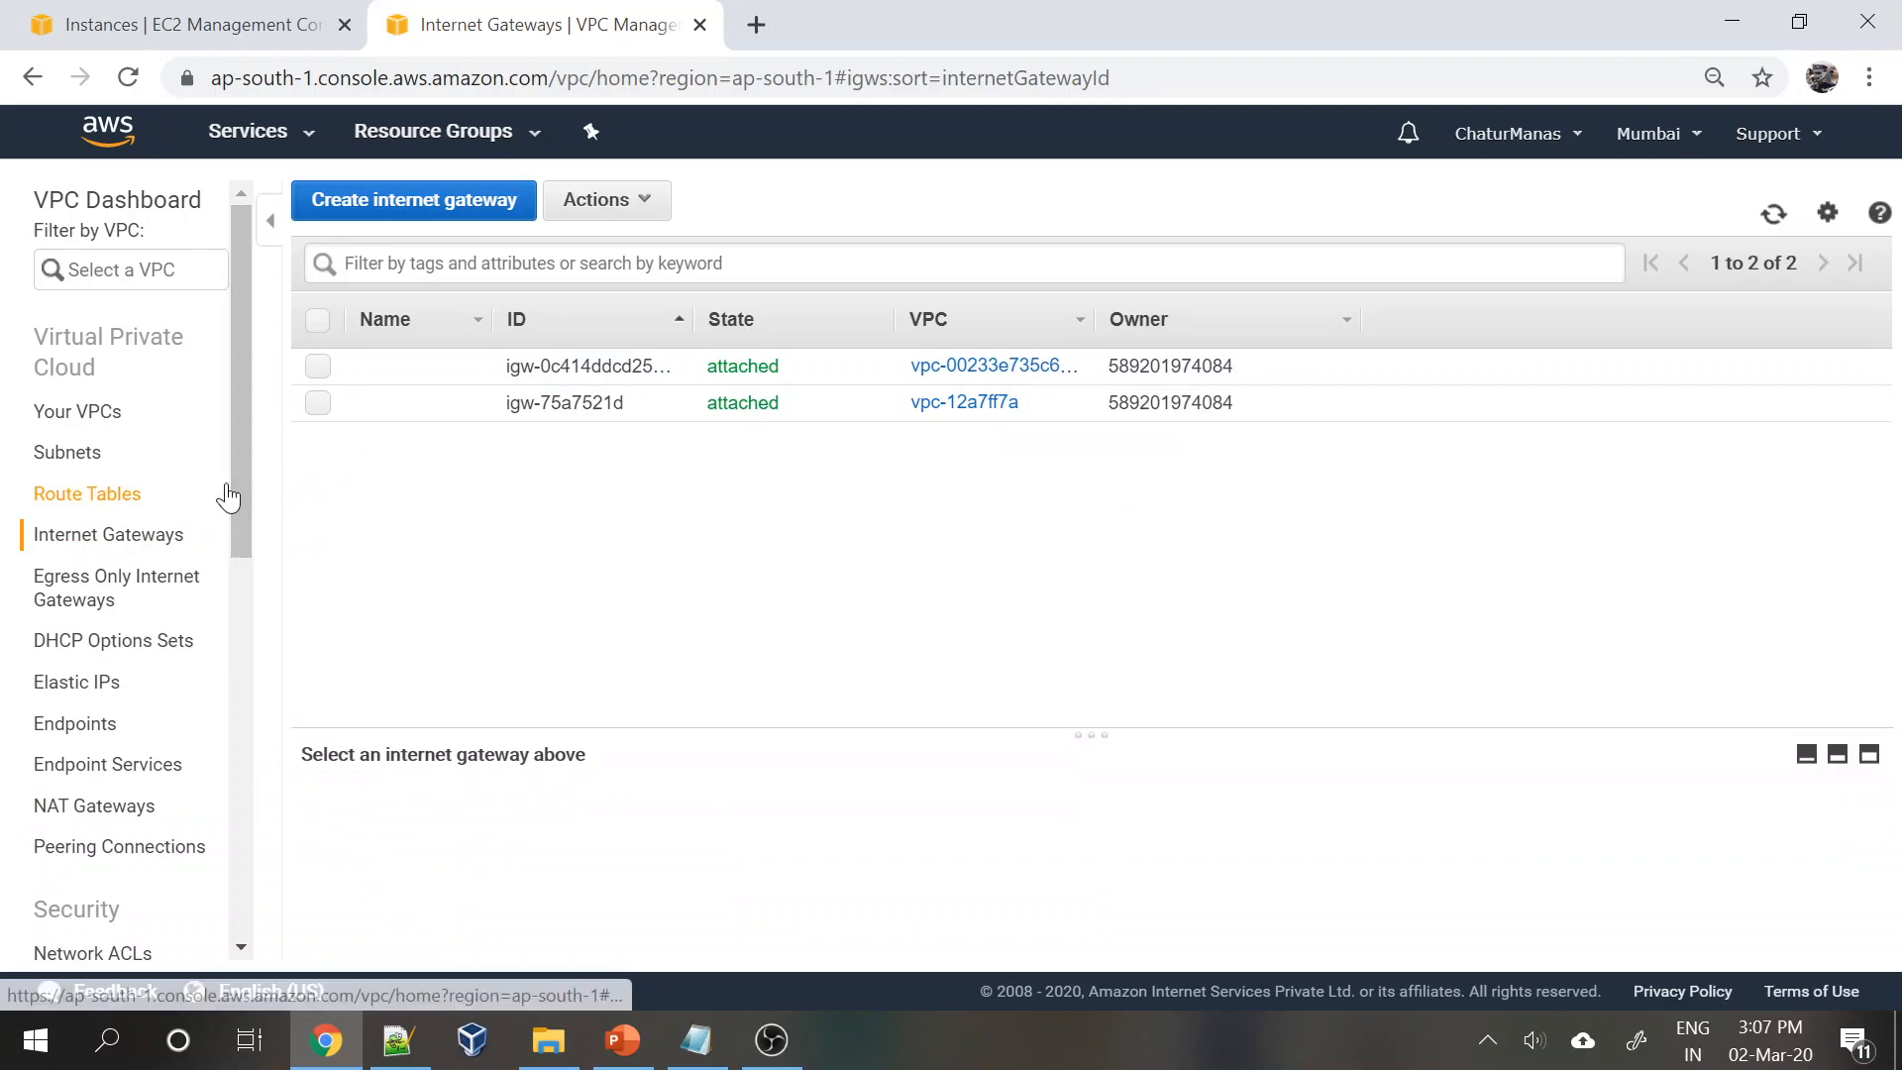
- Revisit the VPC list and show the details of the network ACL named MyVPC
click(102, 420)
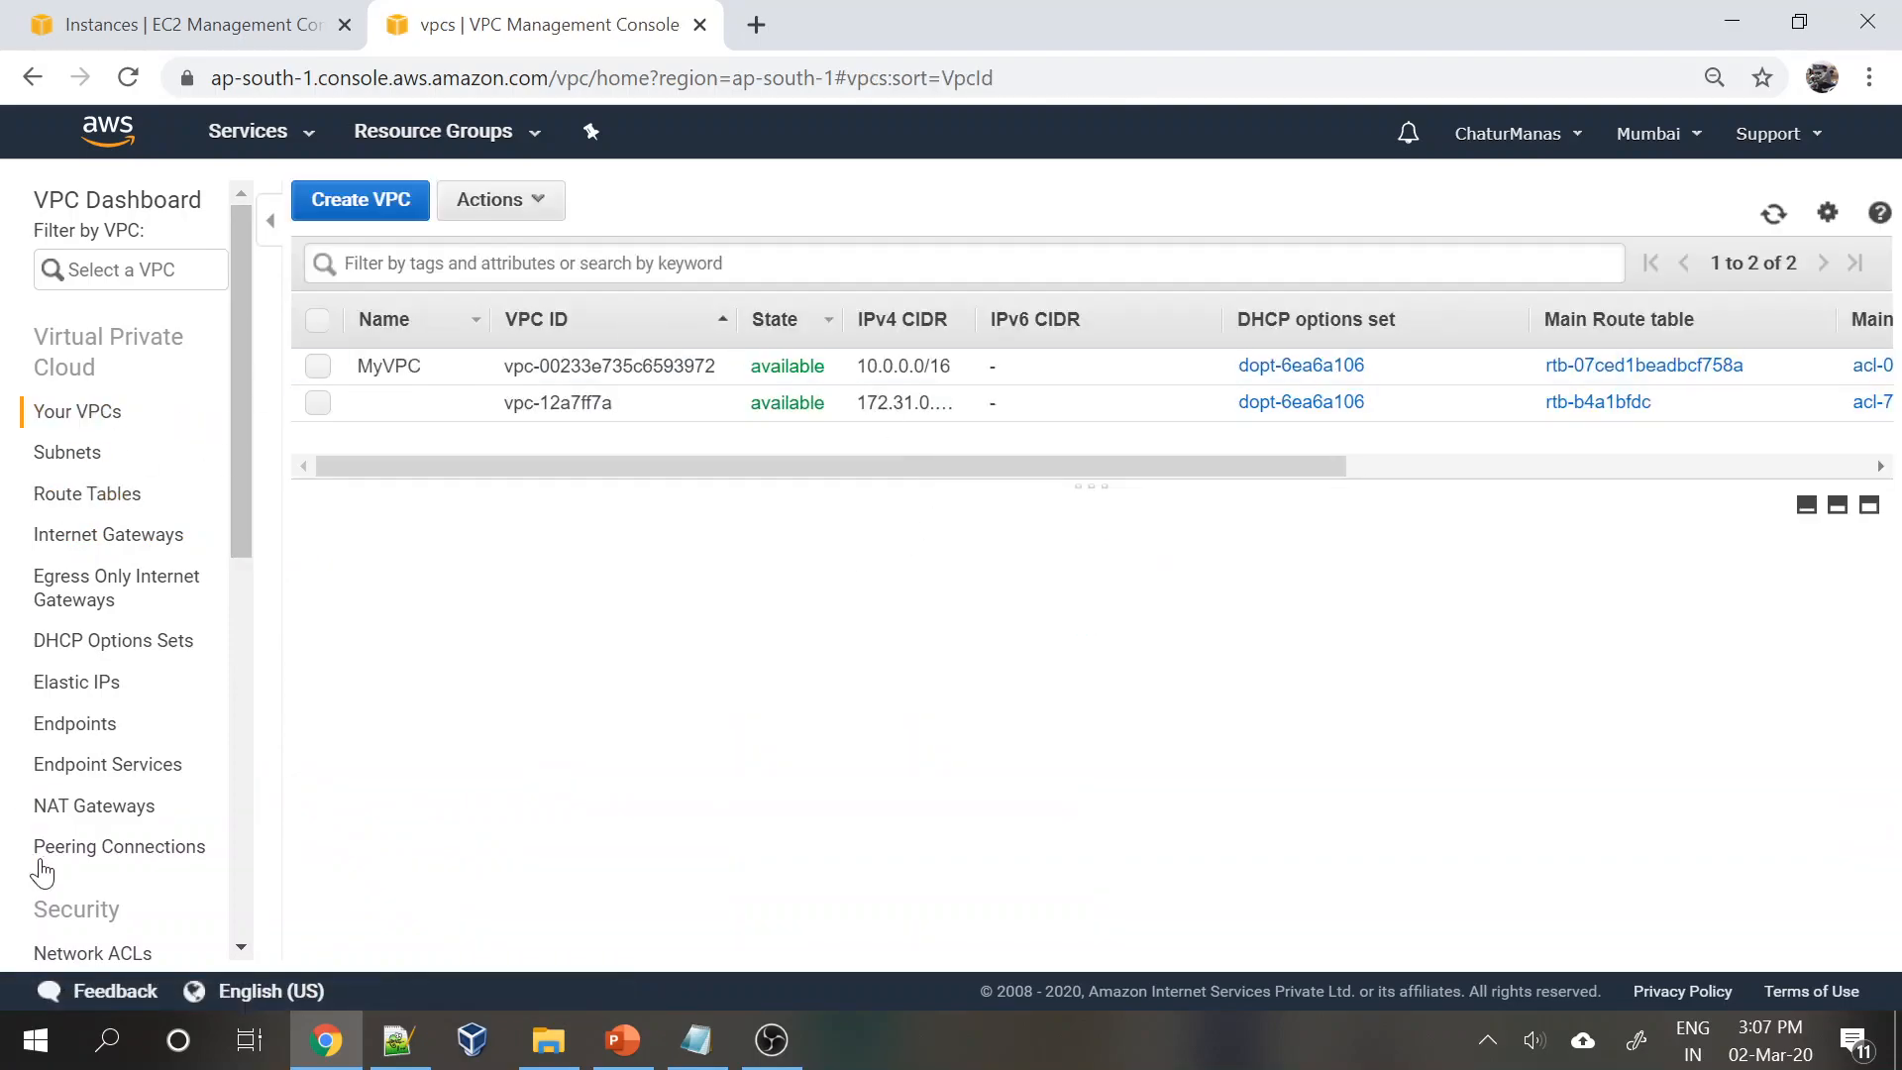
scroll(64, 813, down, 1)
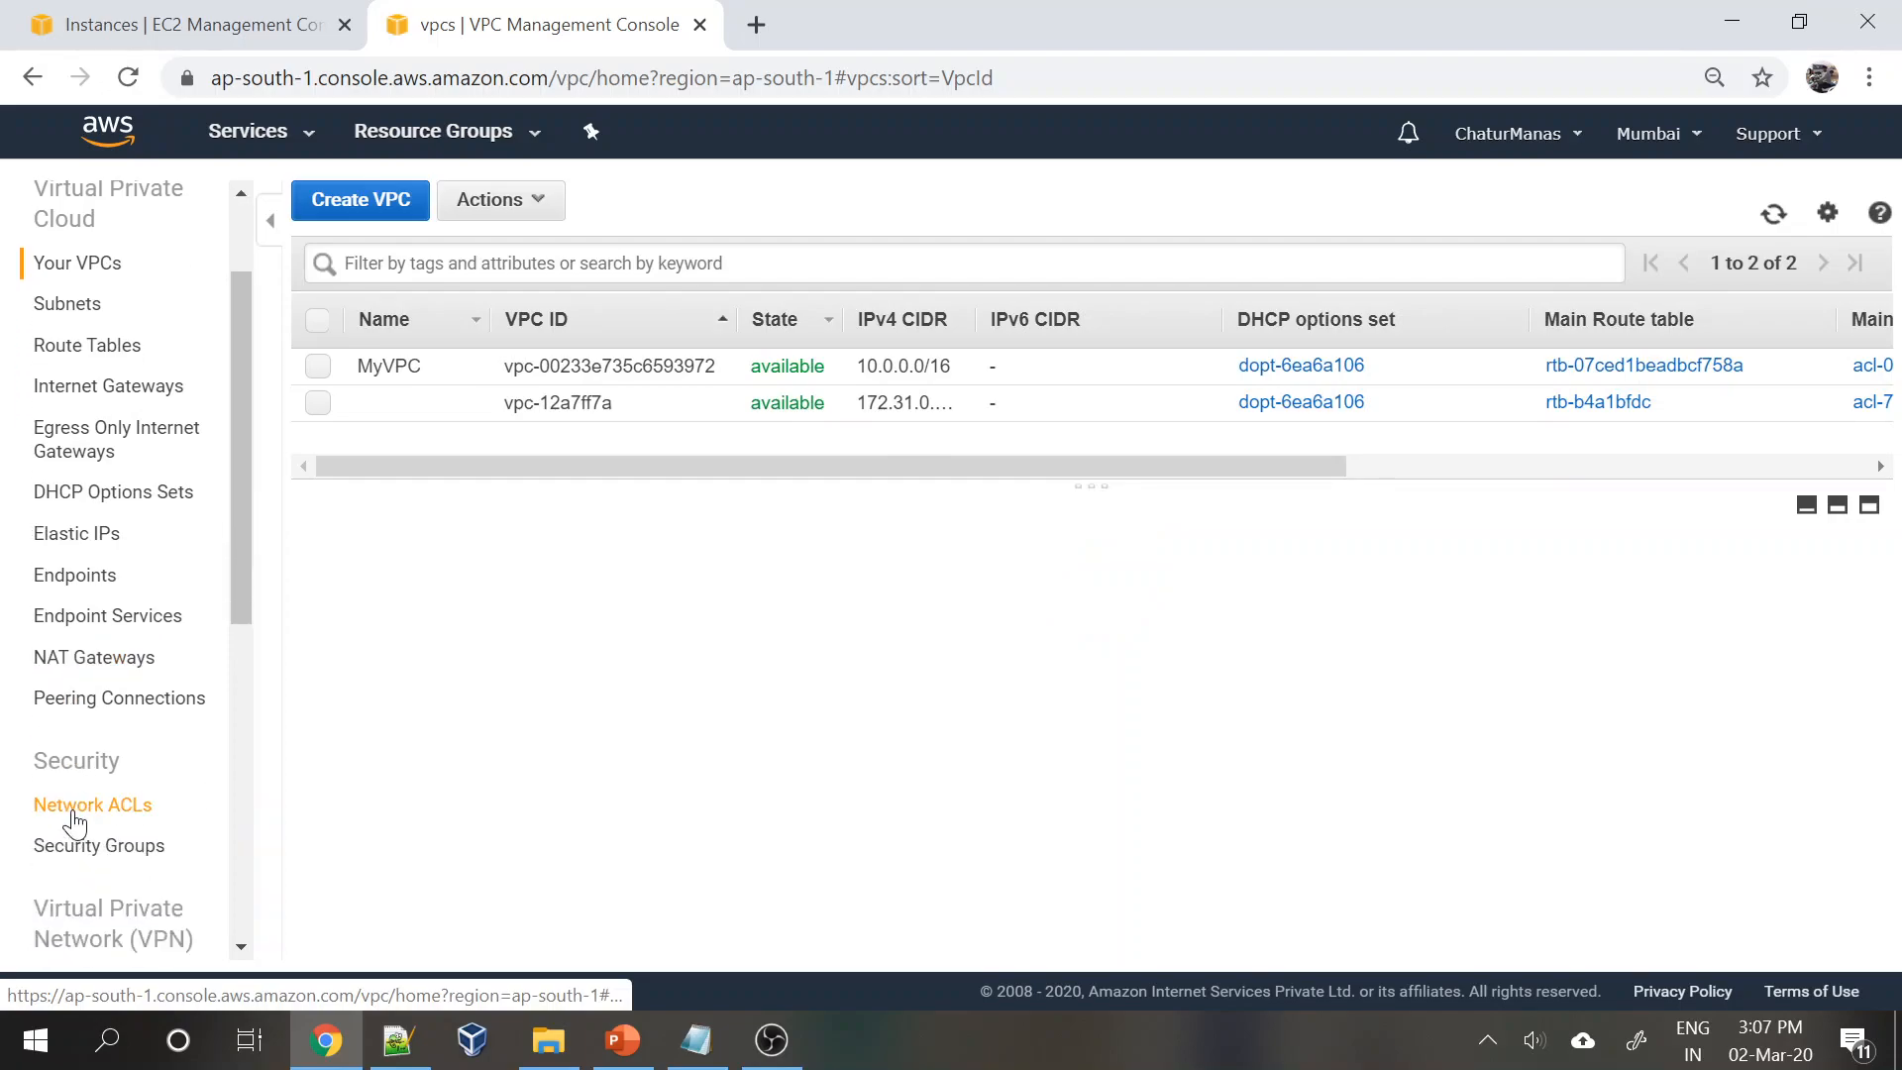
click(79, 807)
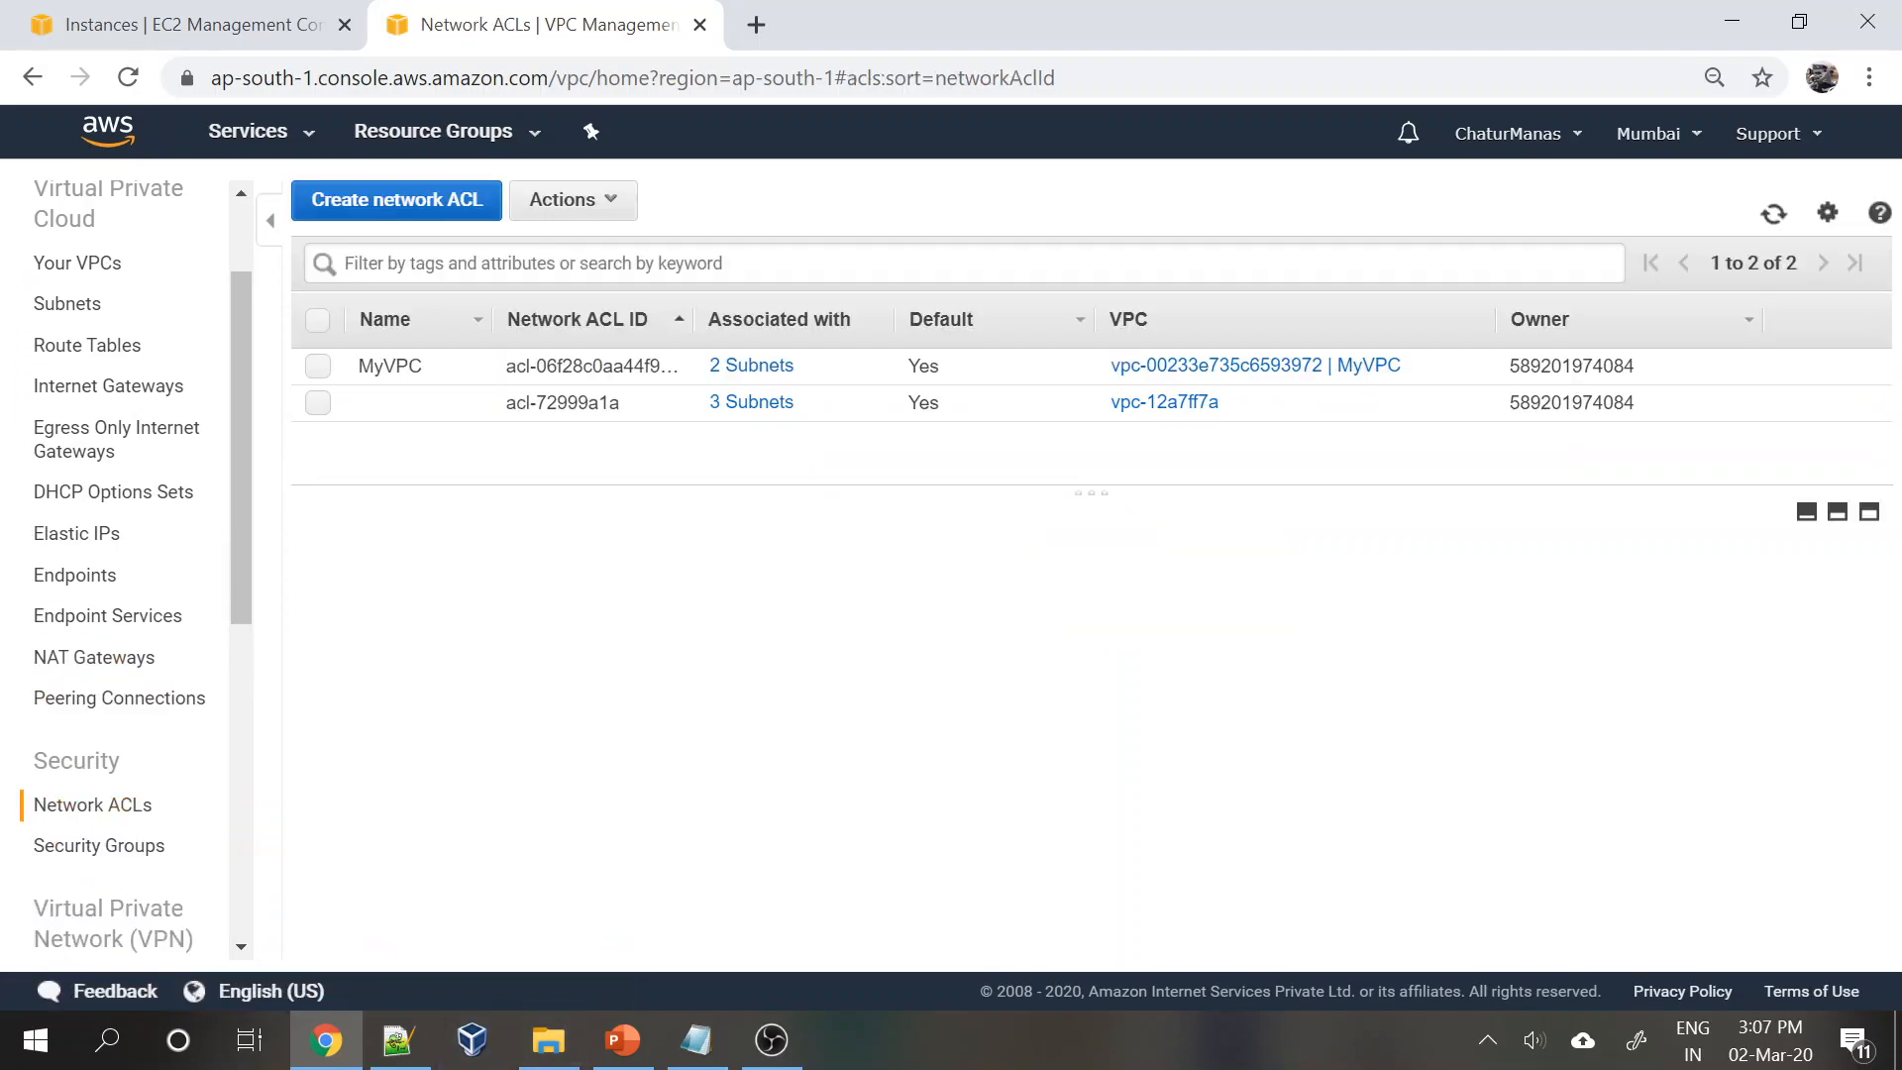
click(396, 366)
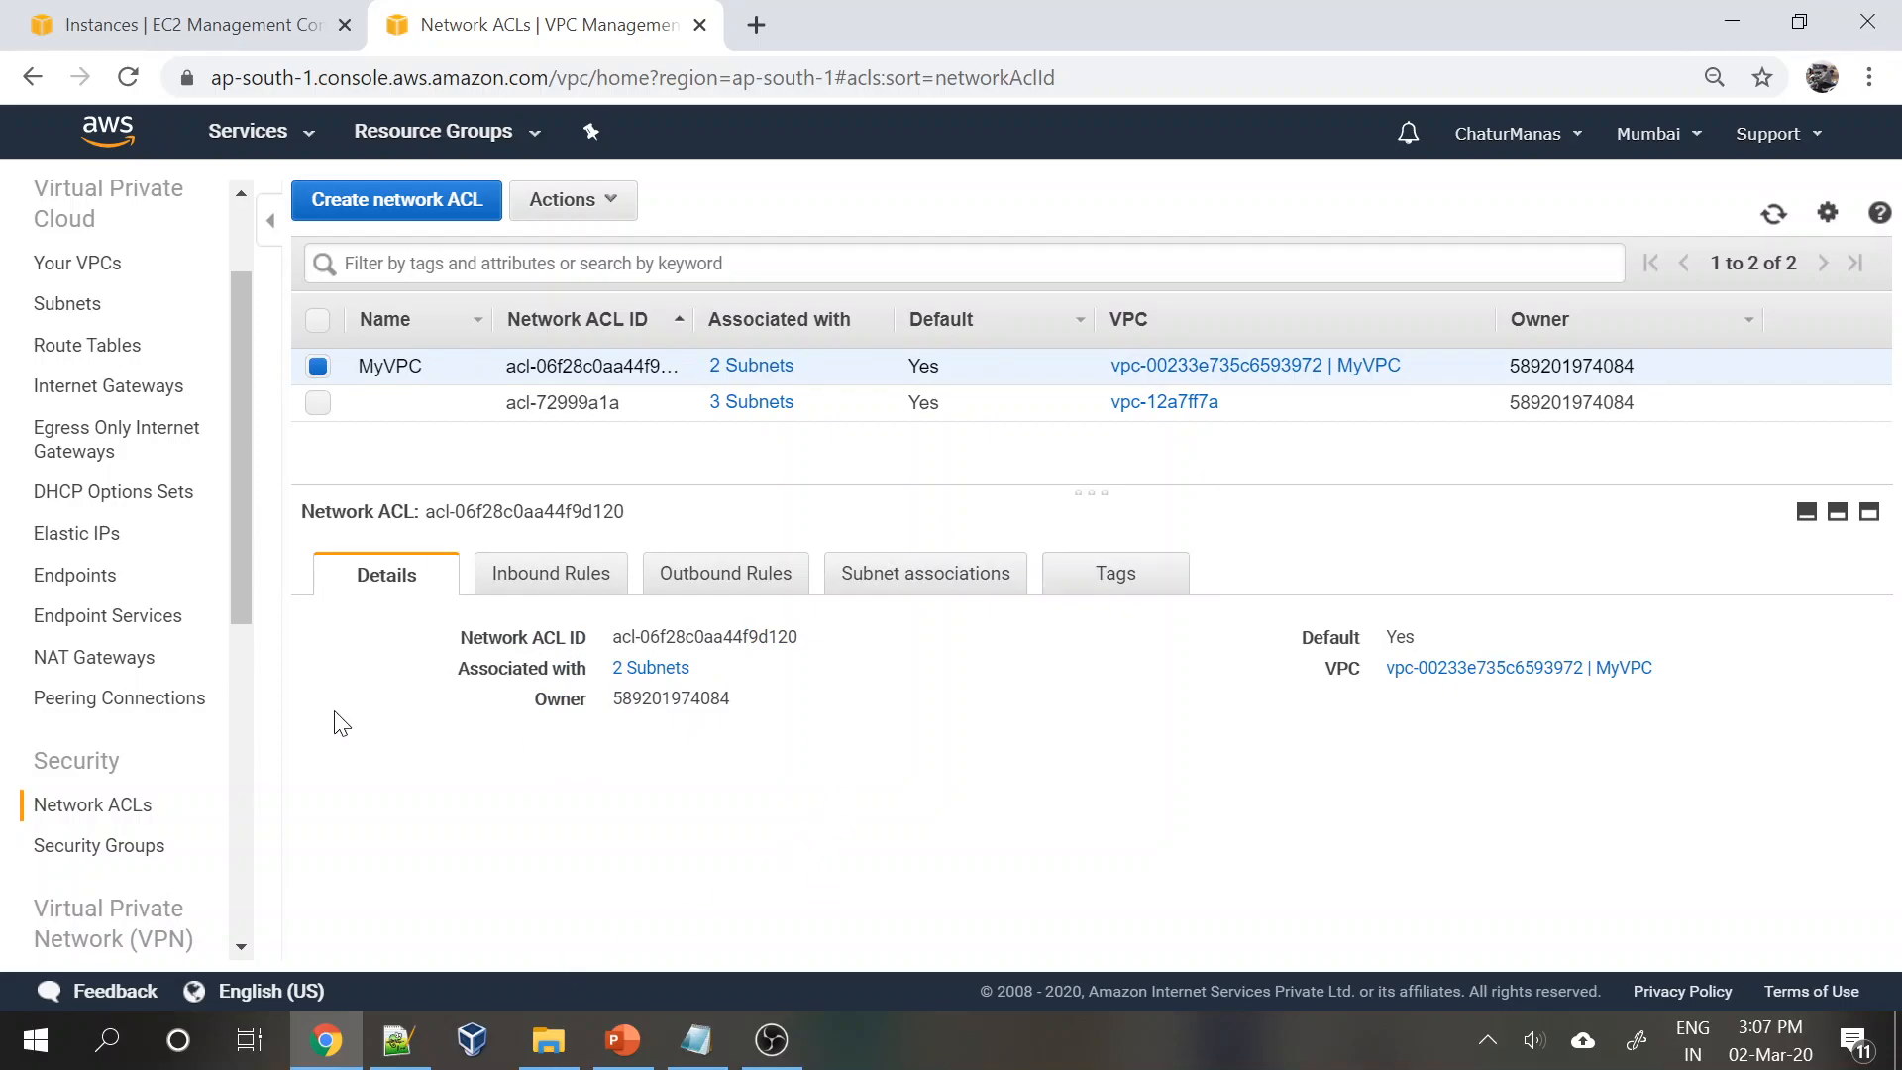
drag(234, 598, 241, 479)
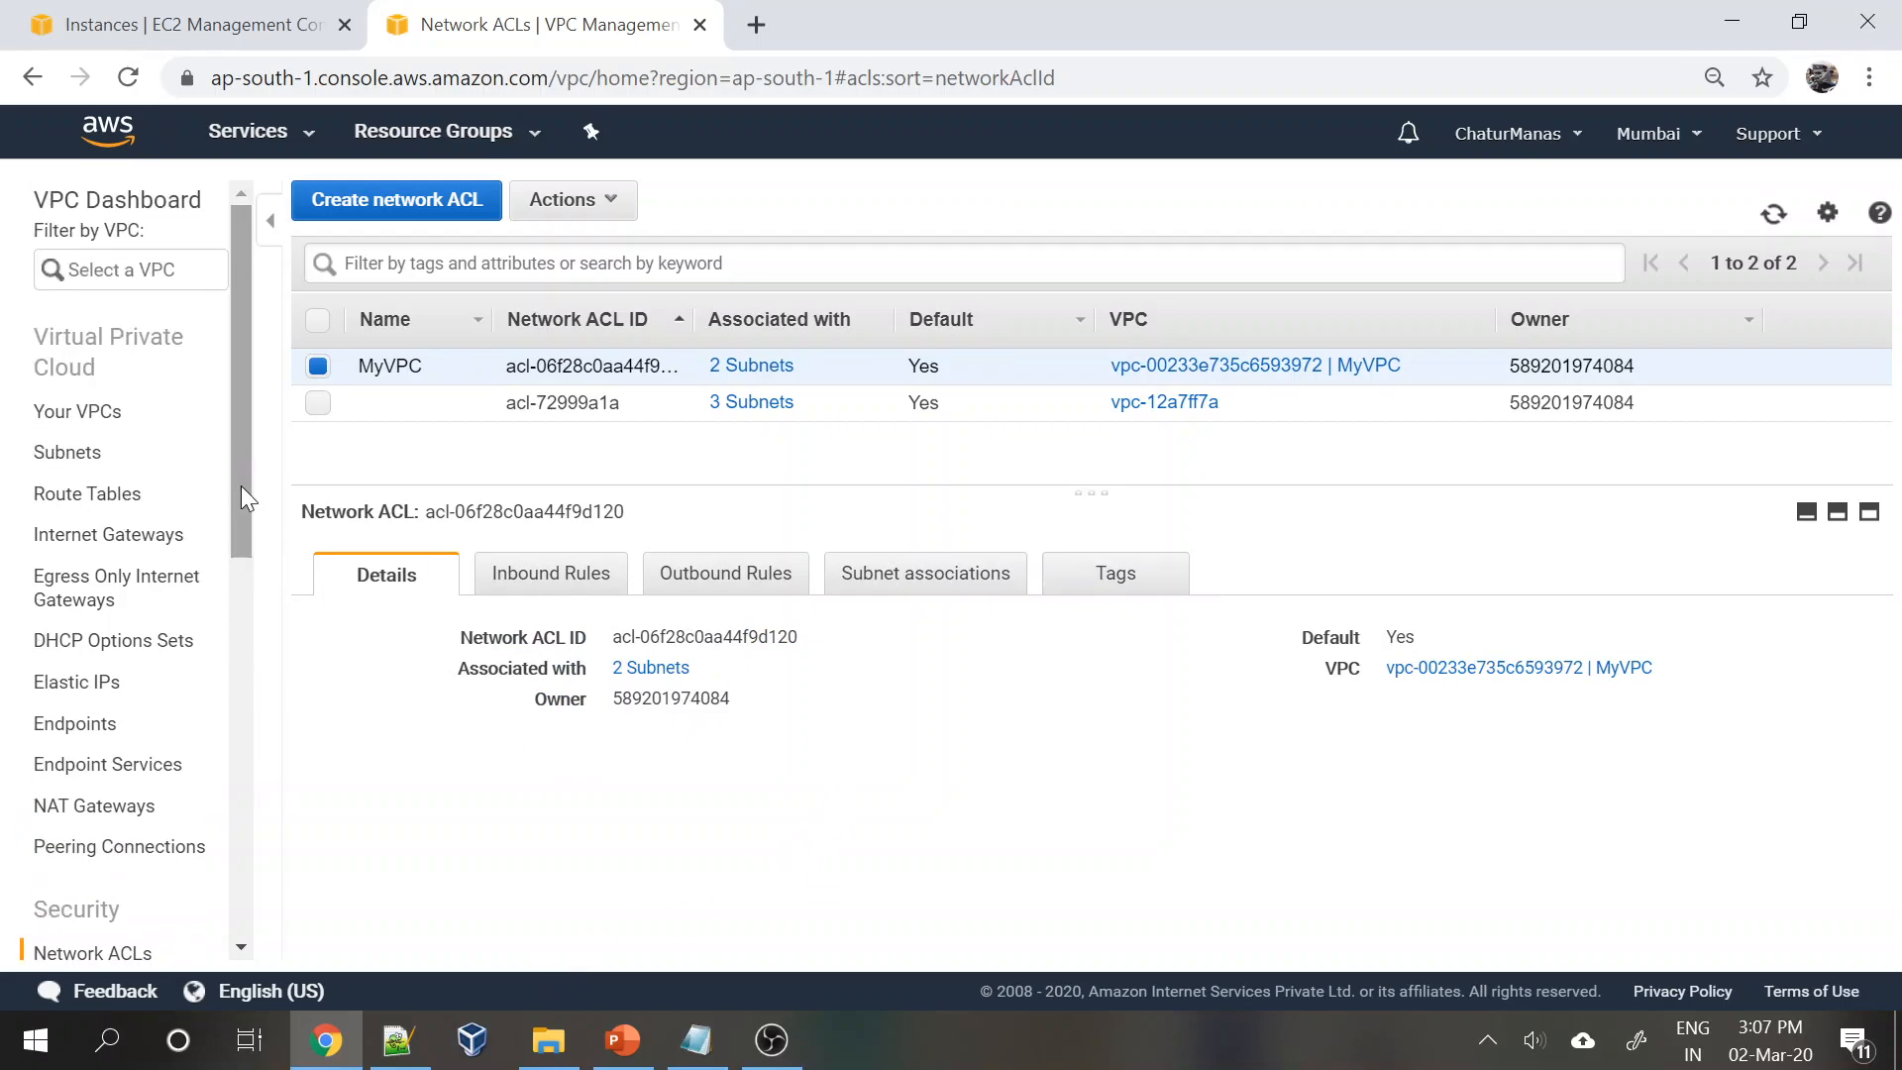
- Switch to the EC2 instances list and review the descriptions of Public-1, Public-2, Private-1 and Private-2
click(128, 24)
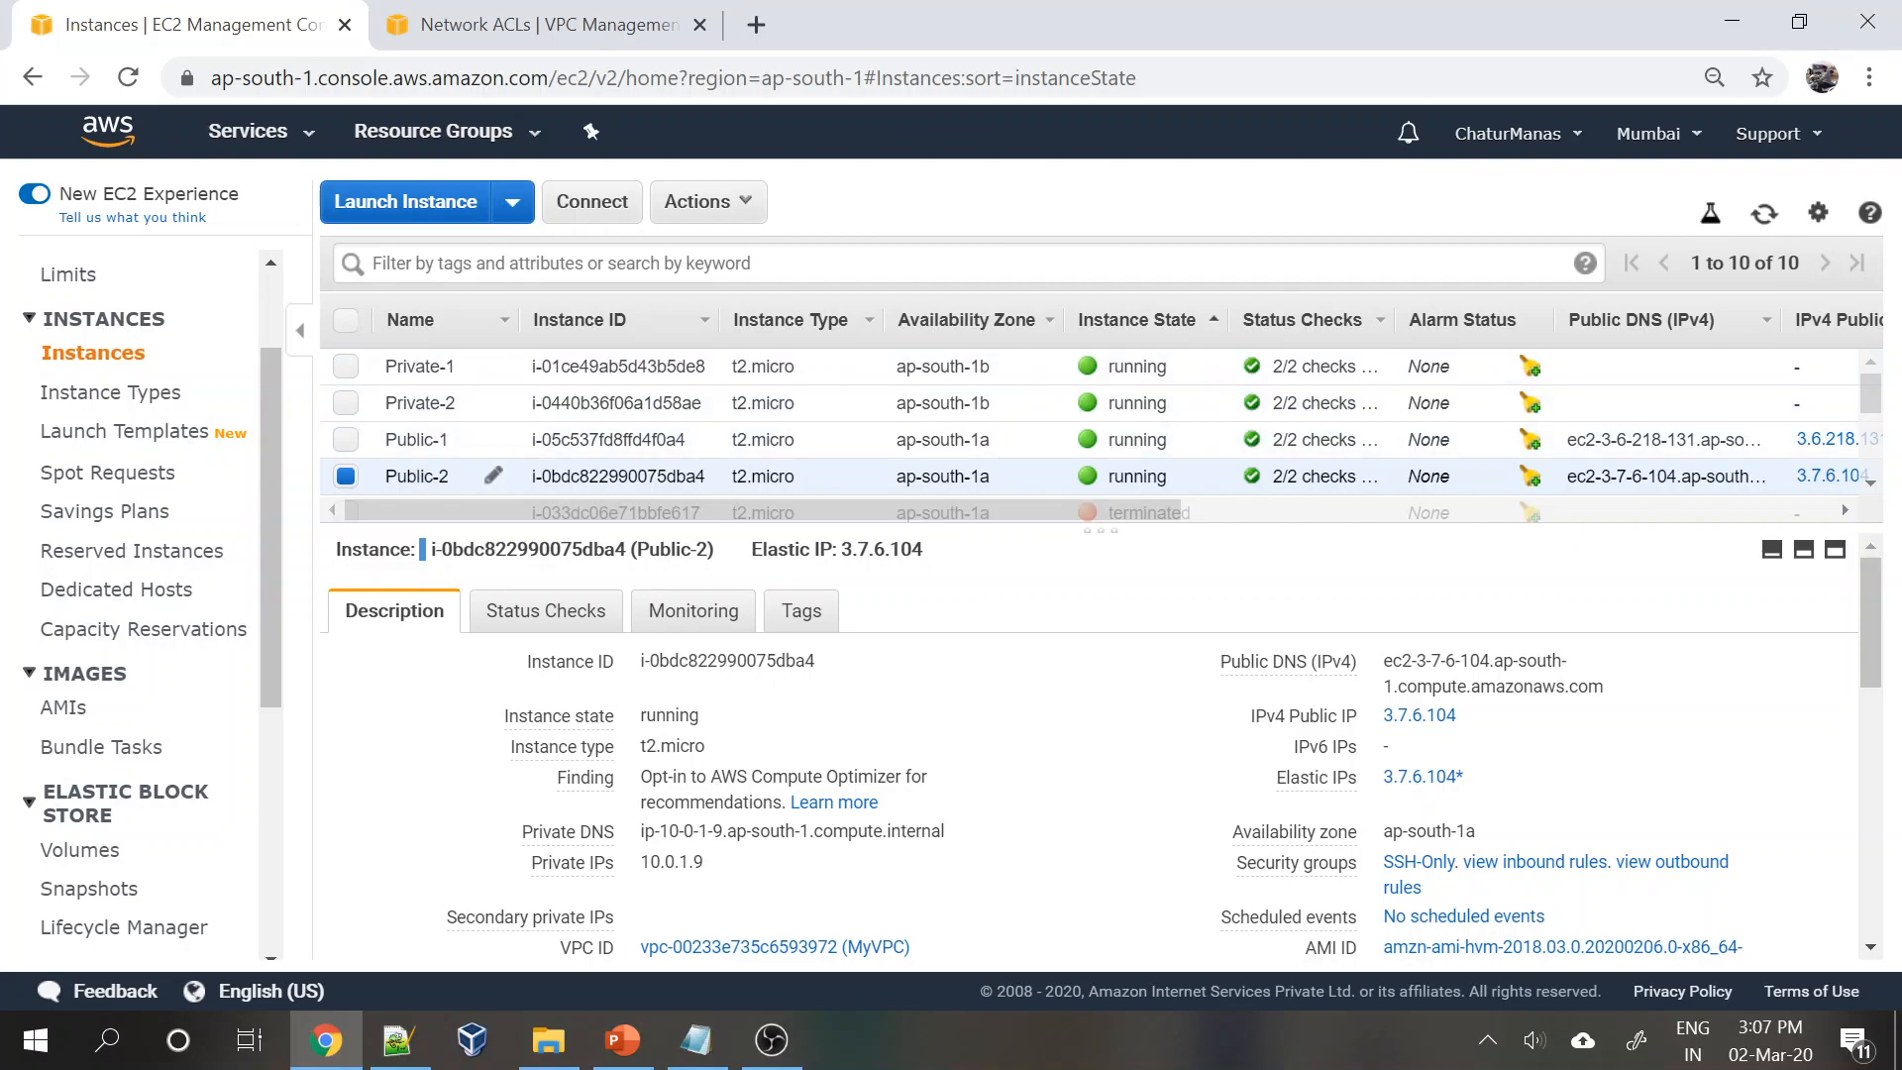
click(426, 438)
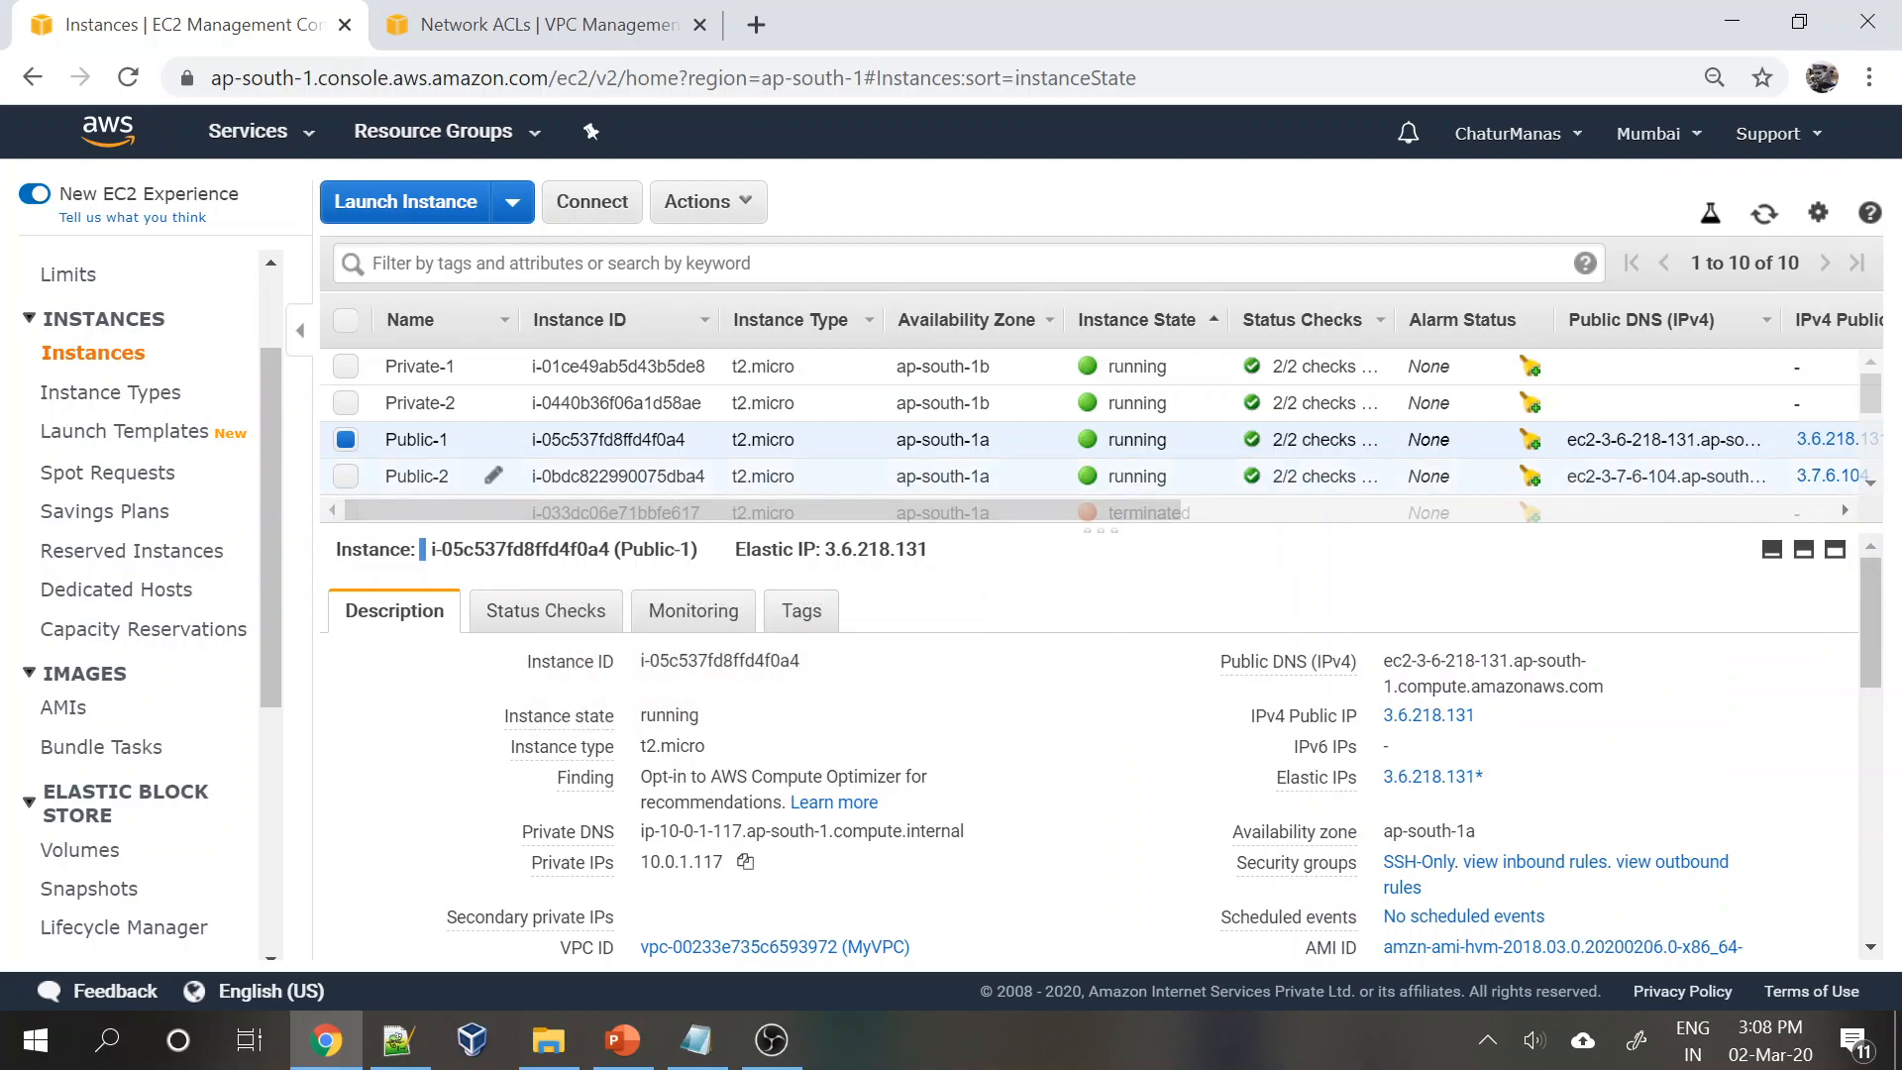
click(456, 475)
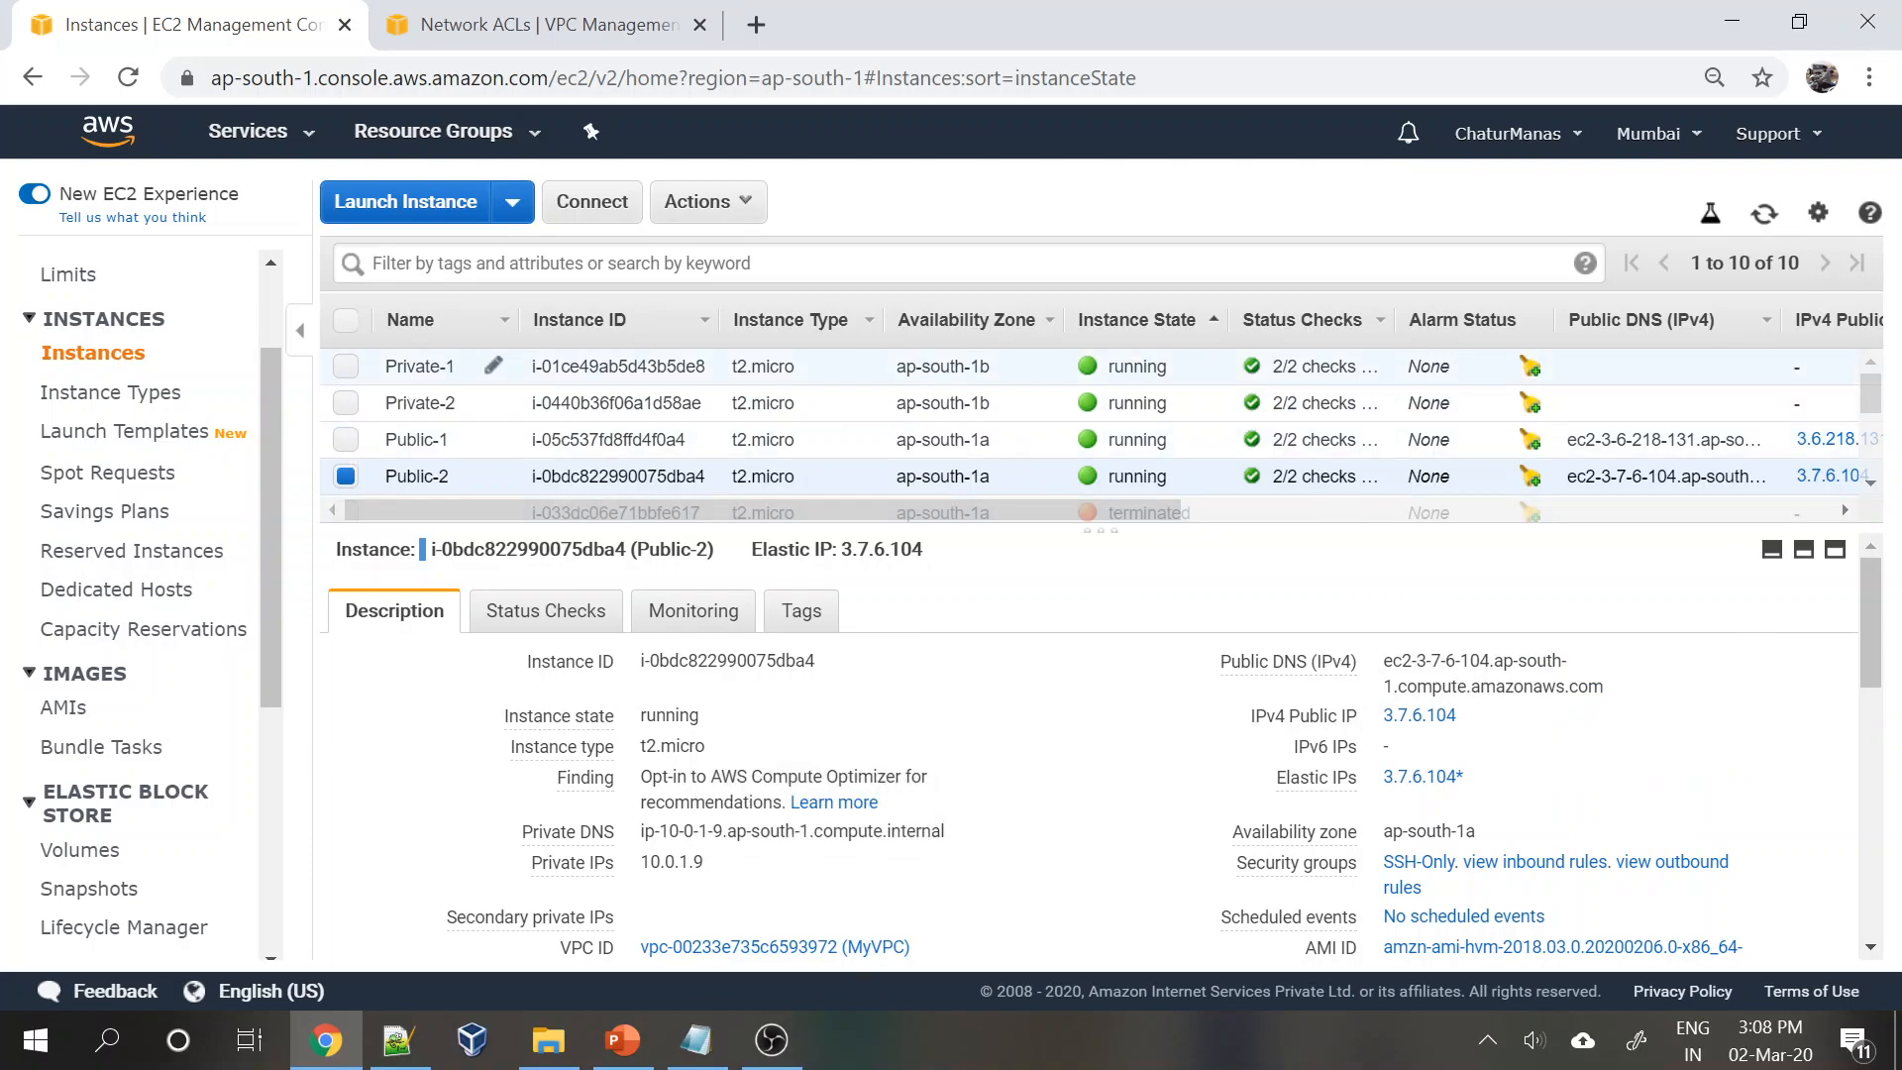
click(426, 366)
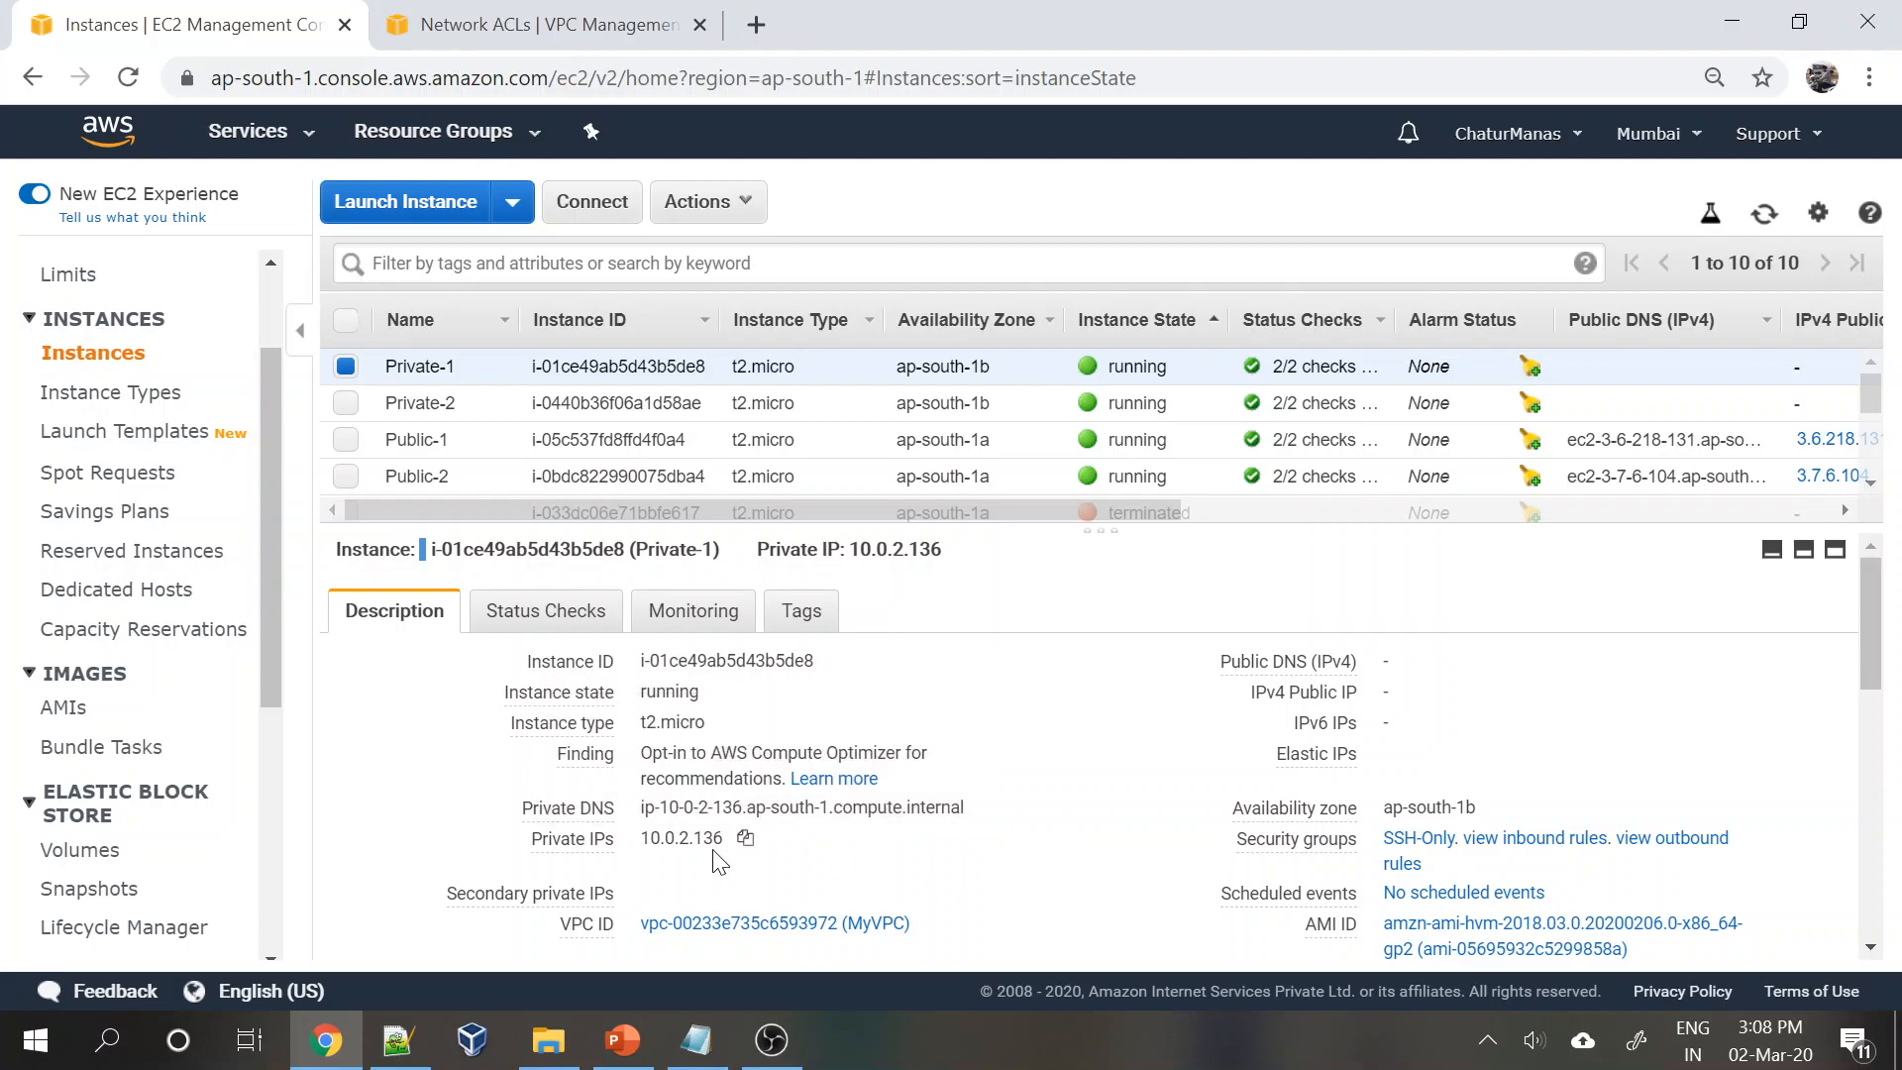
click(426, 402)
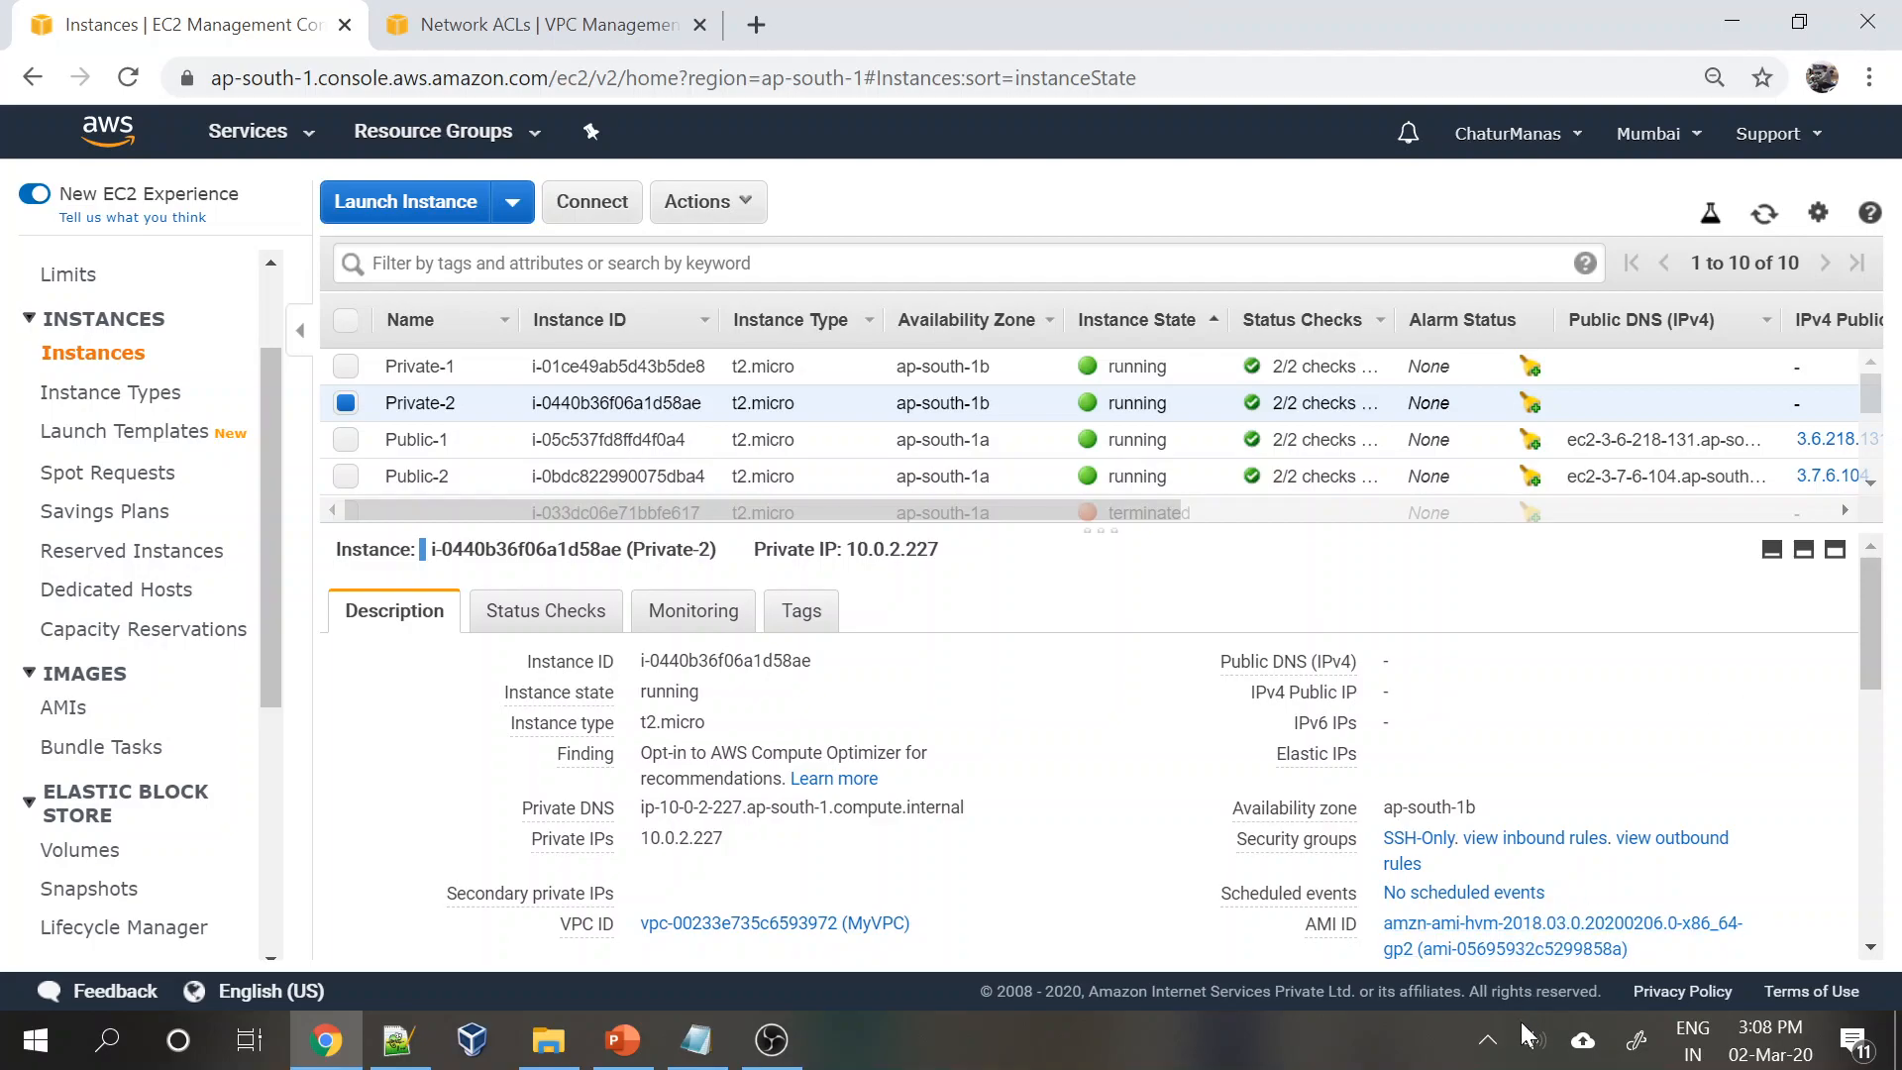
- Inspect the inbound and outbound security group rules of the Public-2 instance
click(1487, 1039)
click(1149, 851)
click(426, 439)
click(458, 480)
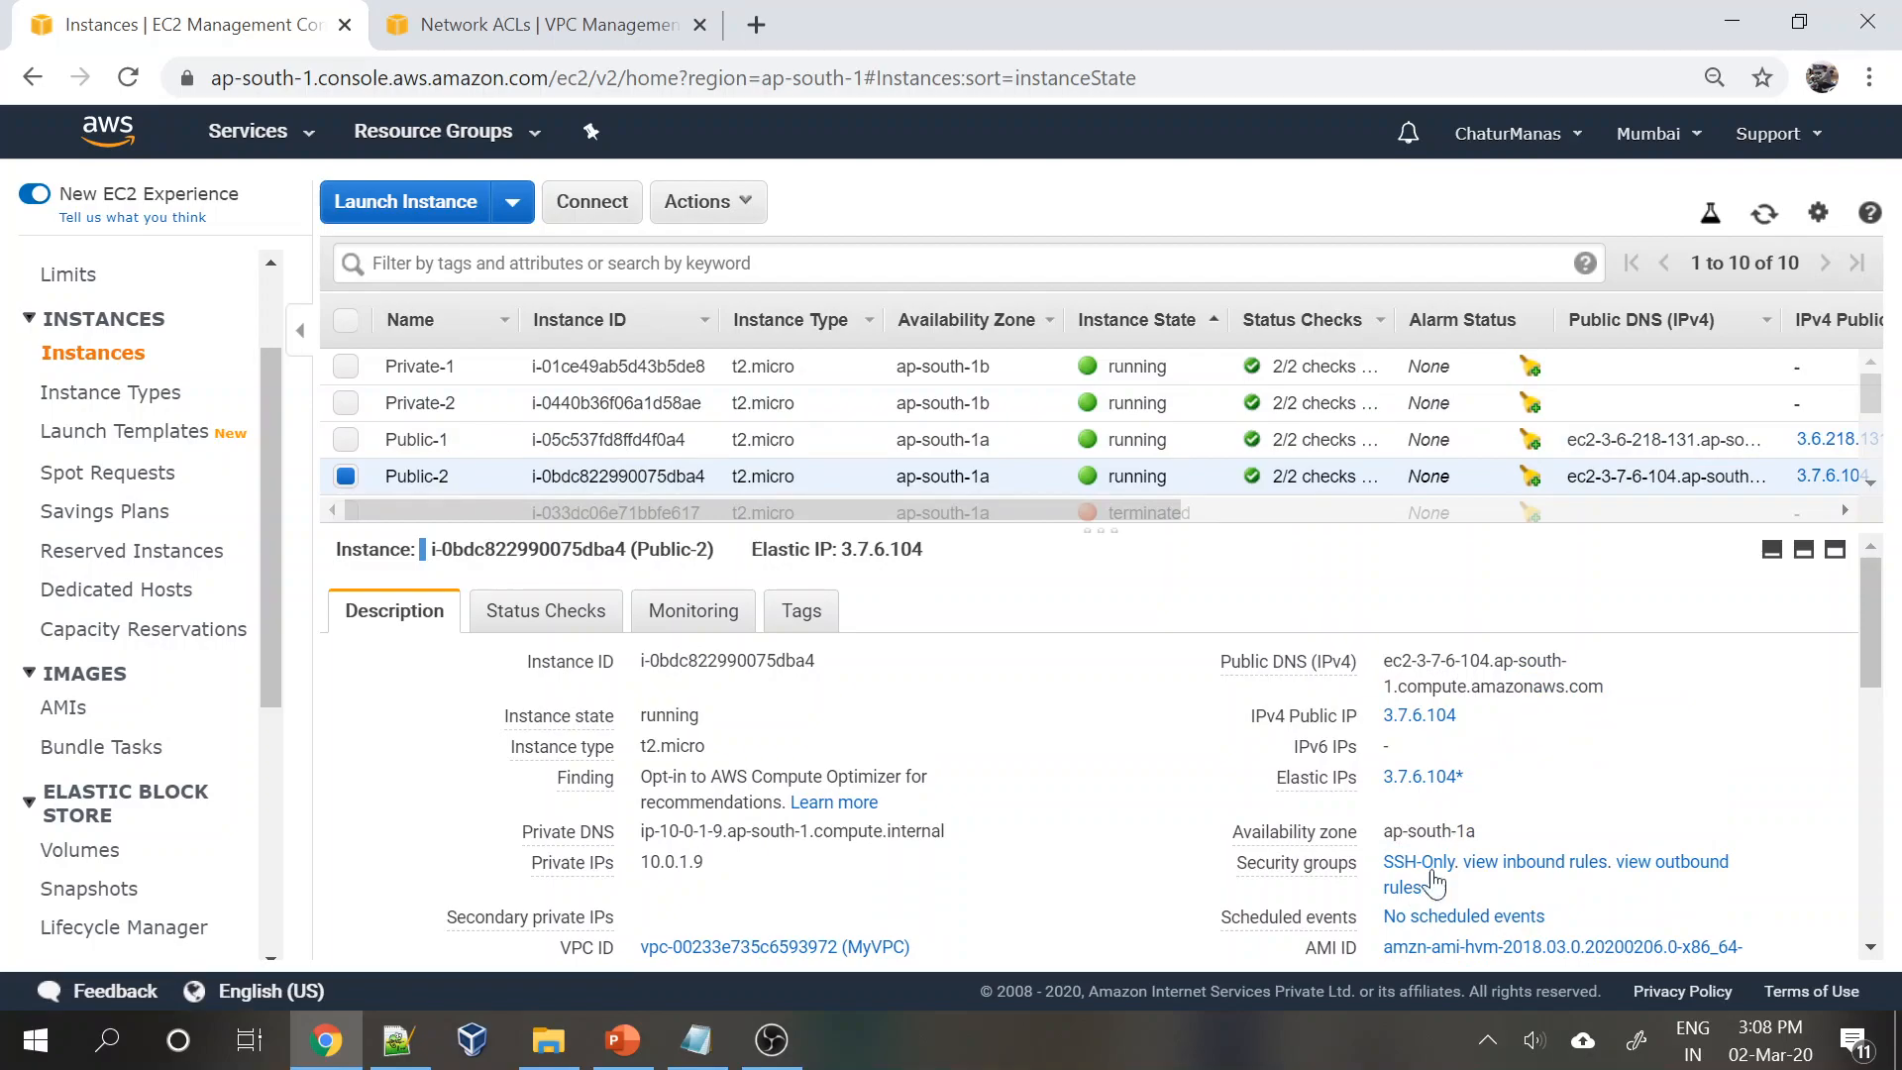
drag(1871, 669, 1872, 756)
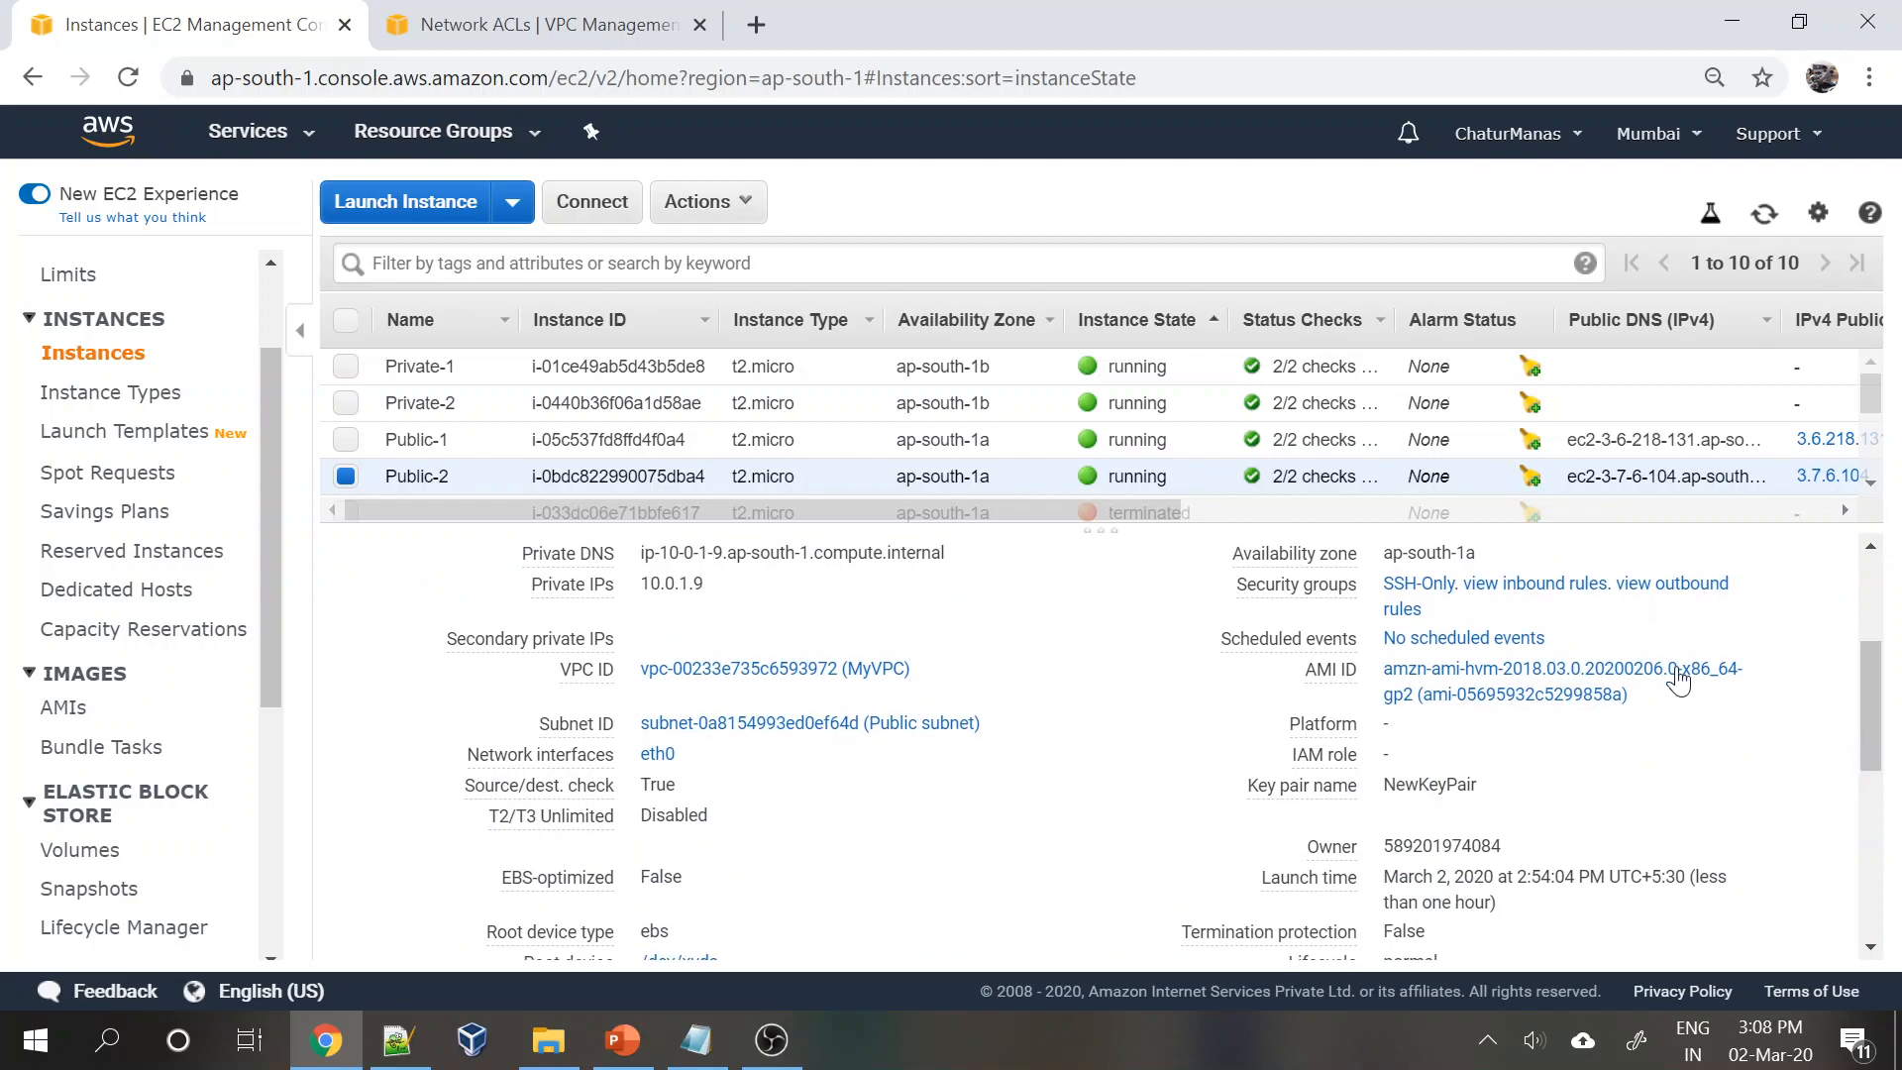
click(1569, 588)
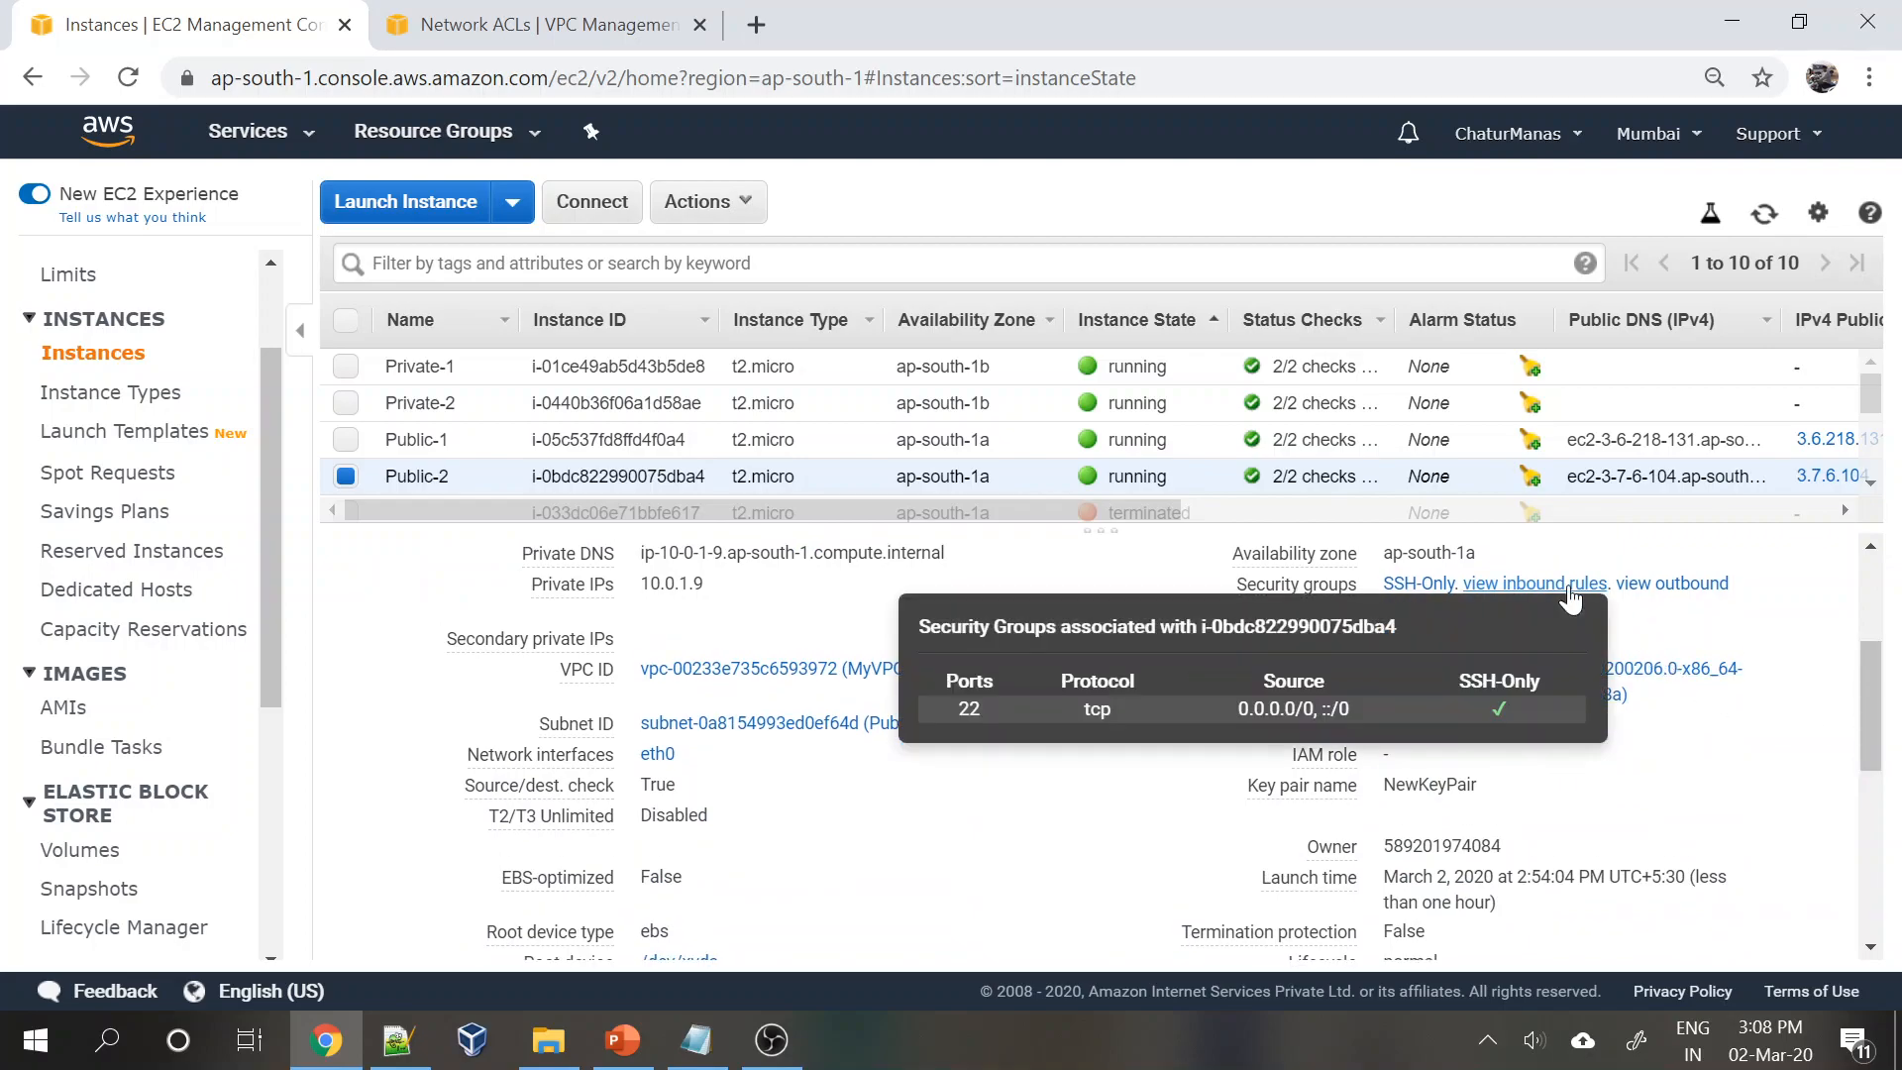
click(1672, 593)
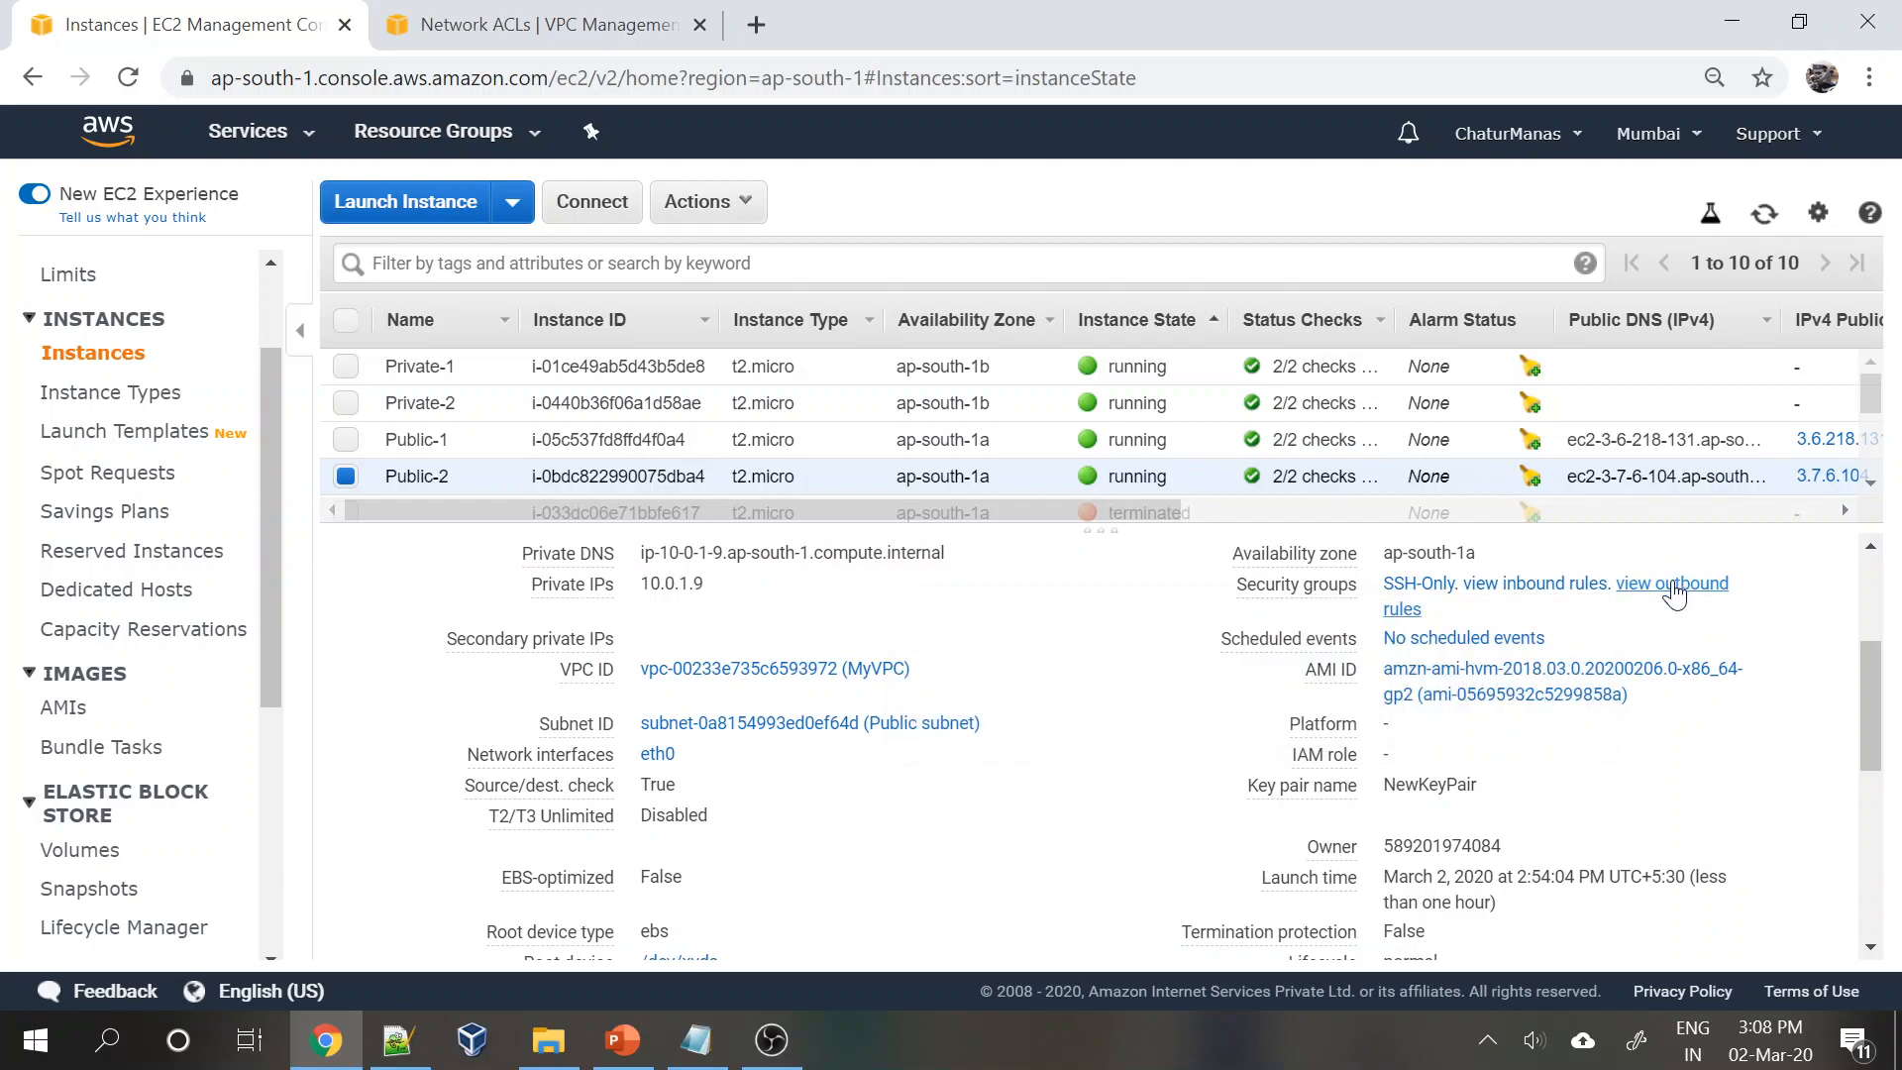
click(1674, 593)
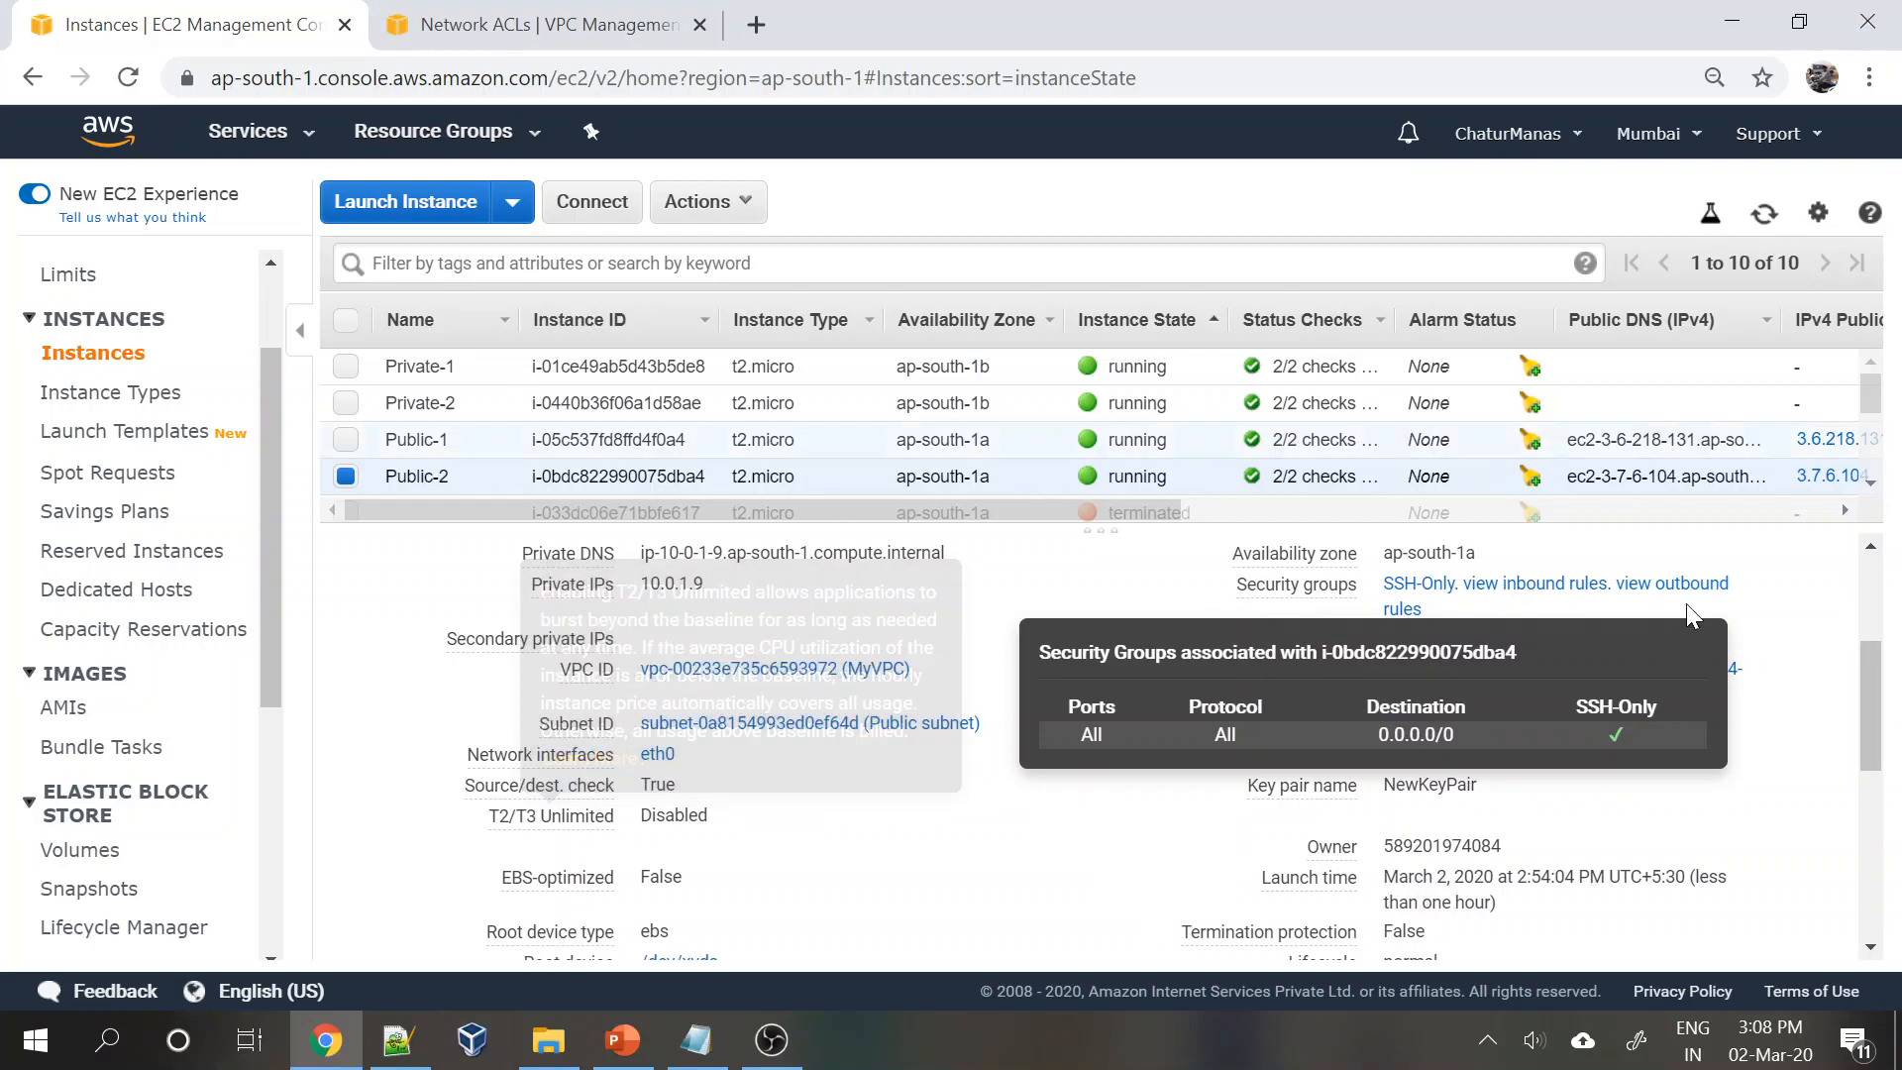
click(1816, 692)
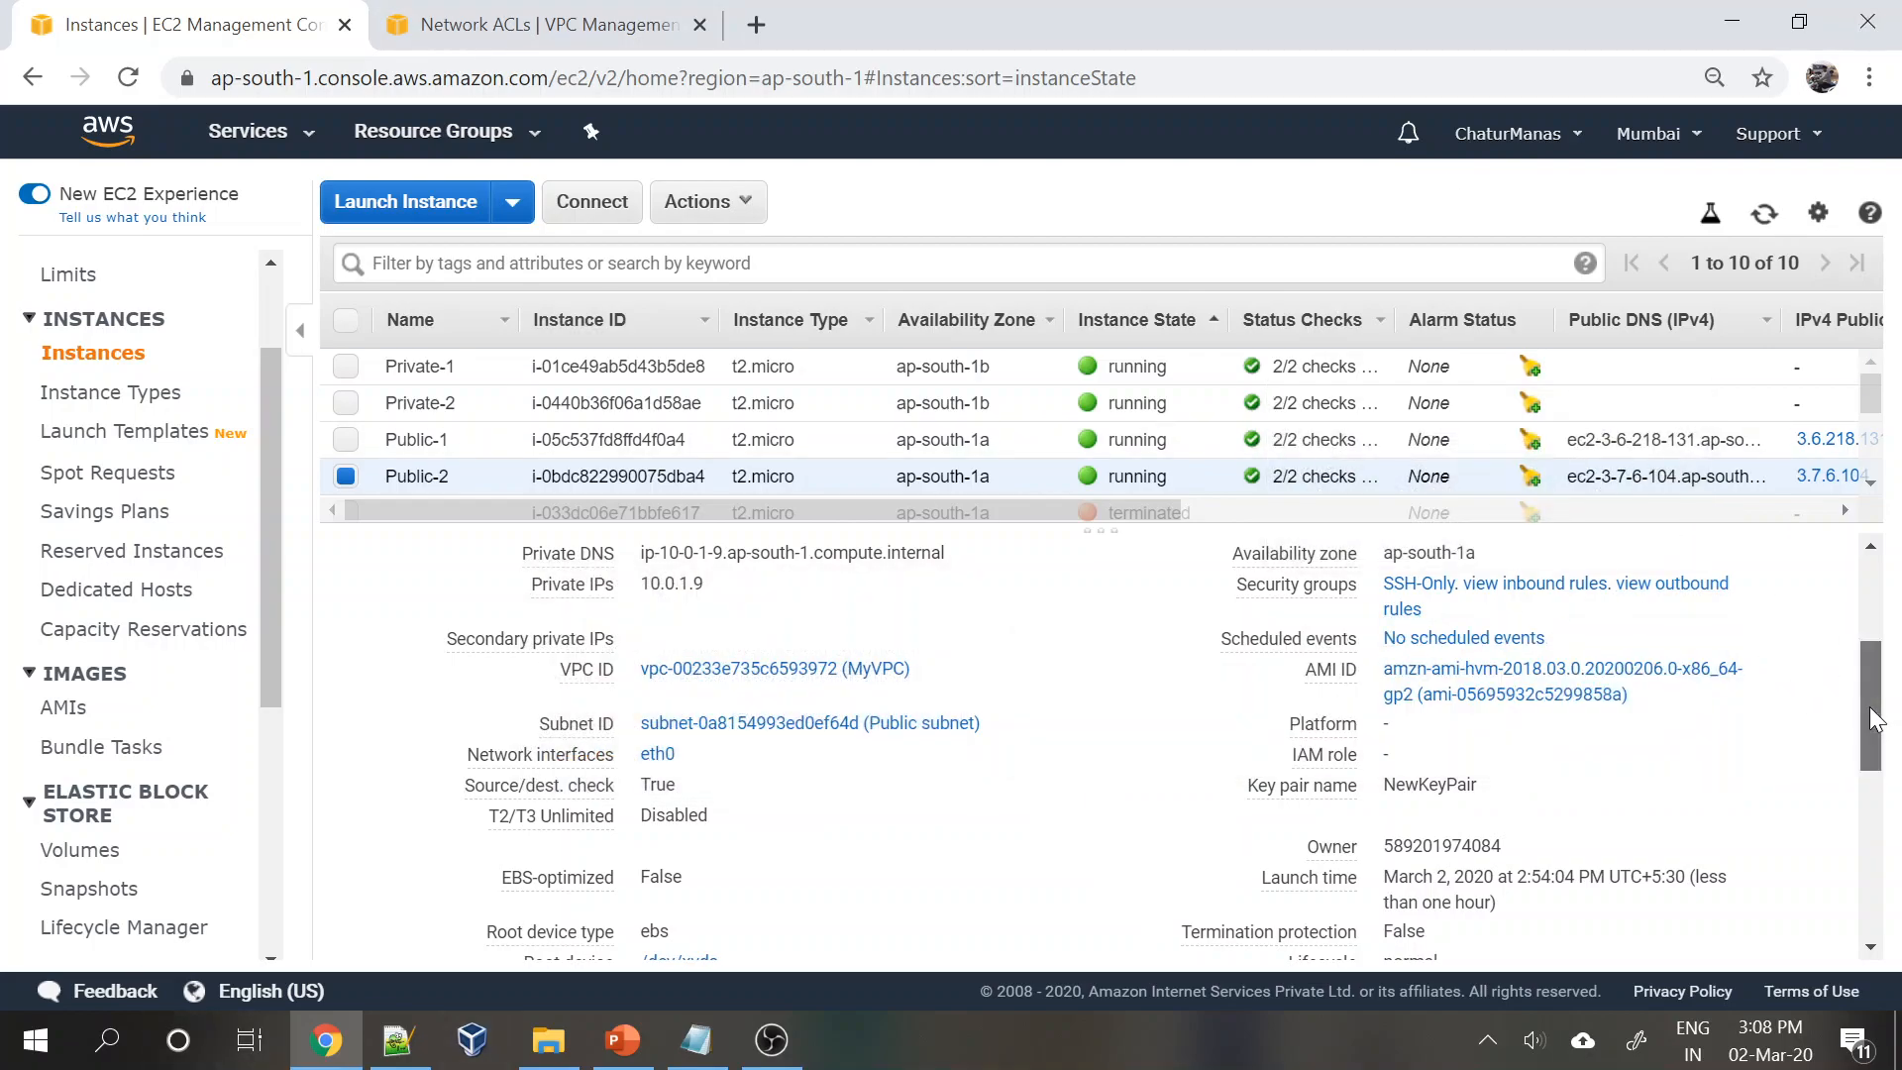
scroll(1887, 713, up, 1)
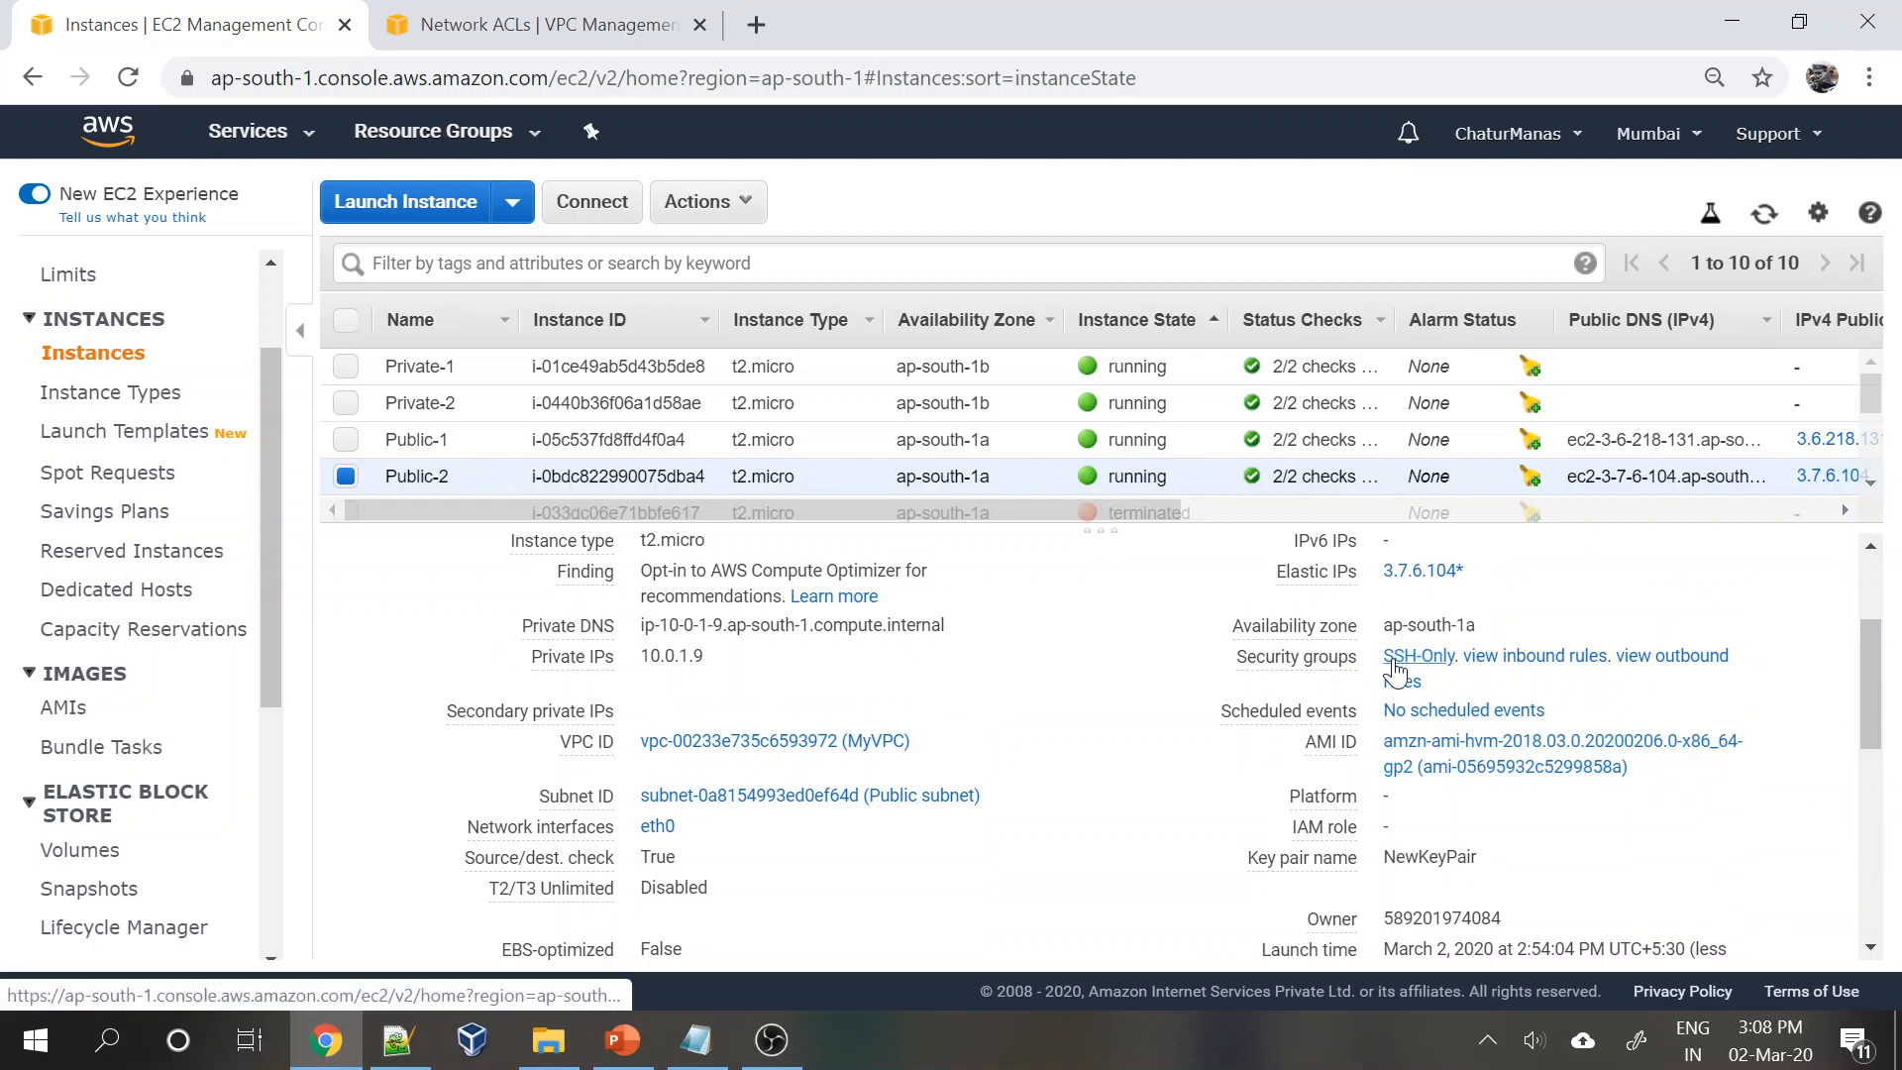
- View the inbound rules of the SSH-Only security group and return to the instances list
scroll(40, 681, down, 5)
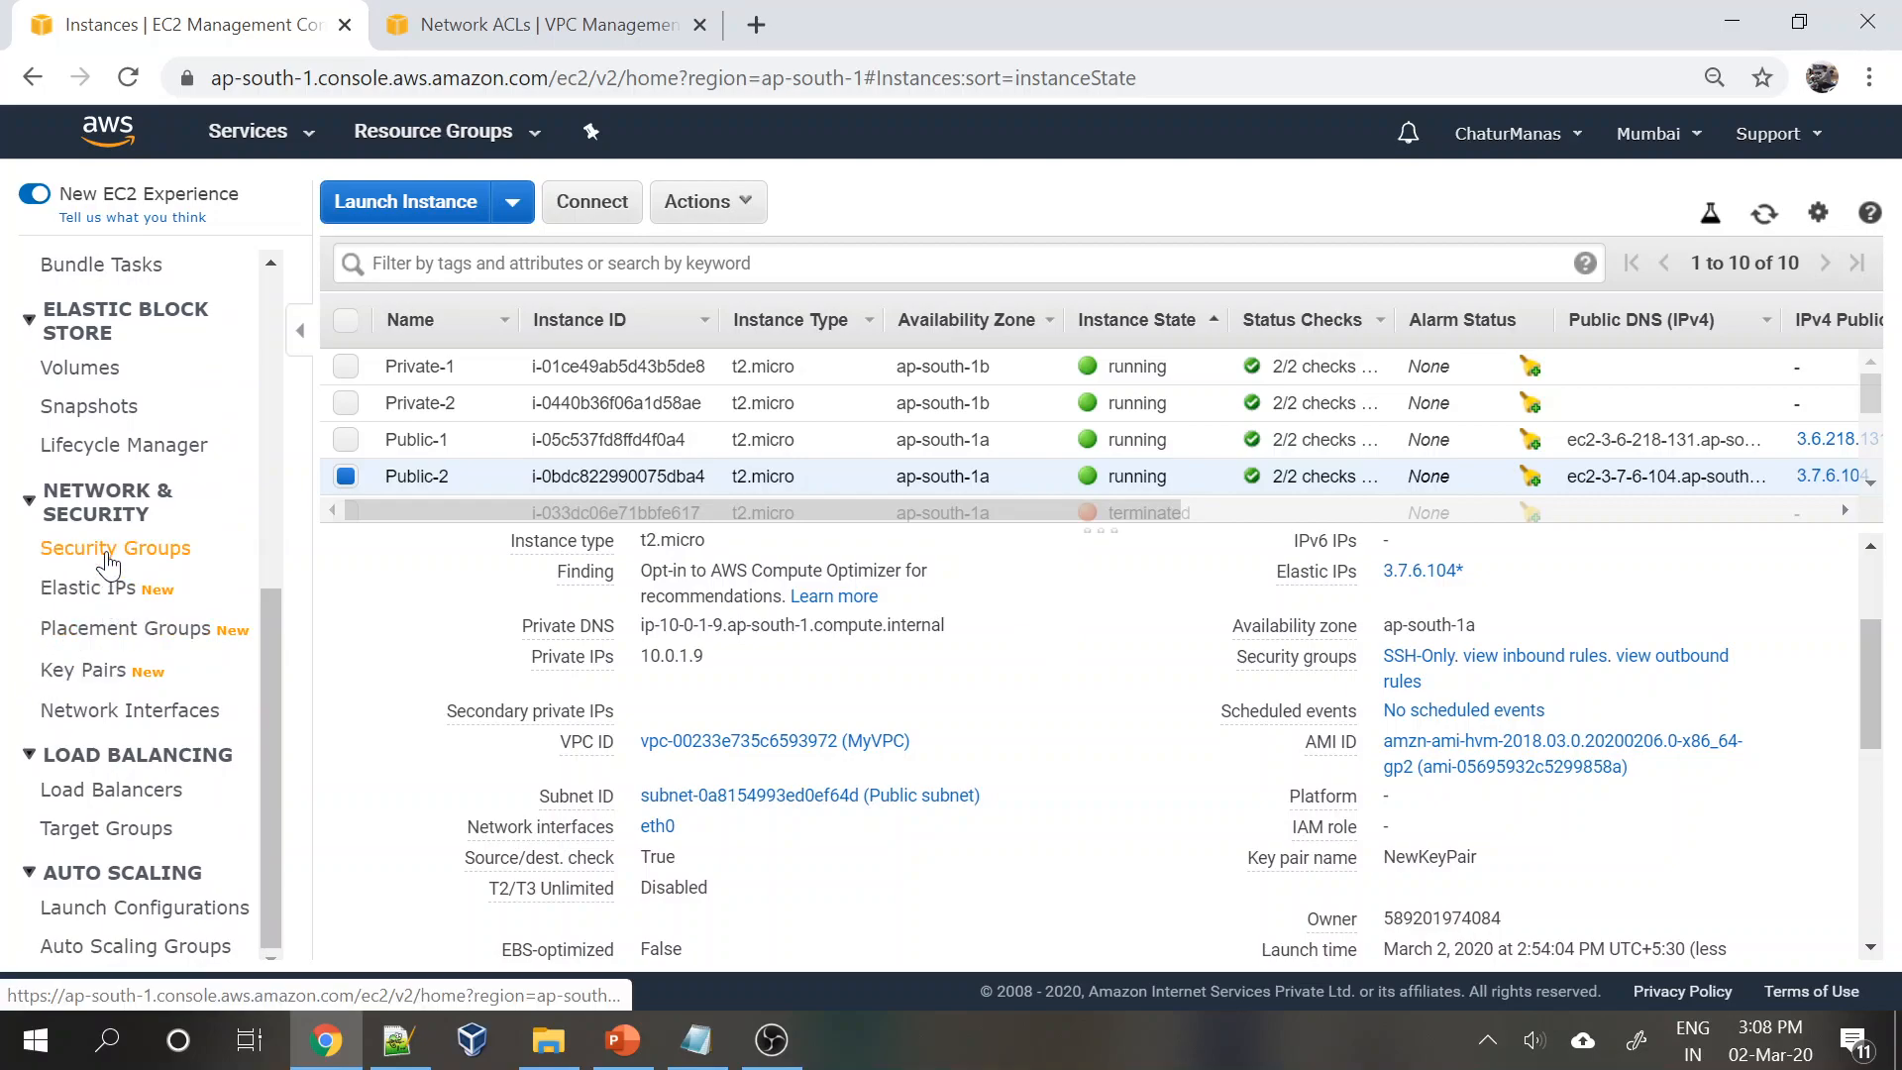
click(110, 561)
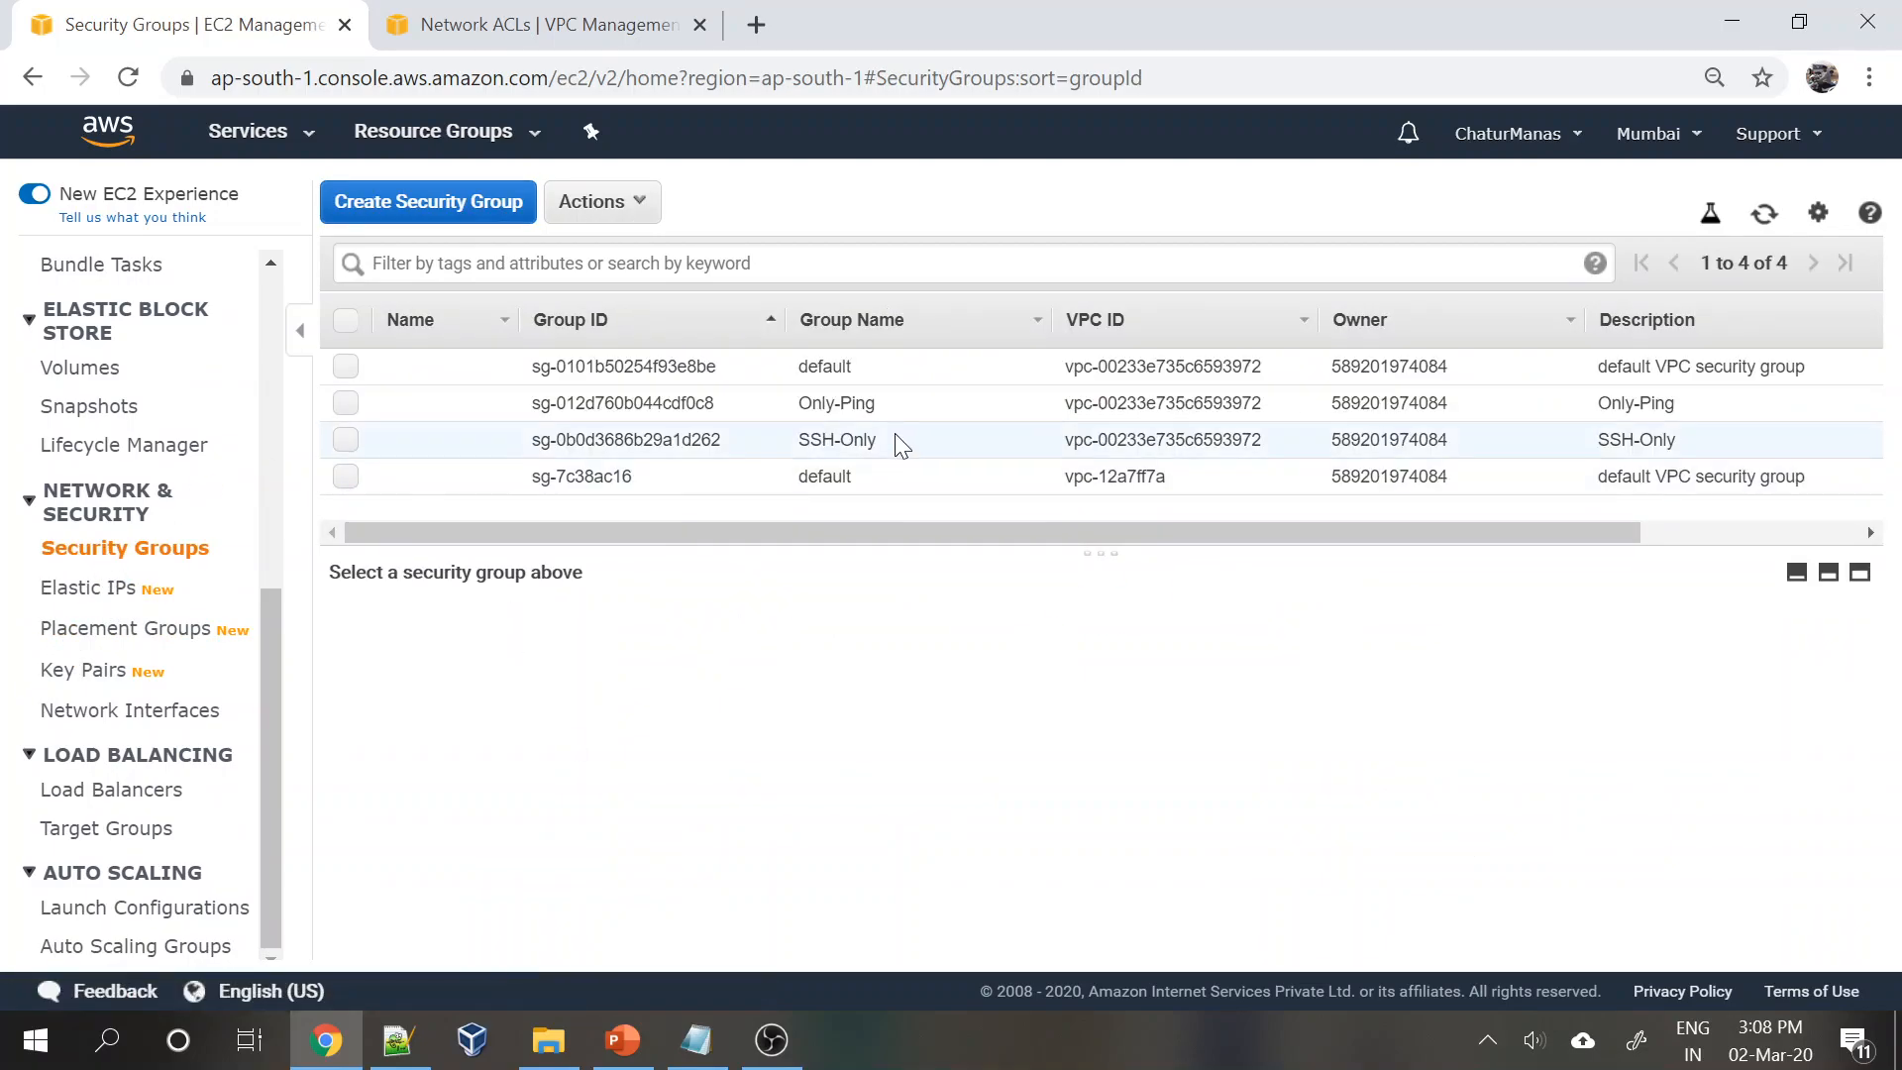
click(632, 439)
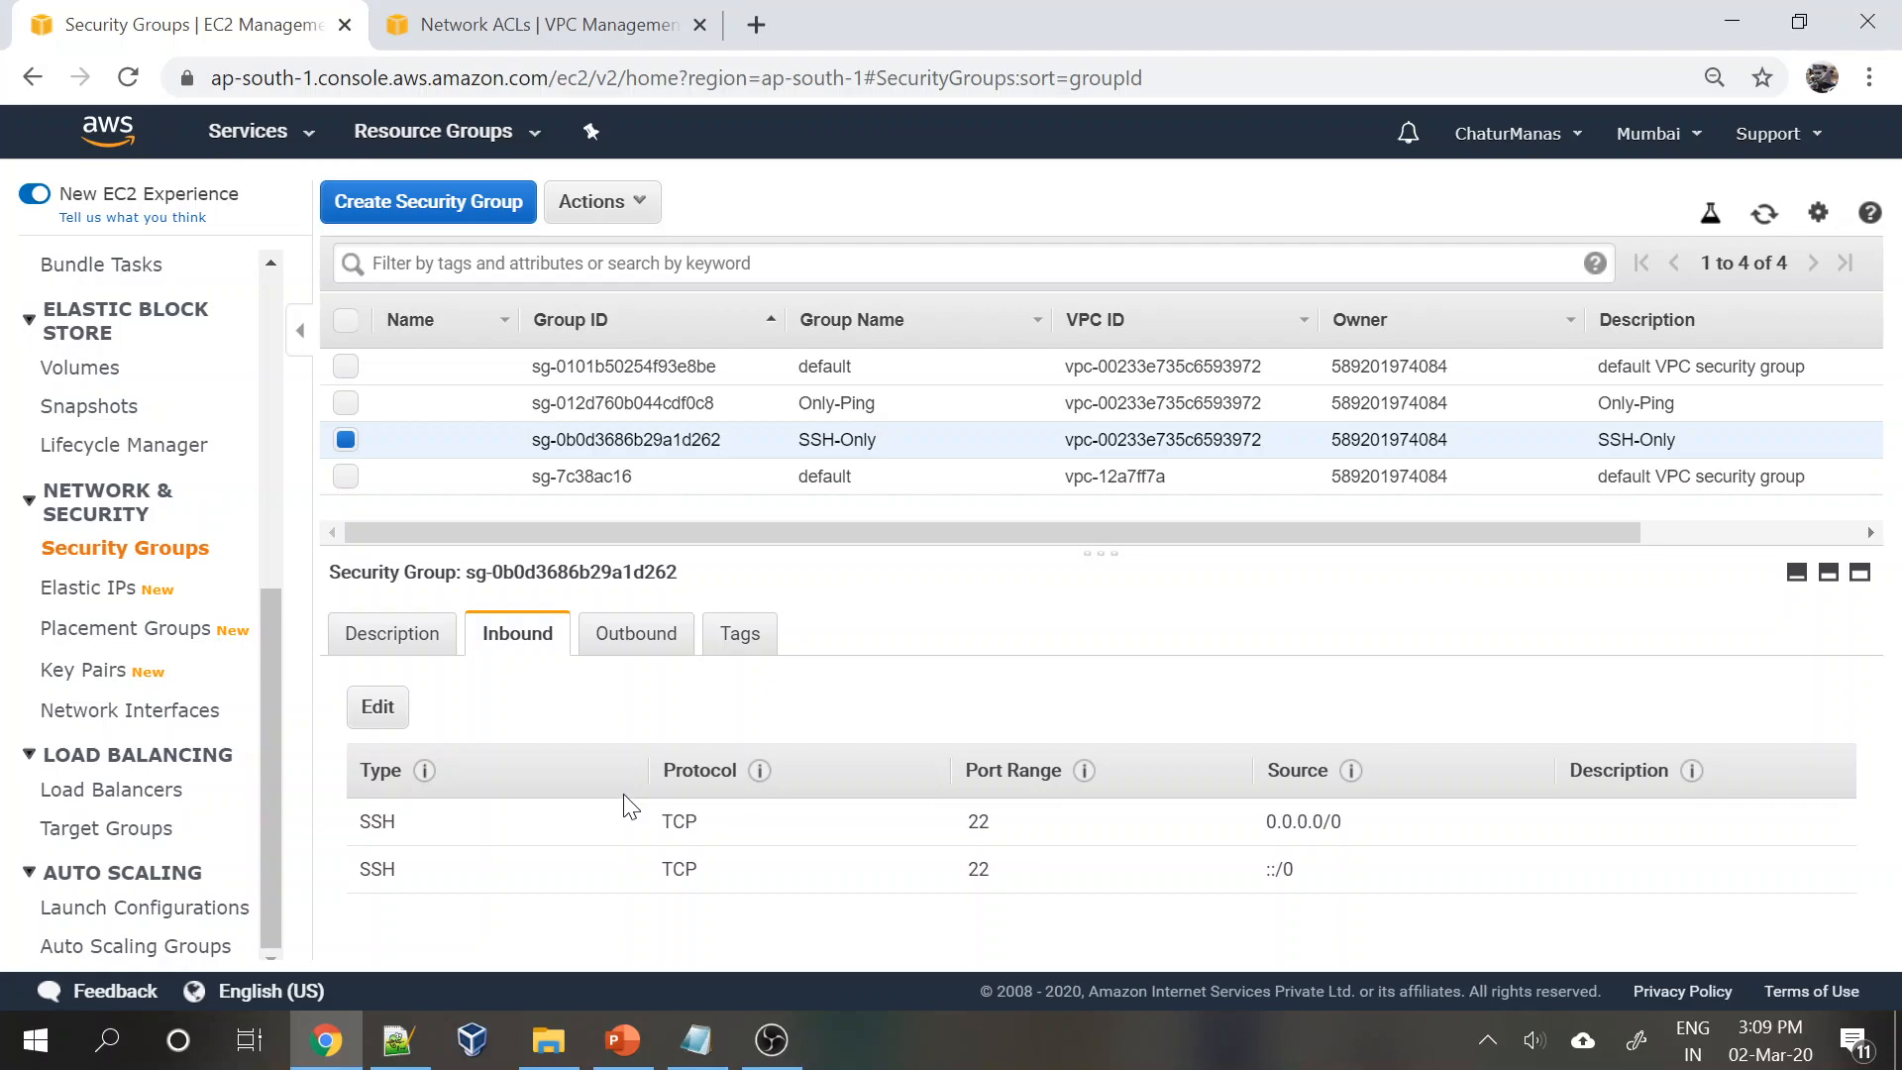
drag(273, 751, 271, 396)
click(111, 504)
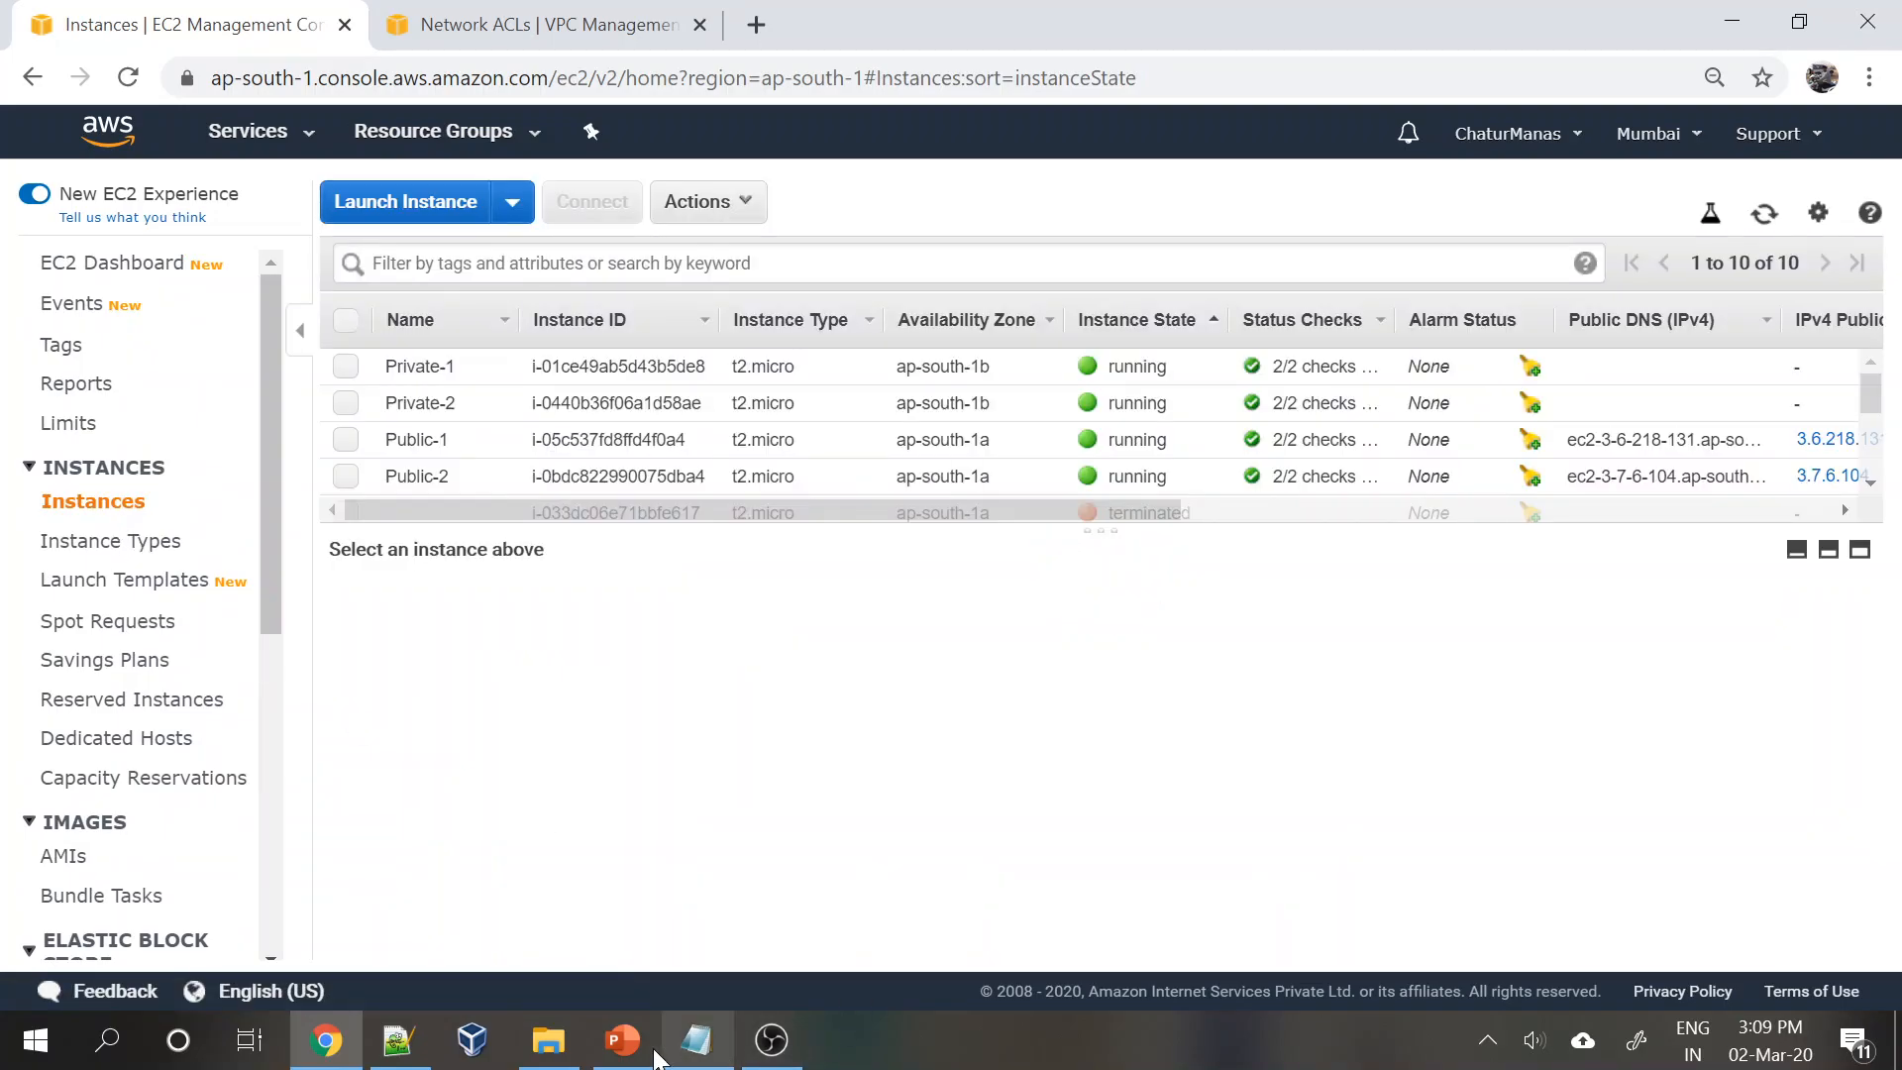
- Switch to PowerPoint and point out the EC2 boxes in the public and private subnets on the VPC Security Levels slide
click(622, 1045)
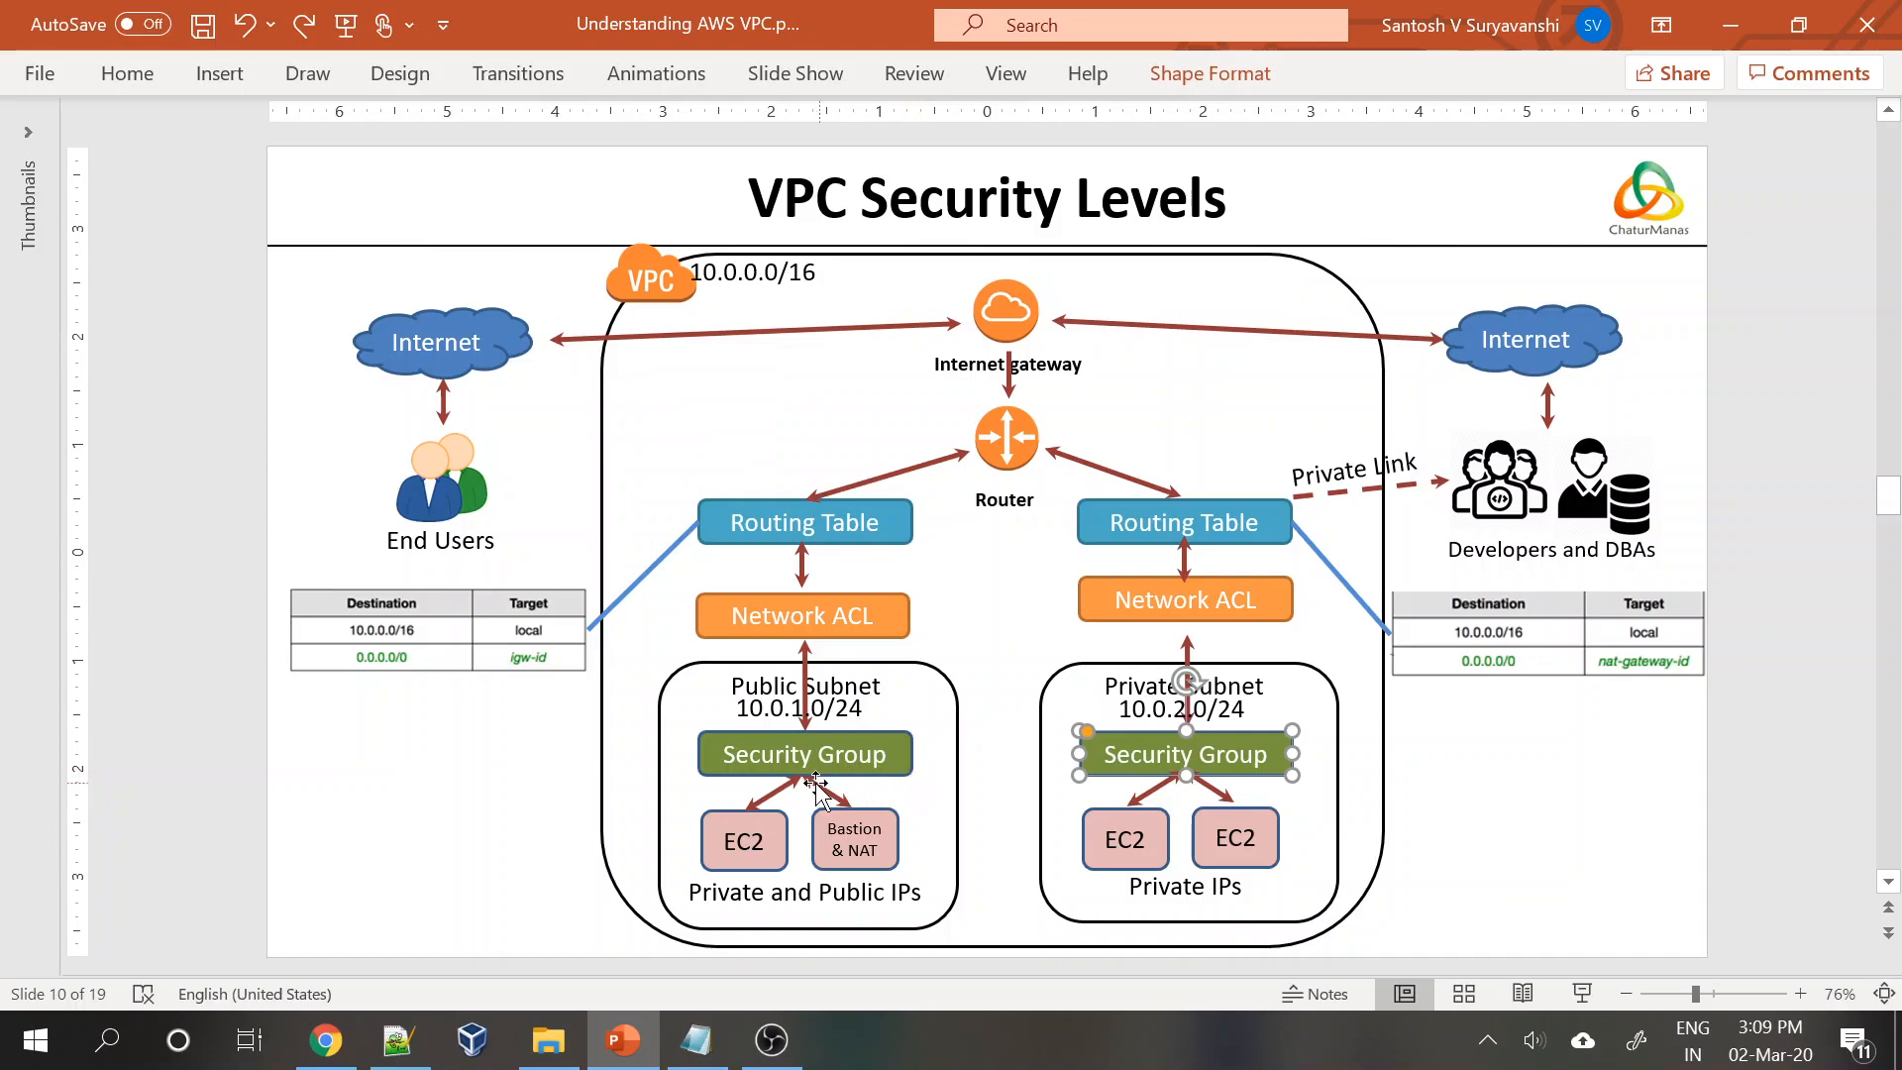
click(781, 816)
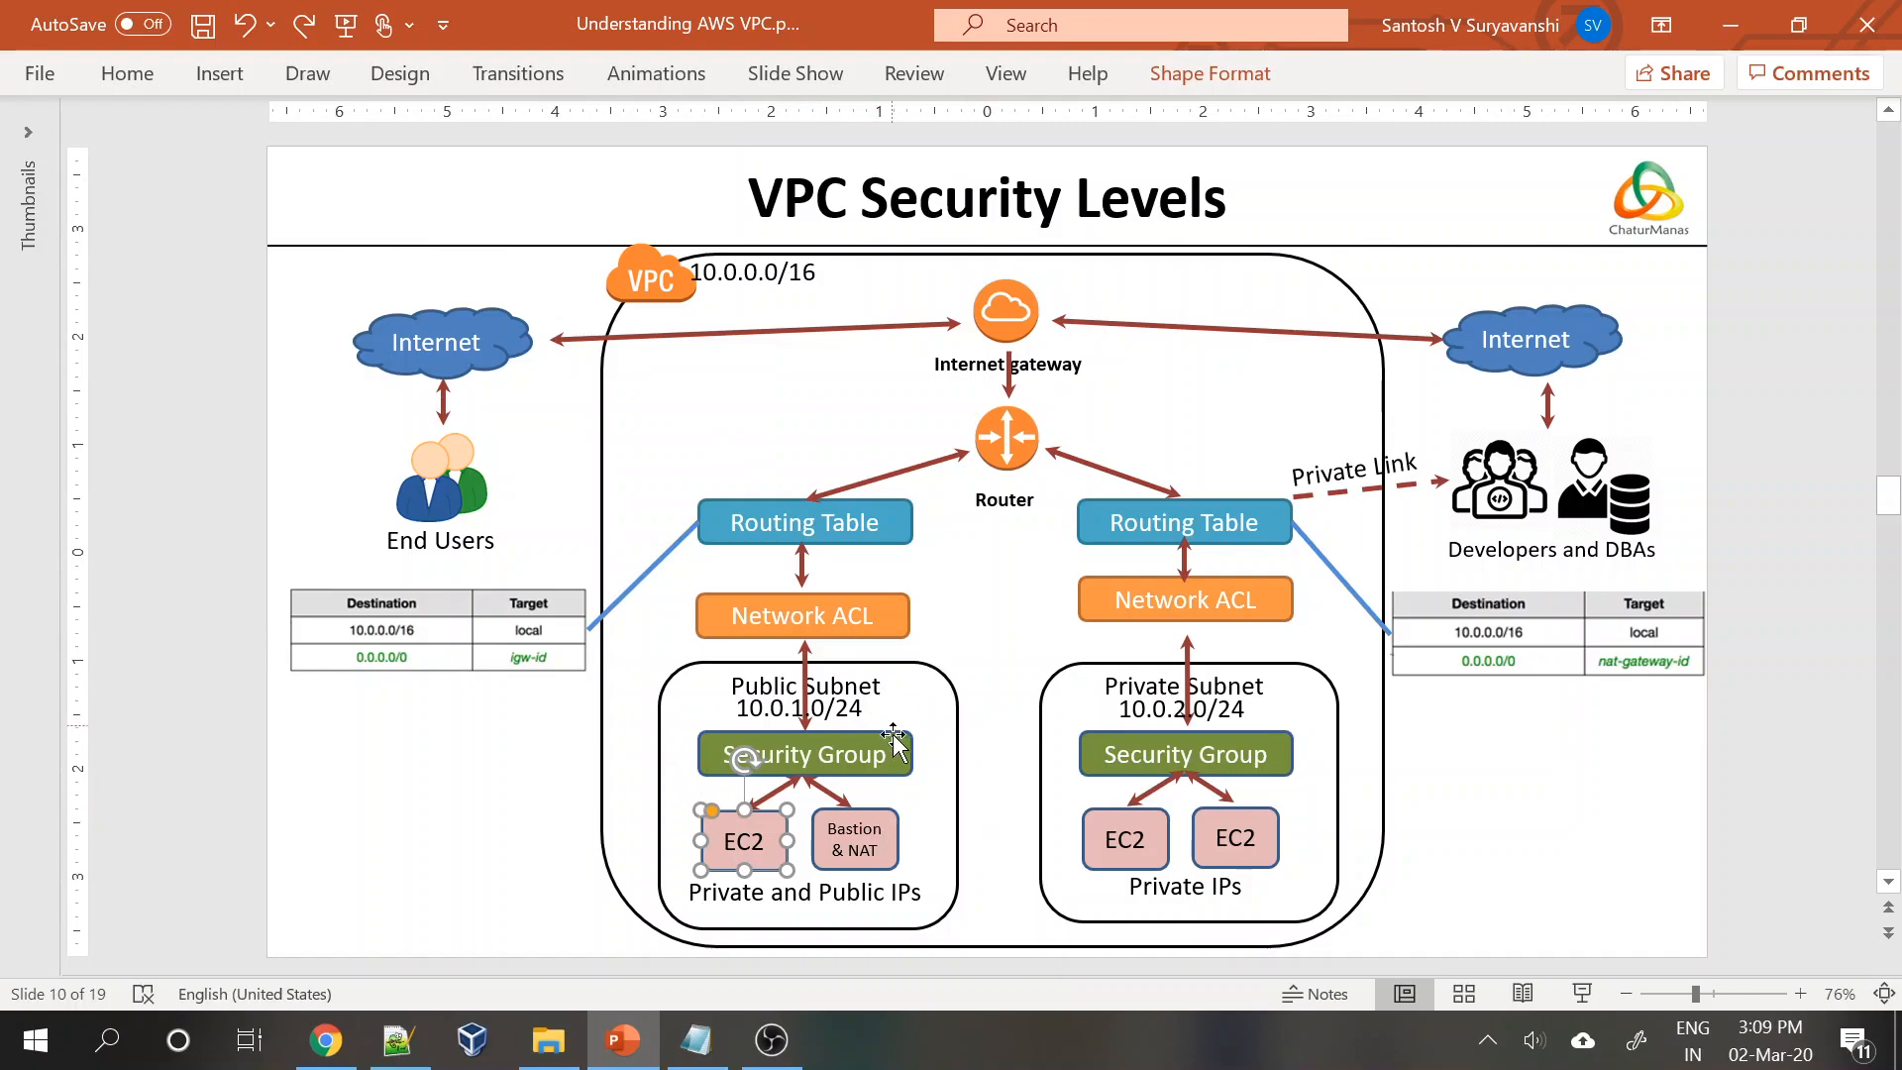
click(1104, 820)
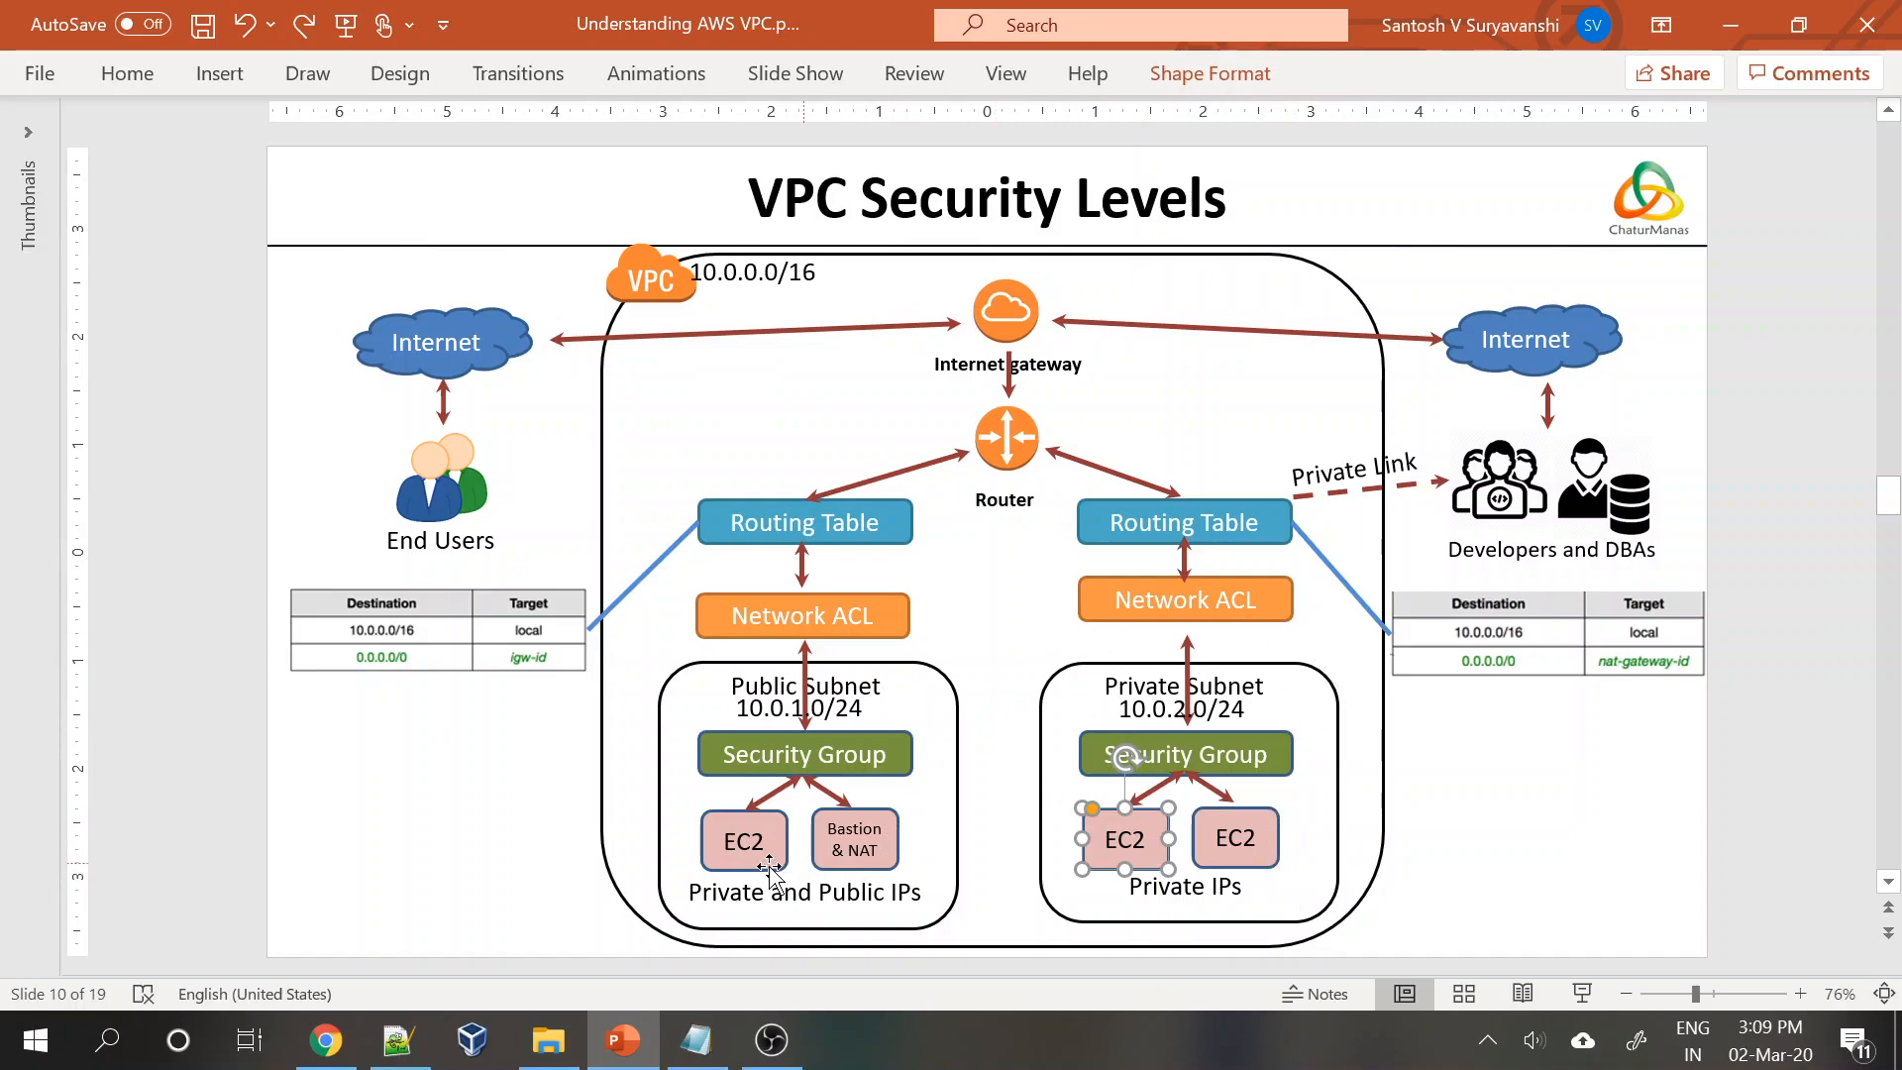
click(1435, 849)
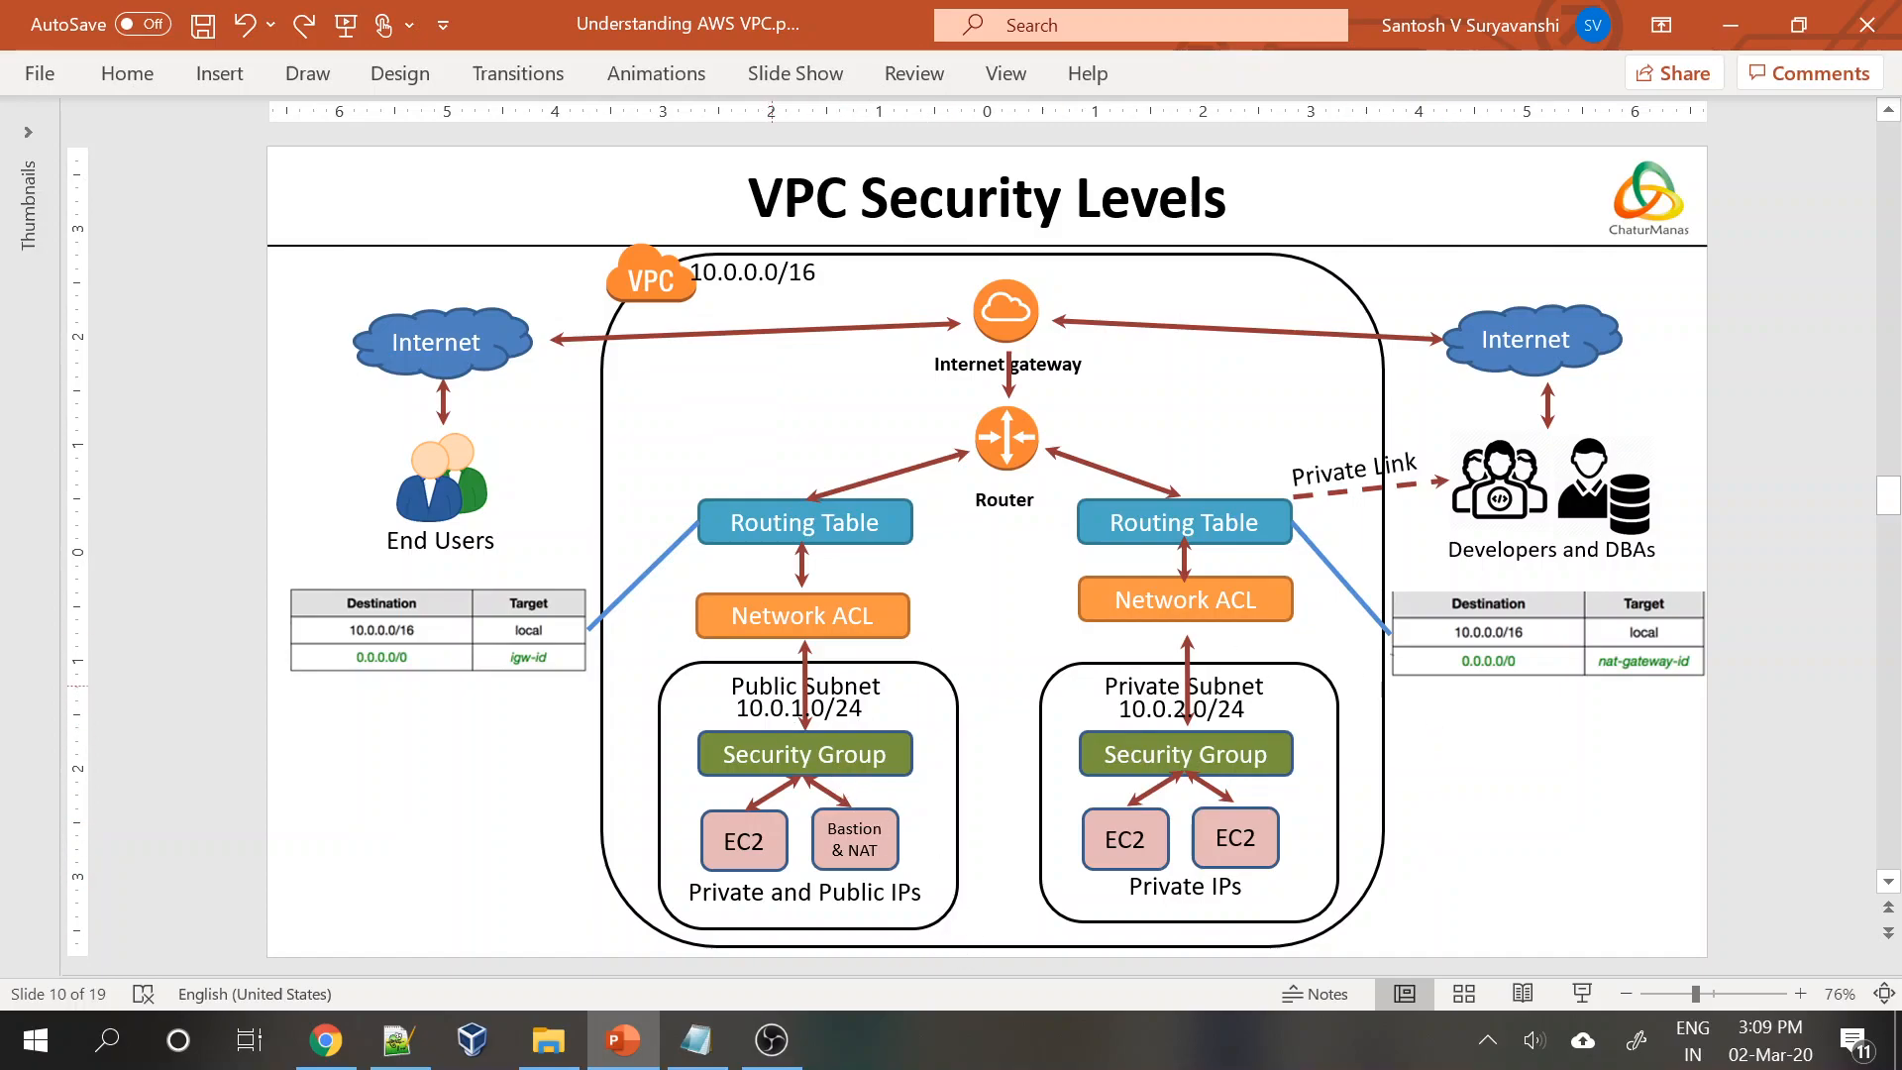
- Point out the public subnet's Security Group box on the slide, then switch to Chrome and check the security group of the Public-1 instance
click(765, 748)
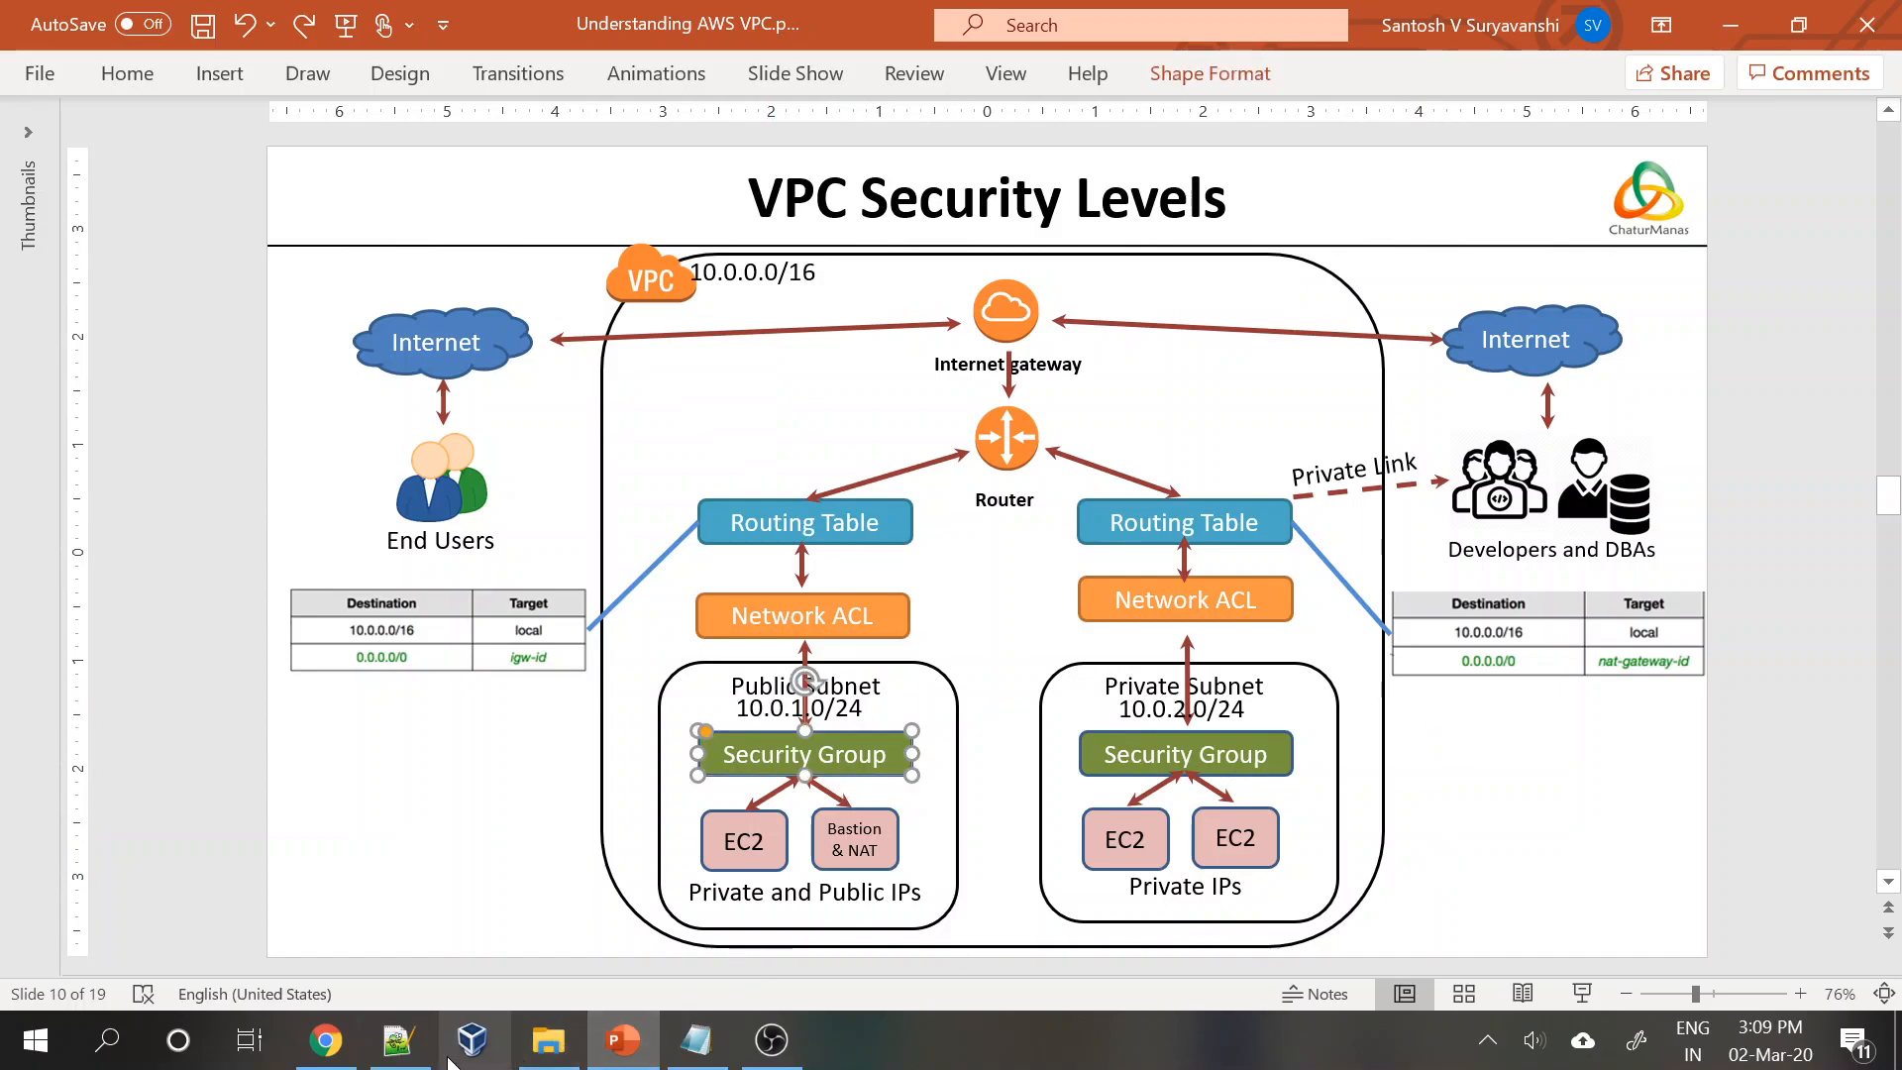
click(326, 1040)
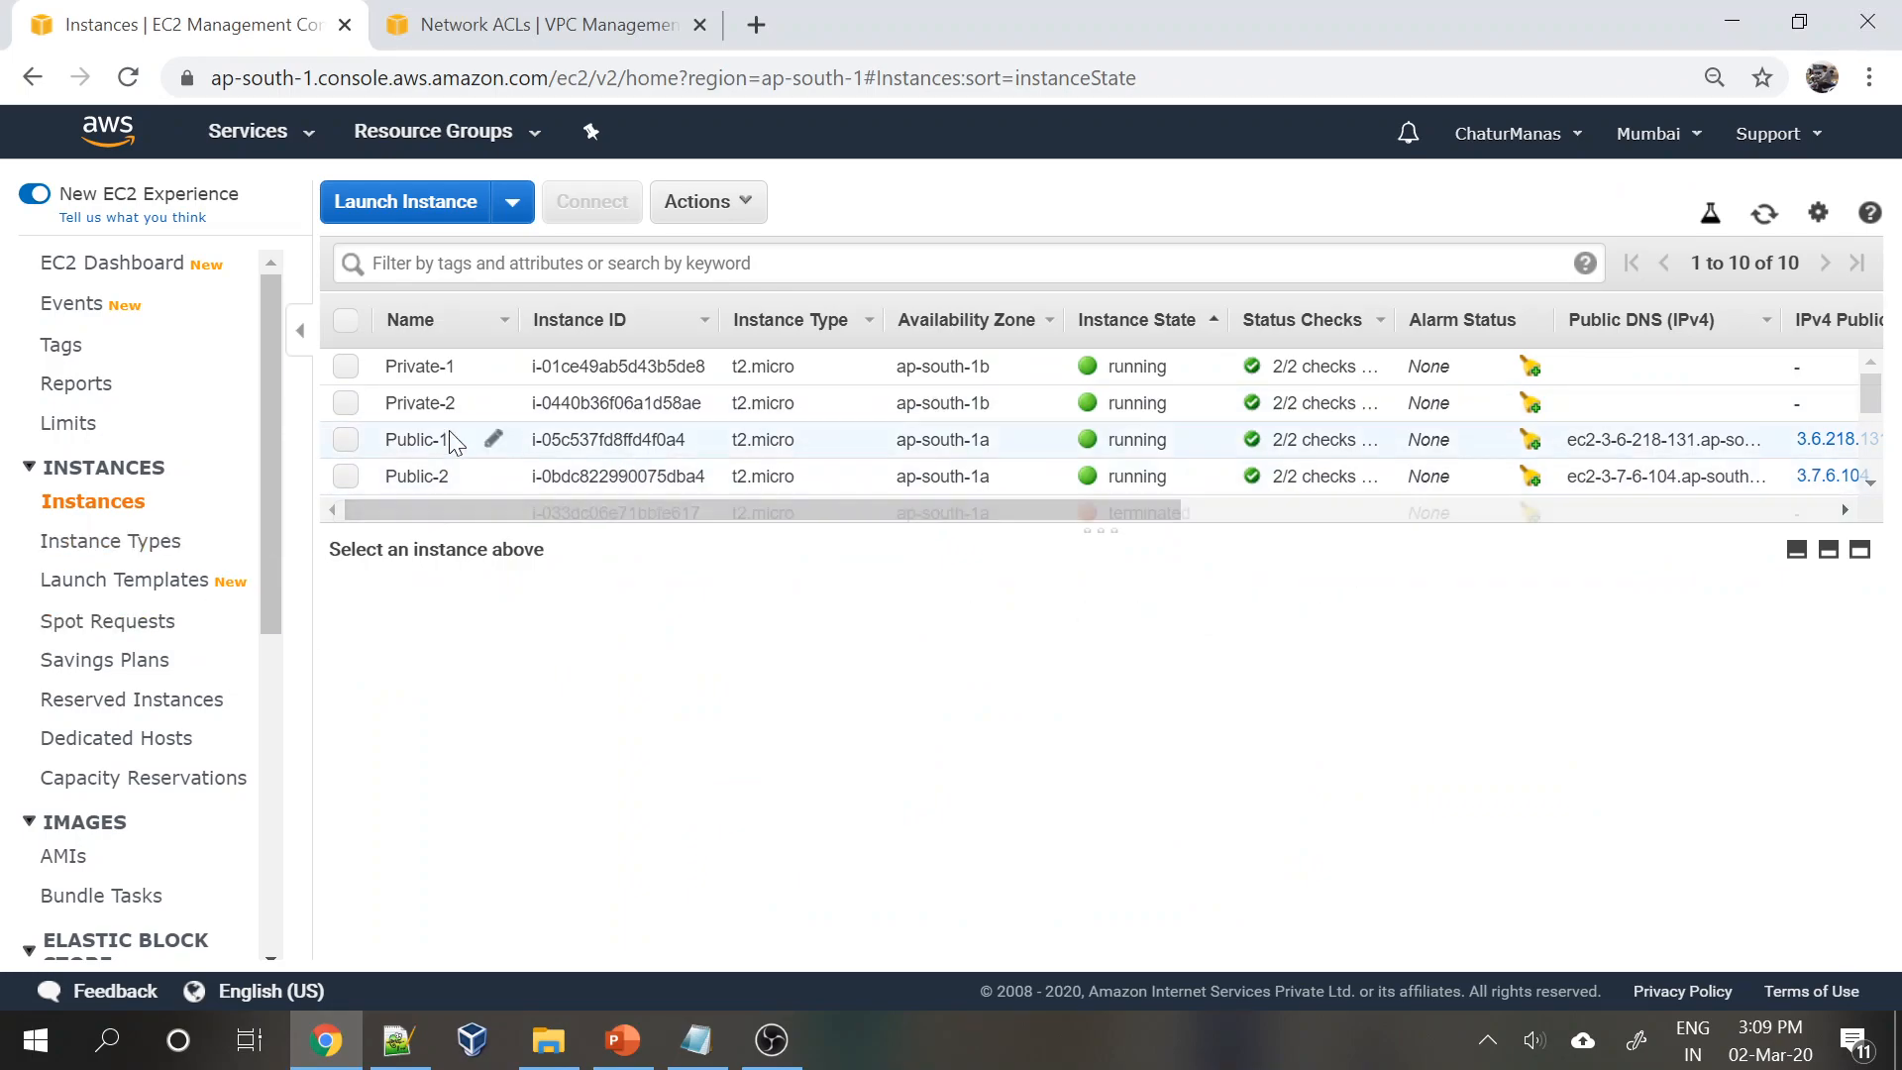
click(346, 439)
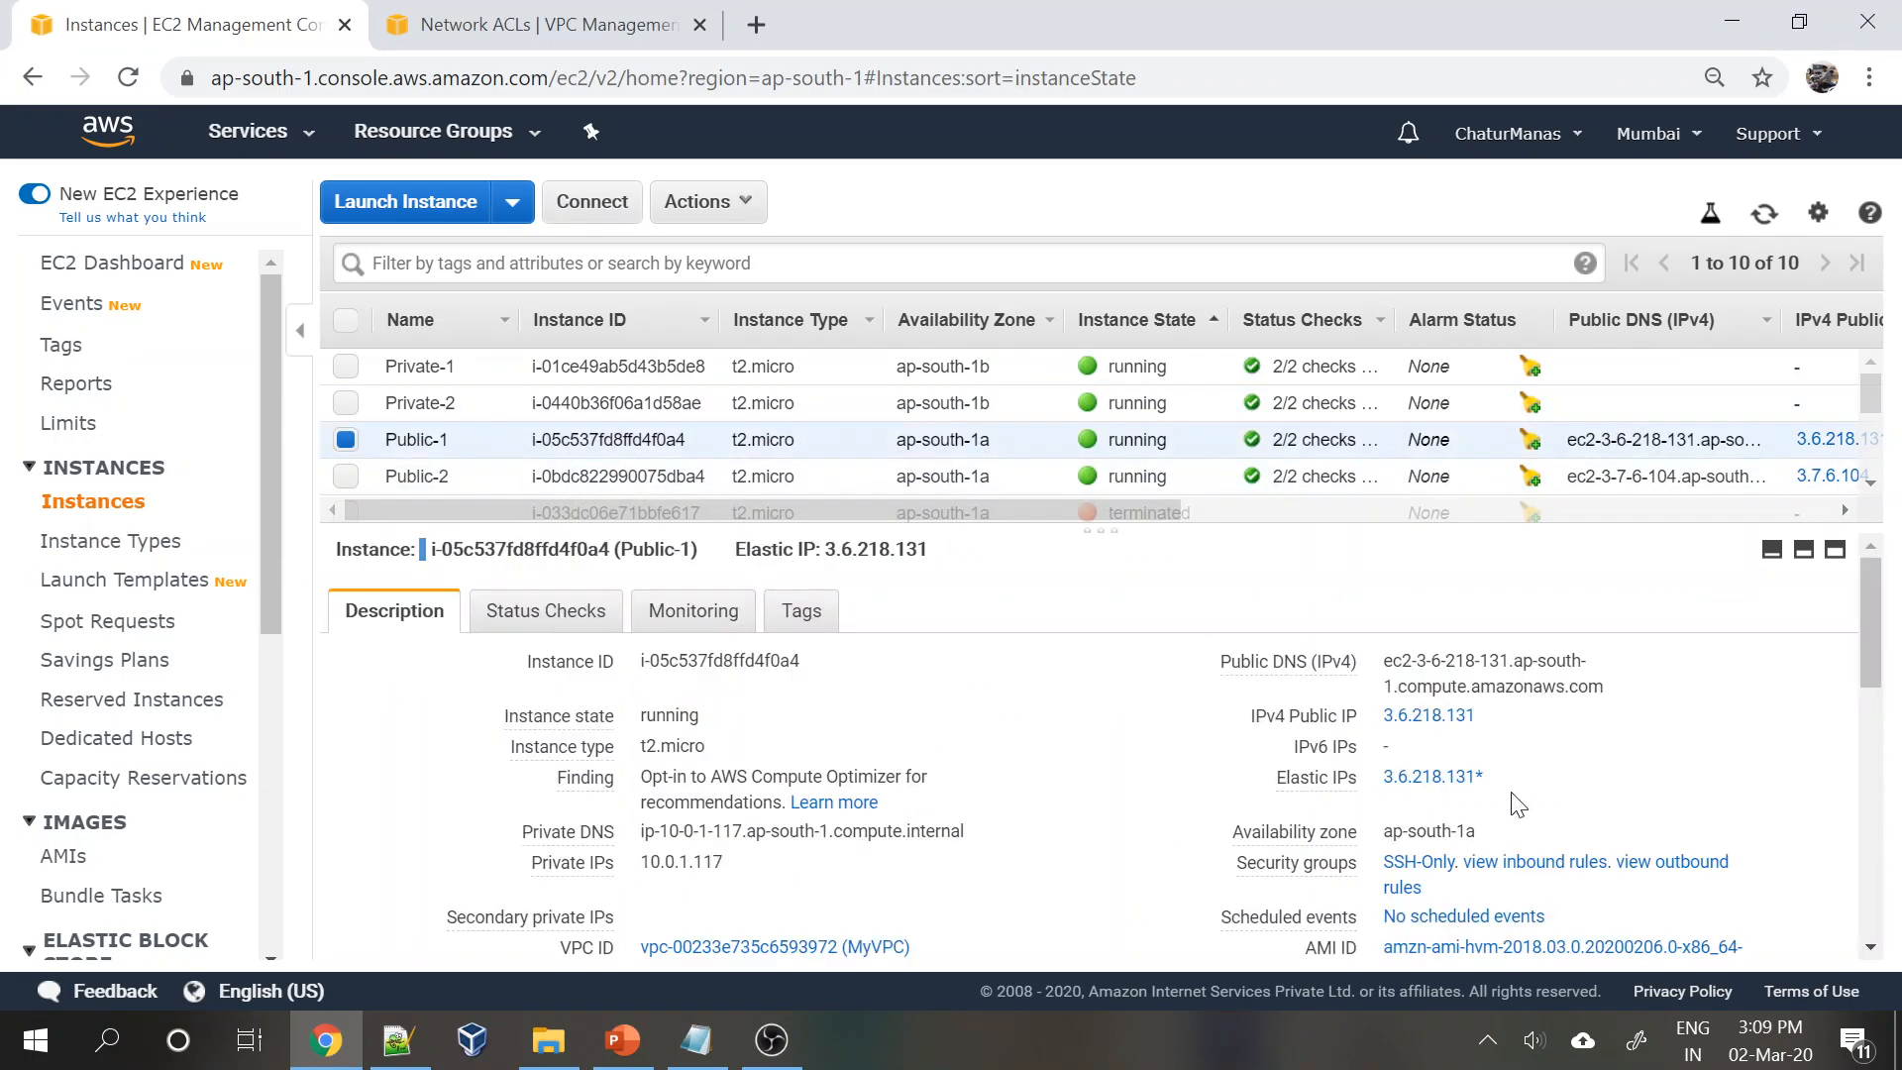
click(1513, 864)
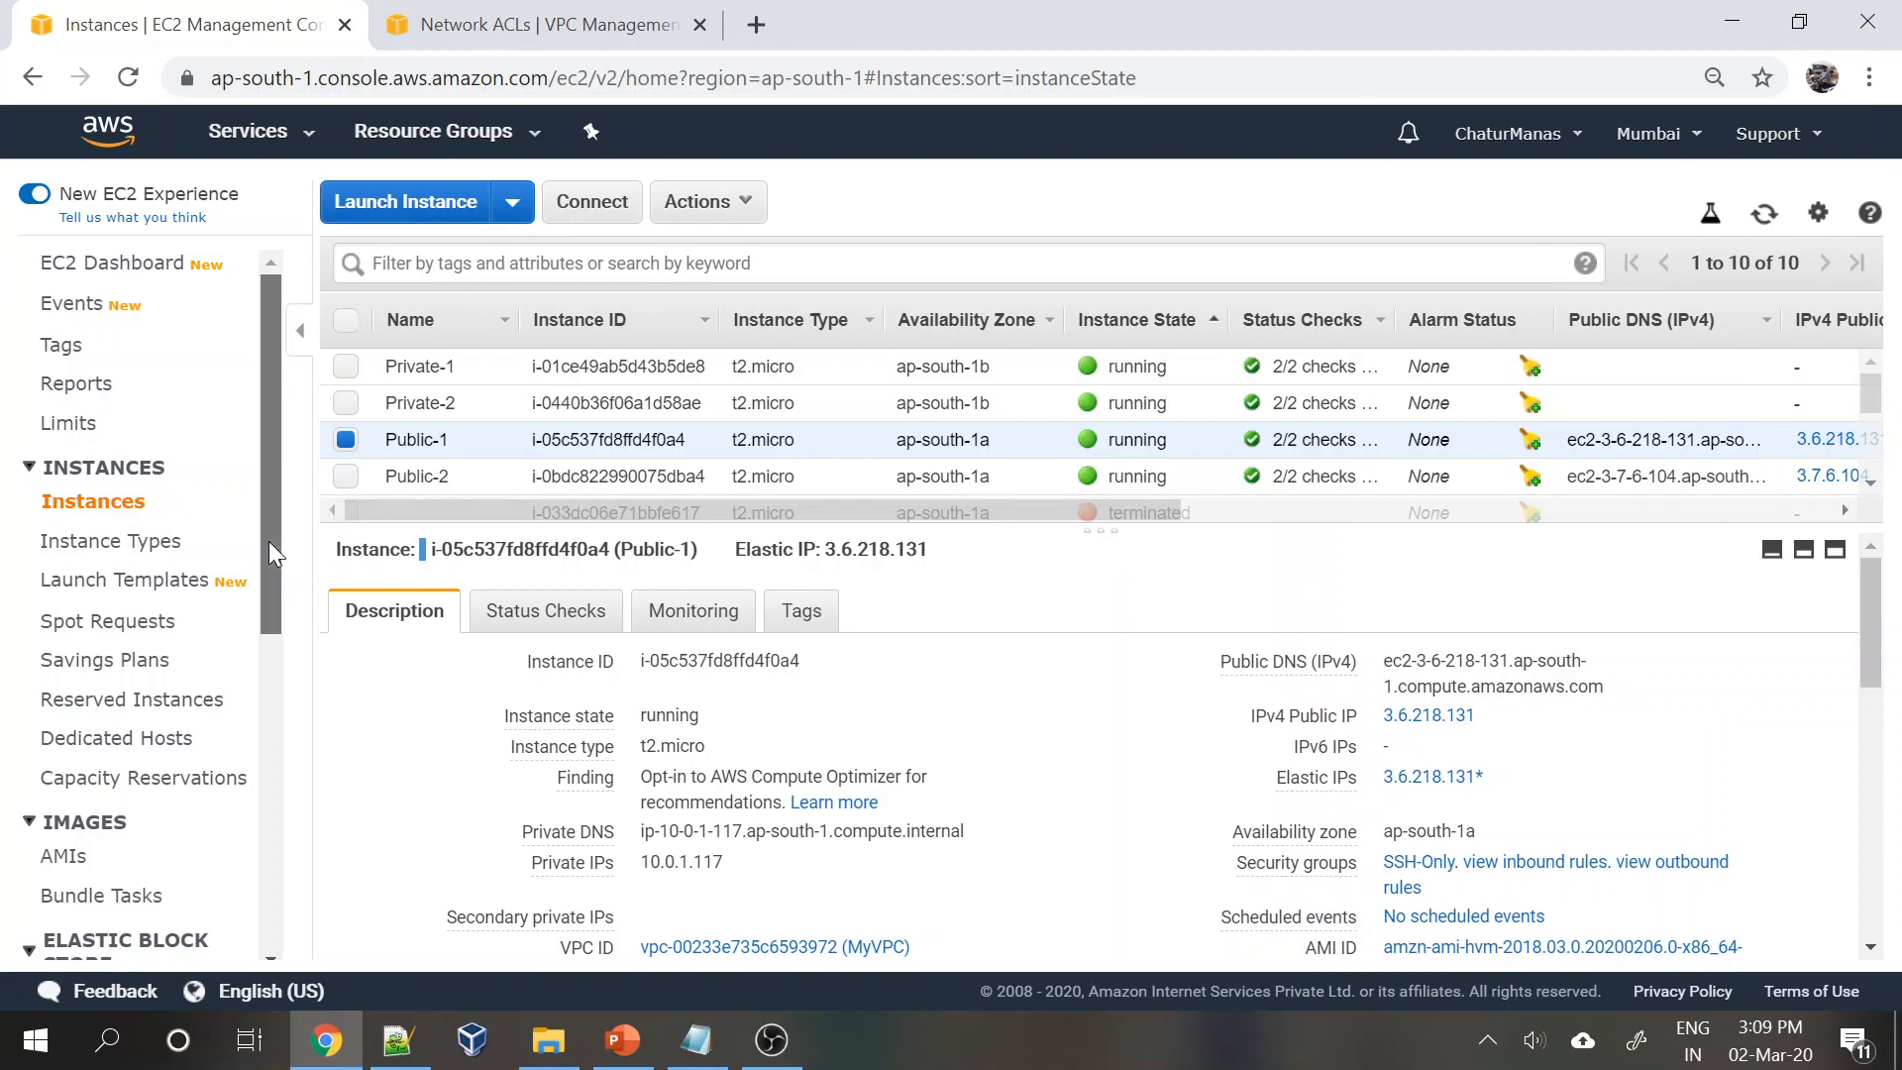
- Start a new security group in MyVPC with Ping-Only as both its name and its description
scroll(178, 536, down, 6)
click(177, 543)
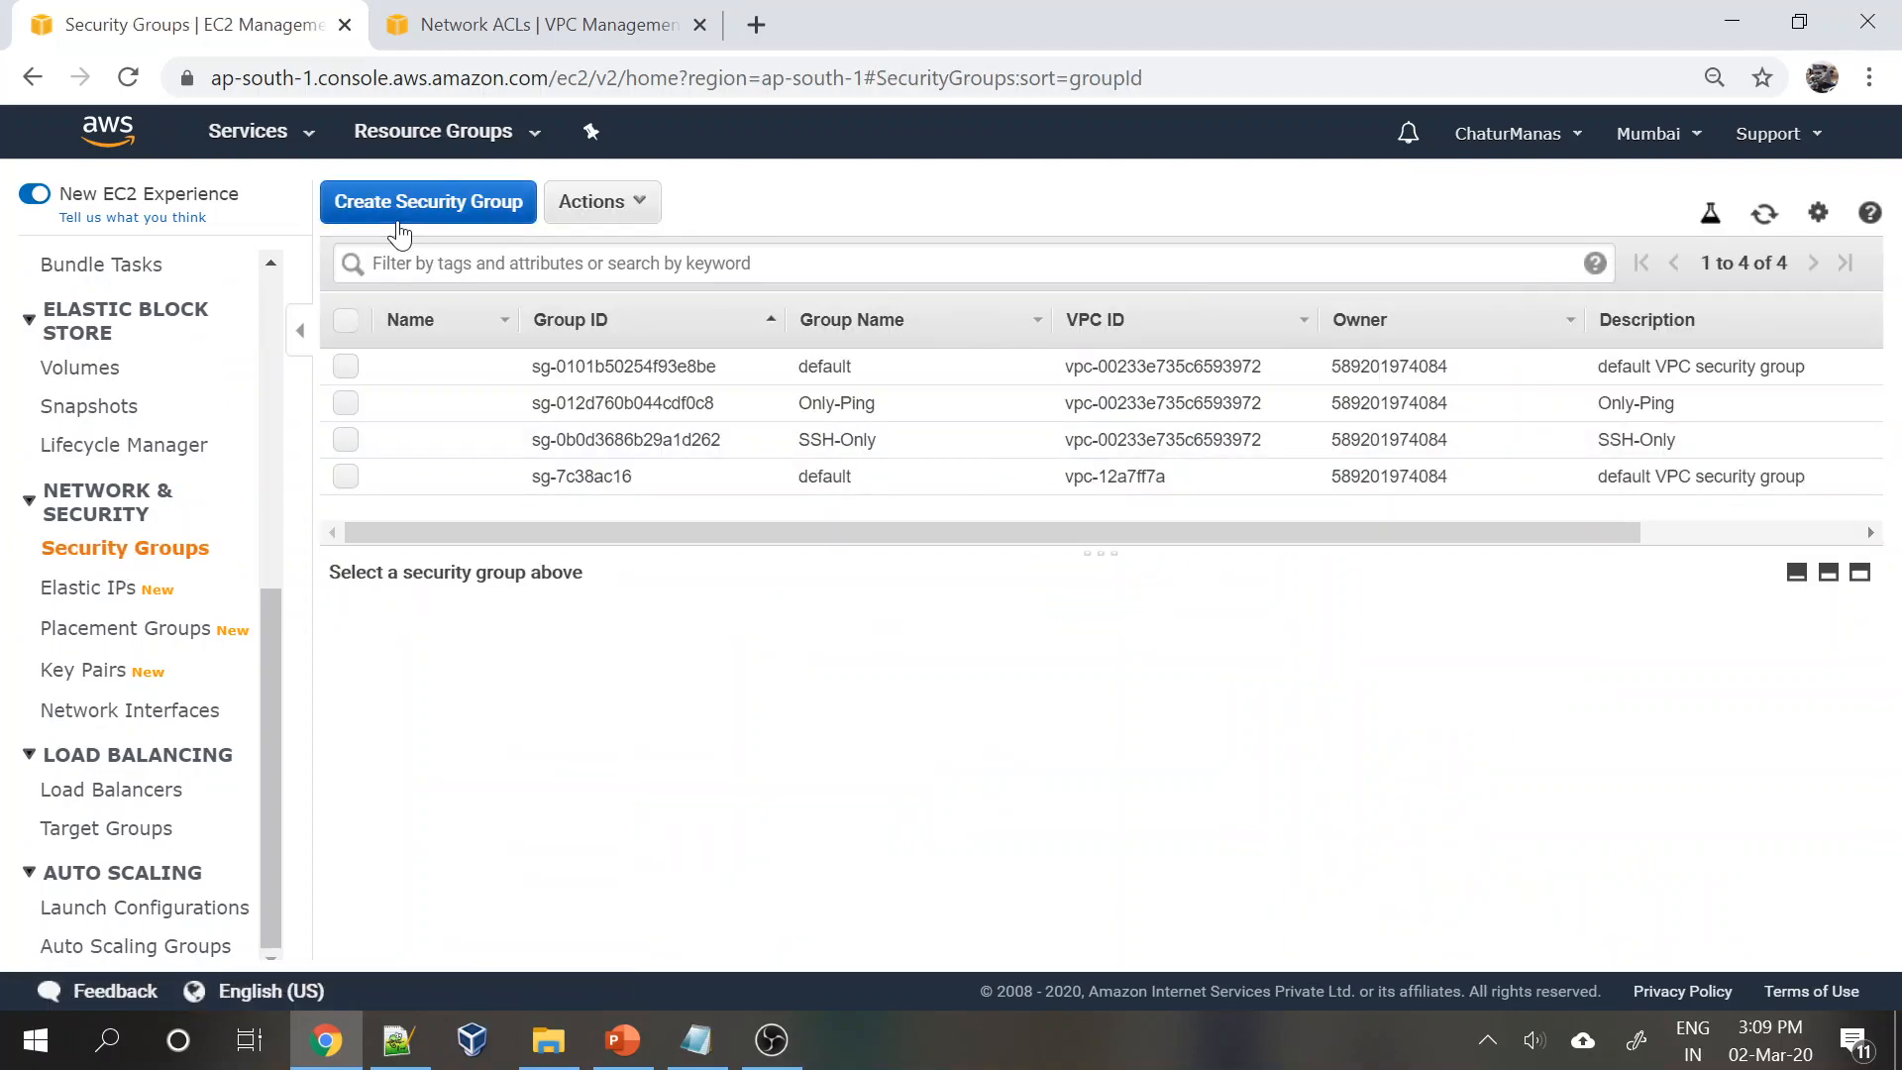
click(404, 203)
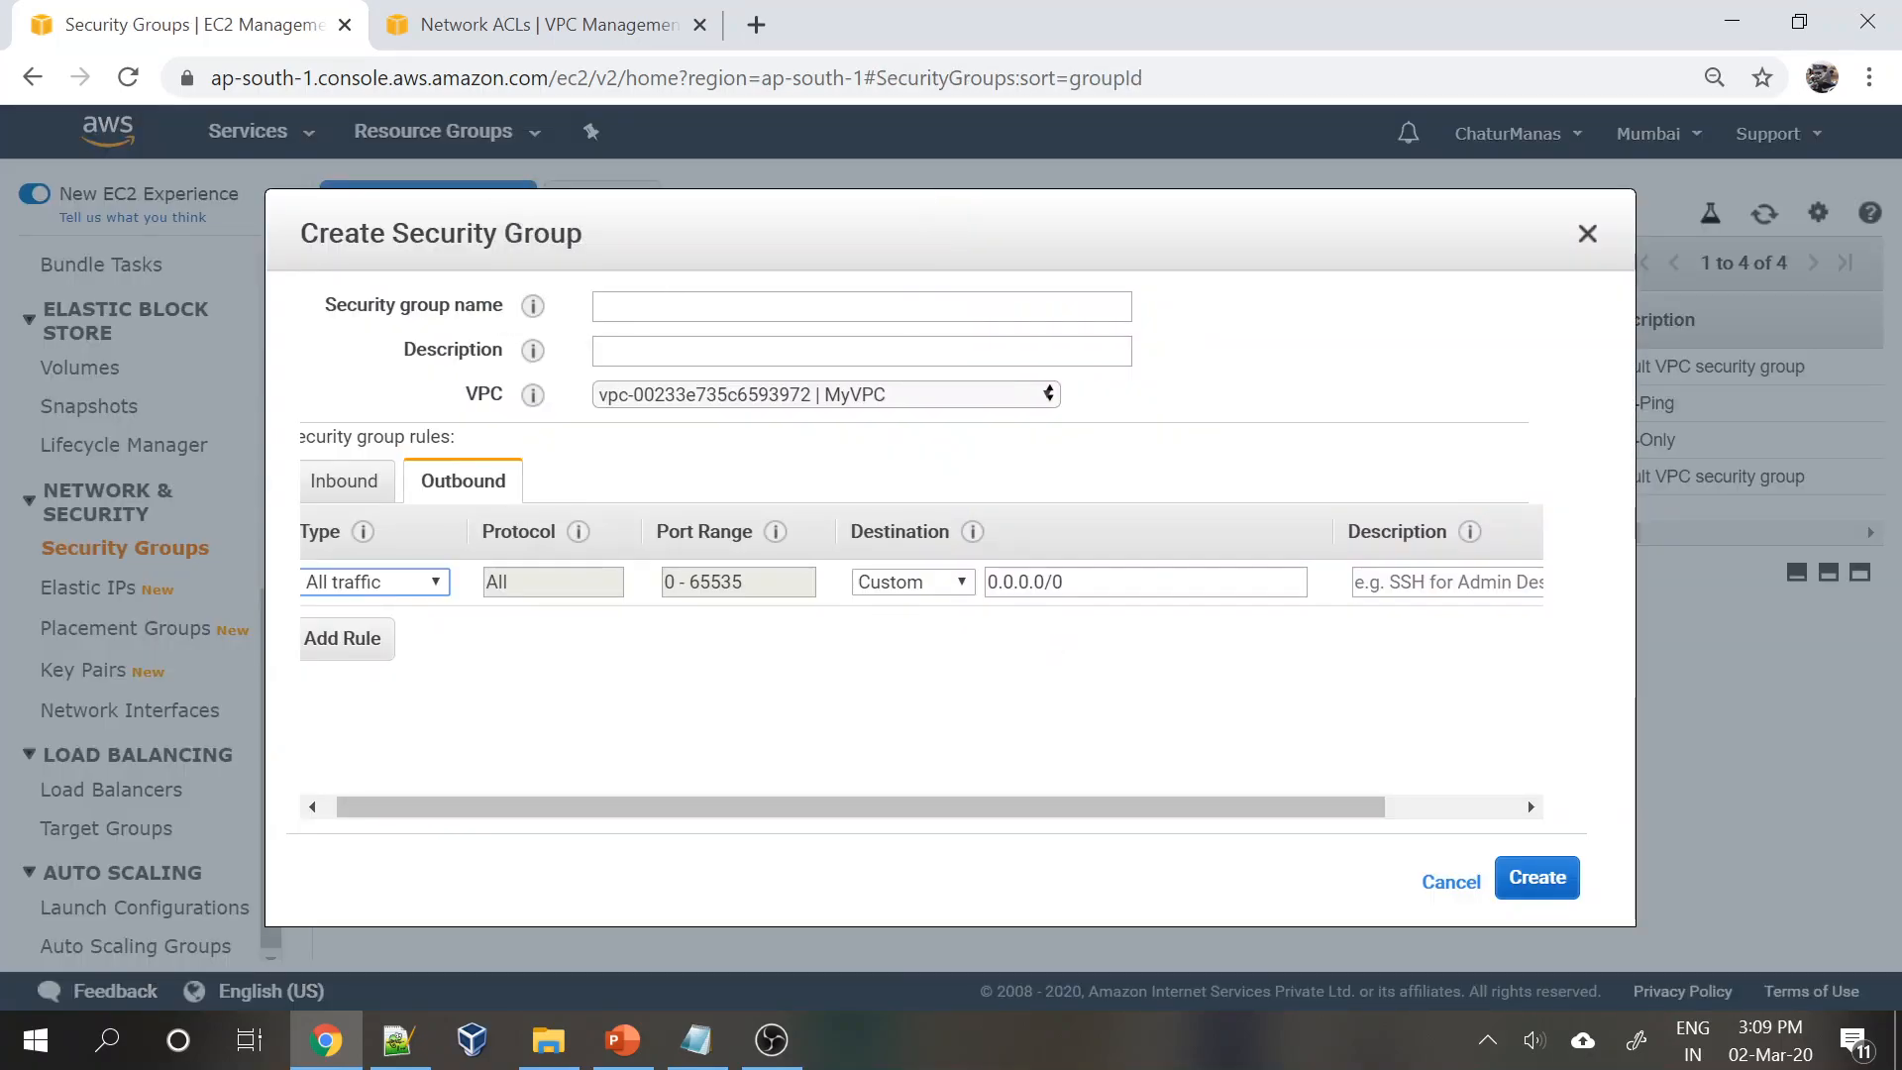
text(Pink)
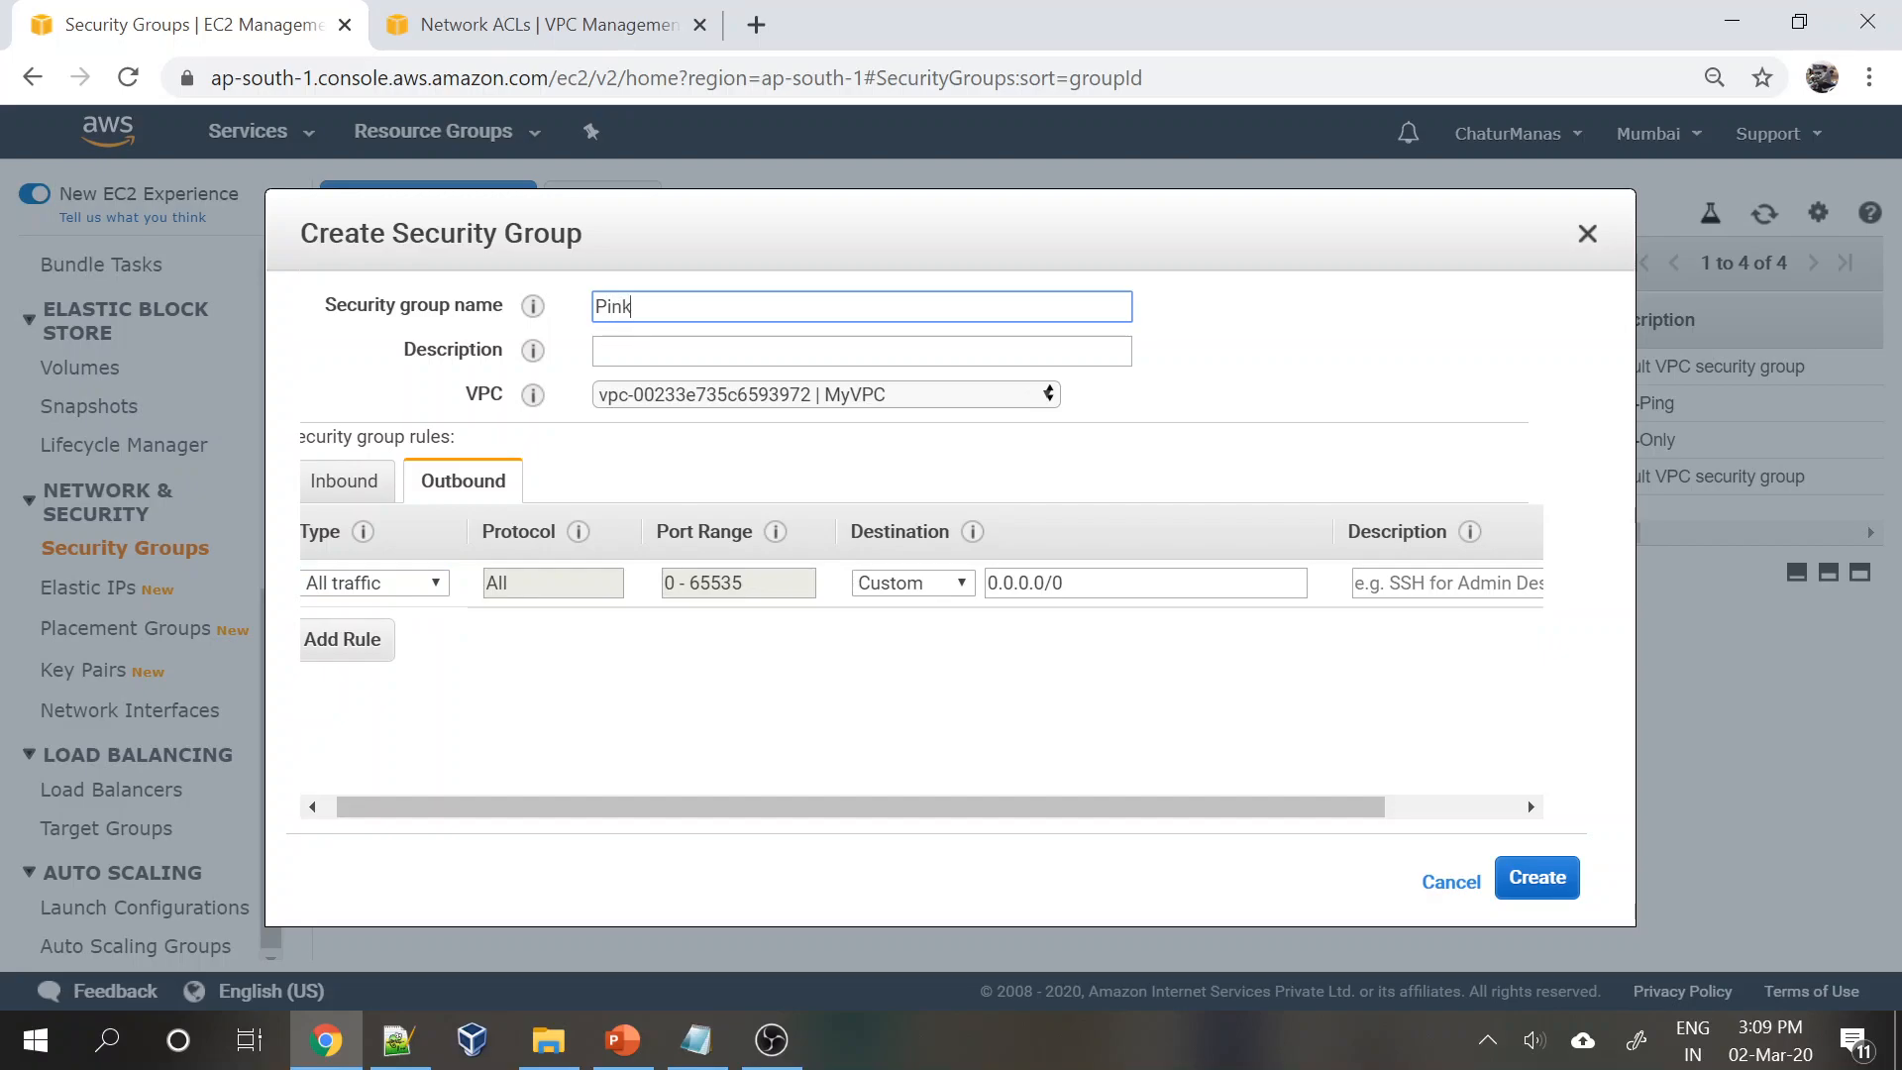
key(BackSpace)
text(g-Only)
drag(686, 307, 218, 273)
key(ctrl+c)
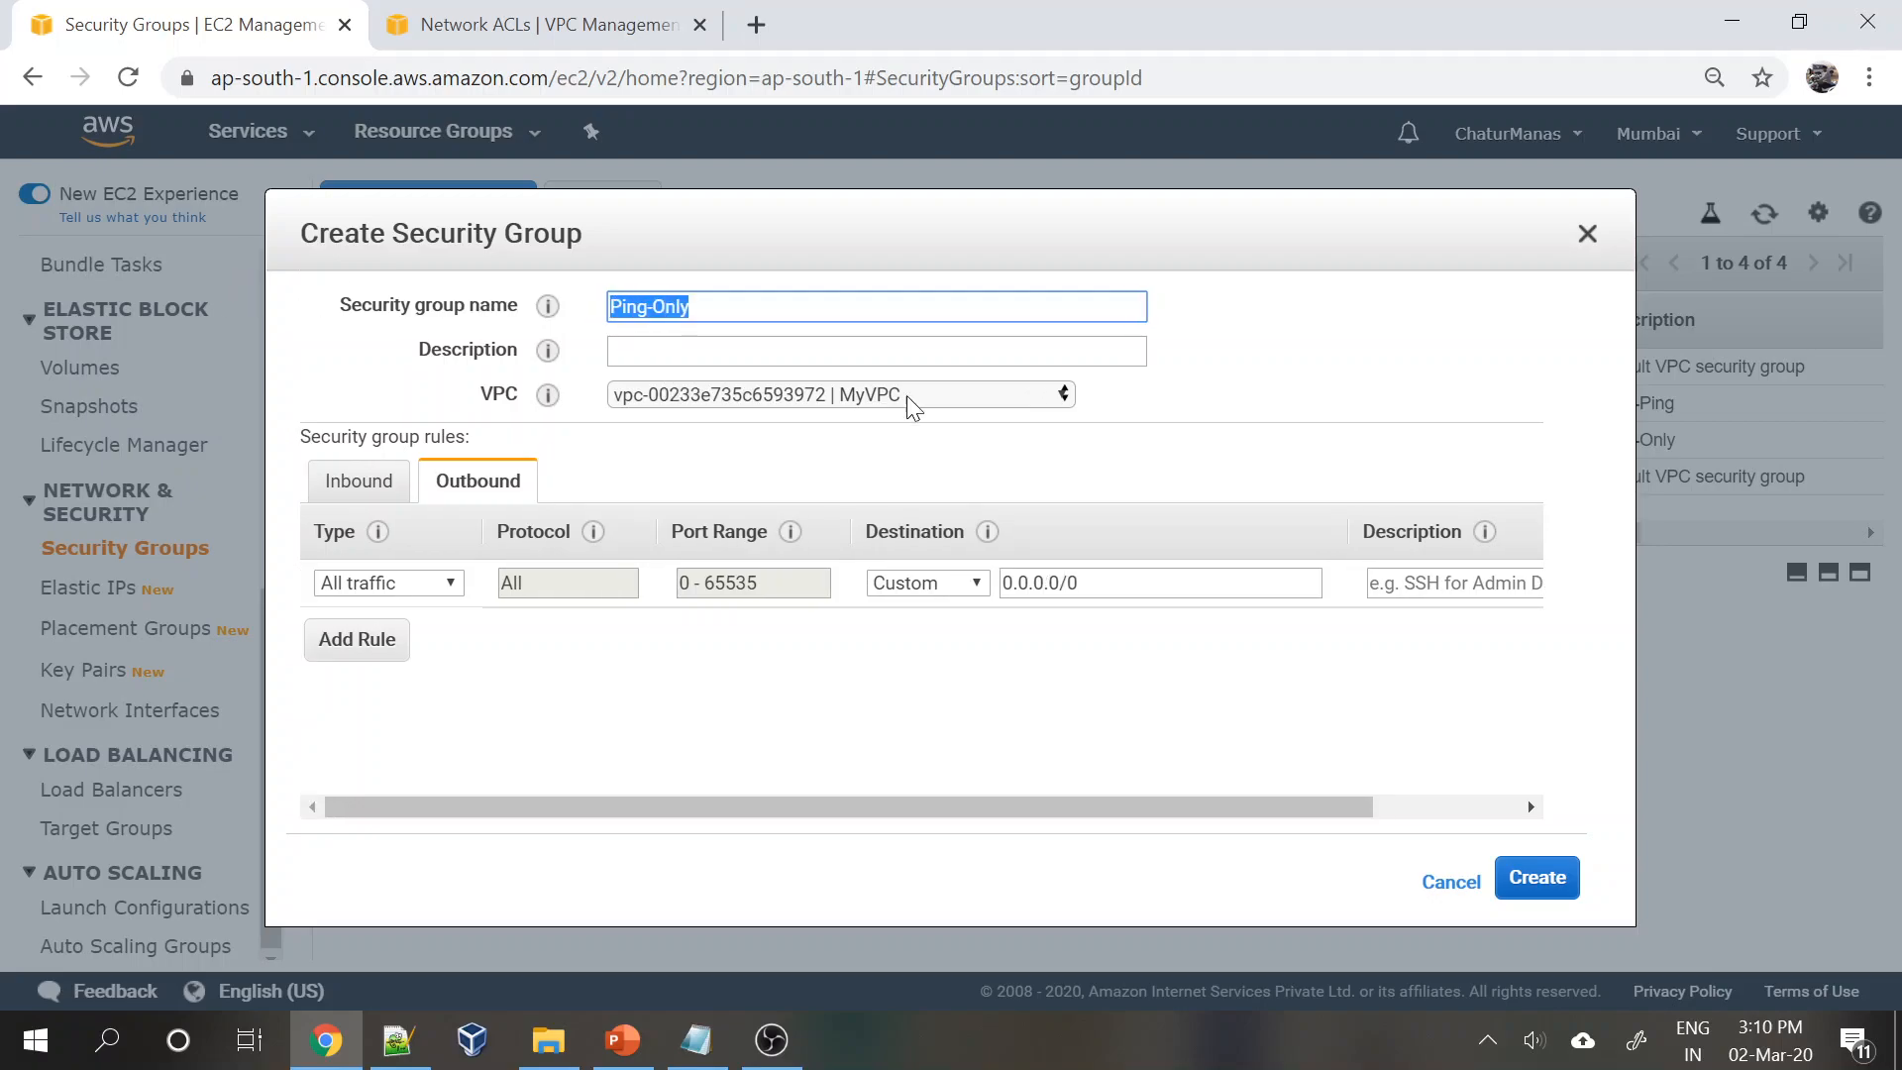
click(939, 353)
key(ctrl+v)
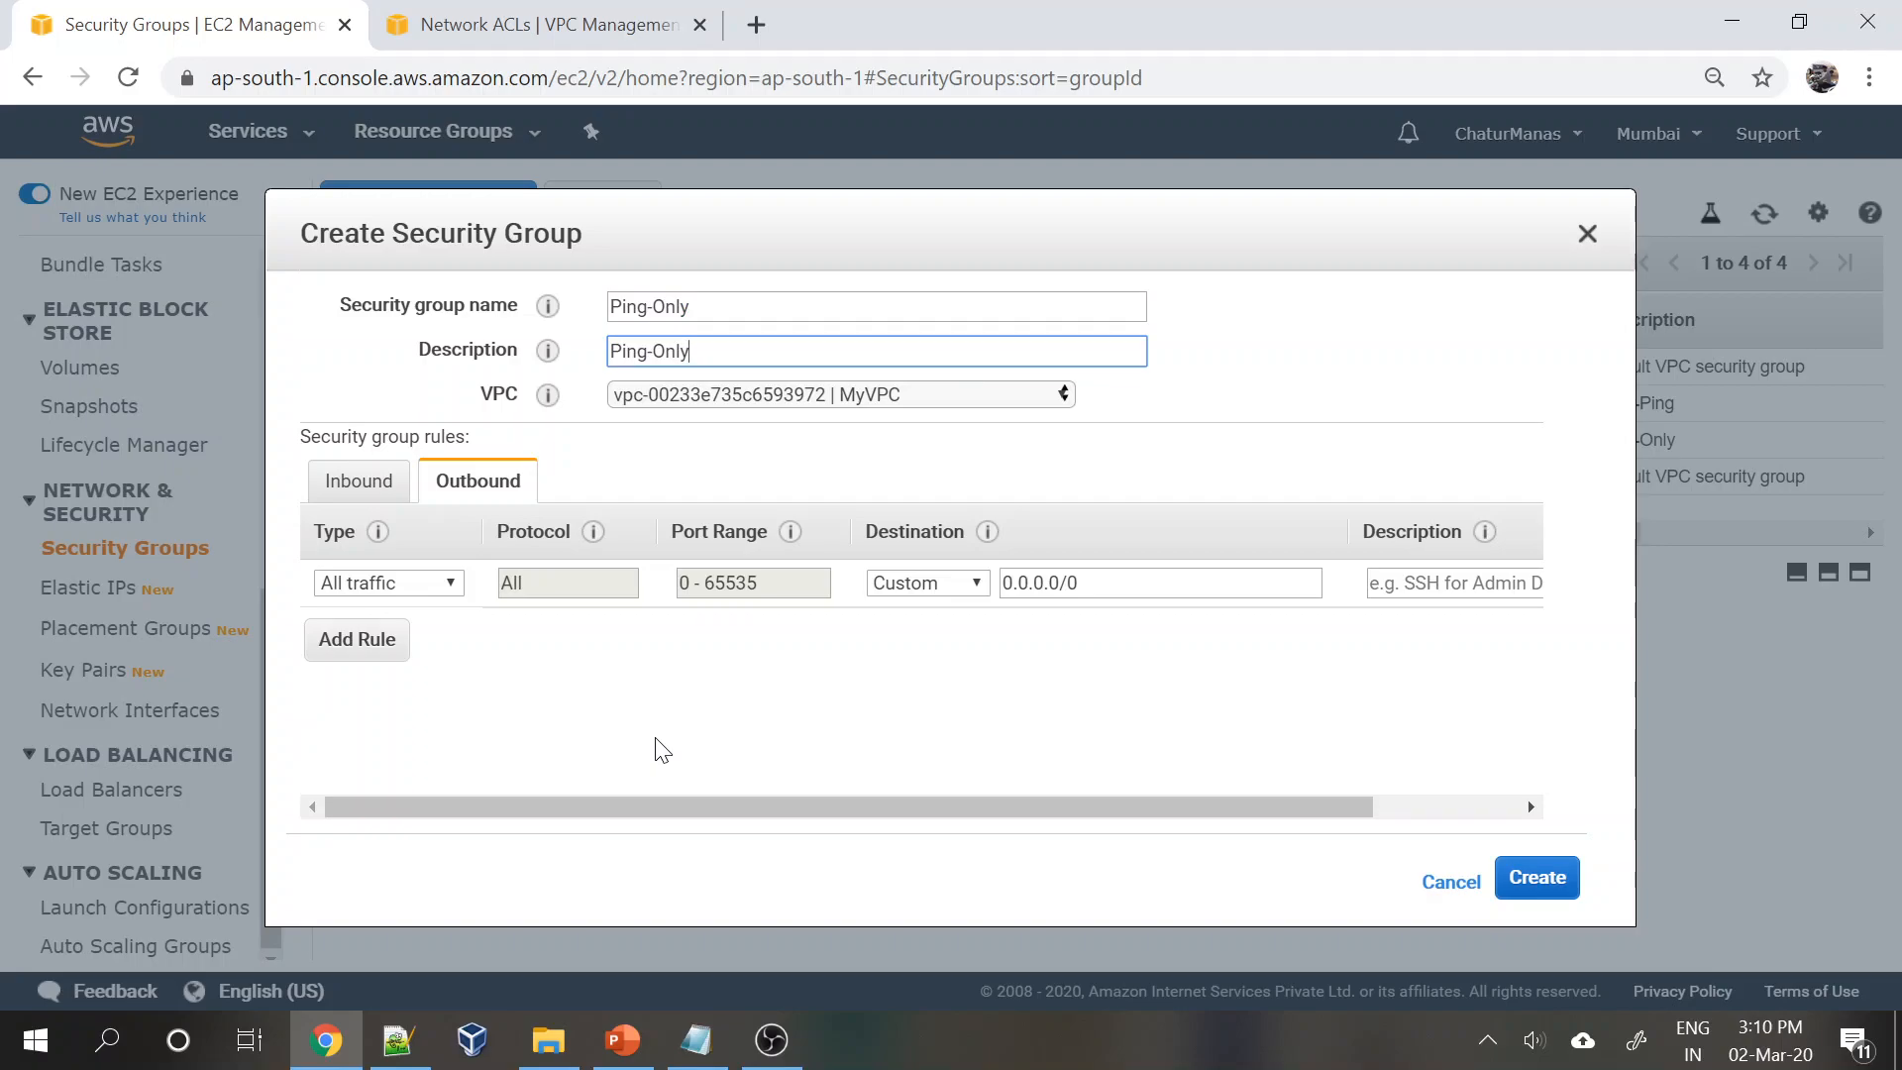
- Compare the default inbound and outbound rules of the new security group, including all columns of the outbound rule
click(669, 659)
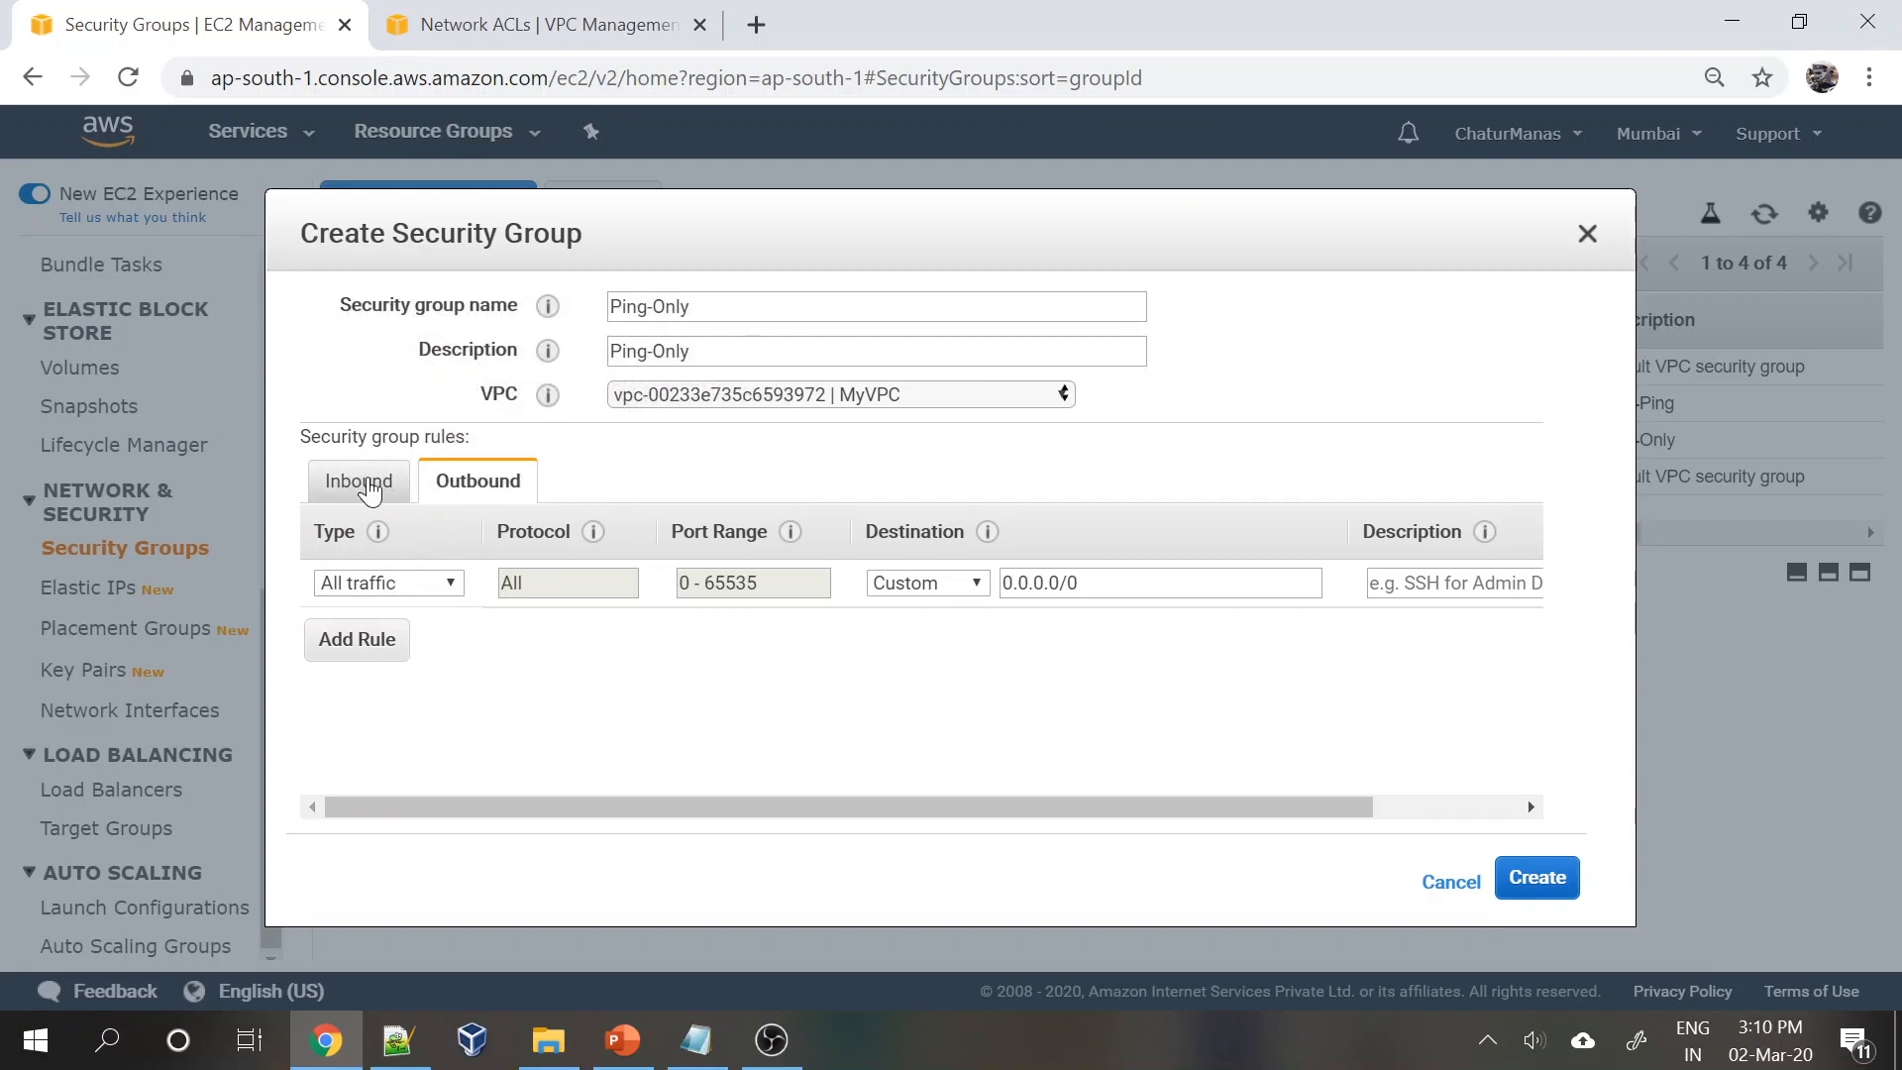
drag(613, 808, 654, 807)
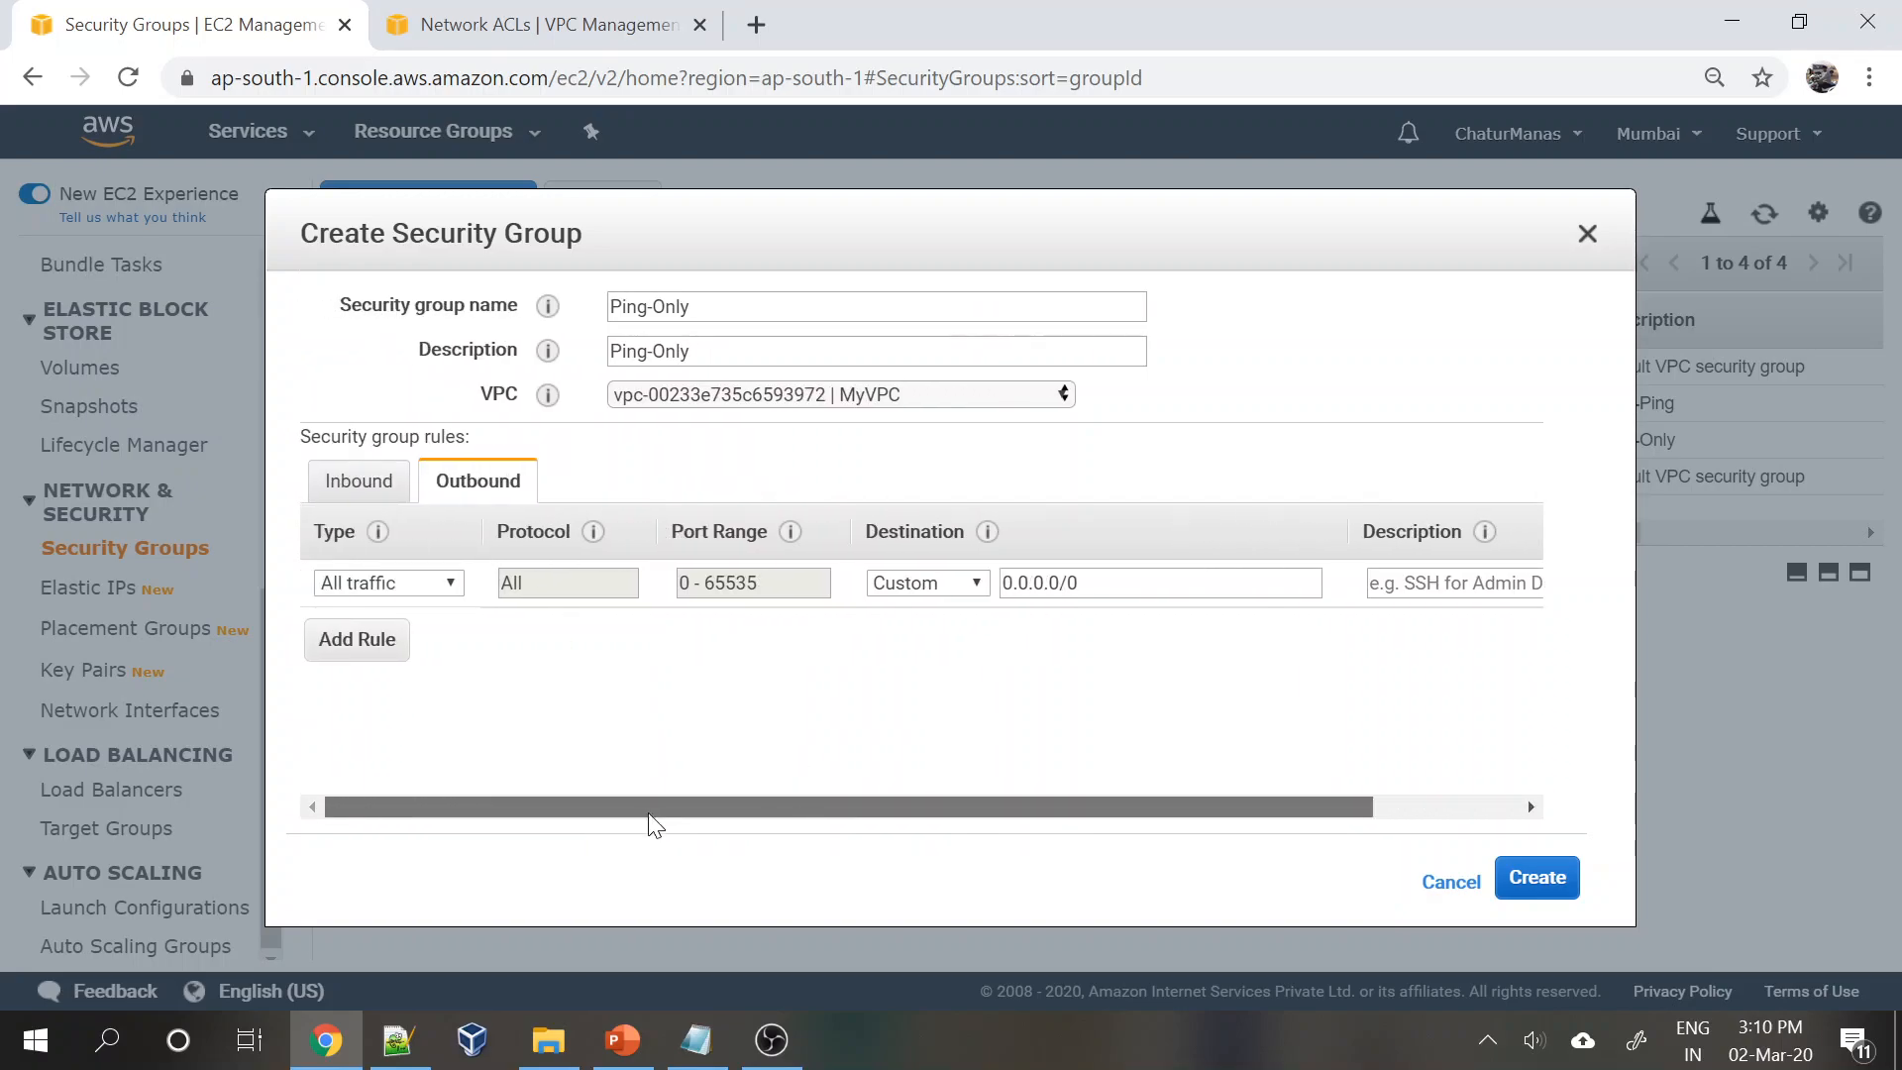
click(367, 486)
click(479, 485)
click(371, 480)
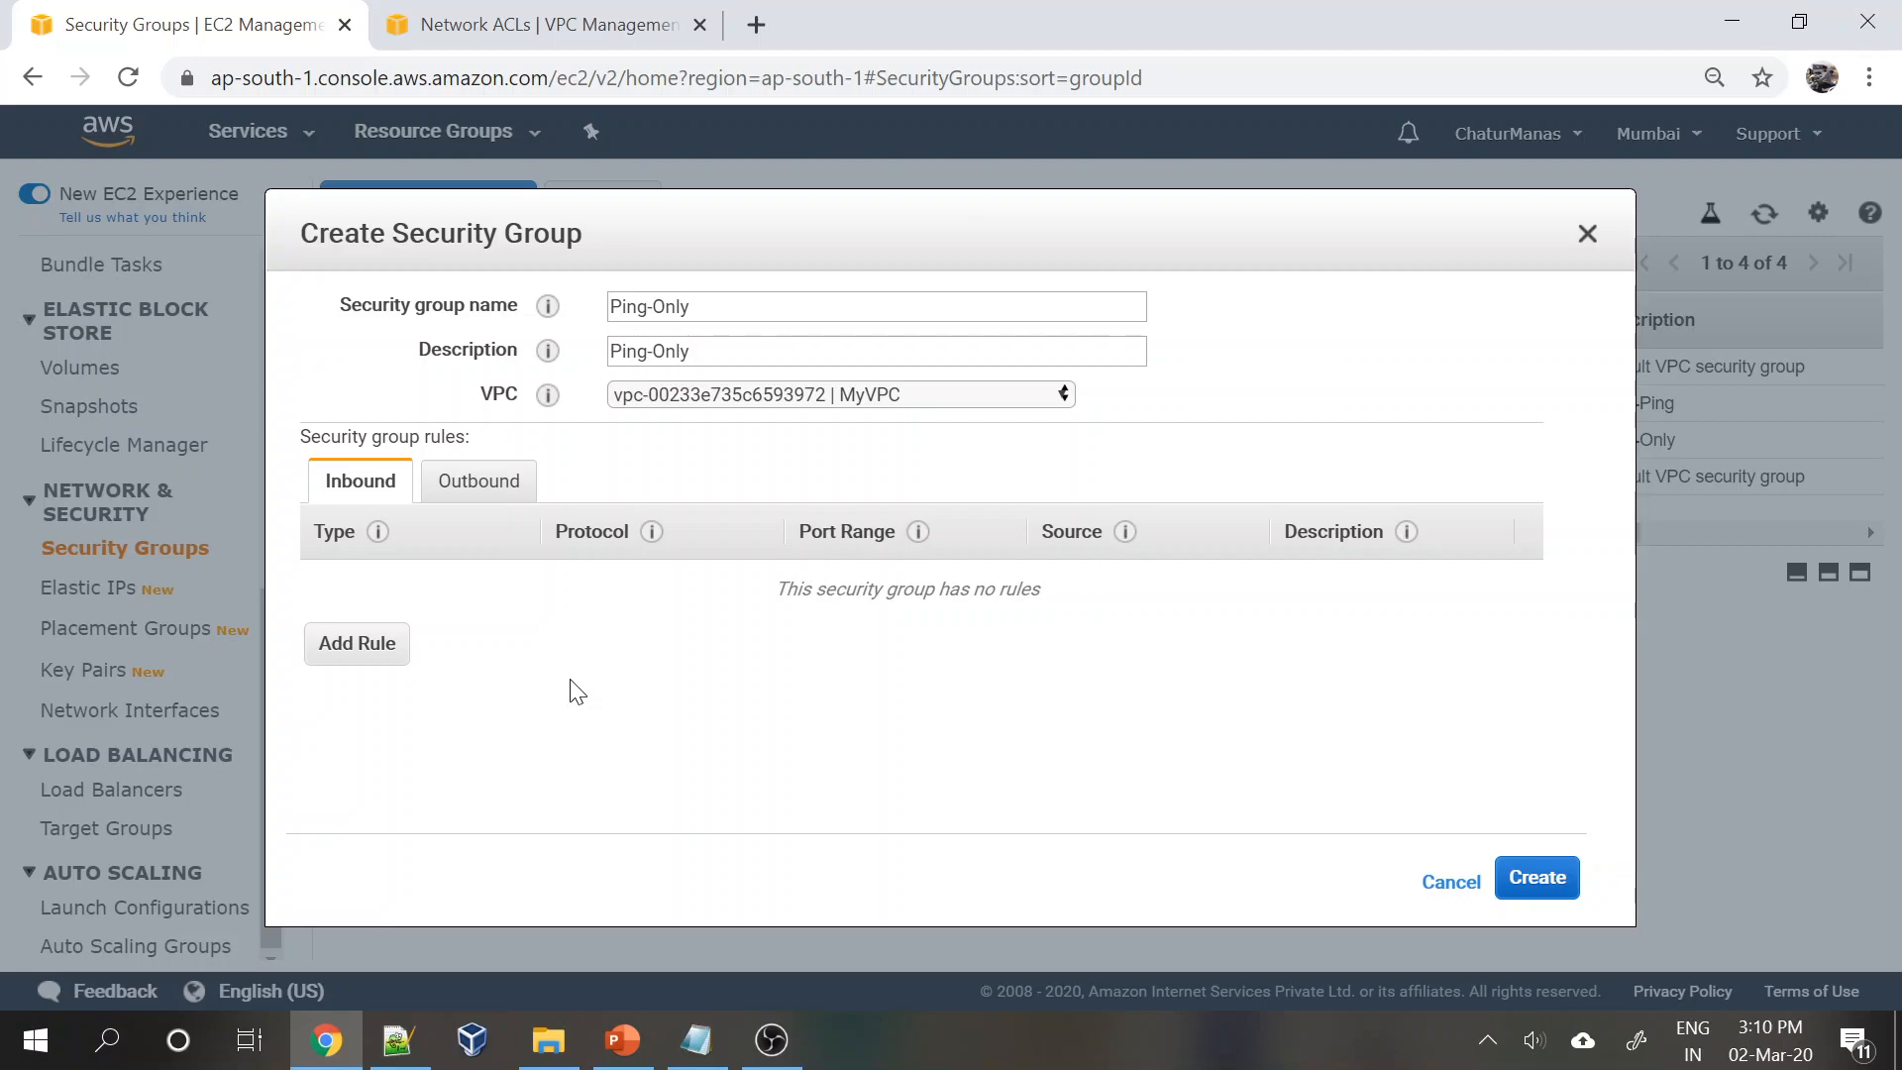
click(498, 480)
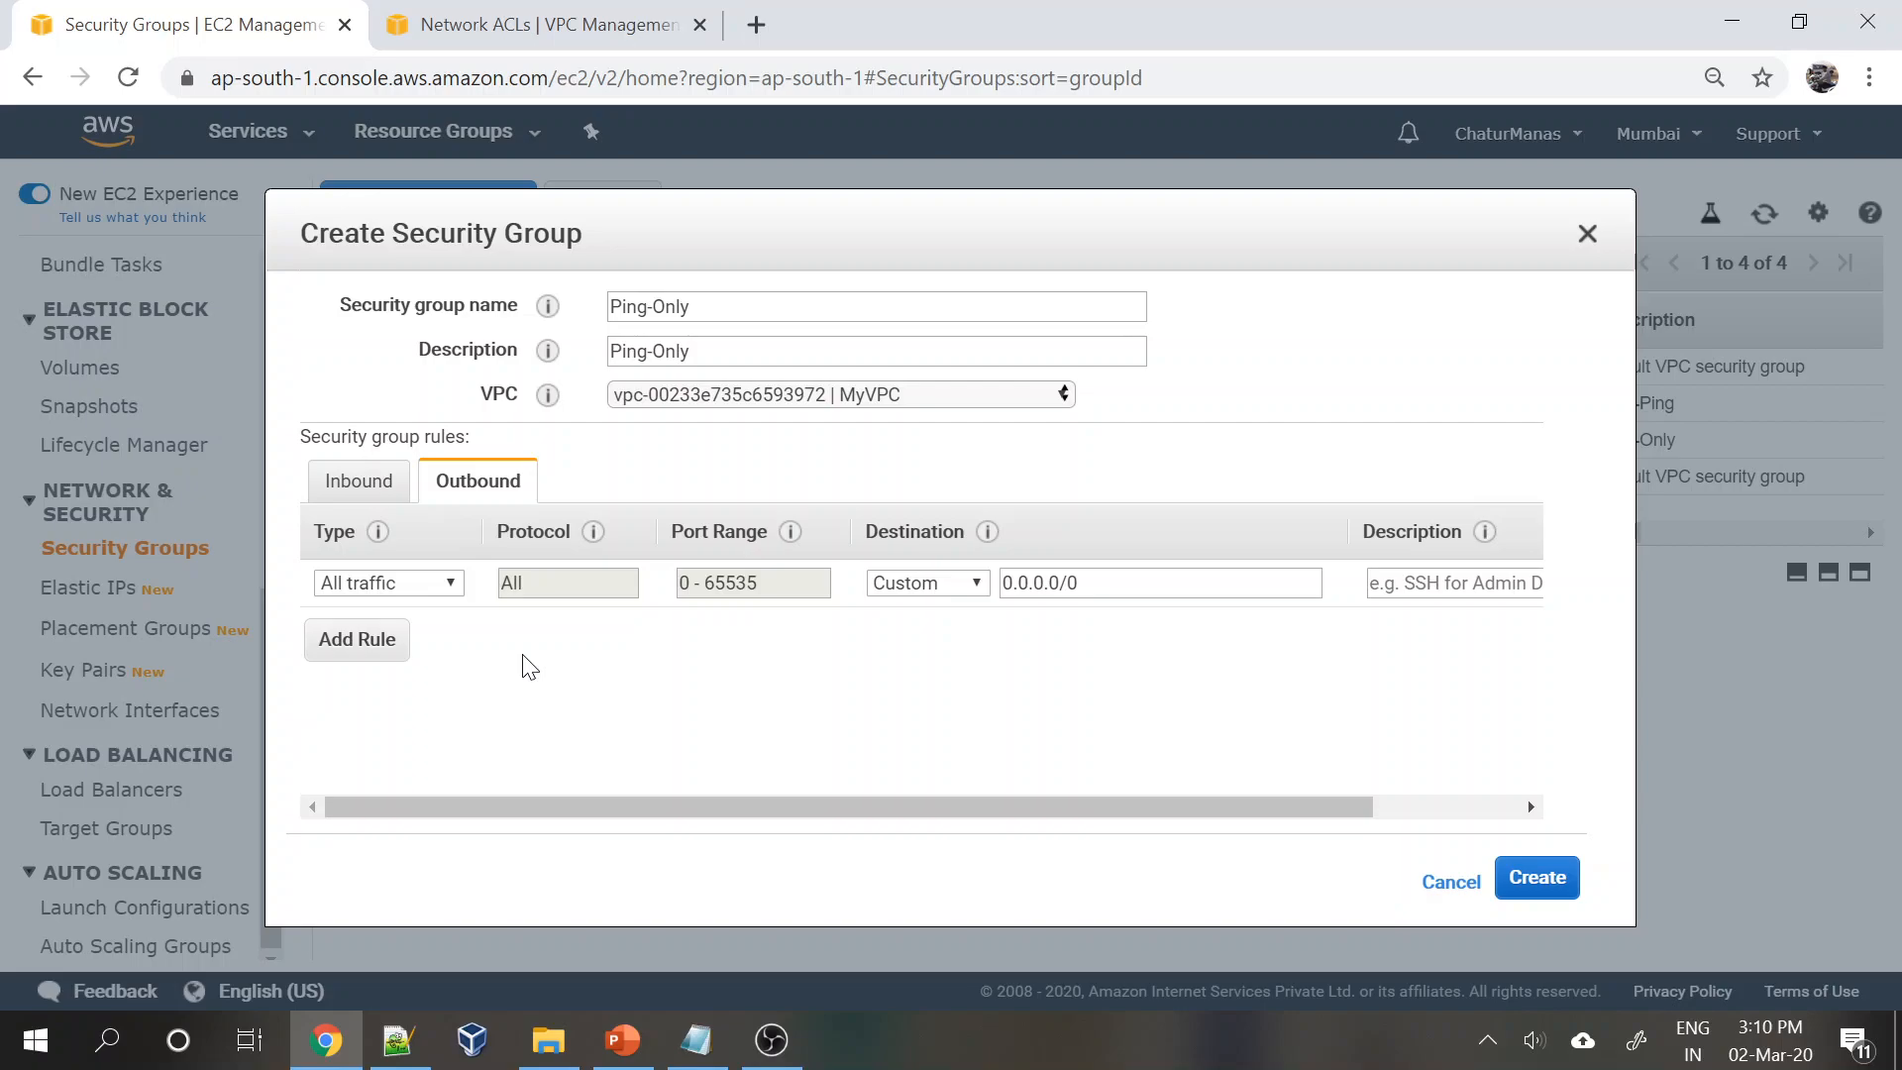
mouse_move(548, 350)
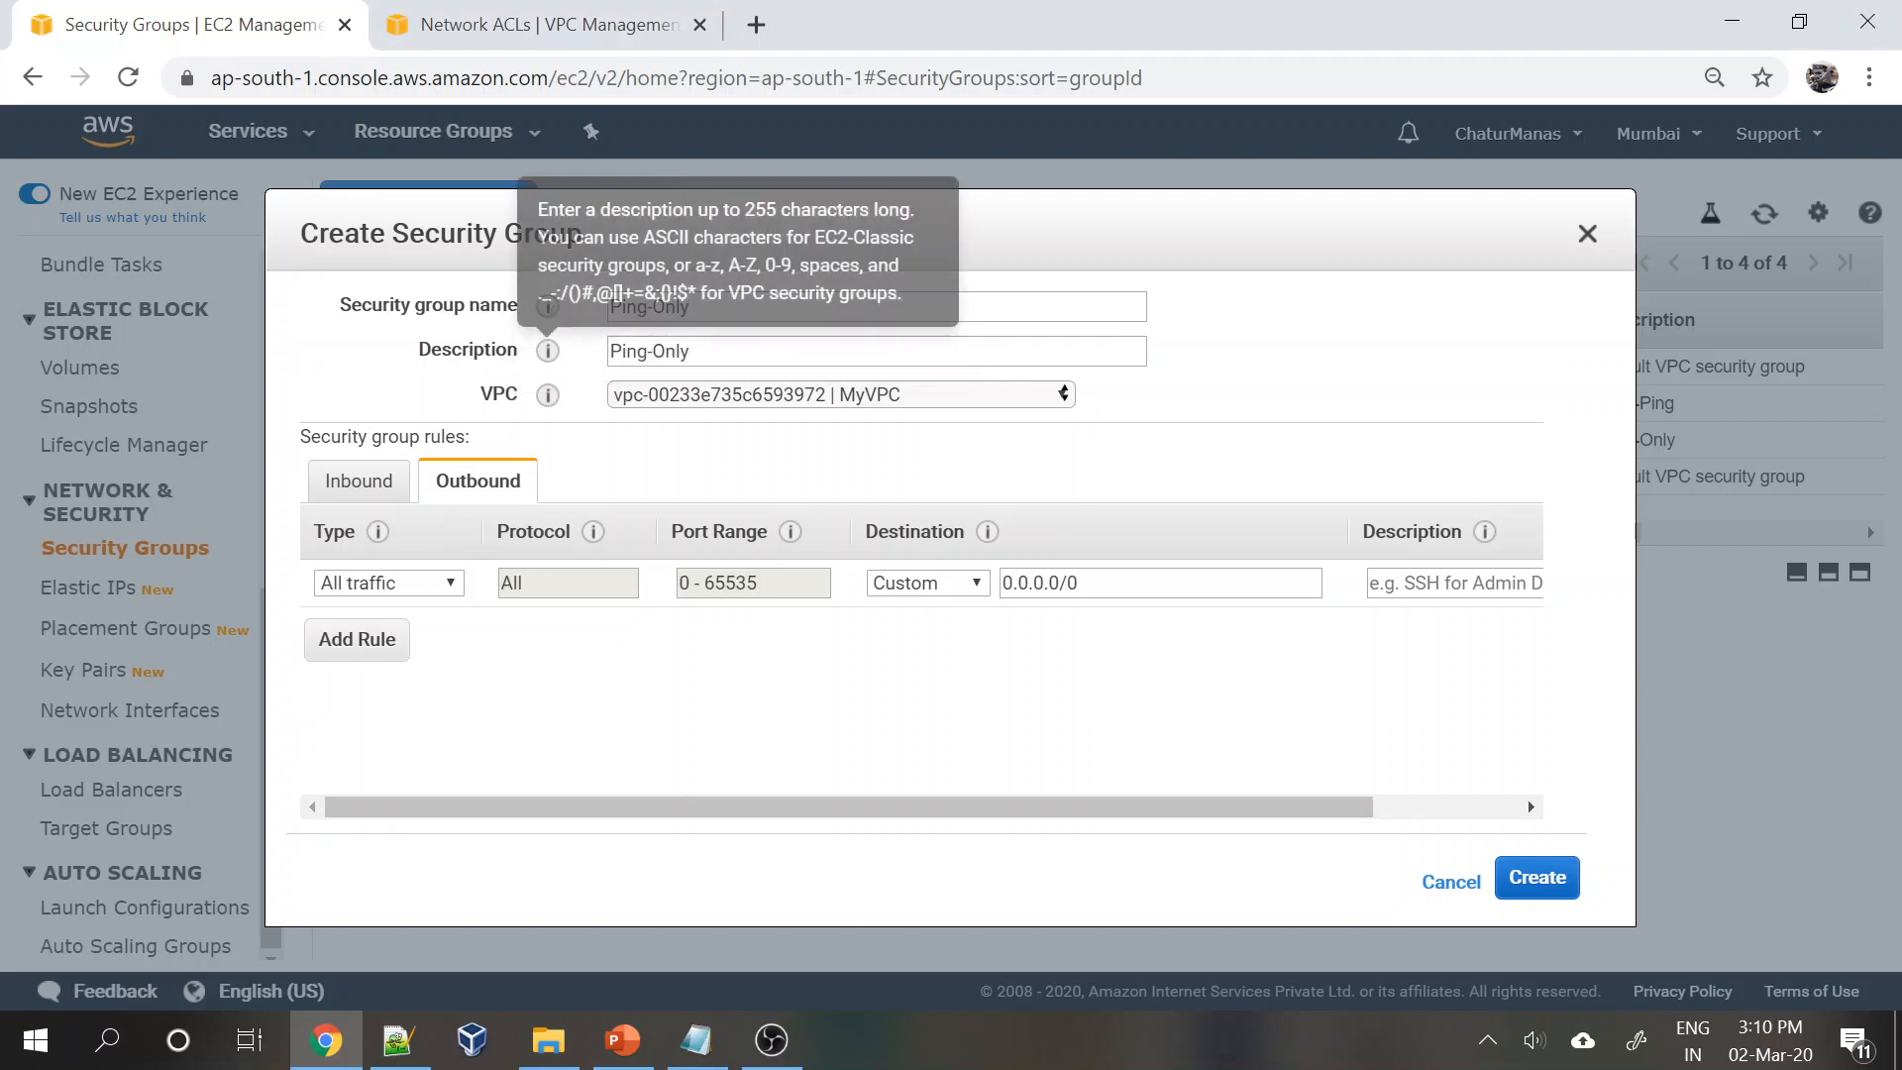
click(334, 484)
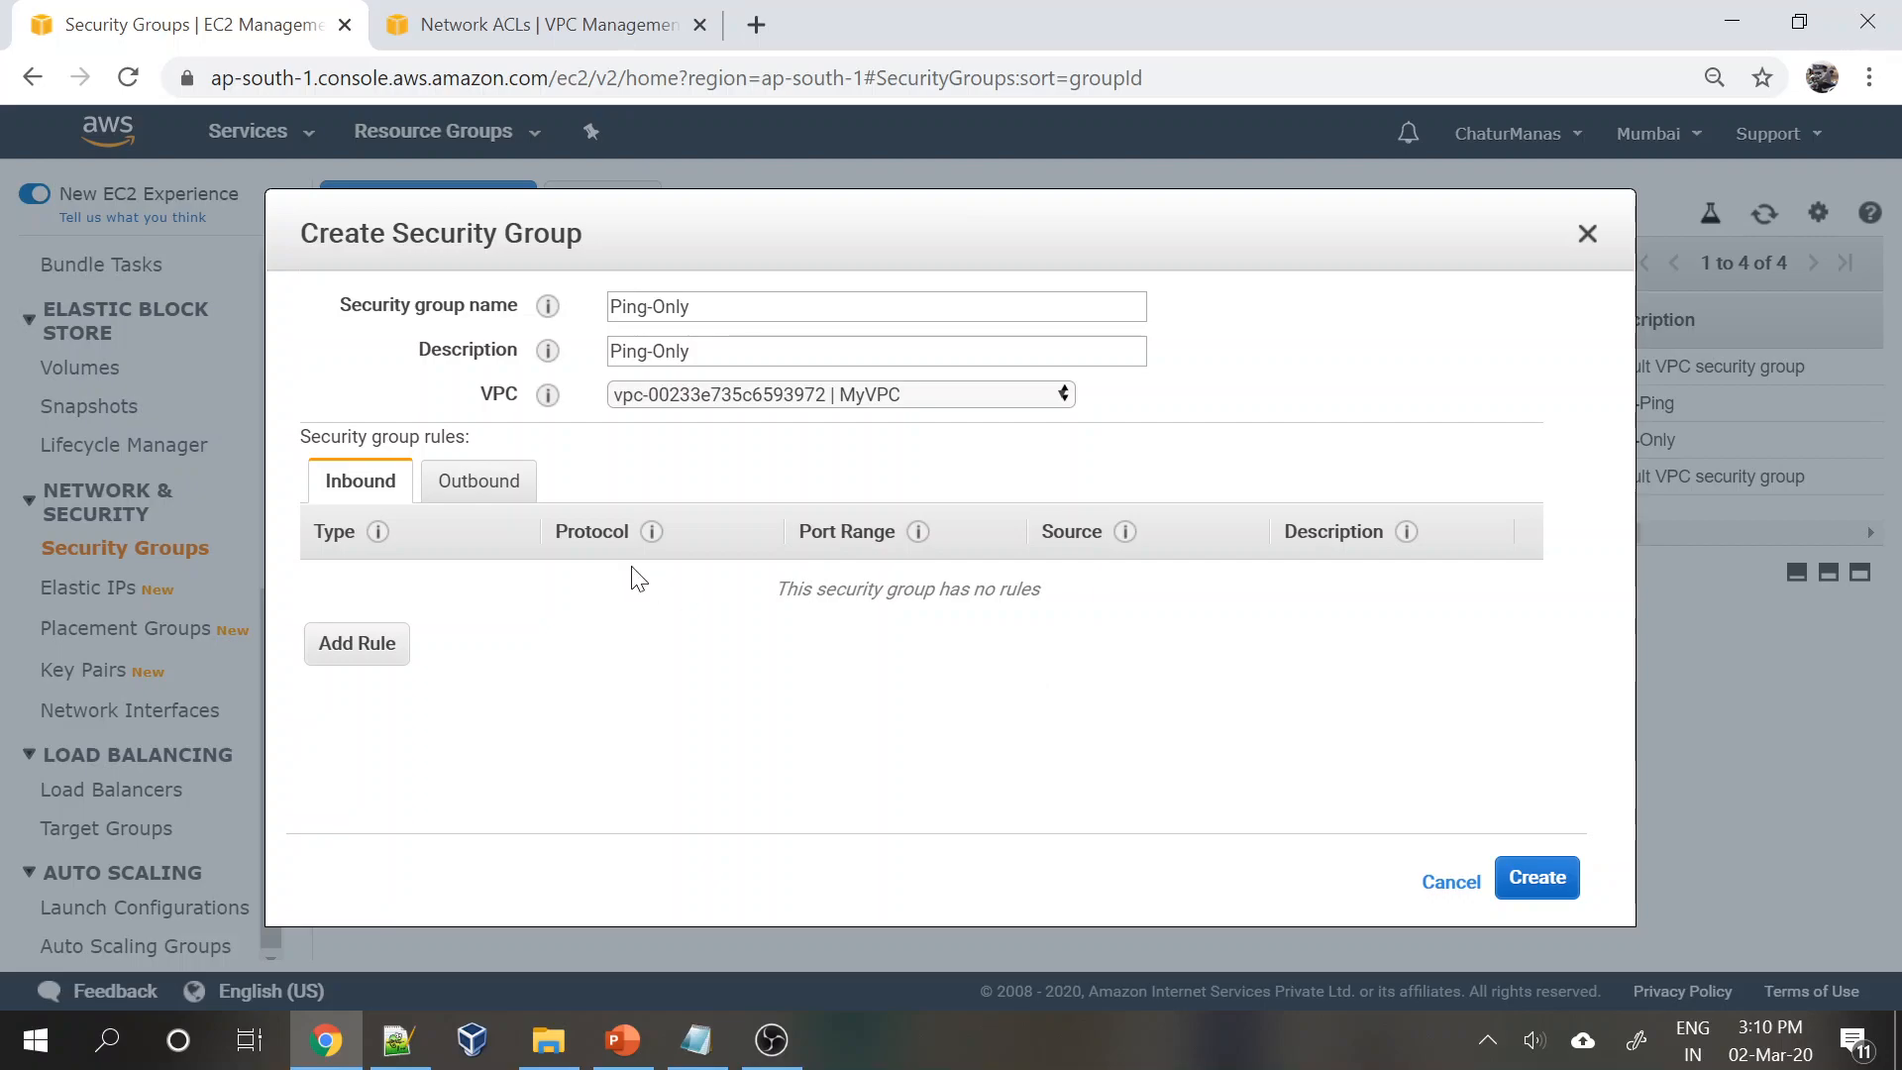
click(459, 493)
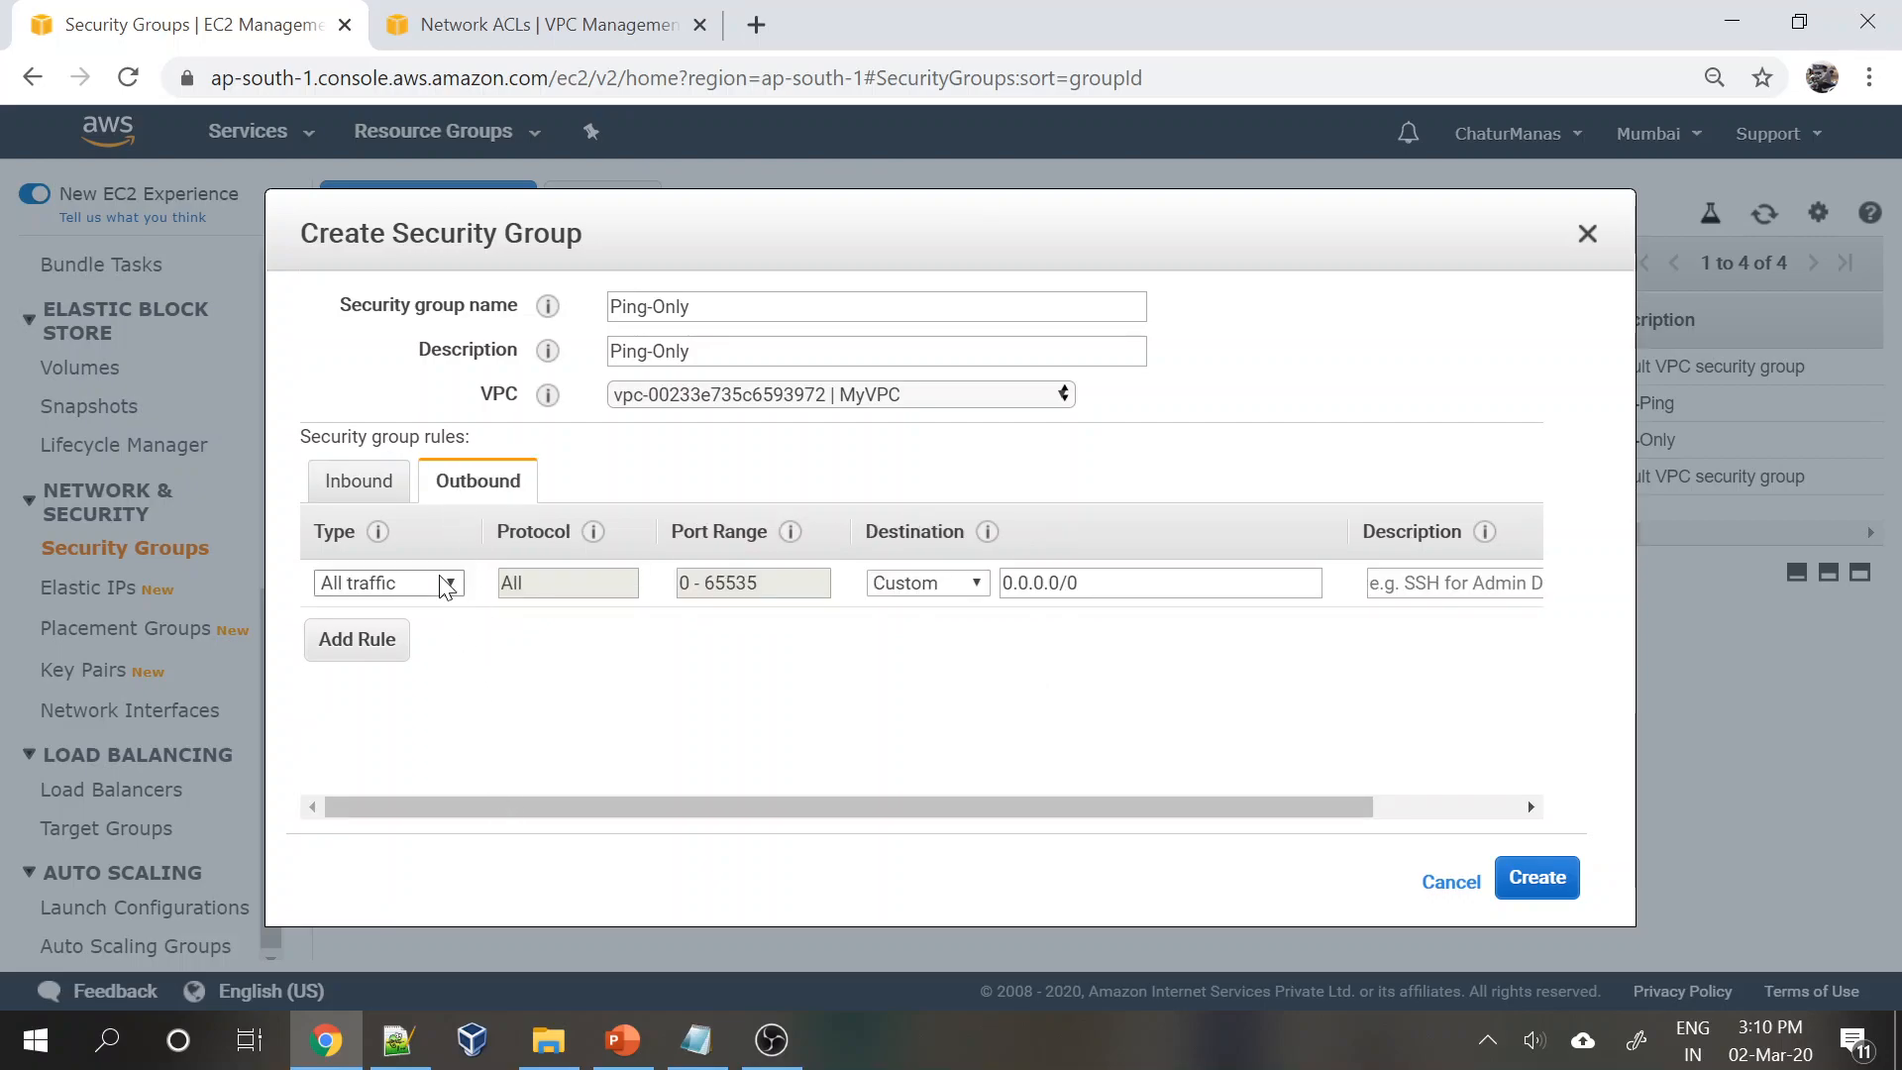
drag(696, 806, 1224, 828)
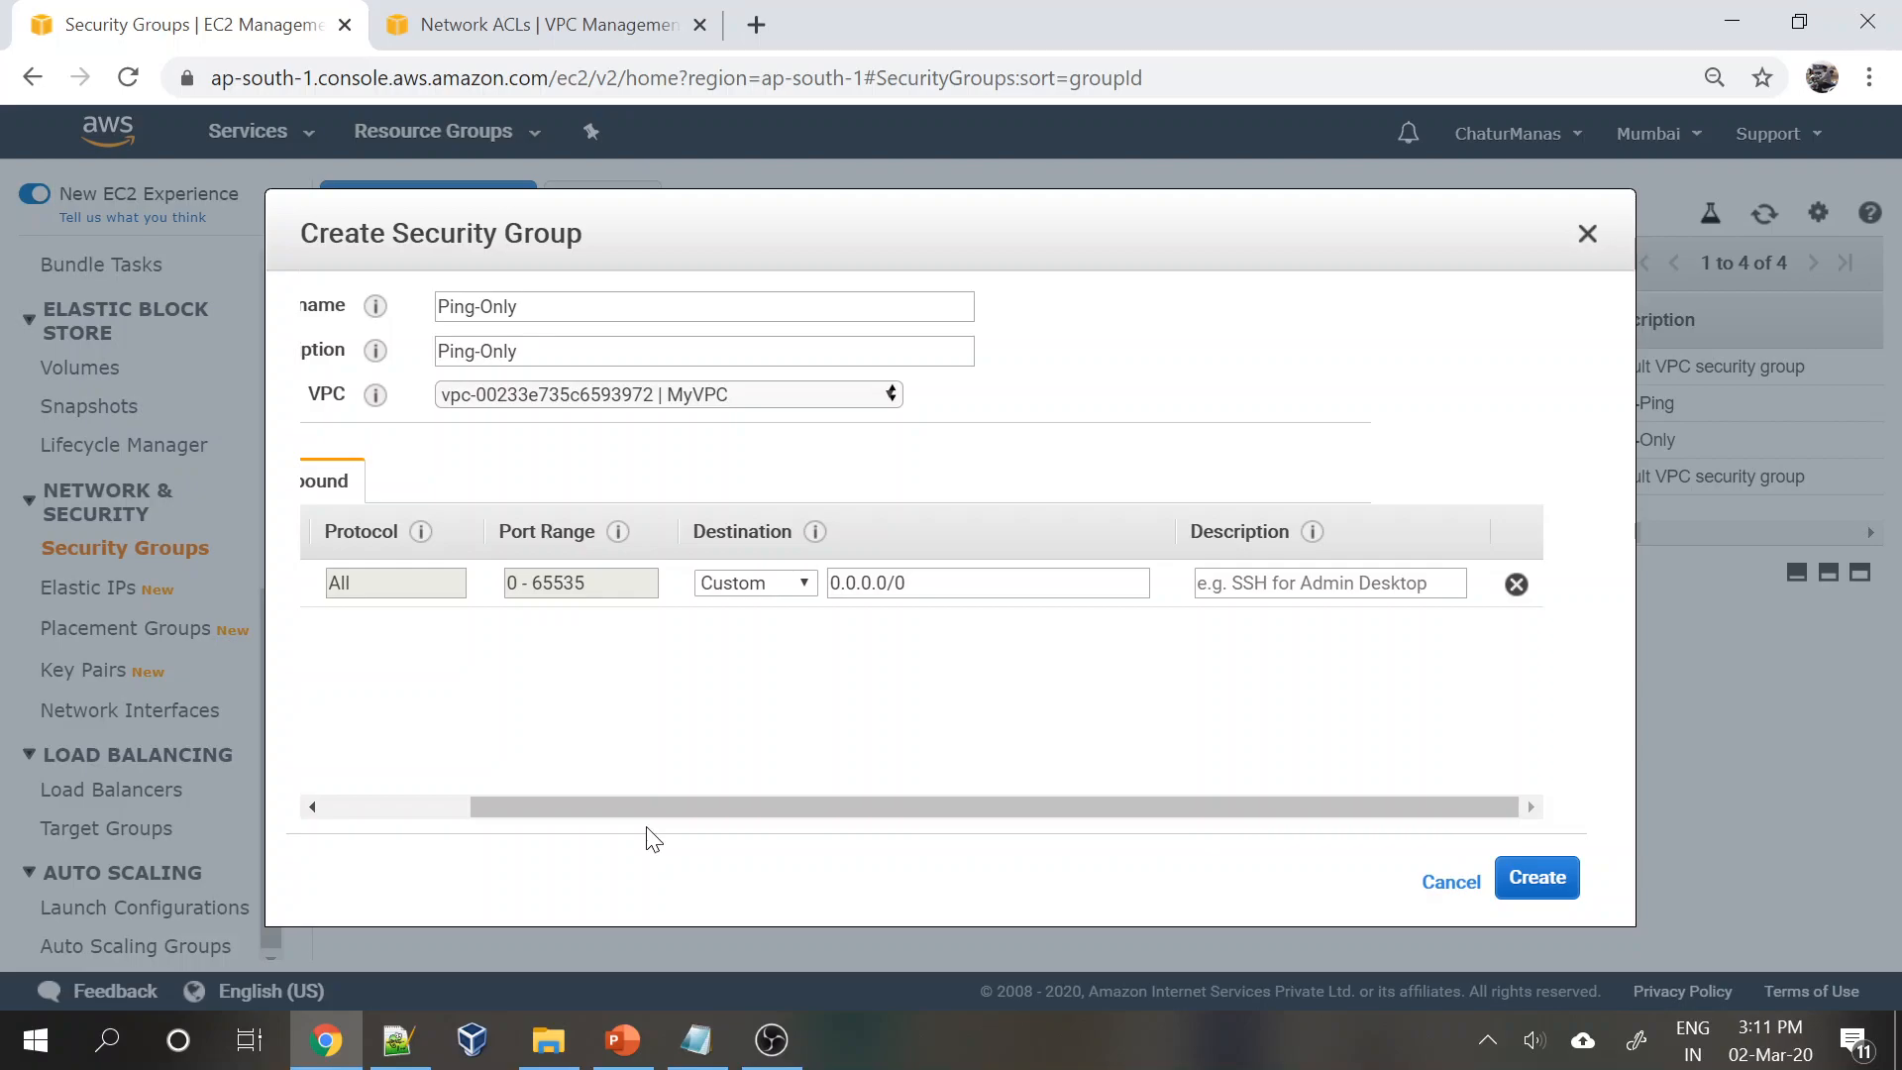
click(442, 808)
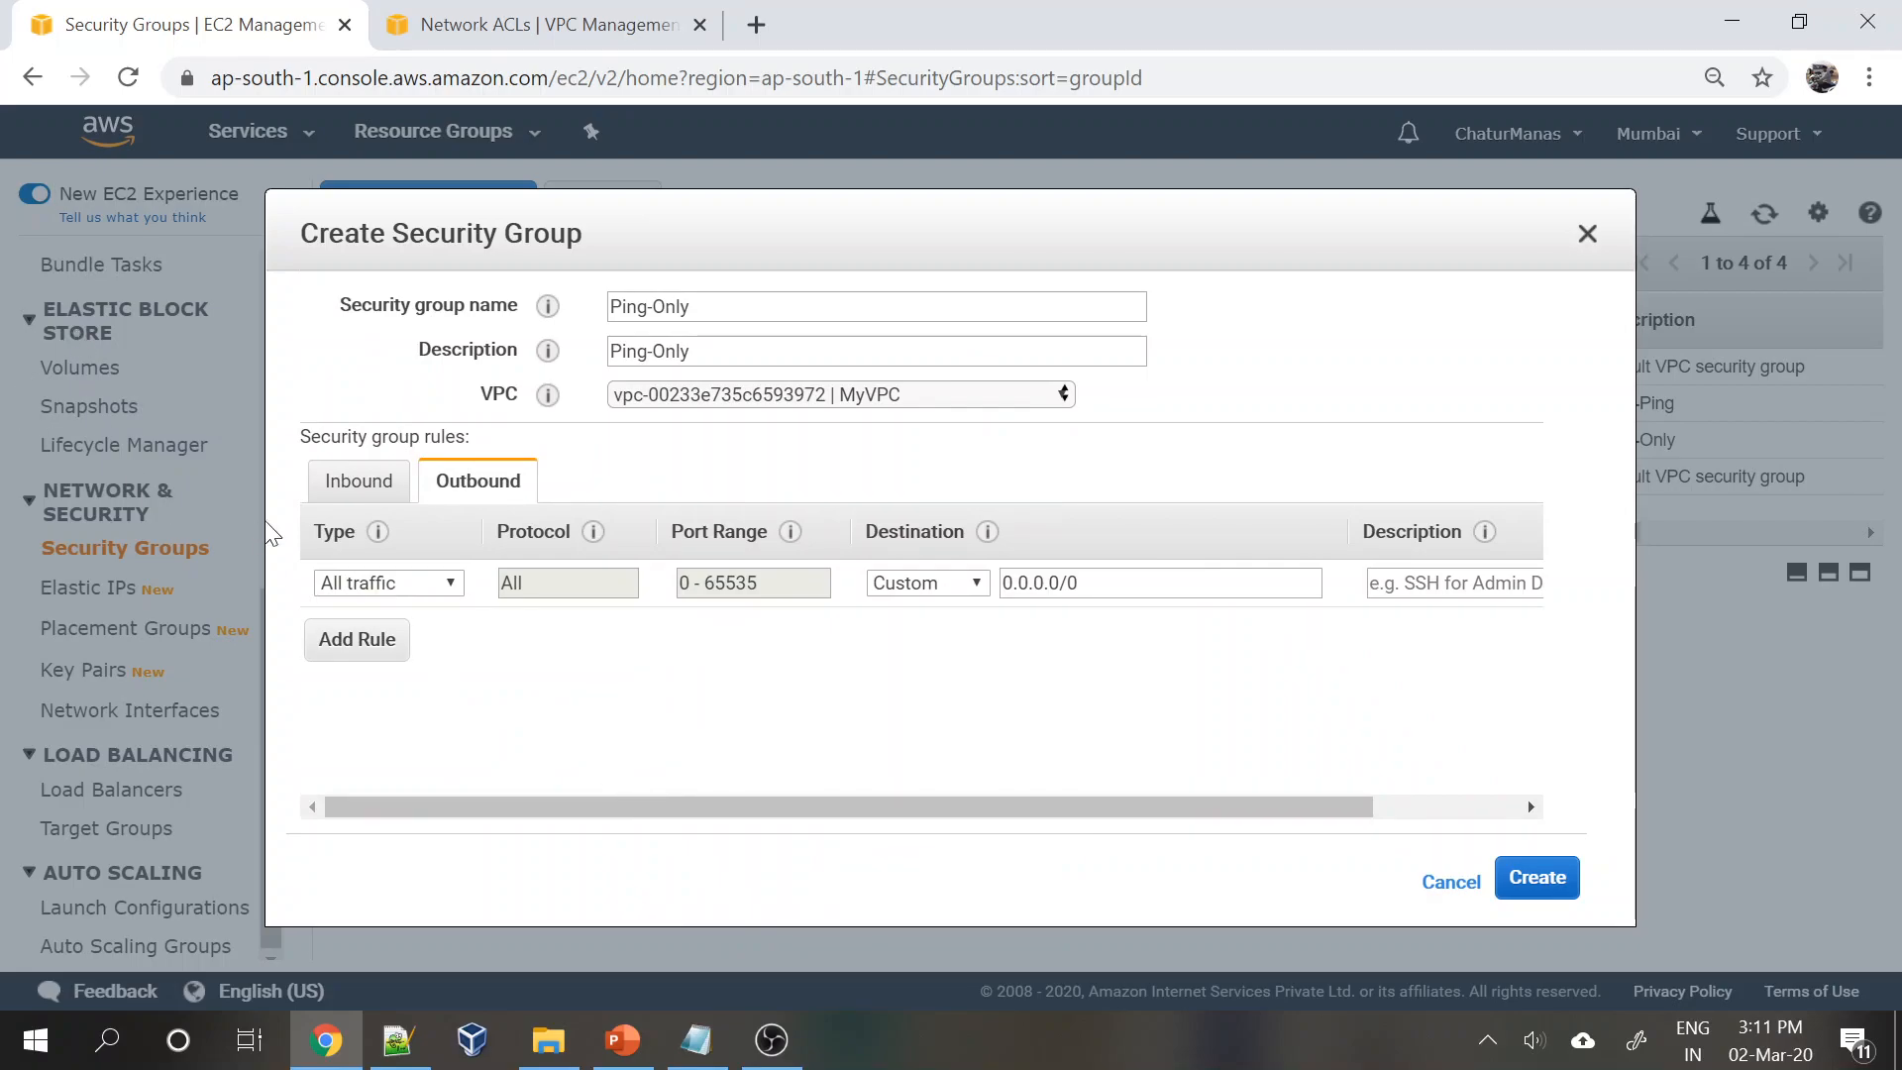
- Add a new inbound rule to the Ping-Only security group
click(394, 485)
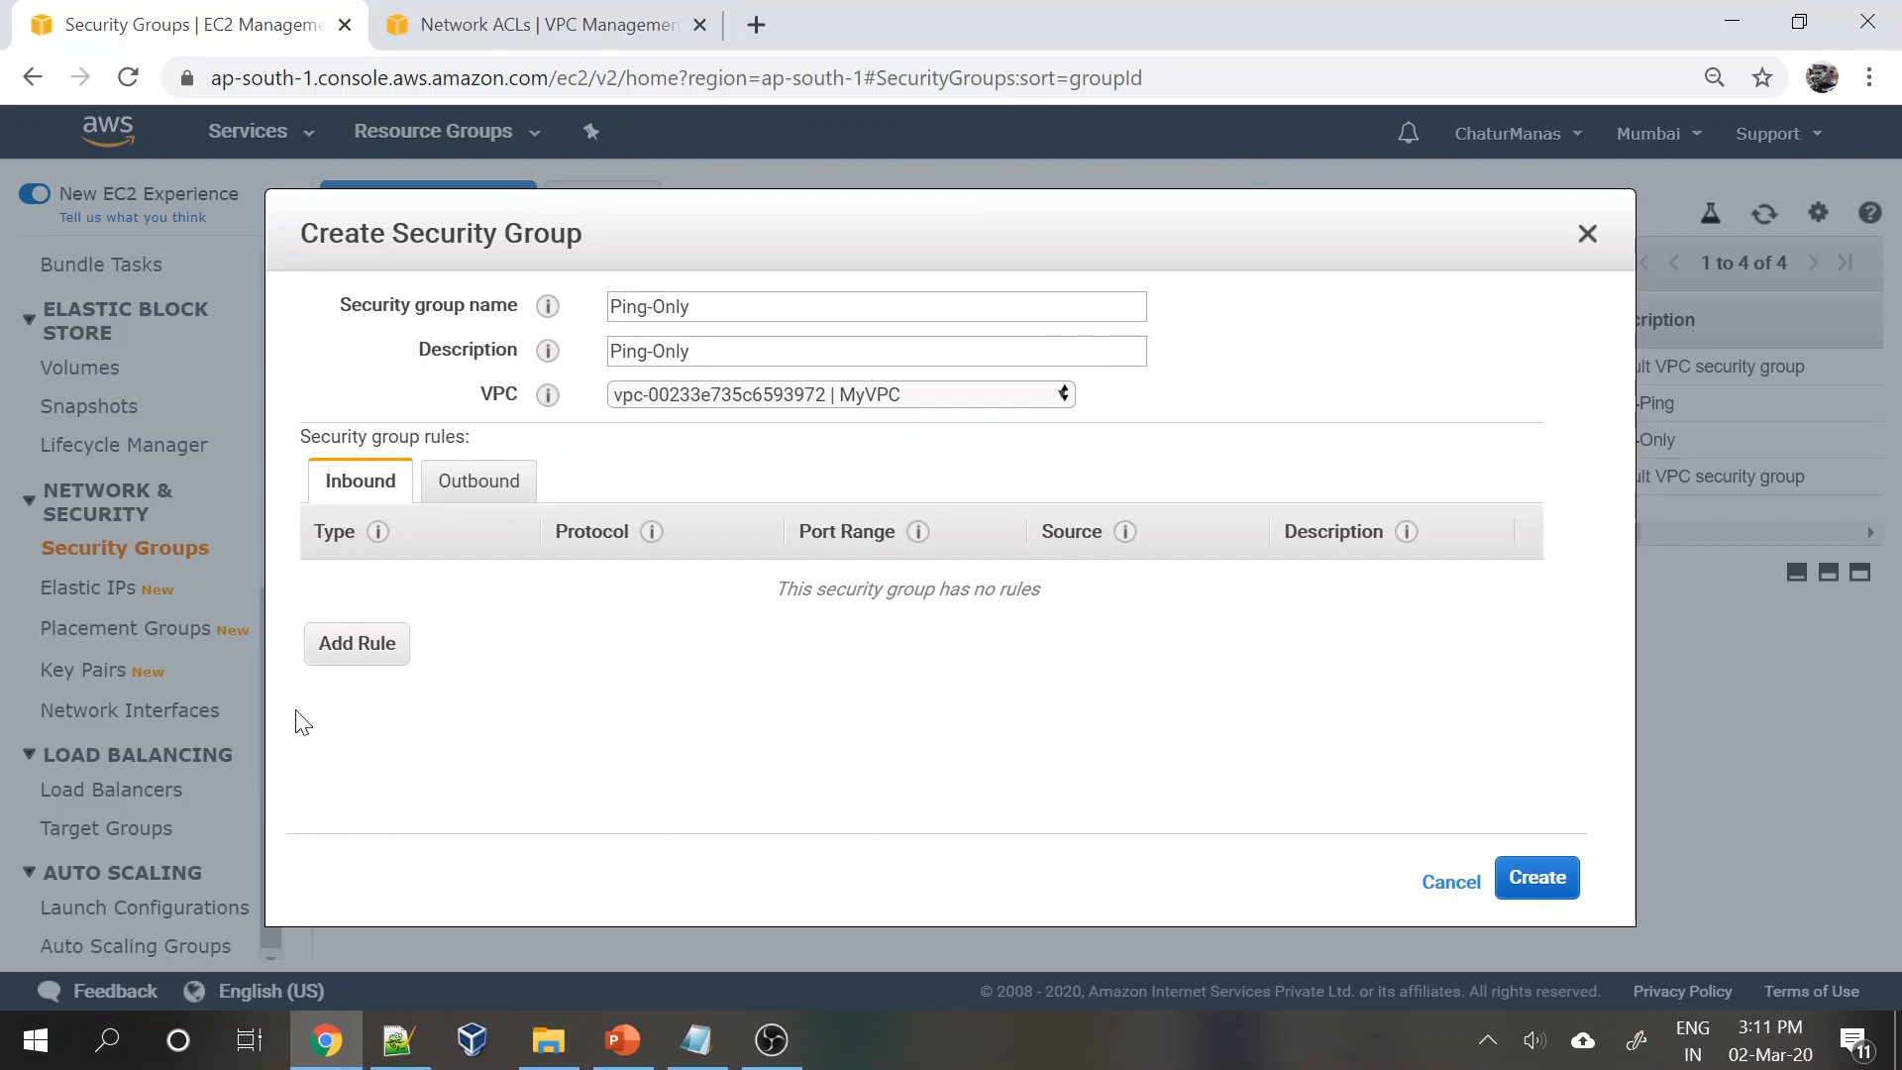
click(358, 654)
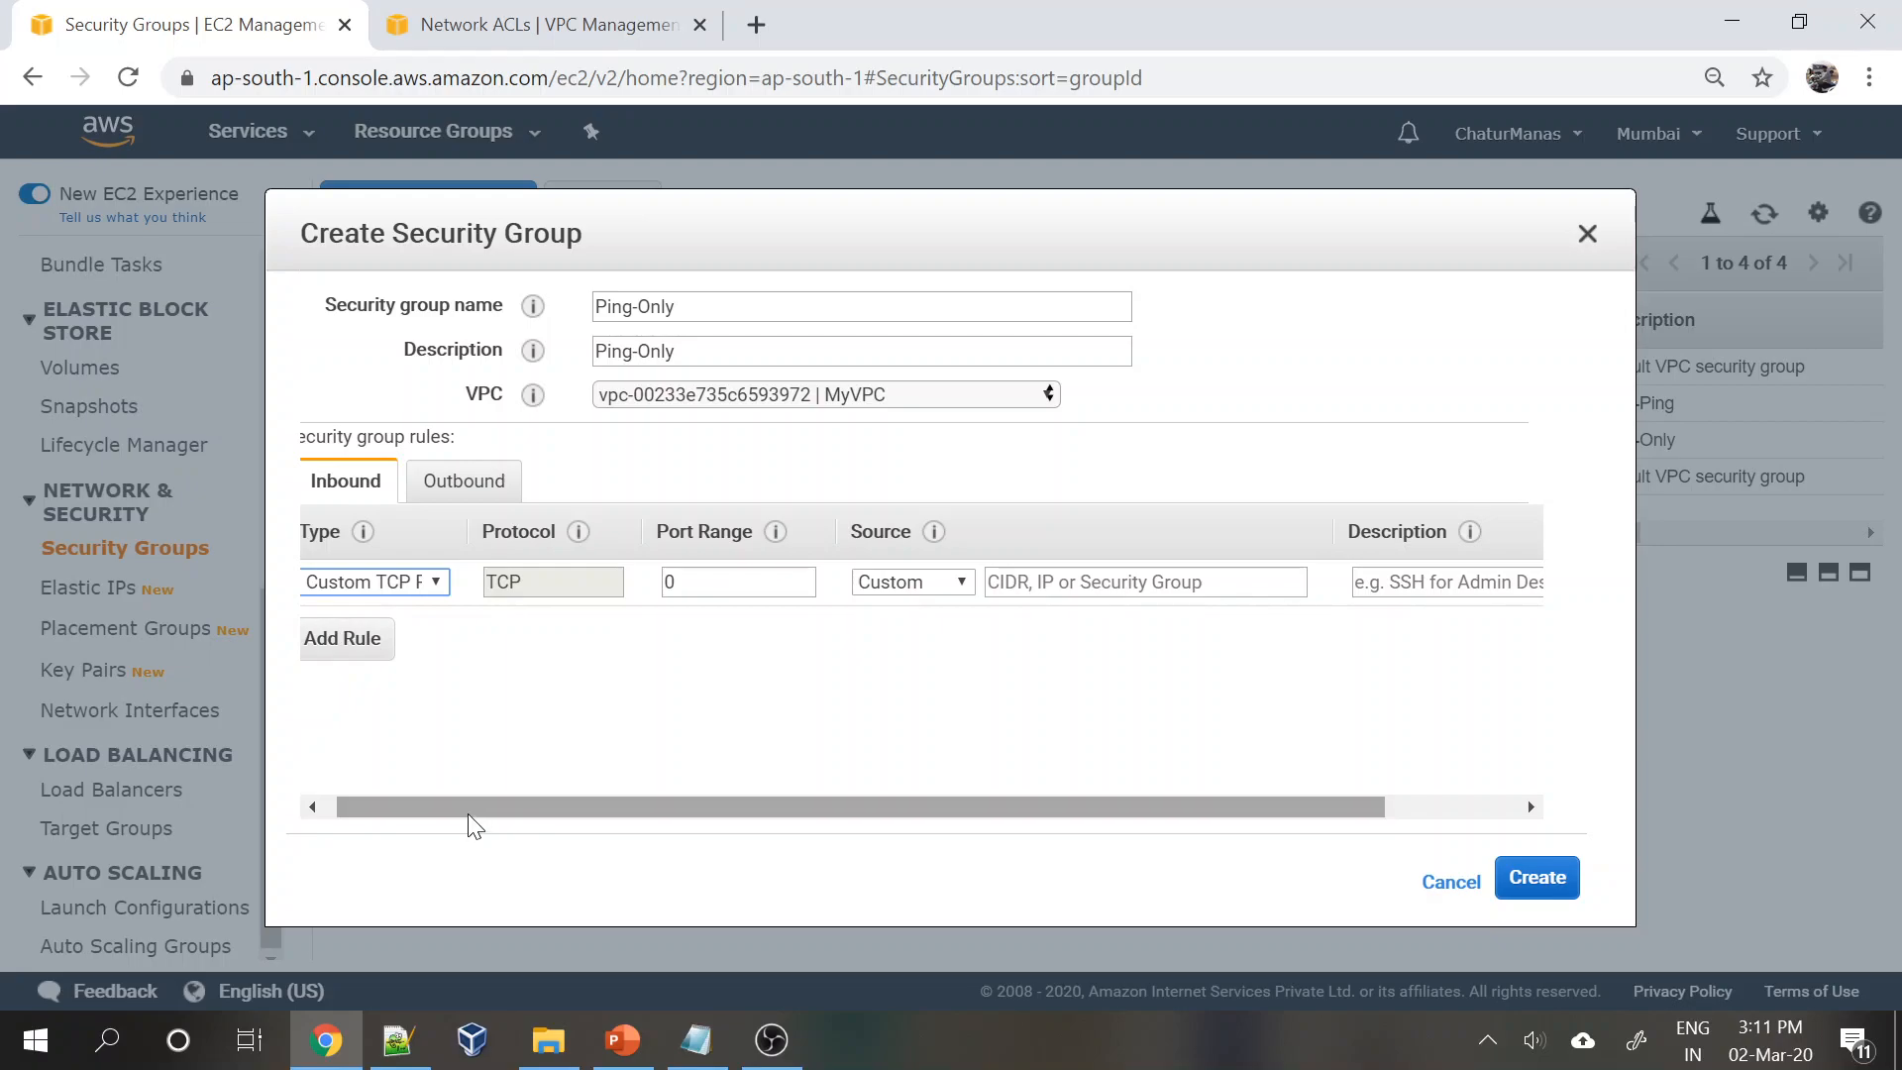
drag(460, 803, 261, 802)
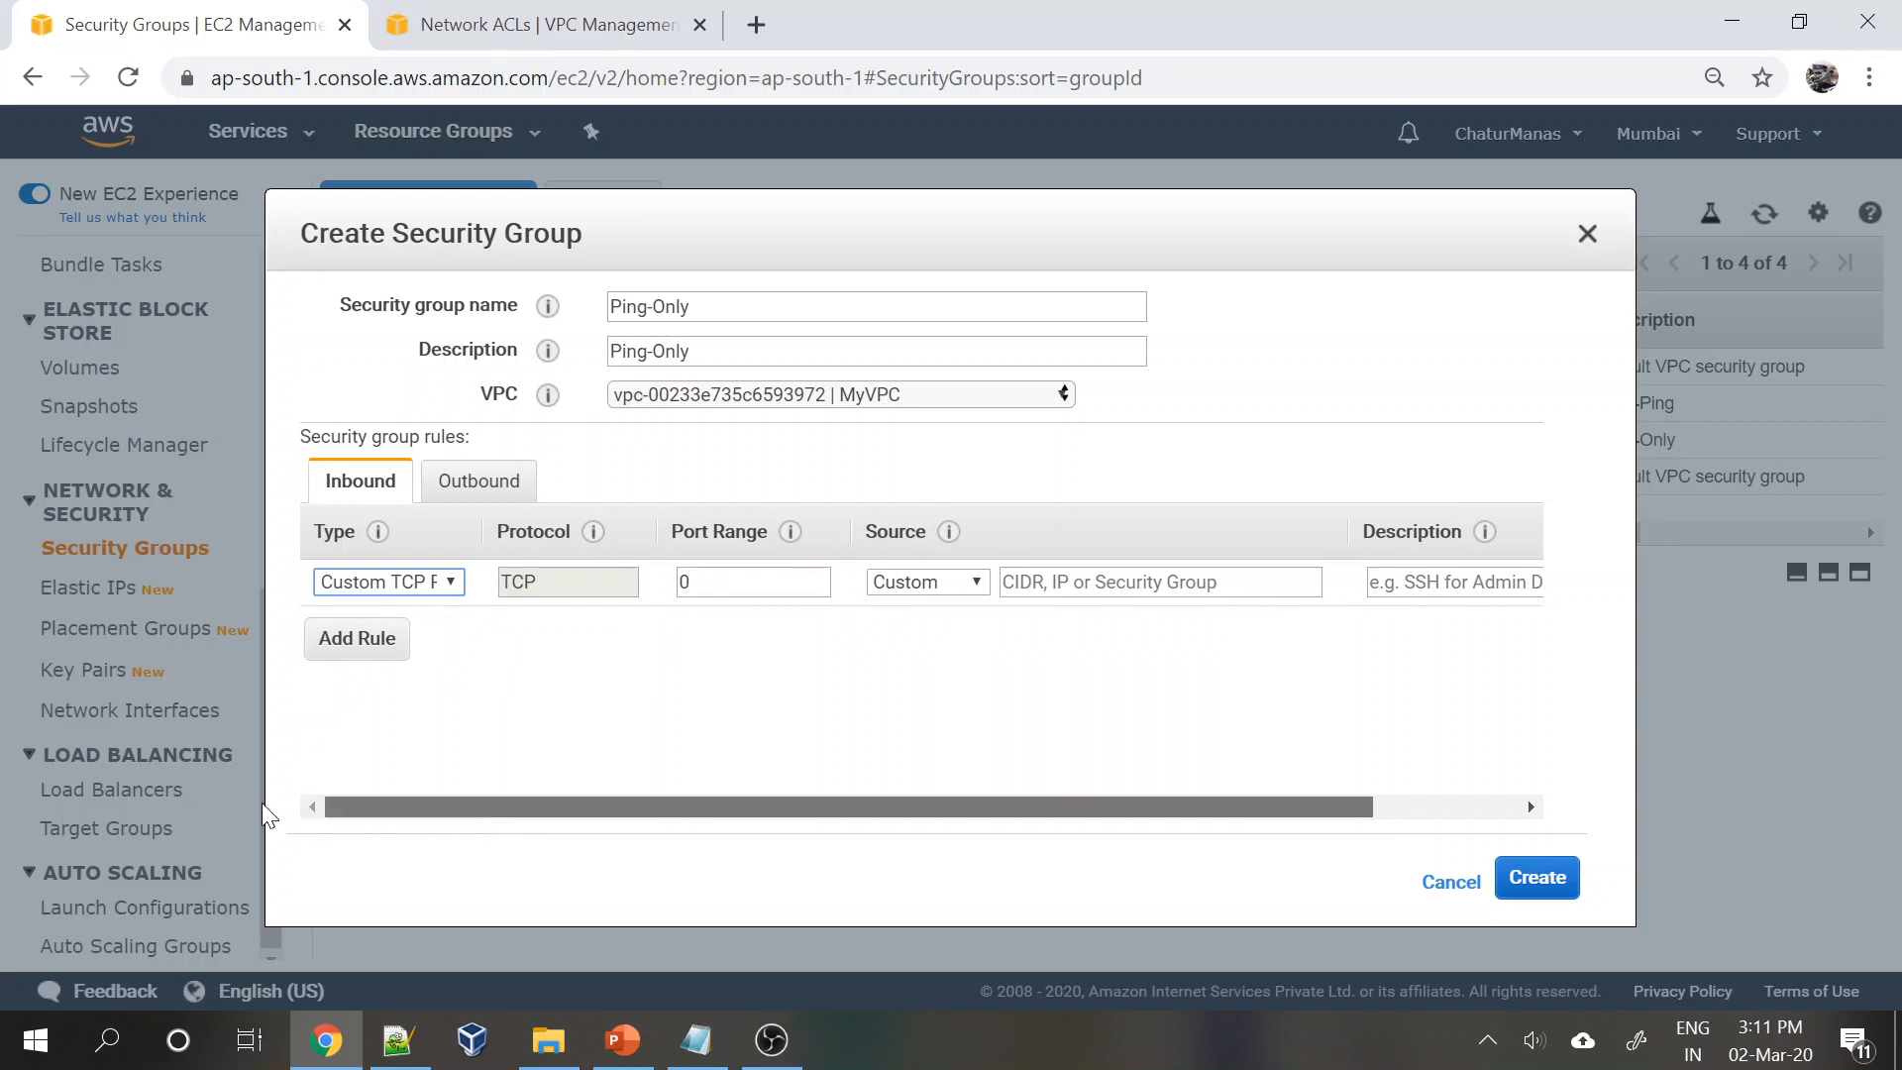
- Browse the available types for the inbound rule, choose Custom TCP Rule and clear its port range
click(452, 584)
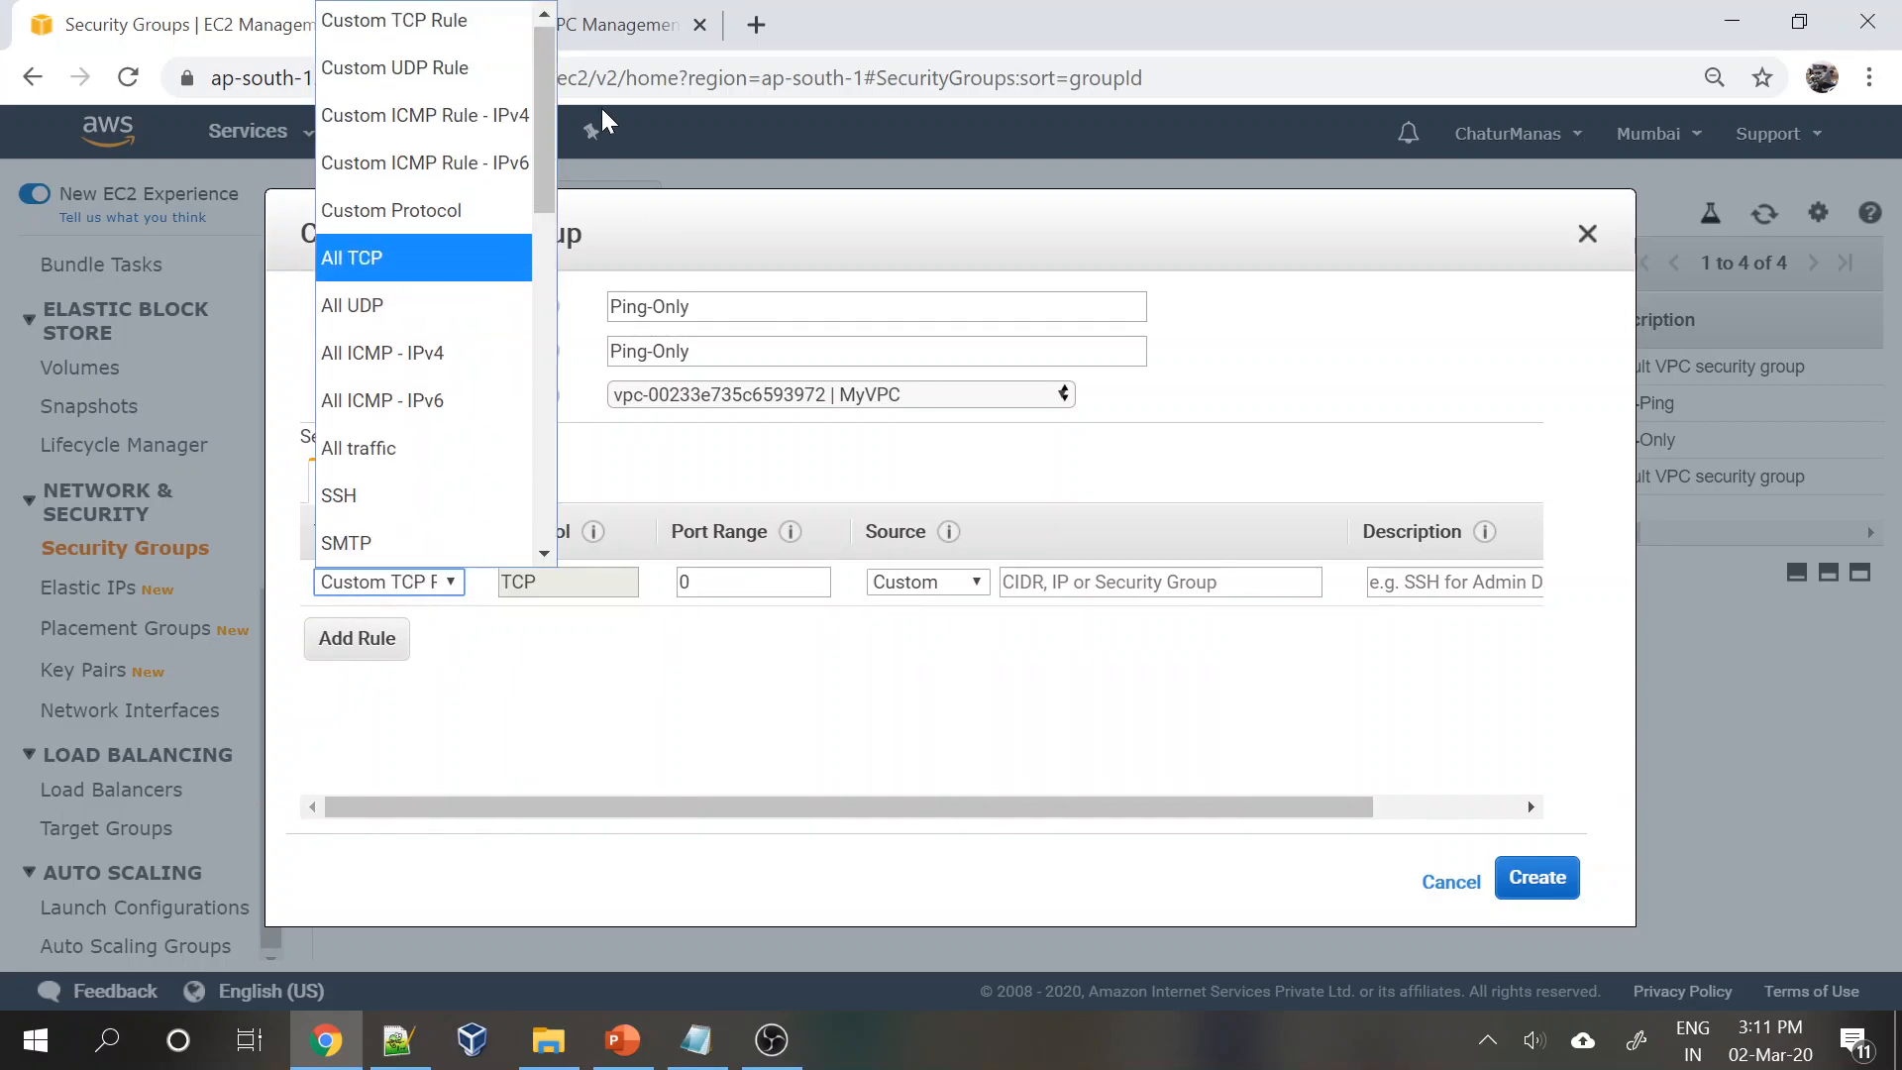
mouse_move(541, 167)
mouse_down()
mouse_move(522, 540)
mouse_move(513, 173)
mouse_up()
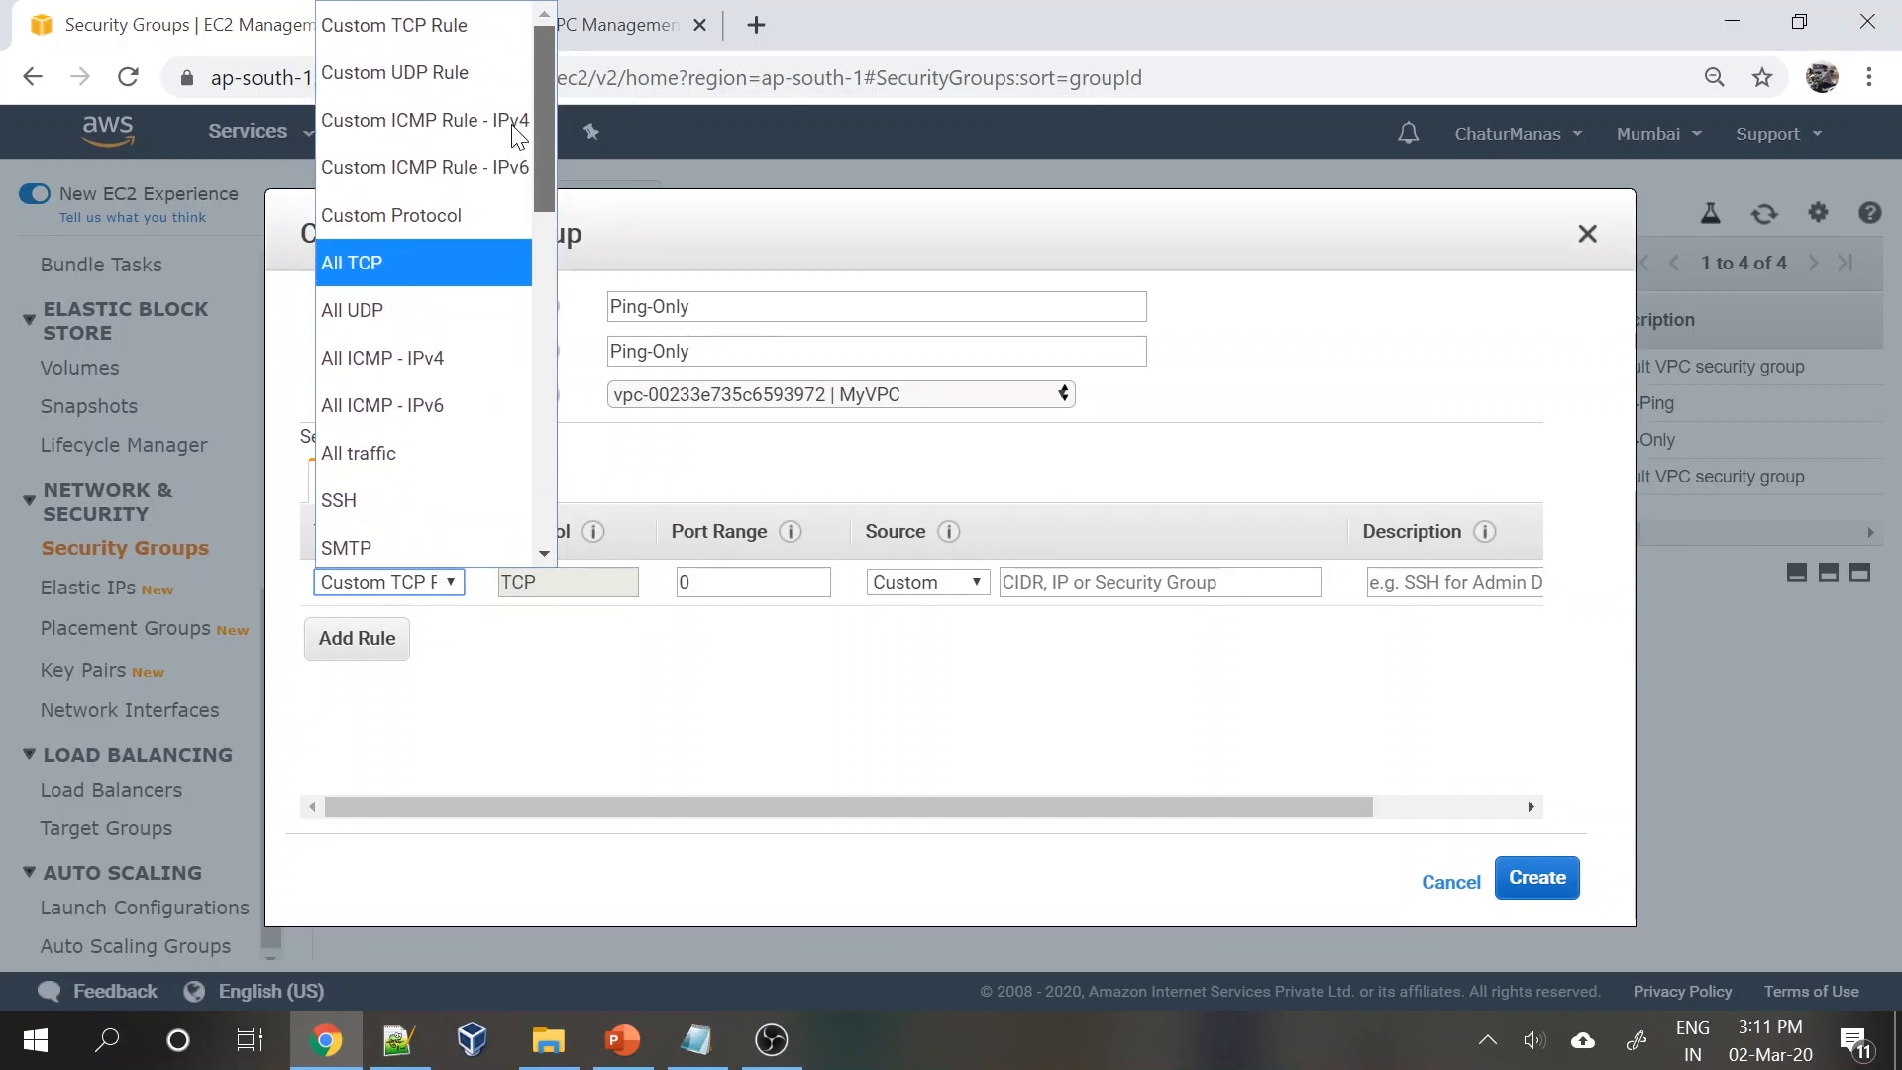
scroll(517, 208, down, 3)
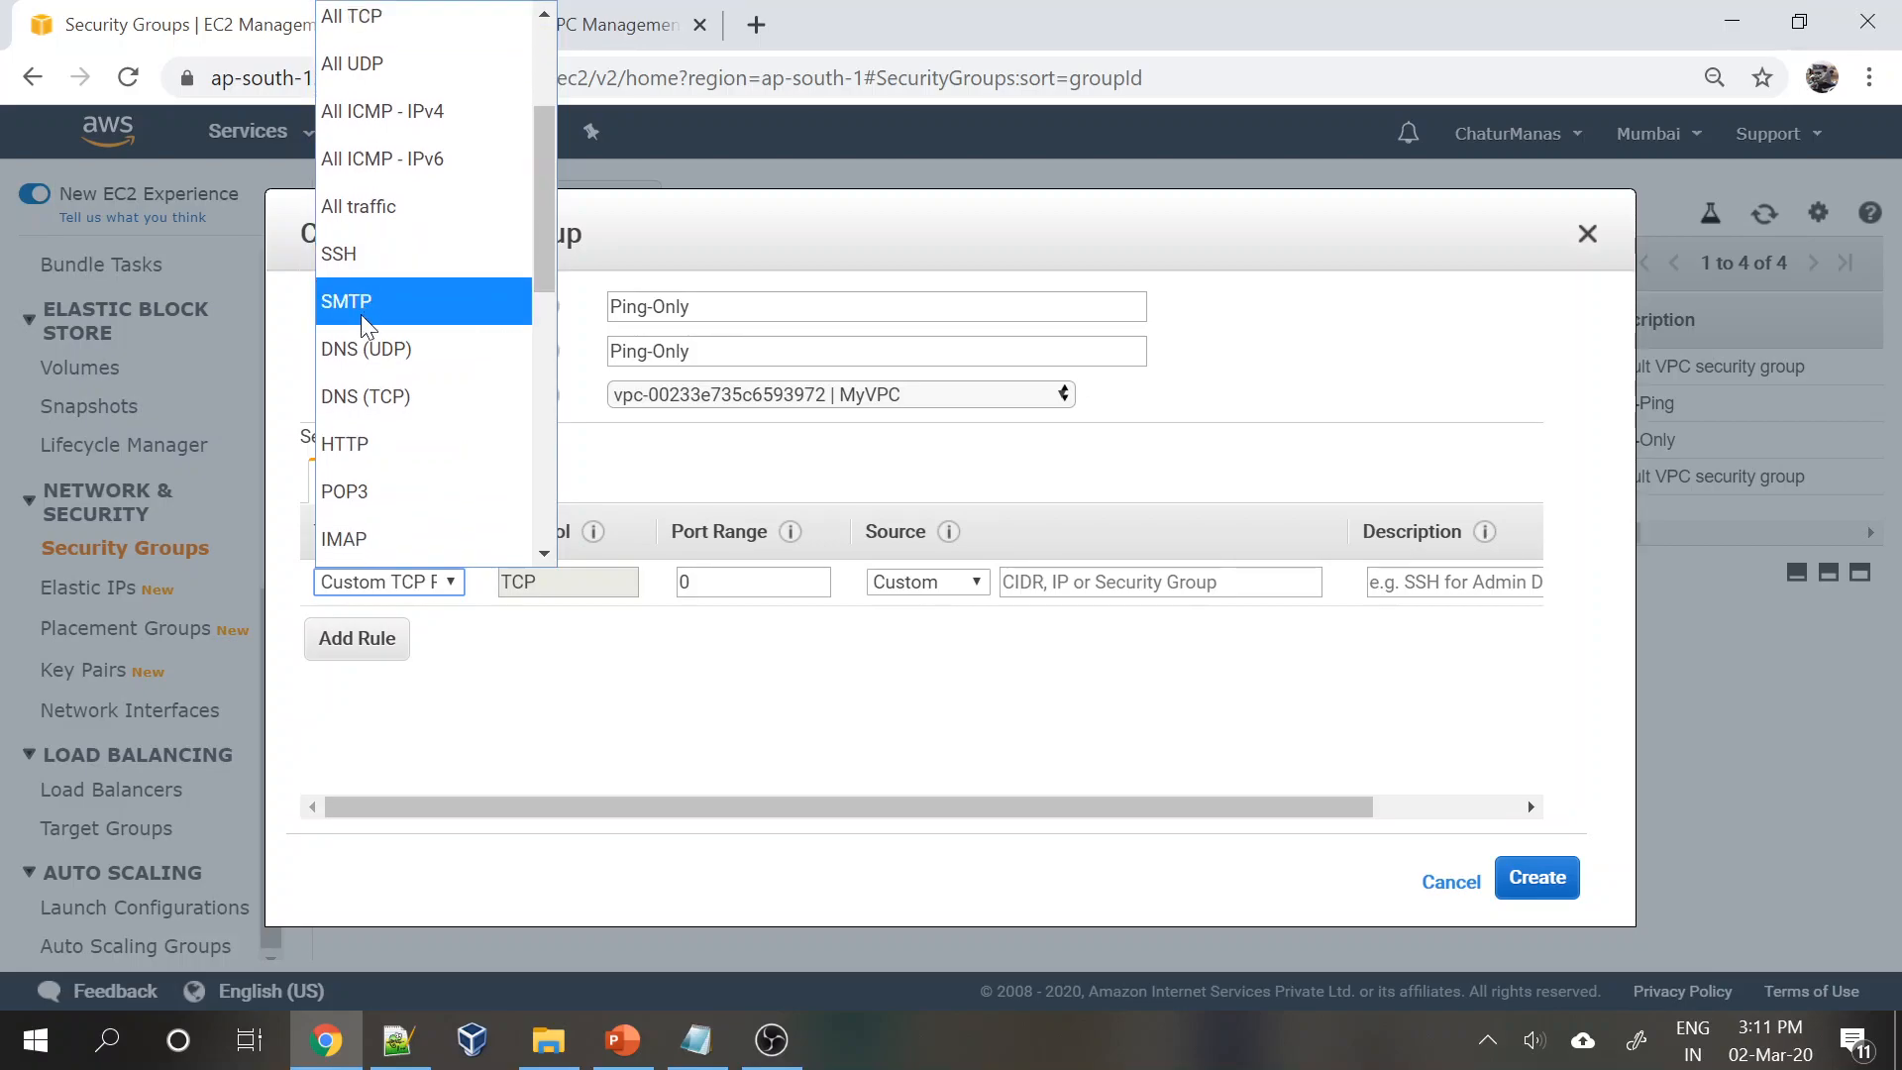
scroll(372, 485, down, 5)
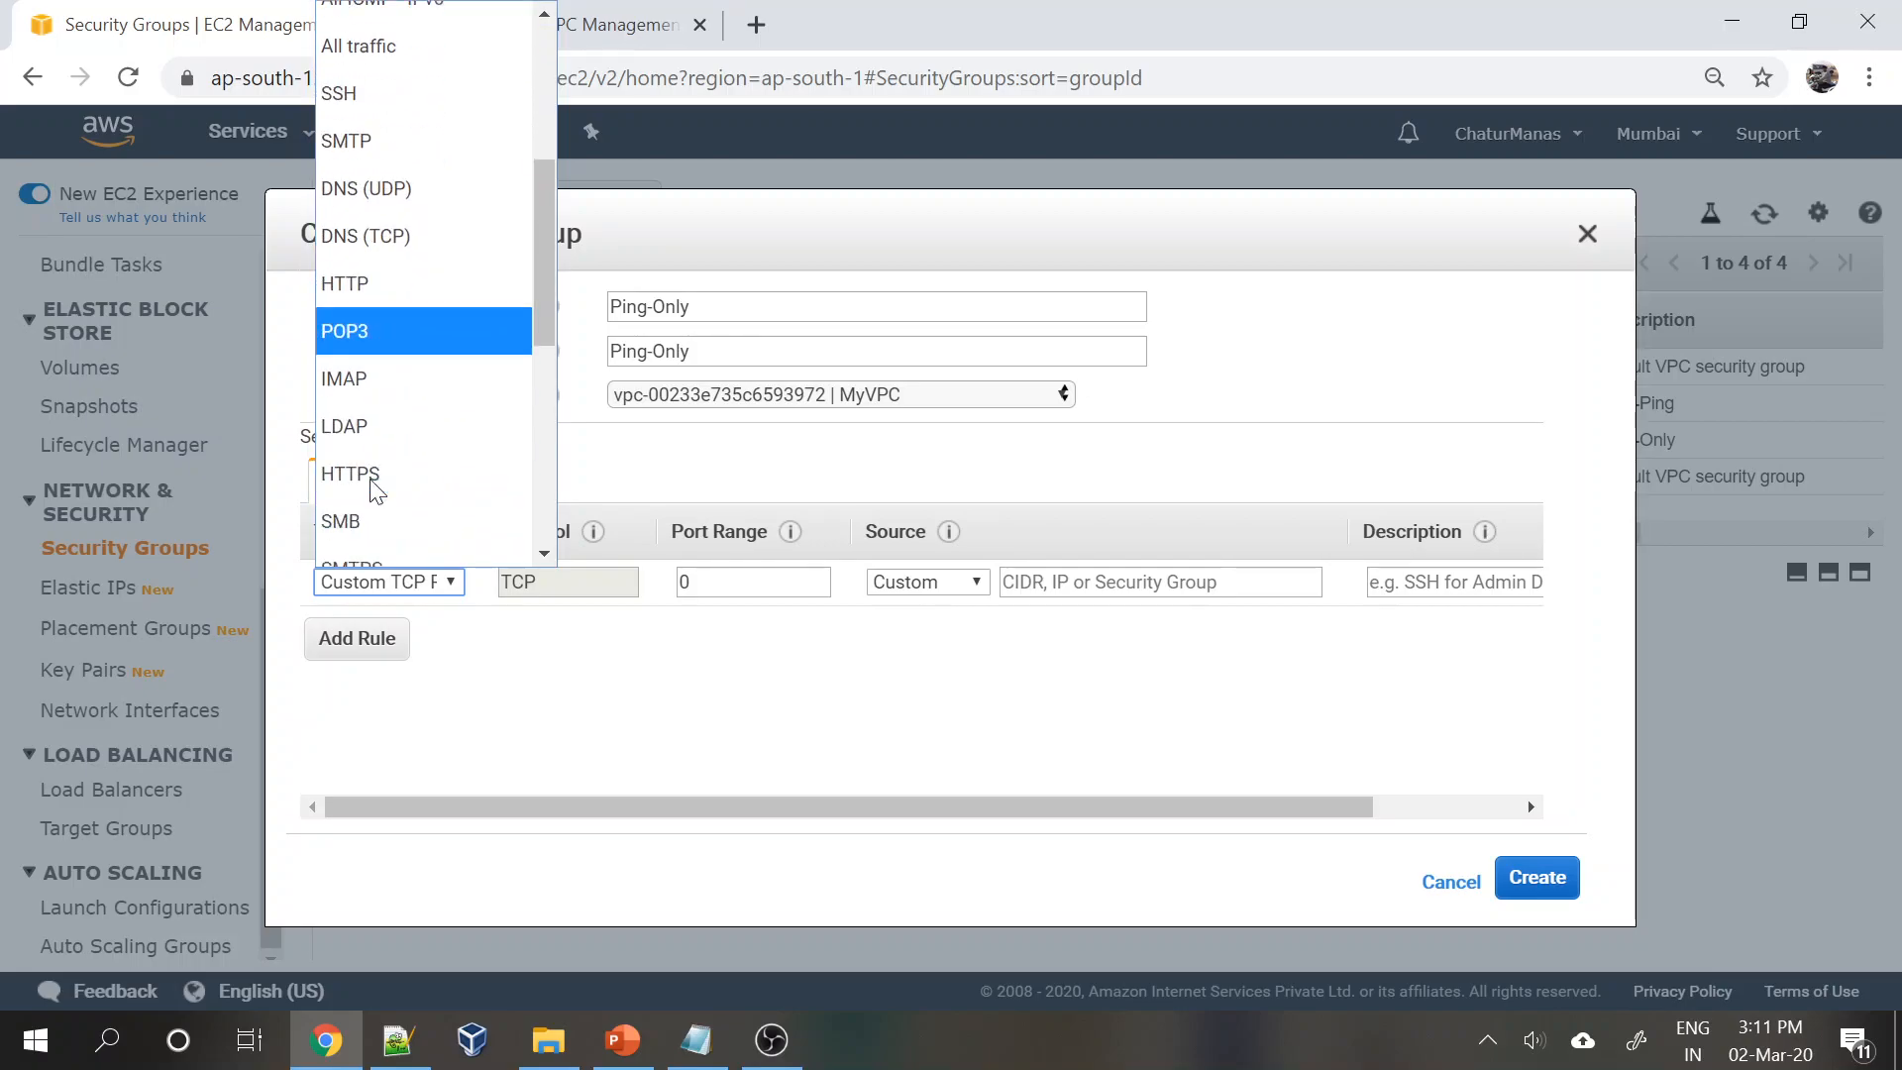
scroll(374, 489, up, 6)
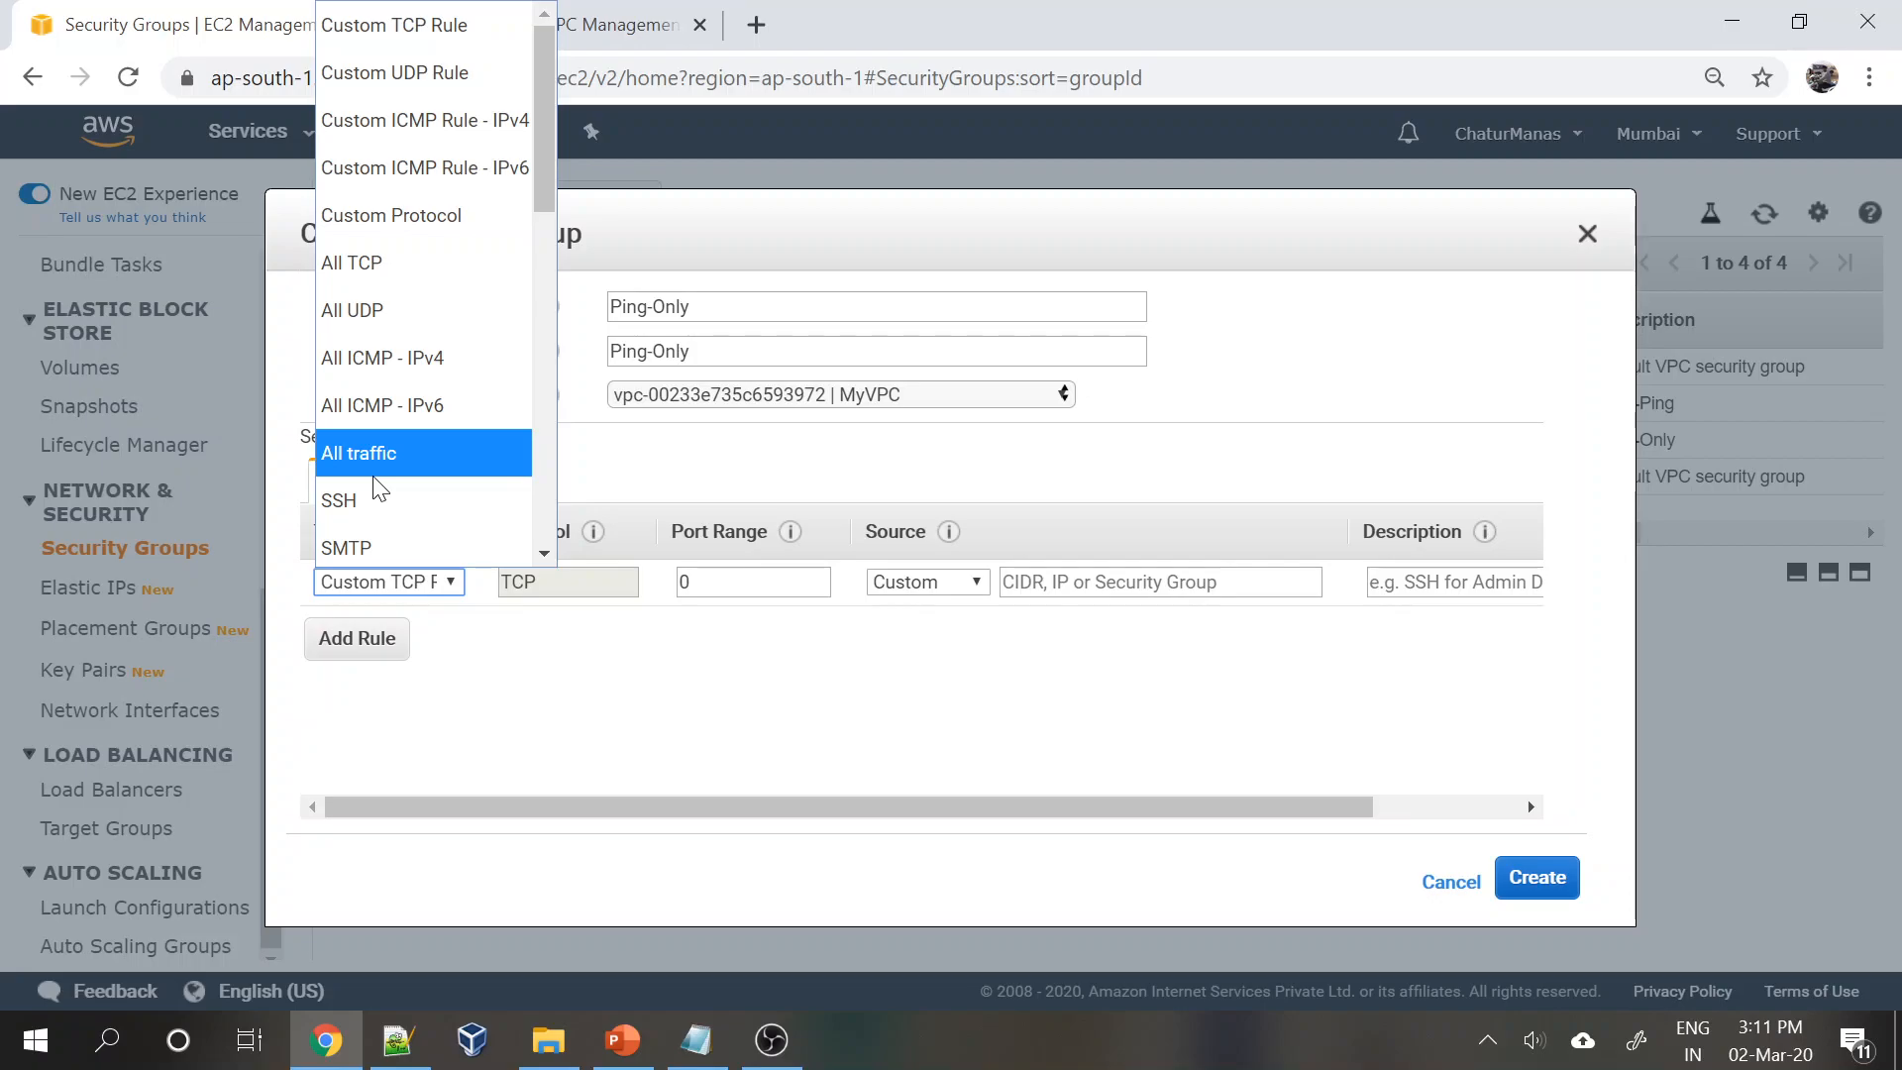
click(428, 25)
click(705, 575)
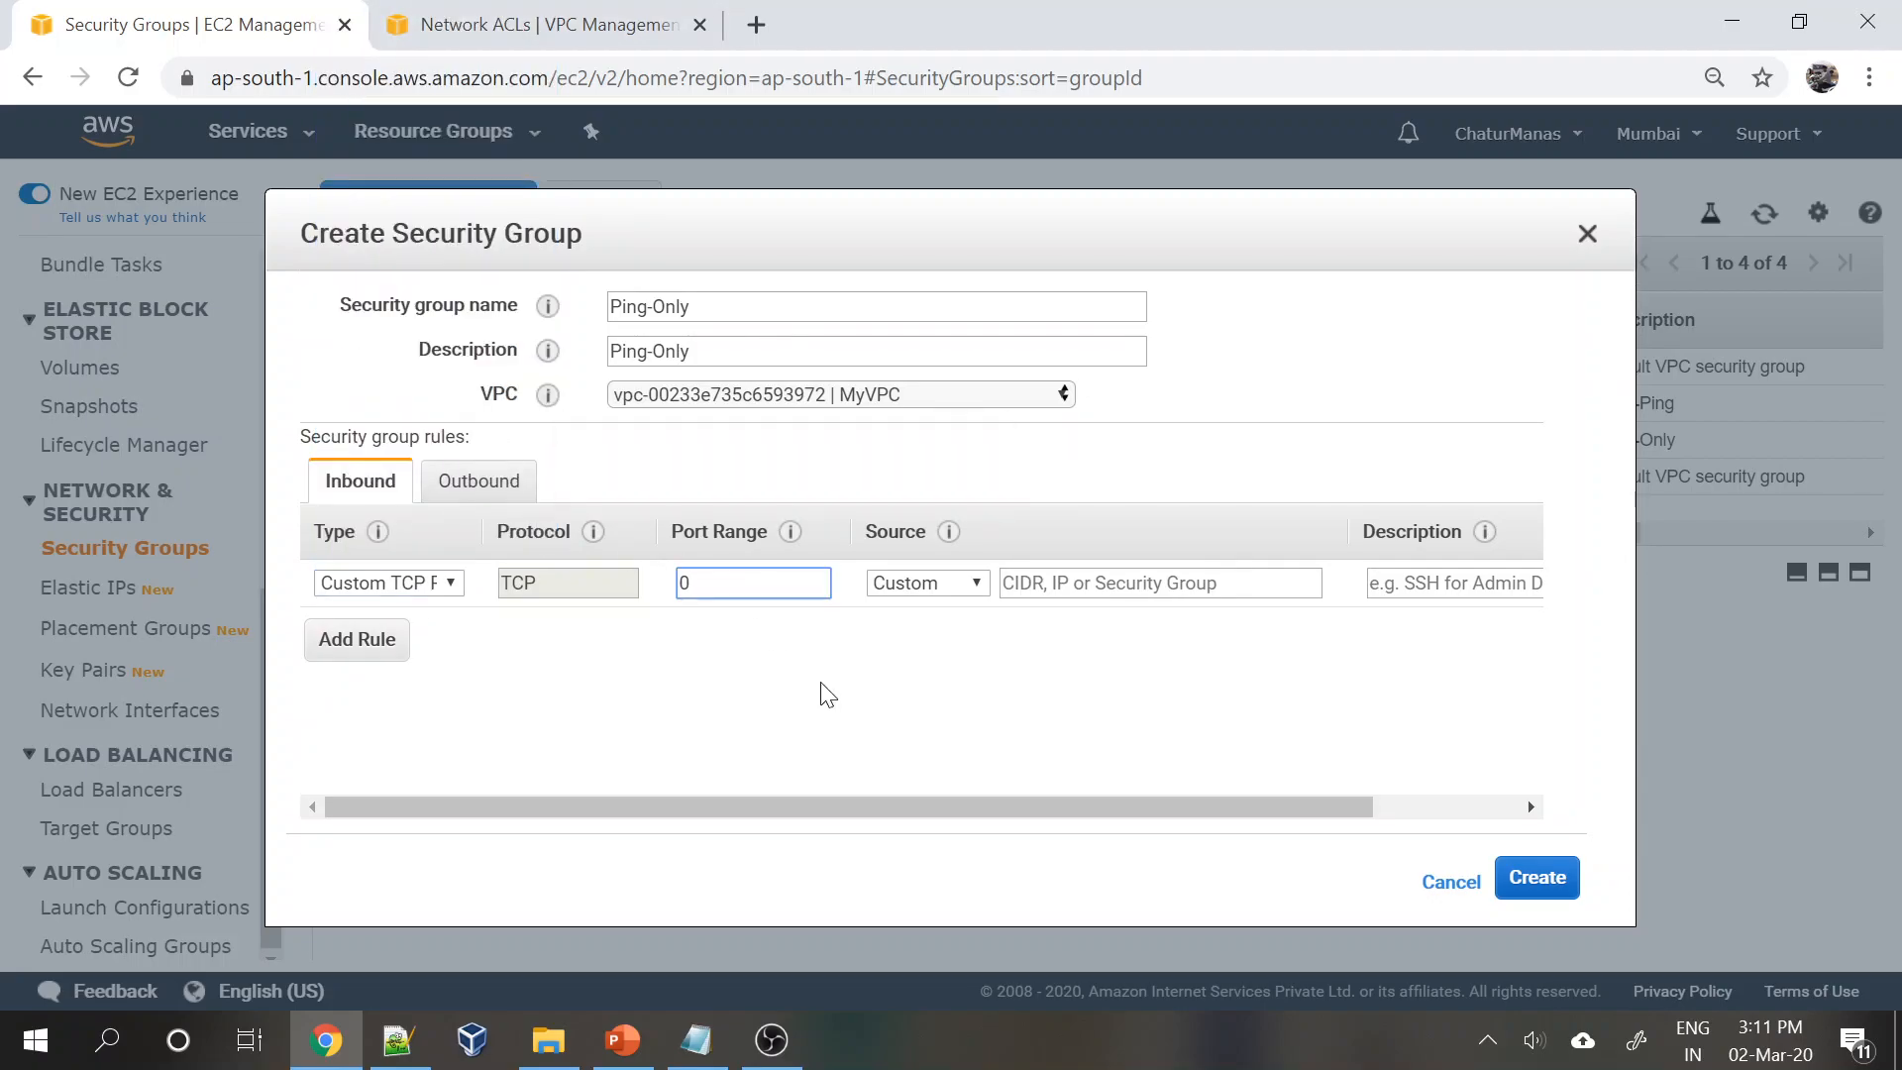
key(BackSpace)
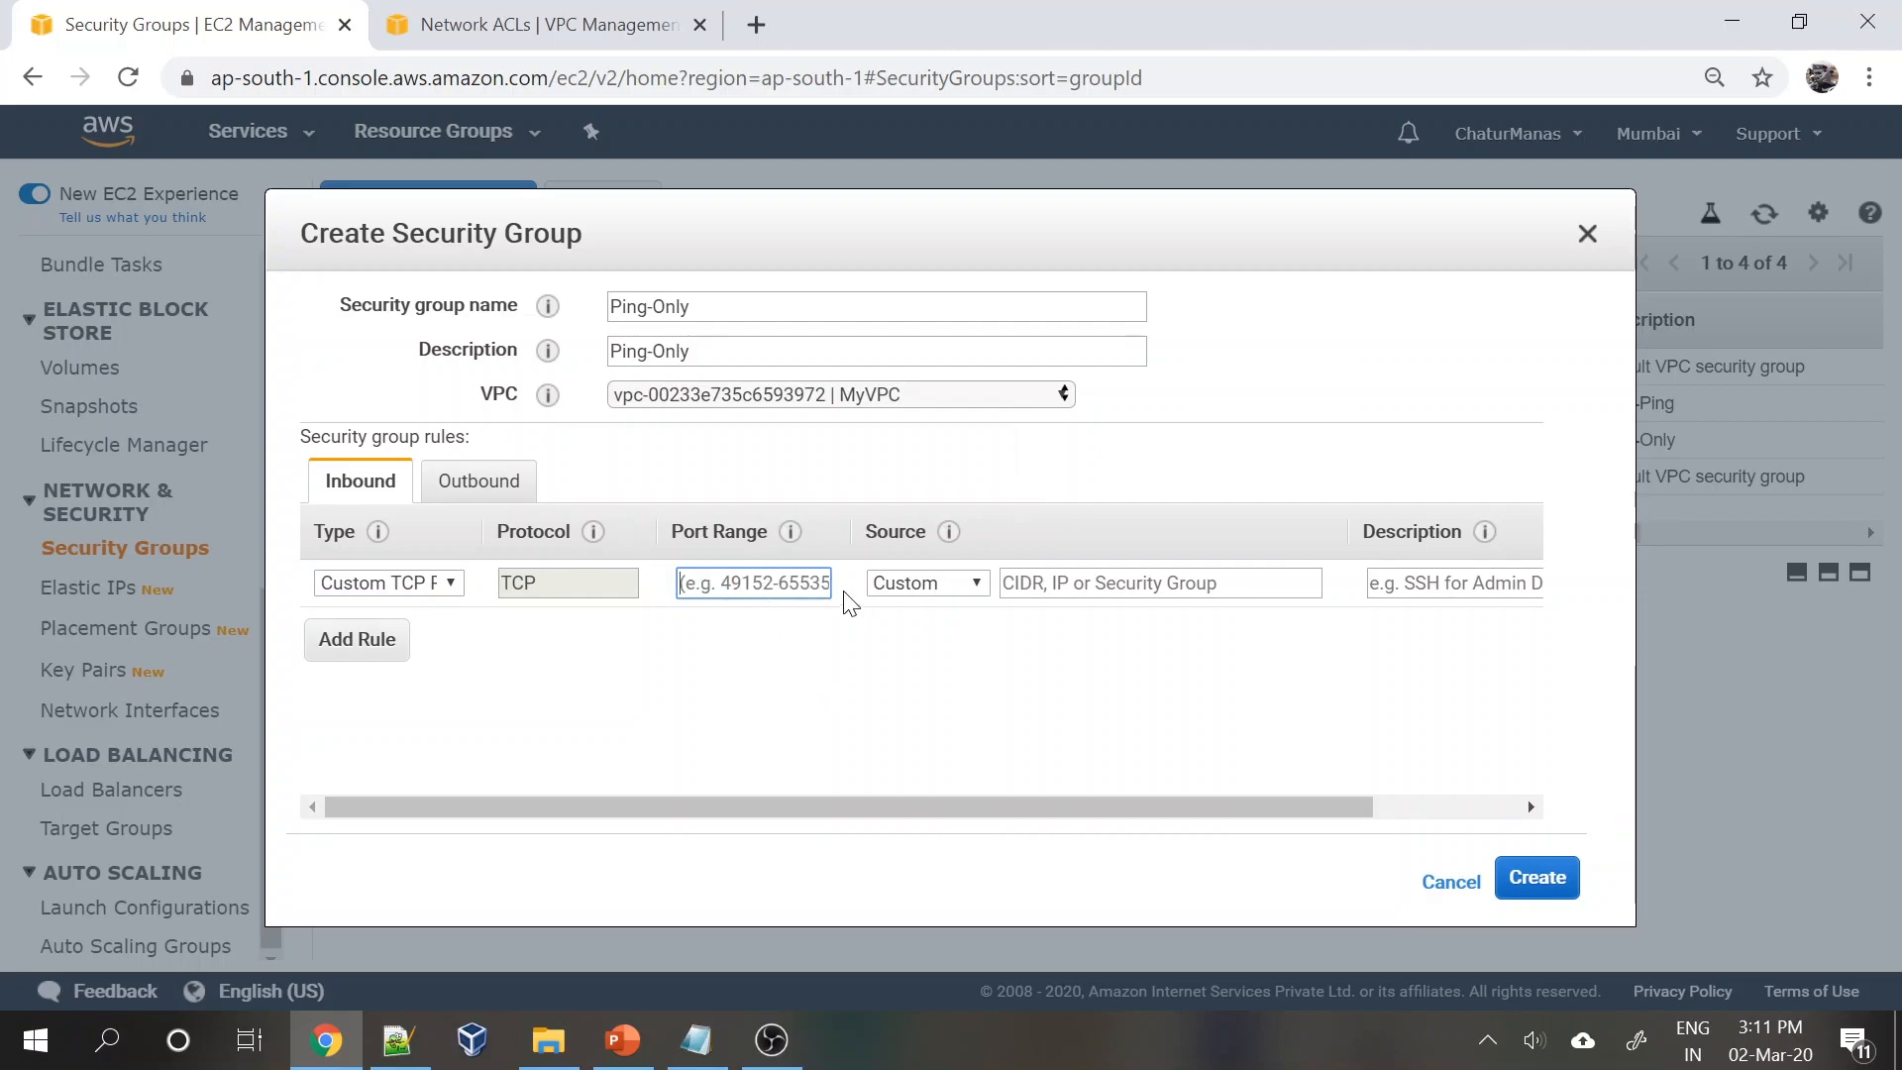
- Set the inbound rule's type to All ICMP - IPv4
click(445, 583)
scroll(521, 183, down, 1)
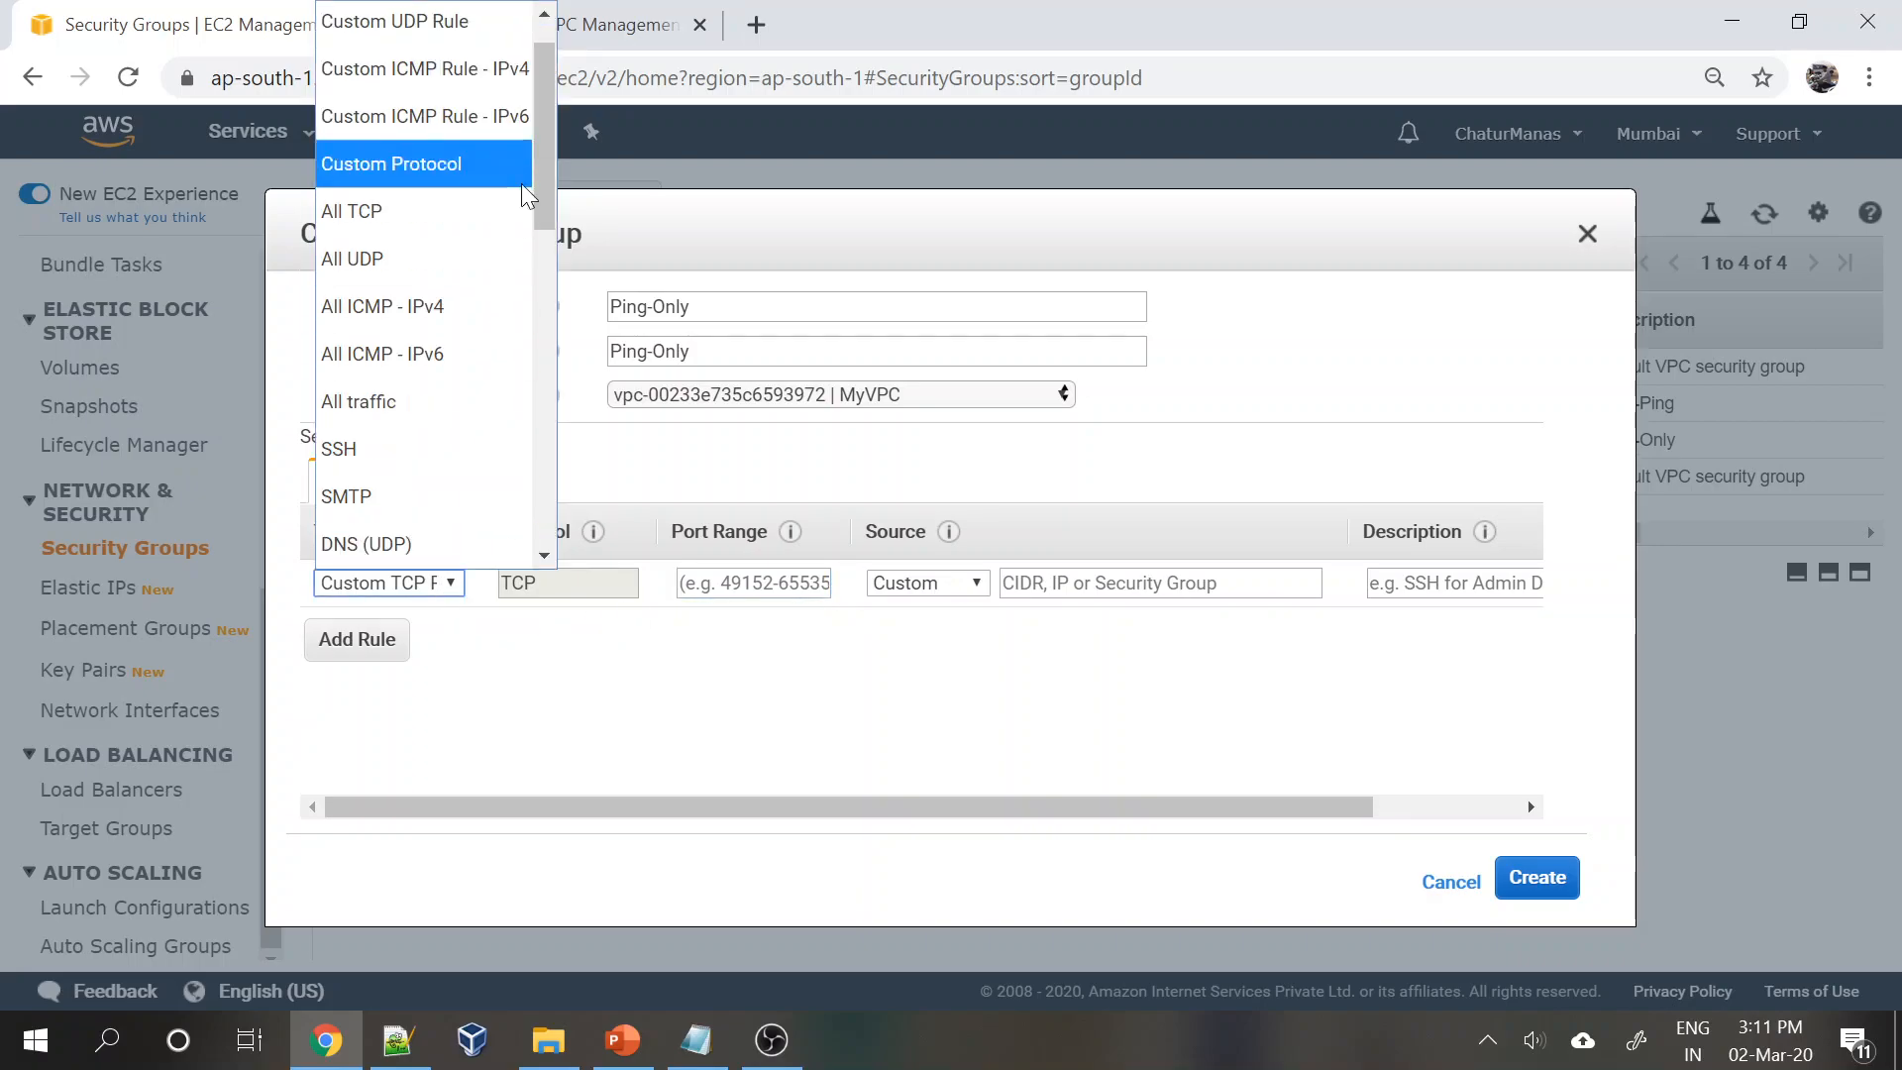
drag(551, 136, 554, 189)
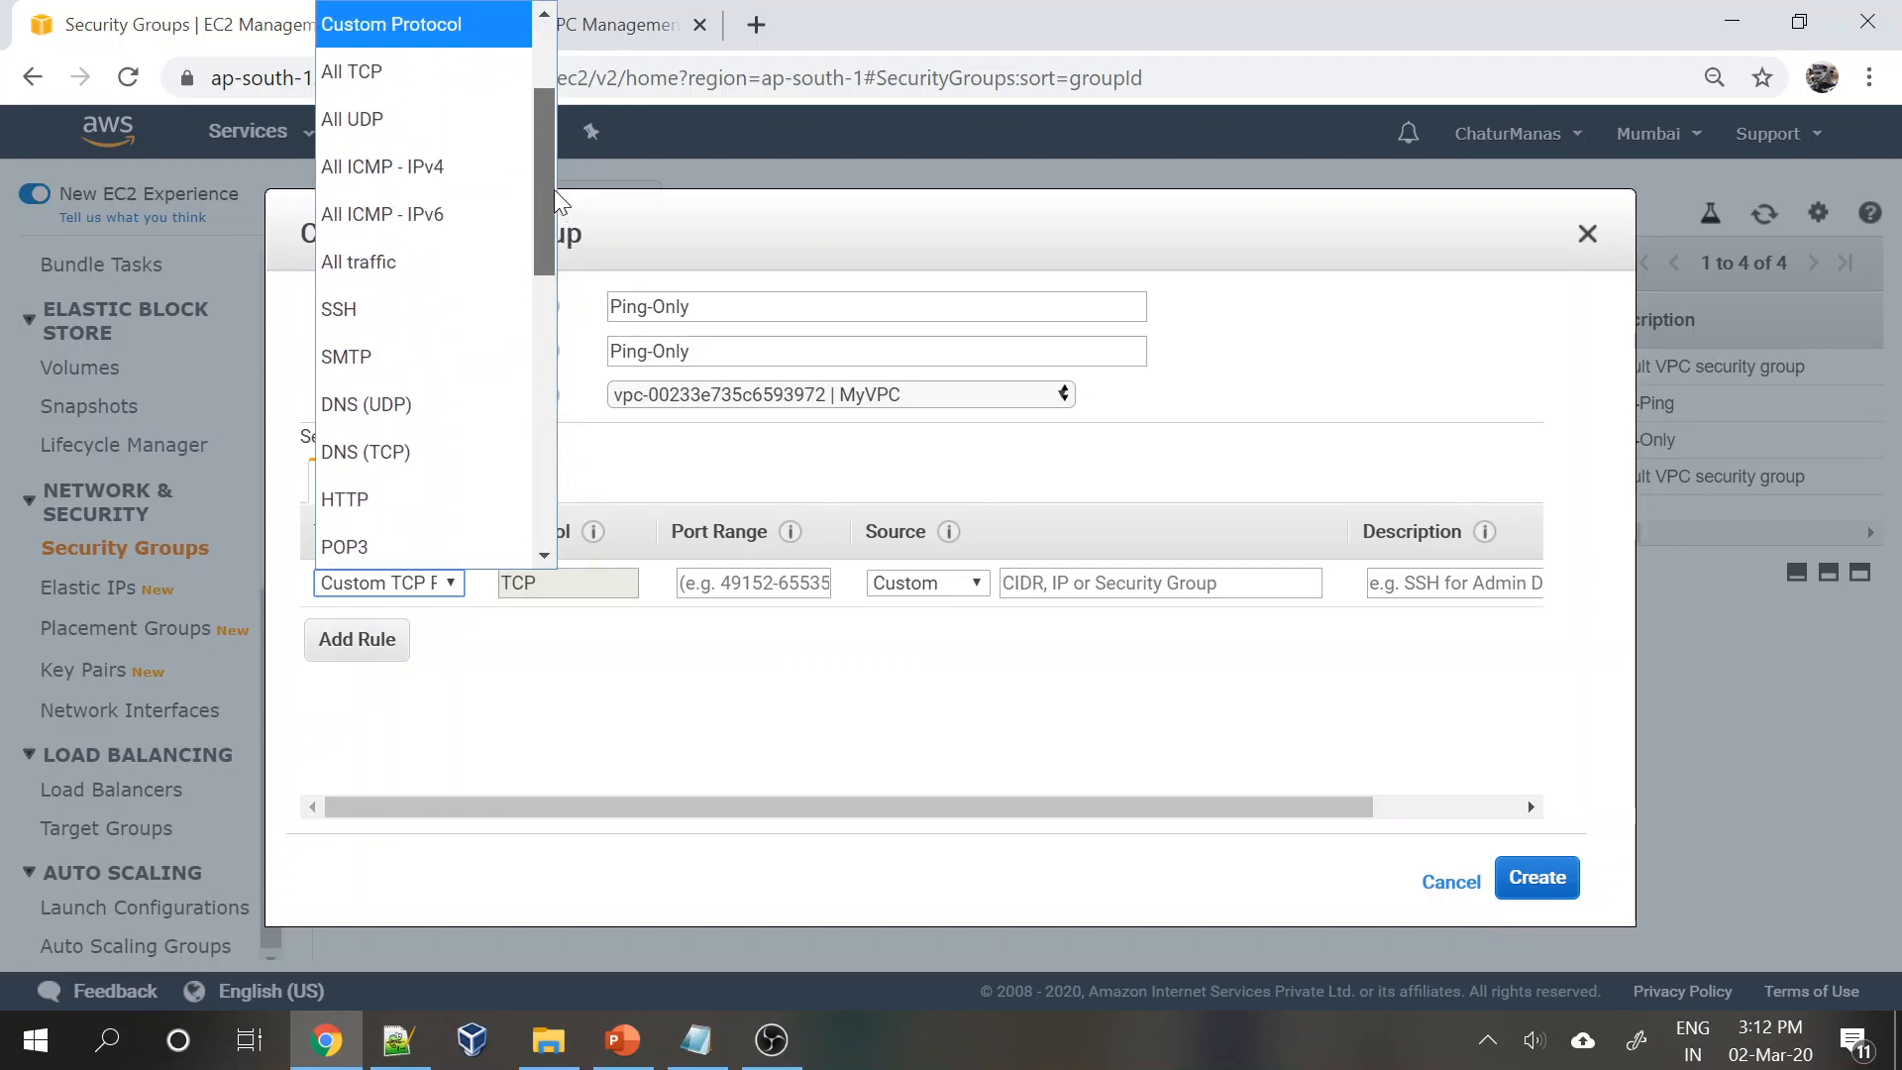
click(394, 166)
click(562, 721)
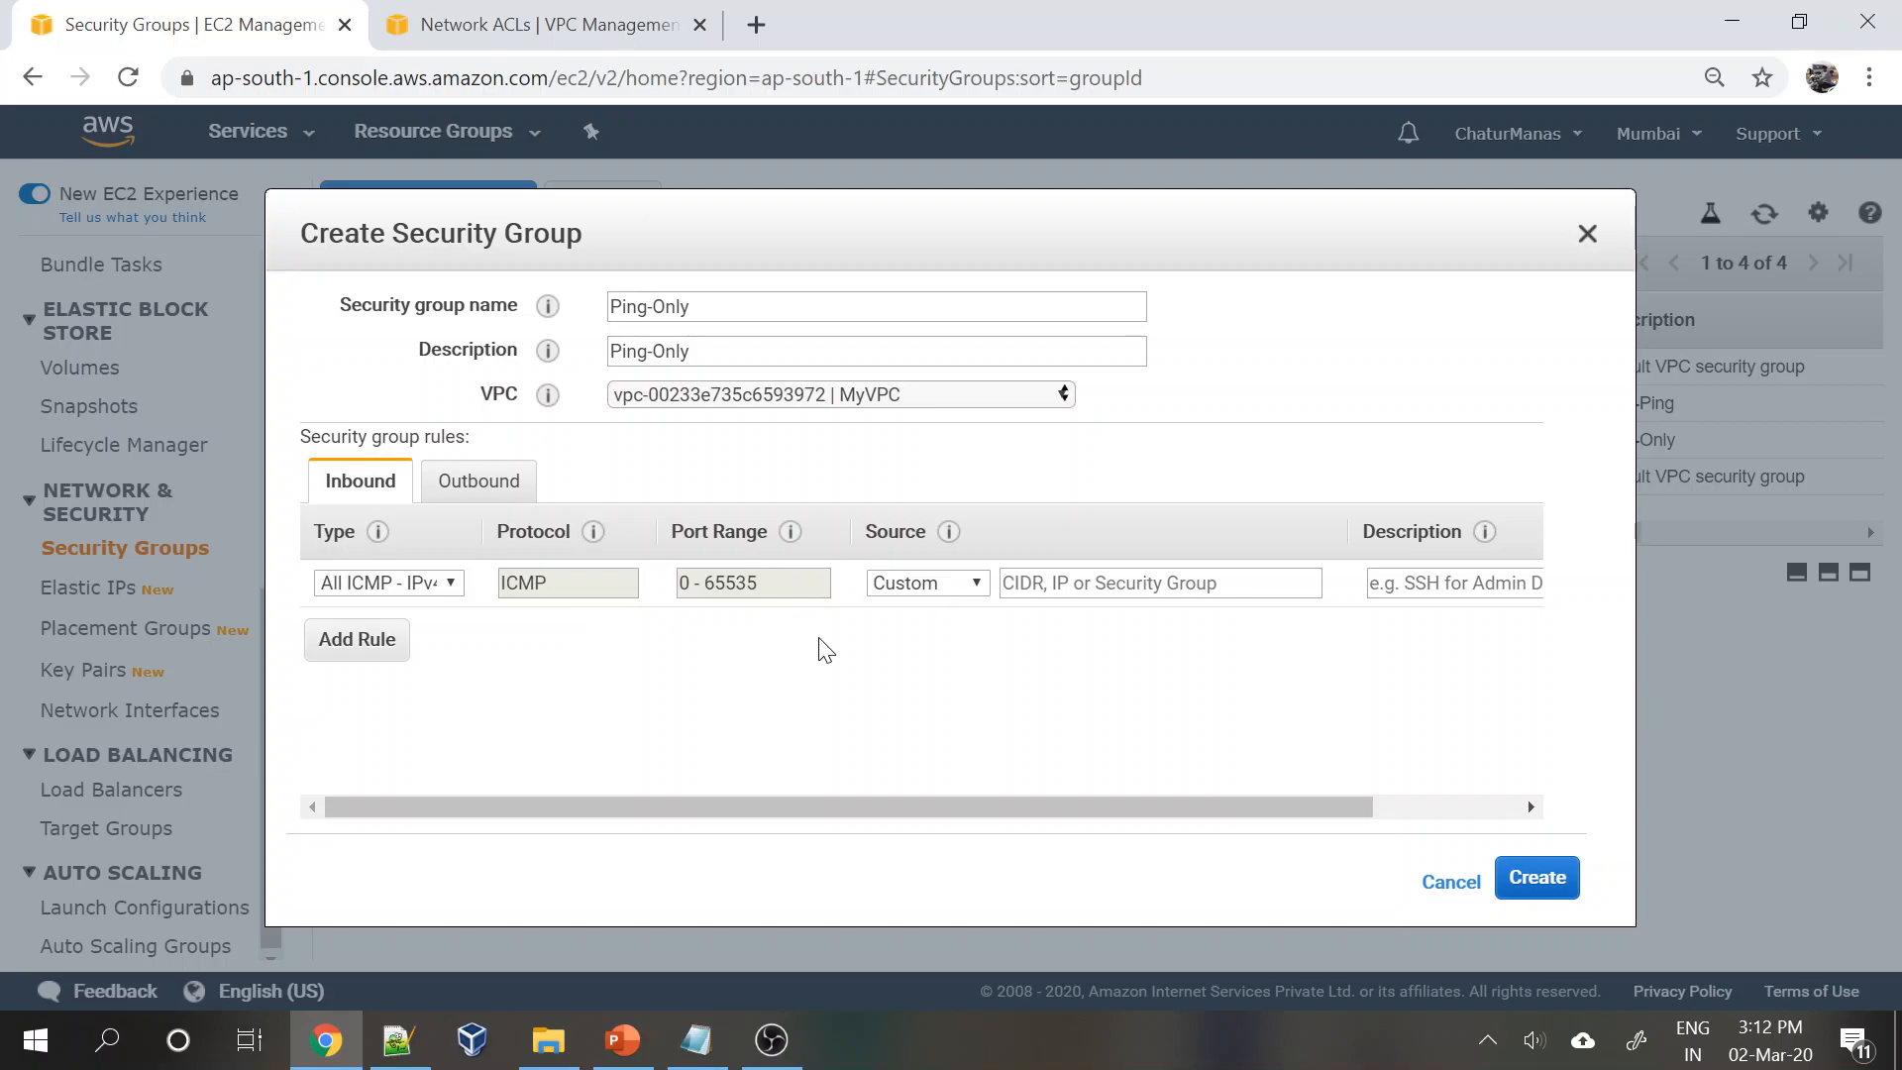
- Review the source choices for the ICMP inbound rule and set its source to Anywhere
click(968, 587)
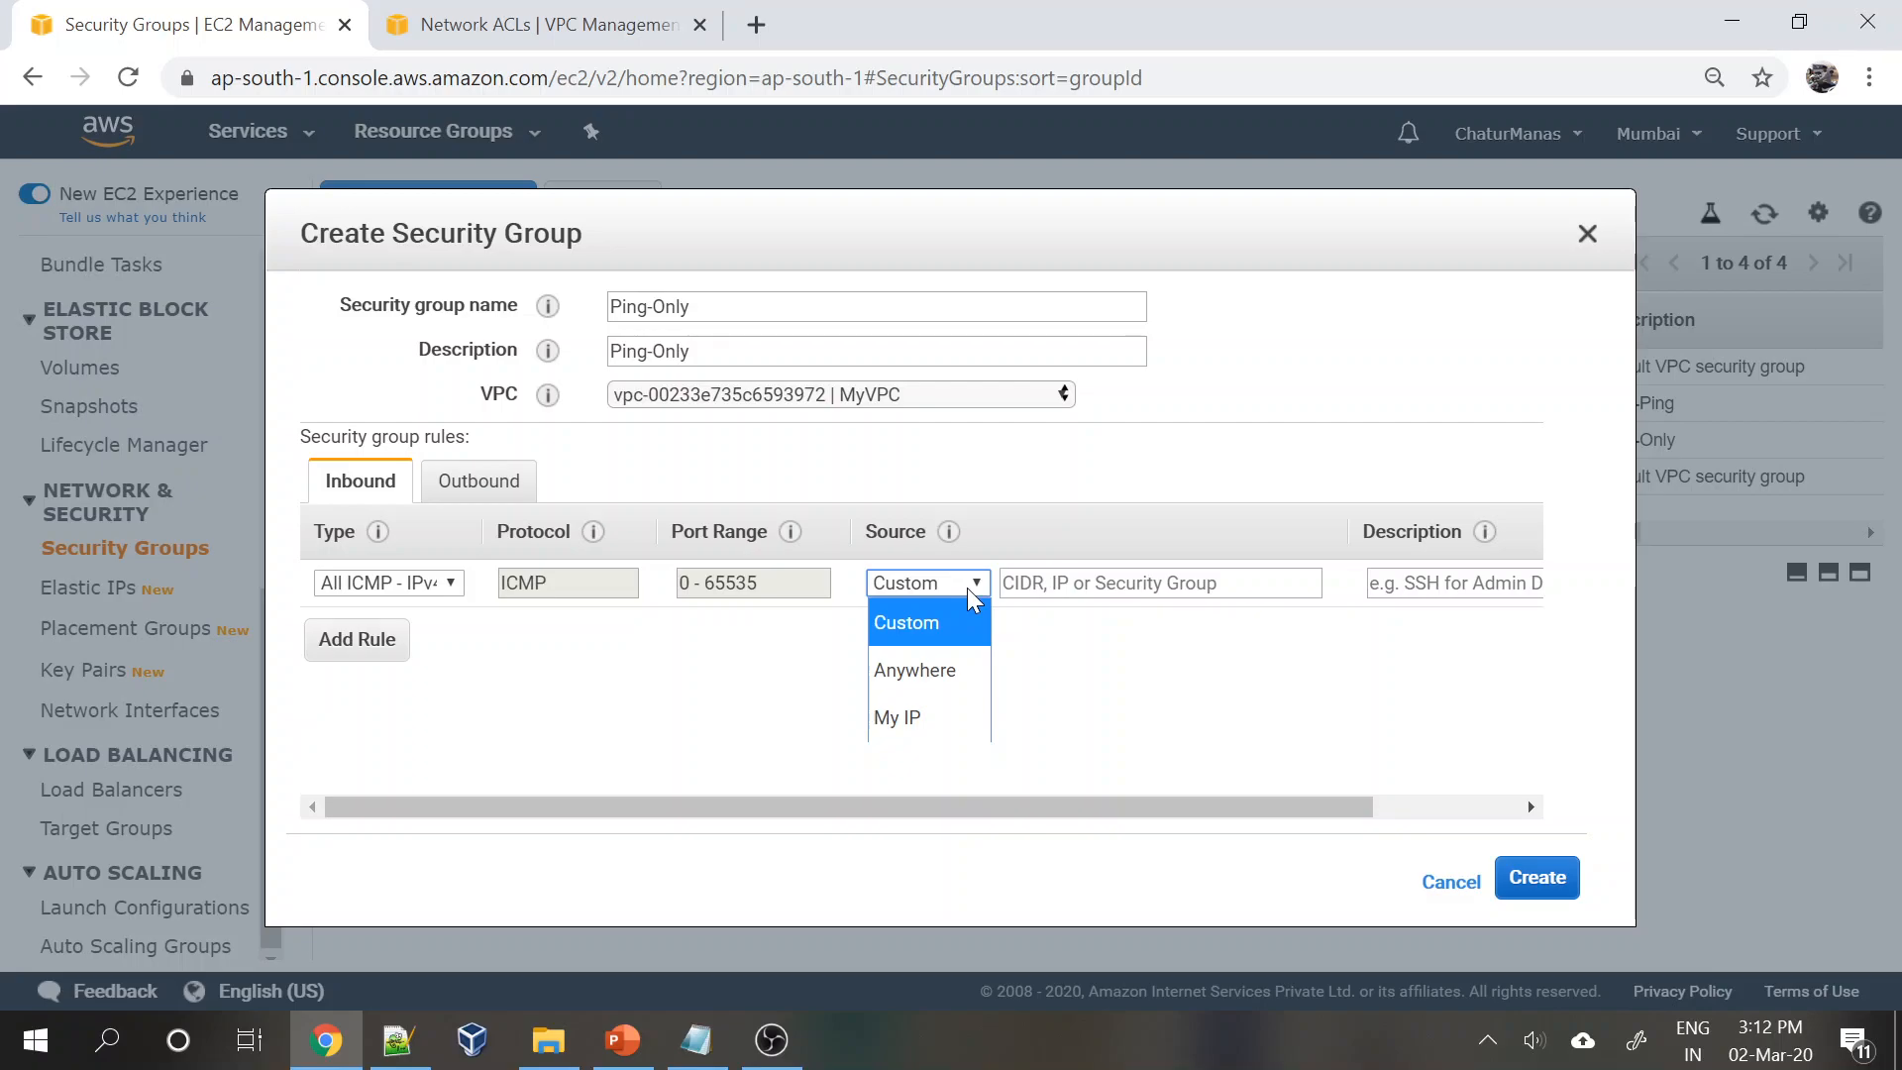
click(1161, 652)
click(1086, 583)
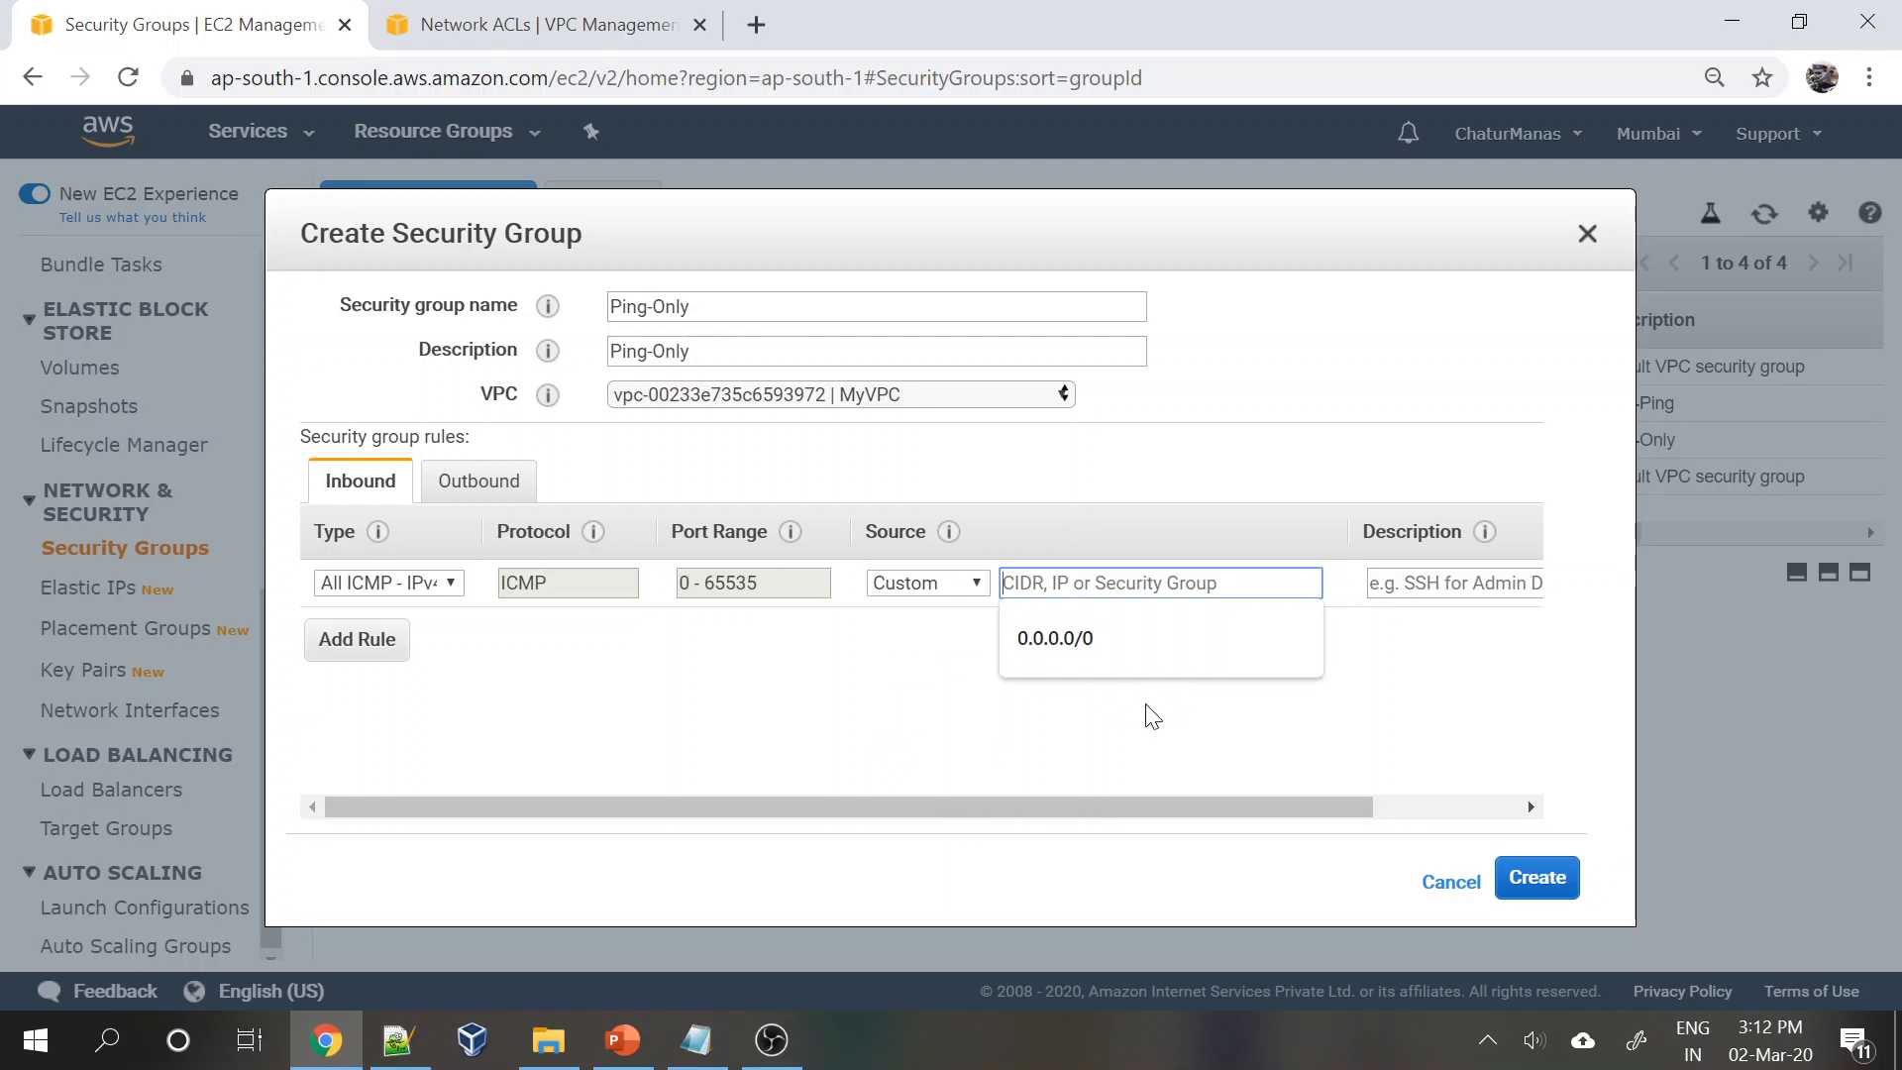
click(910, 694)
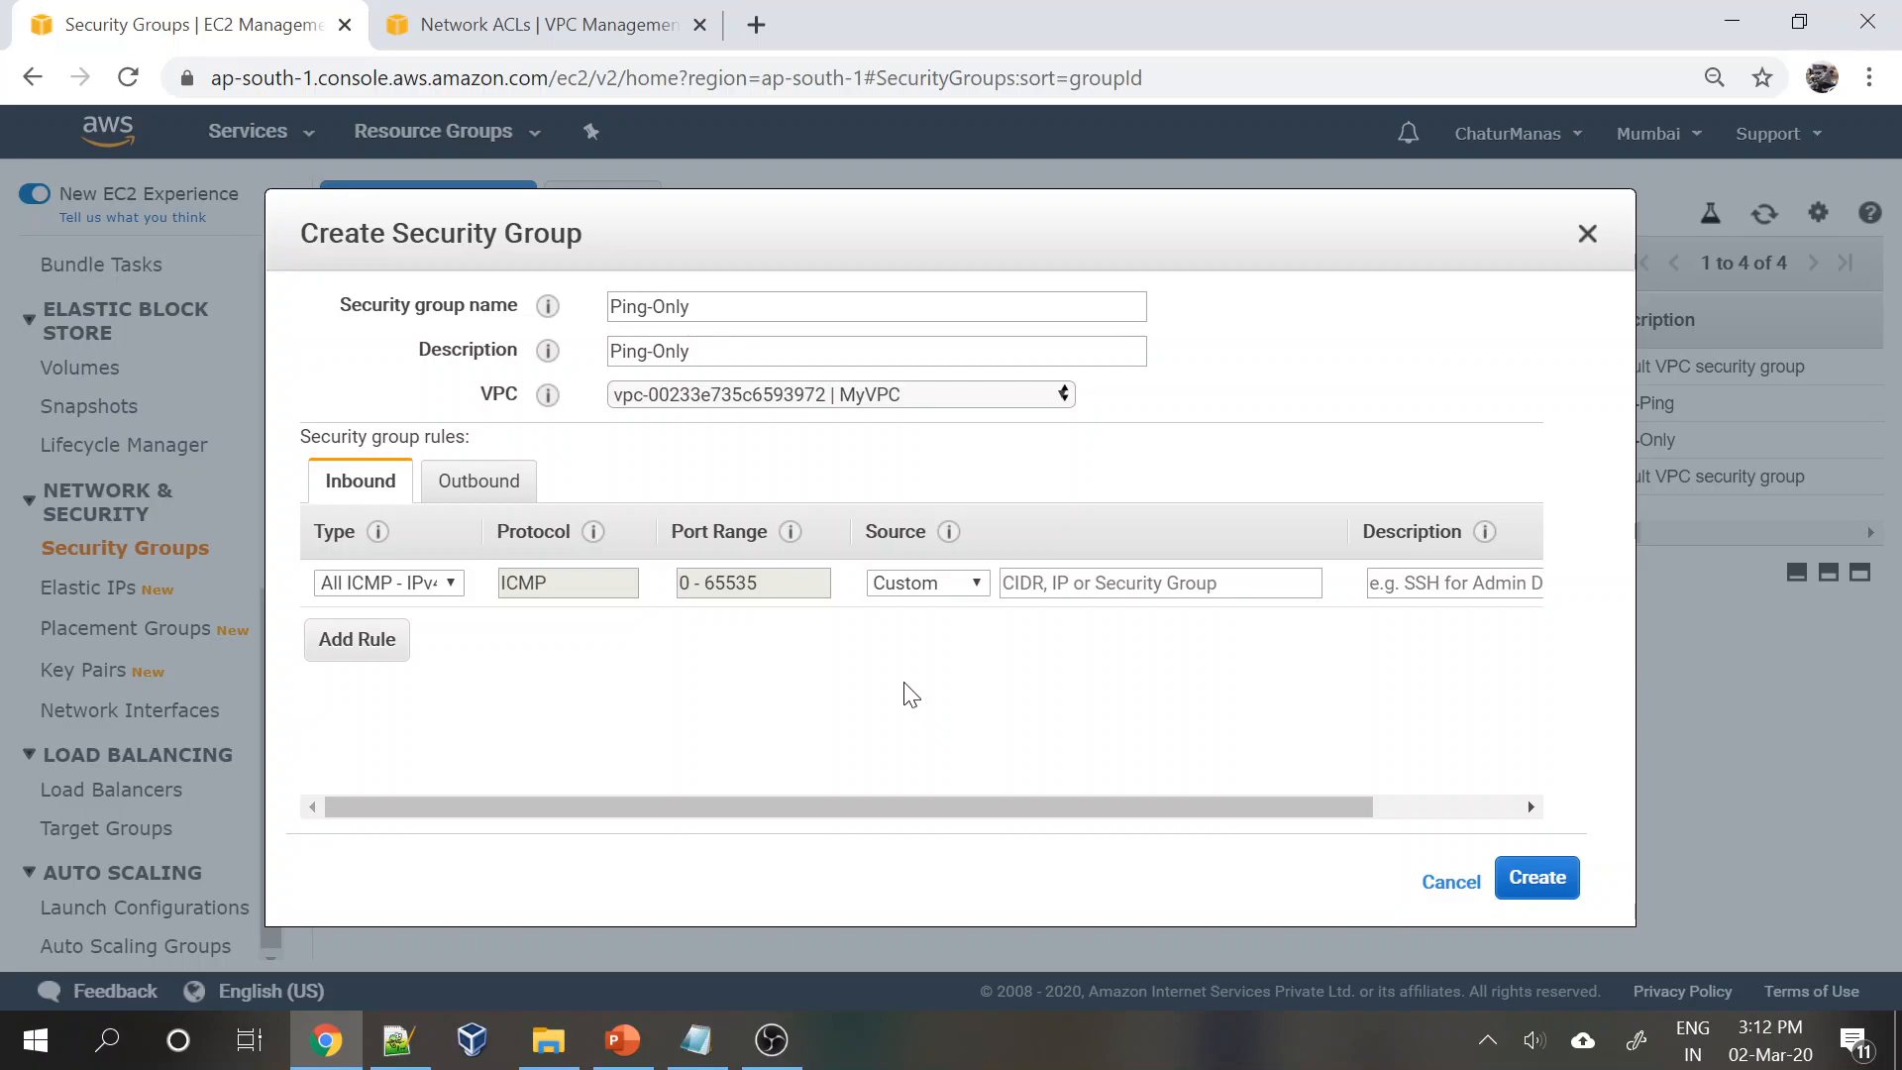
click(1052, 598)
click(973, 582)
click(931, 673)
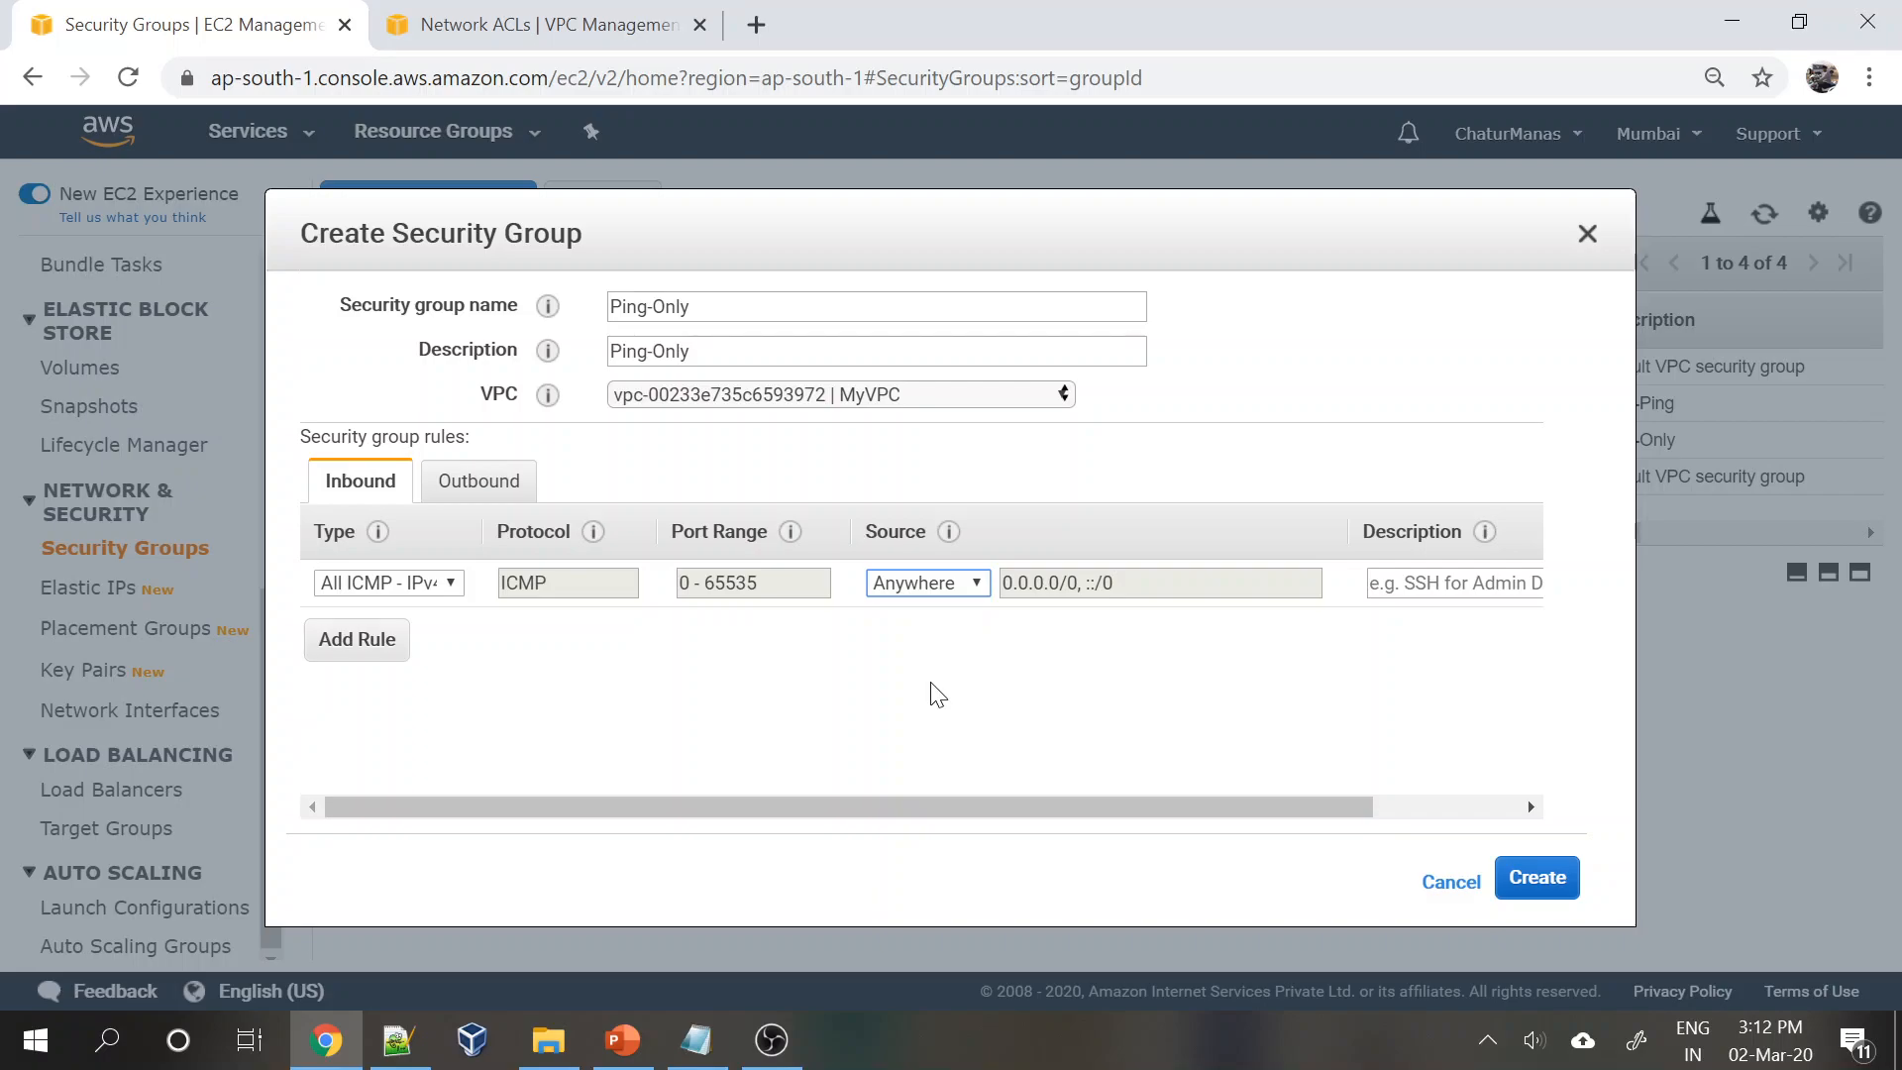
- Create the Ping-Only security group with the ICMP rule's source kept at Anywhere, and display the new group's inbound rules
click(971, 584)
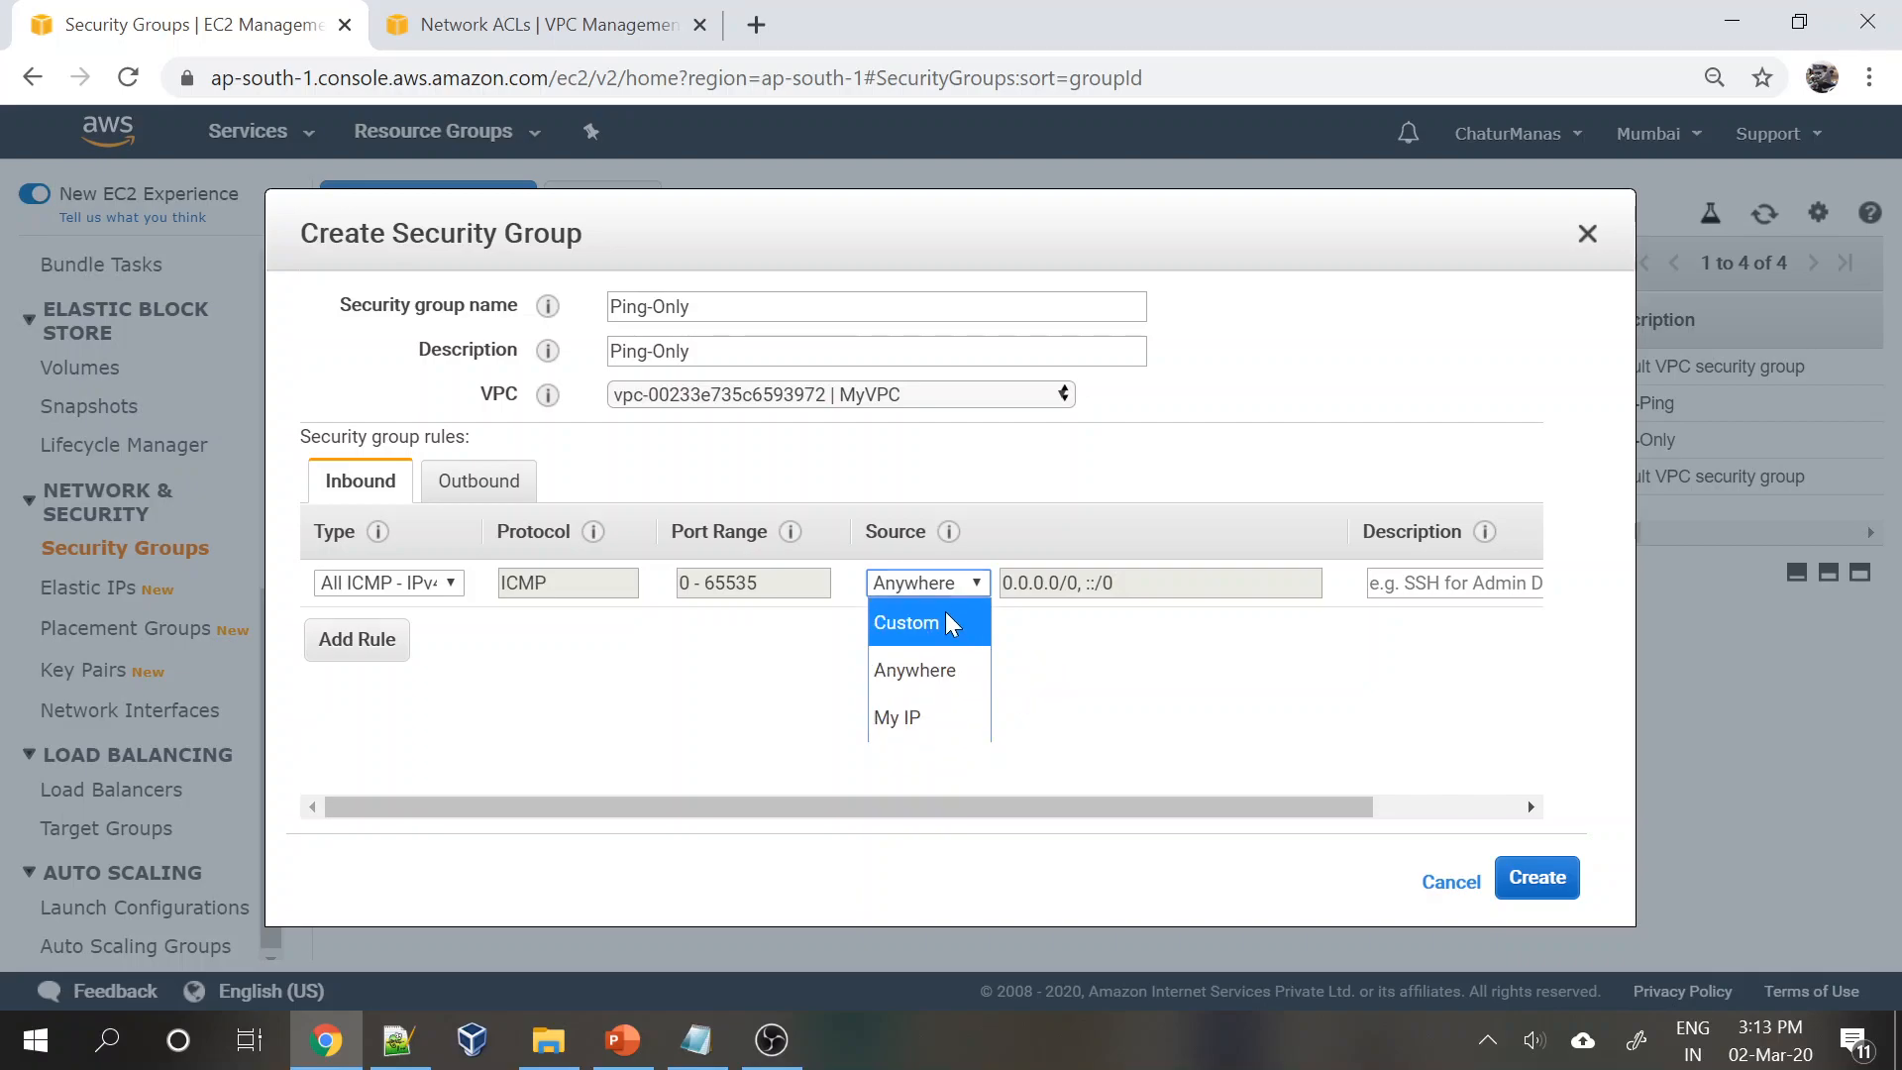
click(953, 669)
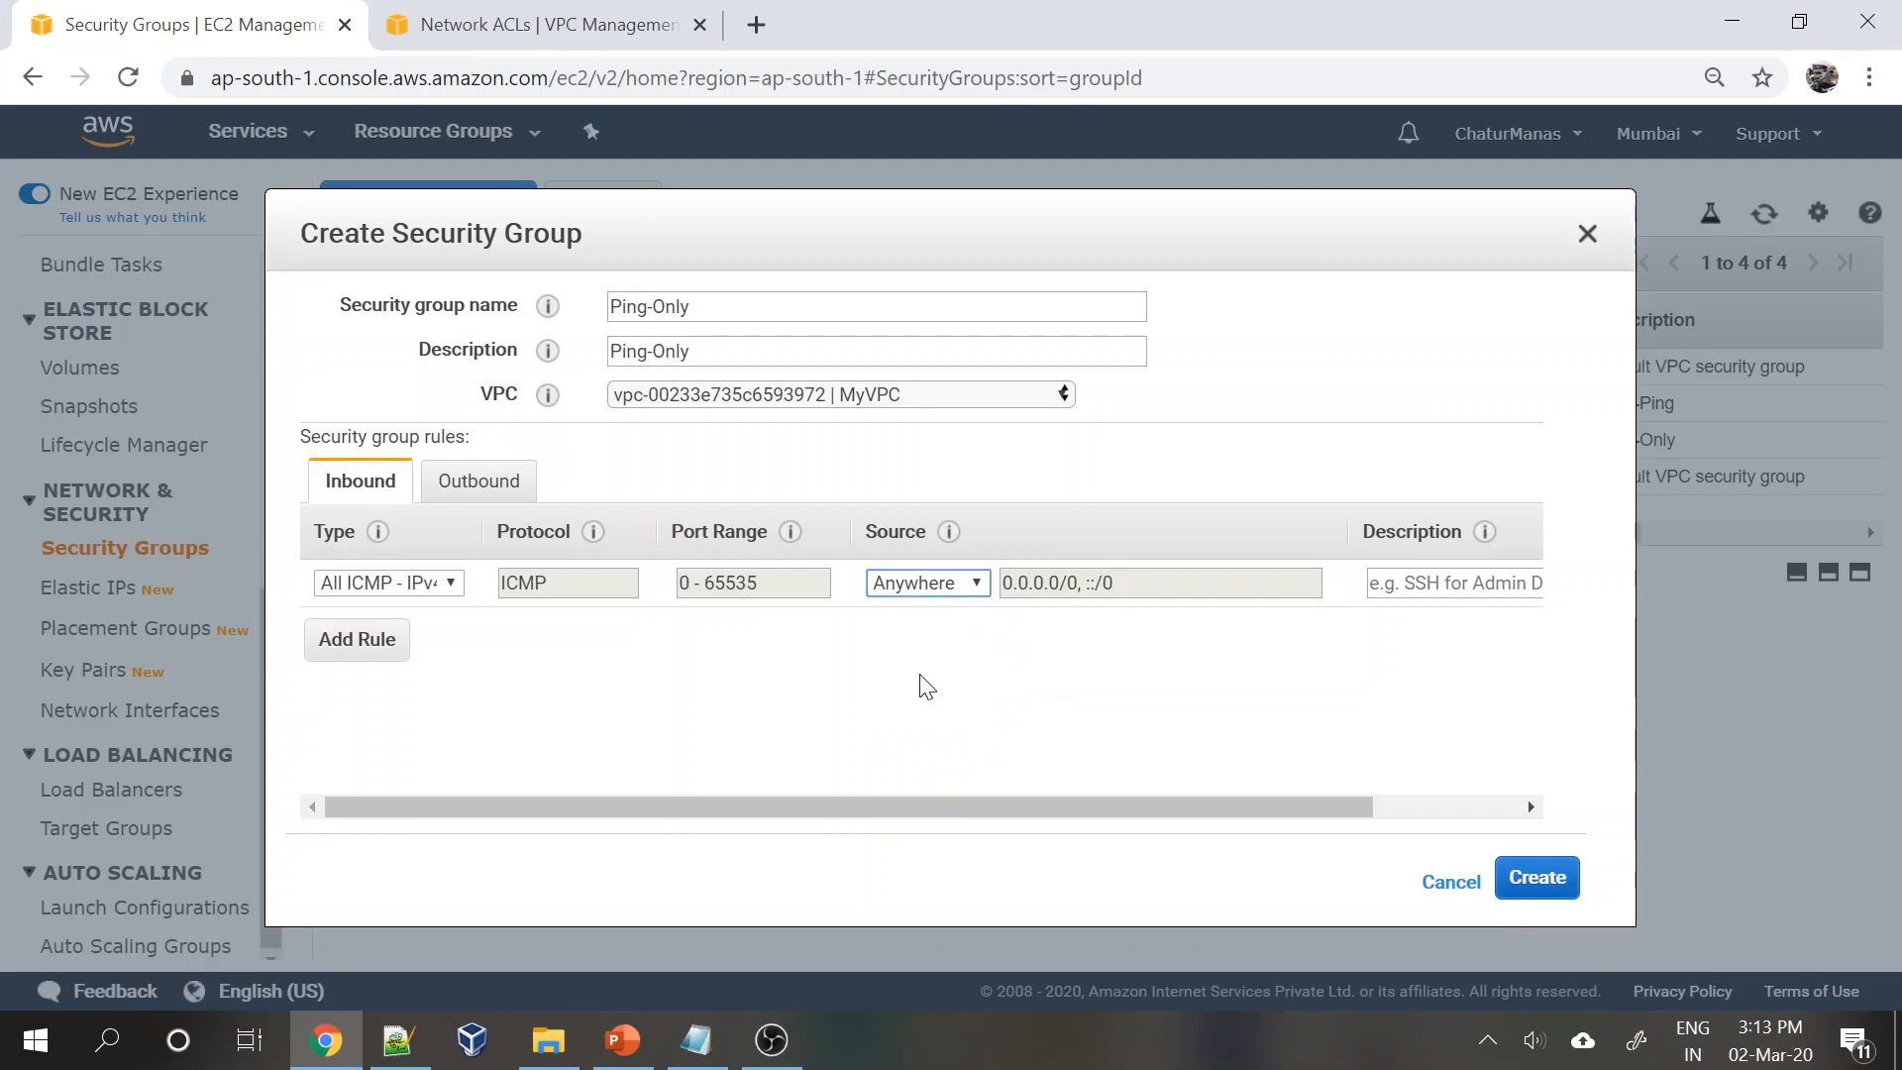
drag(1298, 805, 861, 789)
click(1568, 877)
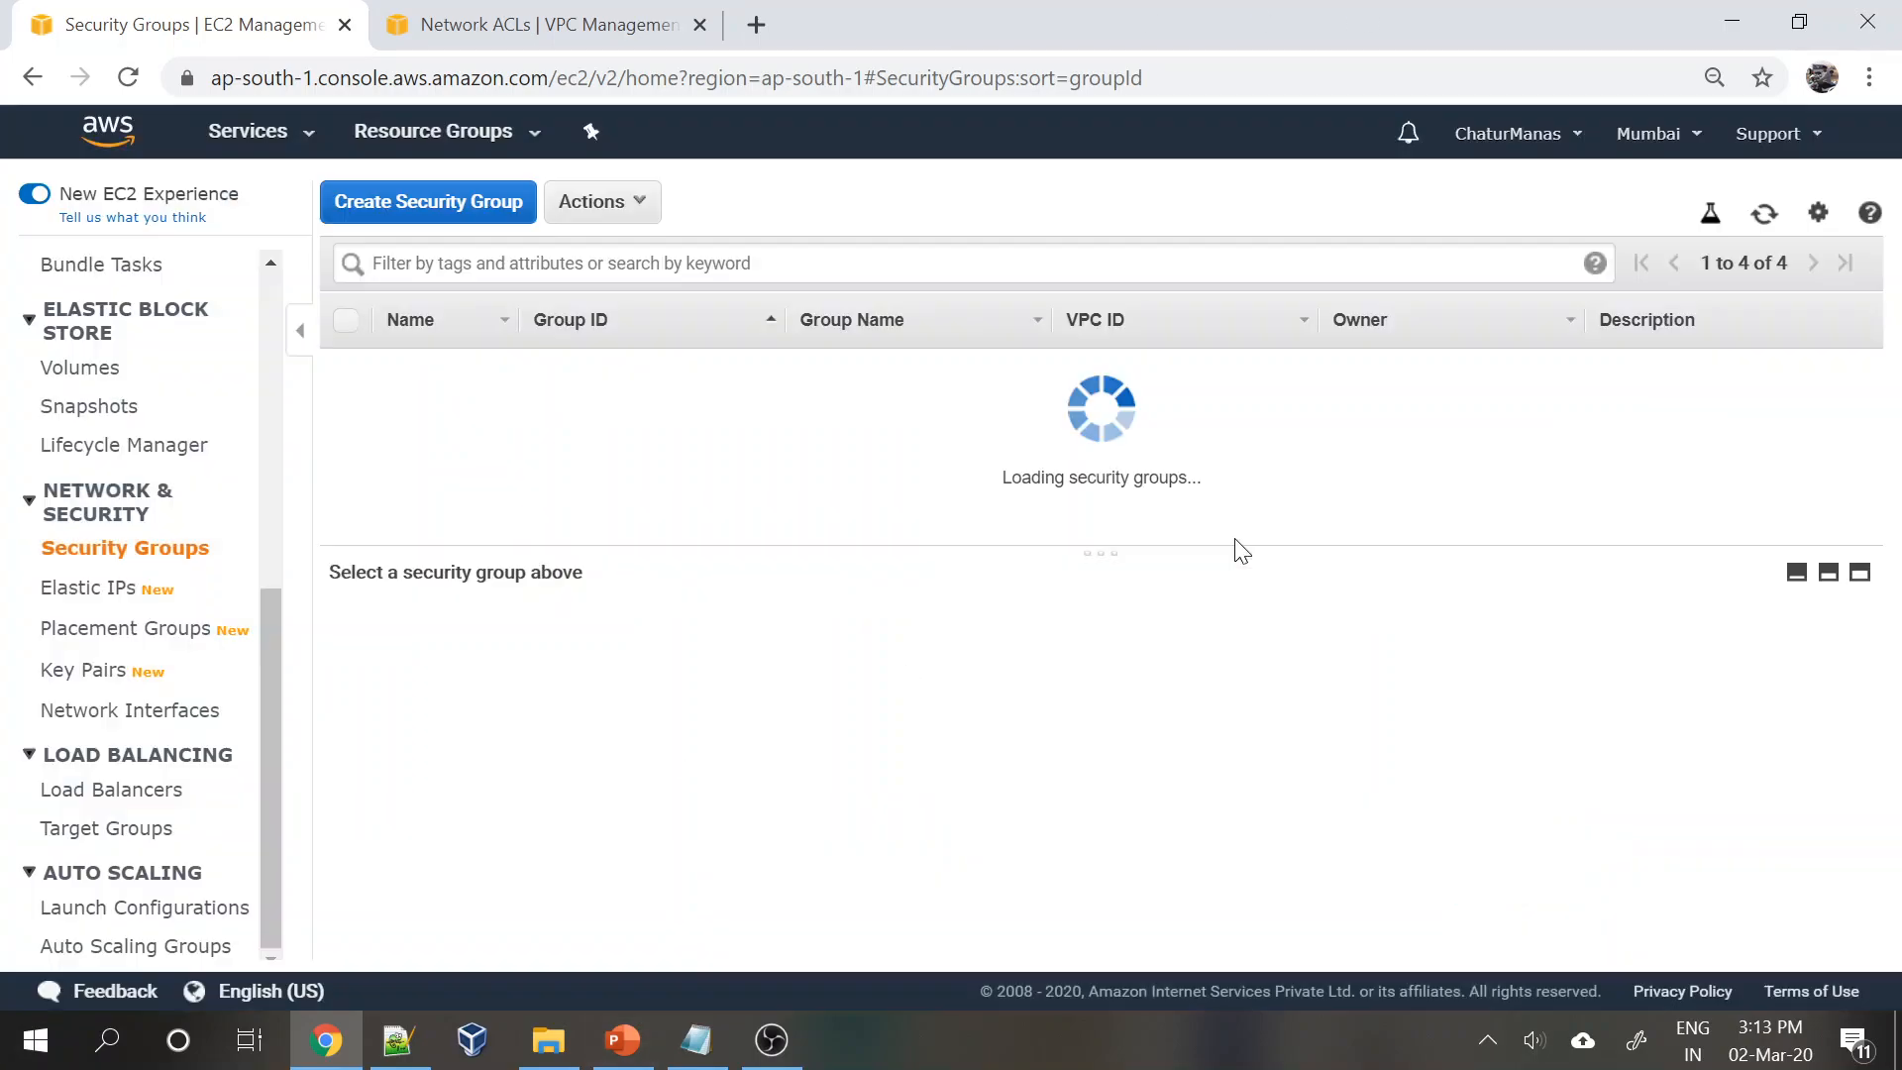
drag(1080, 541, 1093, 618)
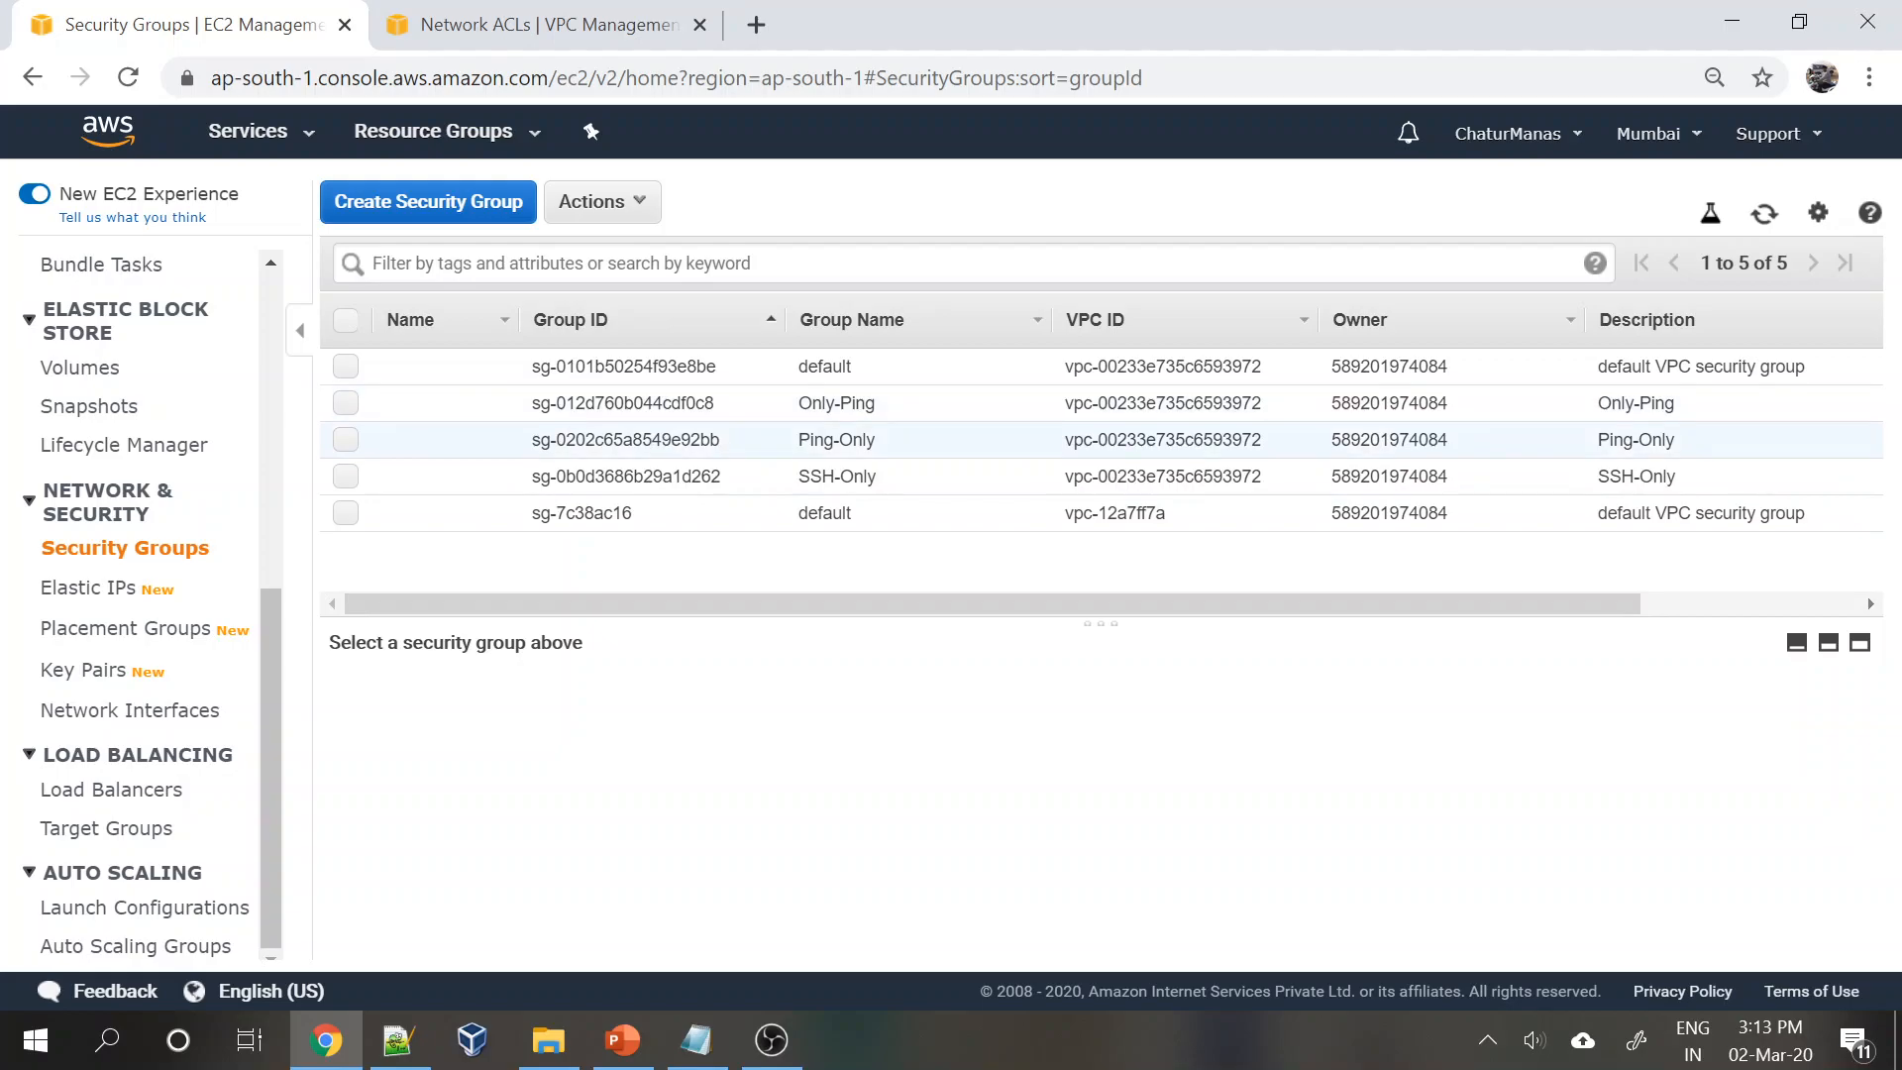
click(1090, 439)
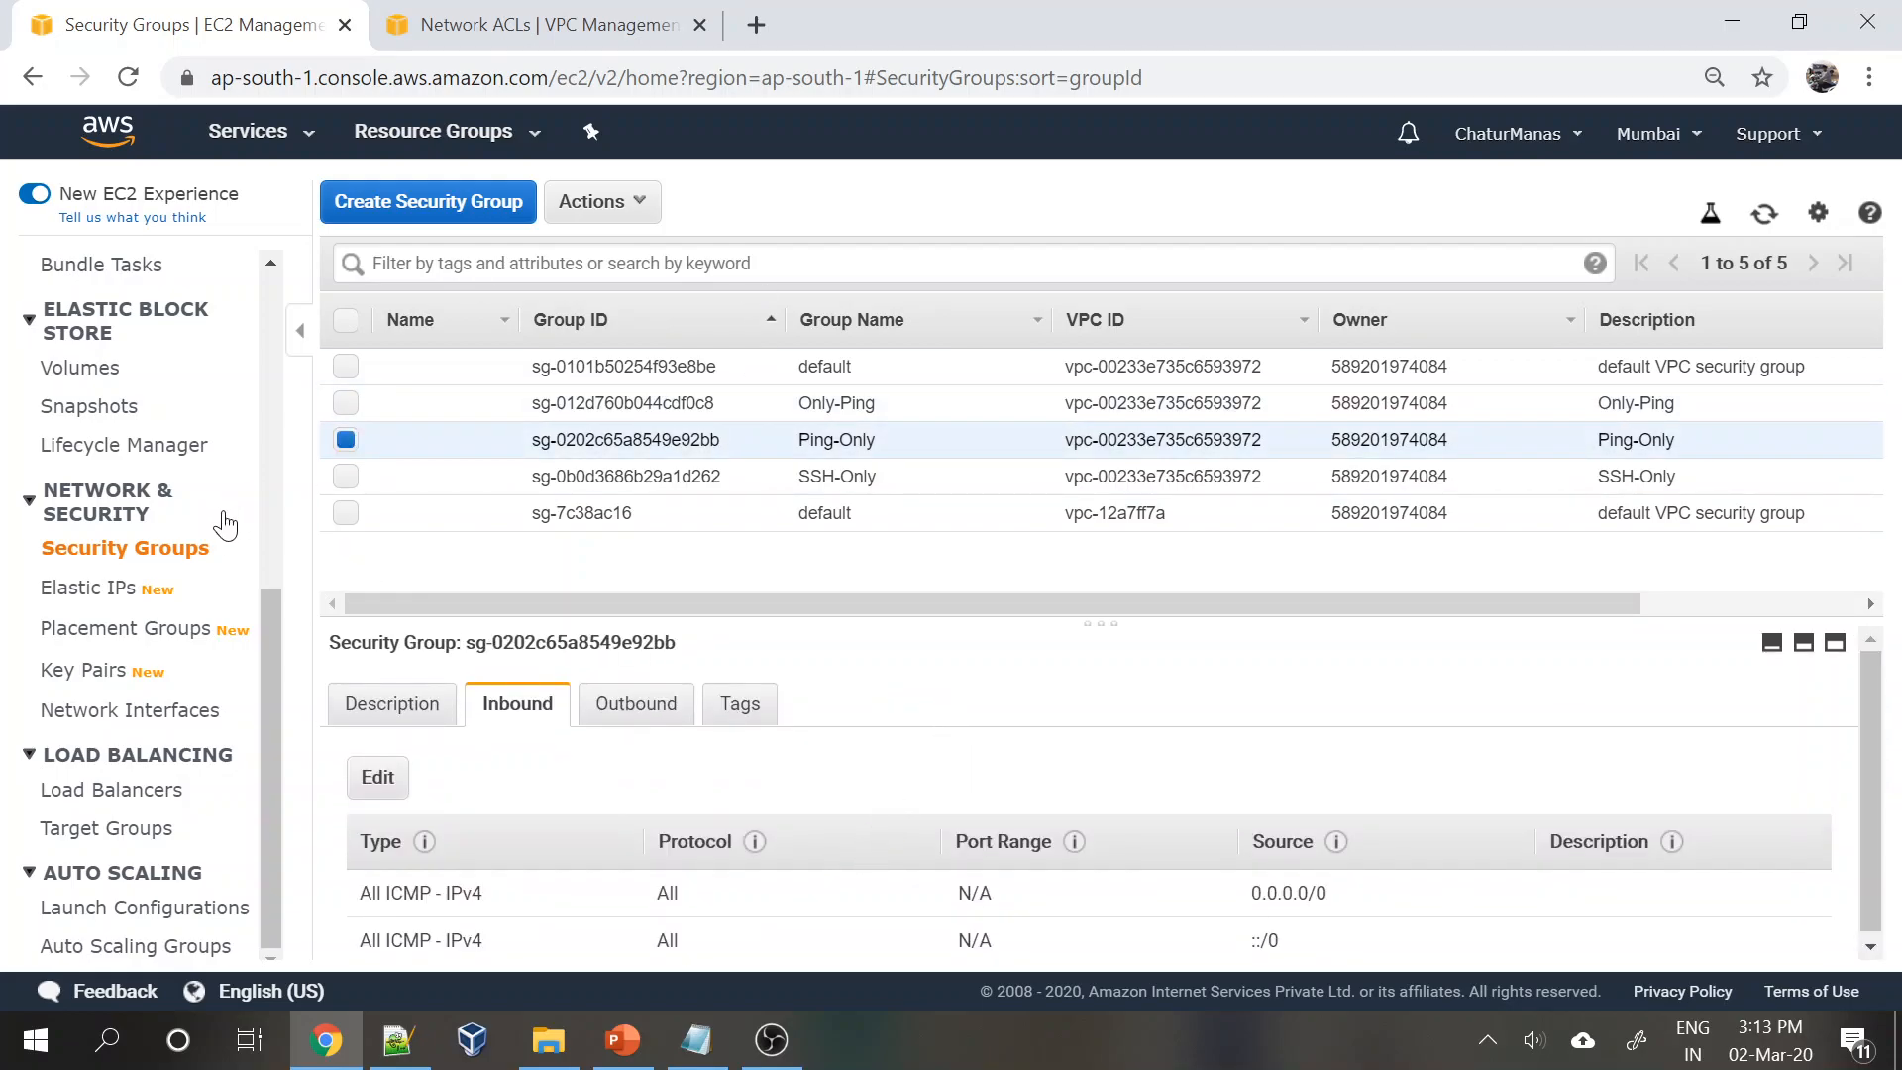
- Open the EC2 instances list and copy the IPv4 public IP of the Public-1 instance
drag(276, 663, 295, 342)
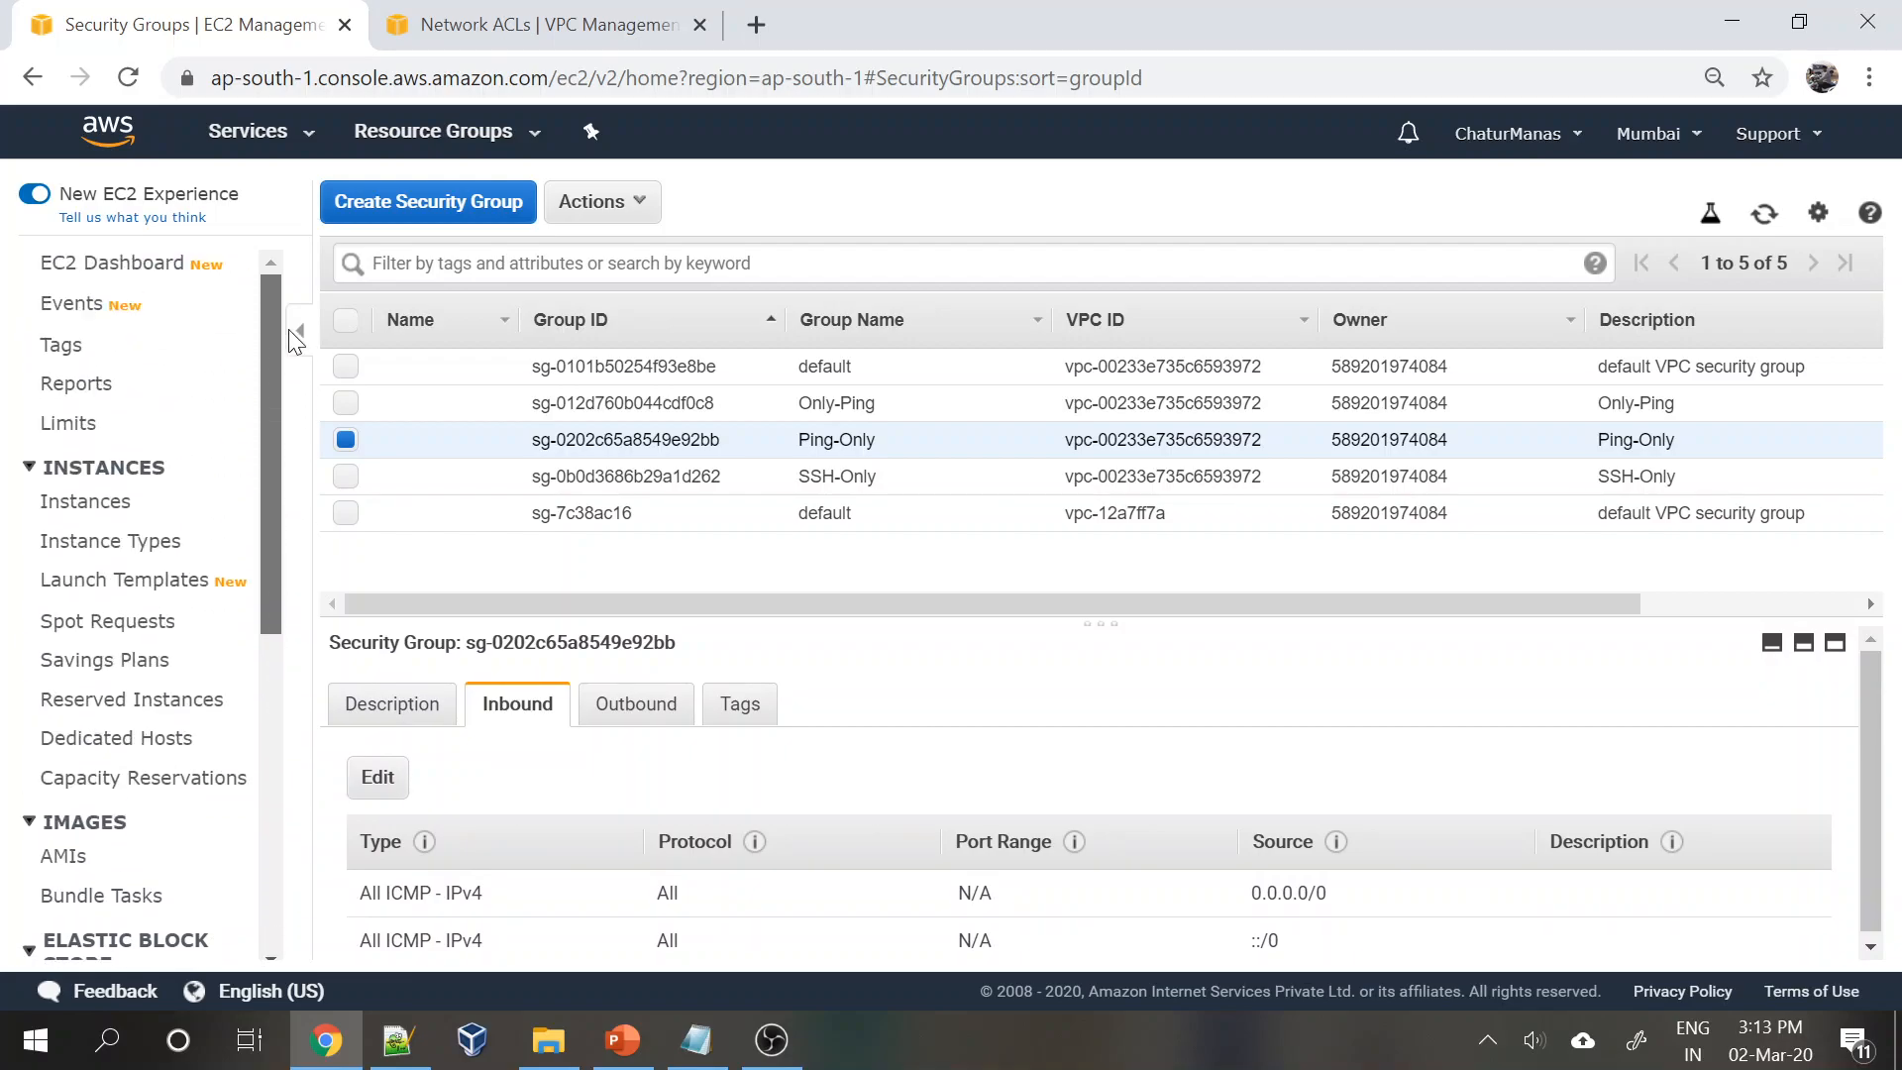
click(129, 503)
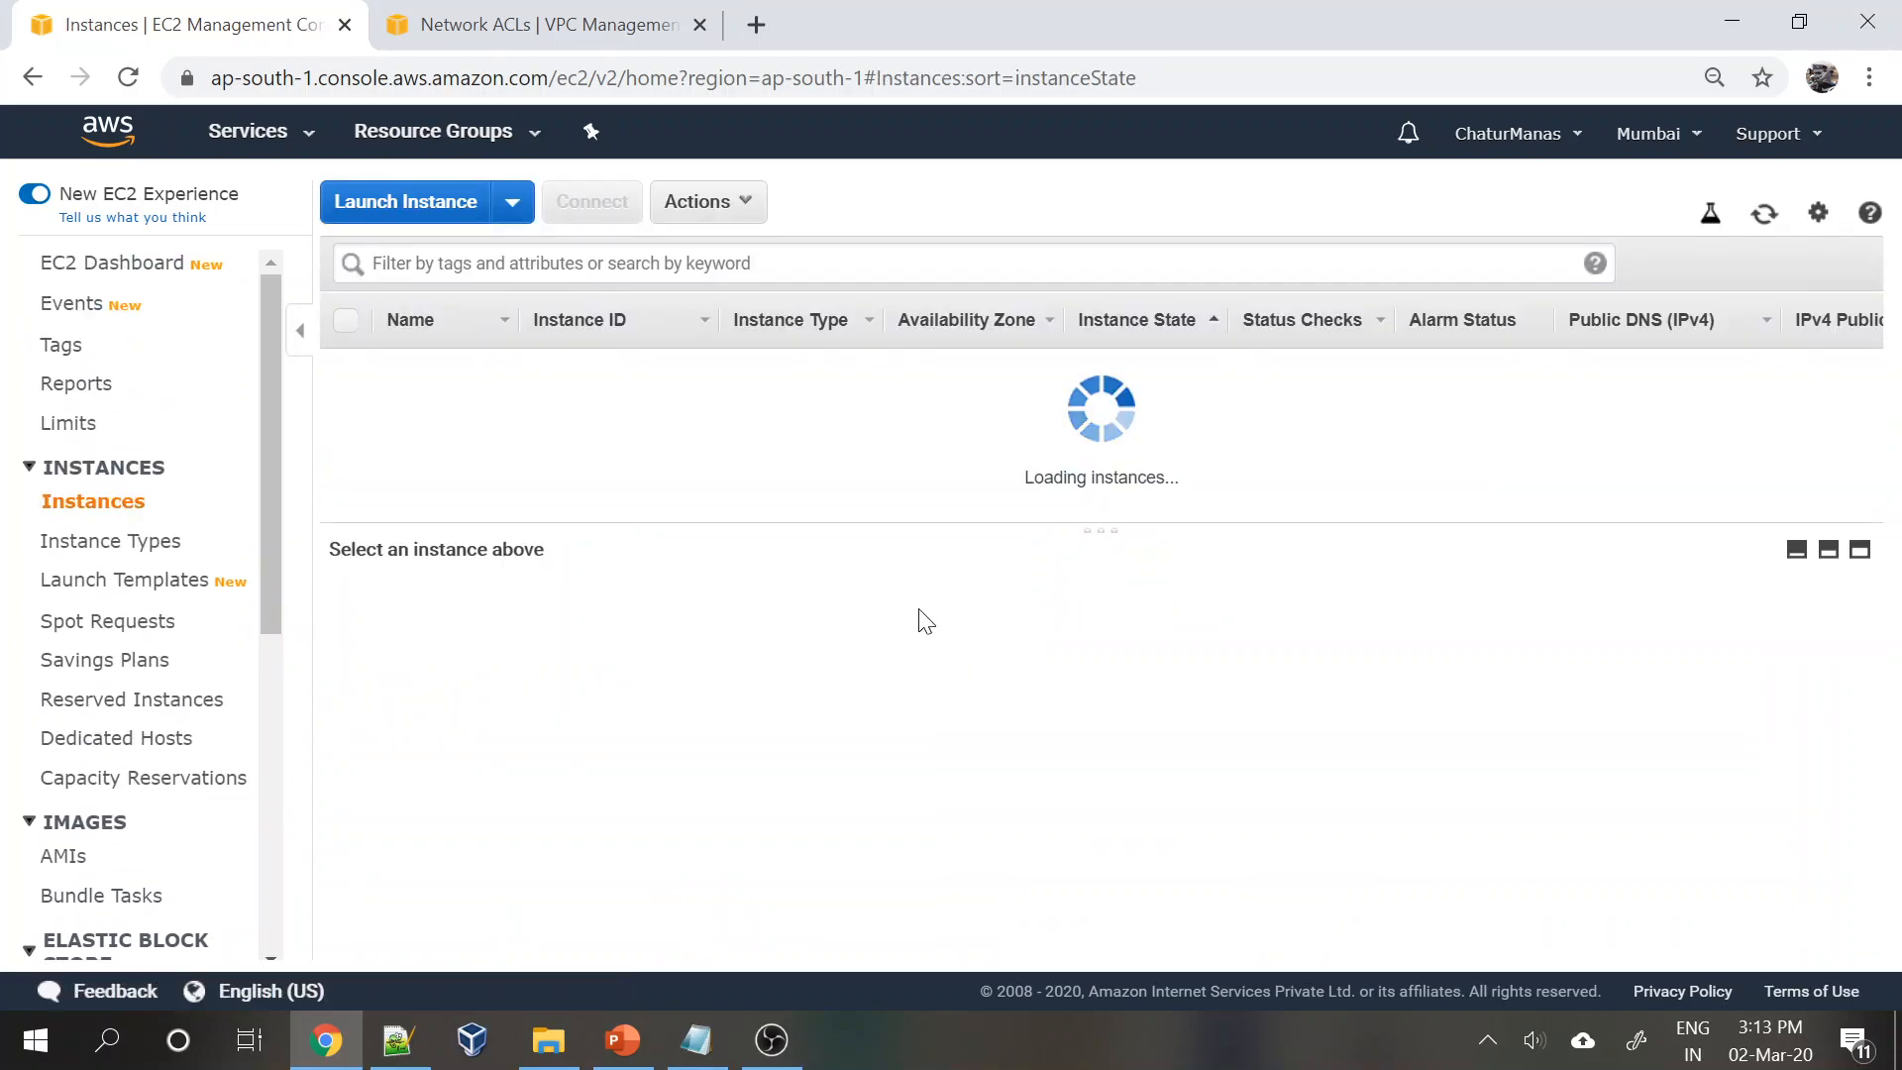
click(436, 439)
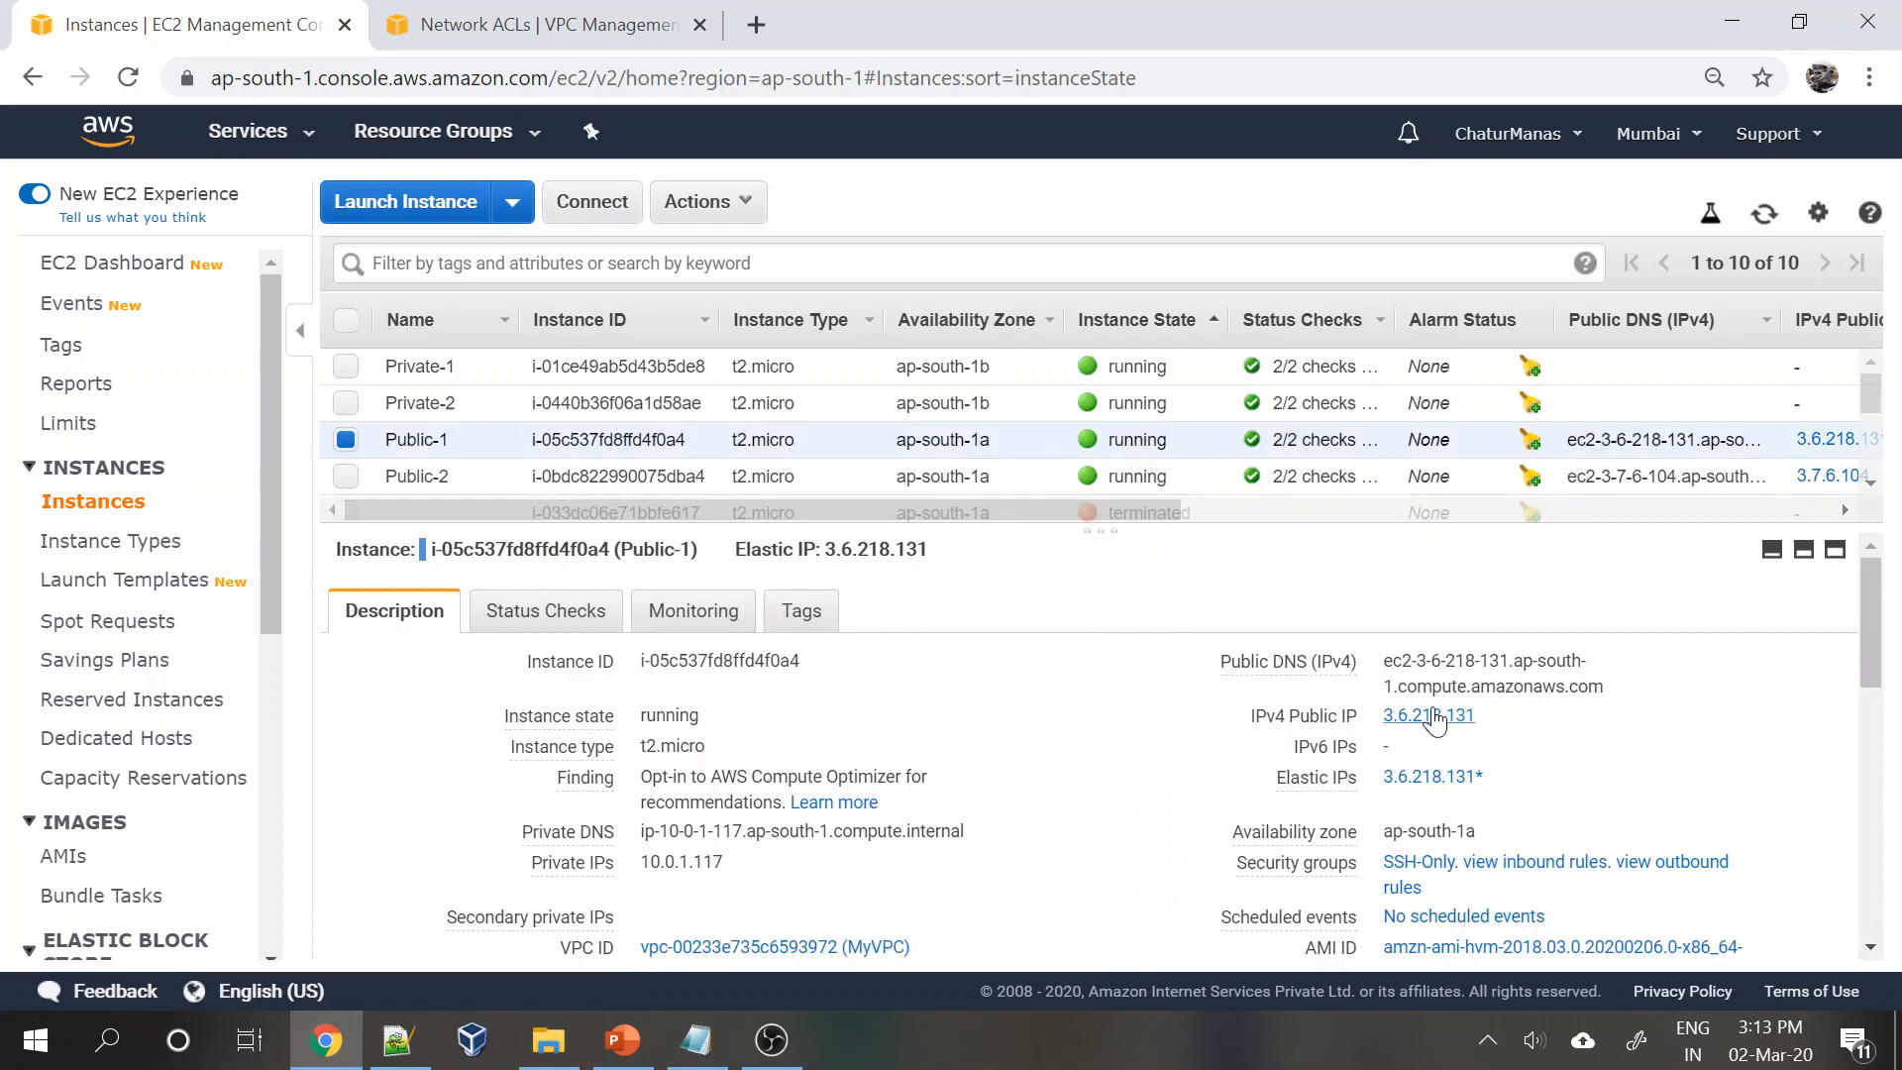
click(1497, 714)
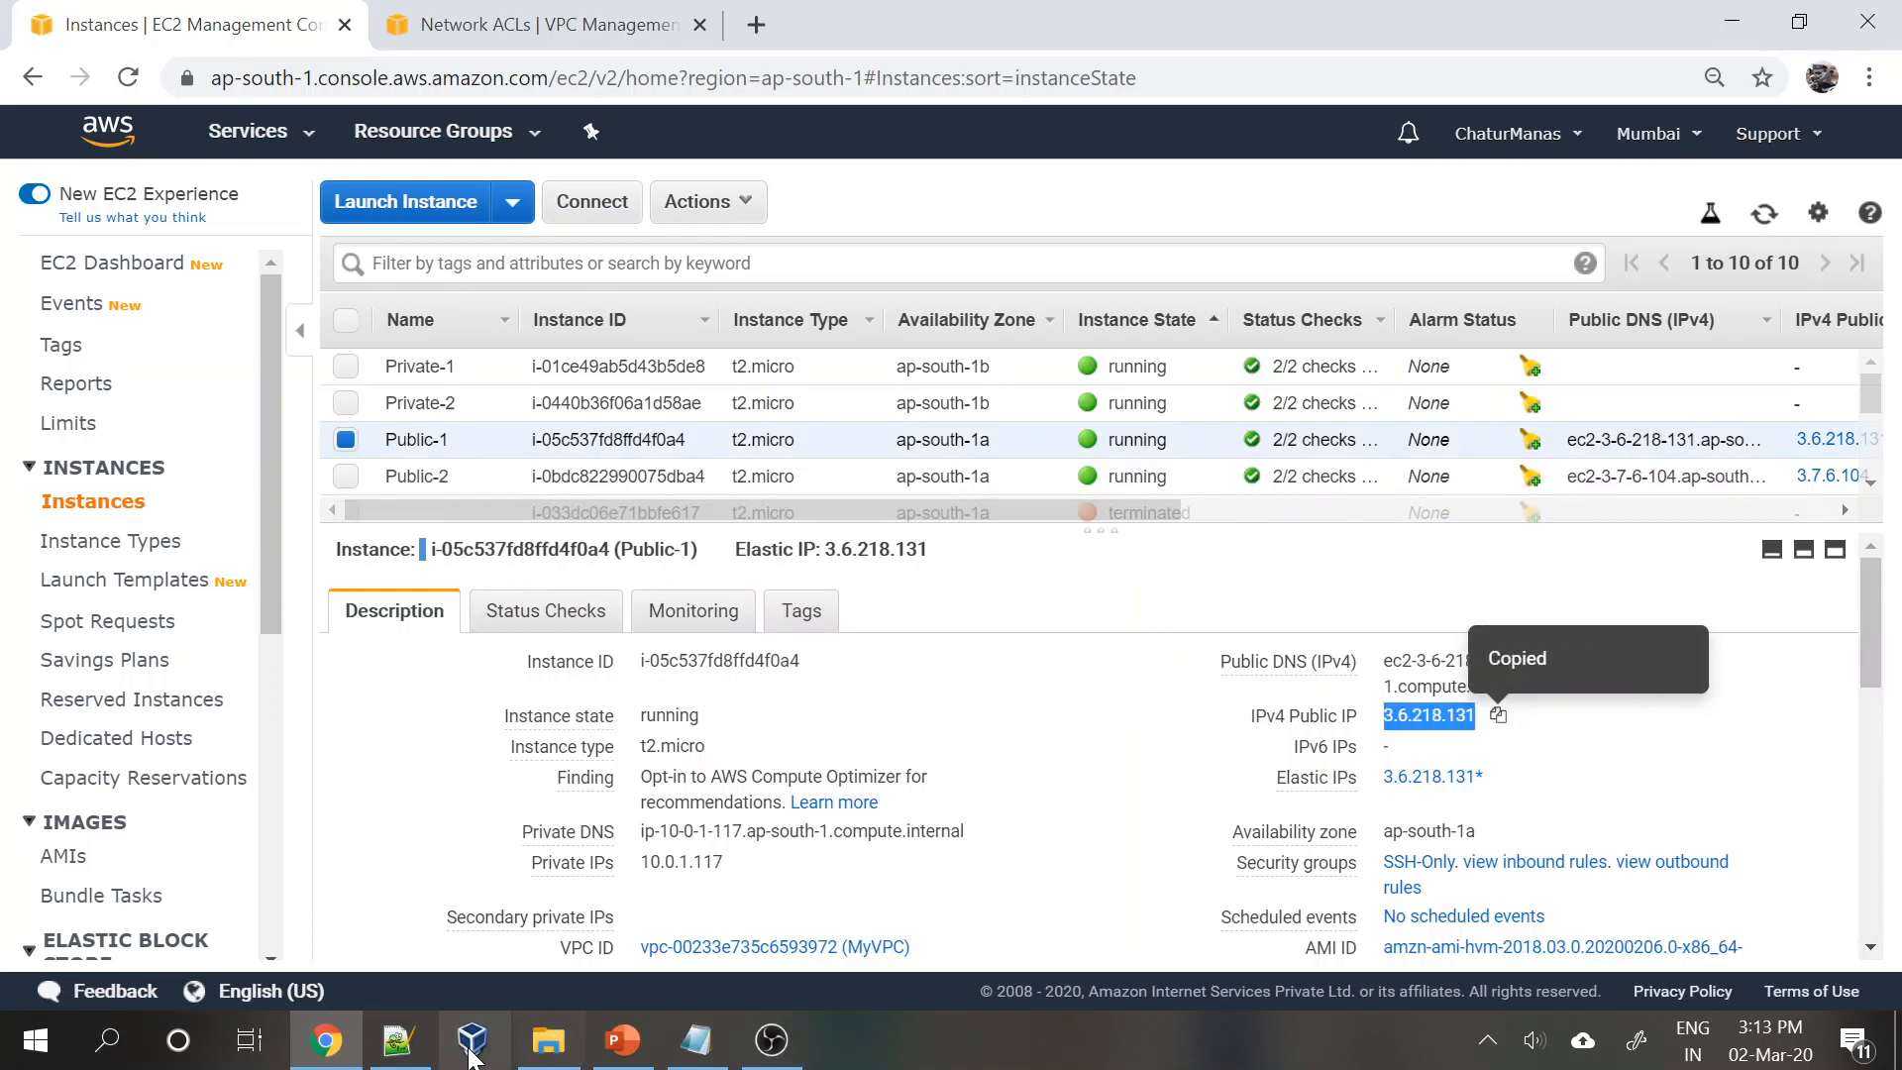
- Launch PuTTY from the VPC-Demo folder and load the saved AWS session
click(548, 1040)
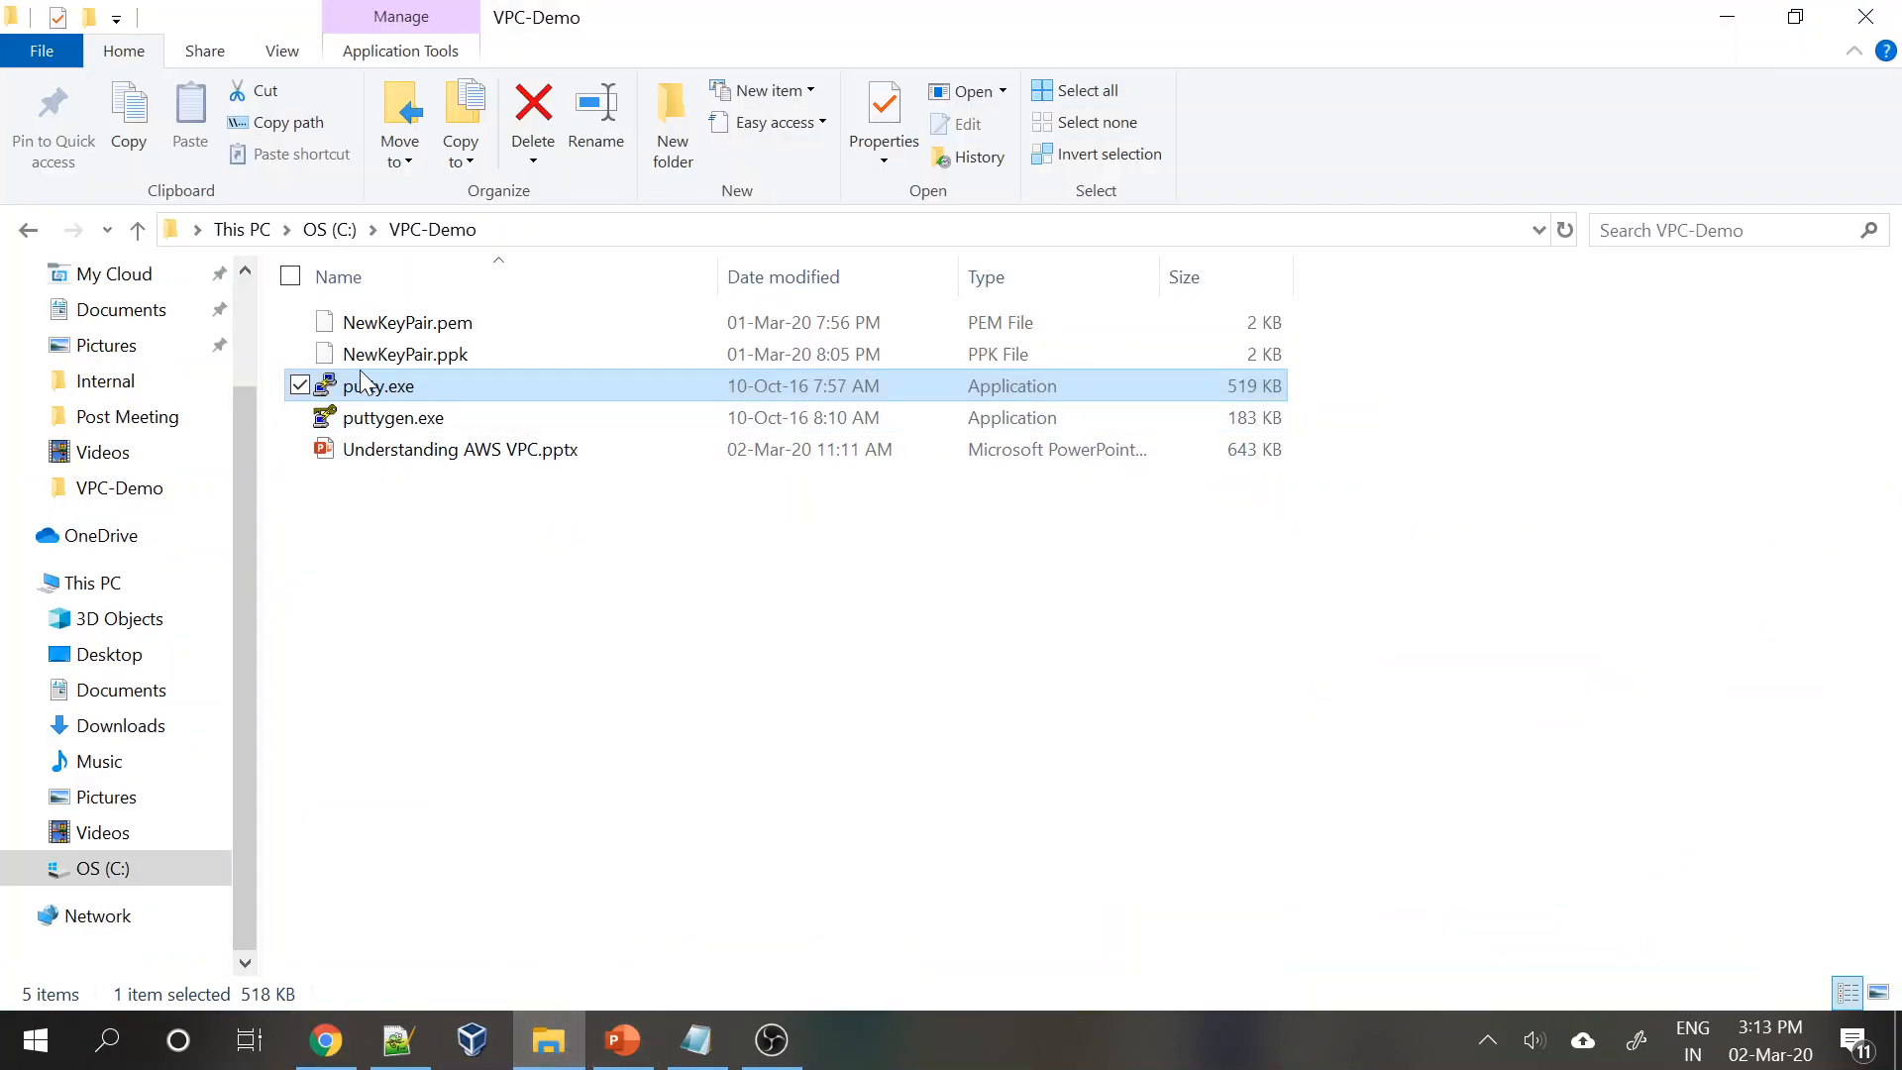
double_click(361, 375)
click(882, 583)
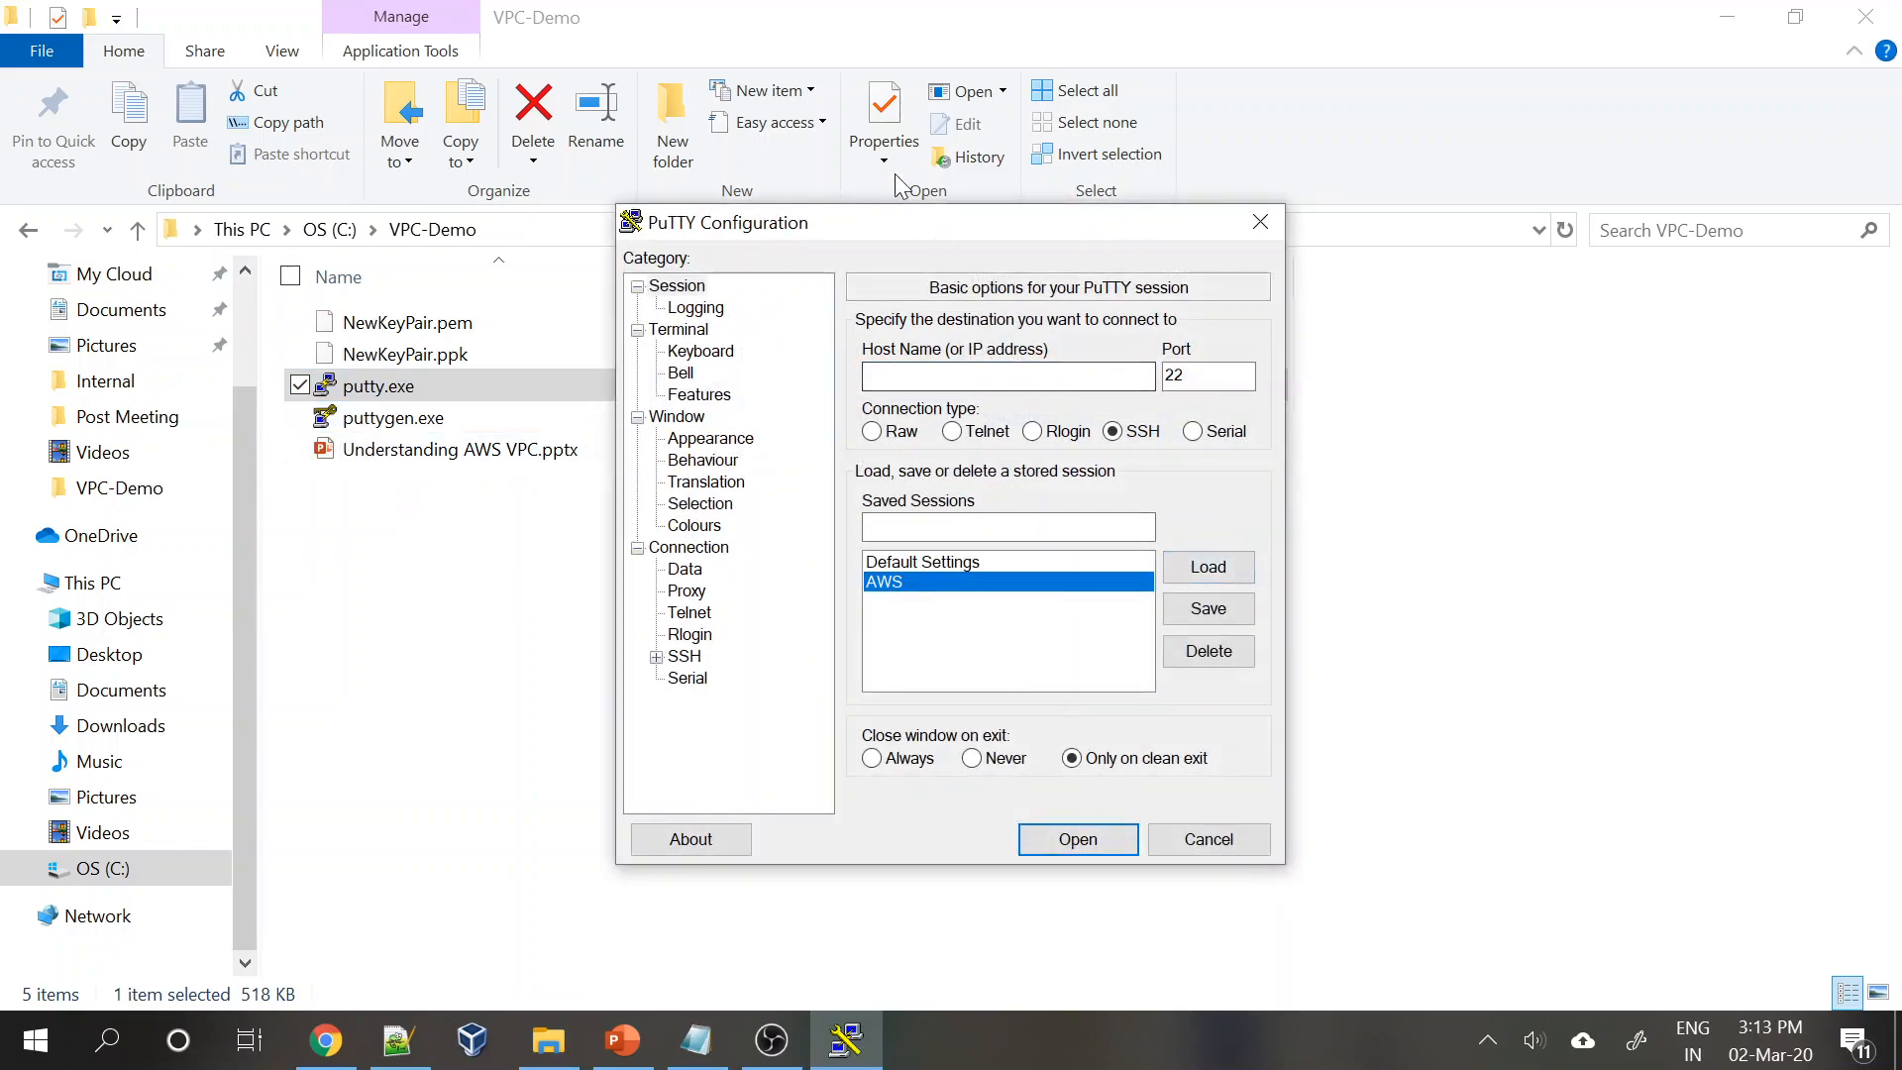
drag(886, 234, 820, 275)
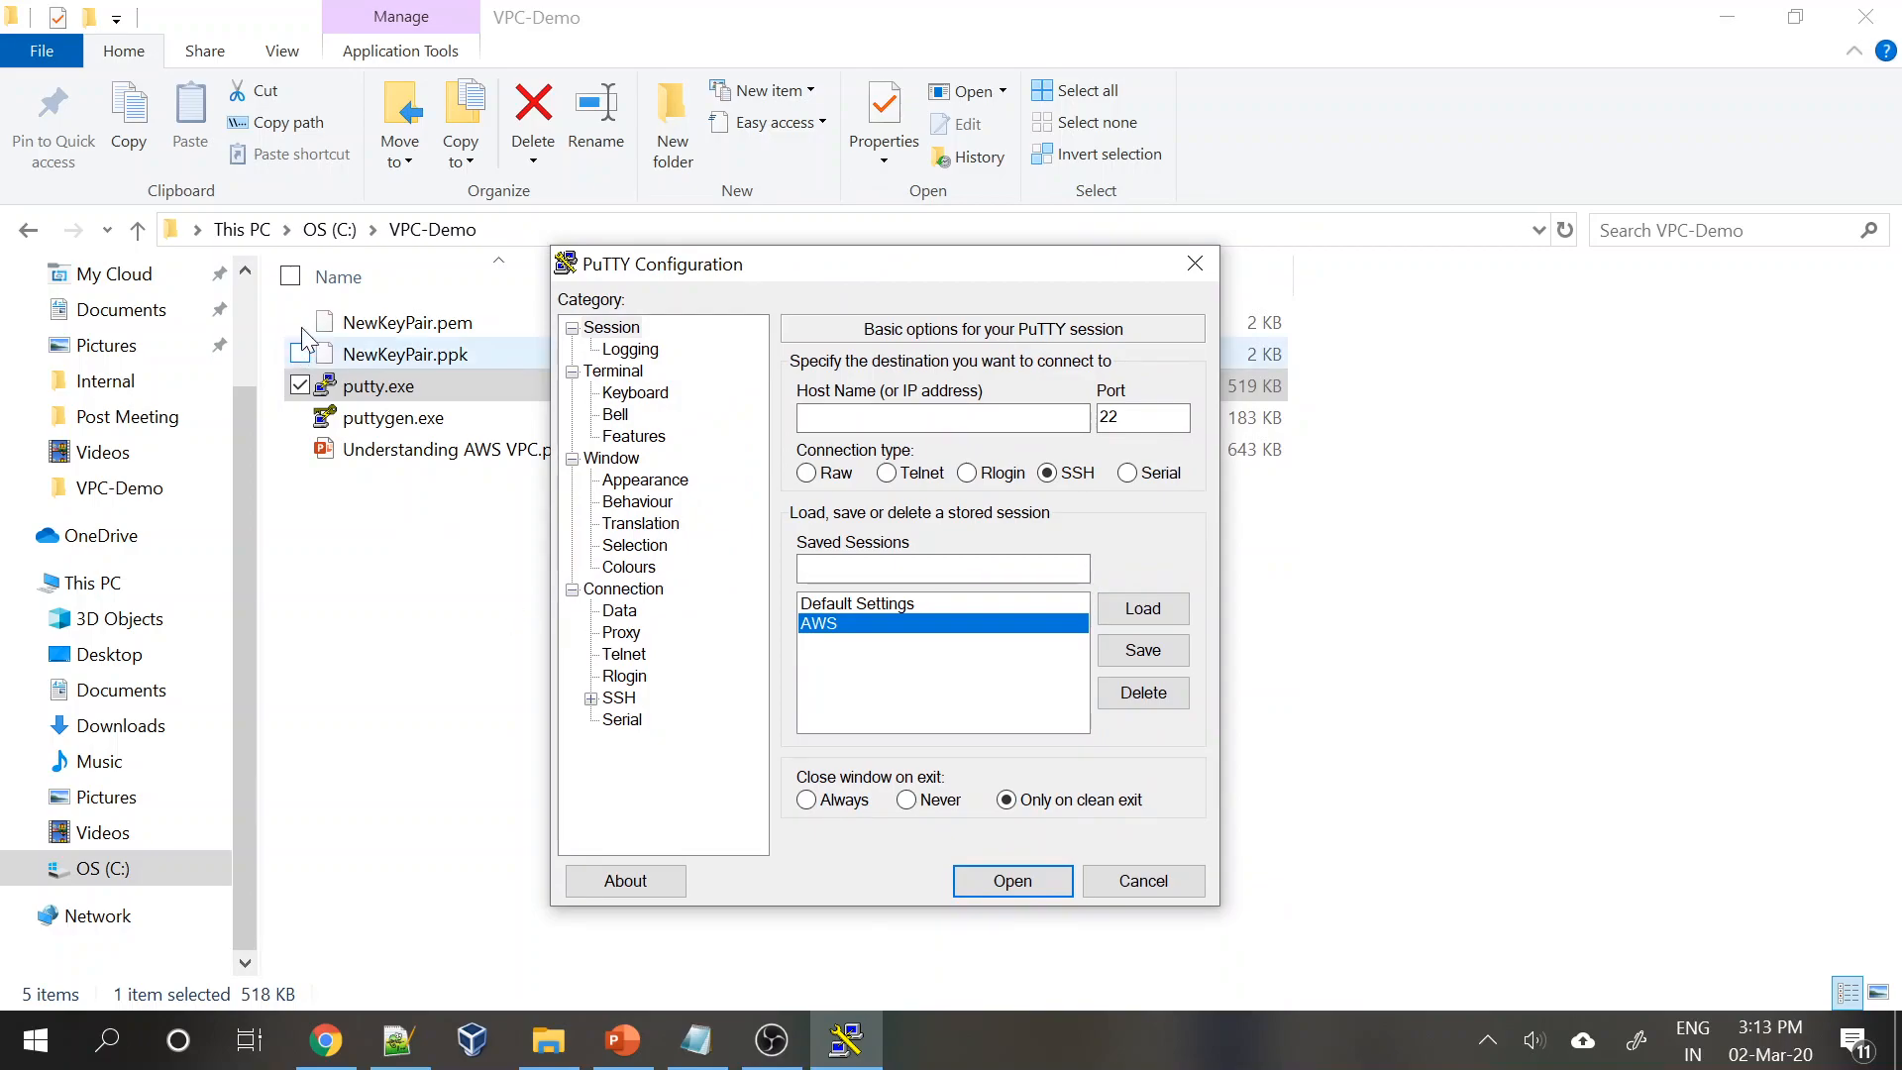
click(1145, 610)
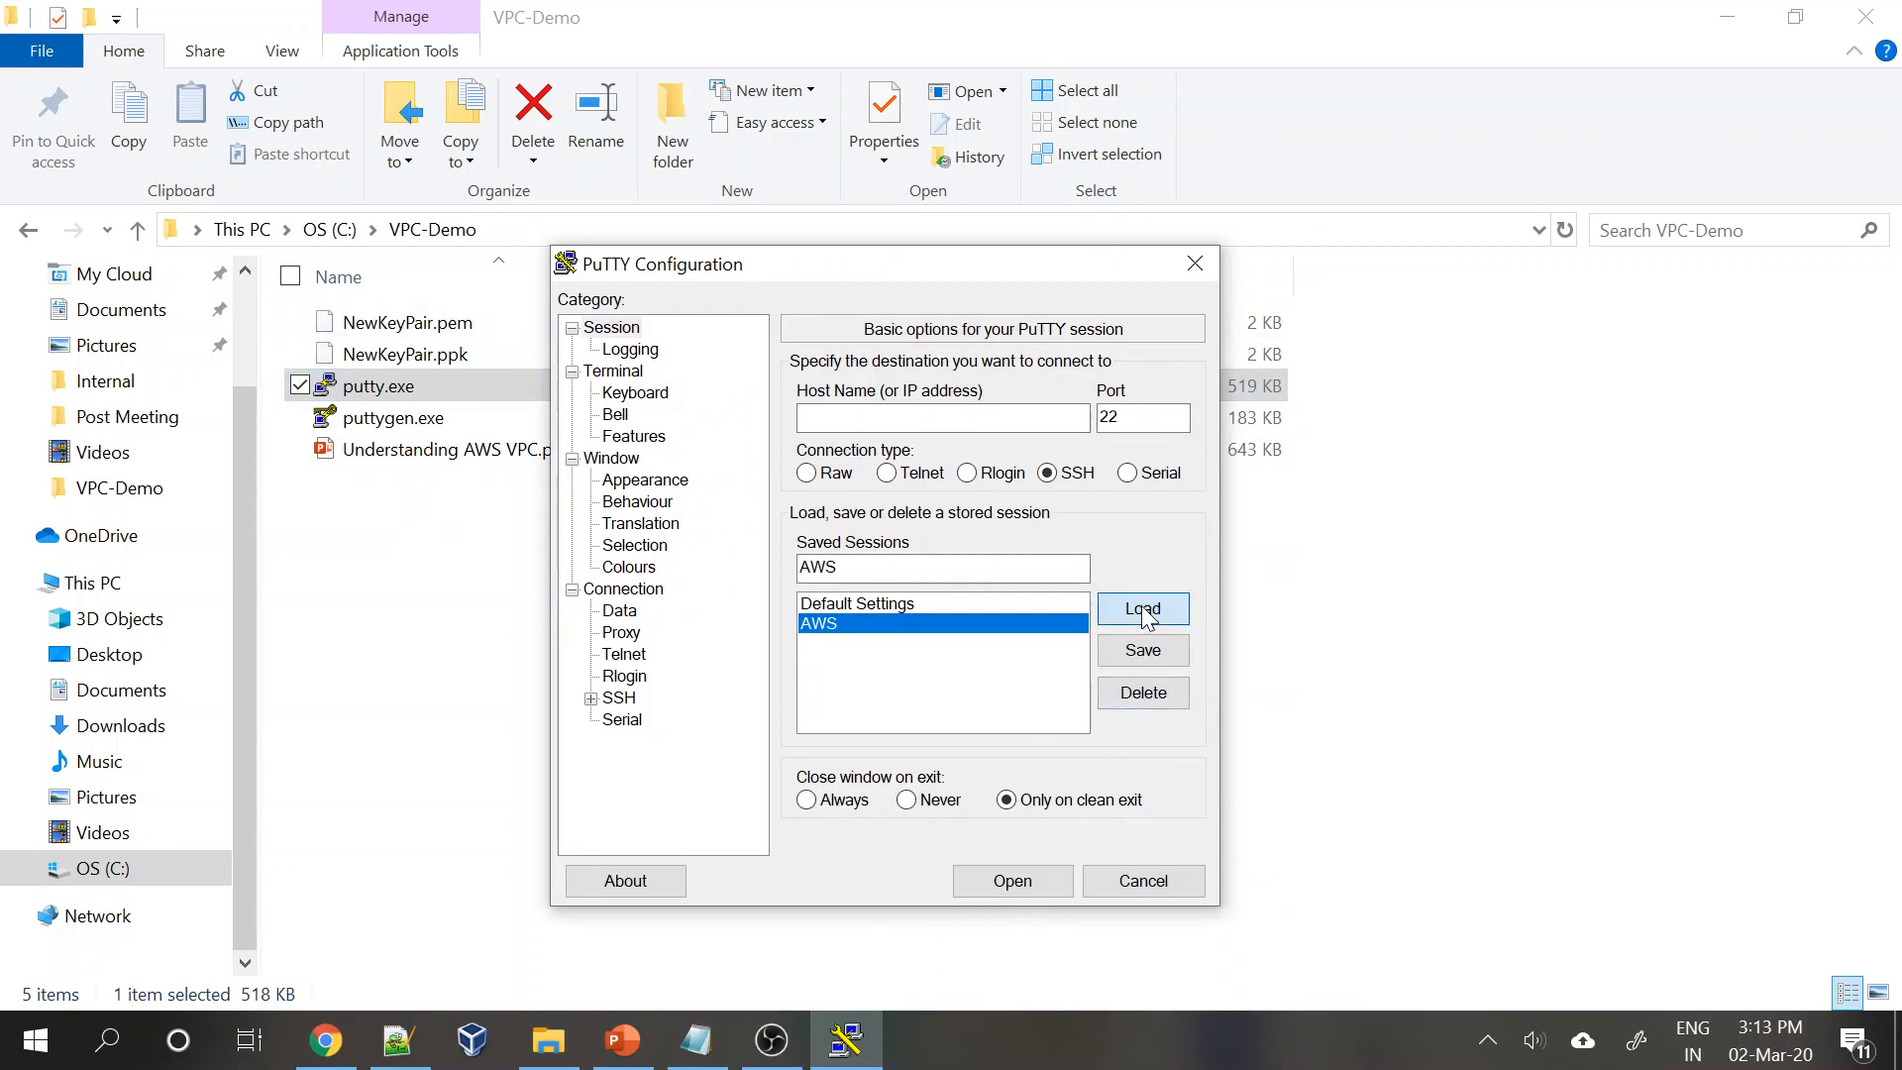
- Open an SSH connection to host 3.6.218.131 on port 22 and accept the server's host key
click(891, 417)
key(ctrl+v)
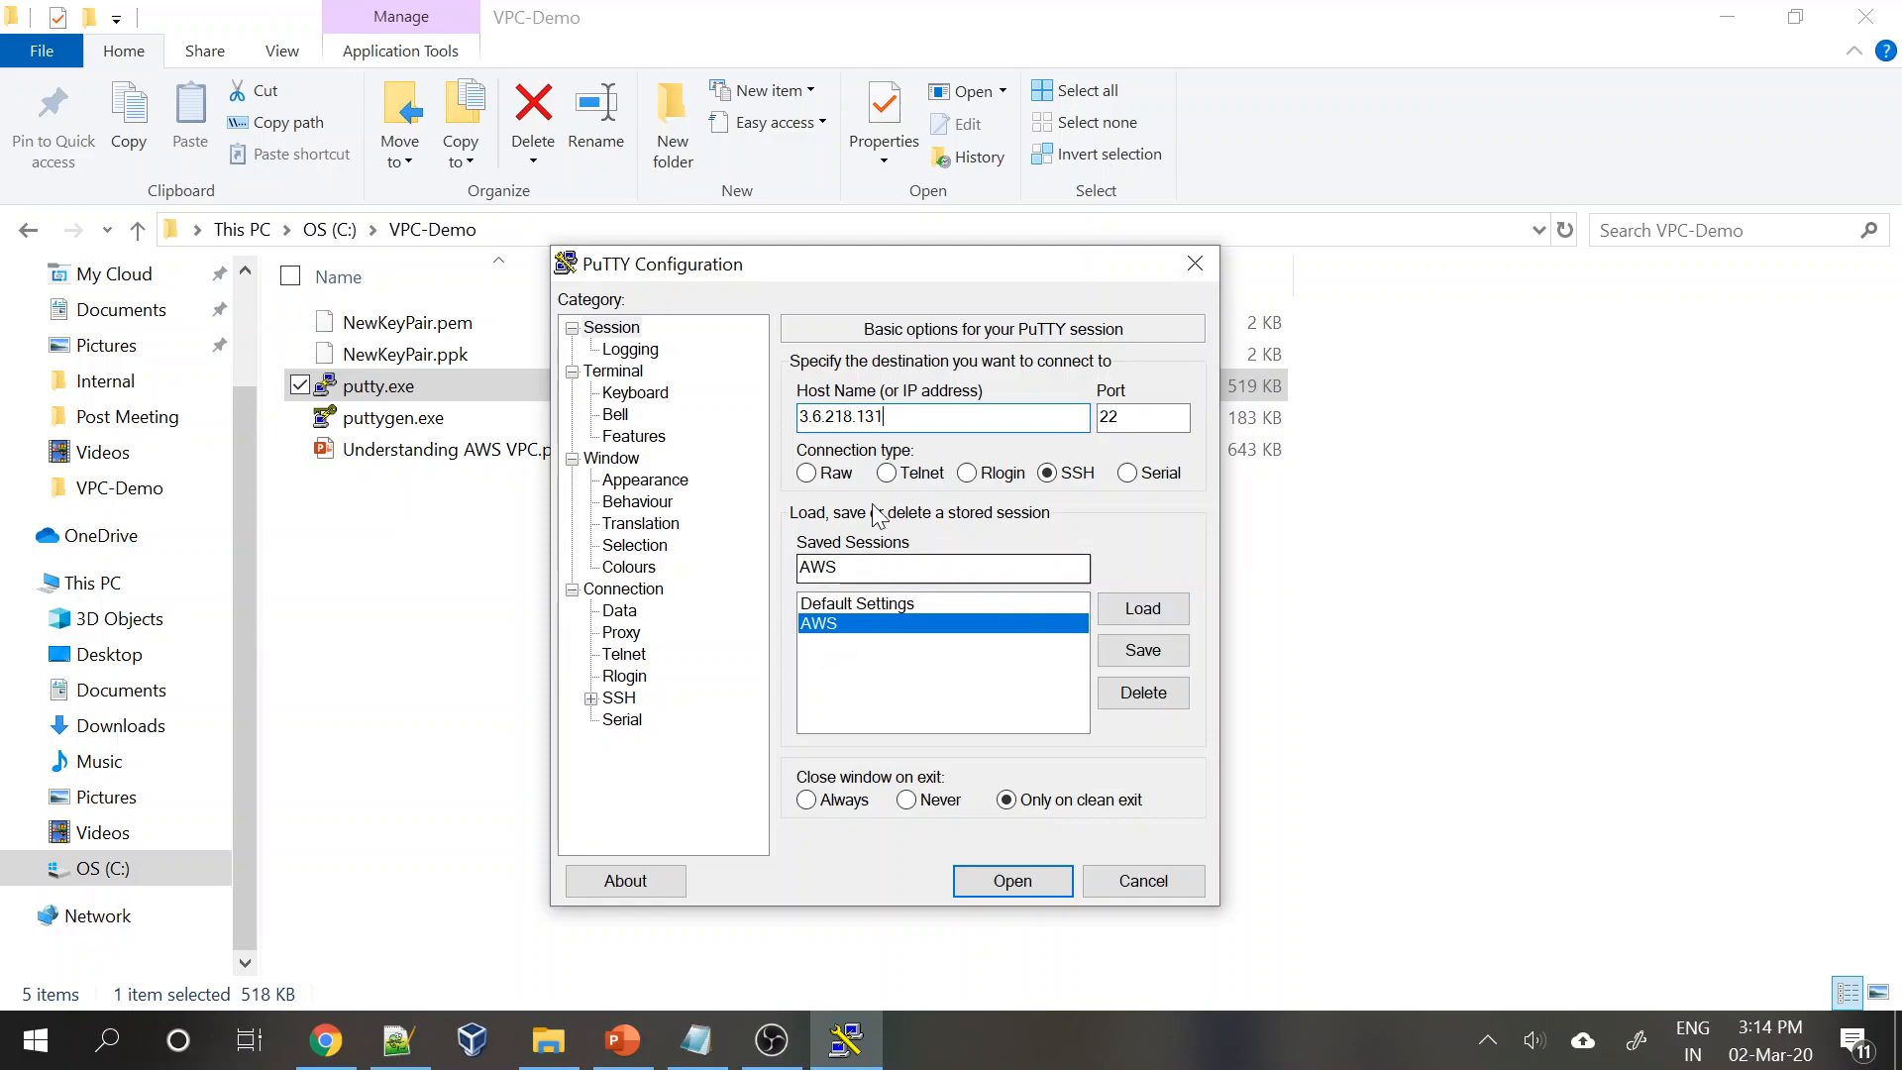
click(1020, 880)
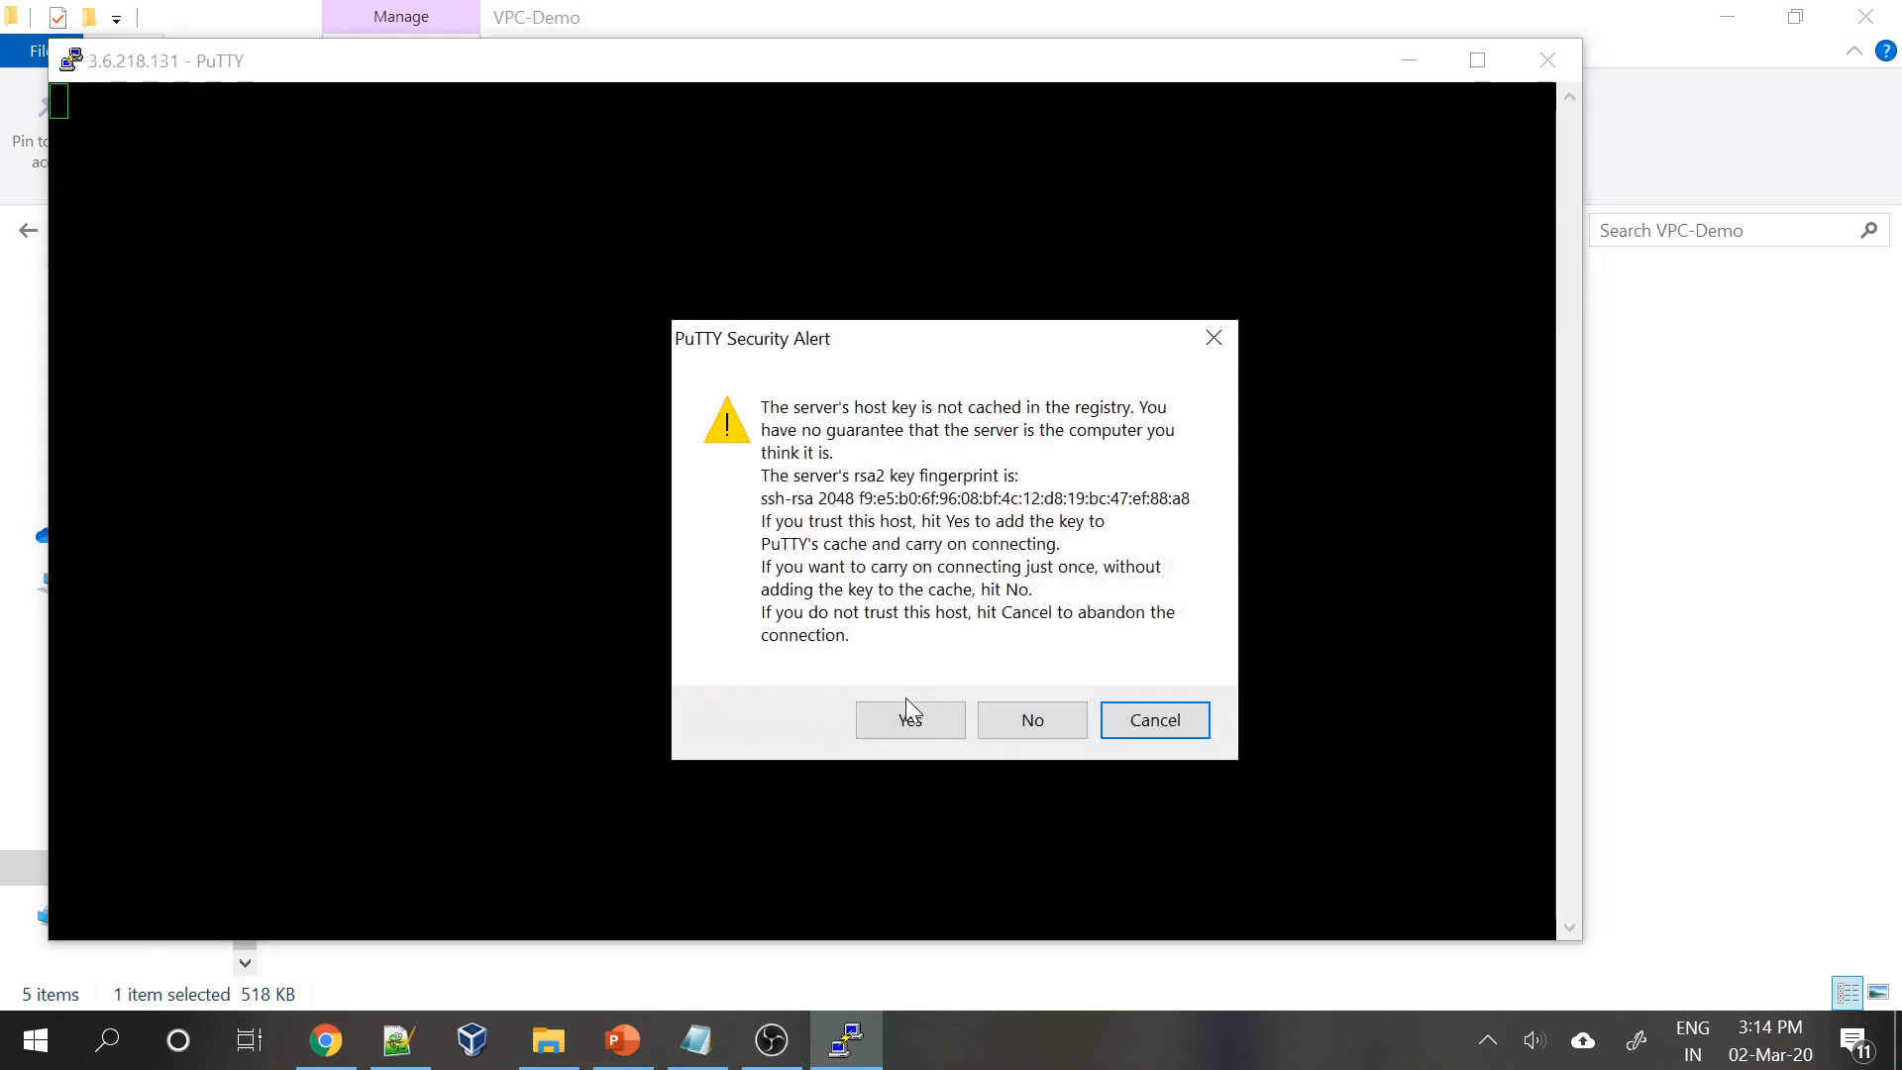
click(908, 723)
- Log in to the Public-1 instance as ec2-user
text(ec)
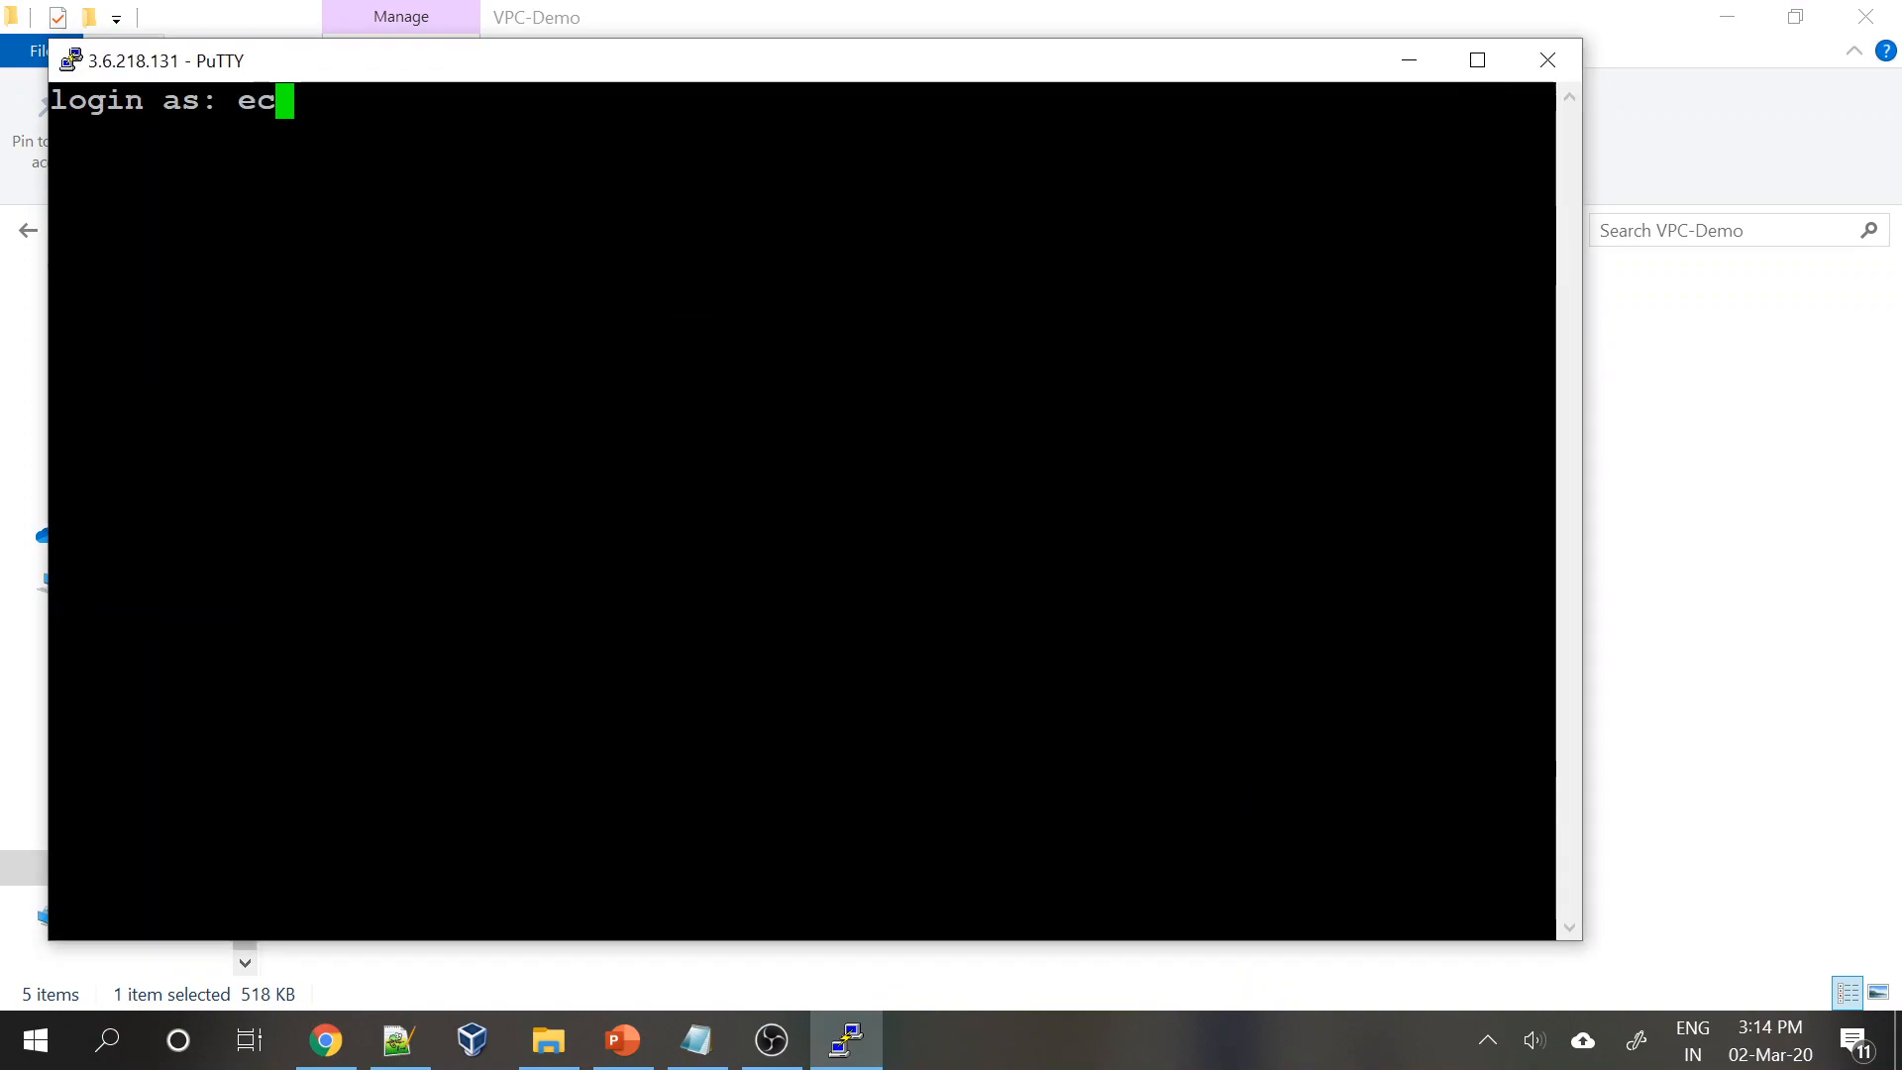
text(2-user)
key(Return)
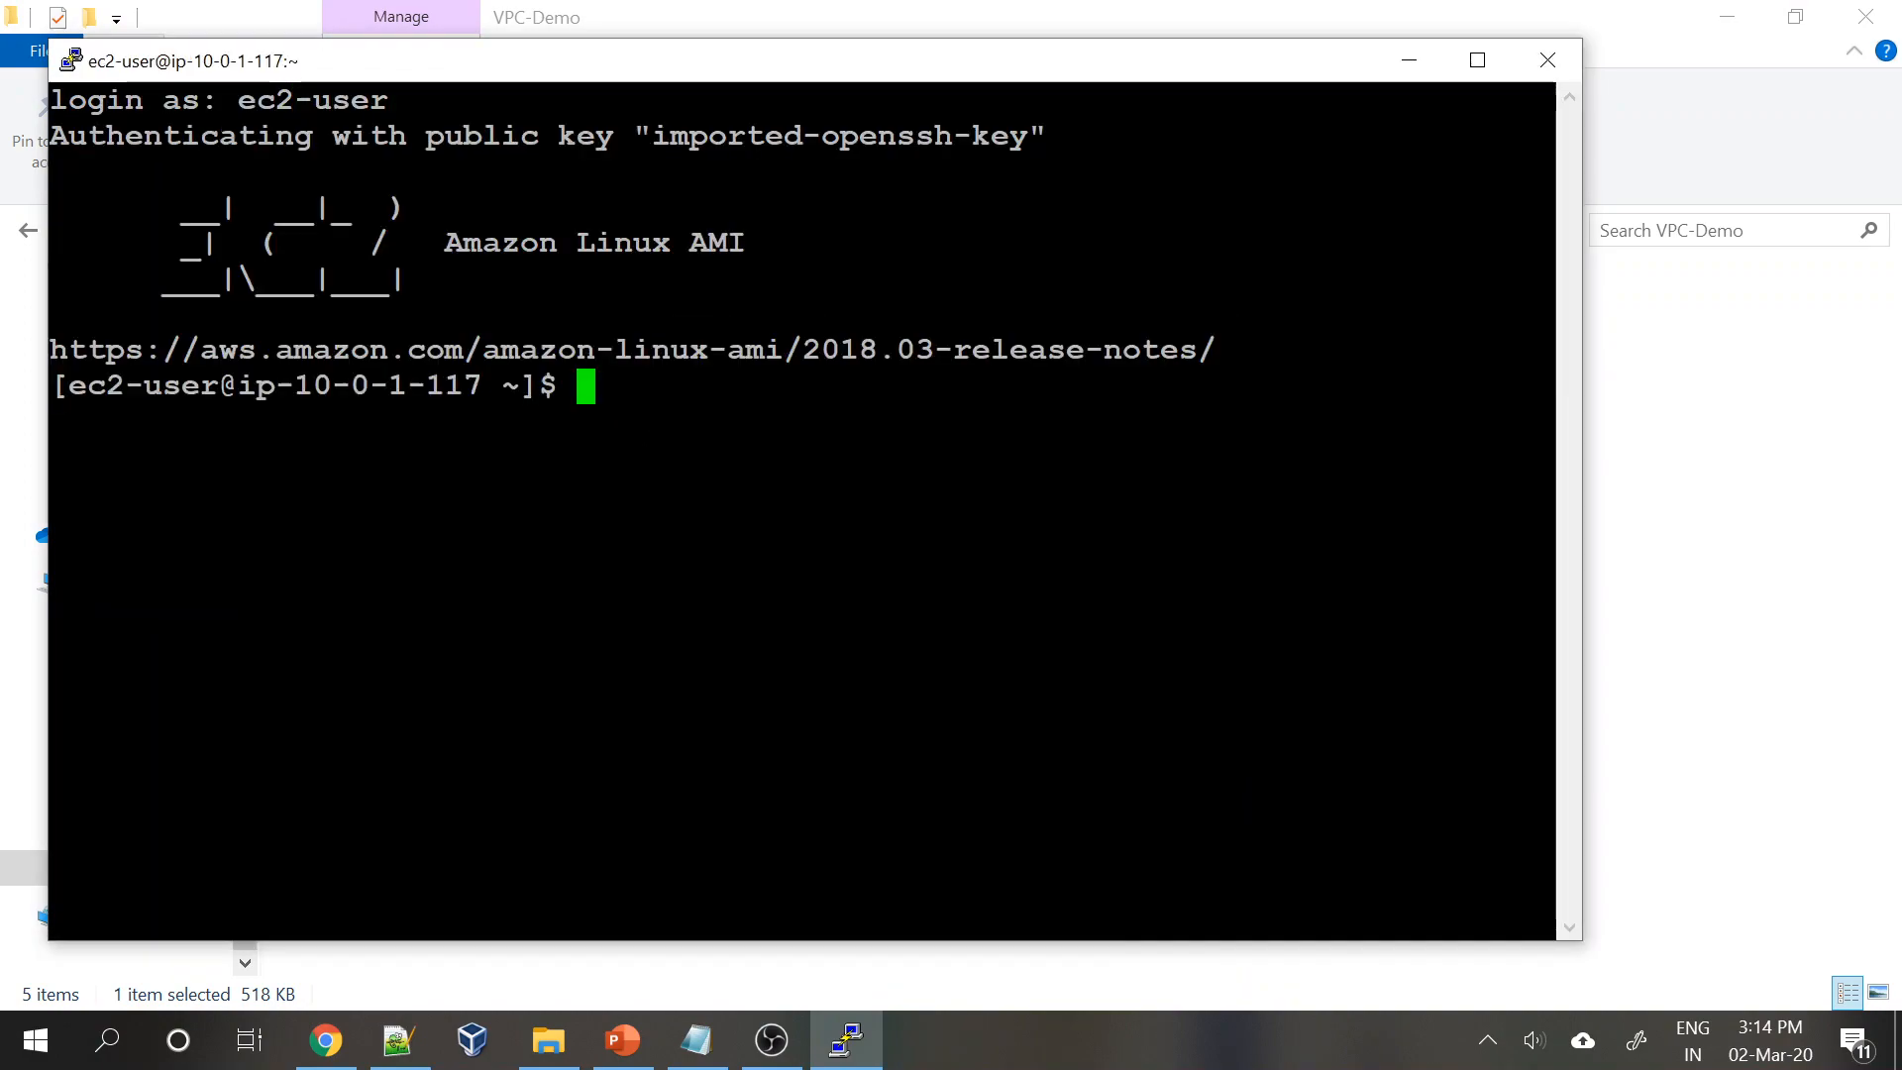
key(Return)
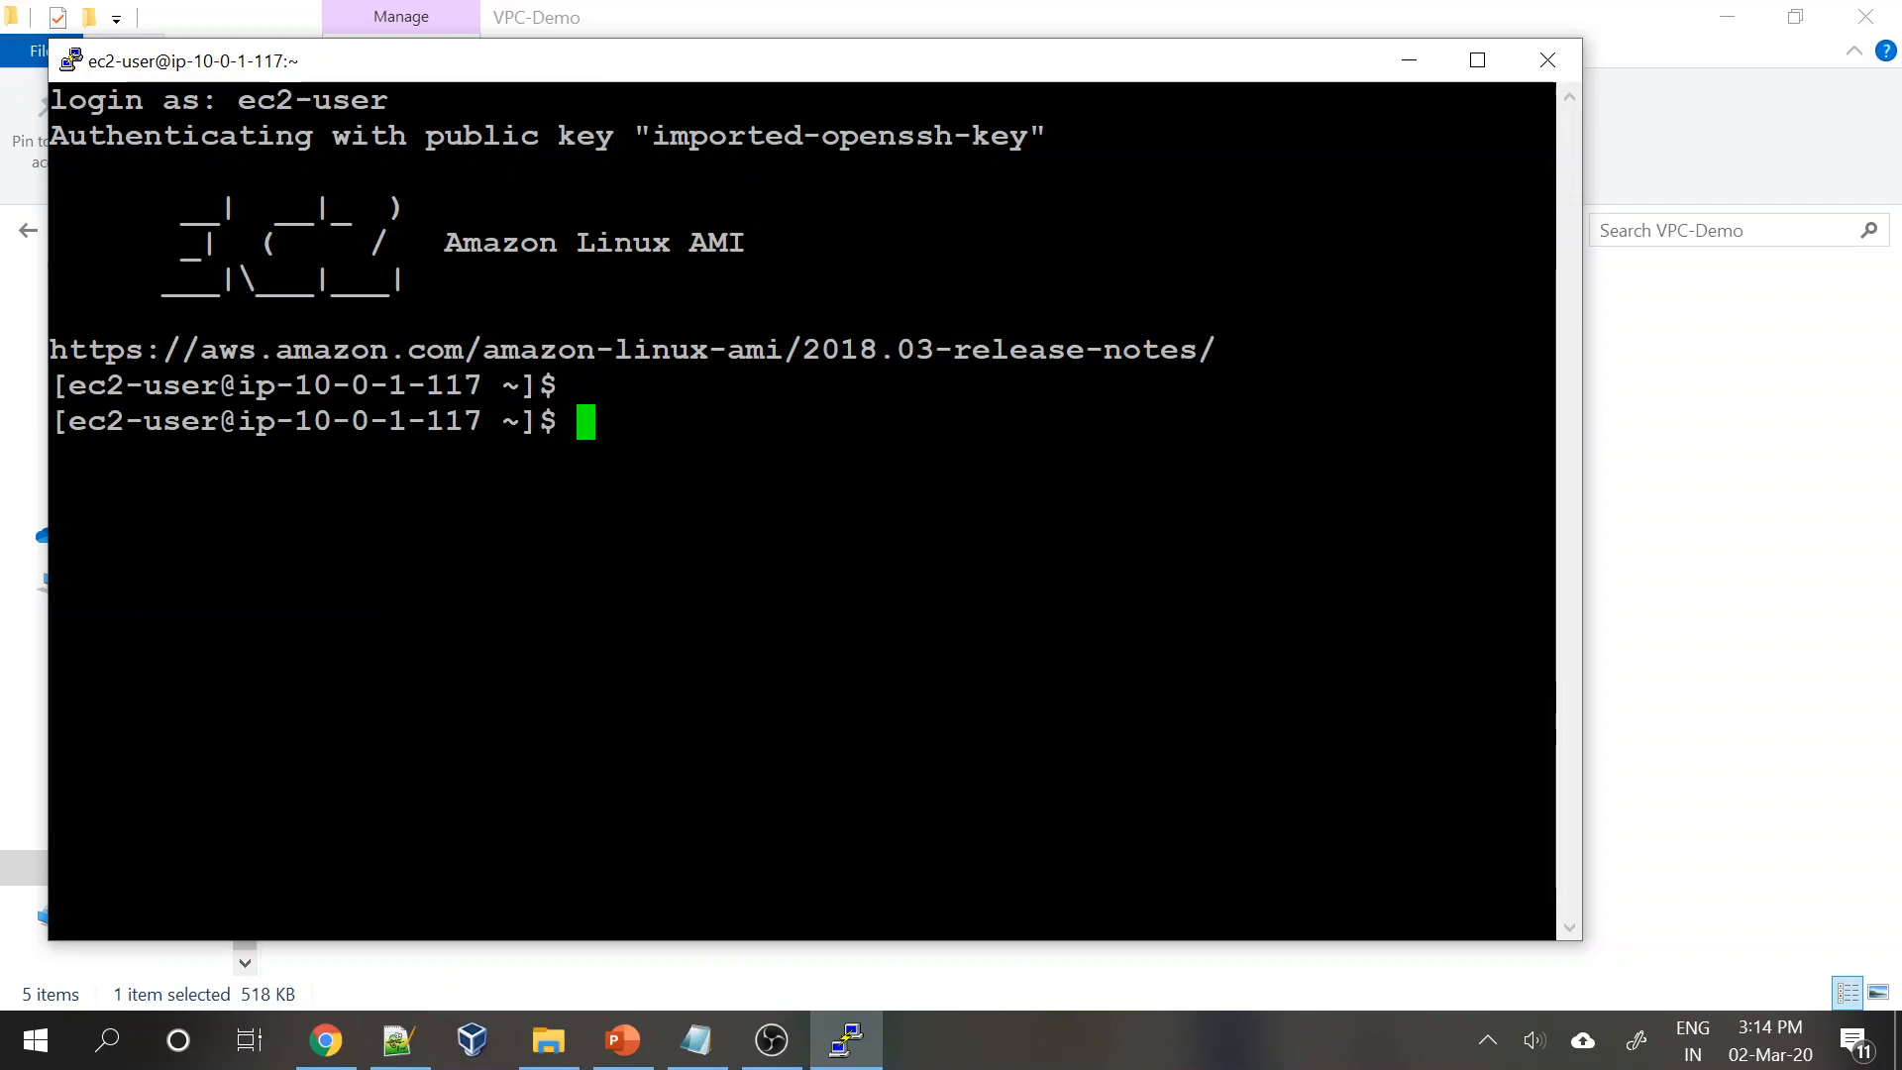
- Compare the IP in the PuTTY shell prompt with the private IP in Public-1's details in the EC2 console
drag(275, 421, 482, 421)
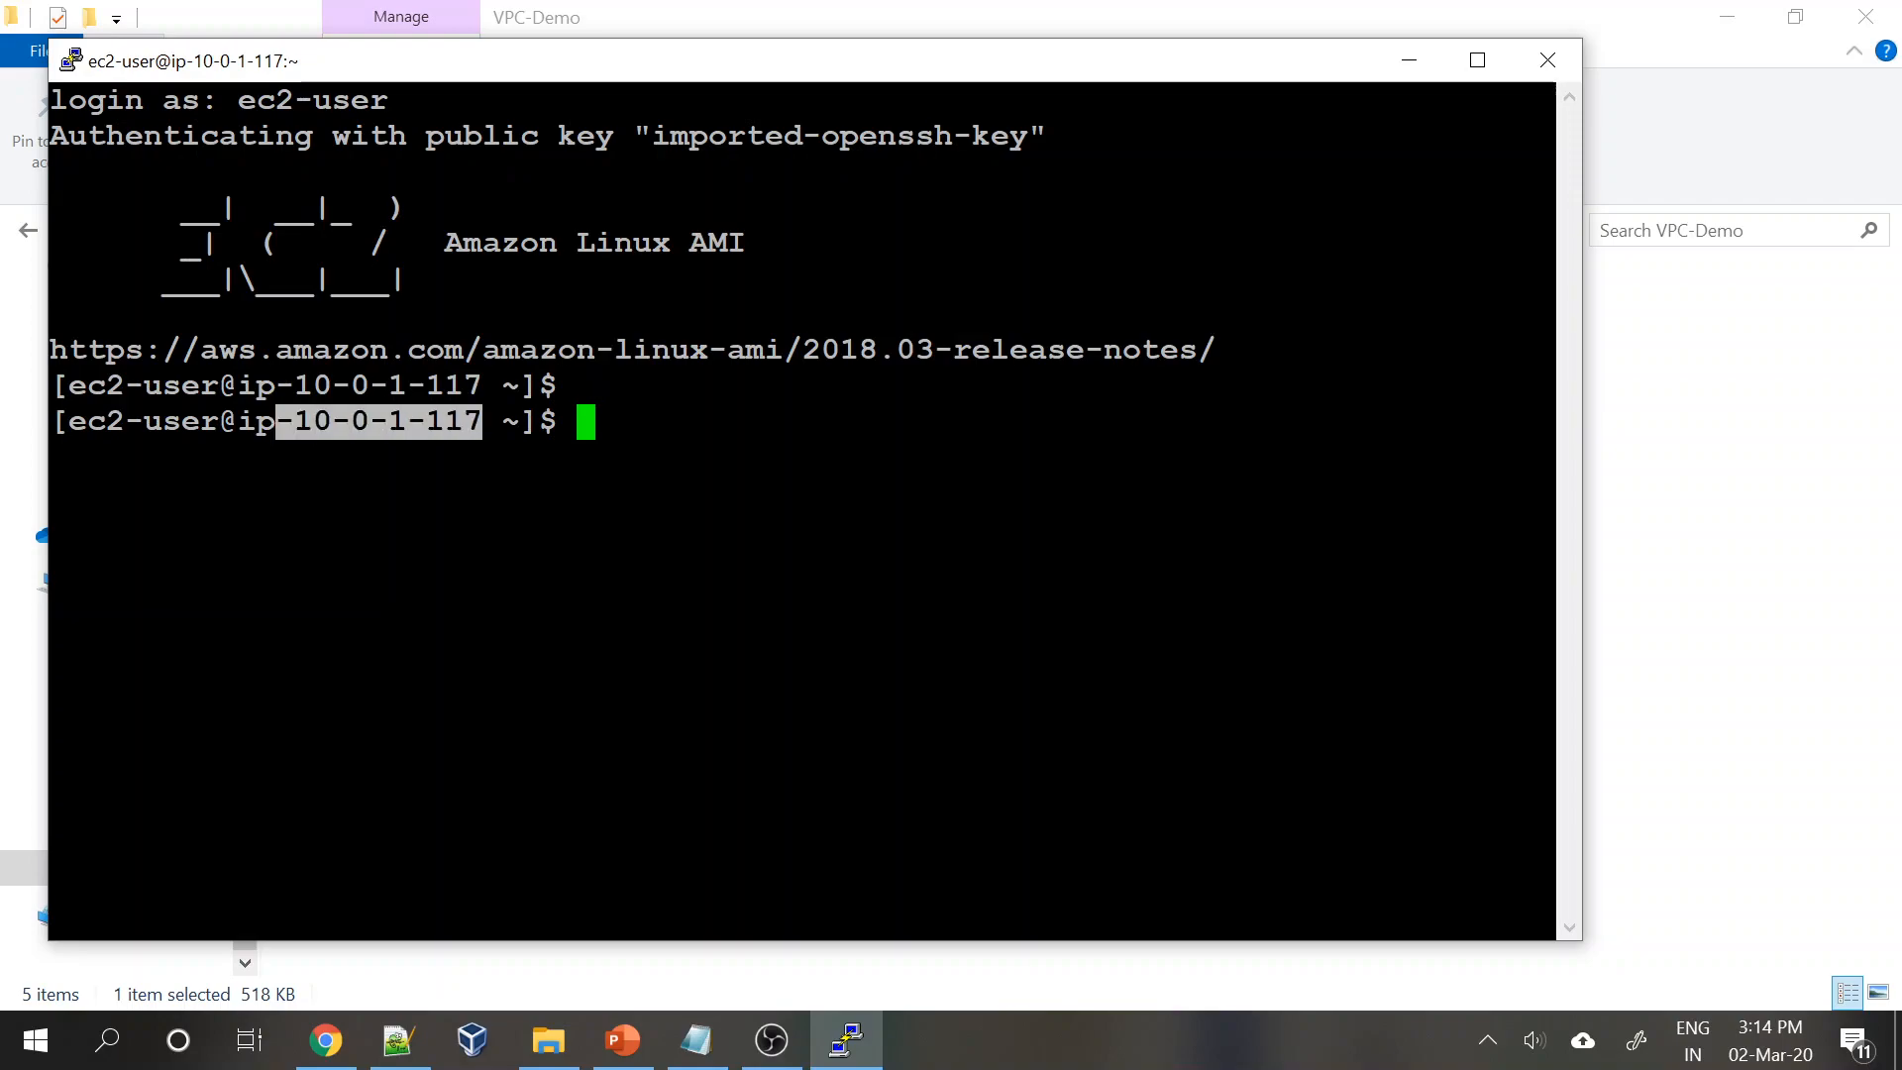
click(326, 1040)
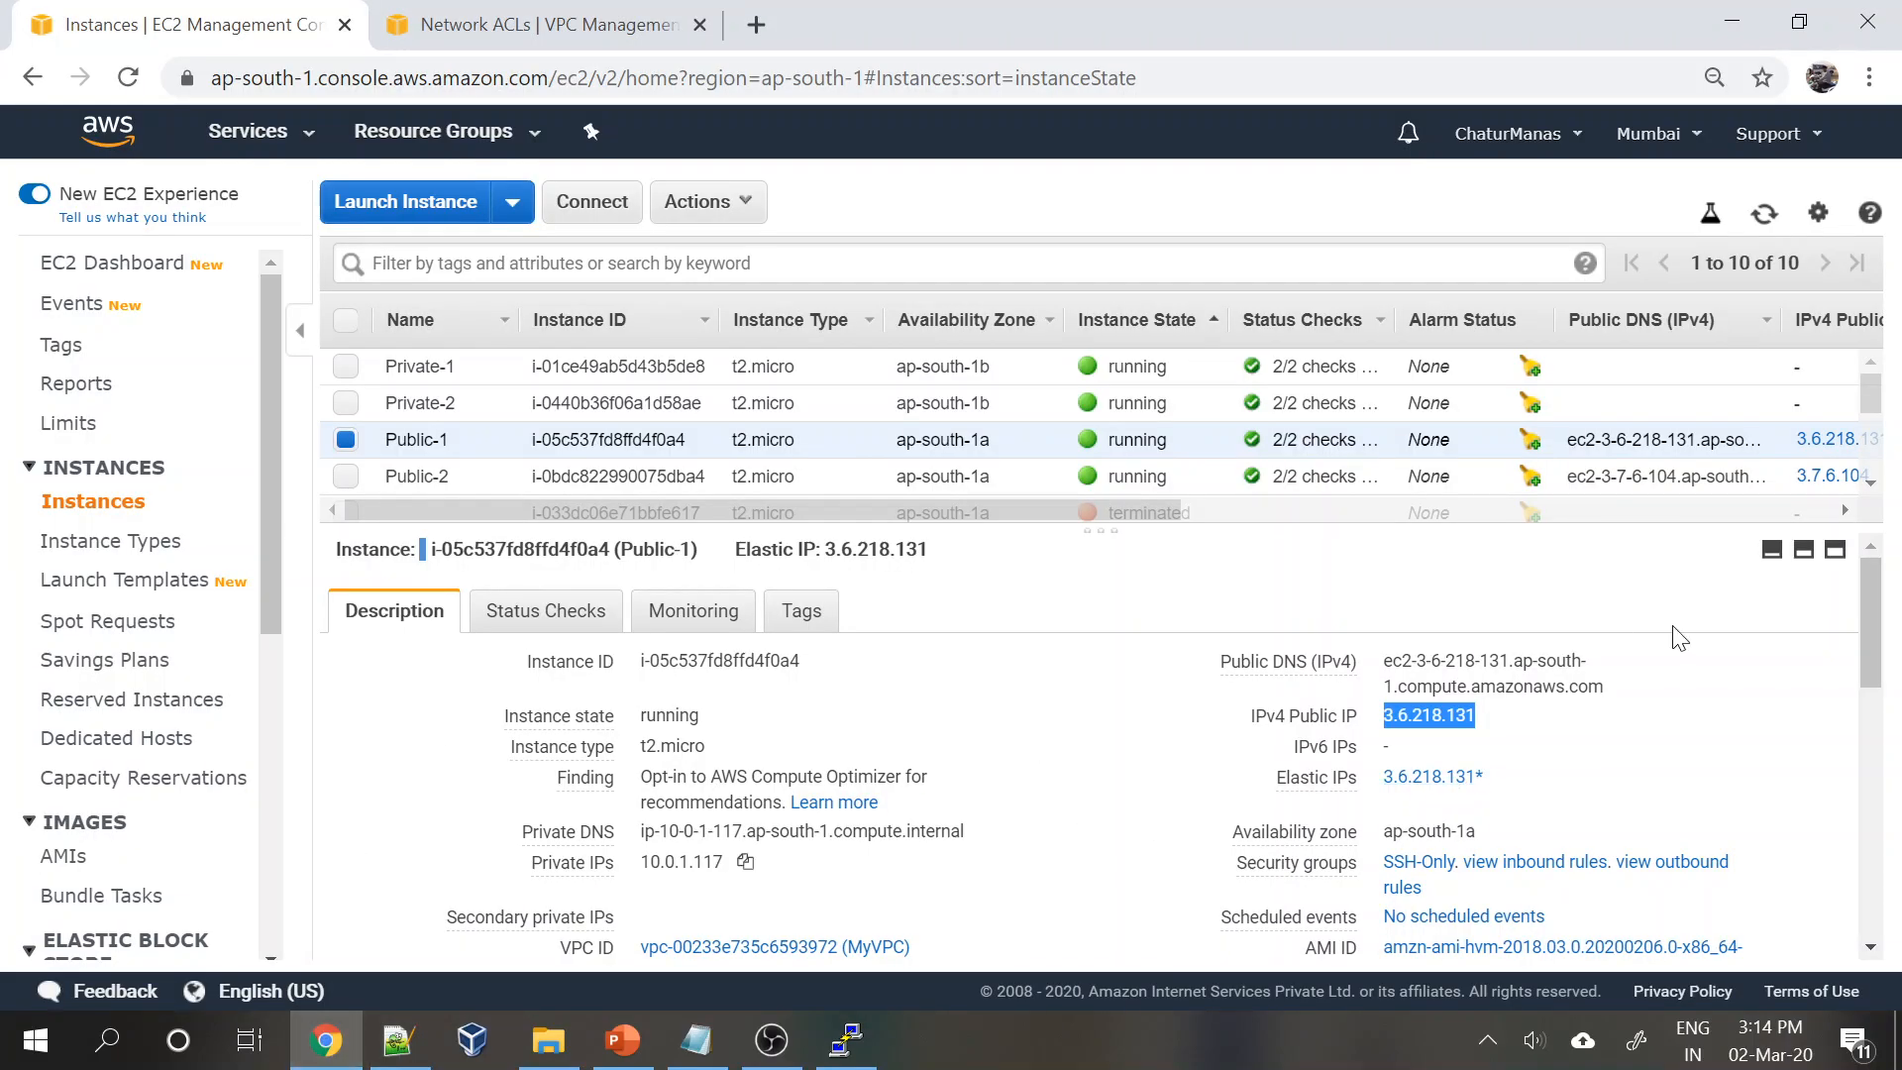
drag(1094, 533, 1095, 556)
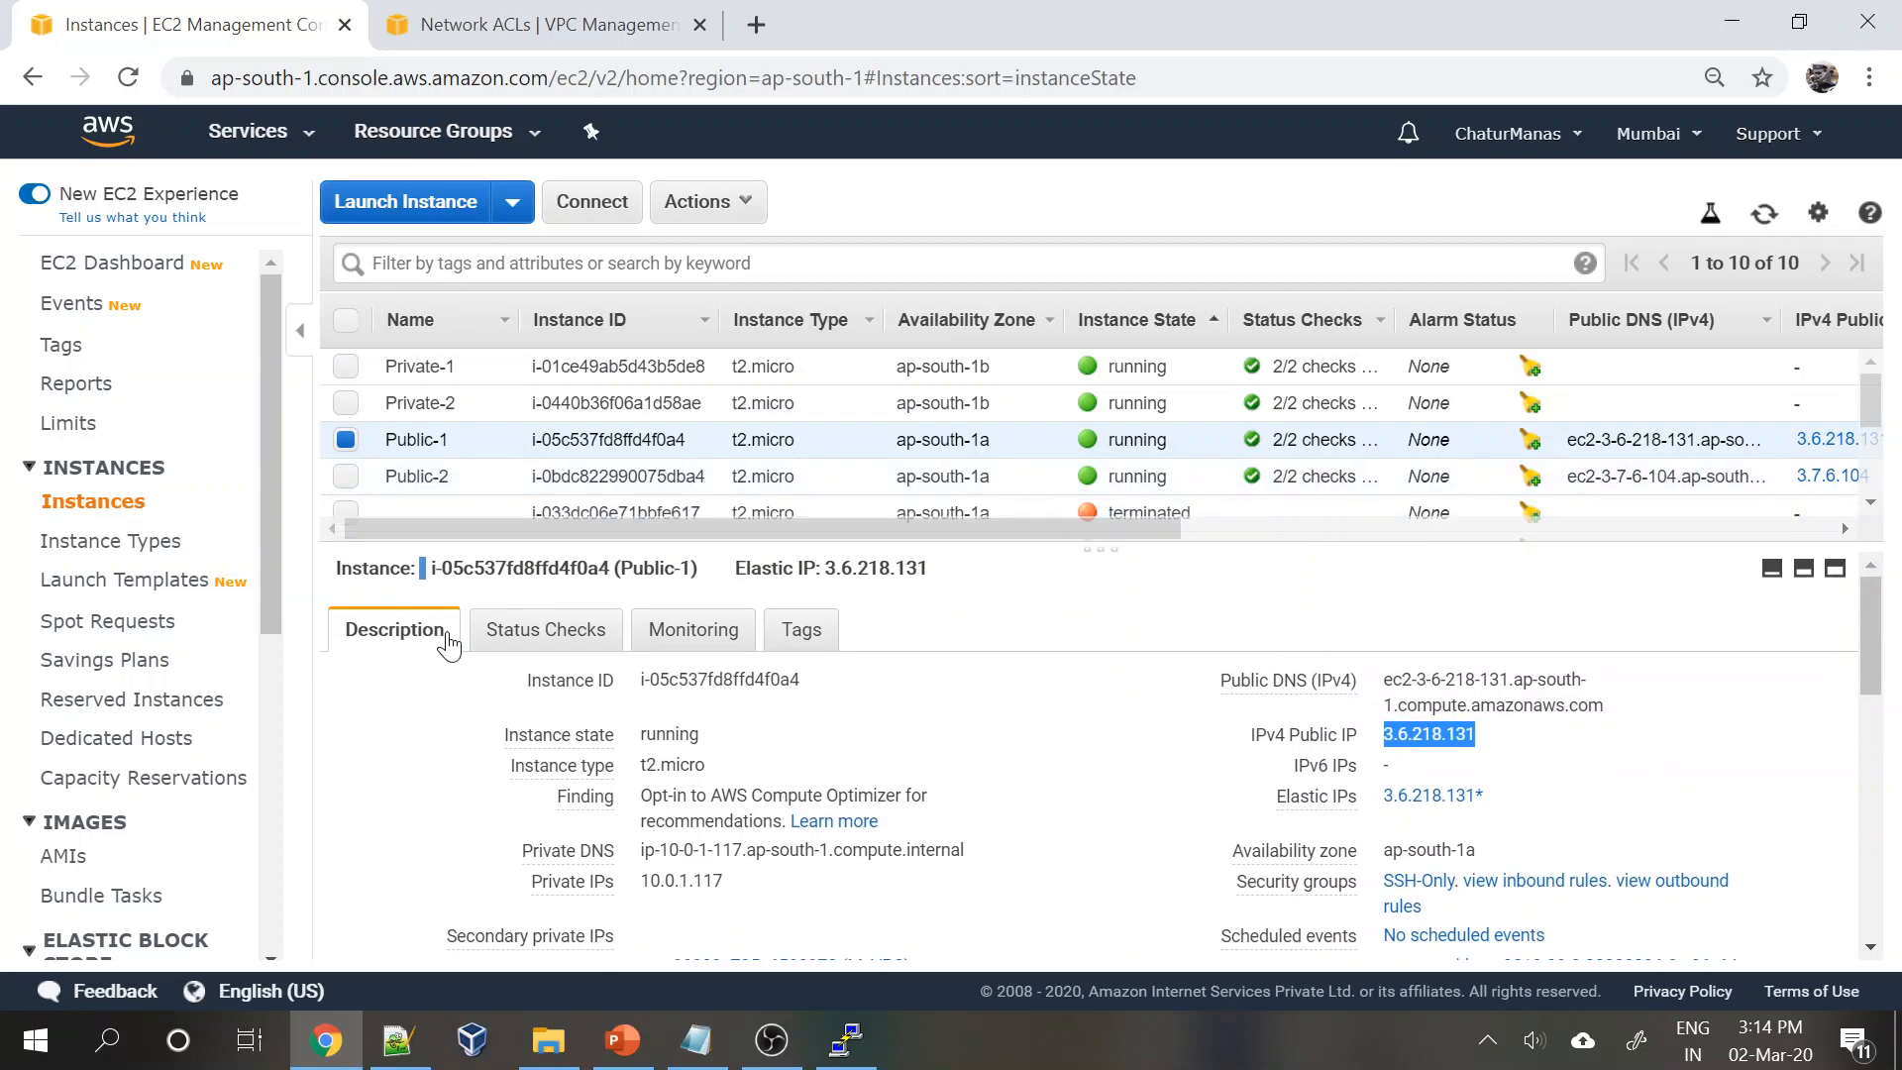
key(alt+Tab)
key(alt+Tab)
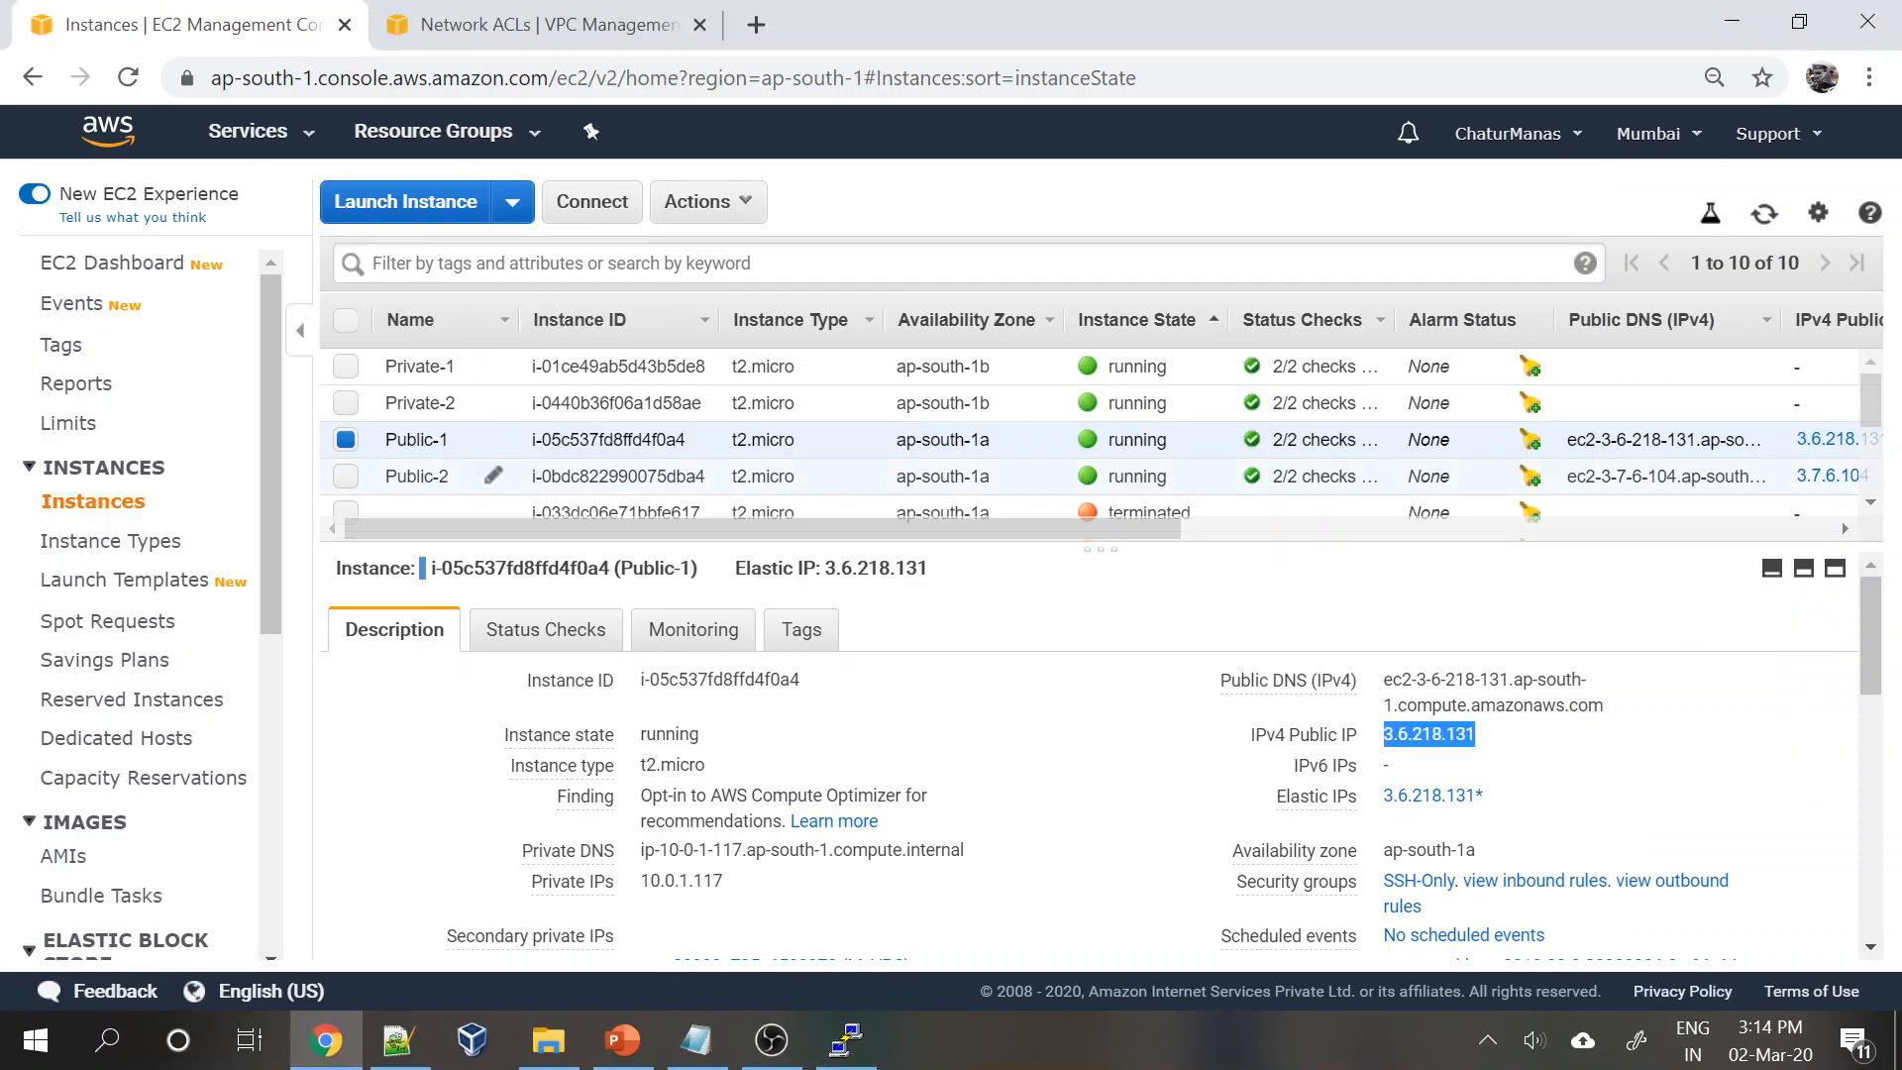
- Copy the Public-2 instance's private IP, ping 10.0.1.9 from the Public-1 PuTTY terminal, and stop the ping
click(426, 476)
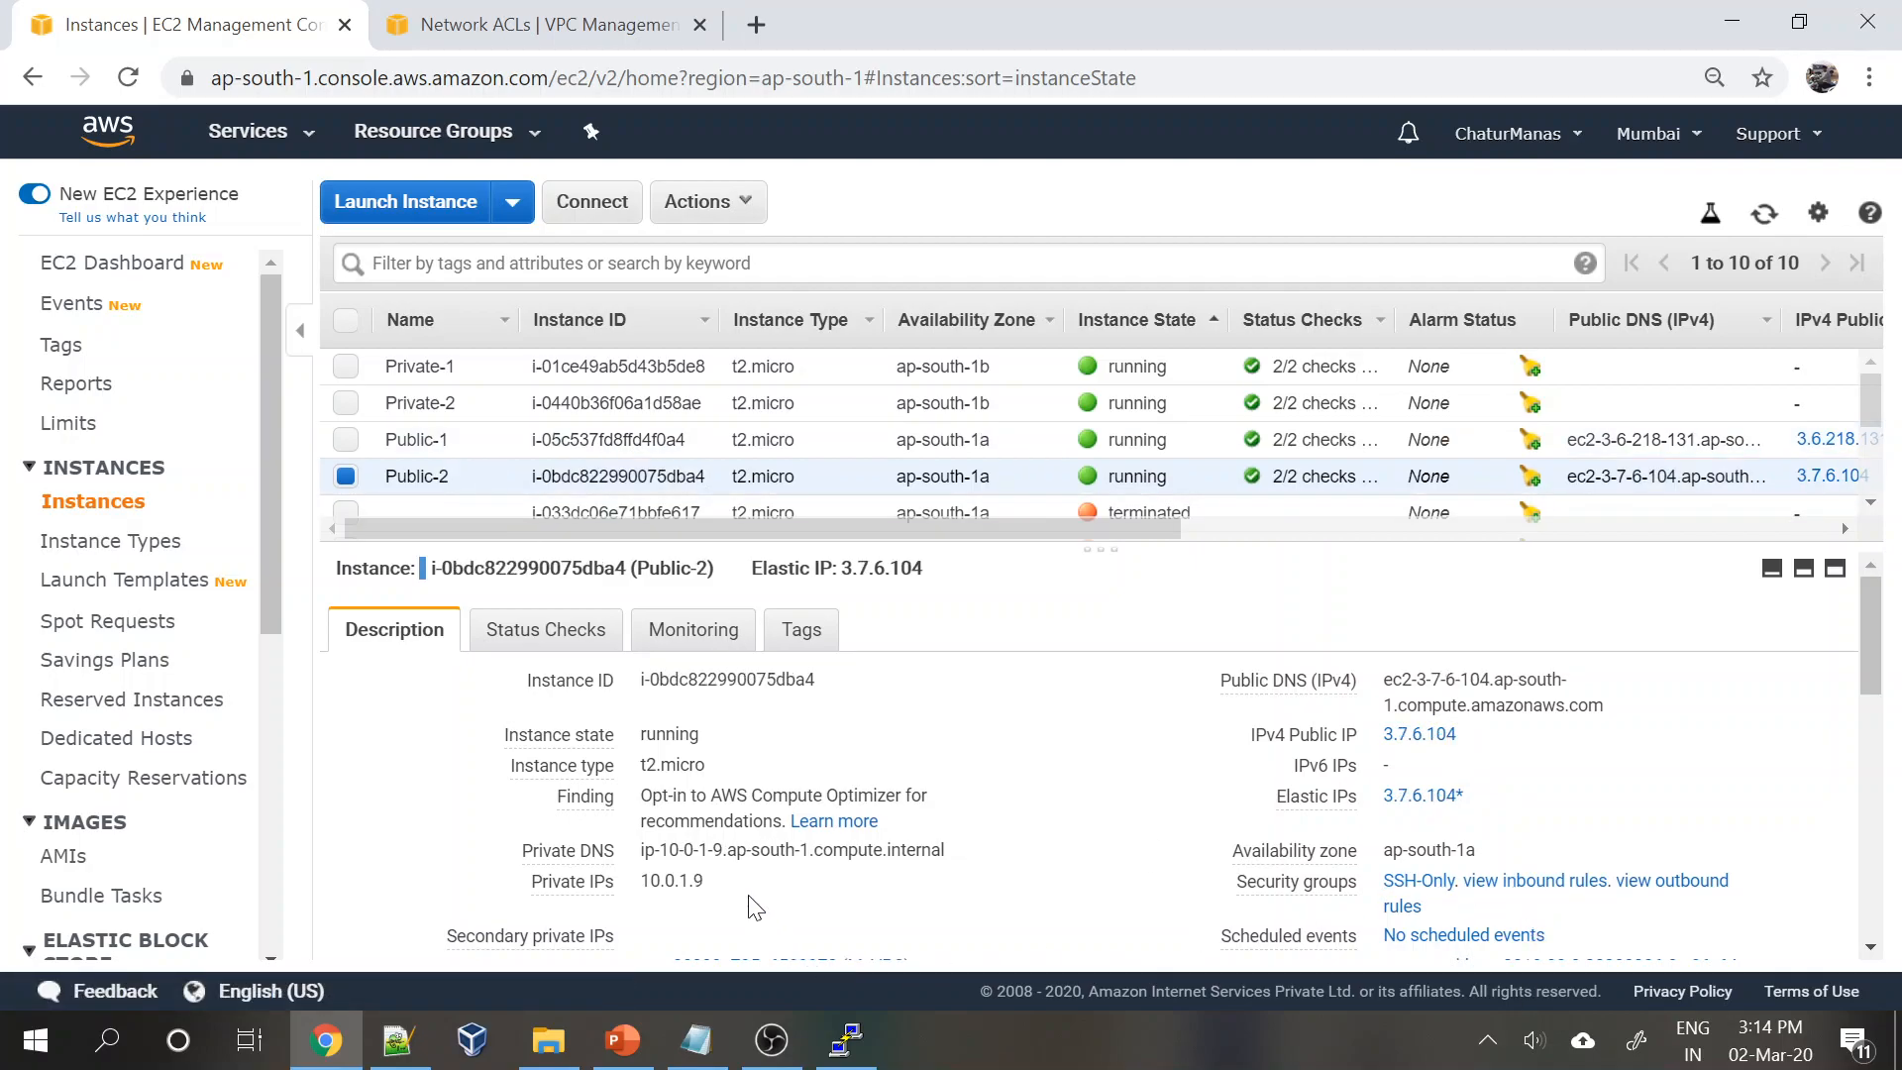
click(725, 880)
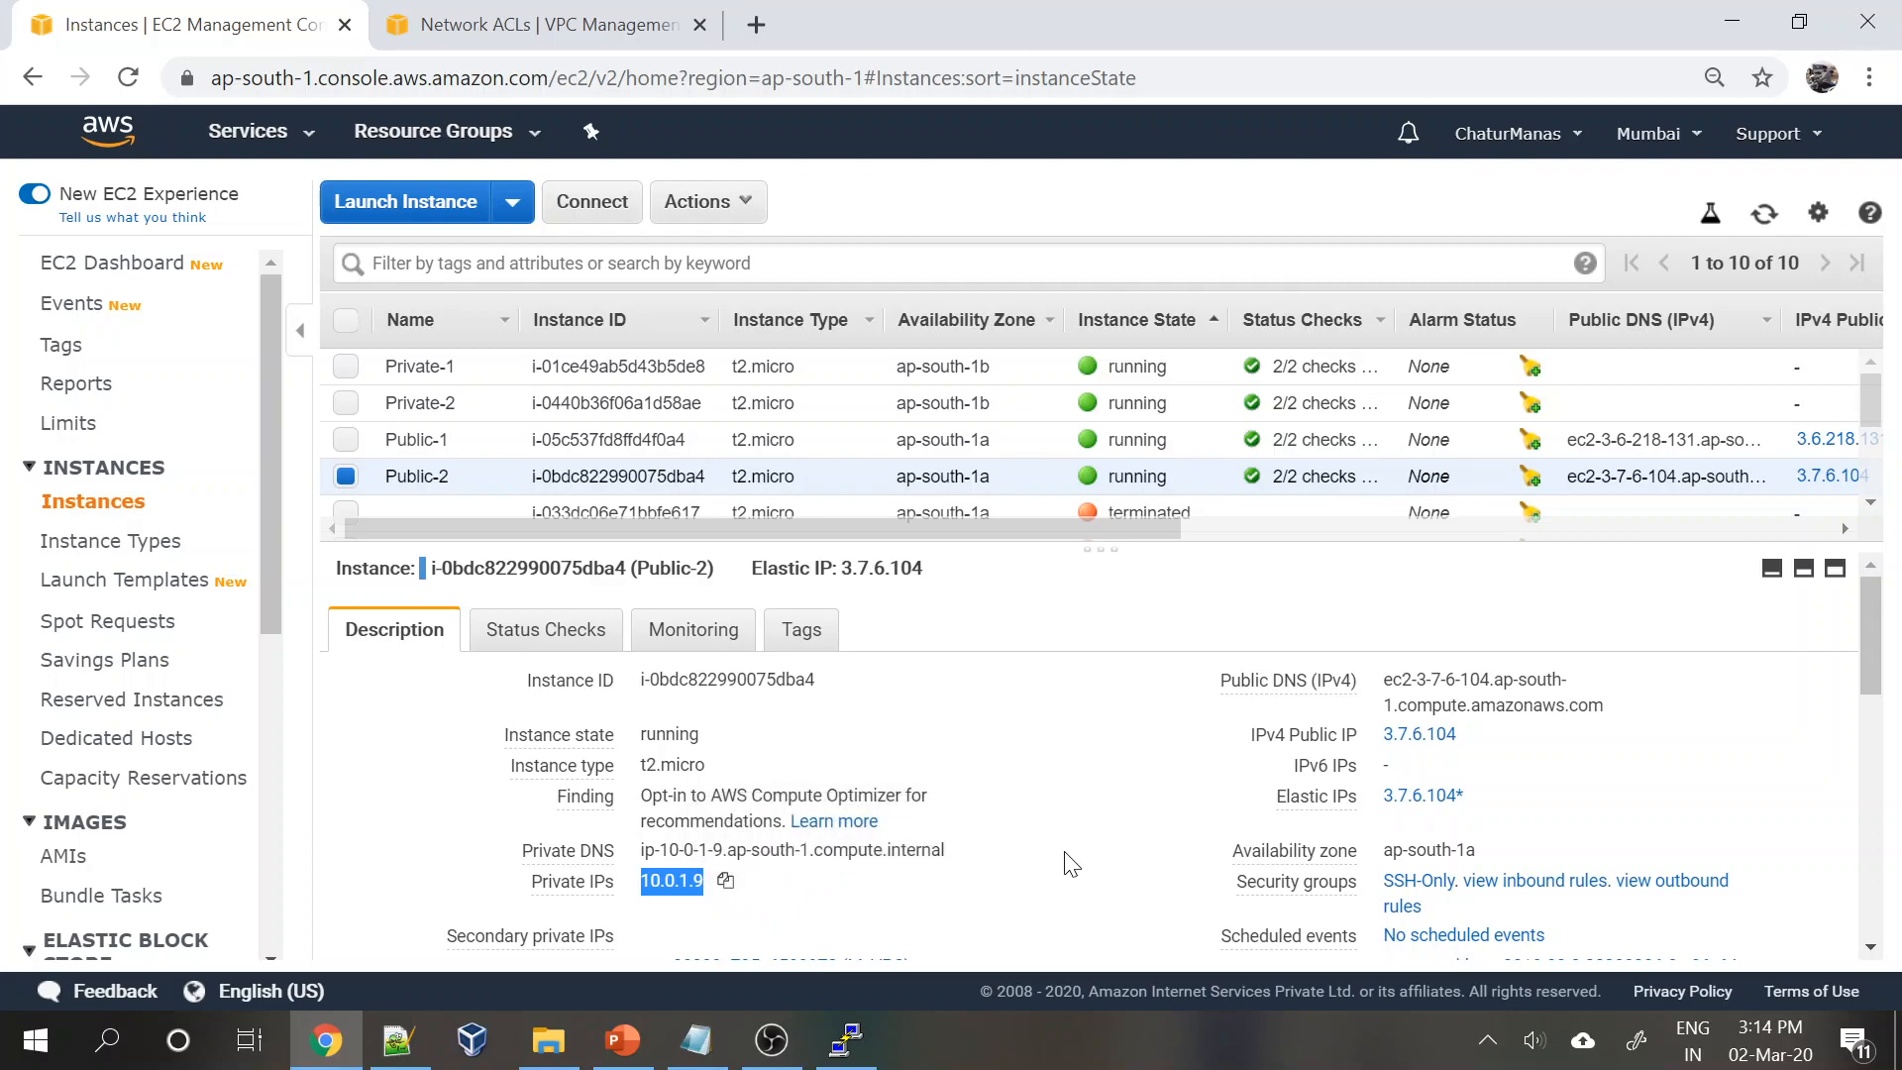
key(alt+Tab)
text(ping)
key(shift+Insert)
key(Return)
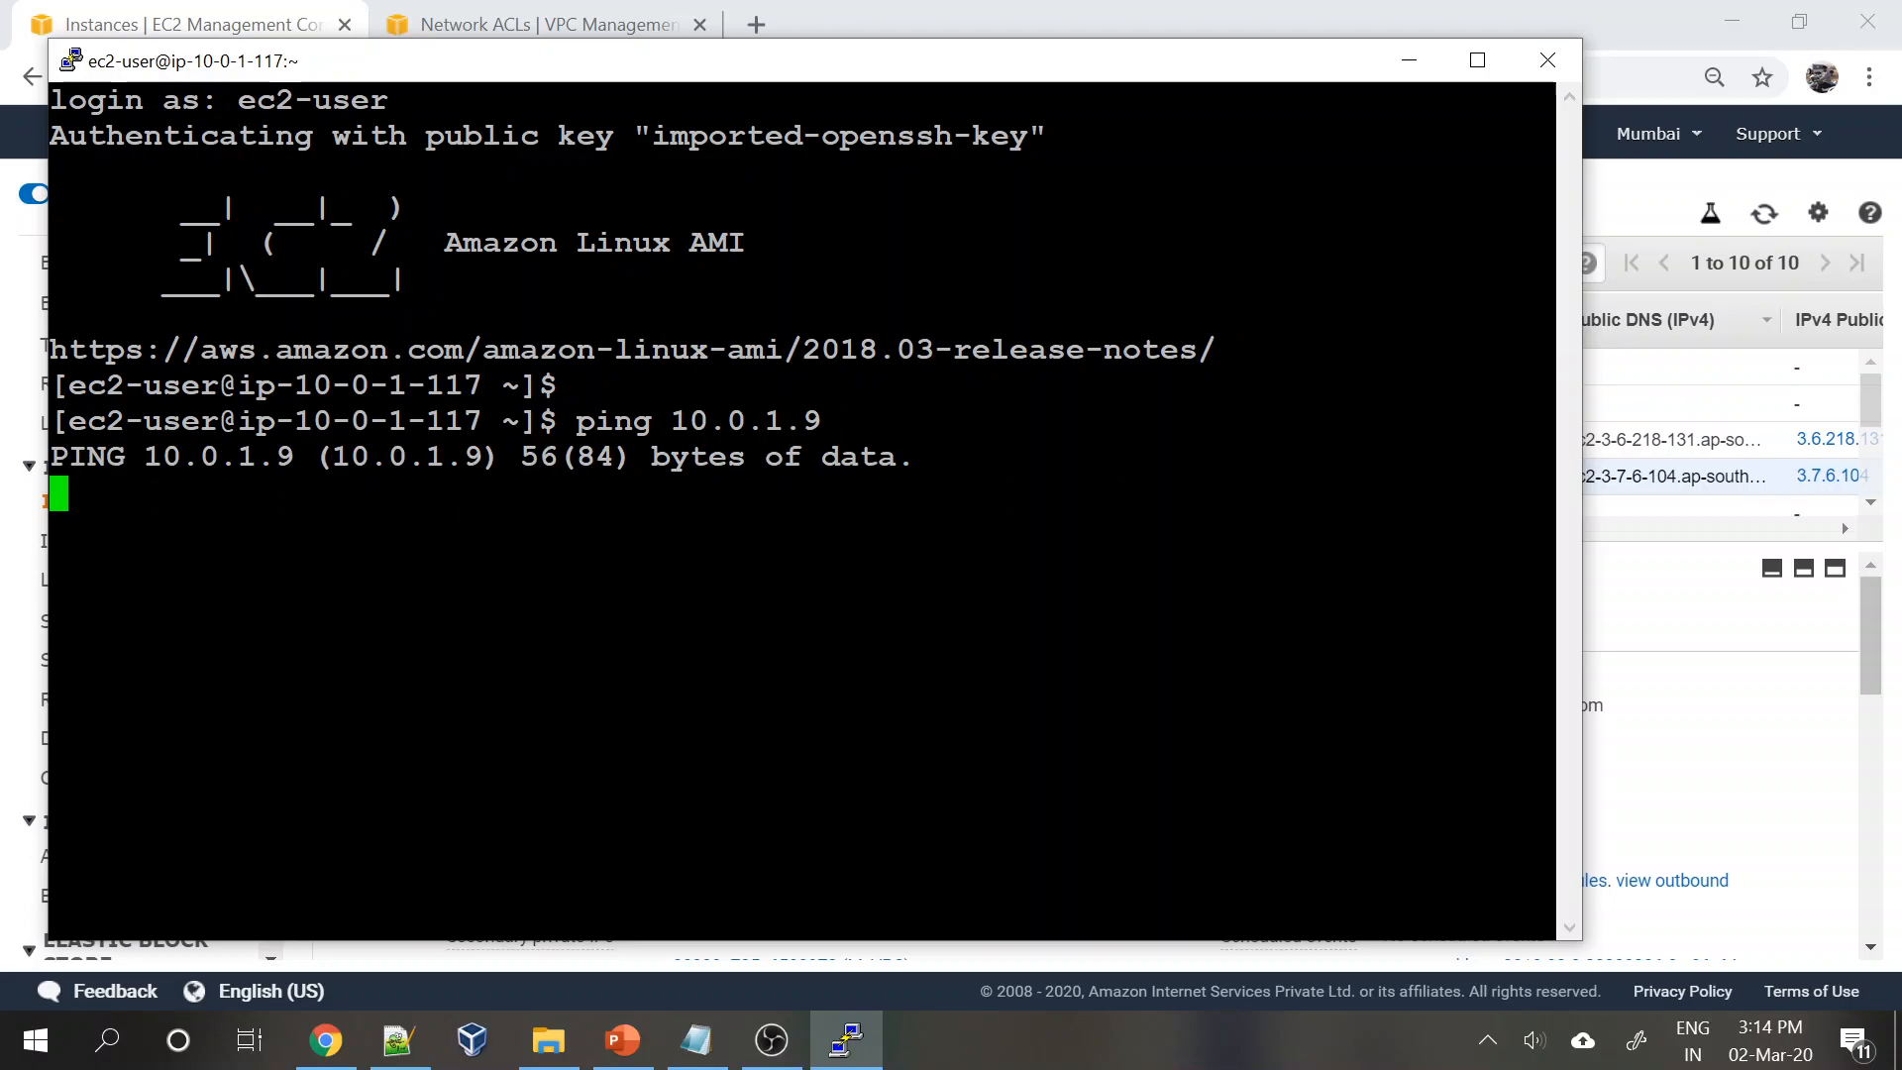
key(ctrl+c)
- Review the EC2, Bastion & NAT and public subnet shapes on the VPC Security Levels slide in PowerPoint alongside the ping output
click(621, 1040)
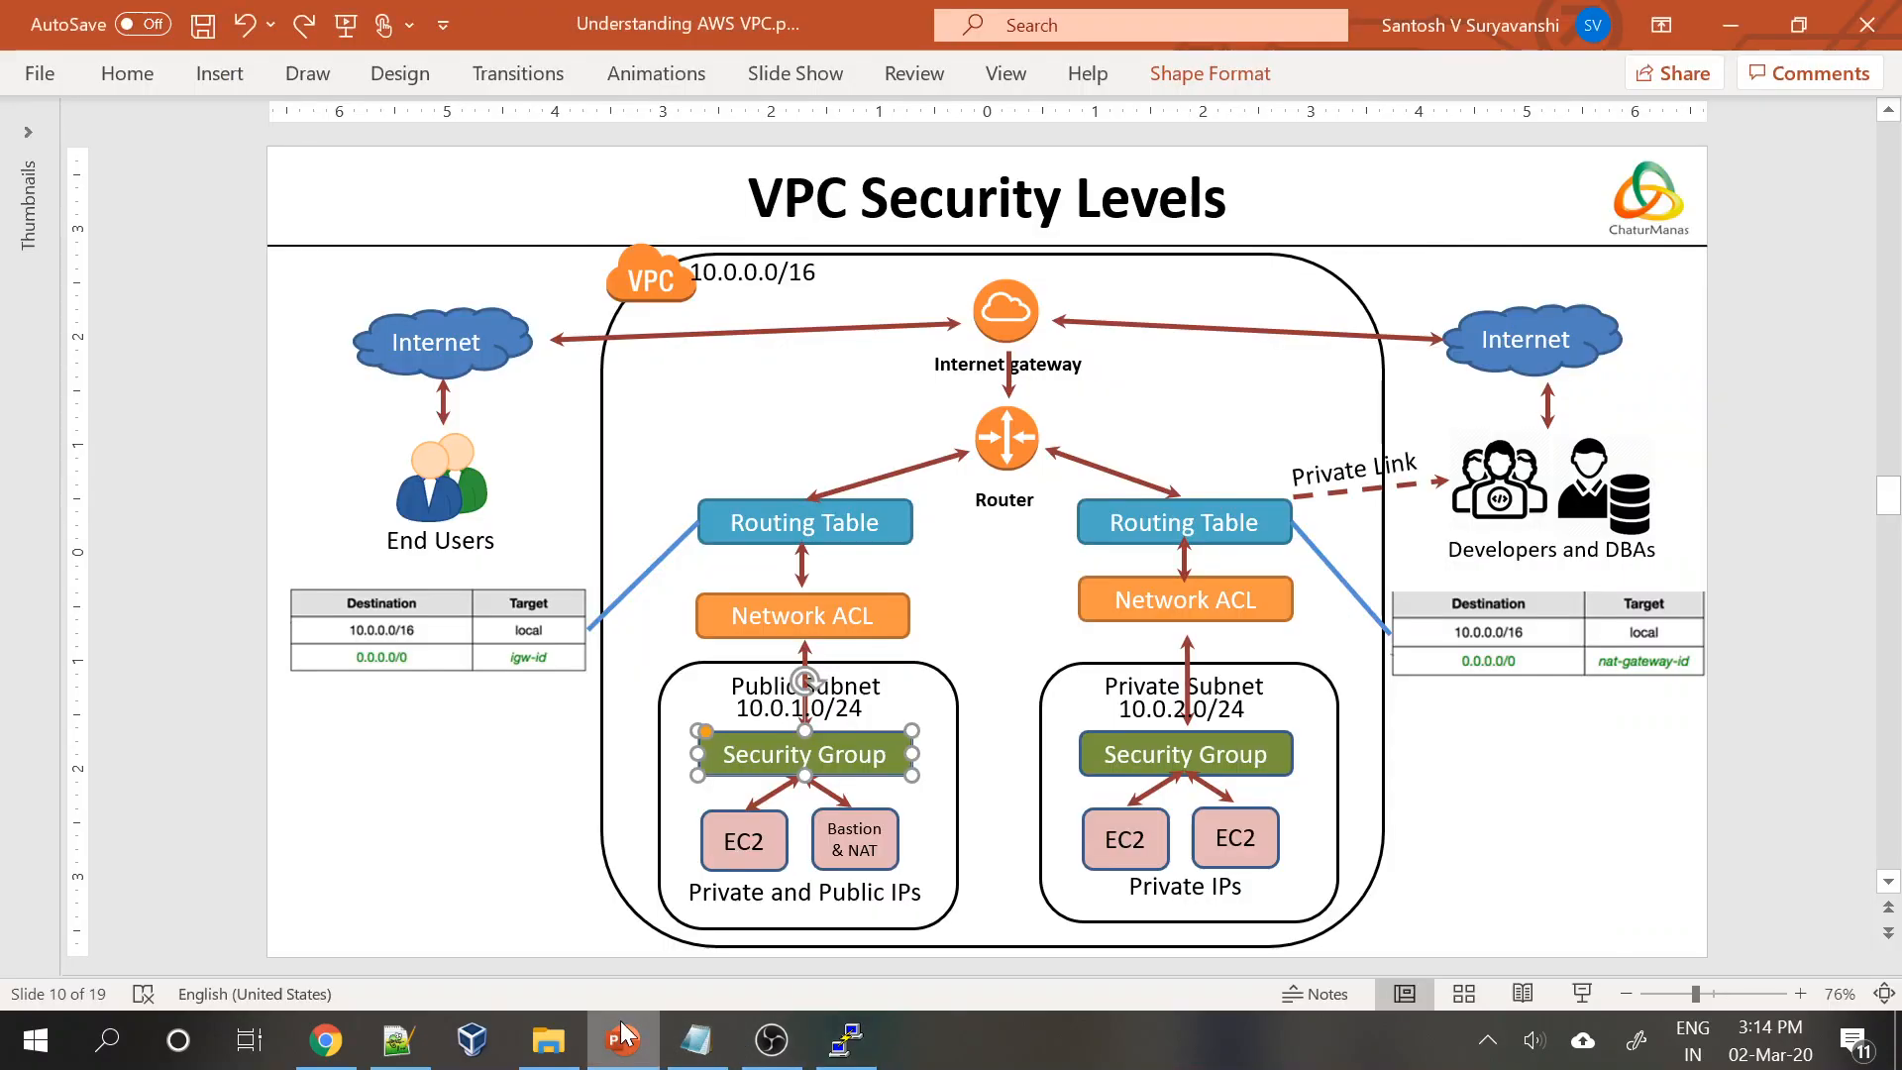
click(718, 814)
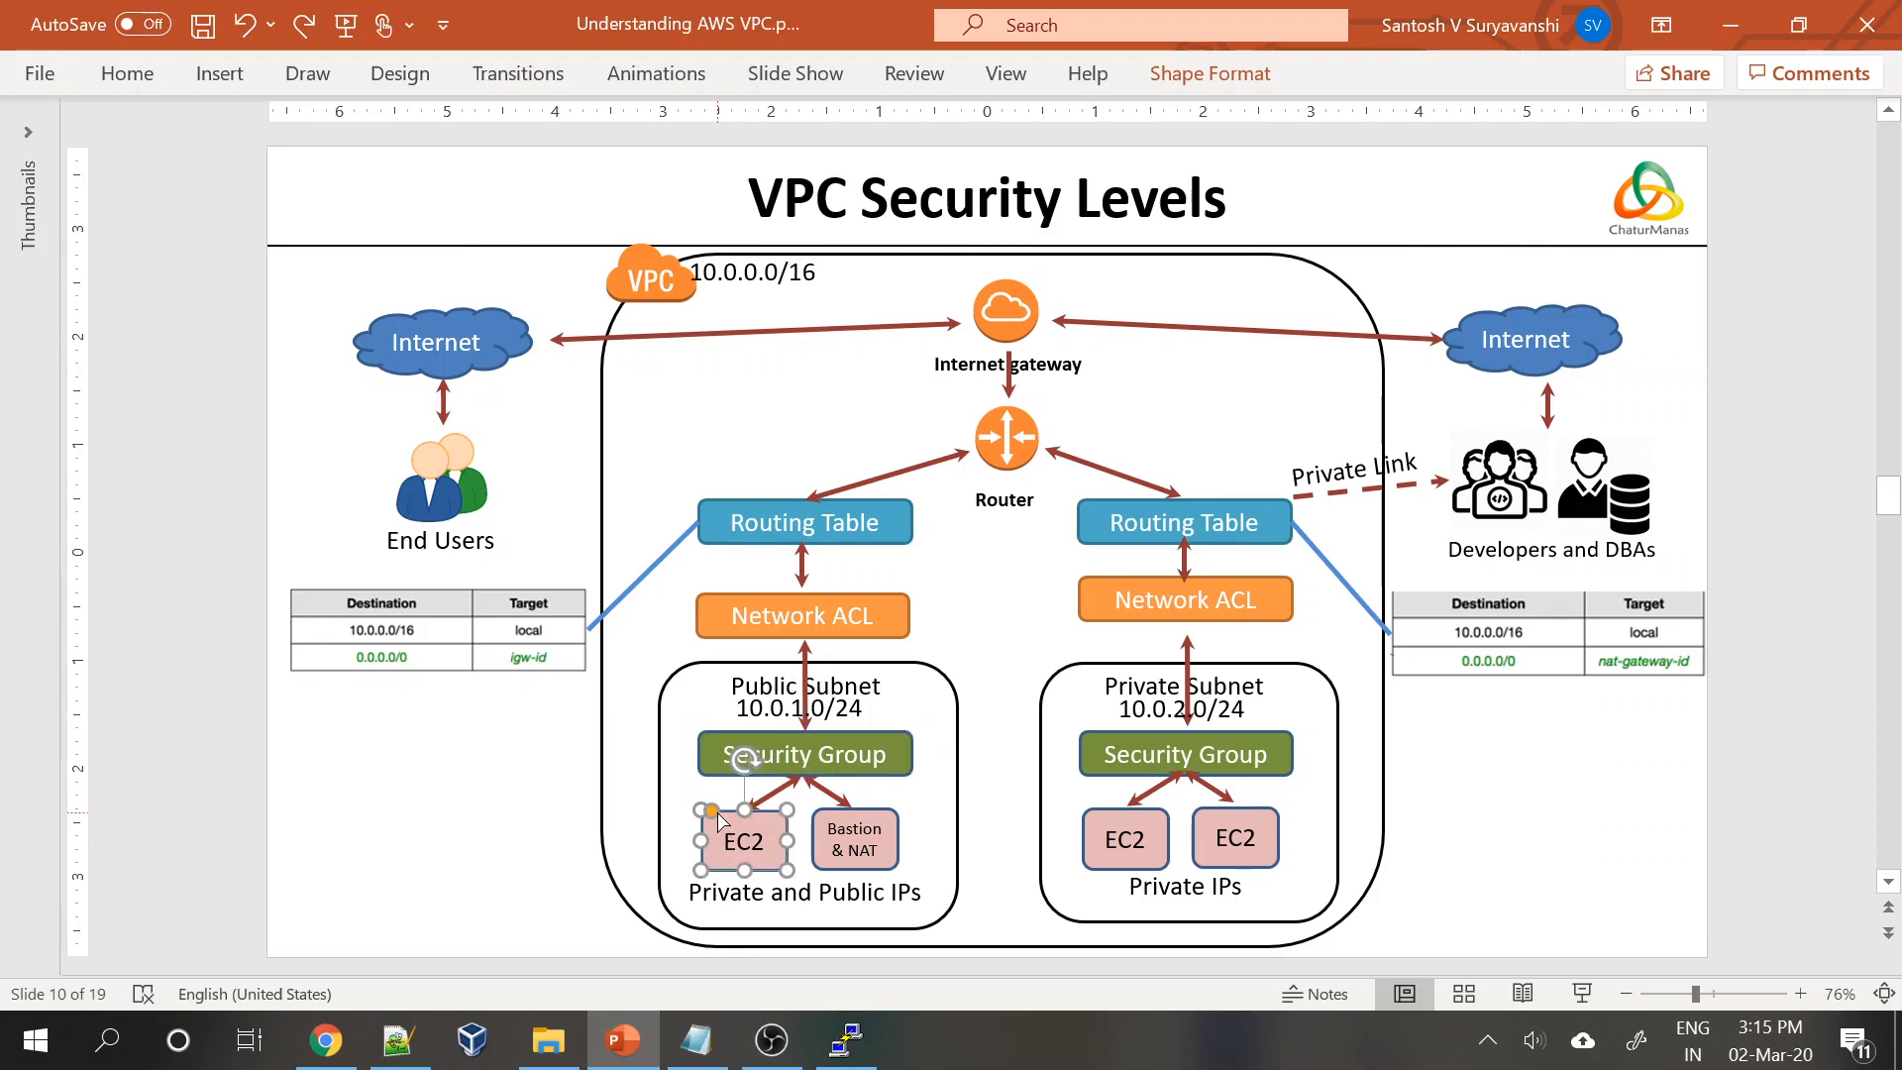
click(889, 820)
key(alt+Tab)
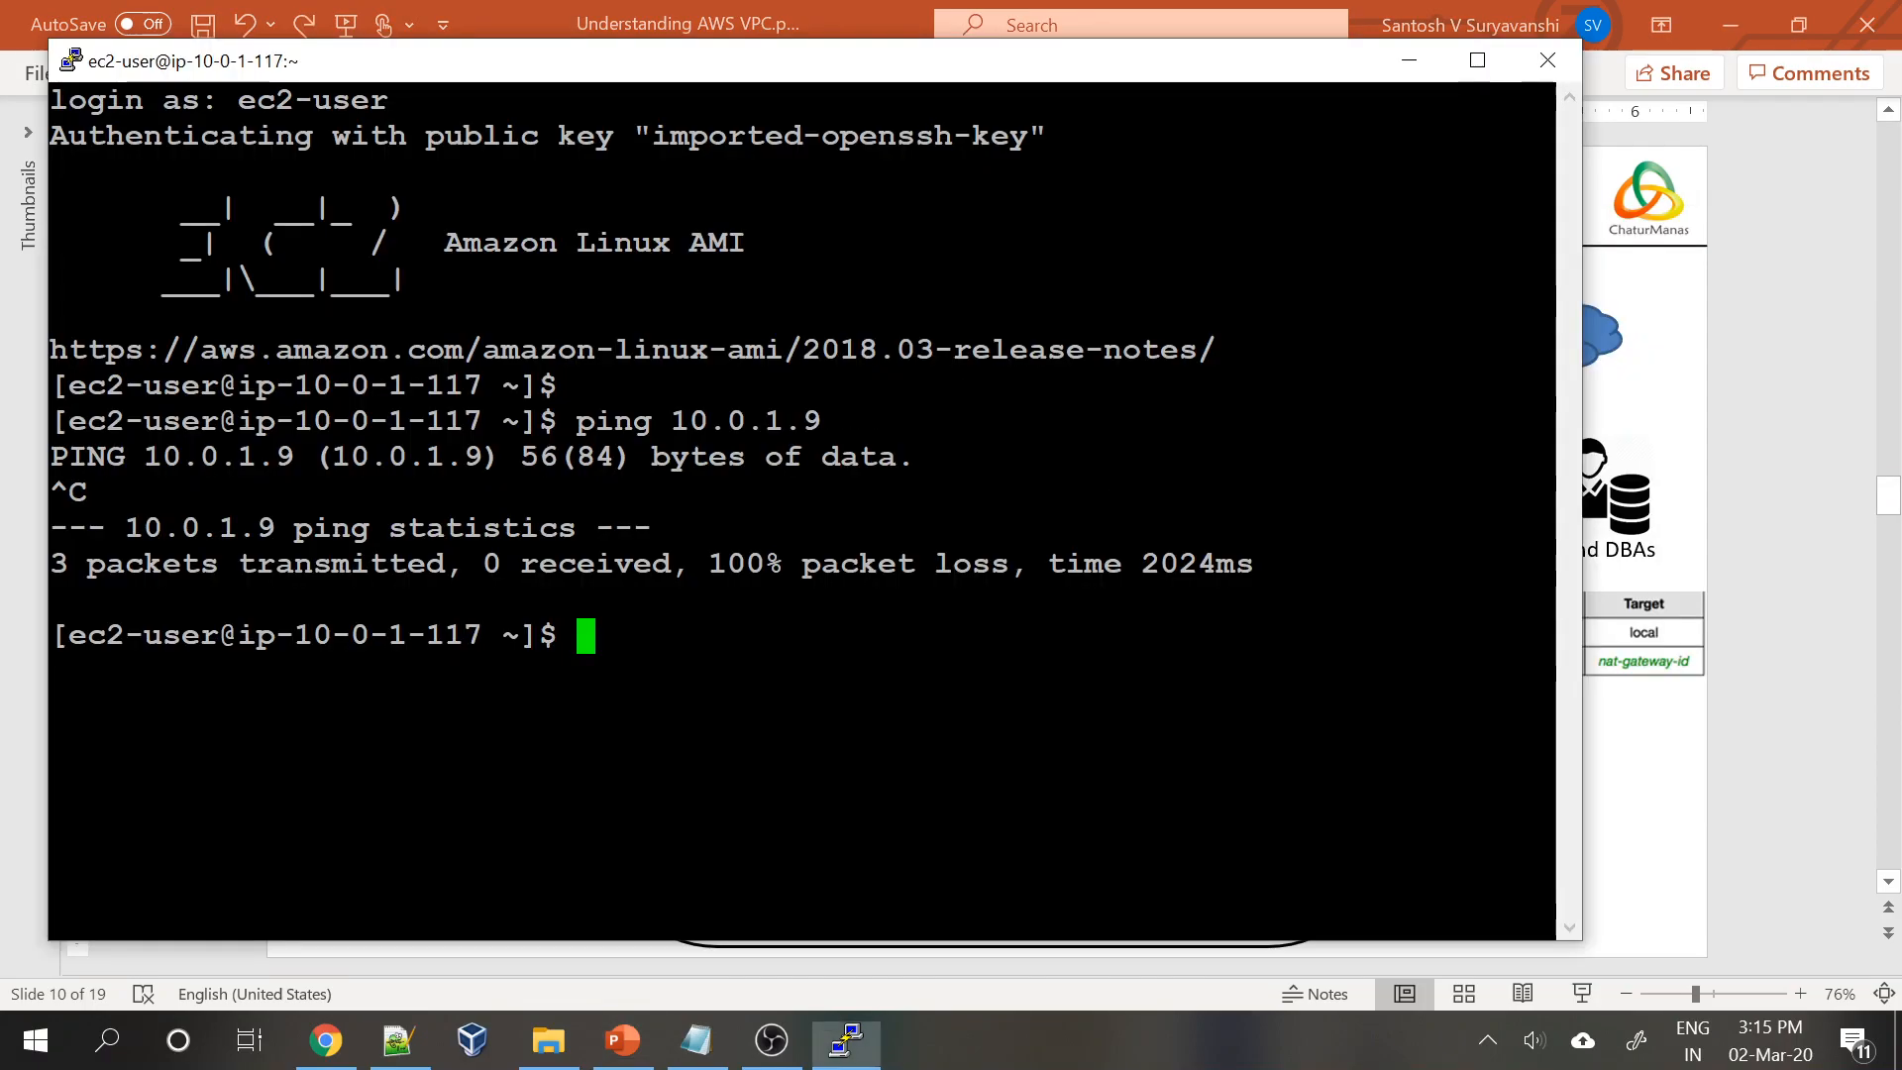
key(alt+Tab)
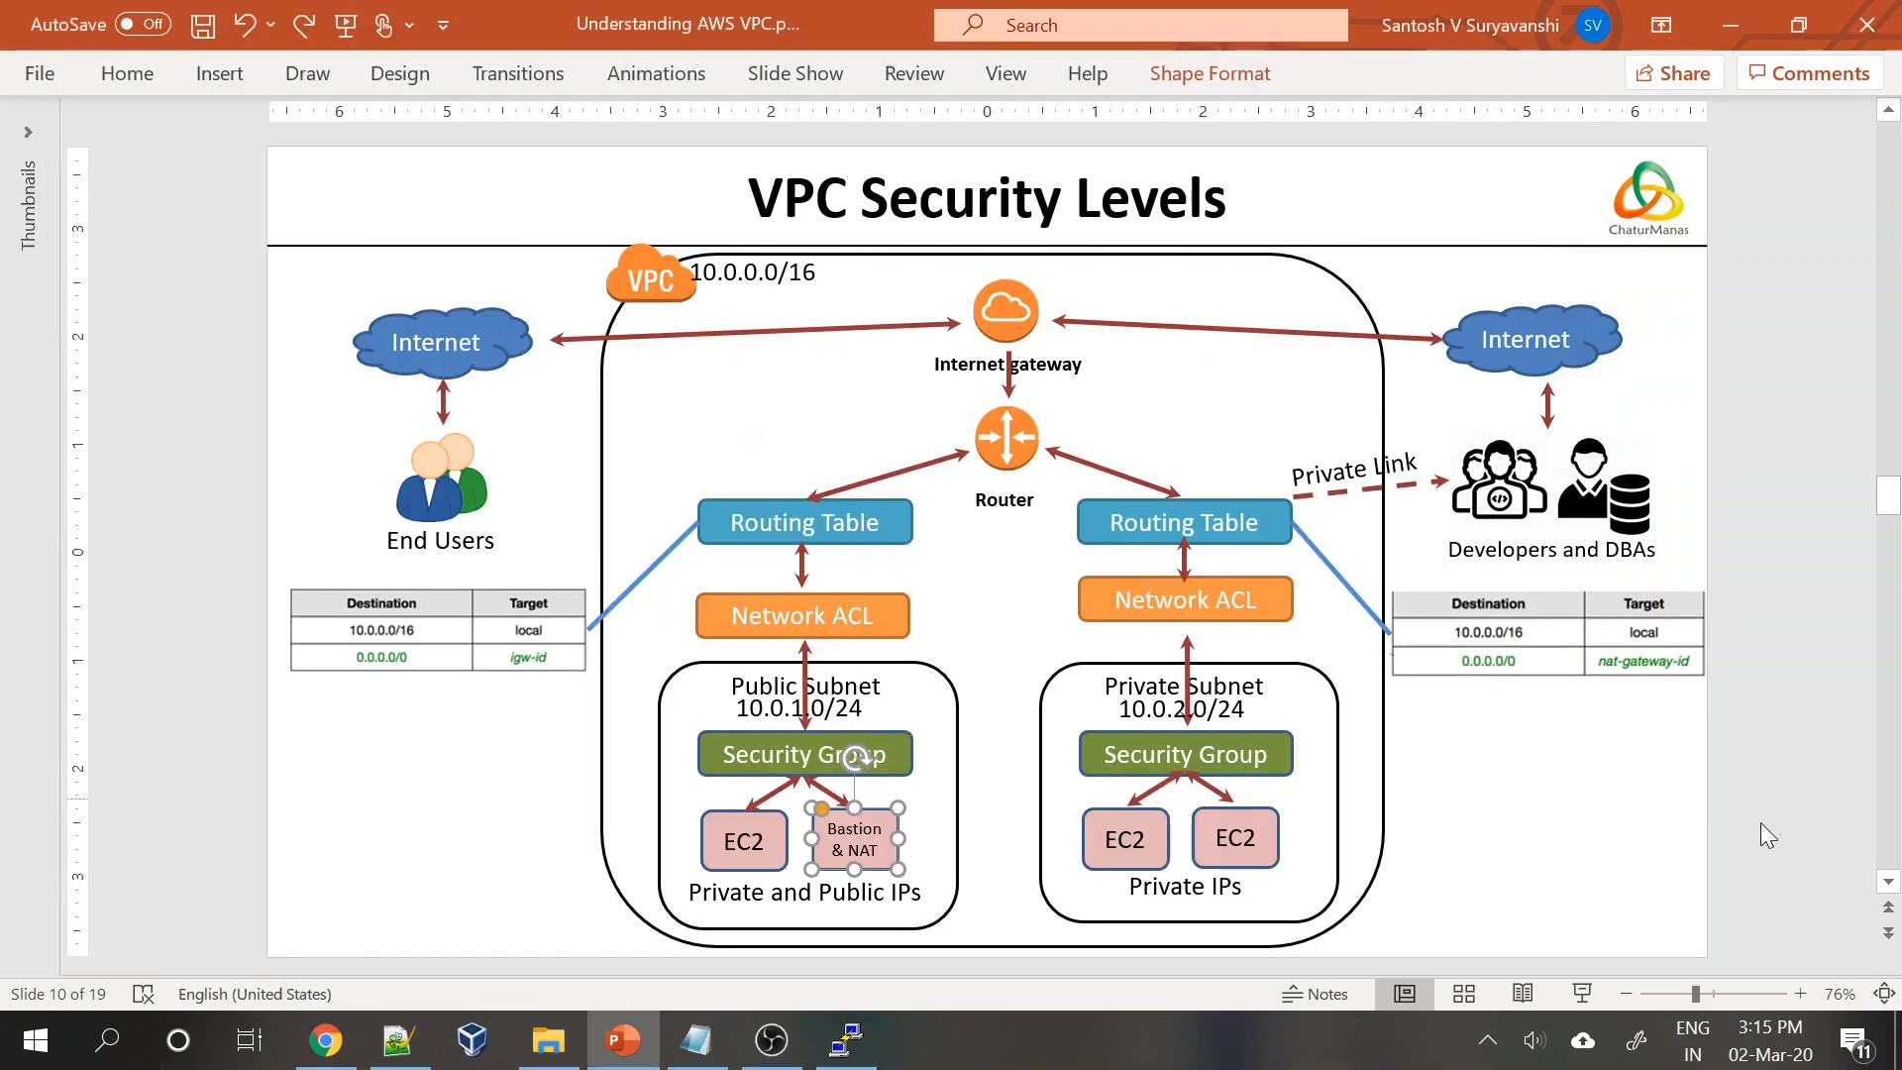
click(822, 733)
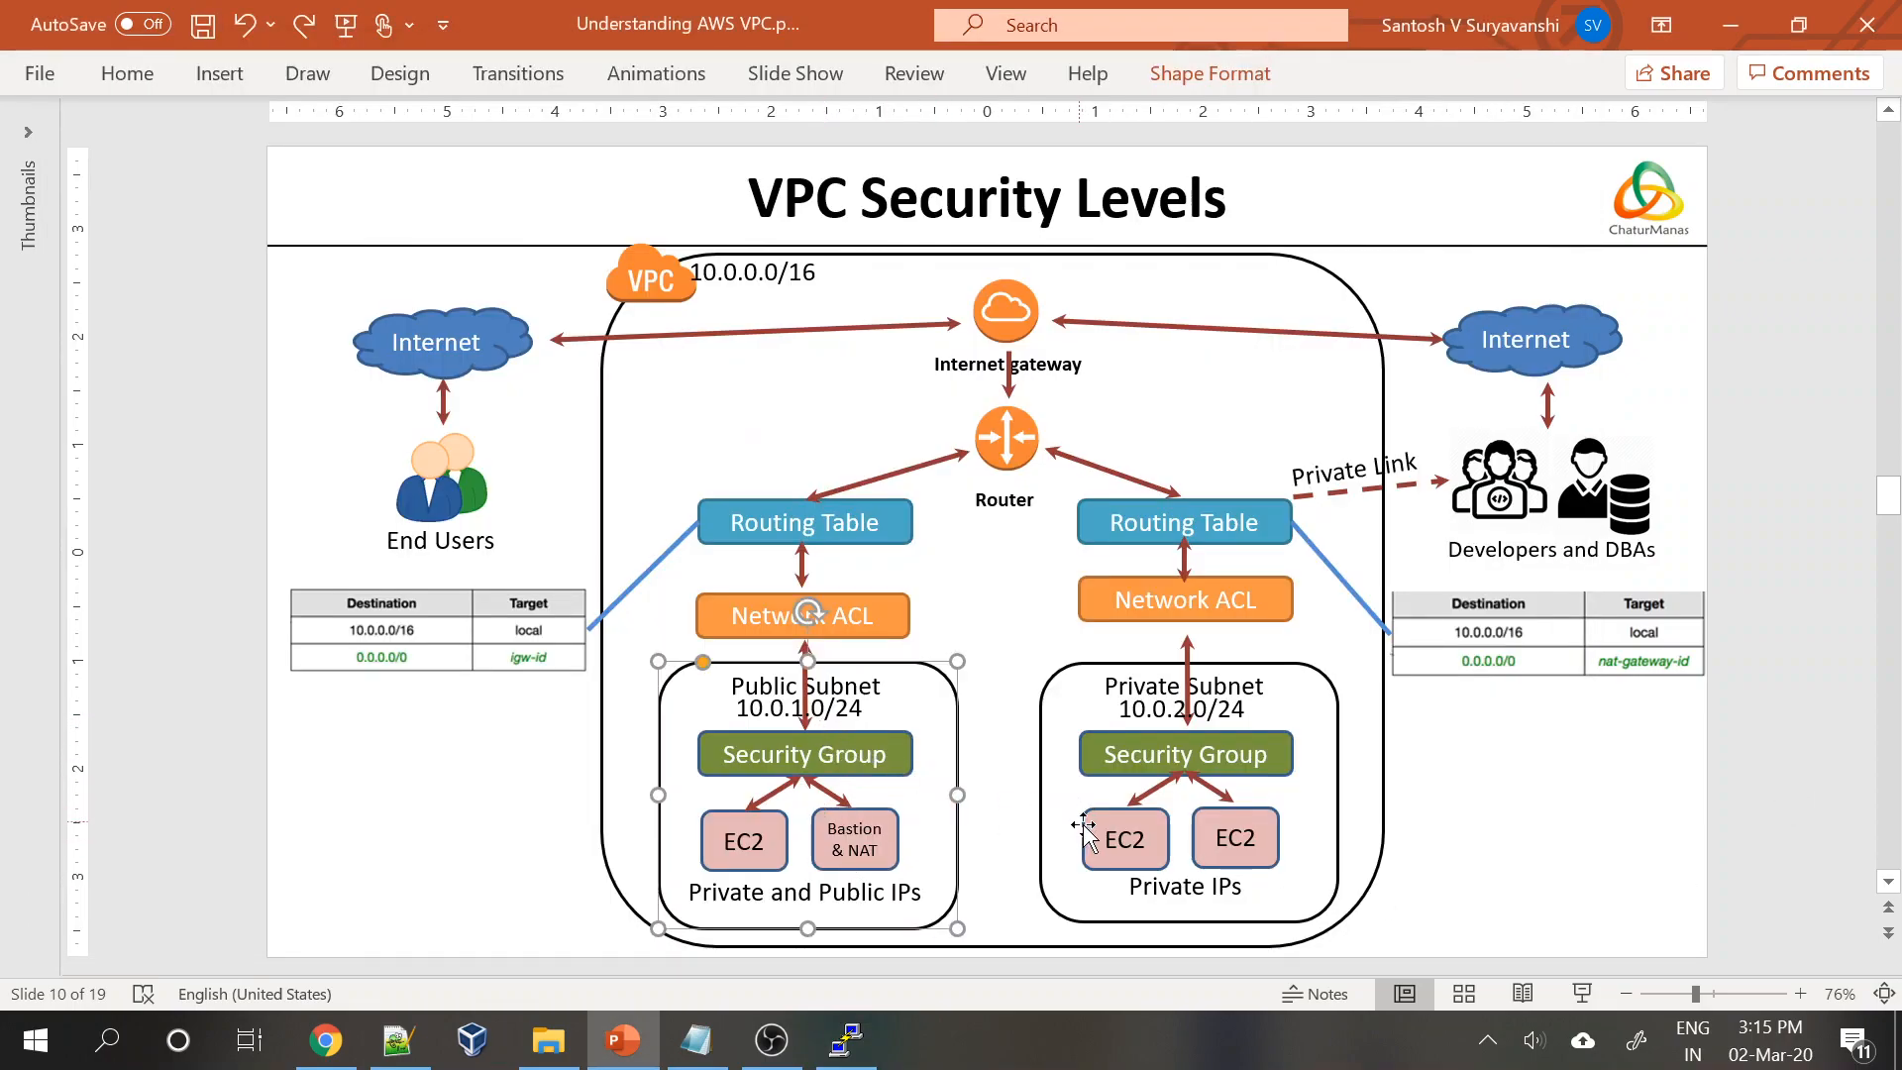
click(1545, 825)
- Copy the Private-2 instance's private IP in the EC2 console, ping 10.0.2.227 from the Public-1 PuTTY terminal, and stop the ping
click(326, 1040)
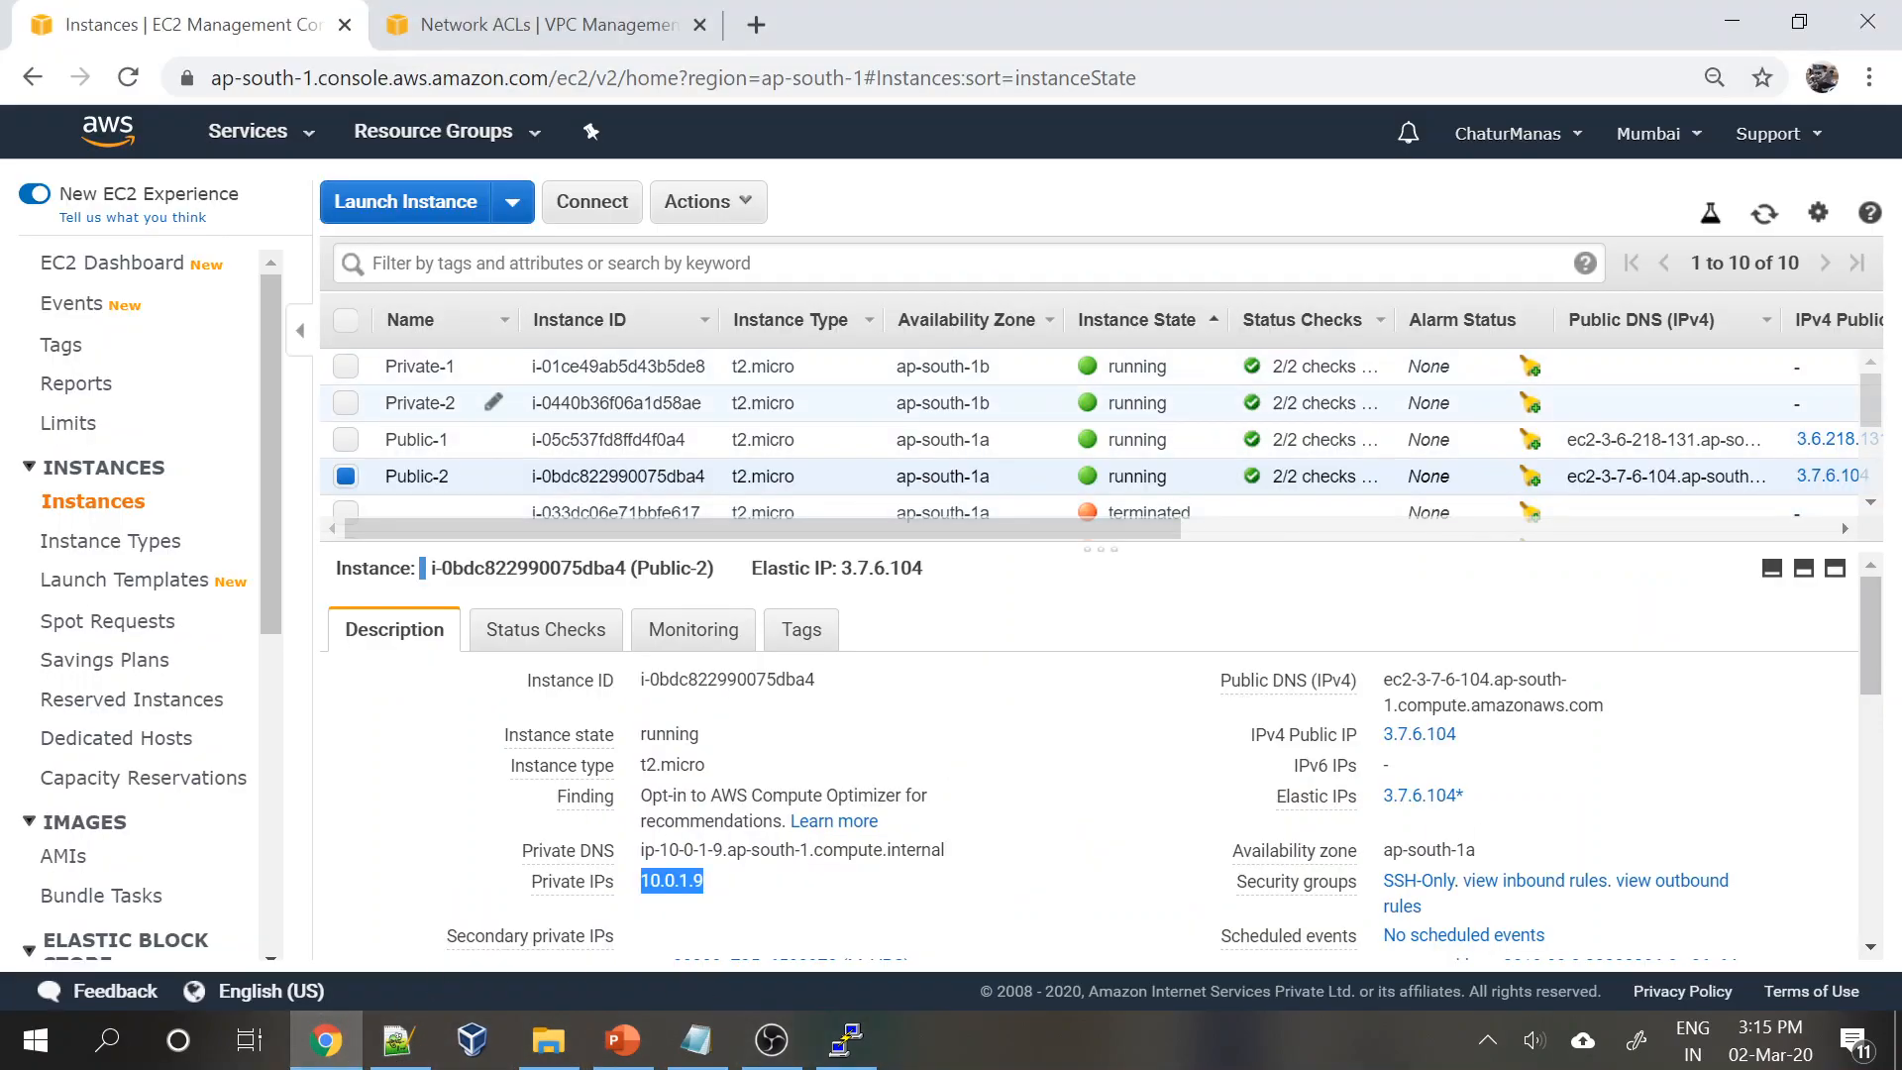
click(424, 404)
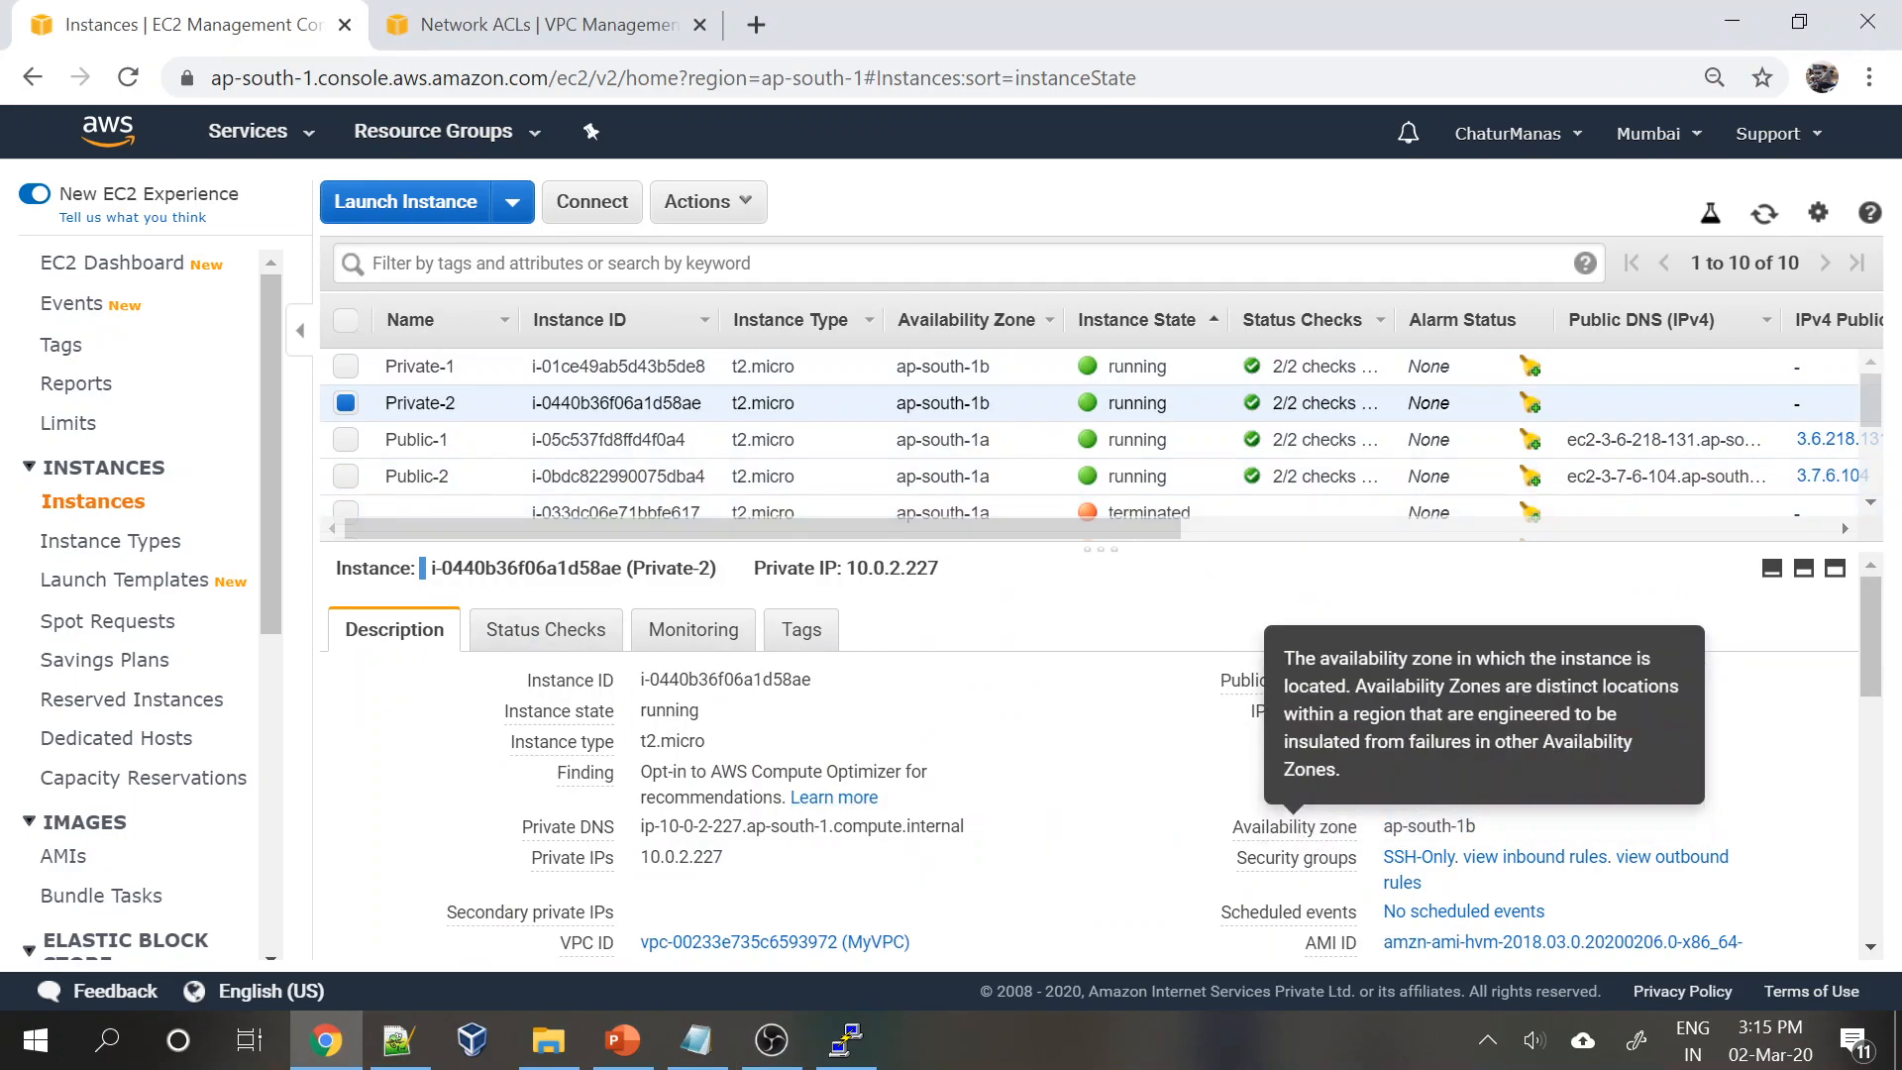
click(745, 857)
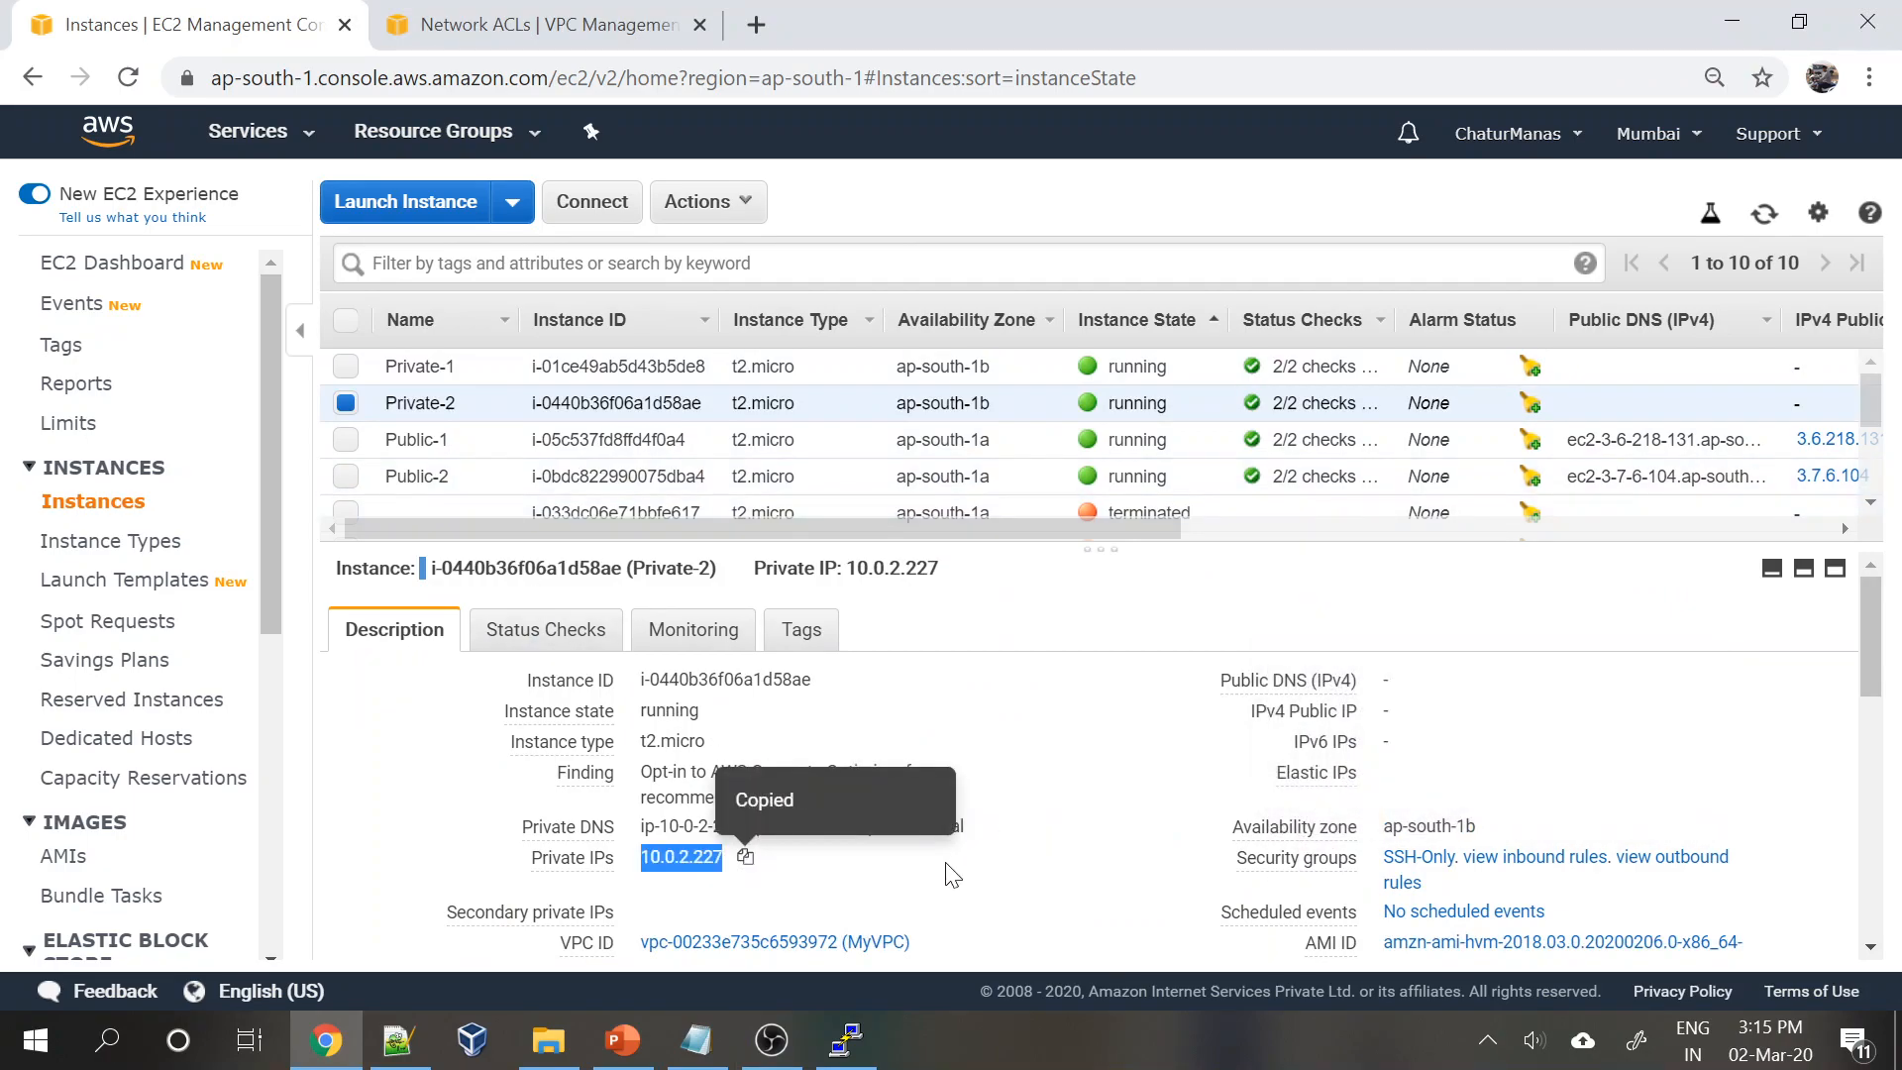
click(847, 1041)
text(ping)
key(shift+Insert)
key(Return)
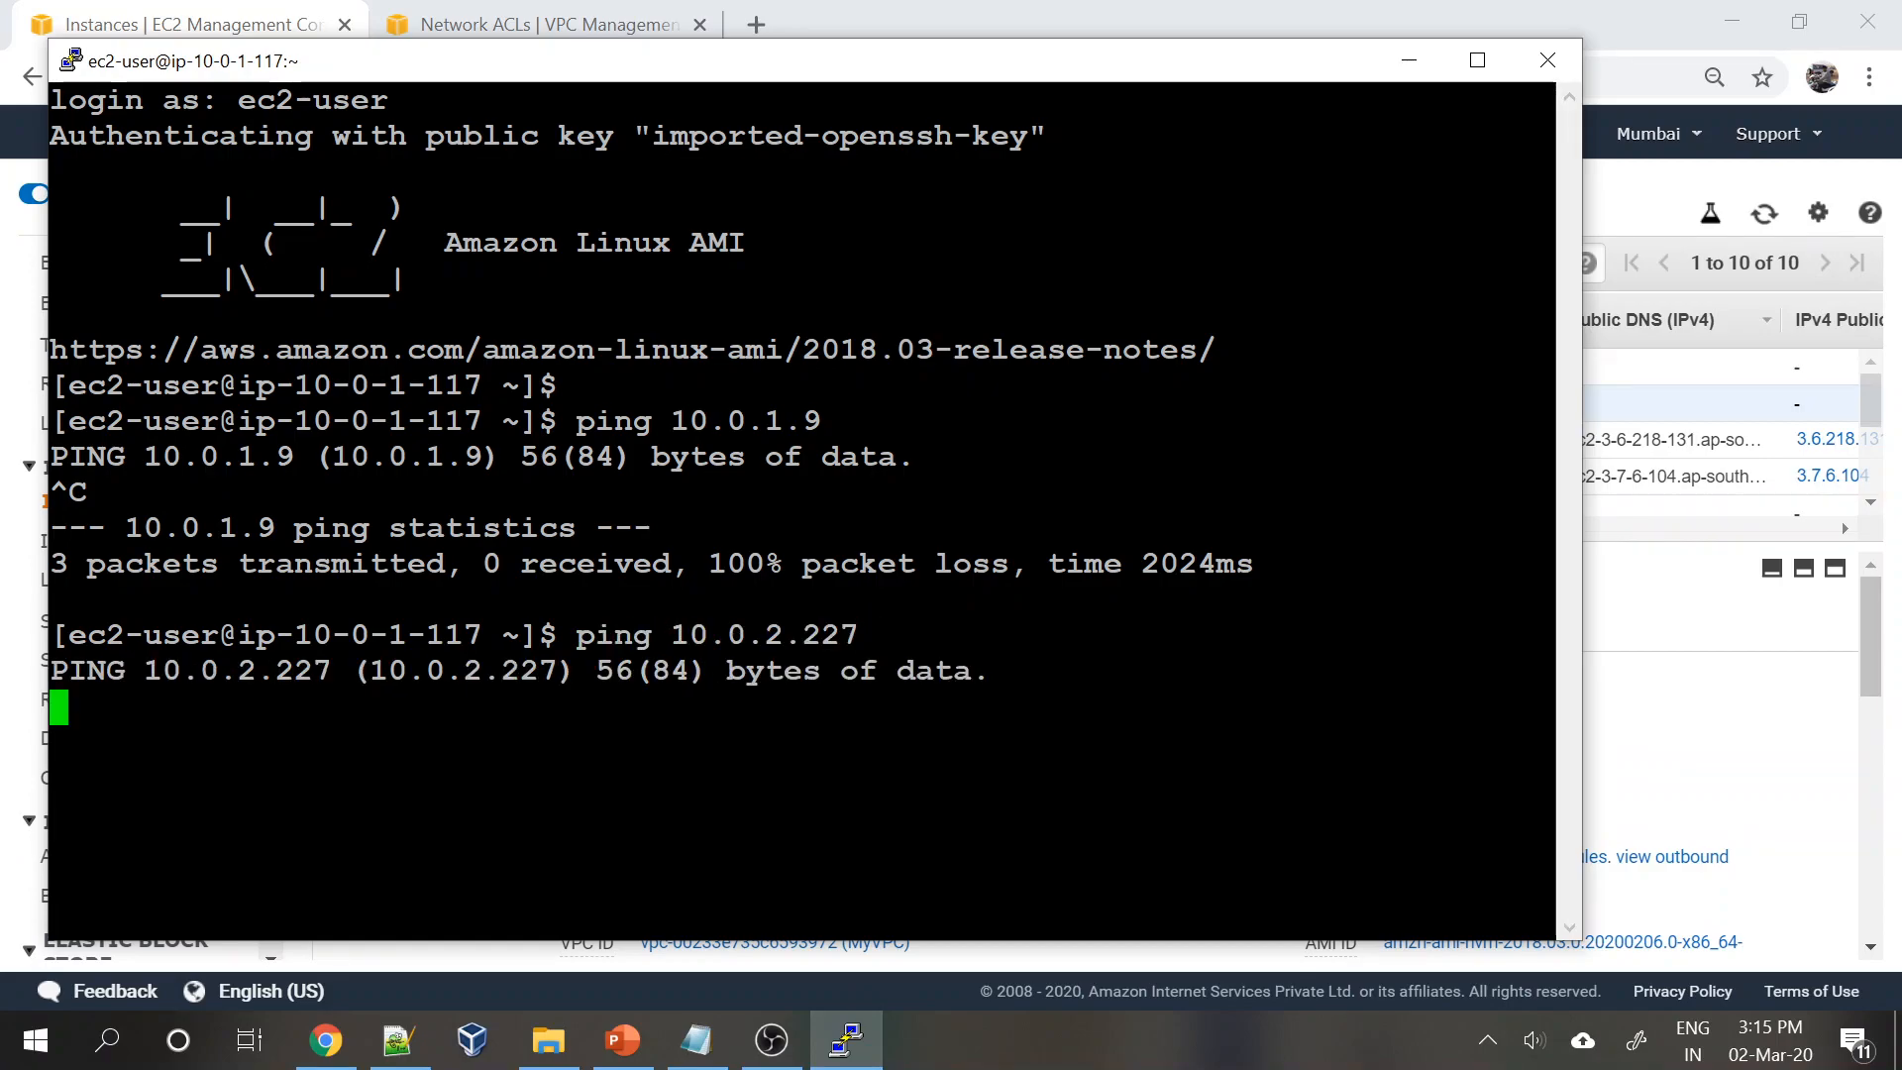
key(ctrl+c)
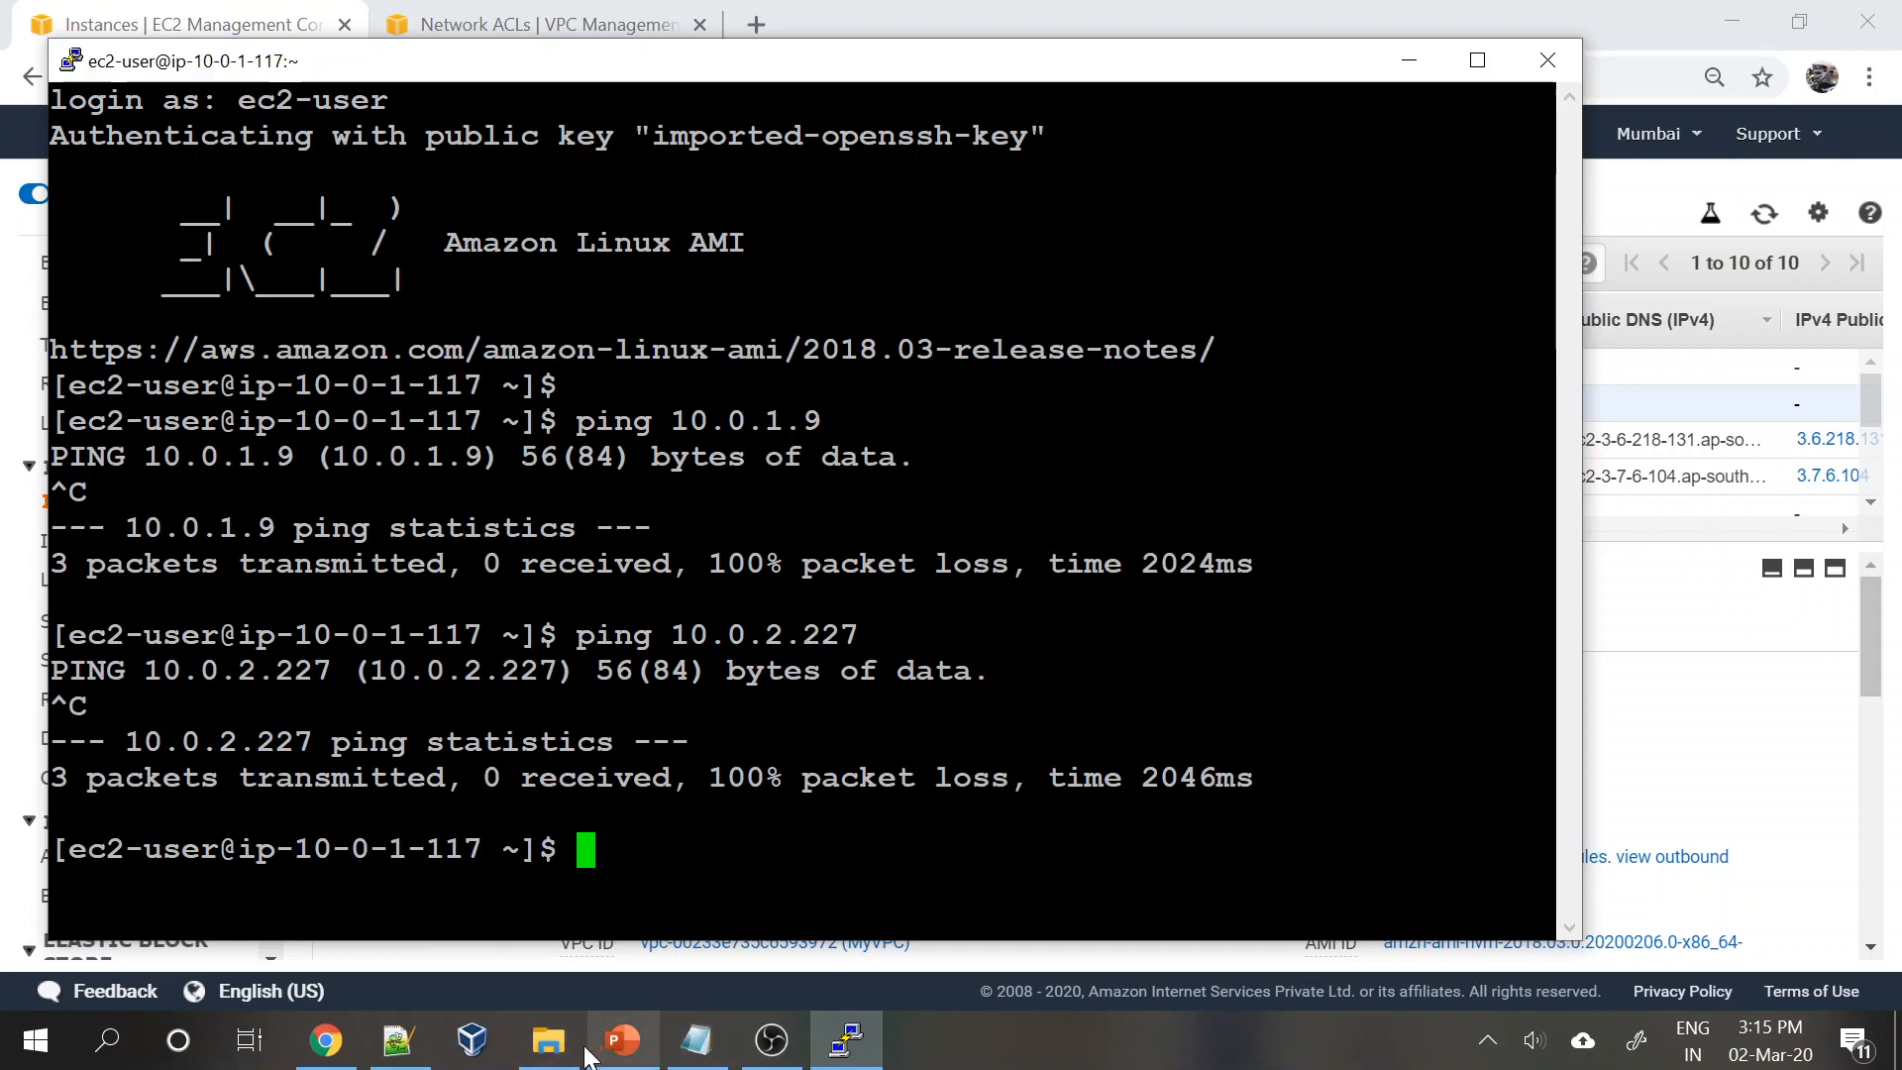
- Review the public subnet's EC2 and the private subnet's EC2 and Security Group shapes on the VPC Security Levels slide in PowerPoint
click(622, 1040)
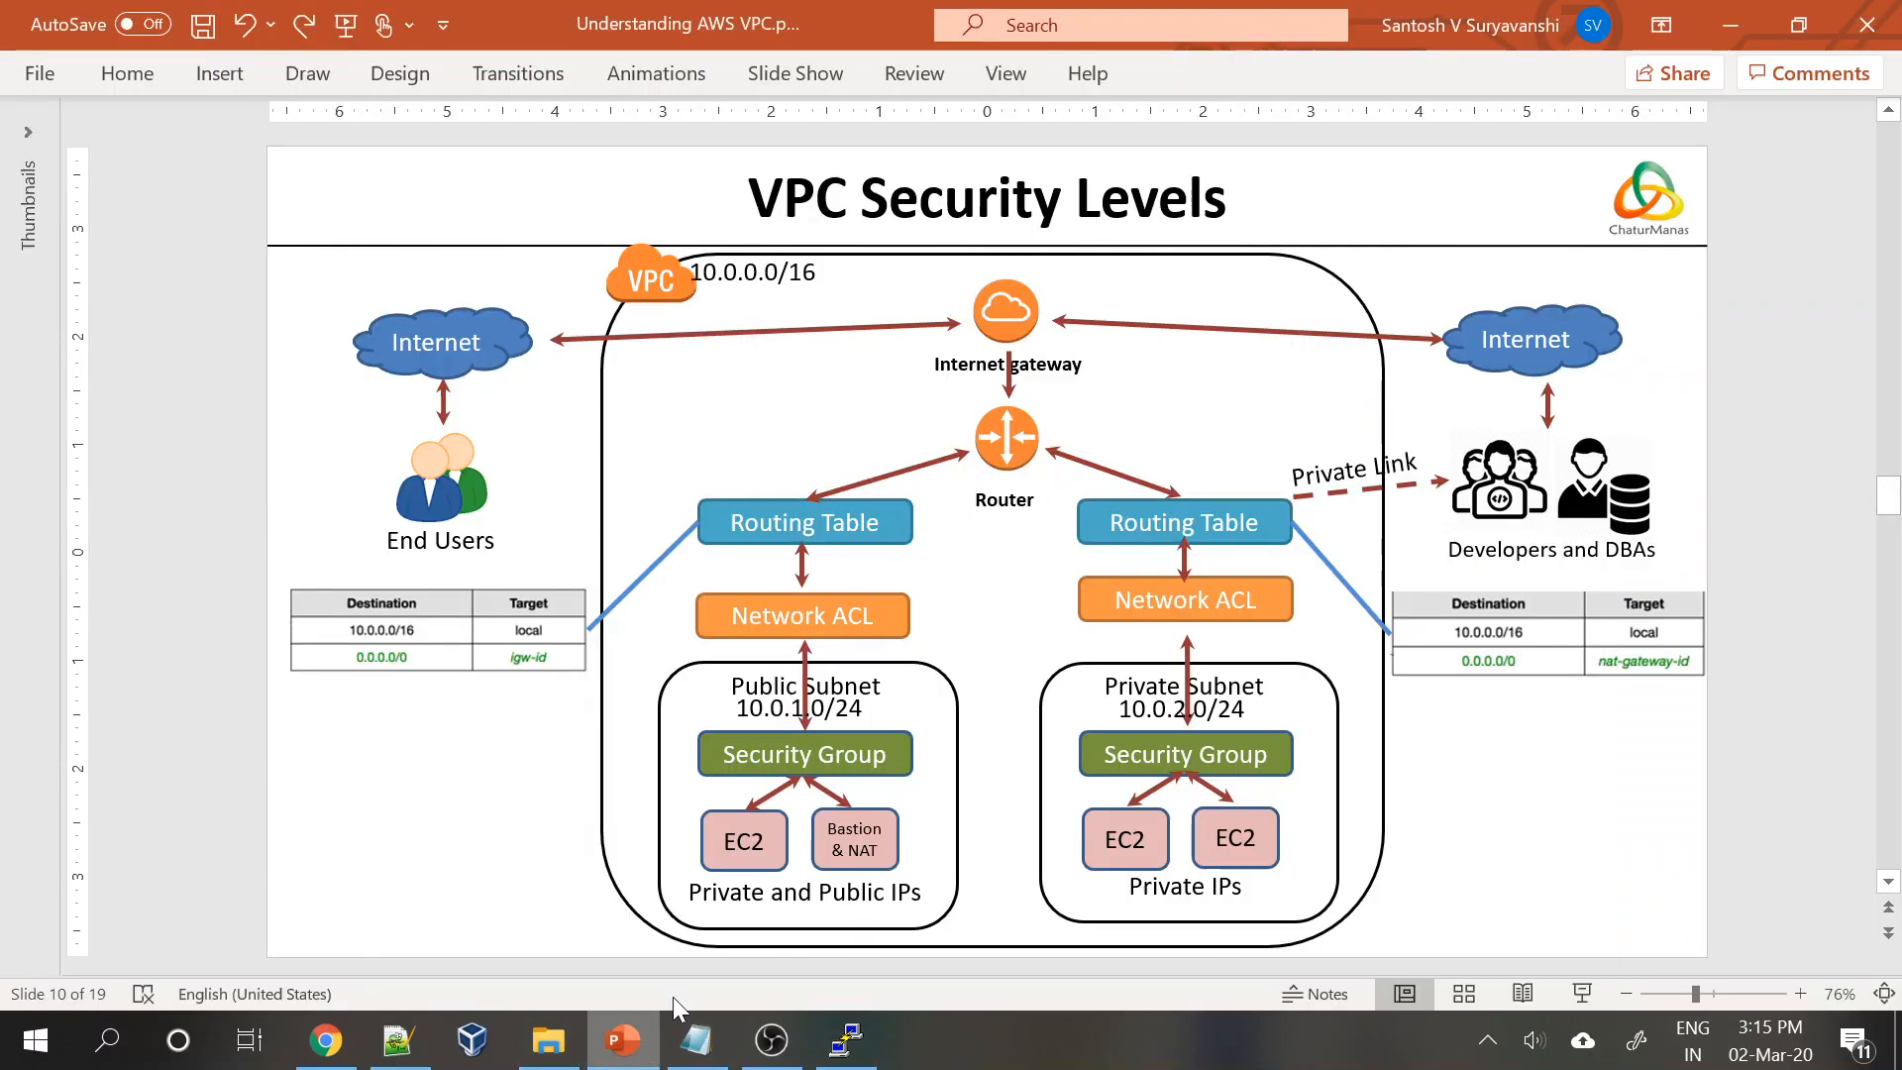
click(727, 812)
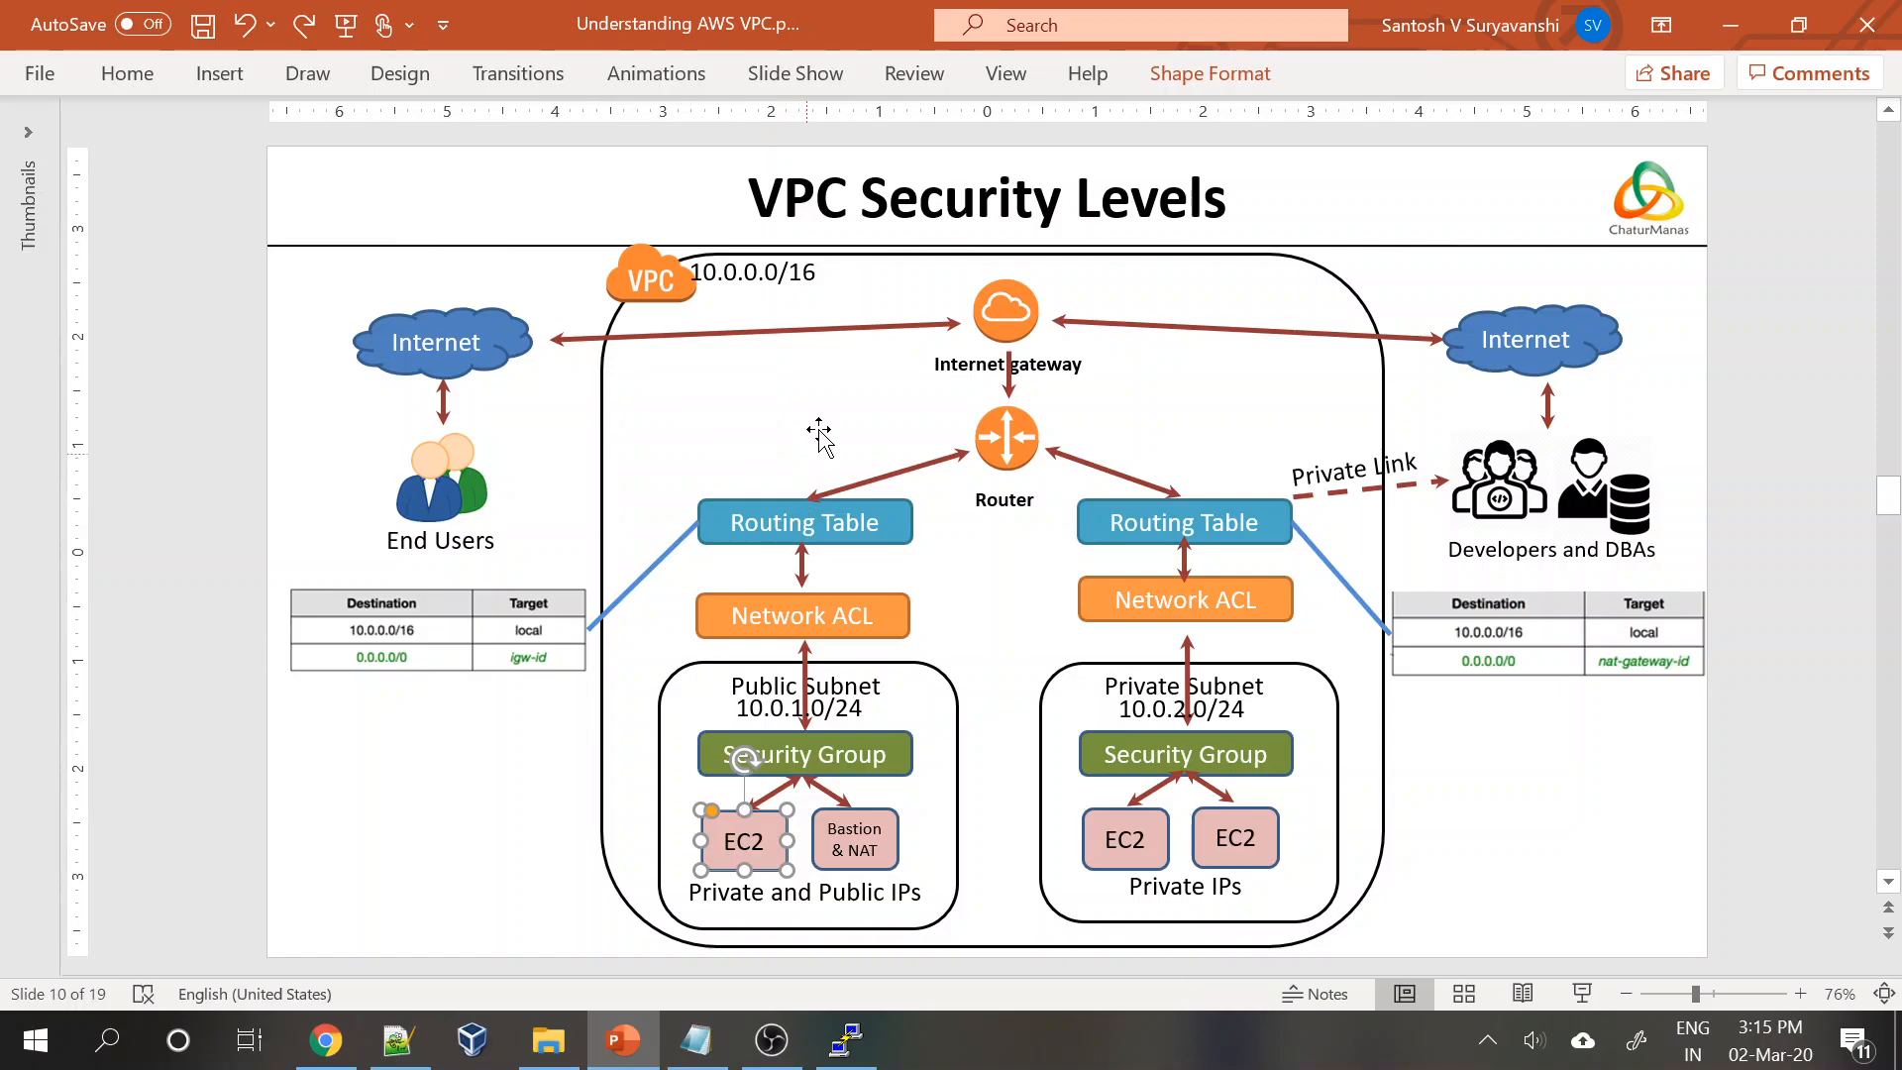
click(1154, 842)
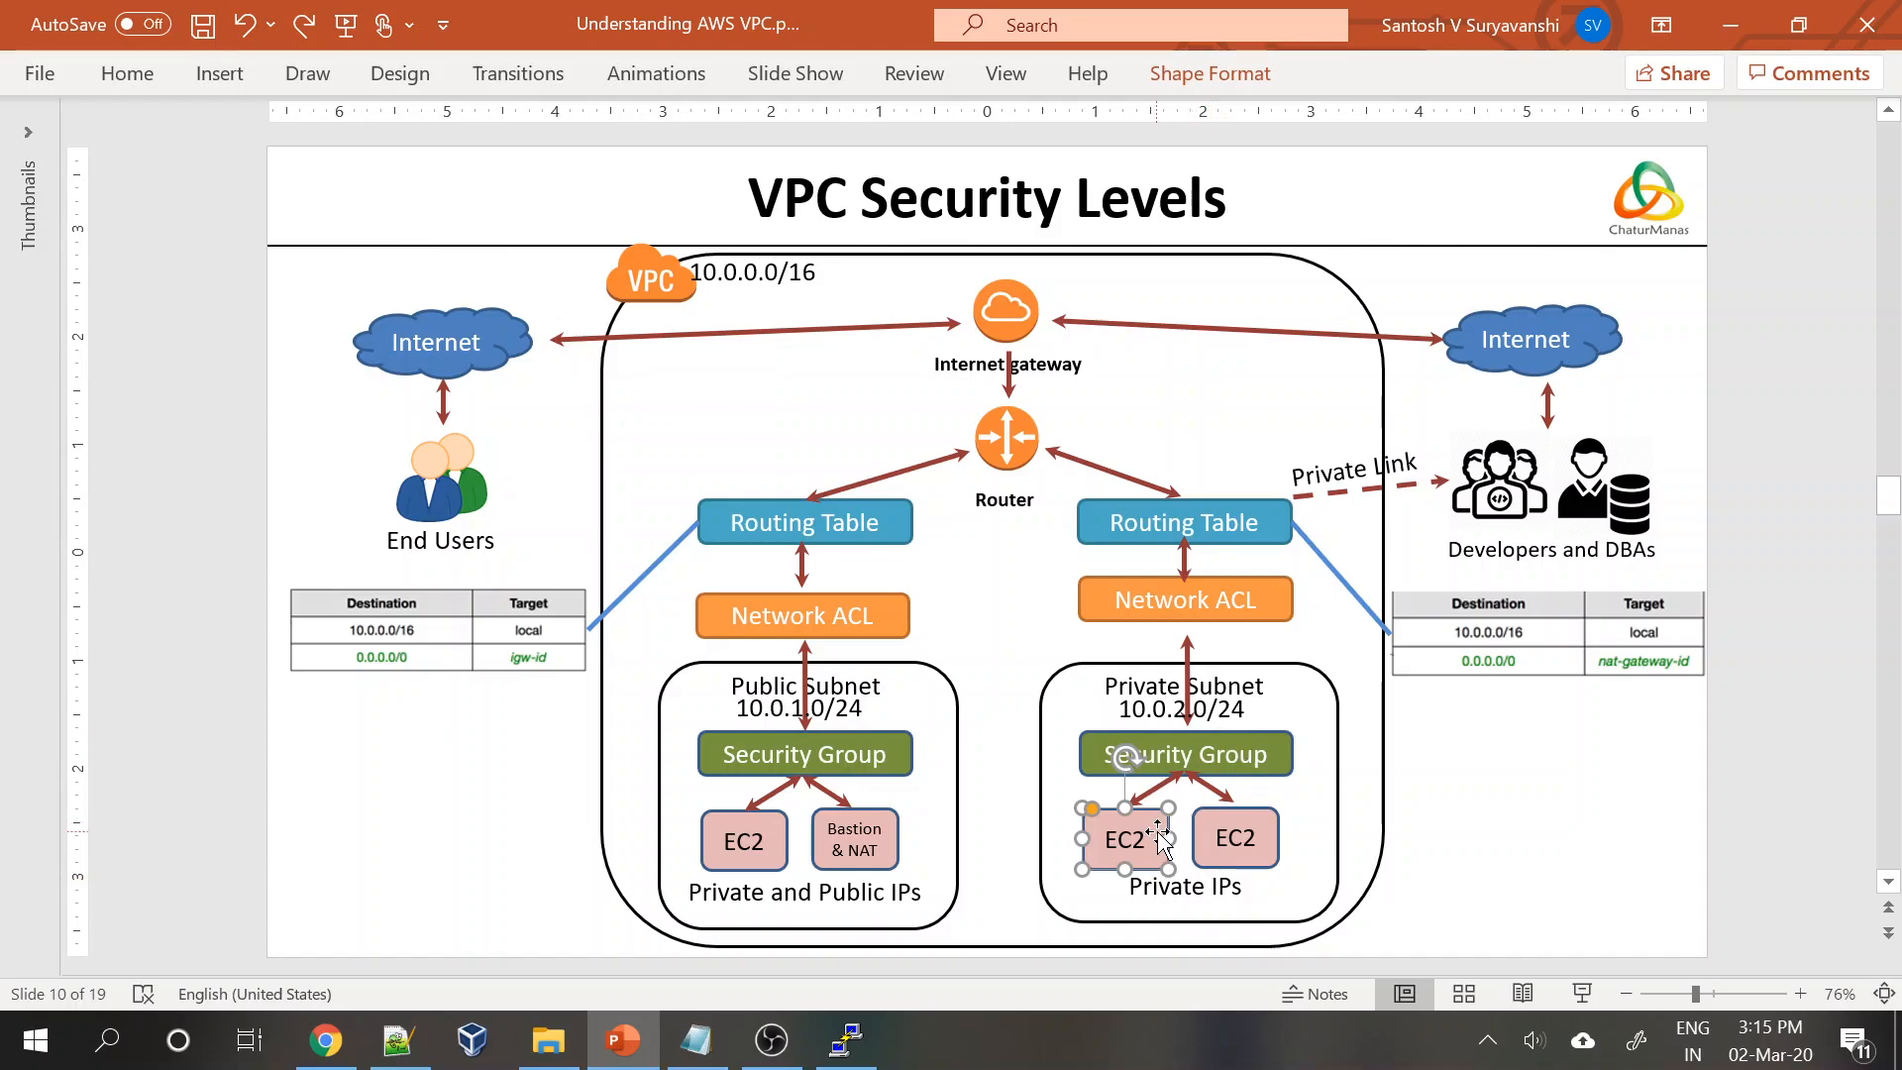
click(1256, 748)
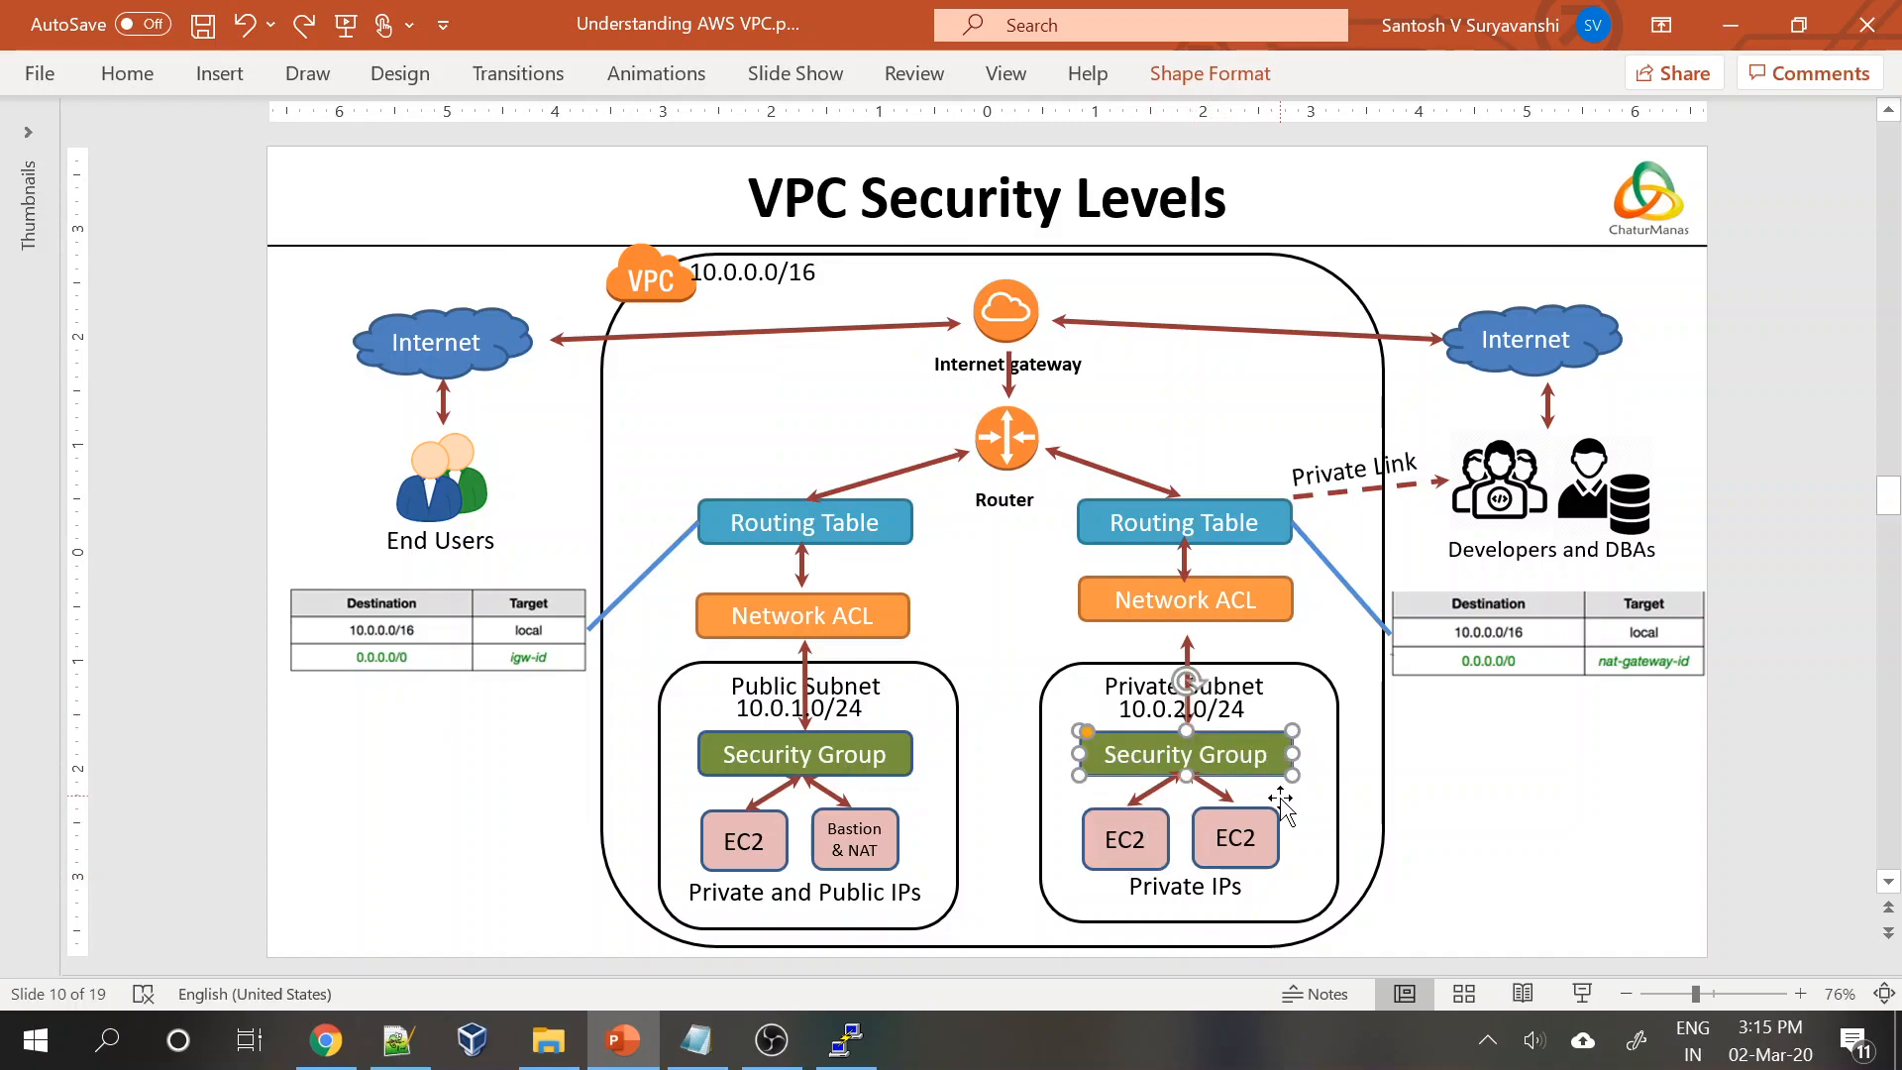
- Switch to the EC2 console in Chrome and view the inbound rules of the Private-2 instance's security group
click(330, 1050)
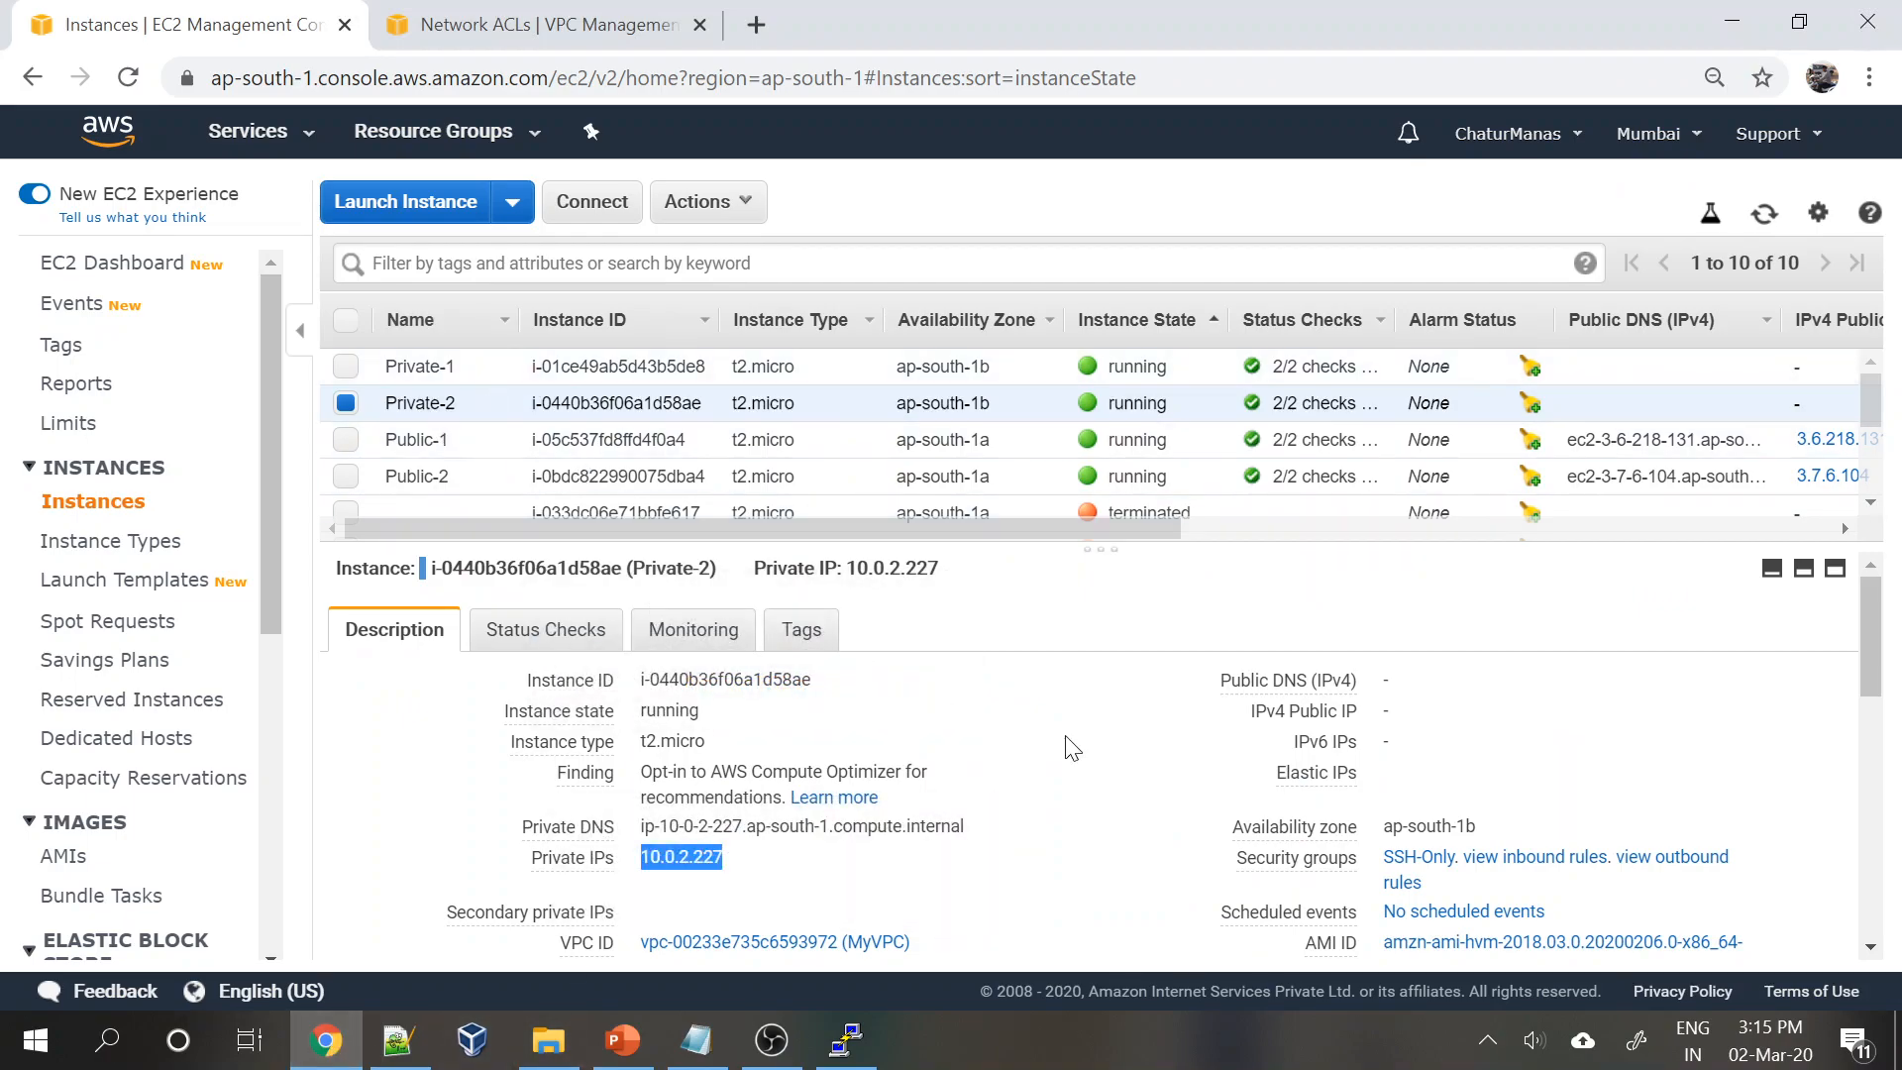
click(1566, 866)
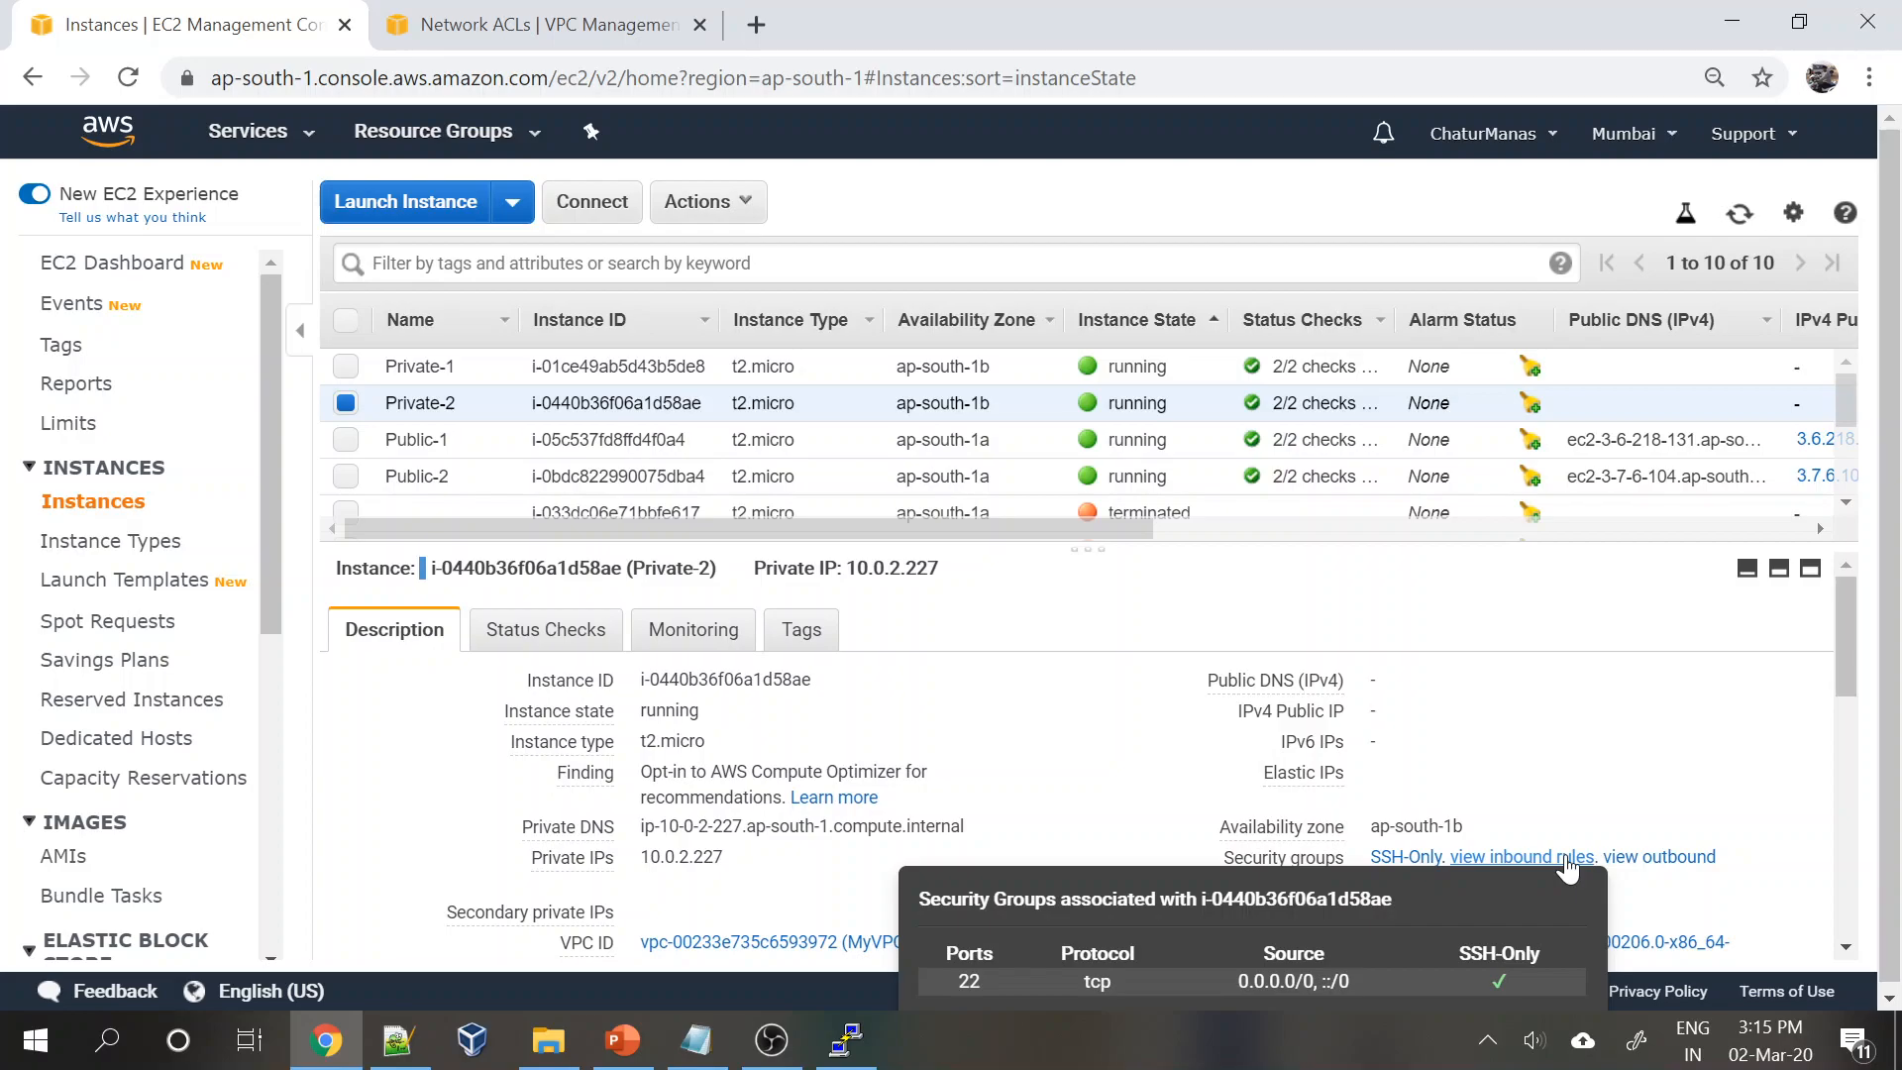
click(1553, 744)
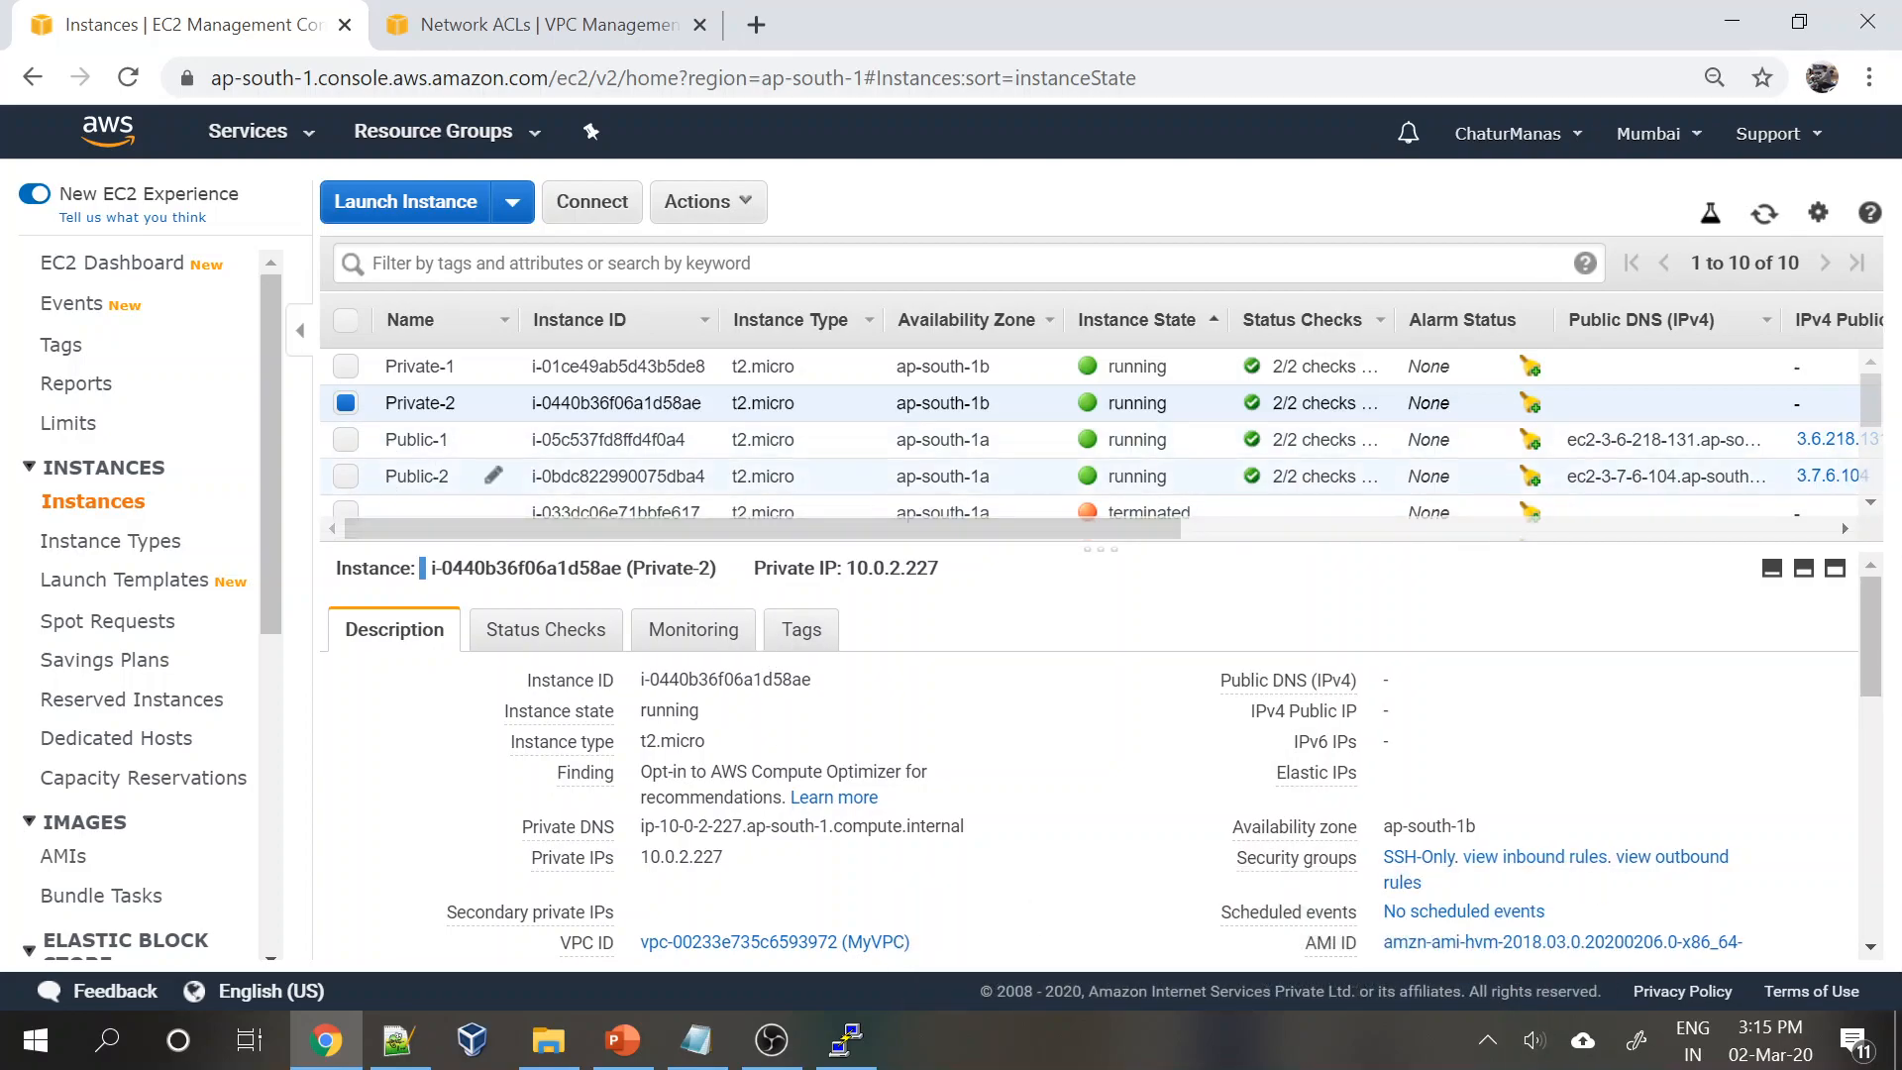
- Assign the Ping-Only security group to the Public-2 instance in addition to SSH-Only
click(436, 475)
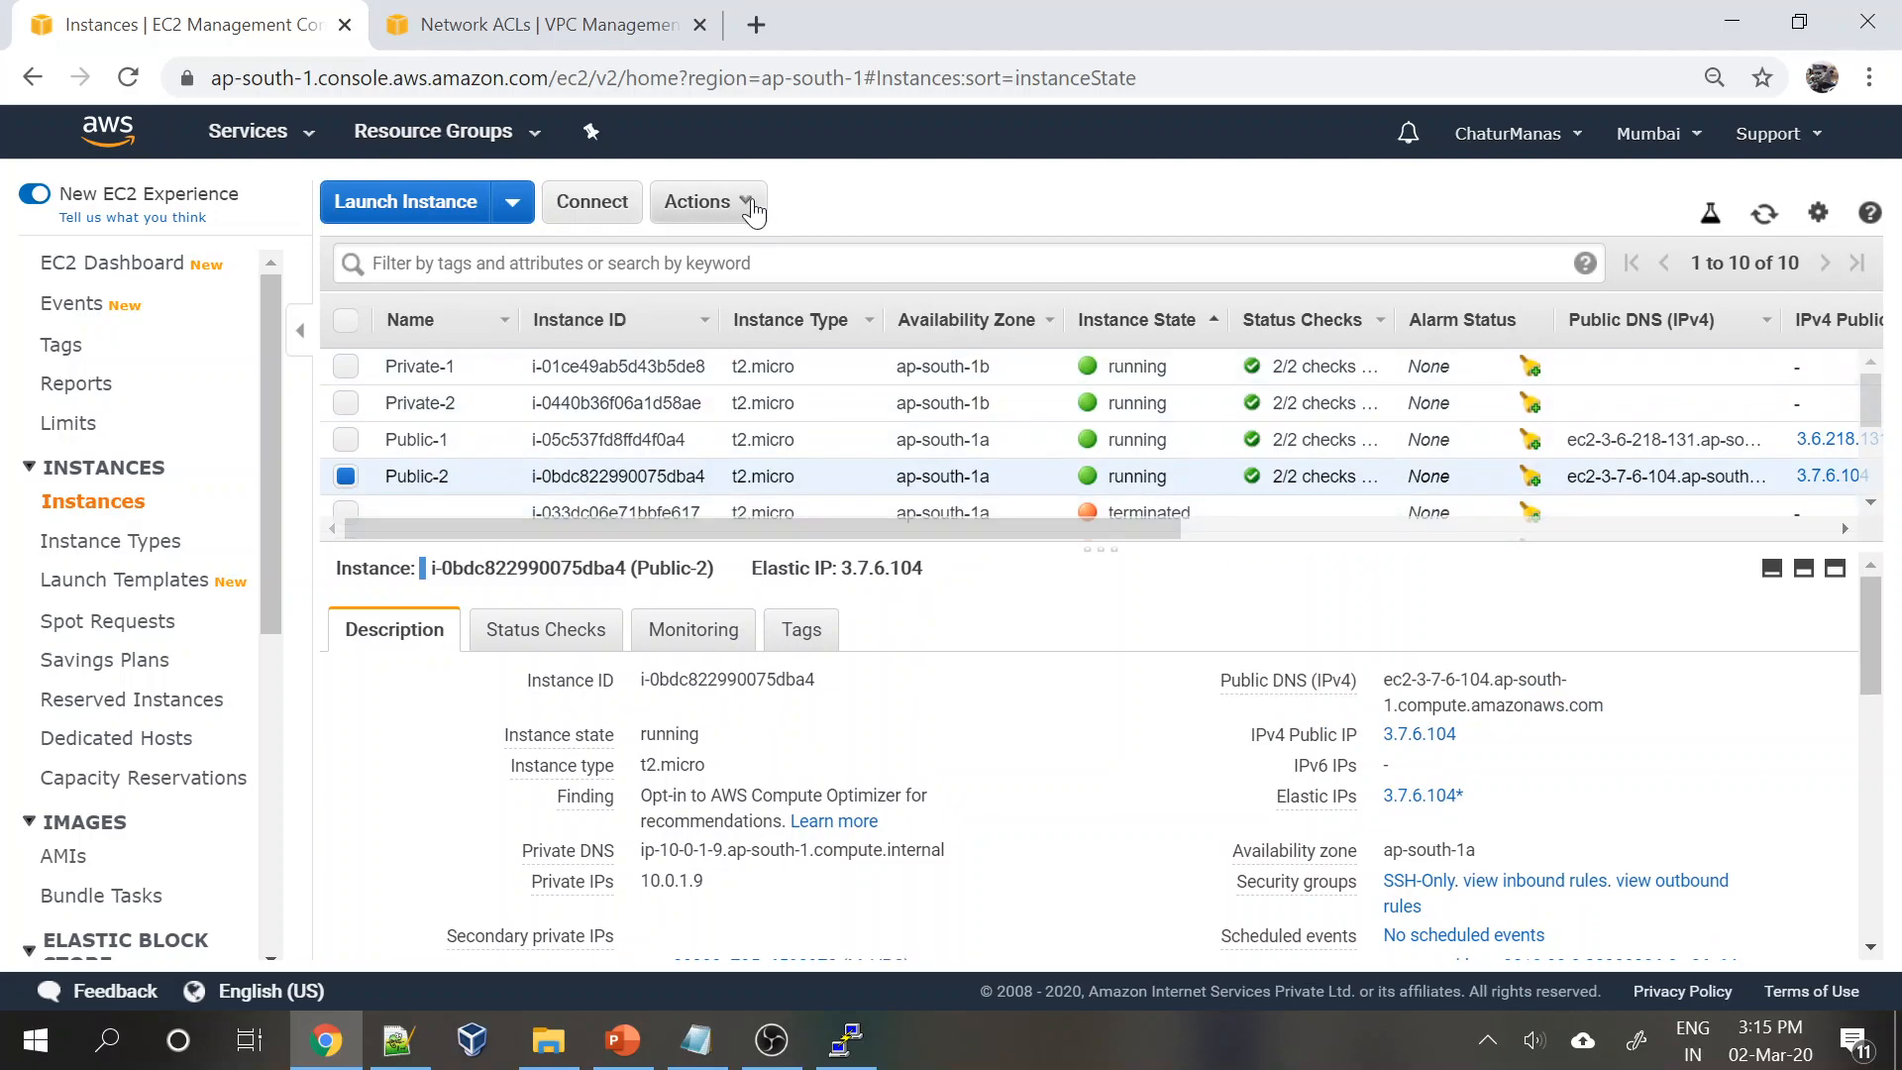
click(698, 202)
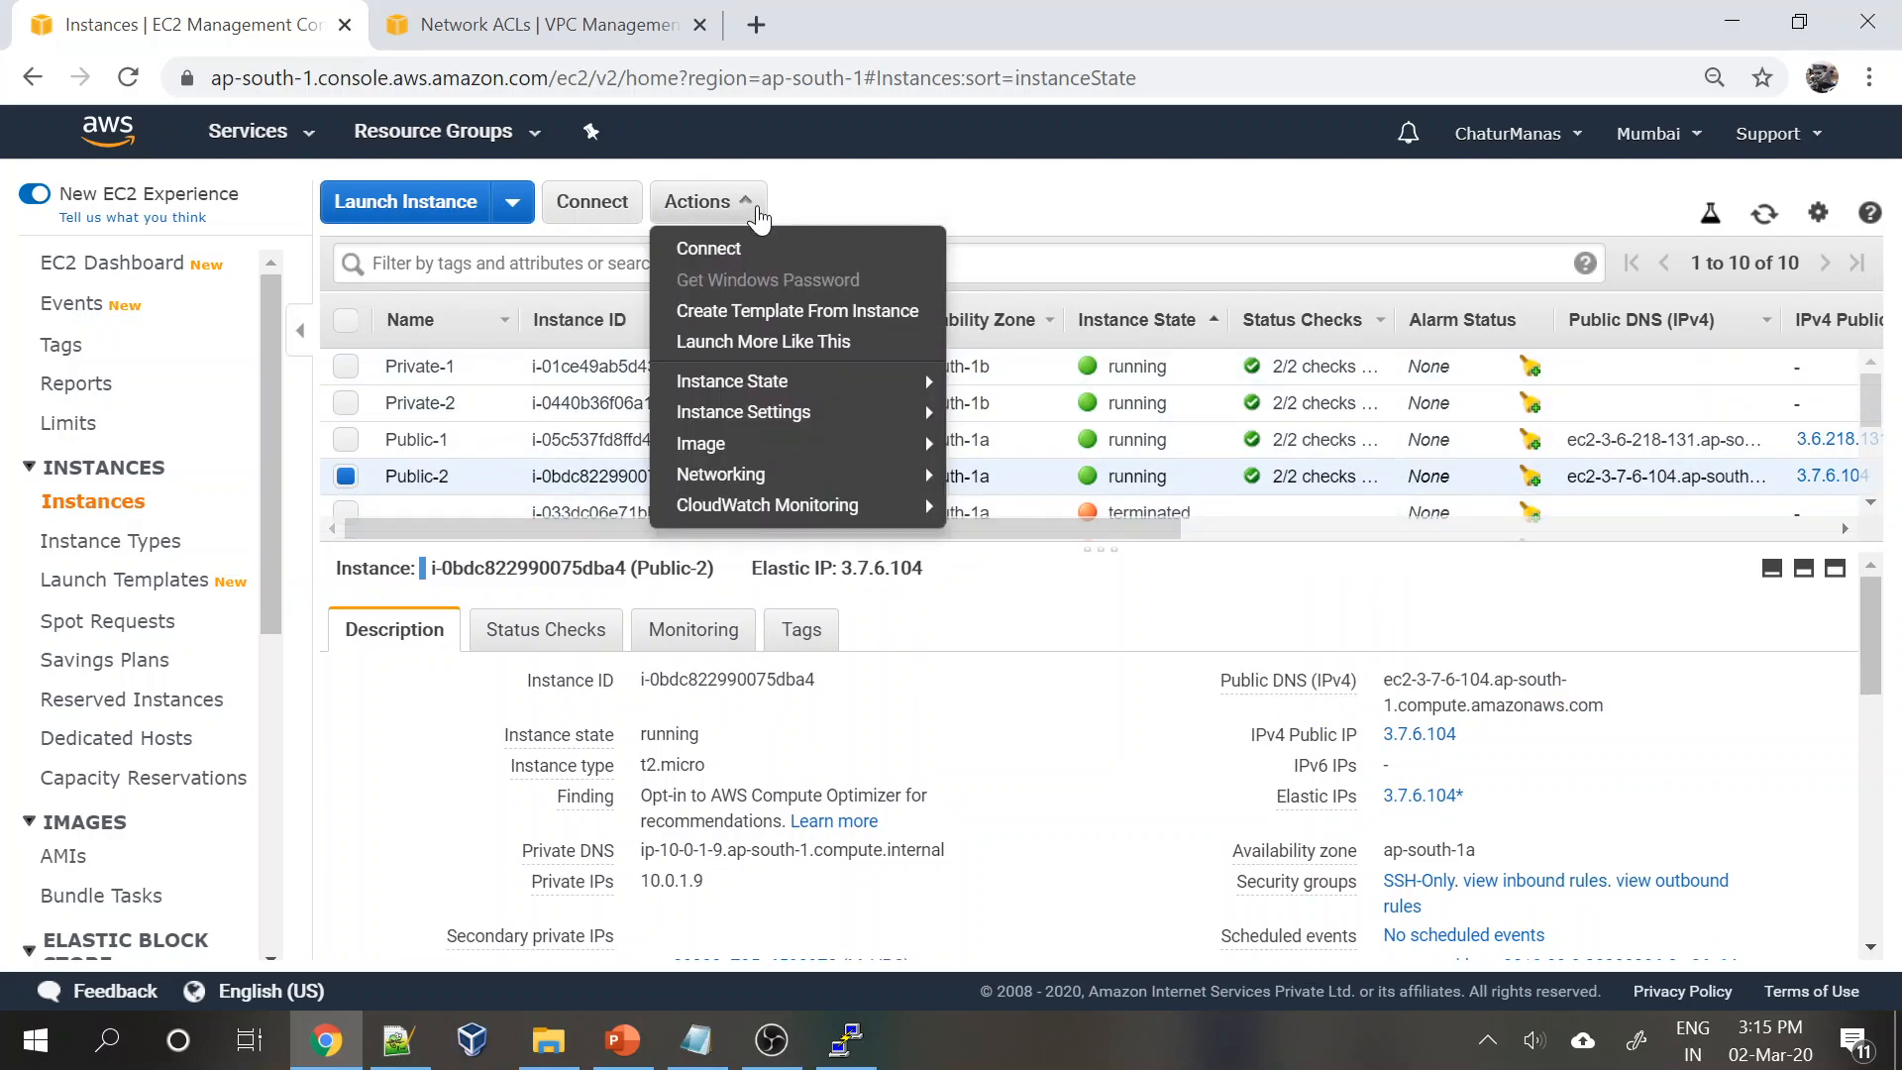
mouse_move(790, 389)
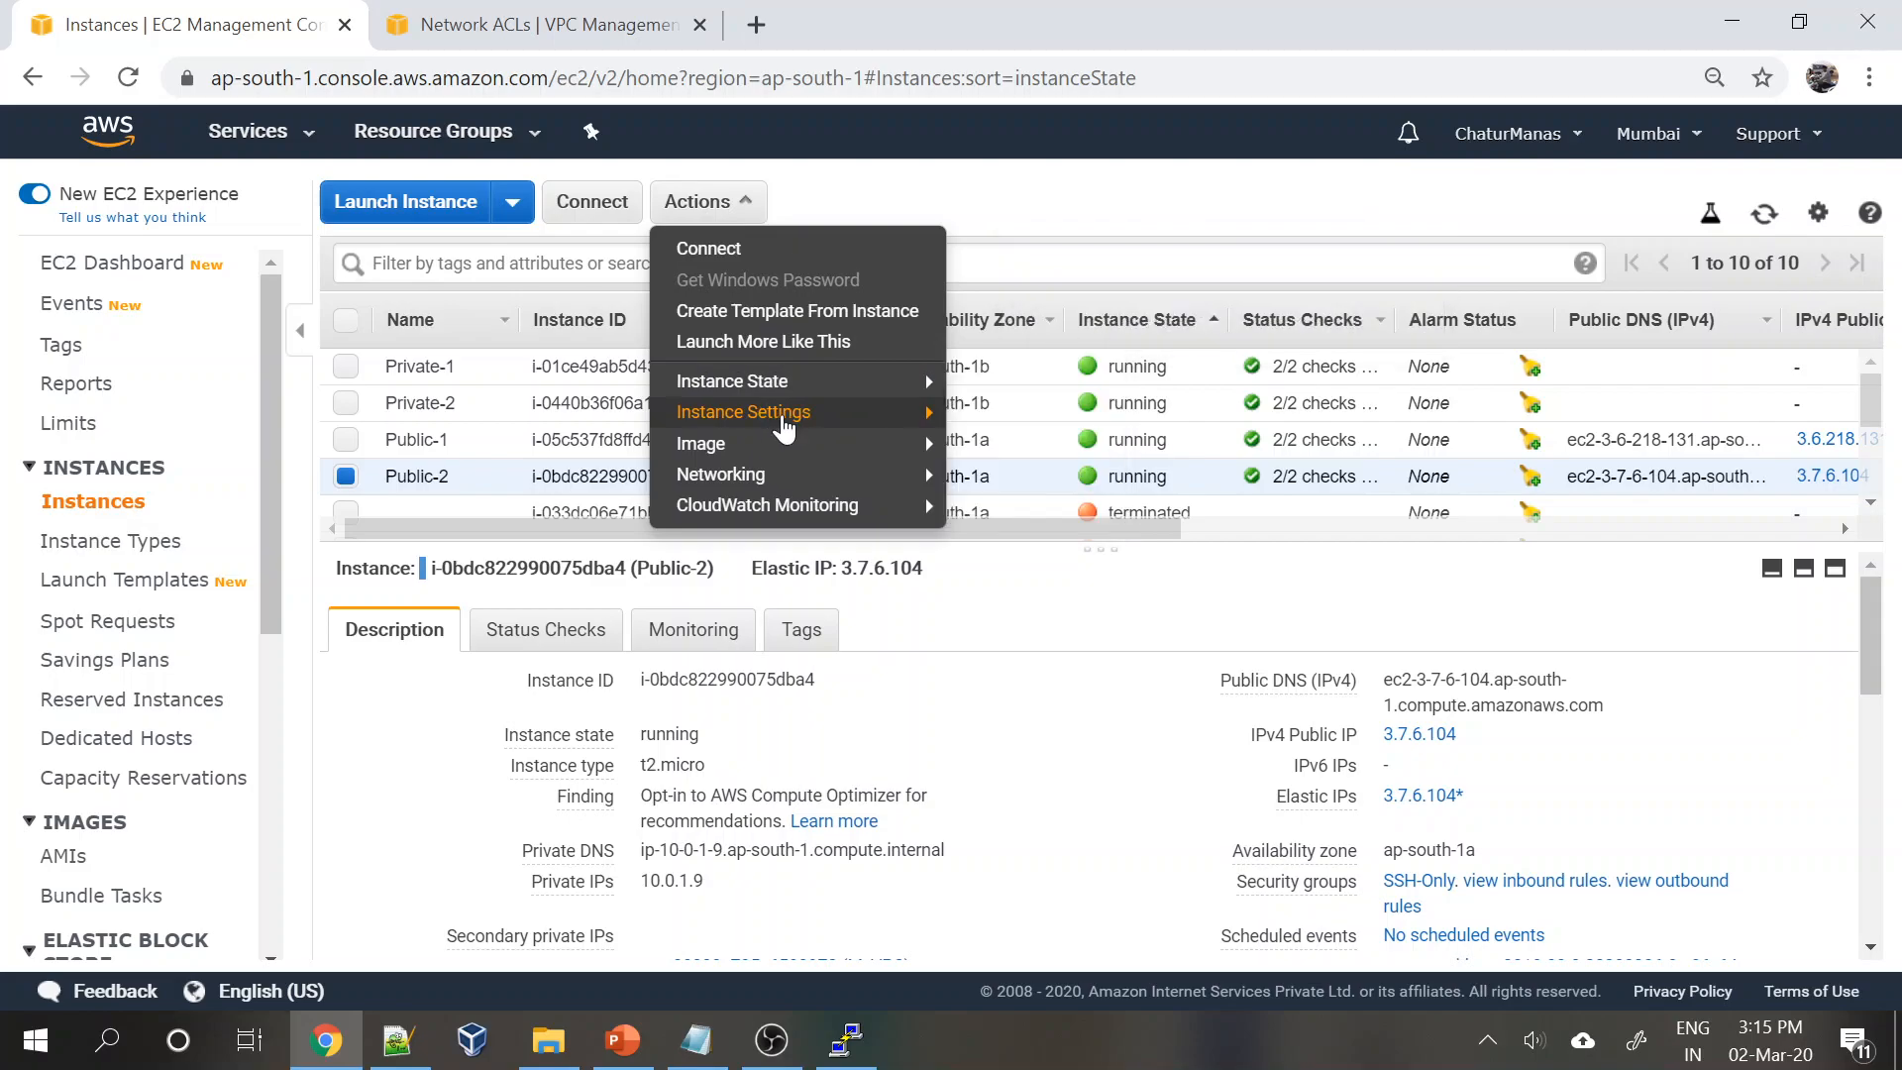
mouse_move(784, 426)
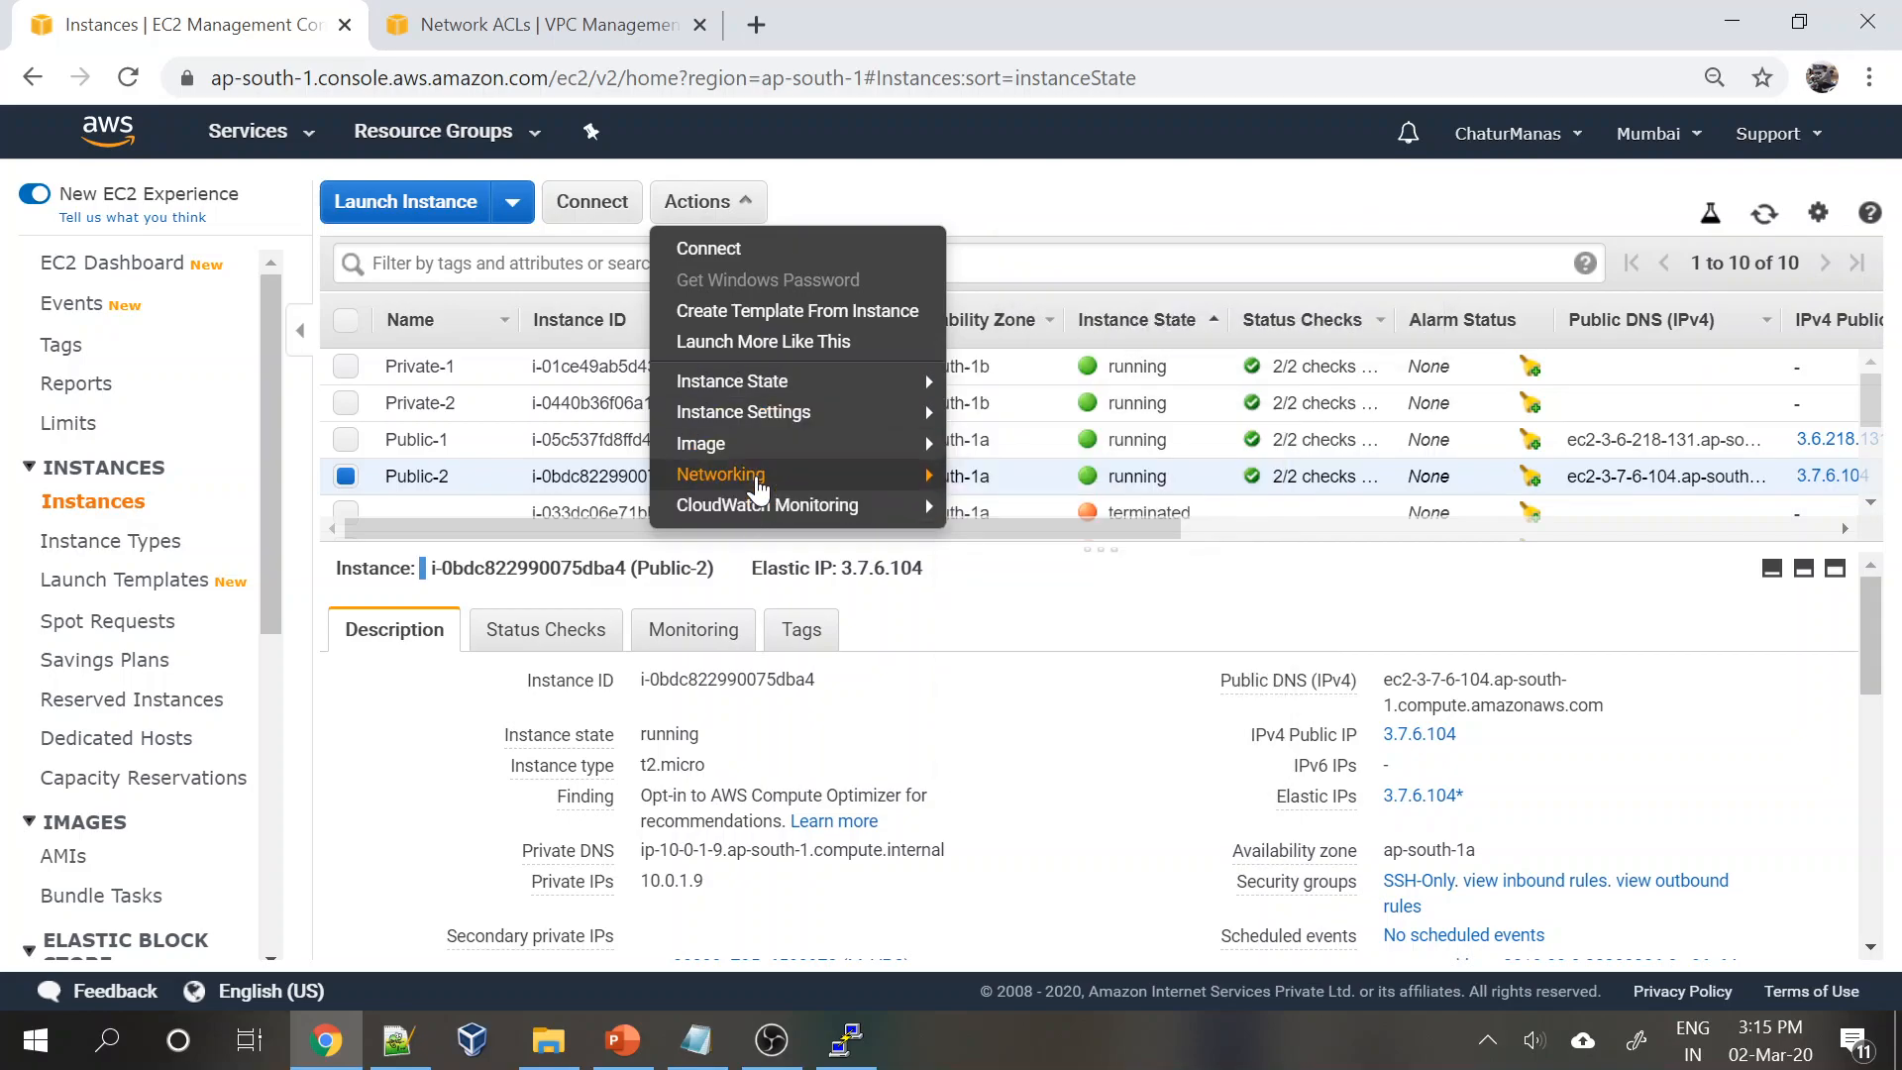
mouse_move(758, 477)
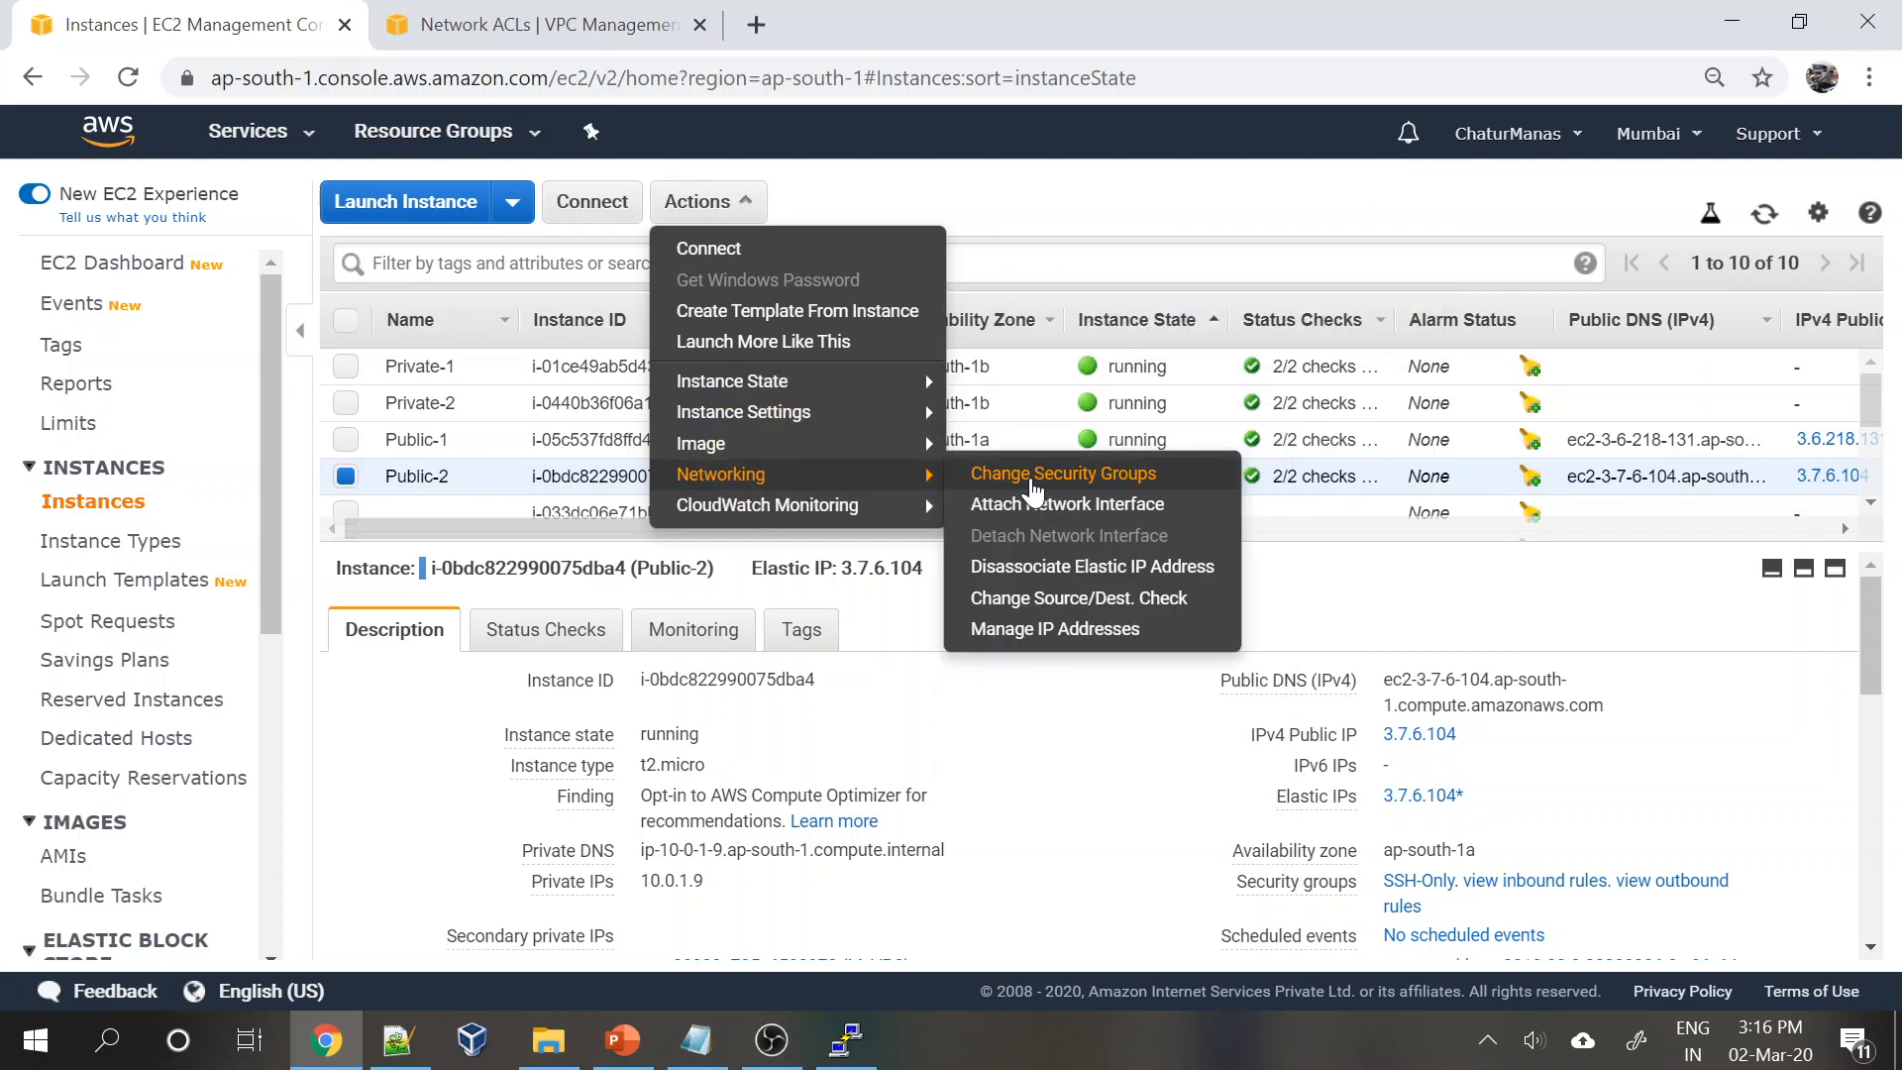
click(1031, 480)
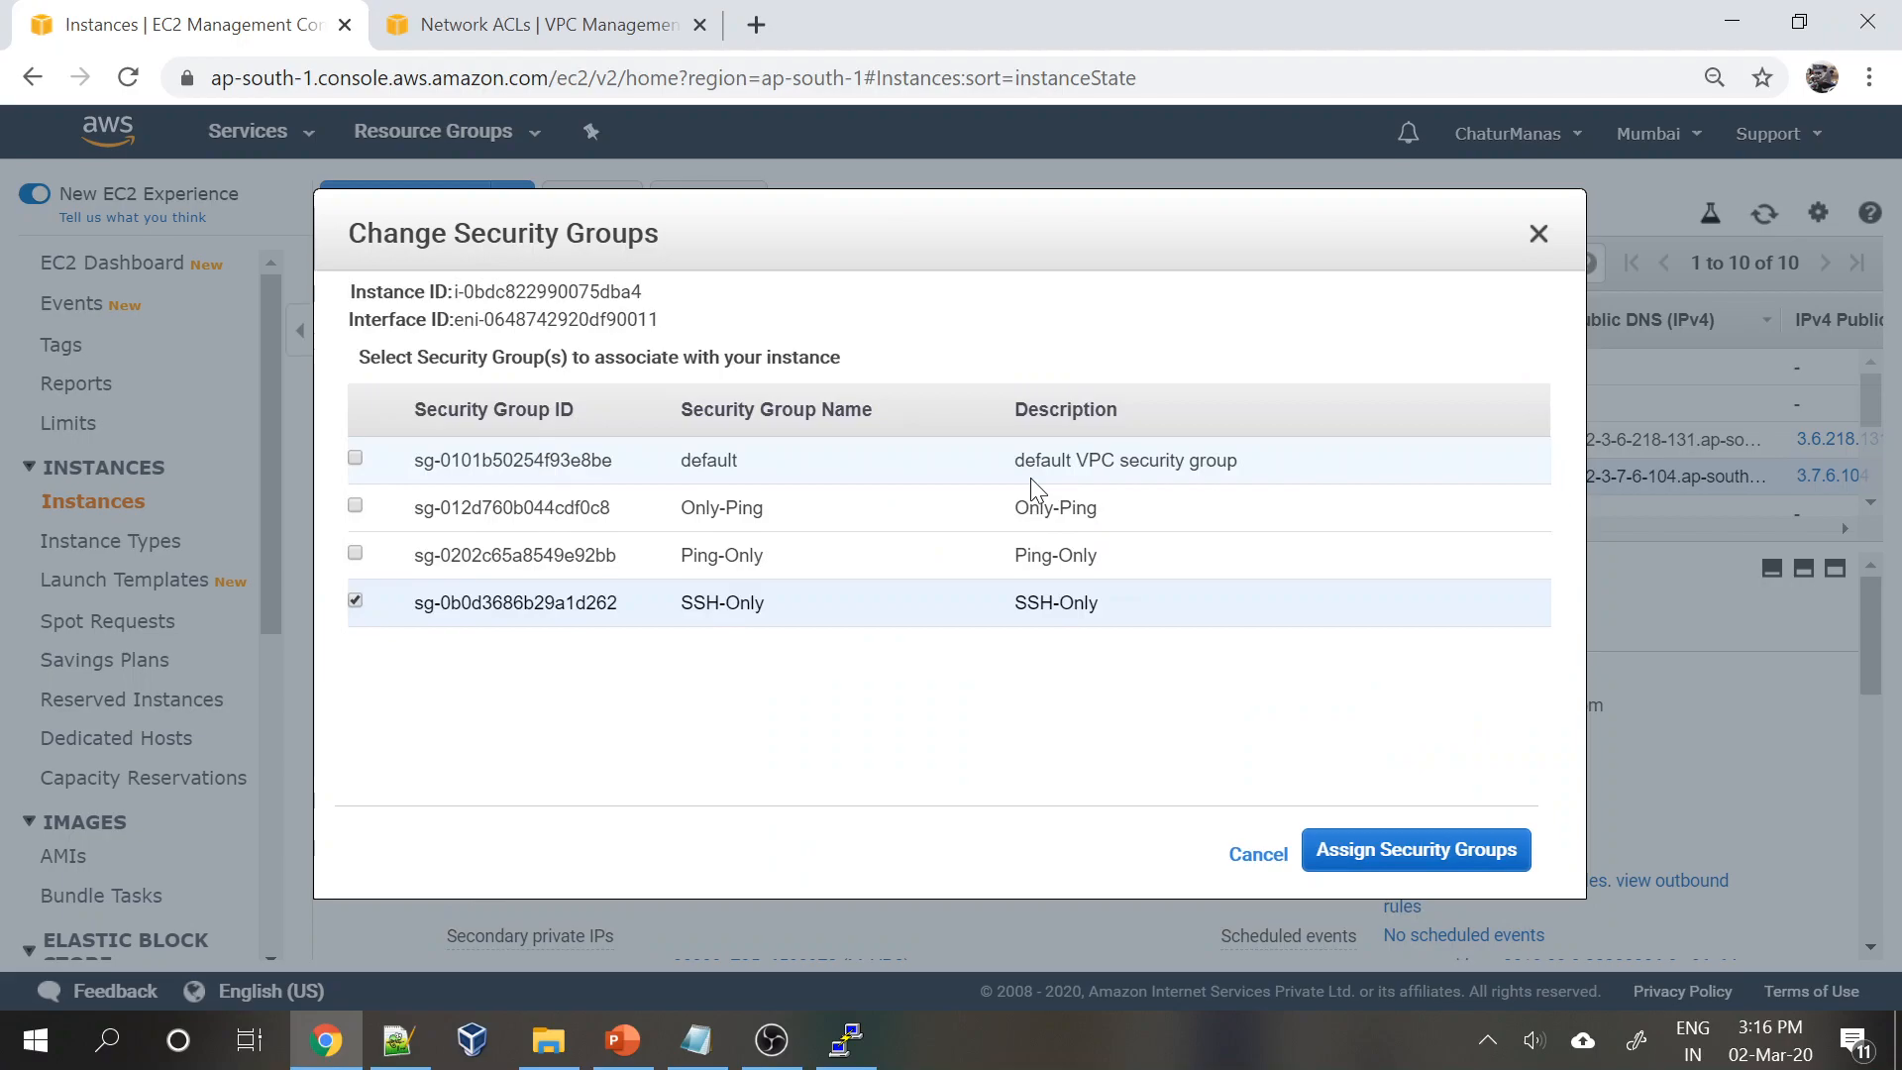
click(358, 552)
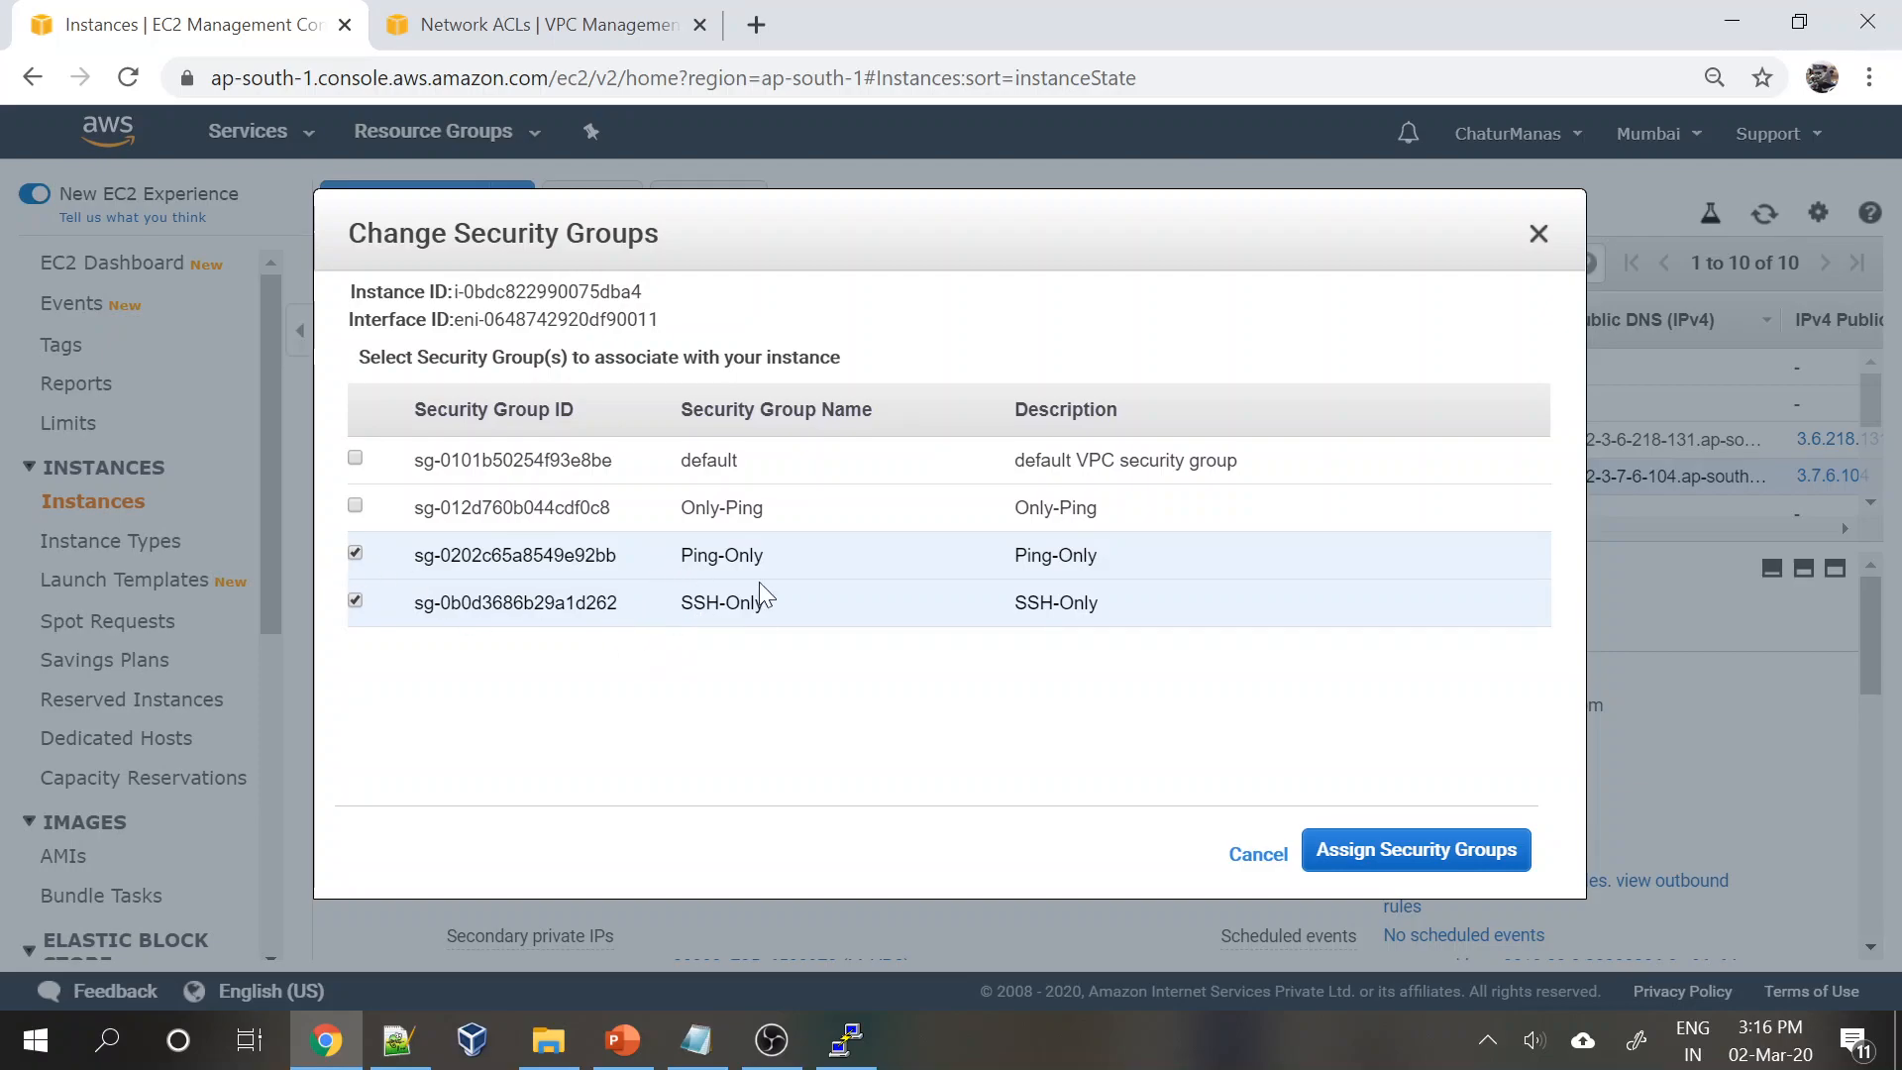
click(1396, 852)
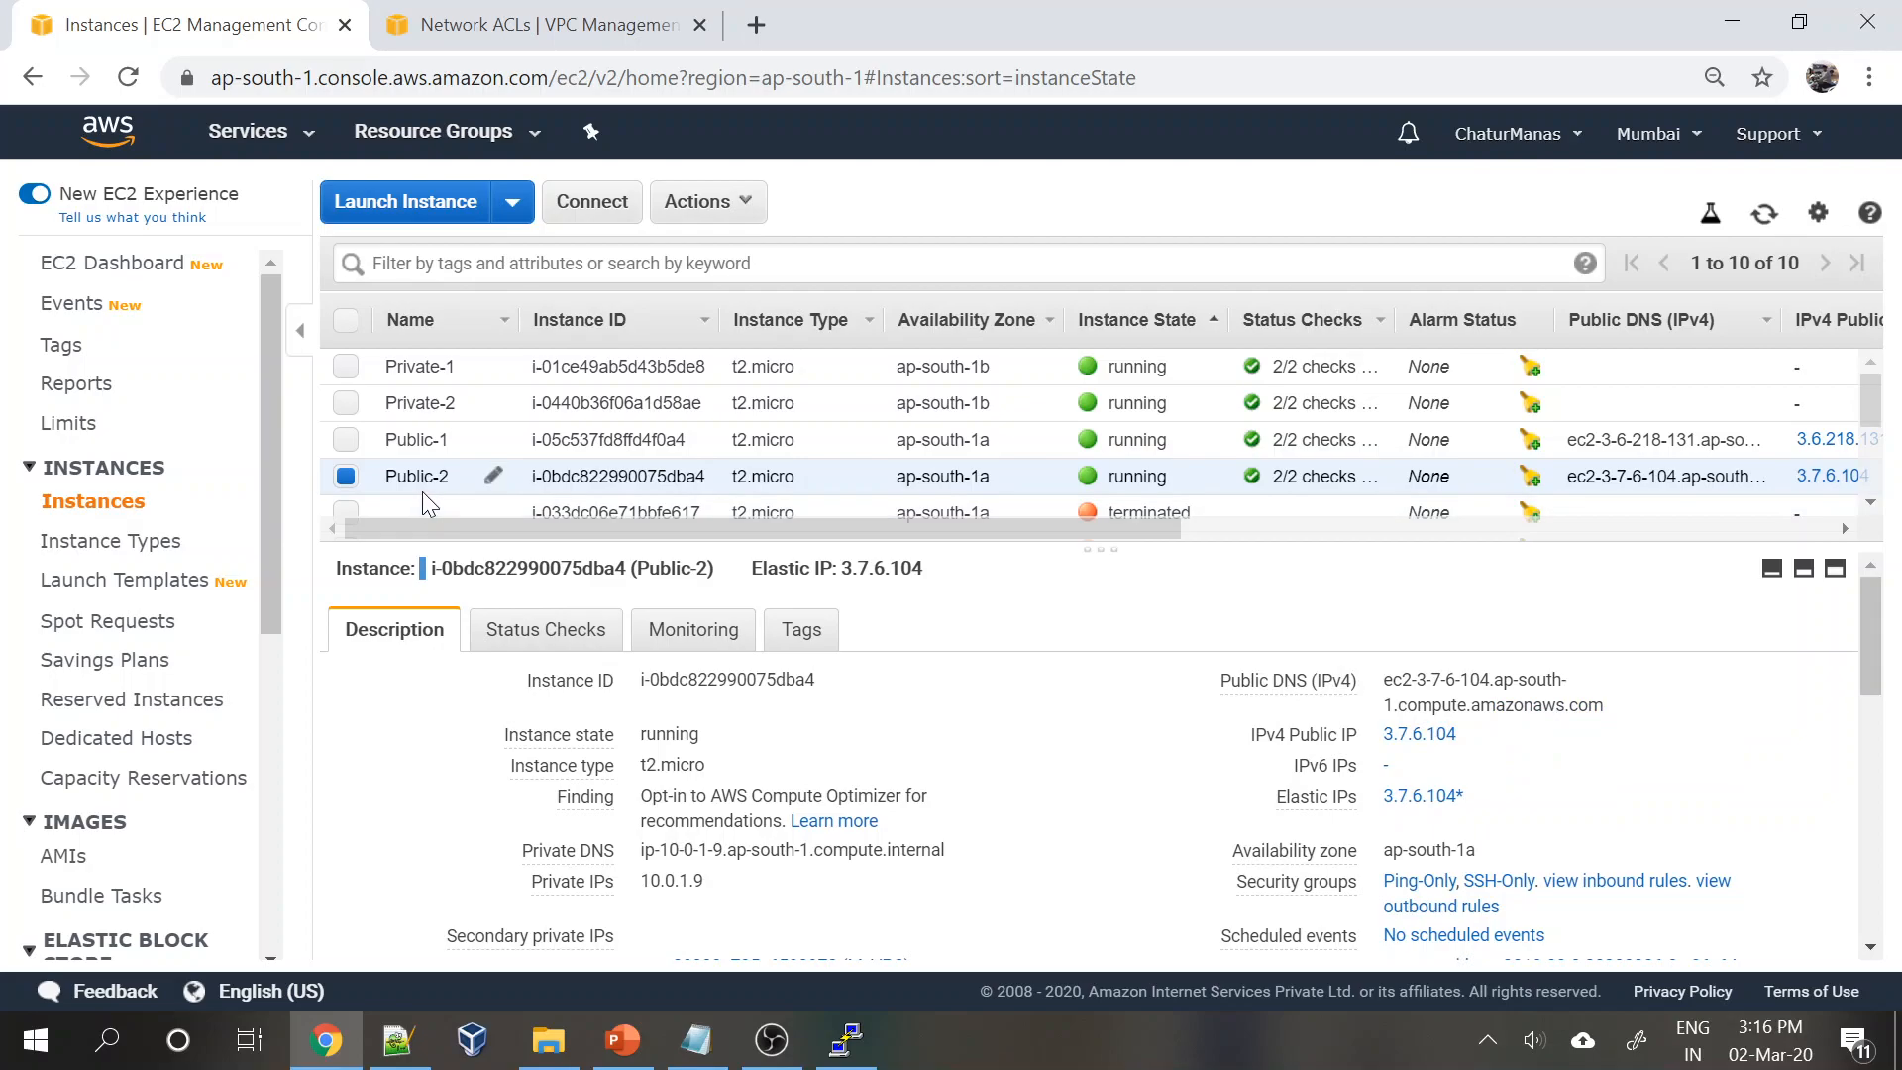
- Assign the Ping-Only security group to the Private-2 instance in addition to SSH-Only
click(346, 476)
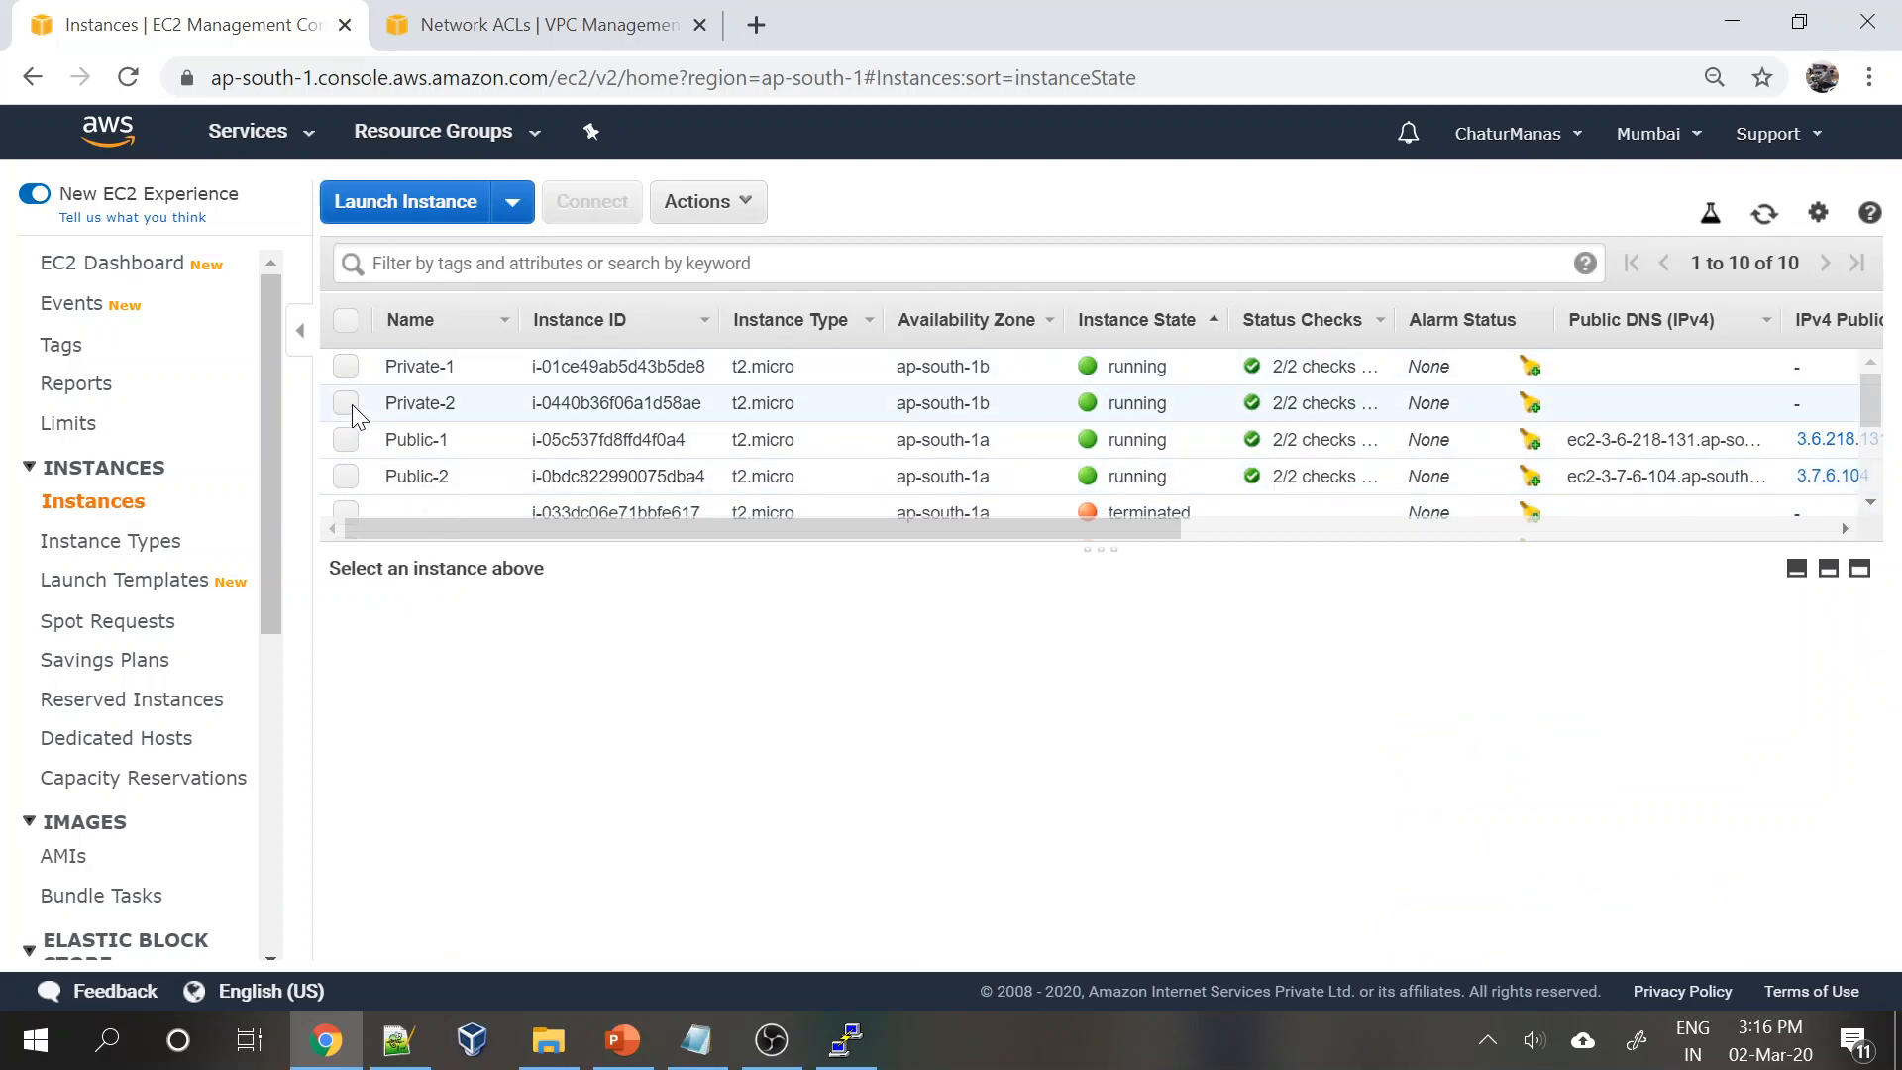
click(345, 402)
click(709, 201)
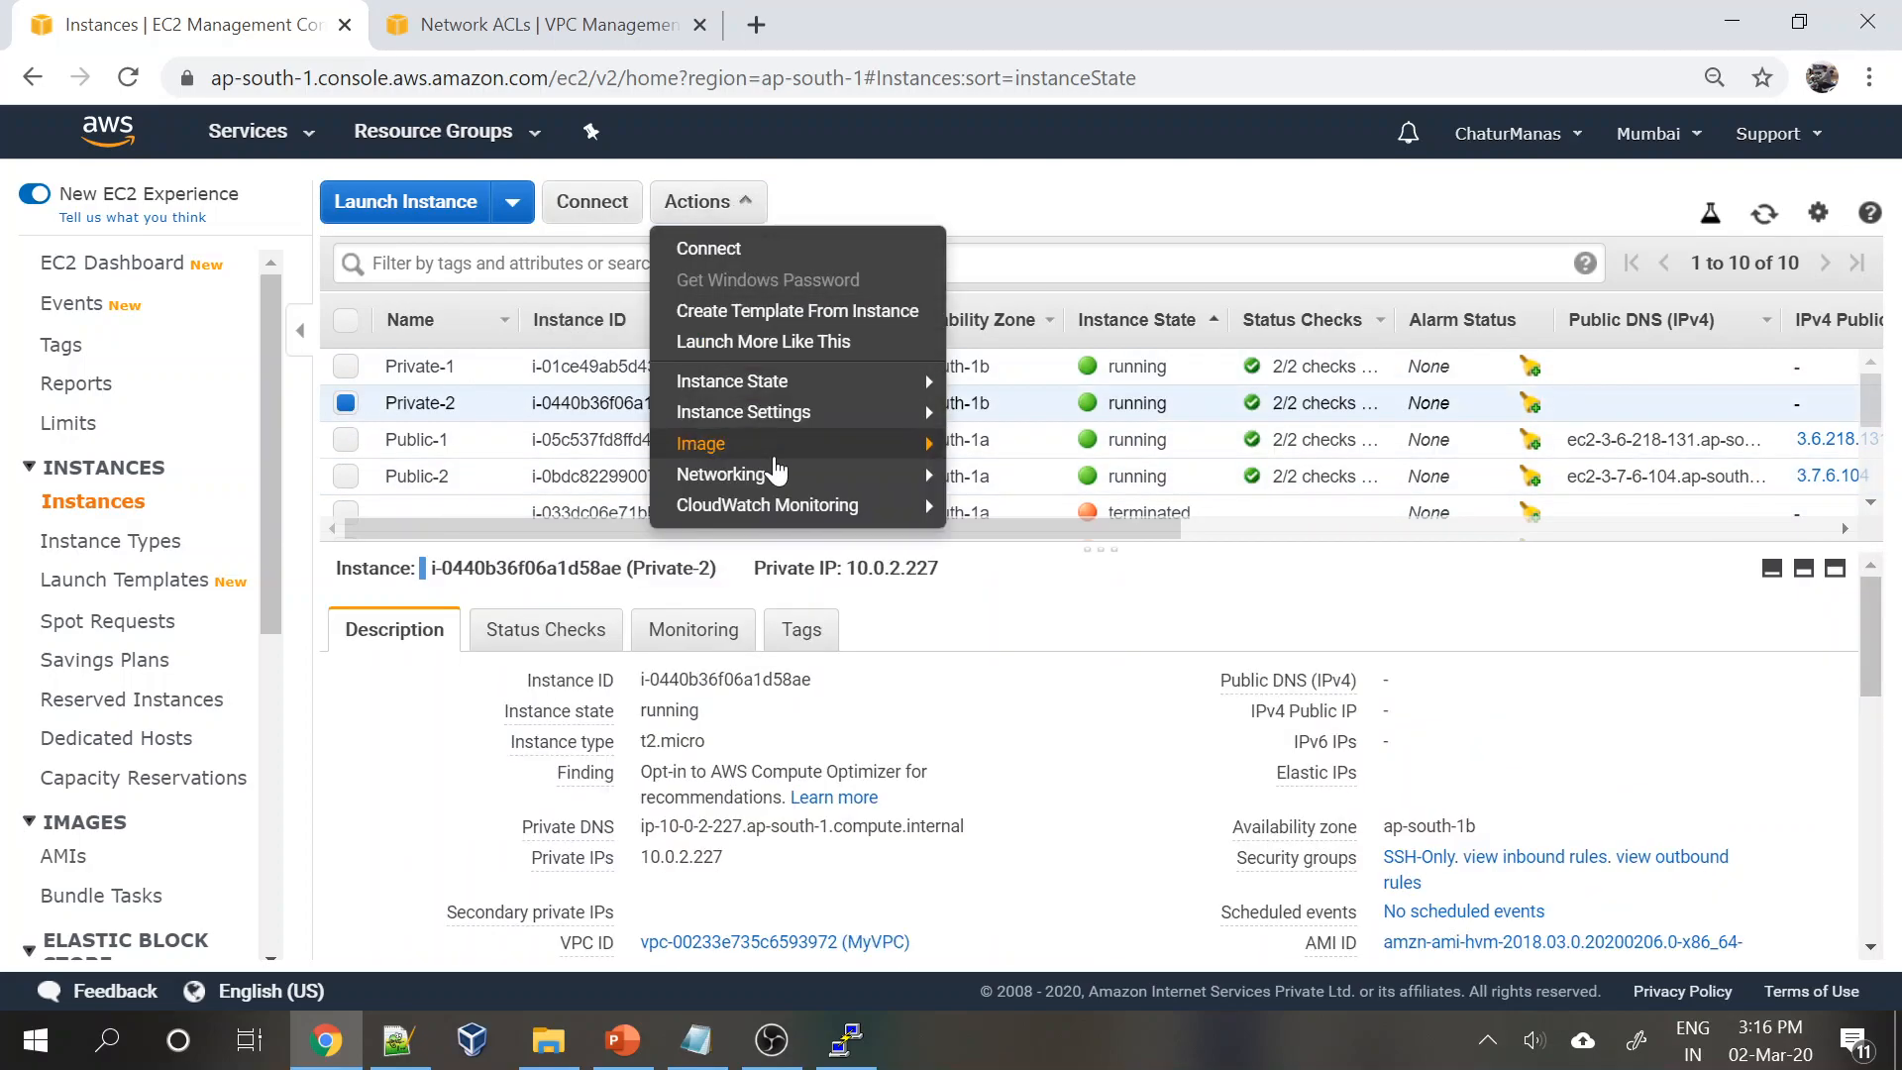
mouse_move(775, 476)
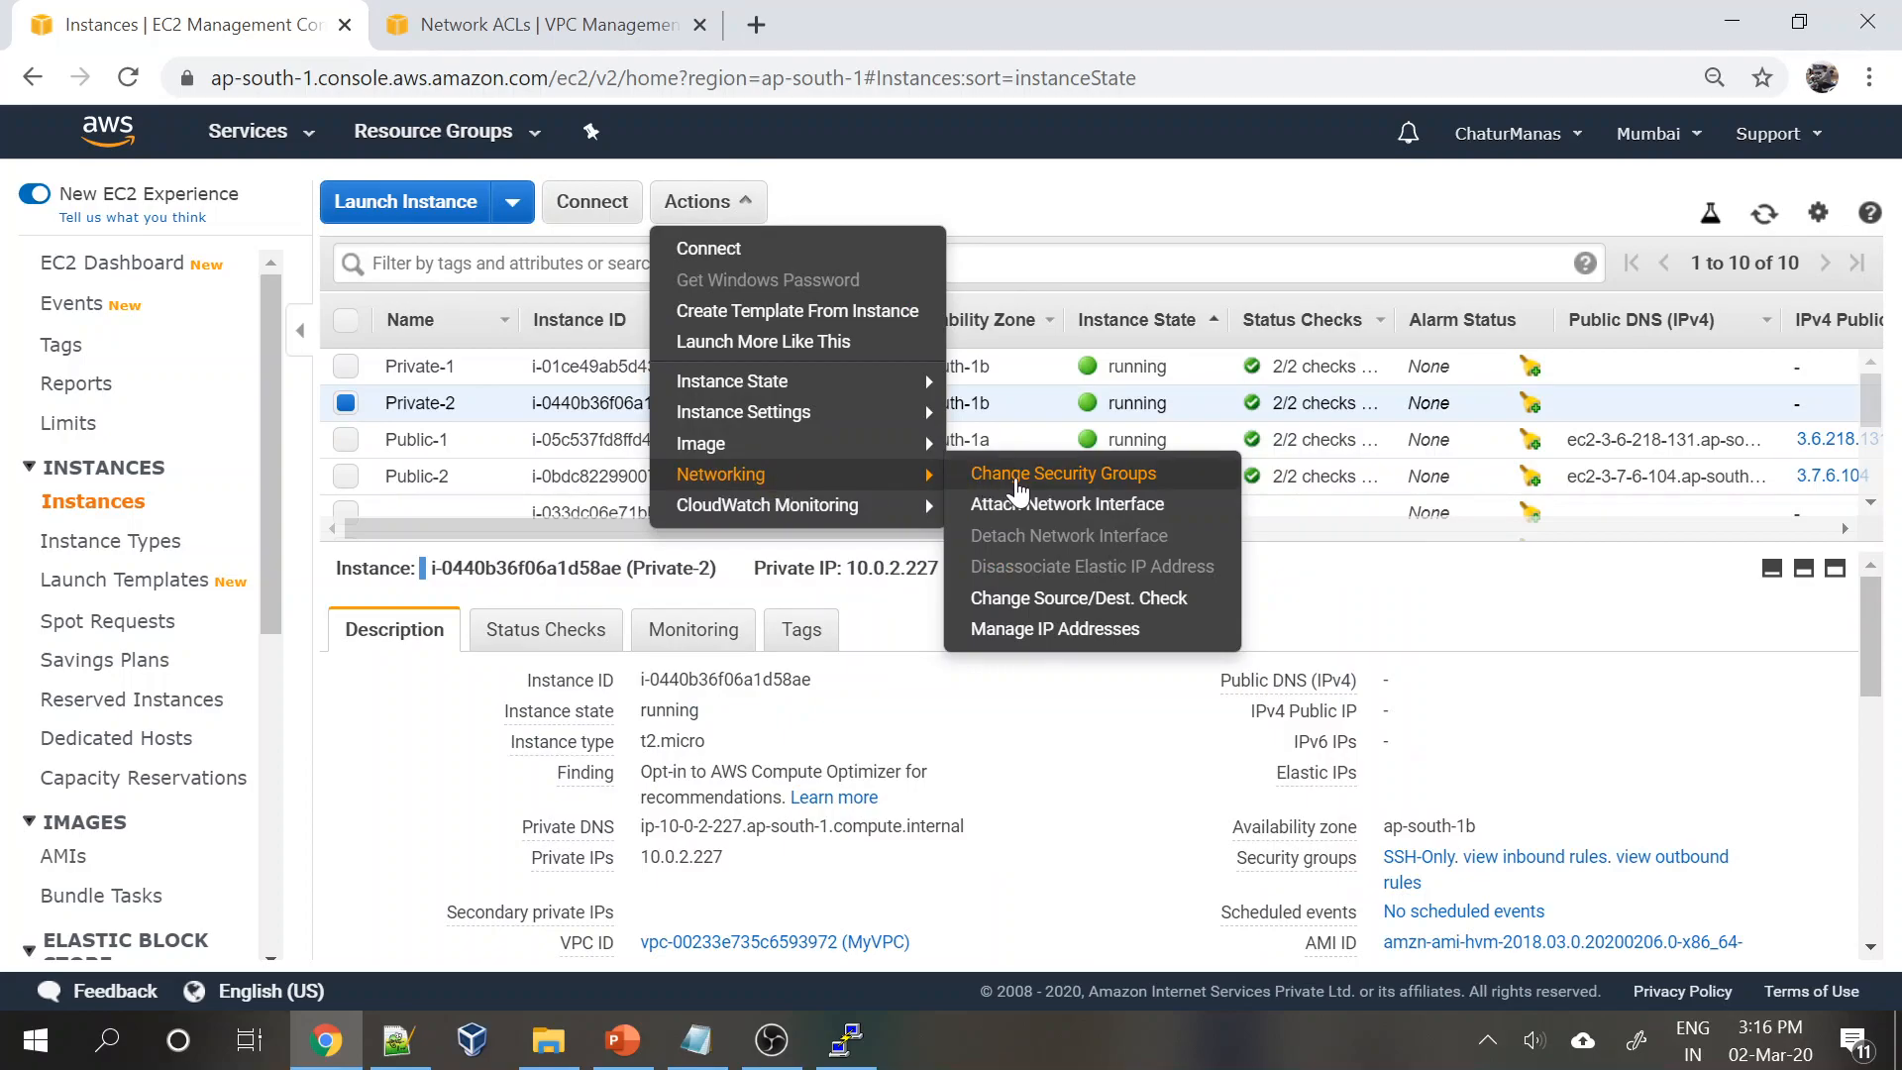
click(1018, 474)
click(354, 553)
click(1374, 847)
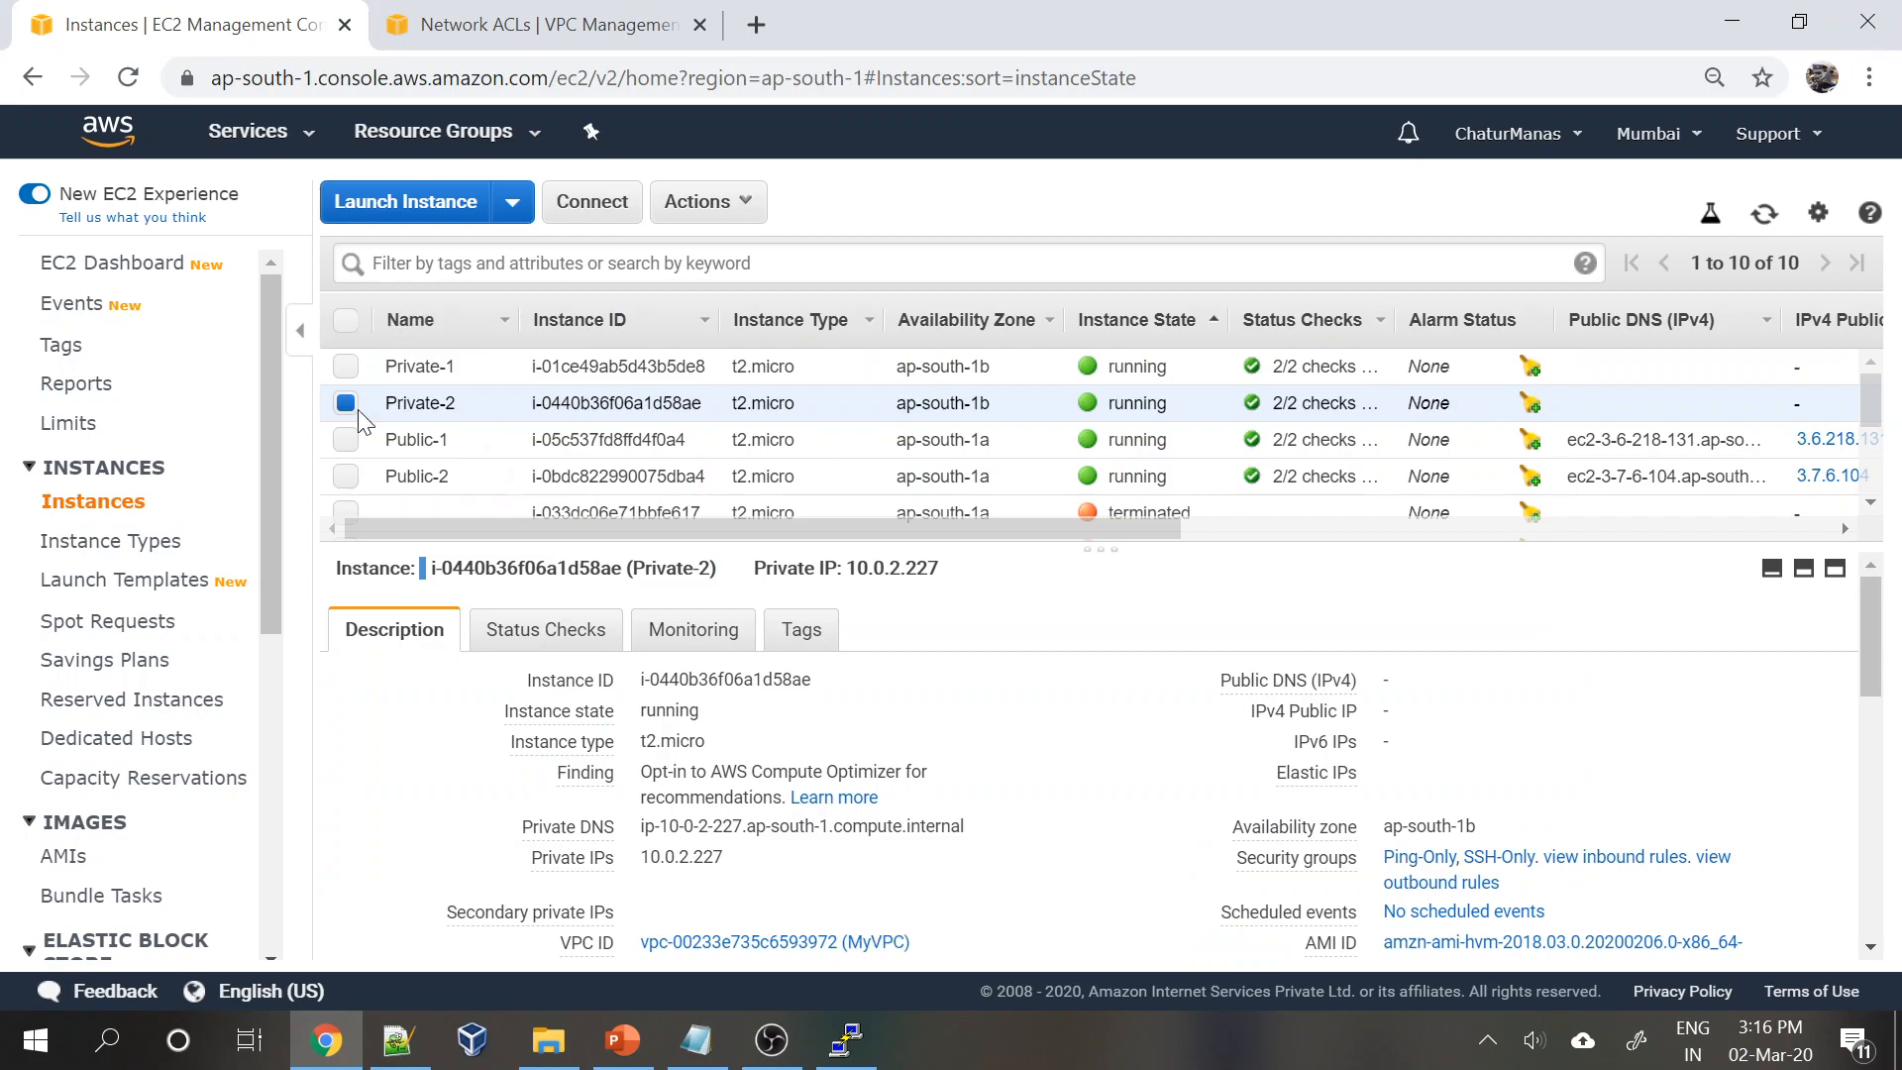
- Assign the Ping-Only security group to the Private-1 instance in addition to SSH-Only
click(345, 402)
click(345, 367)
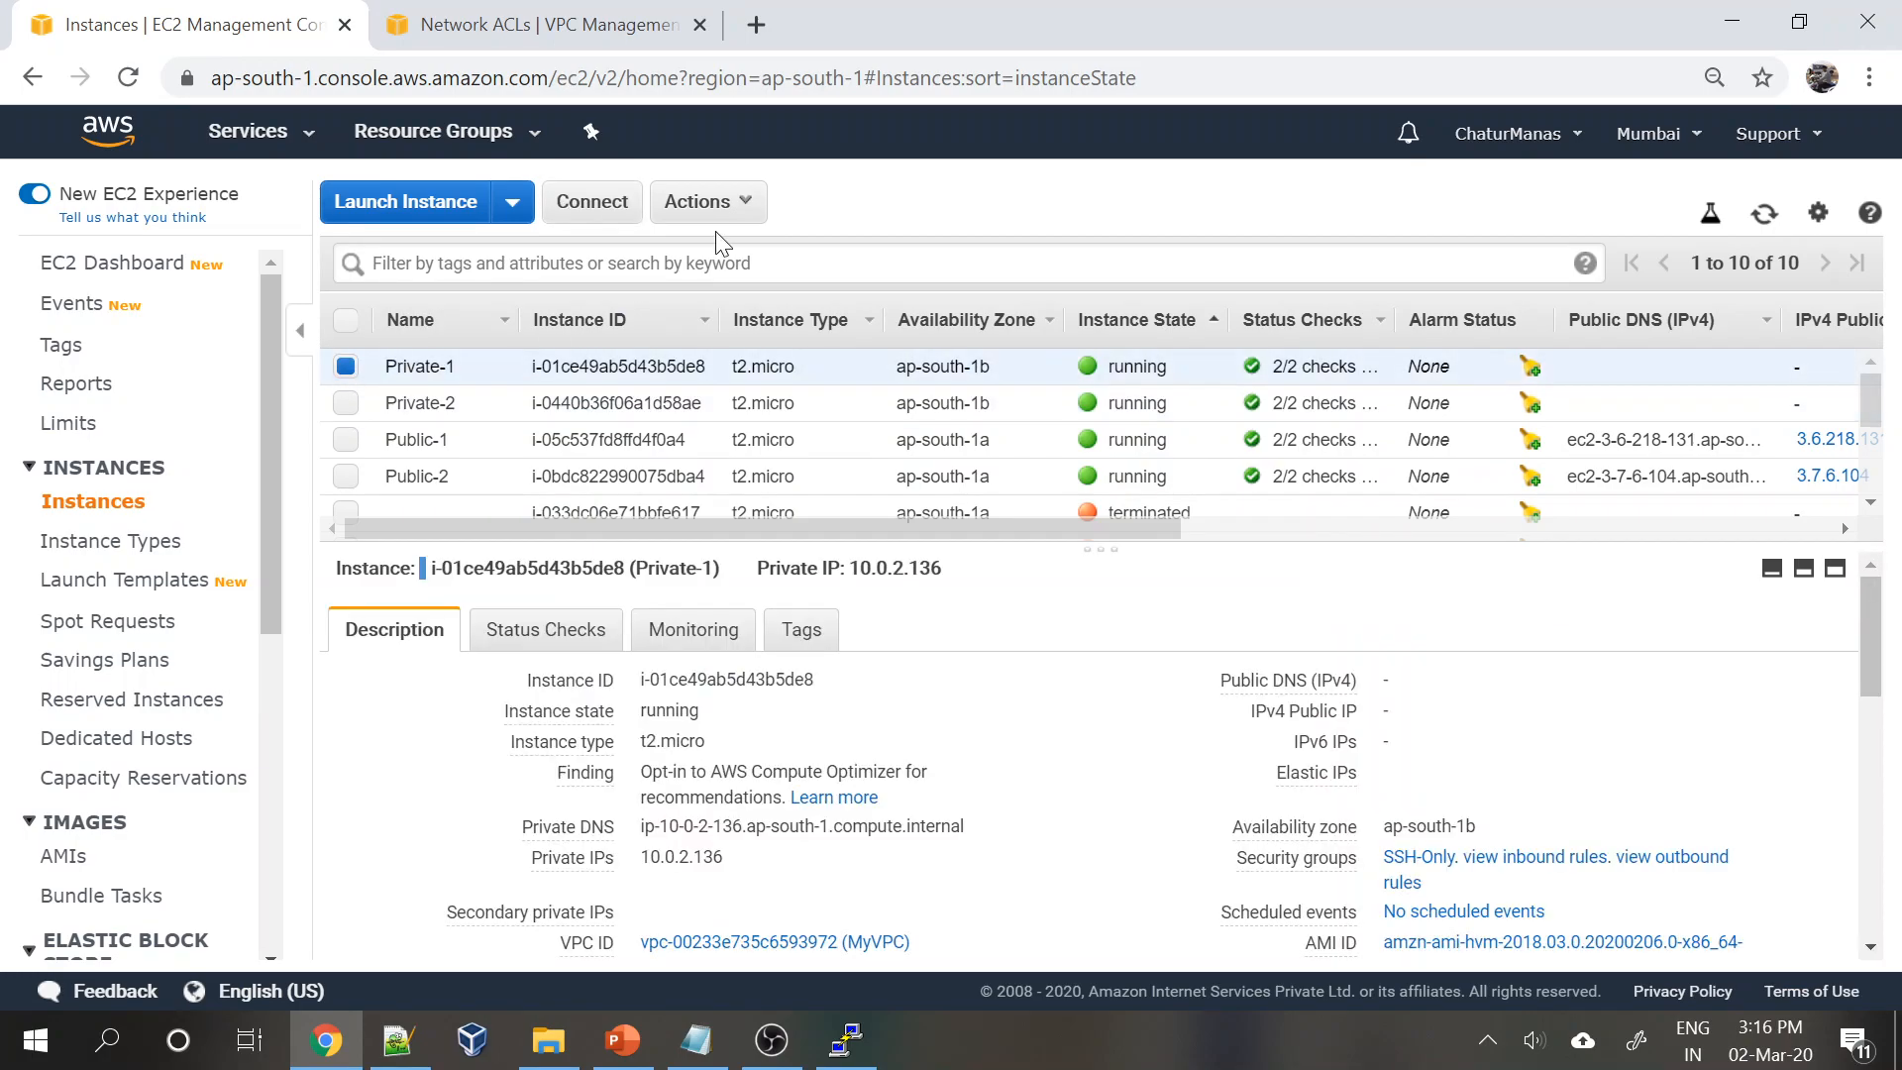
click(758, 204)
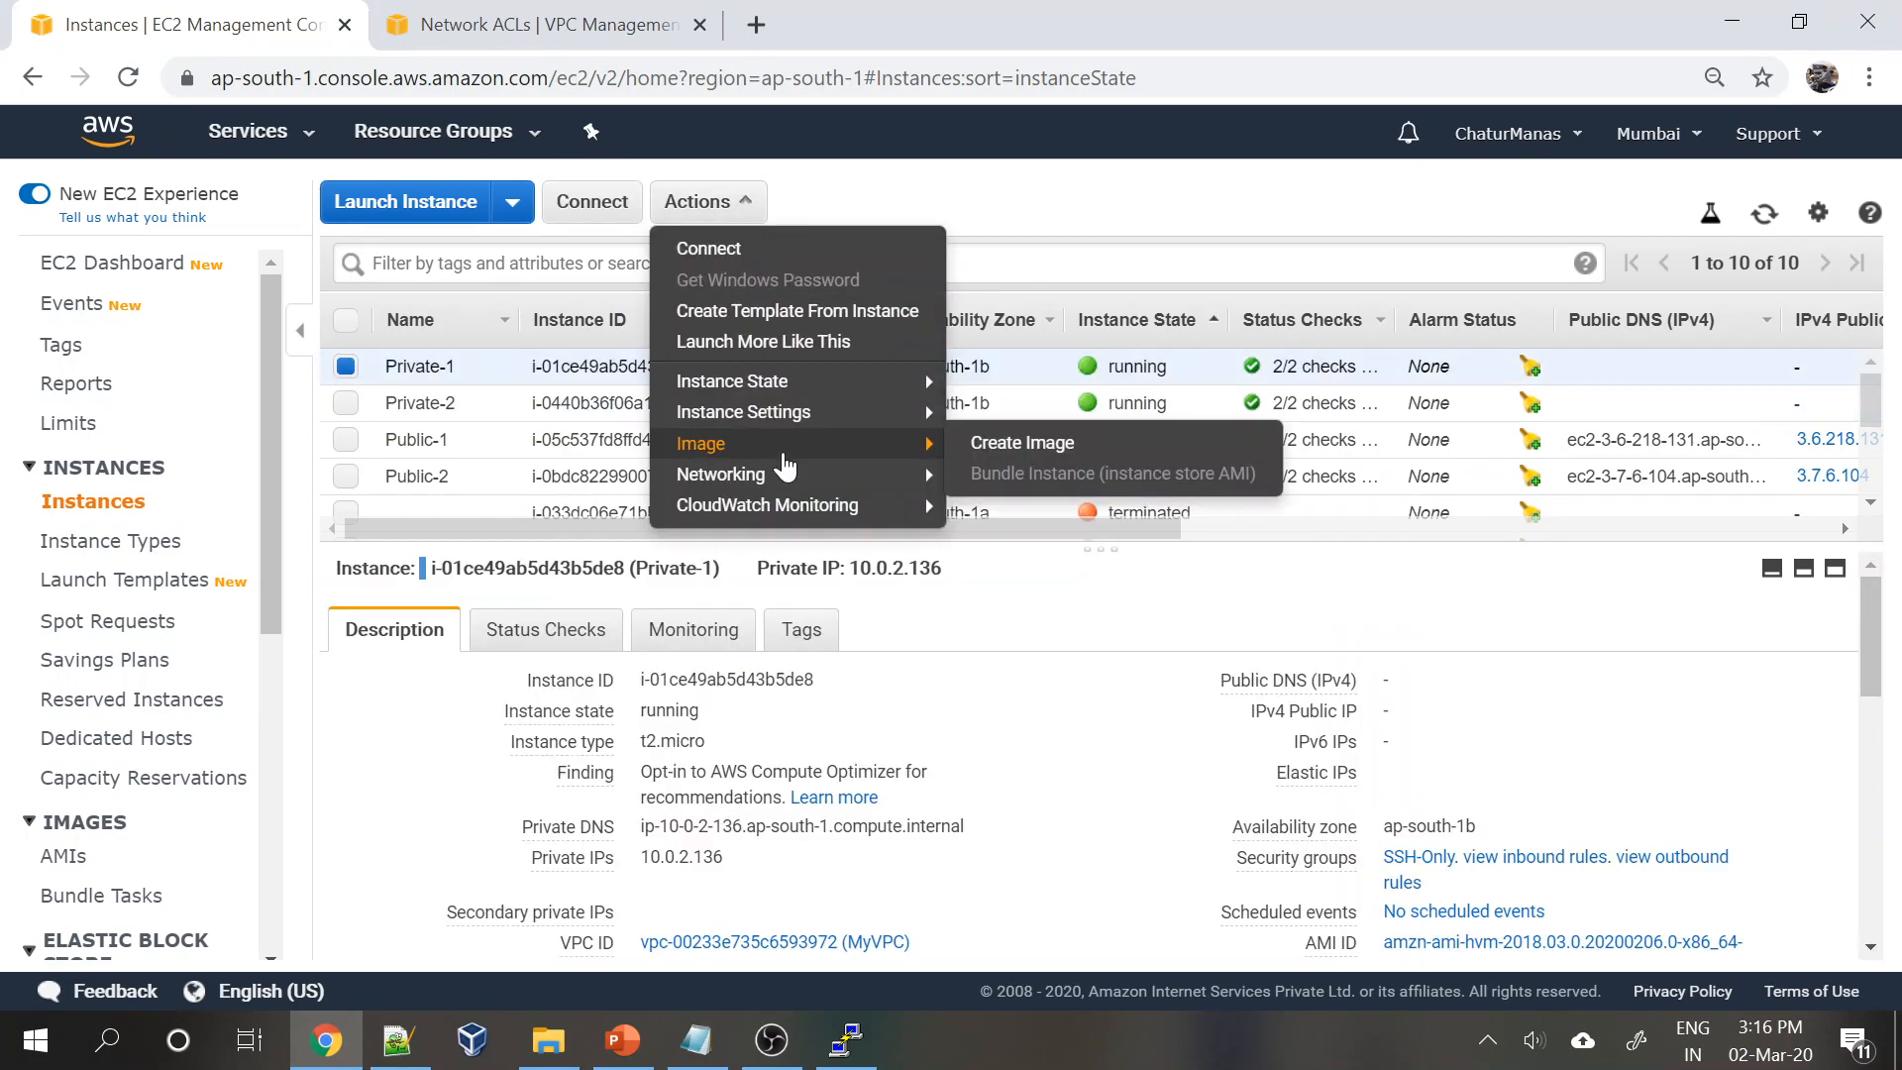
mouse_move(771, 493)
click(965, 473)
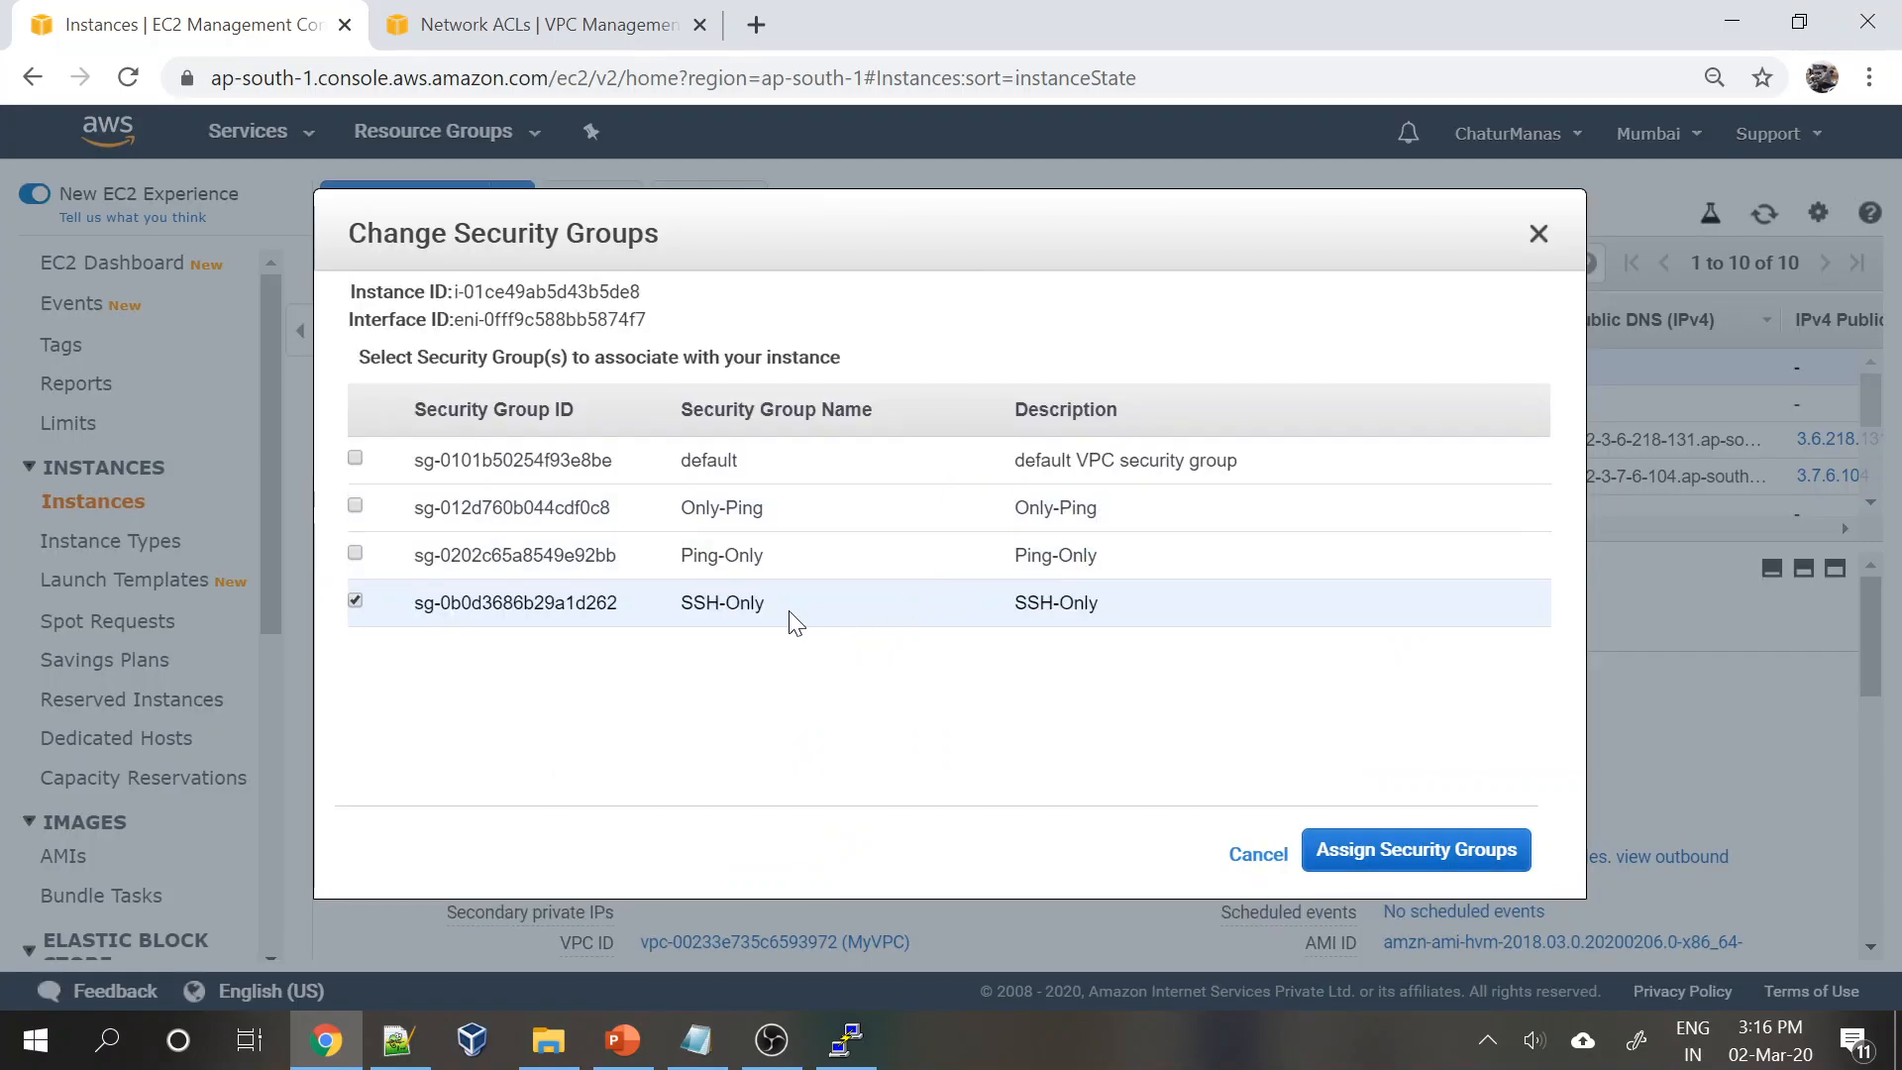
click(355, 553)
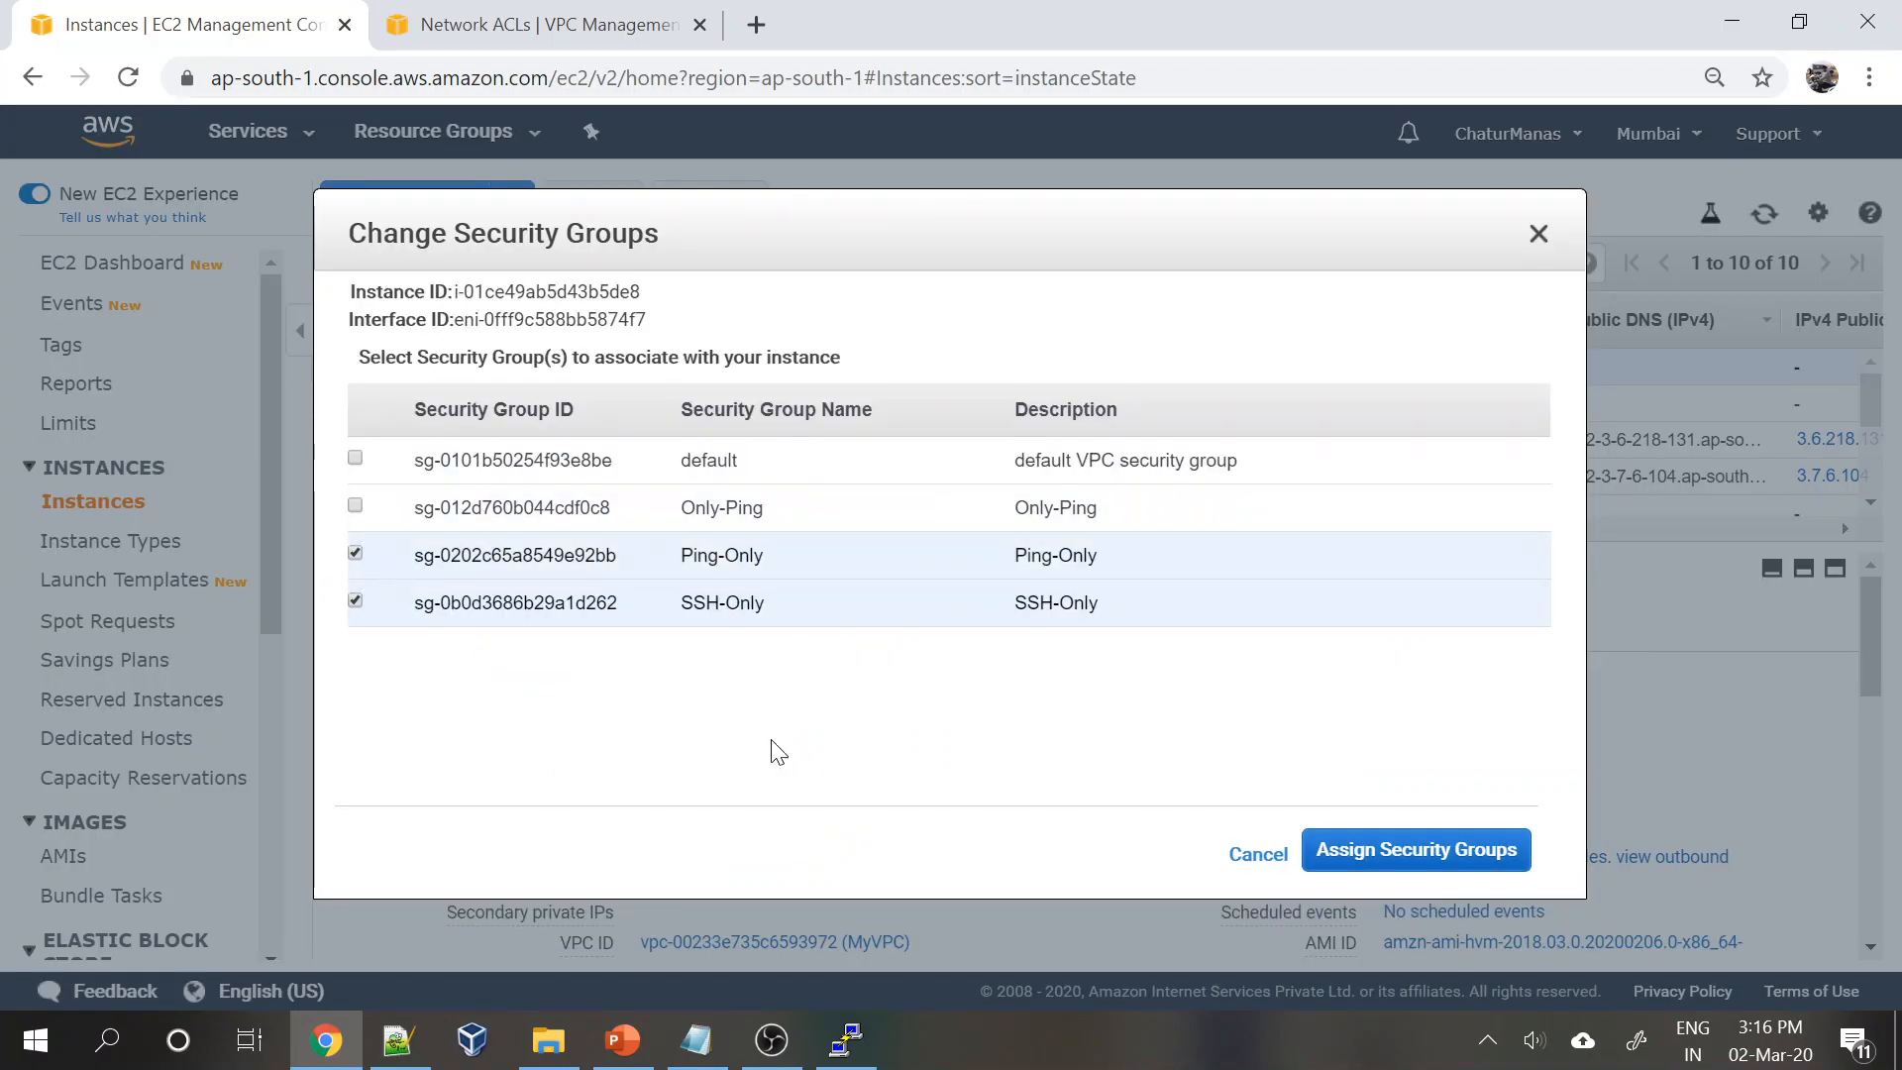
click(1417, 854)
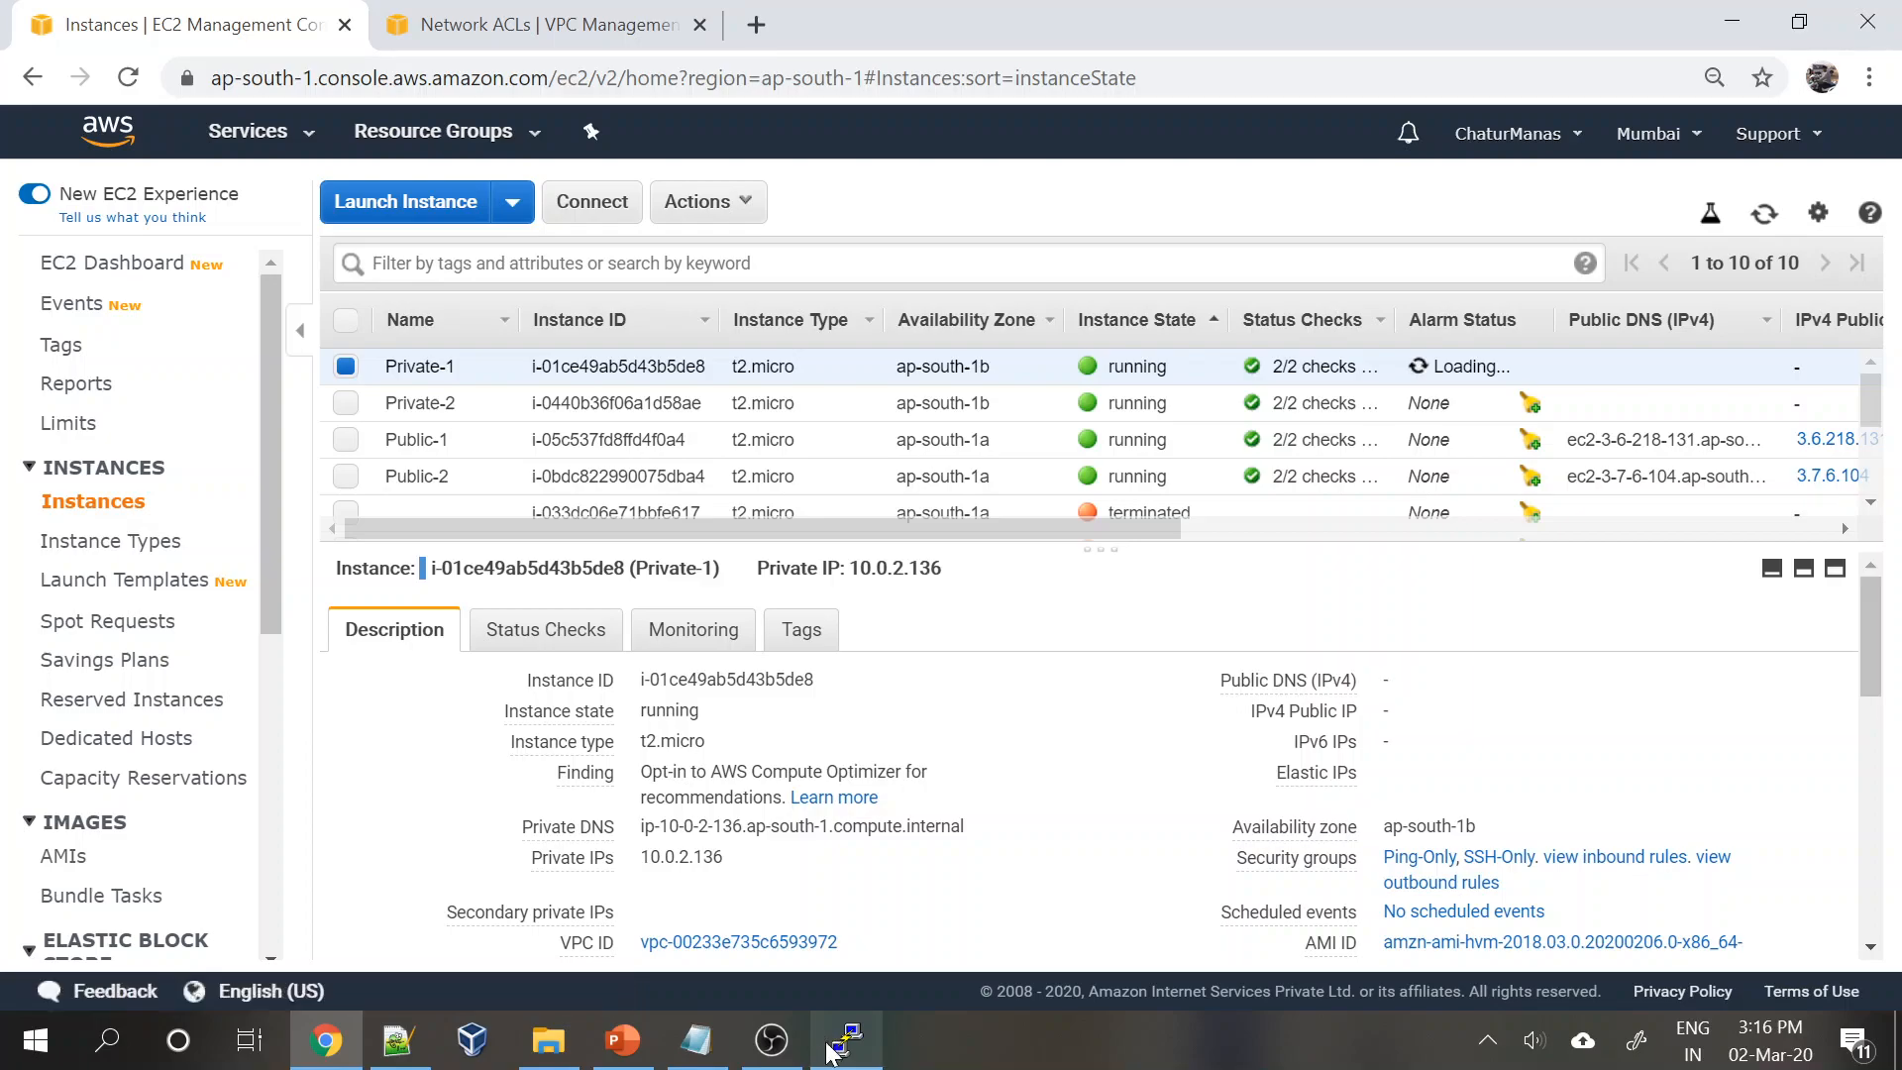
- Ping Private-2 at 10.0.2.227 again from the Public-1 PuTTY terminal, and stop the ping
click(876, 1058)
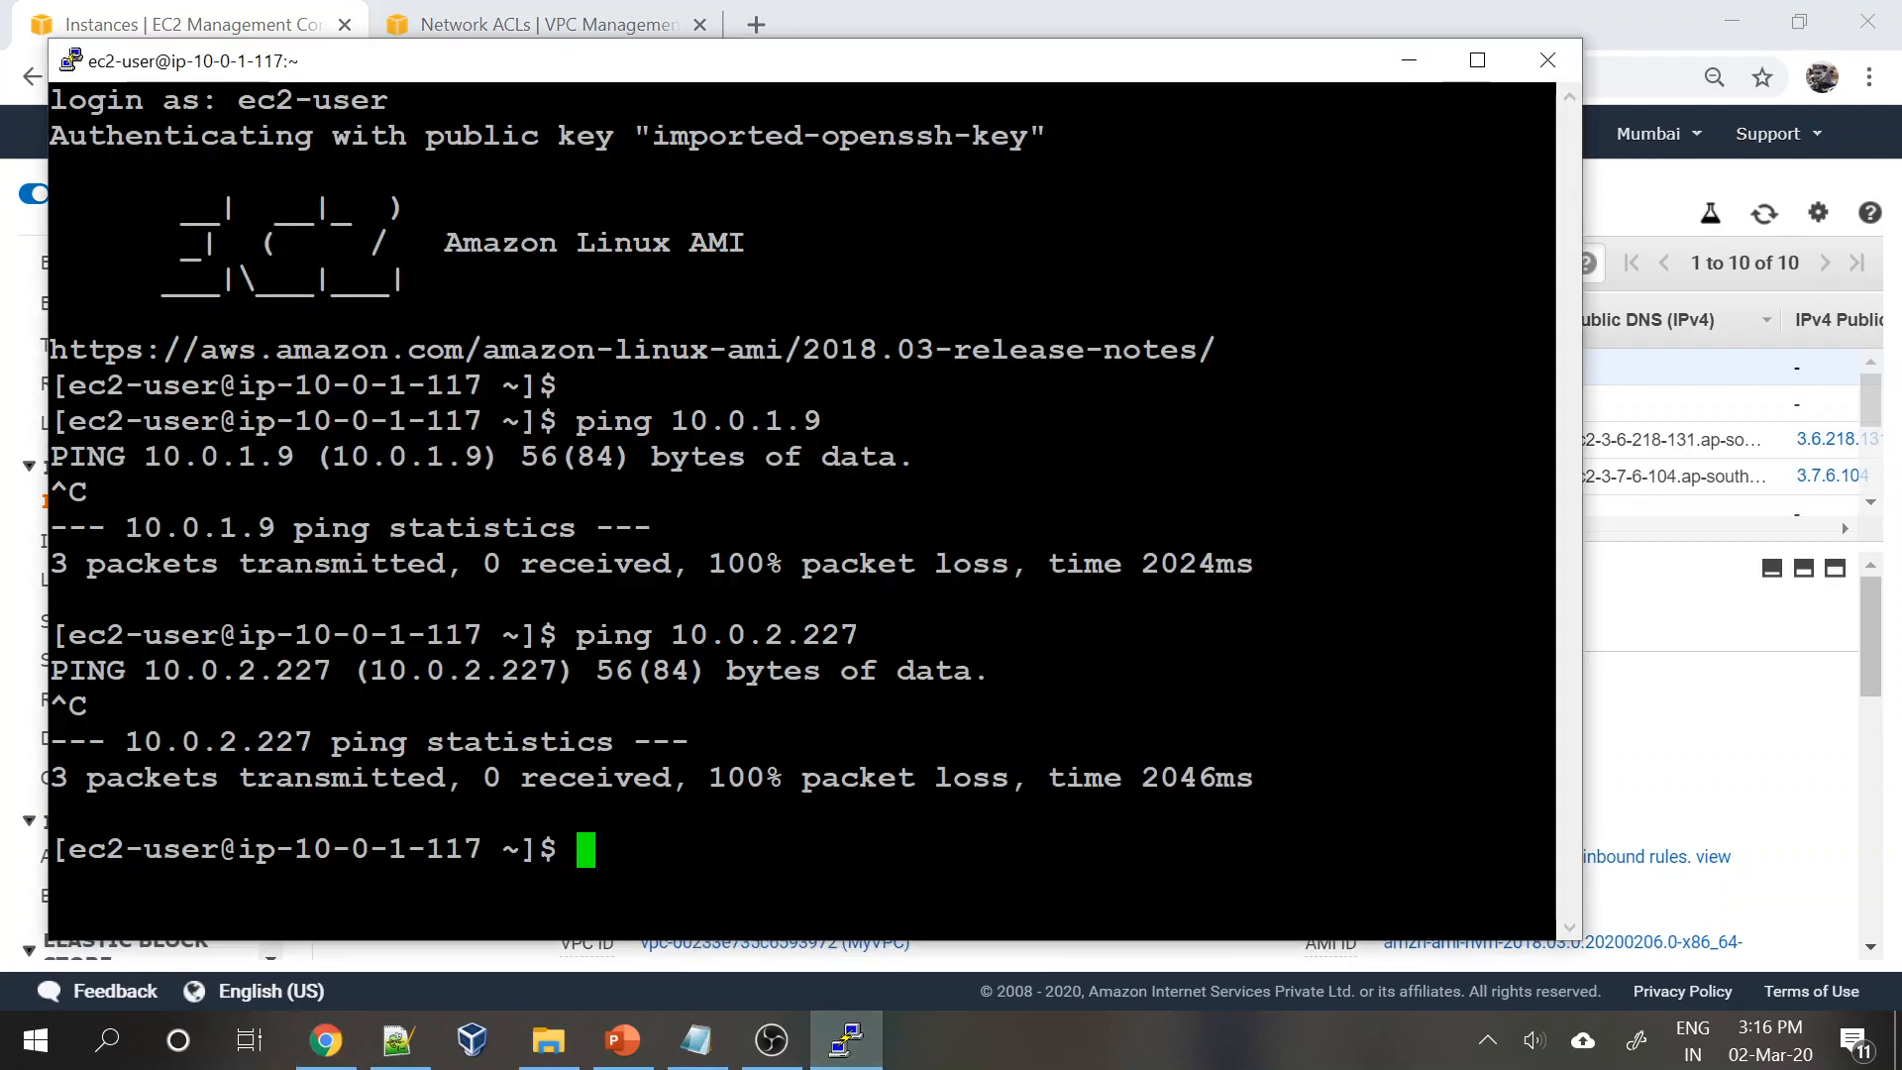
key(Up)
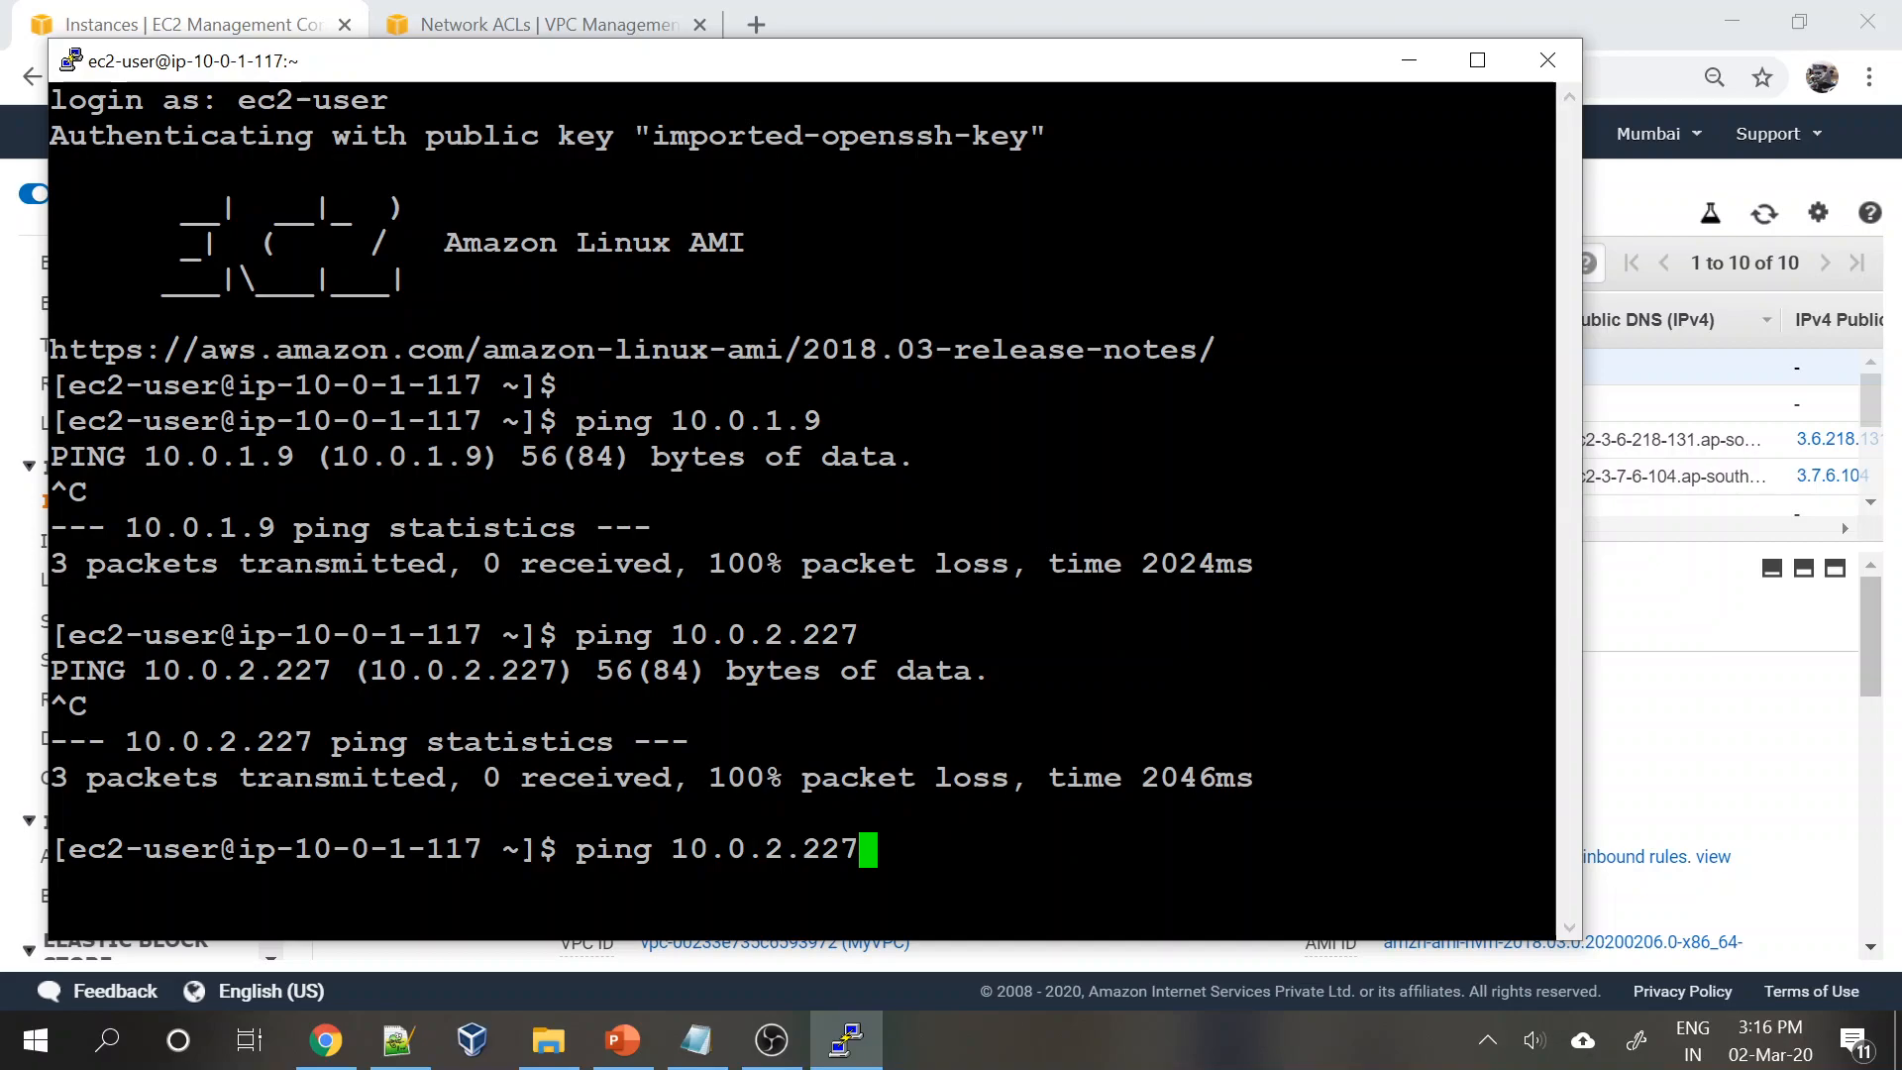
key(Return)
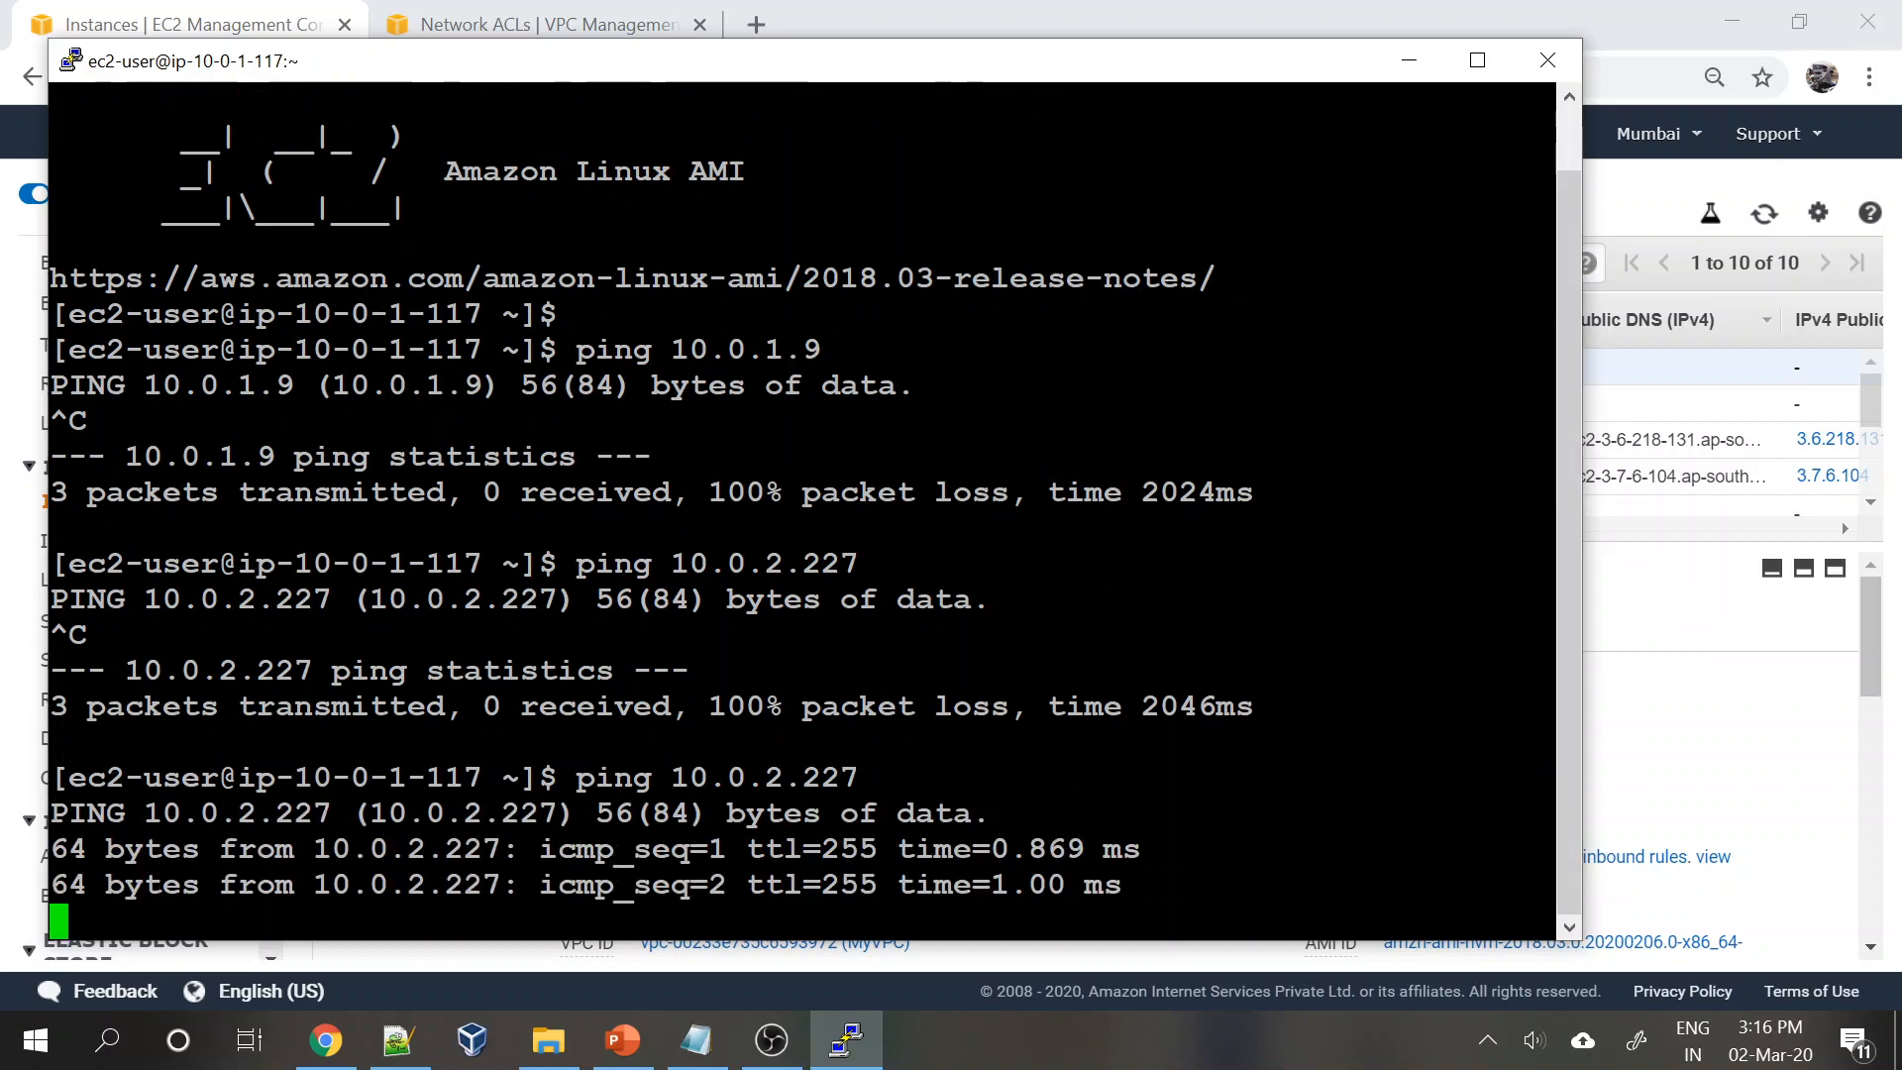
key(ctrl+c)
- Ping Public-2 at 10.0.1.9 again from the Public-1 terminal, reusing the previous ping command, and stop the ping
key(Up)
key(BackSpace)
key(BackSpace)
key(BackSpace)
key(BackSpace)
key(BackSpace)
text(1.9)
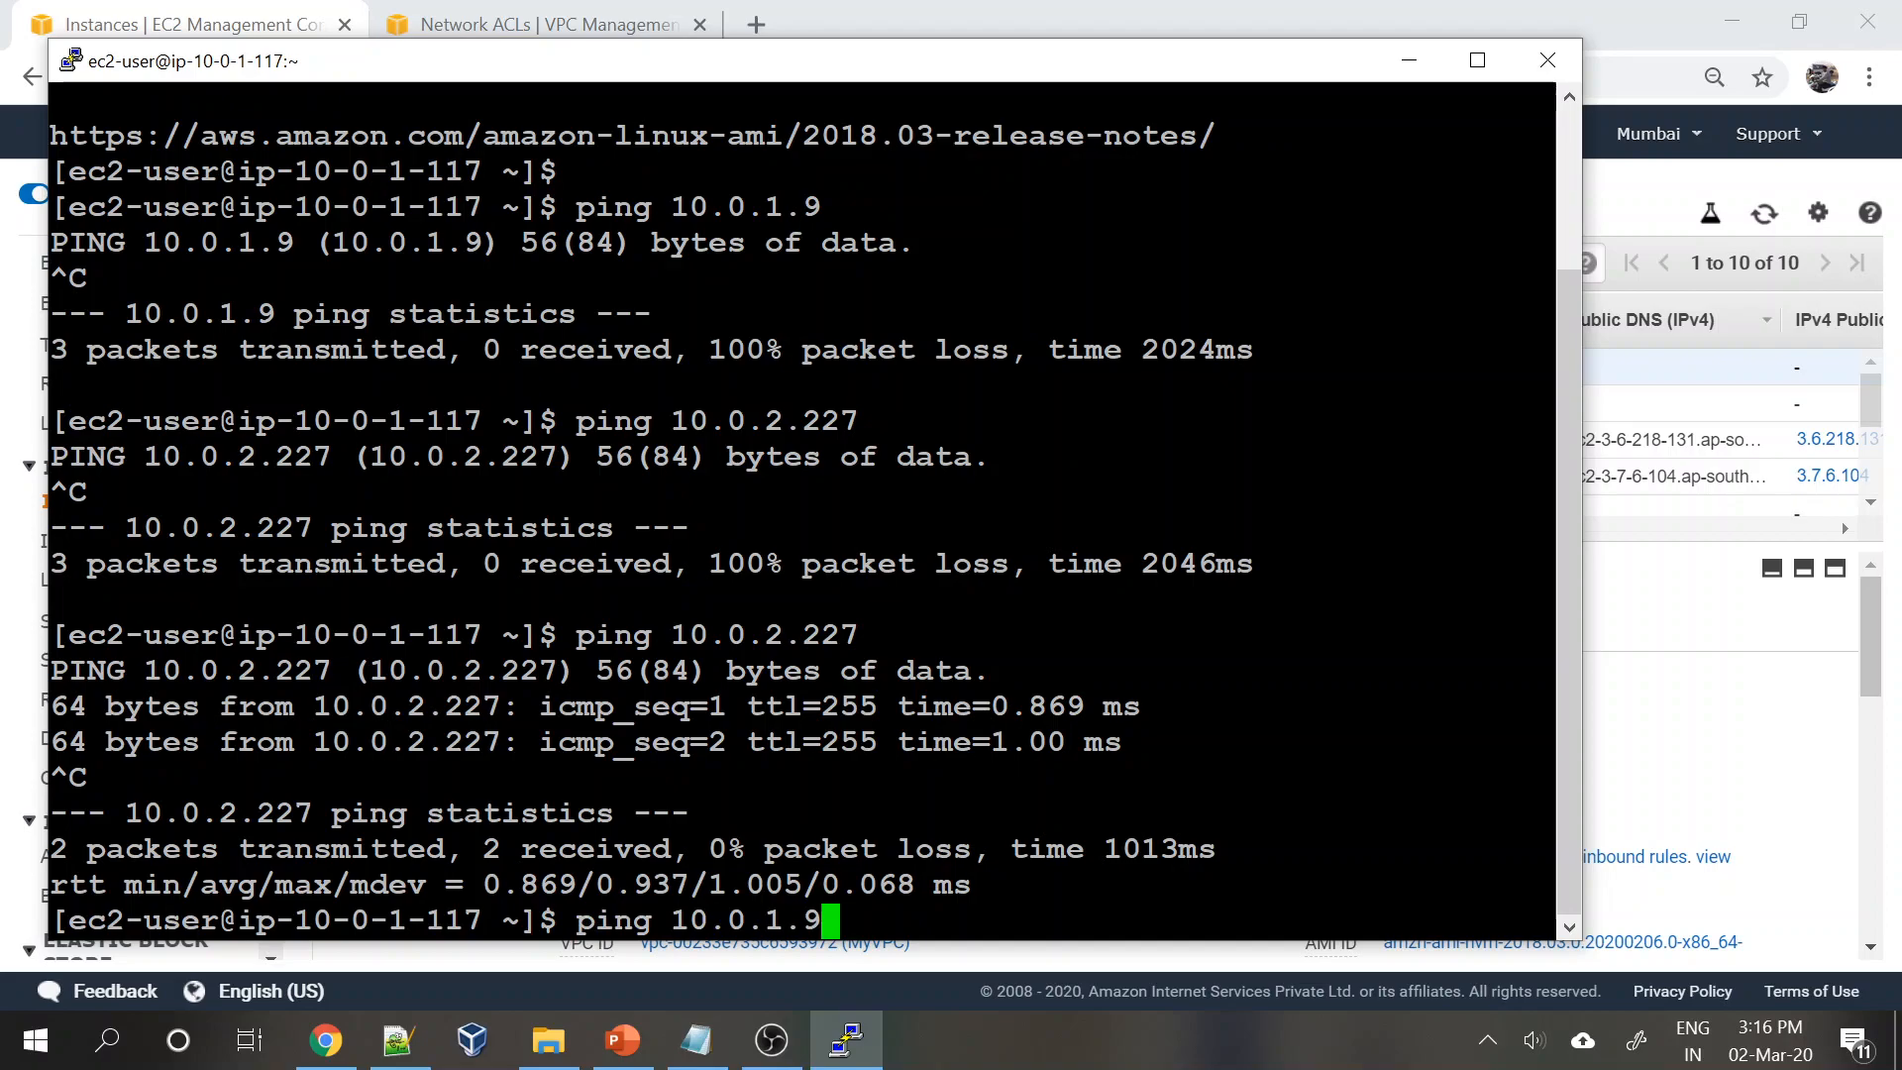
key(Return)
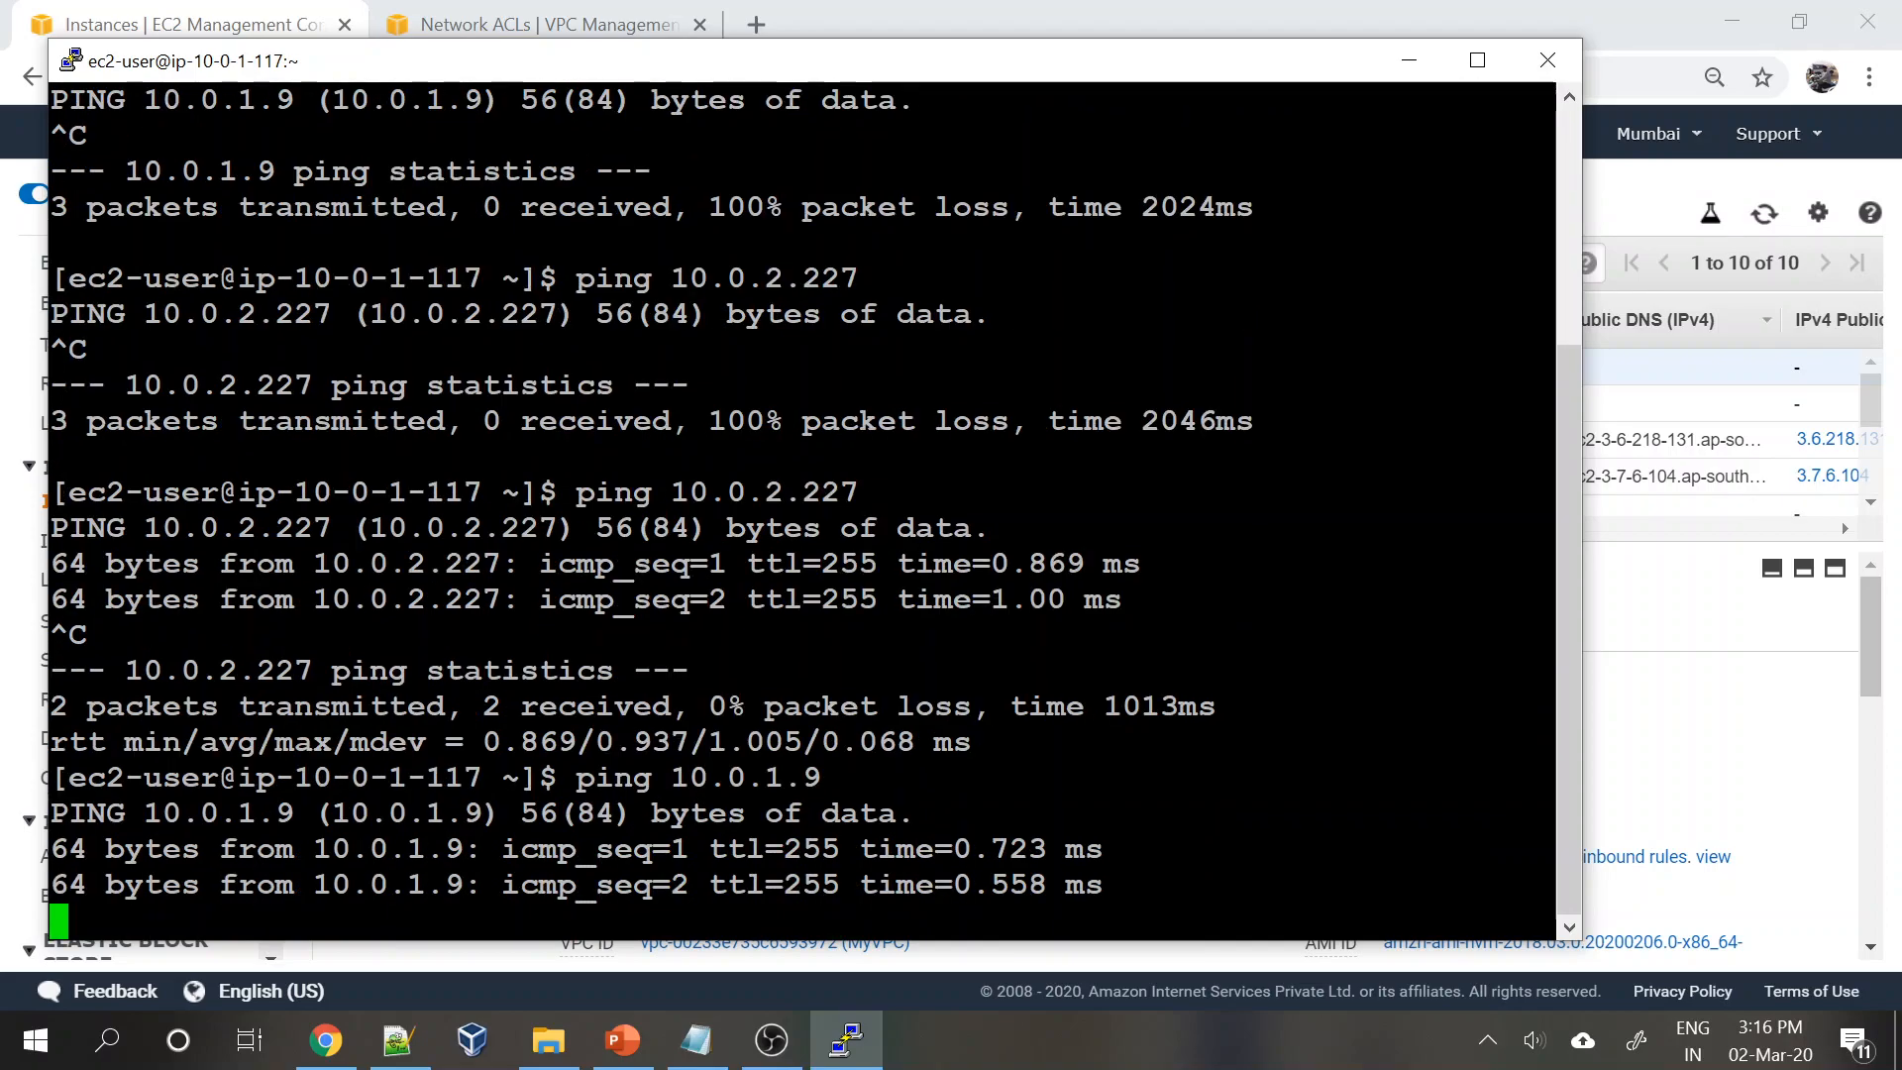
key(ctrl+c)
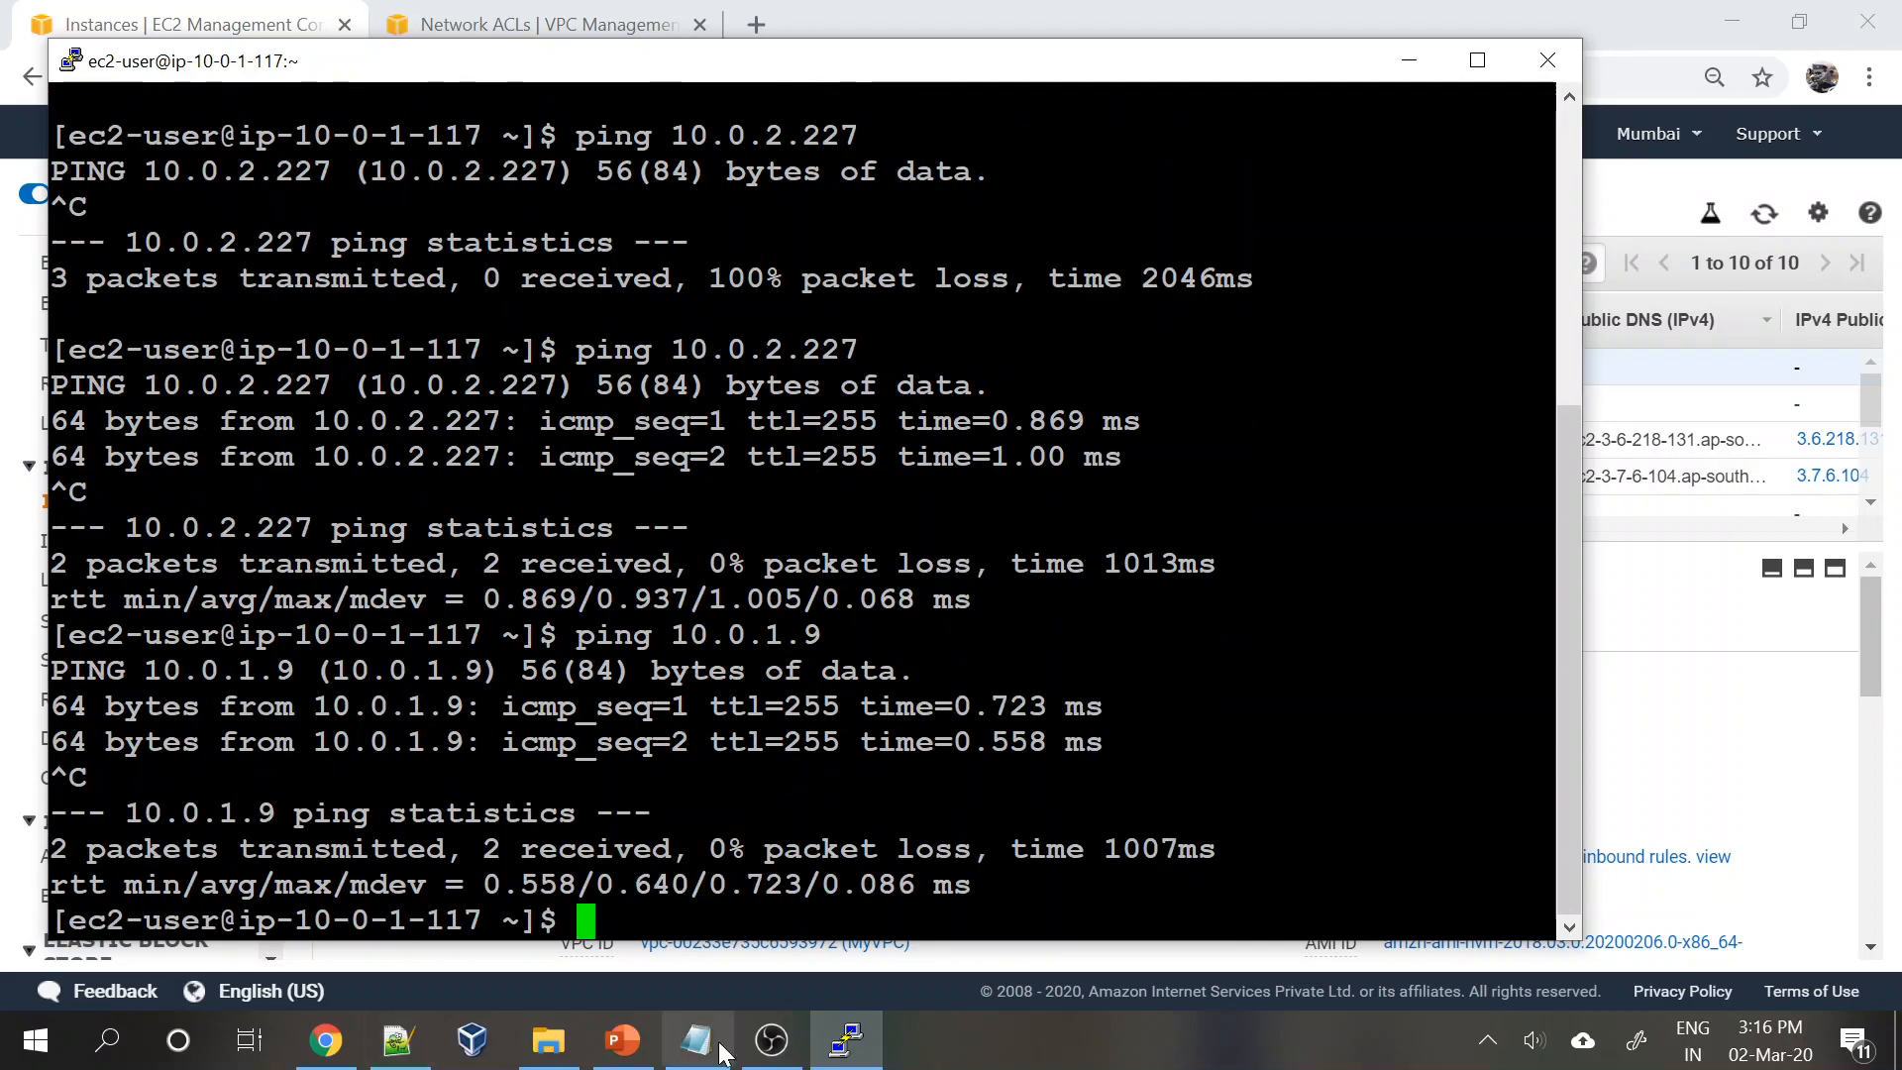
- Review the EC2 and Bastion & NAT shapes in both subnets on the PowerPoint slide, and return to Private-1's details in the EC2 console
click(622, 1040)
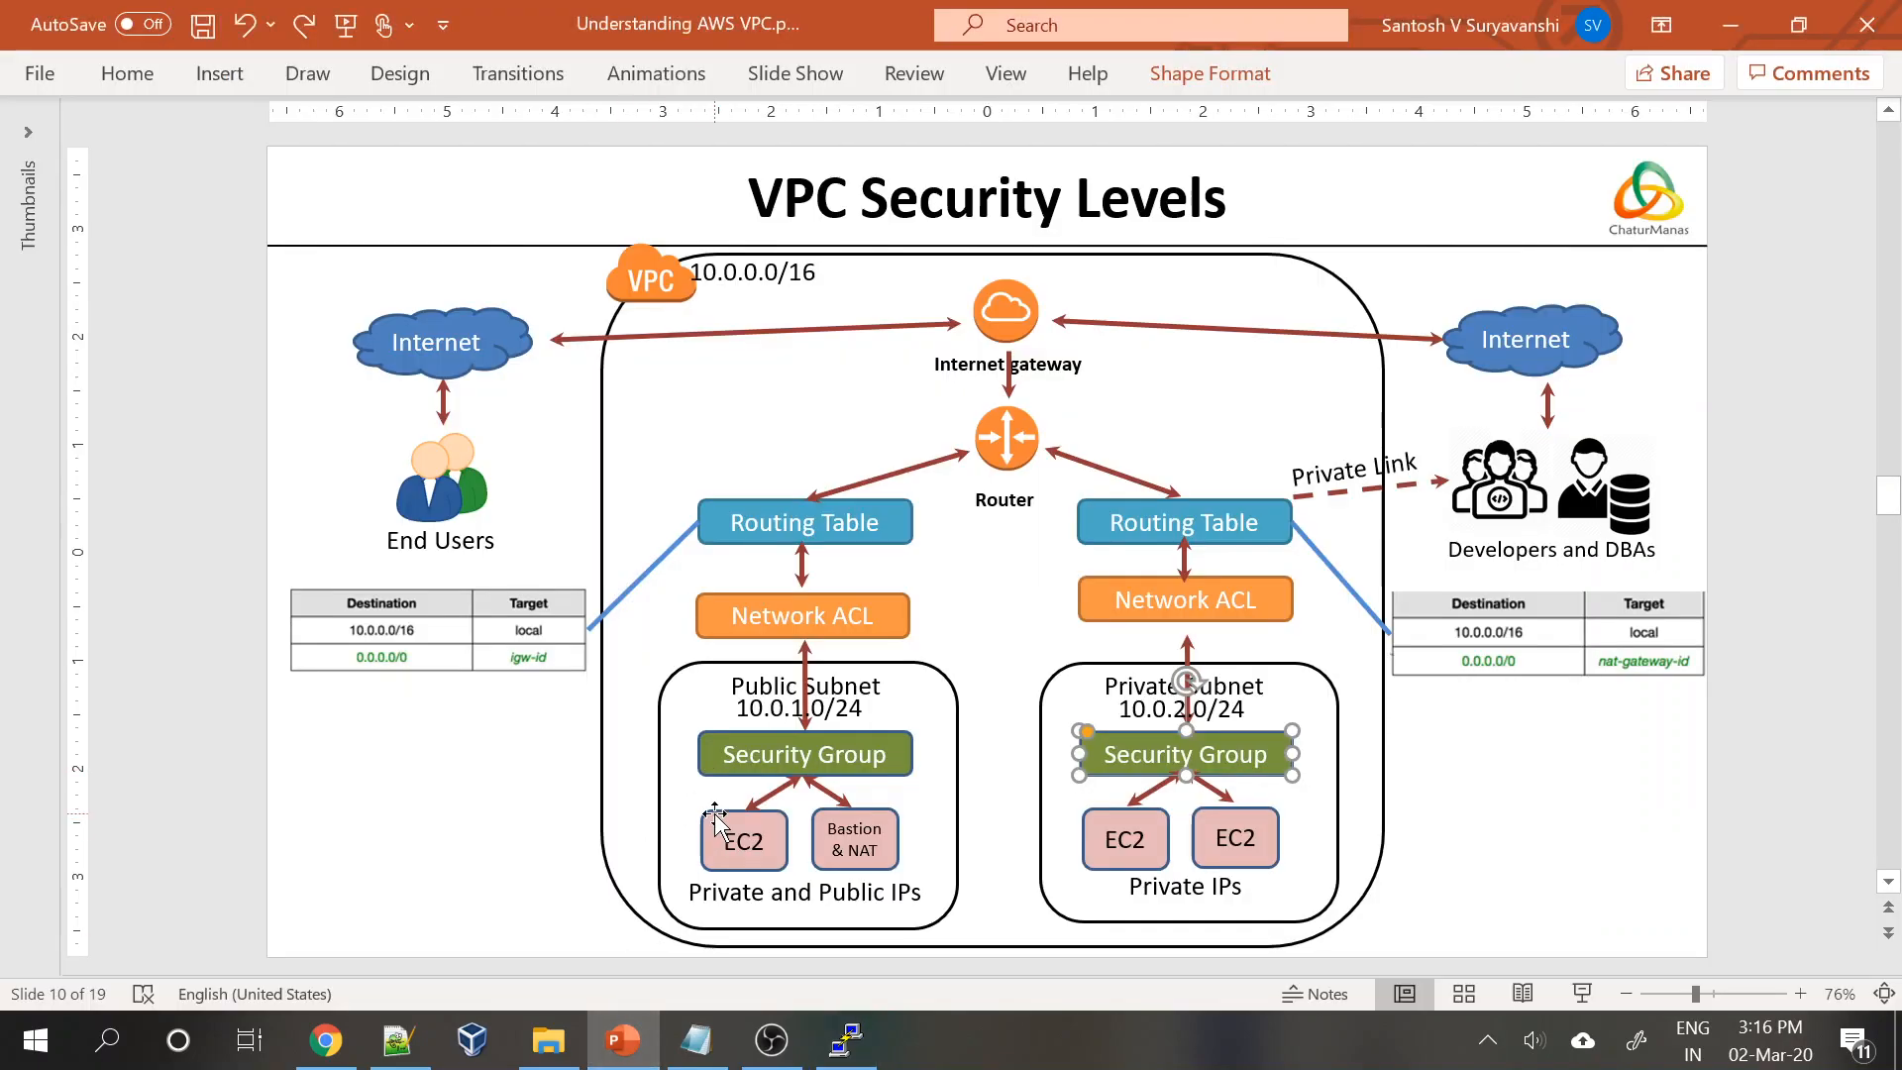
click(713, 822)
click(895, 828)
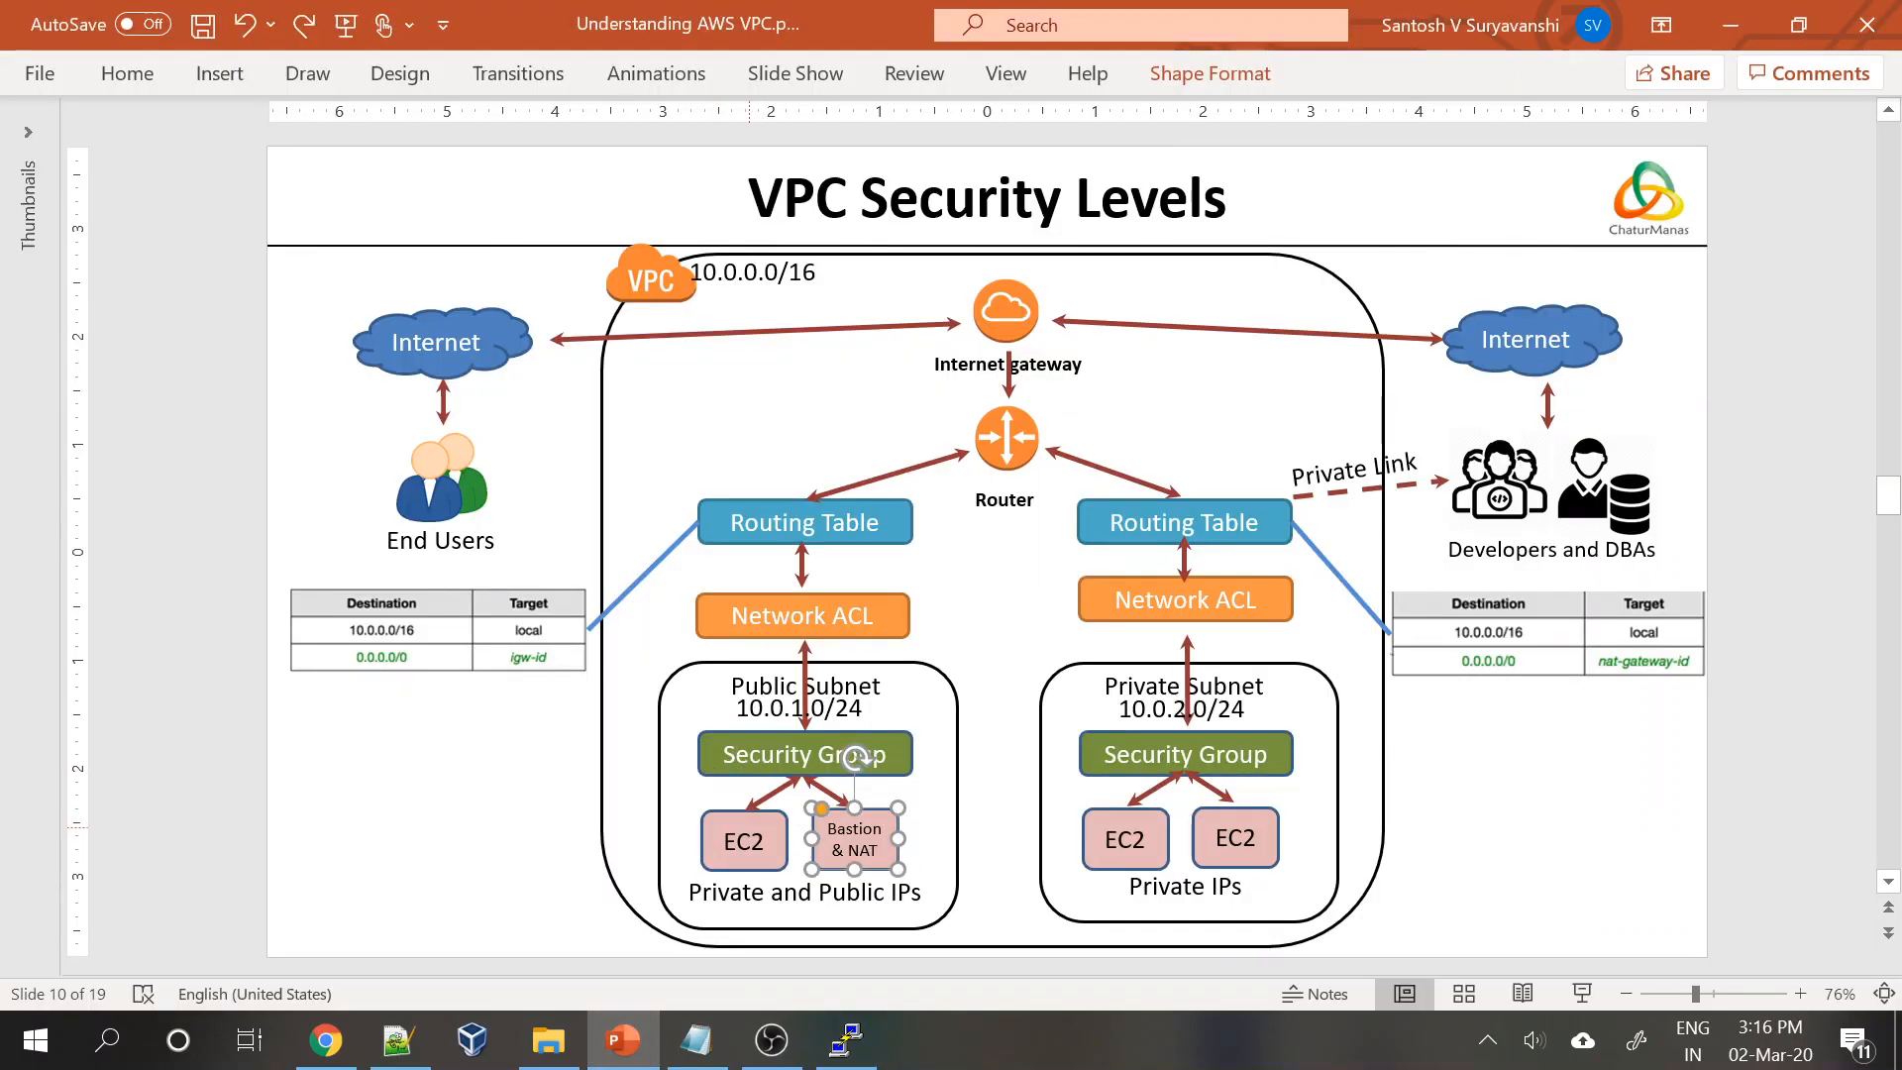
click(741, 834)
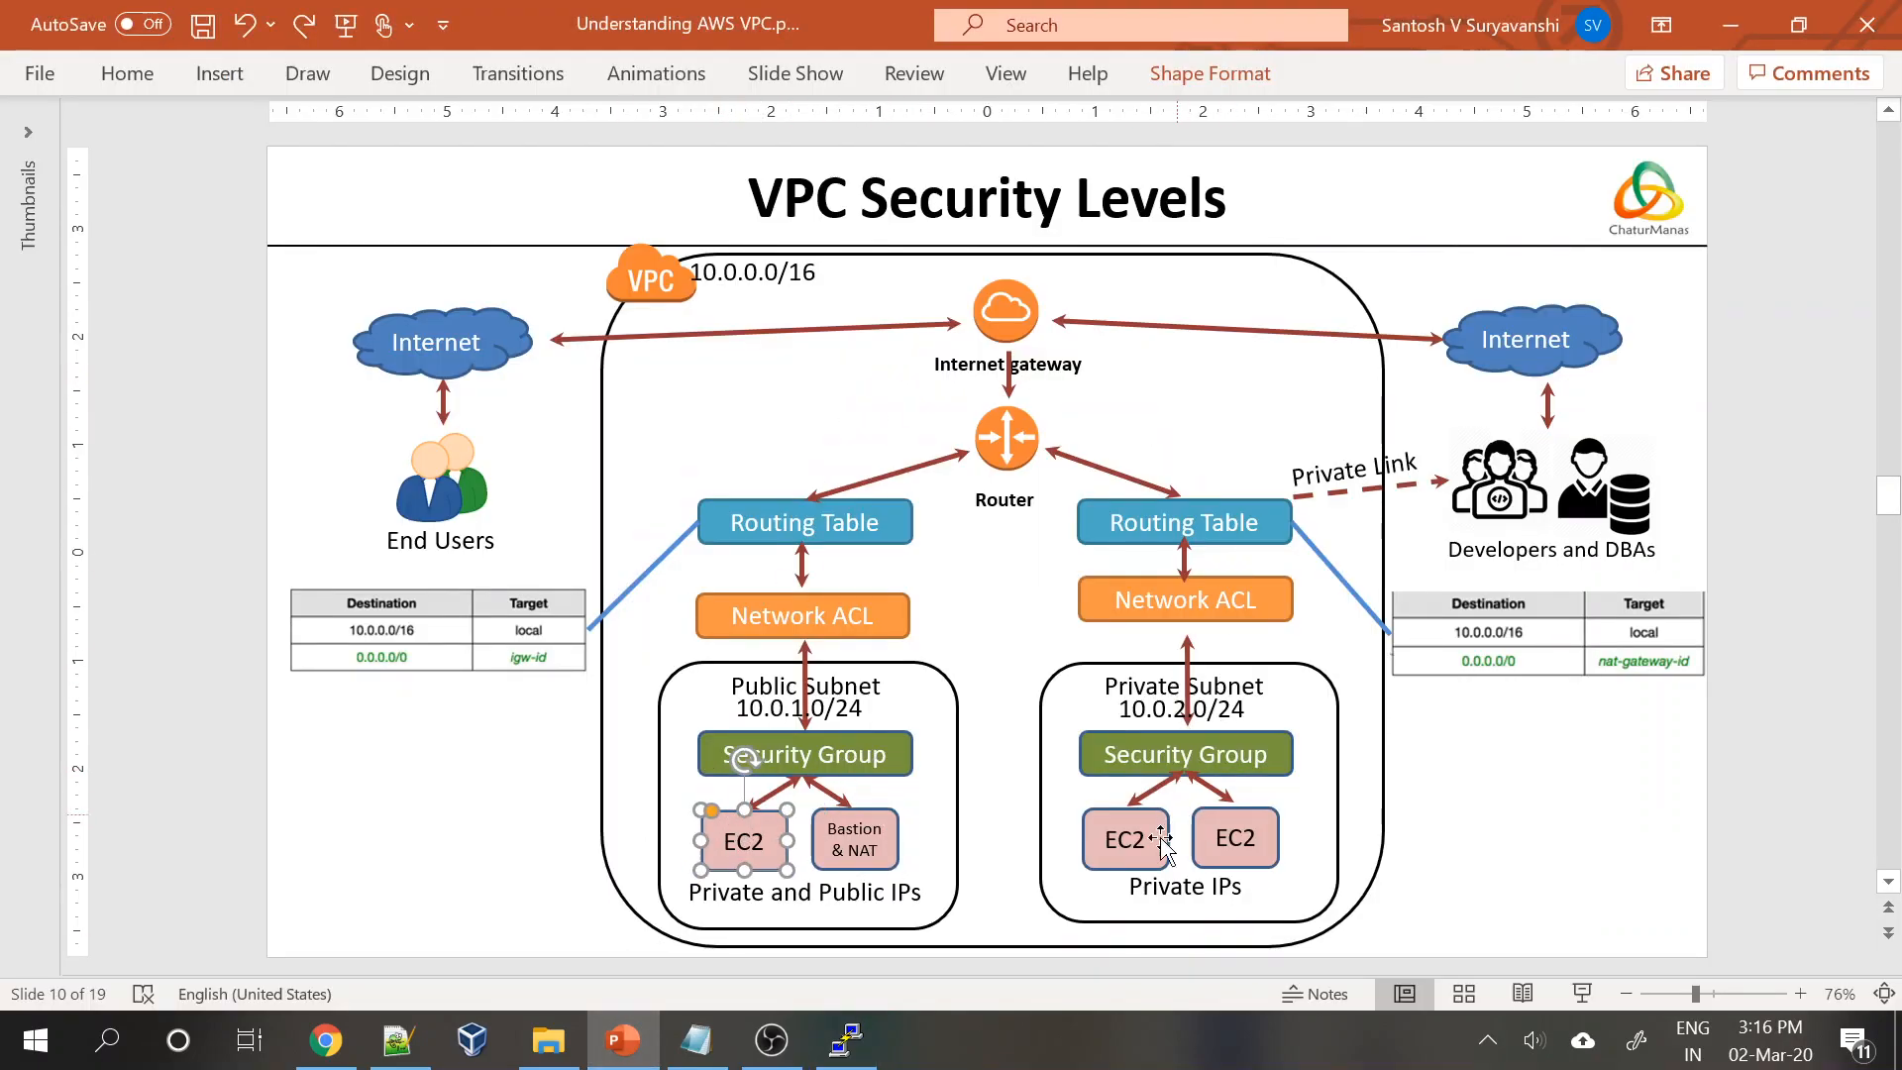
click(1117, 858)
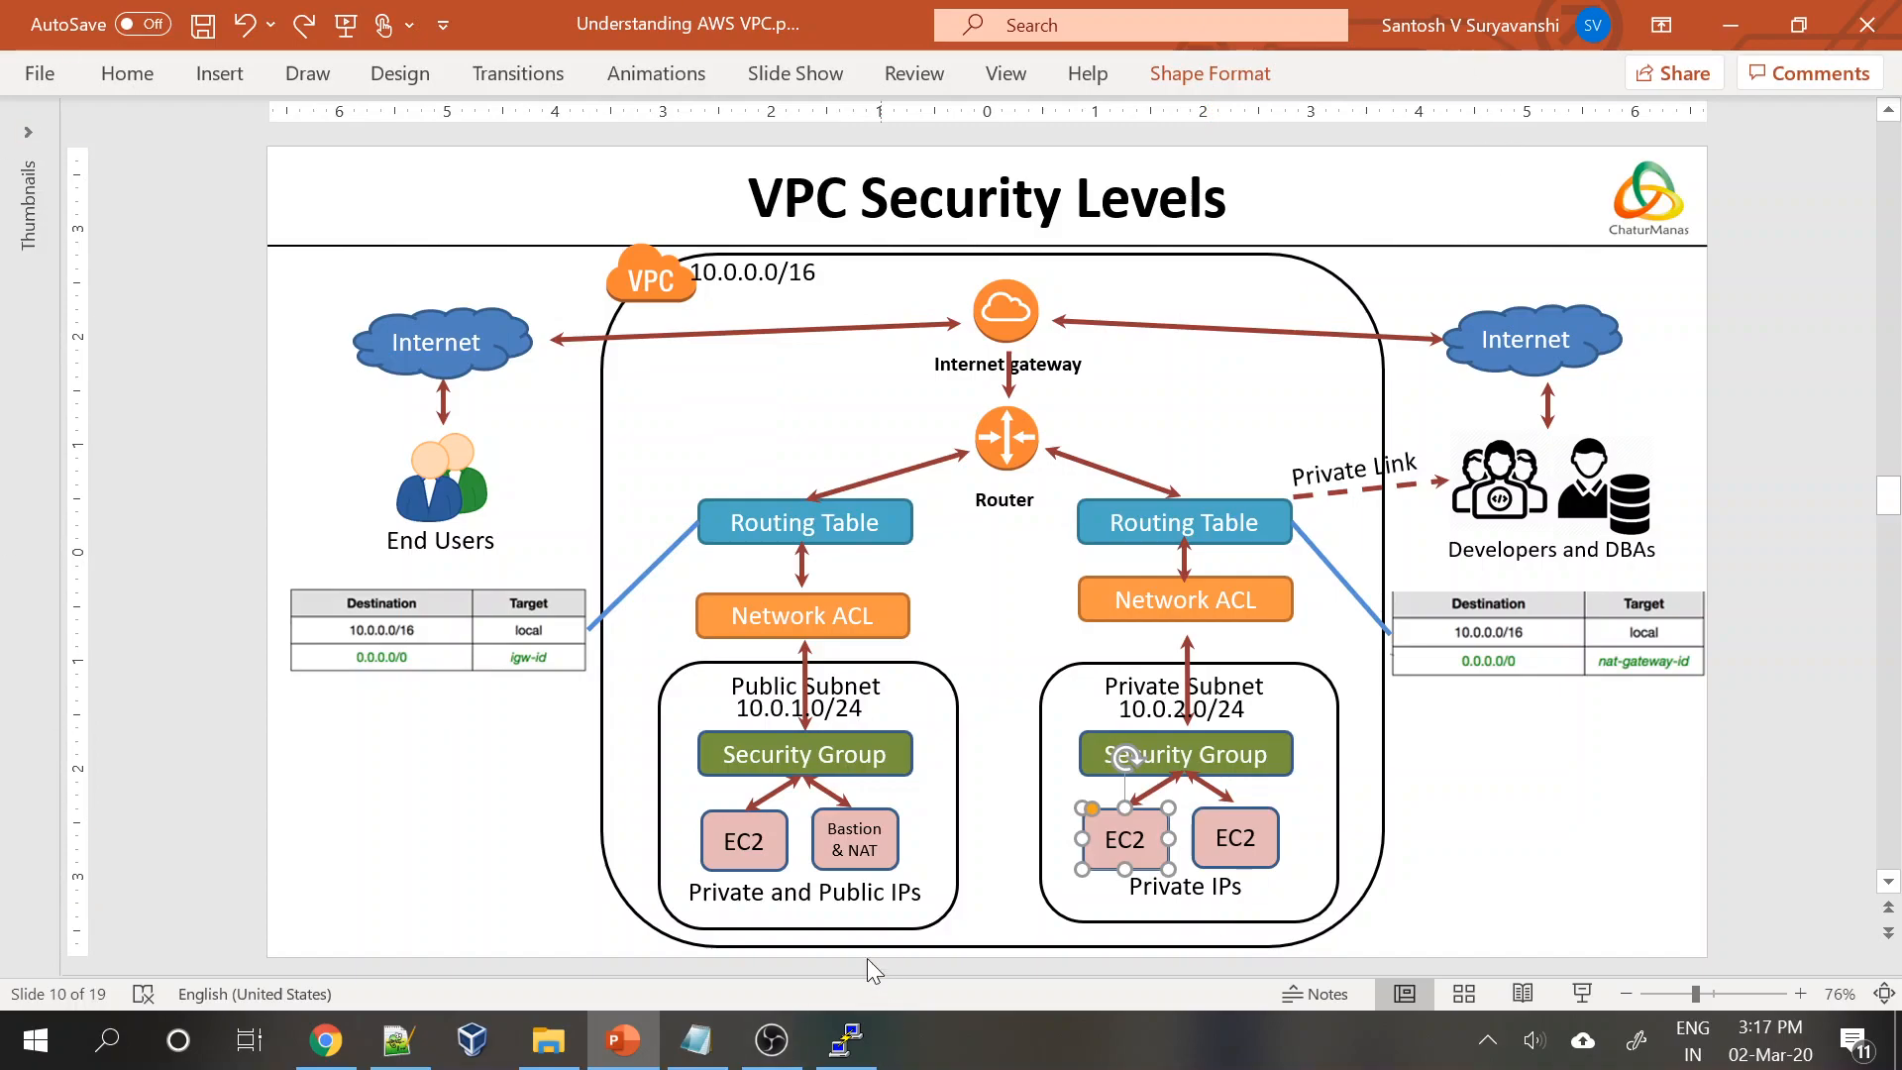
click(297, 1056)
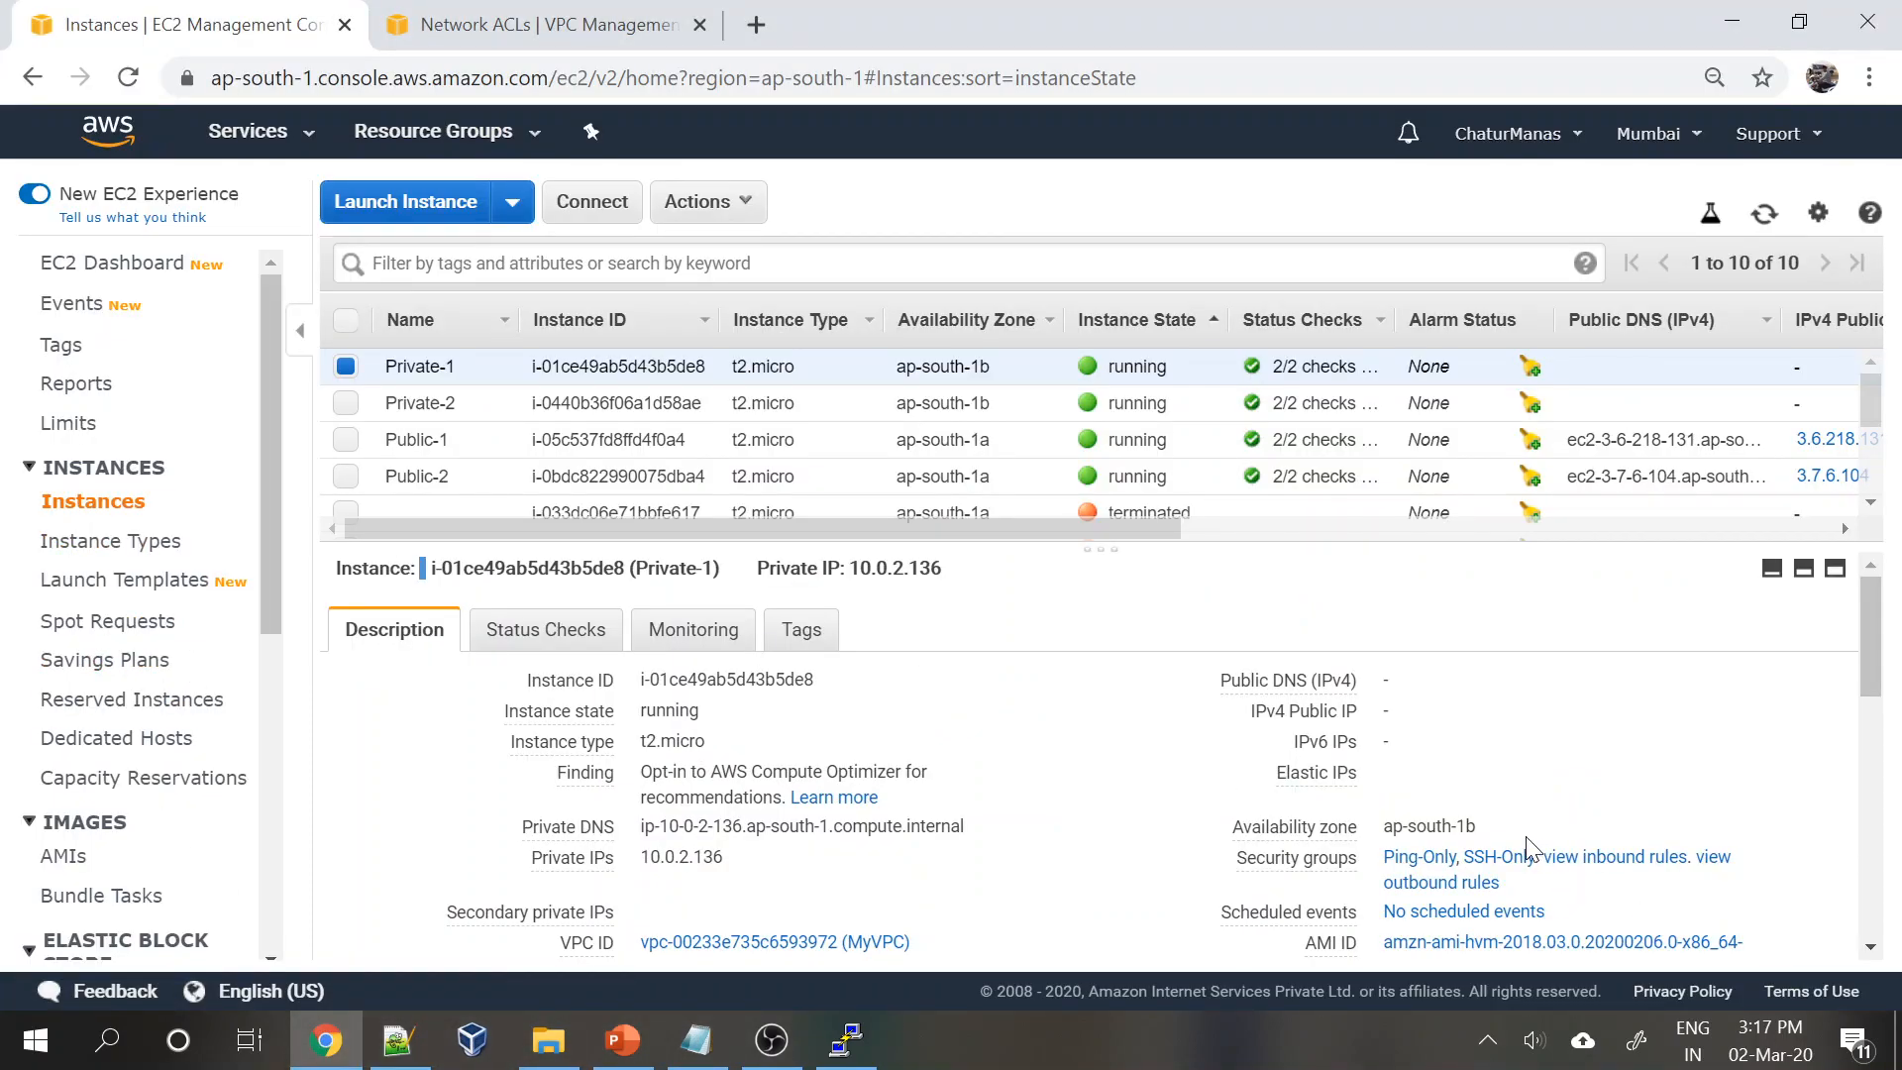
- Delete the All traffic outbound rule from the Ping-Only security group, save, and check its inbound and outbound rules
click(1420, 858)
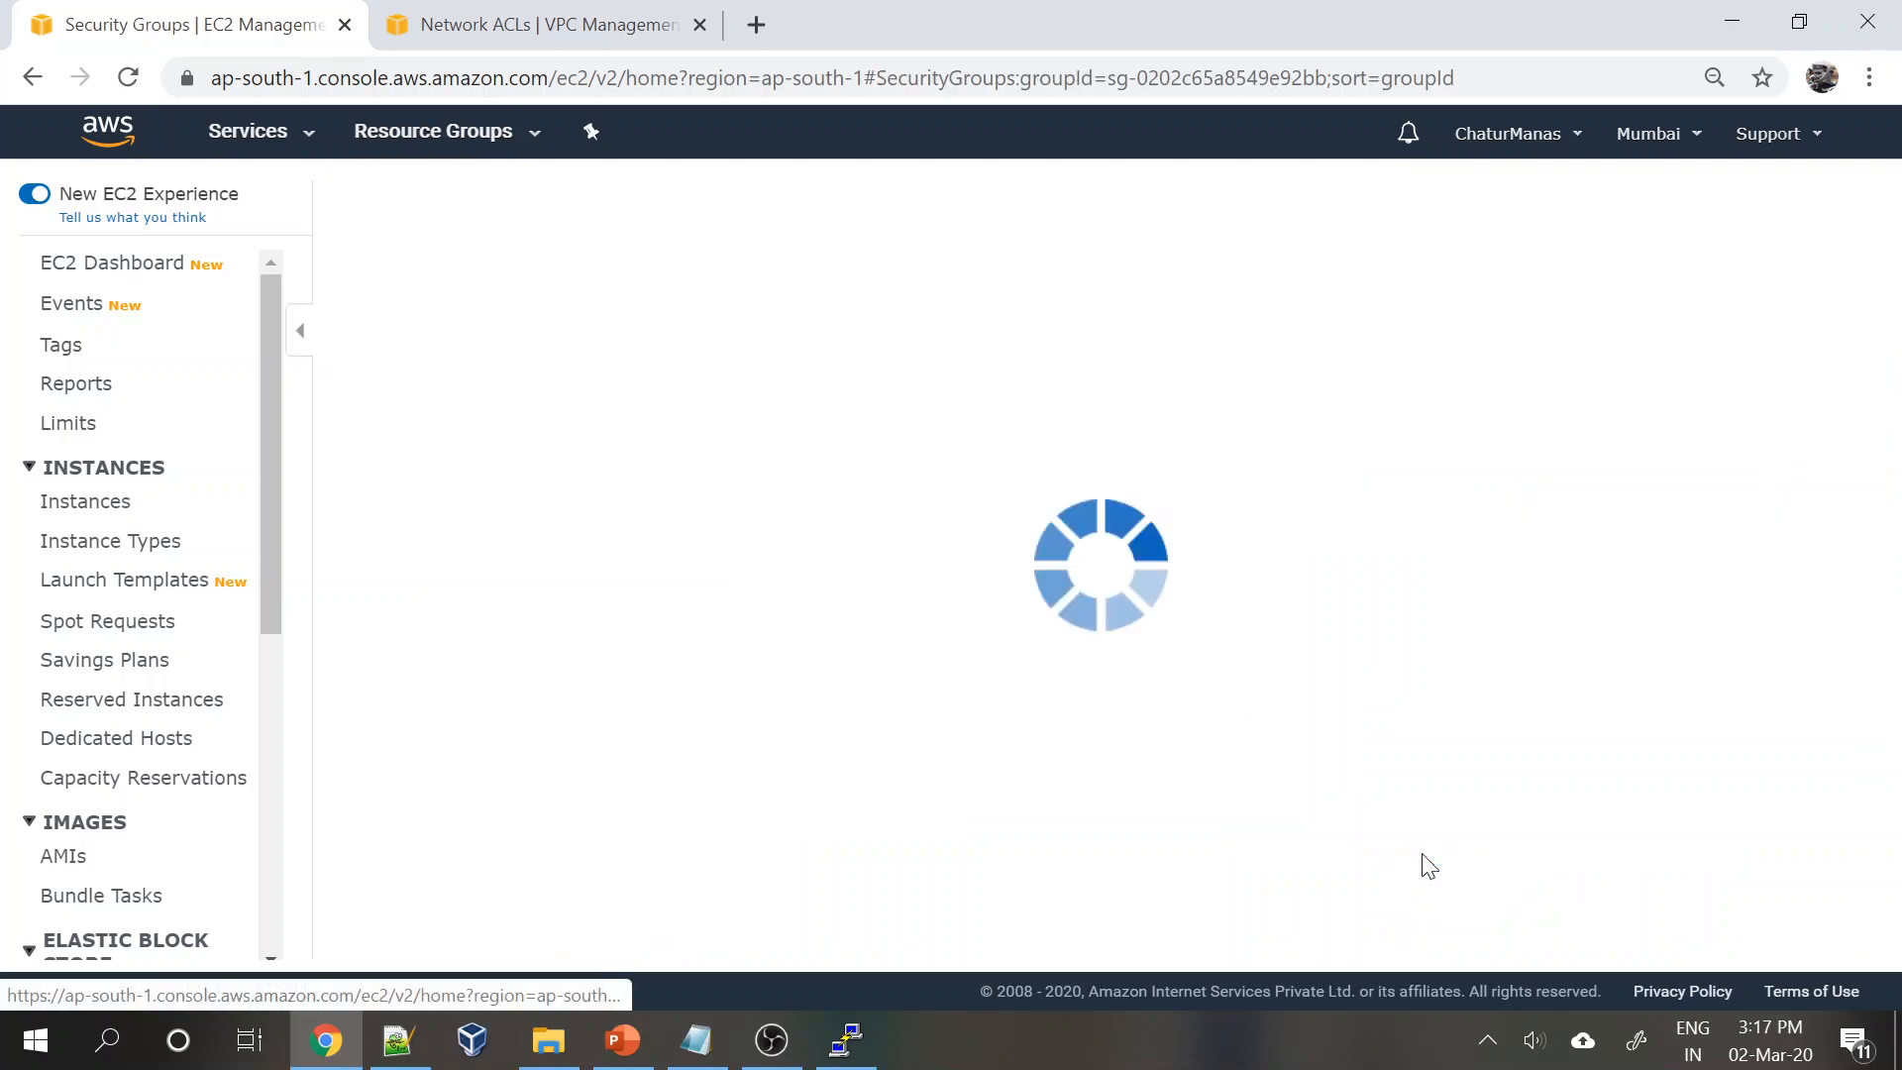
drag(1096, 623, 1104, 534)
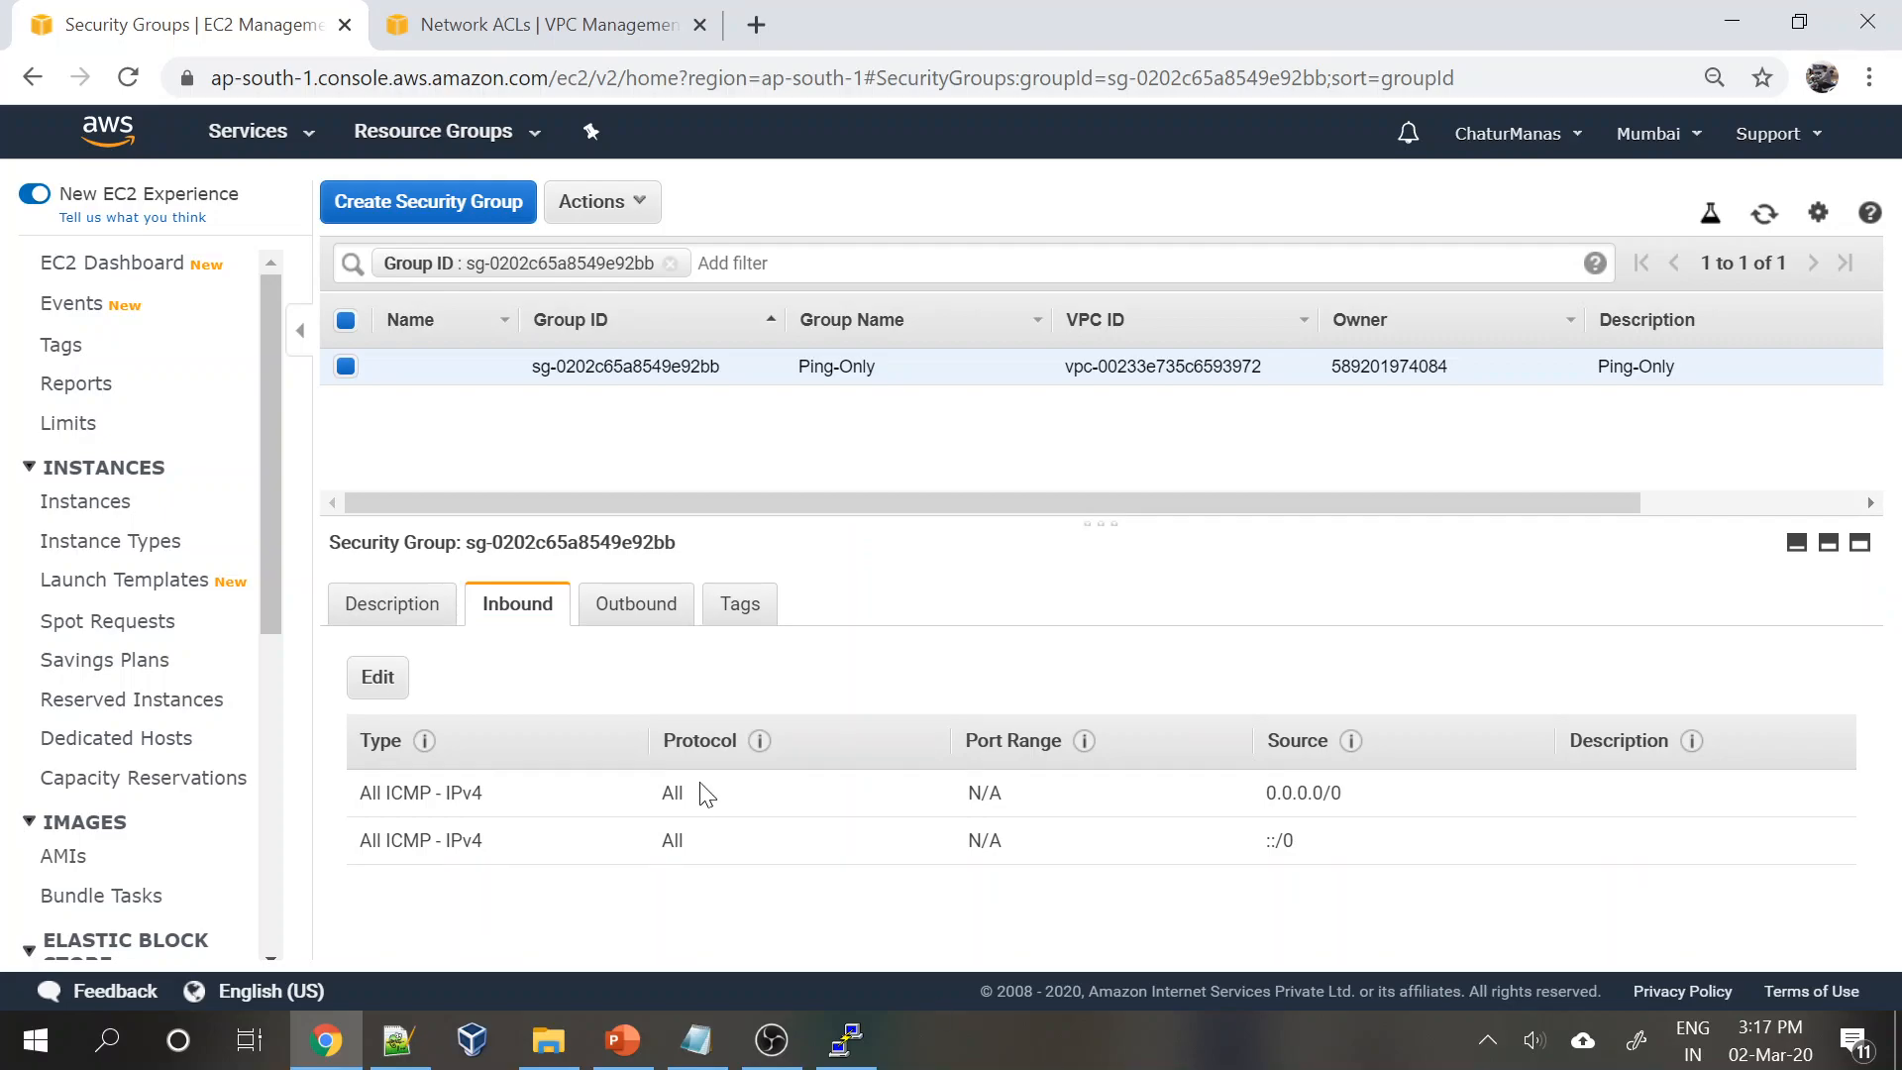
click(616, 611)
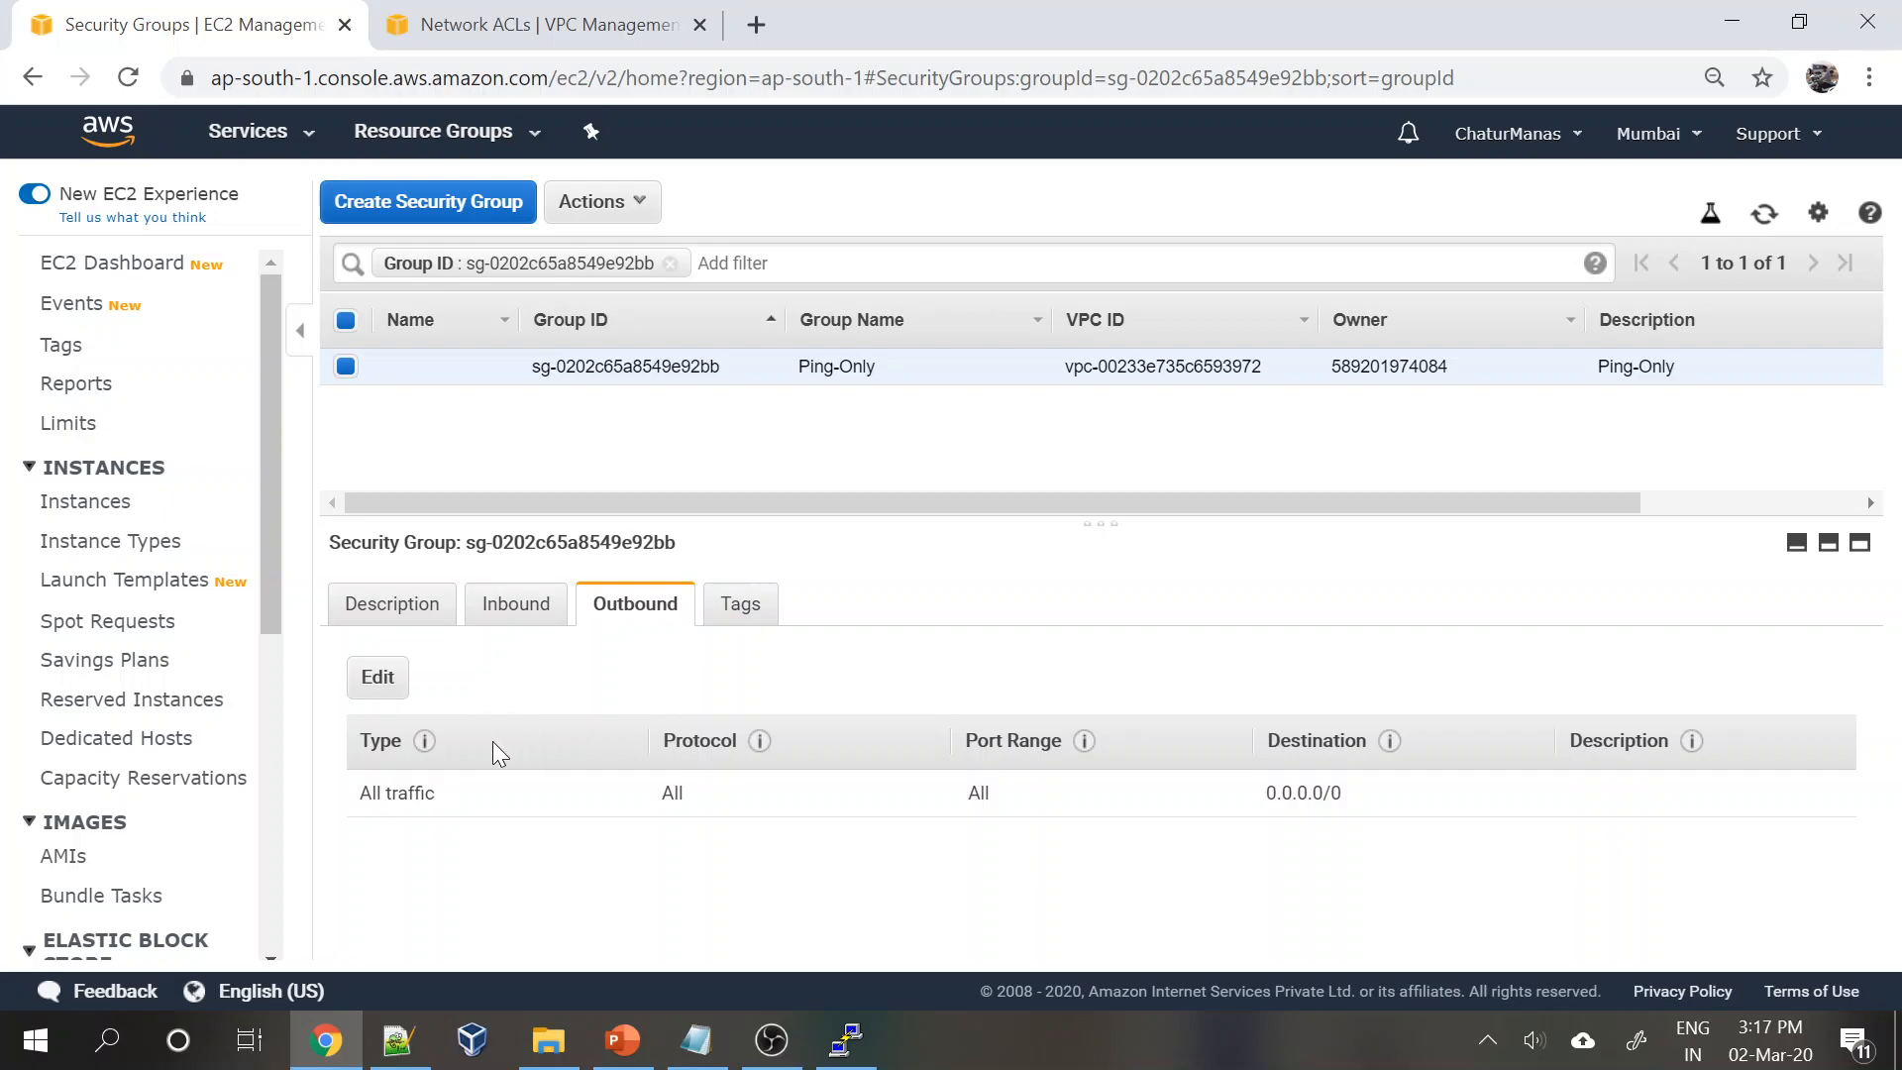
click(377, 676)
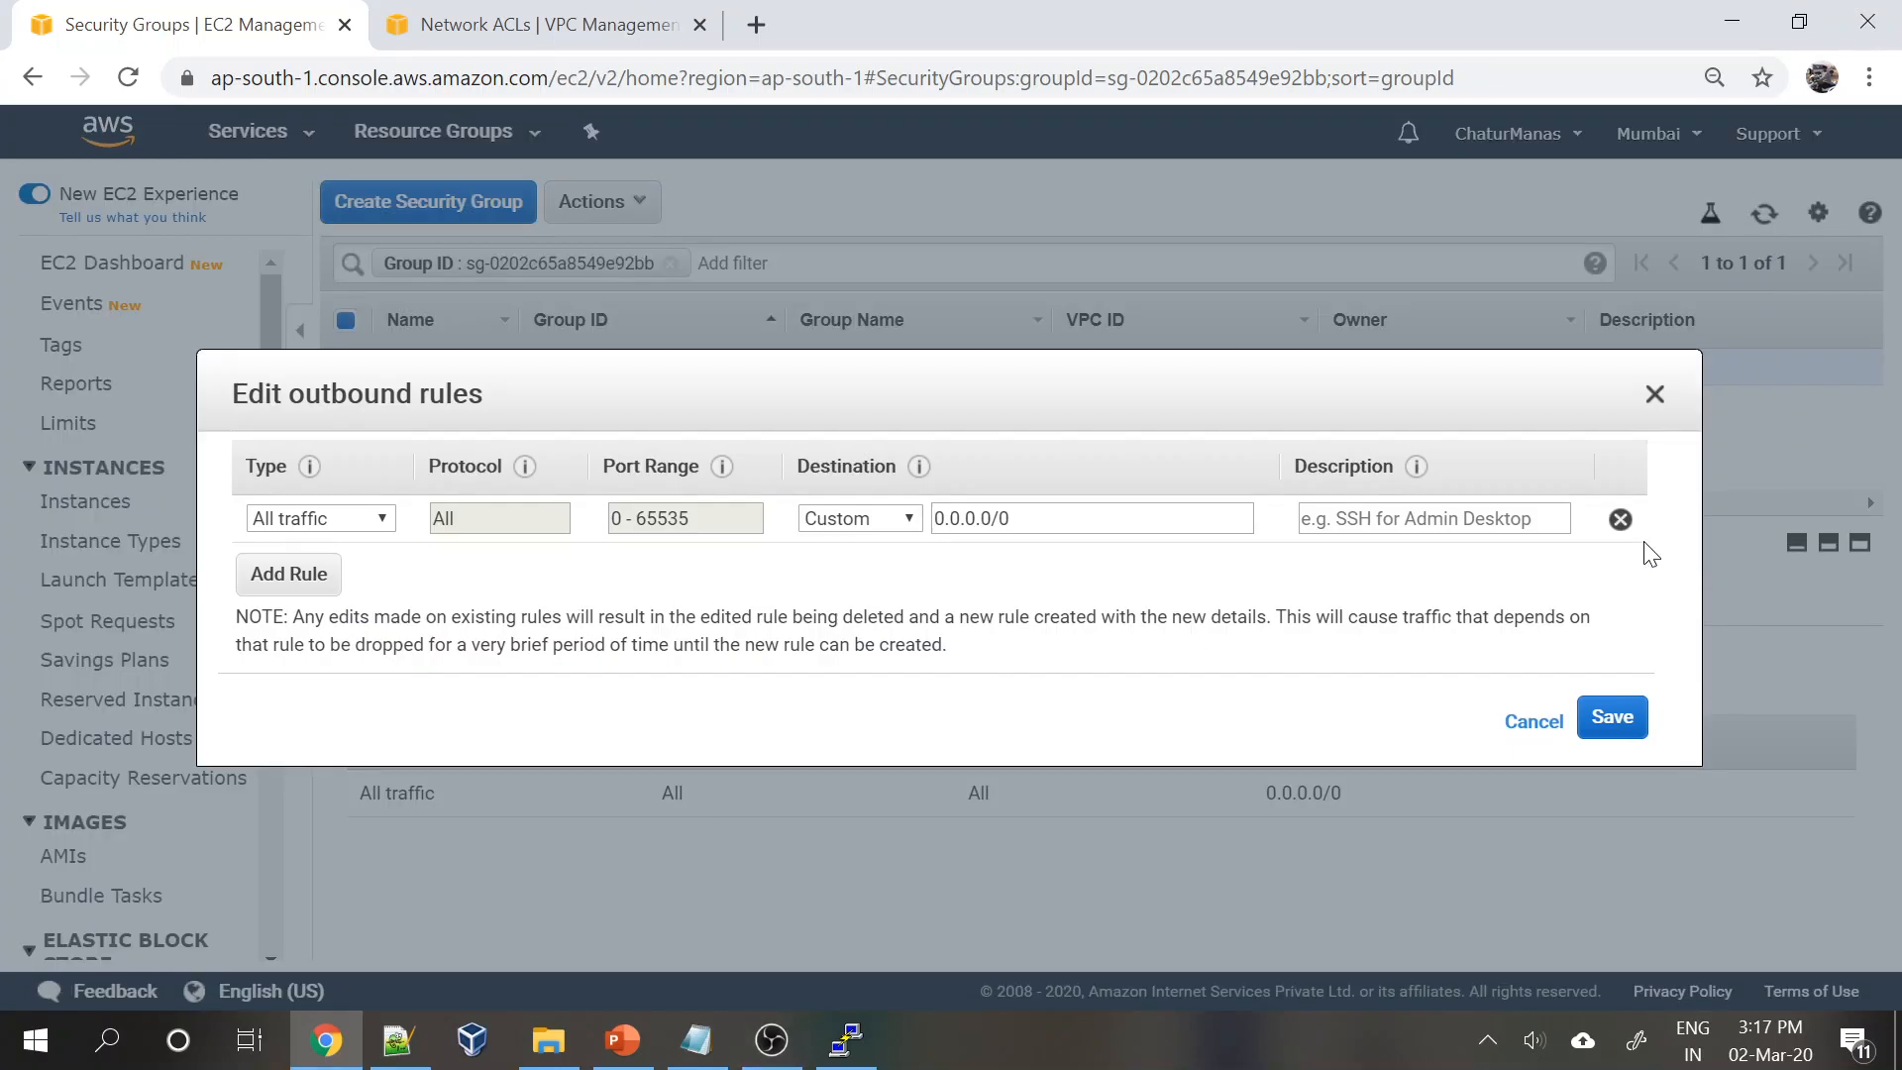
click(1620, 519)
click(1464, 723)
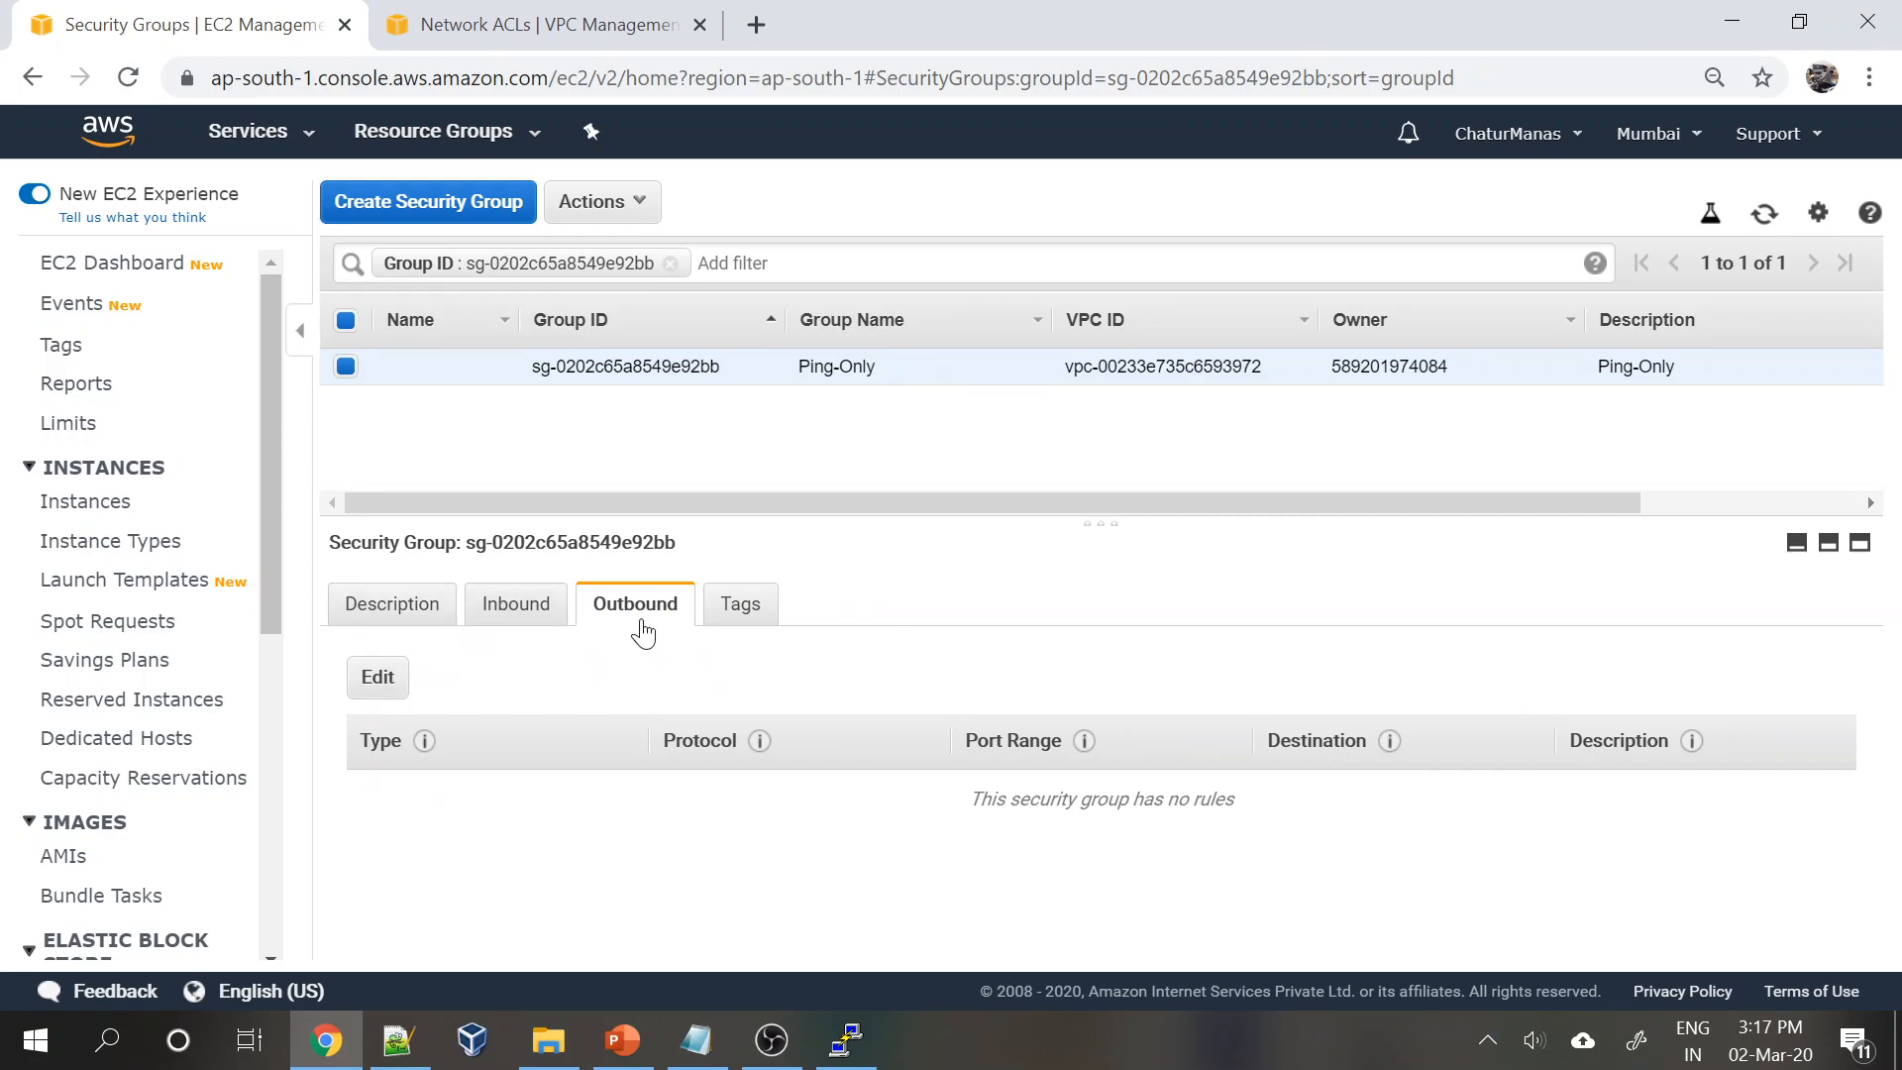
click(520, 619)
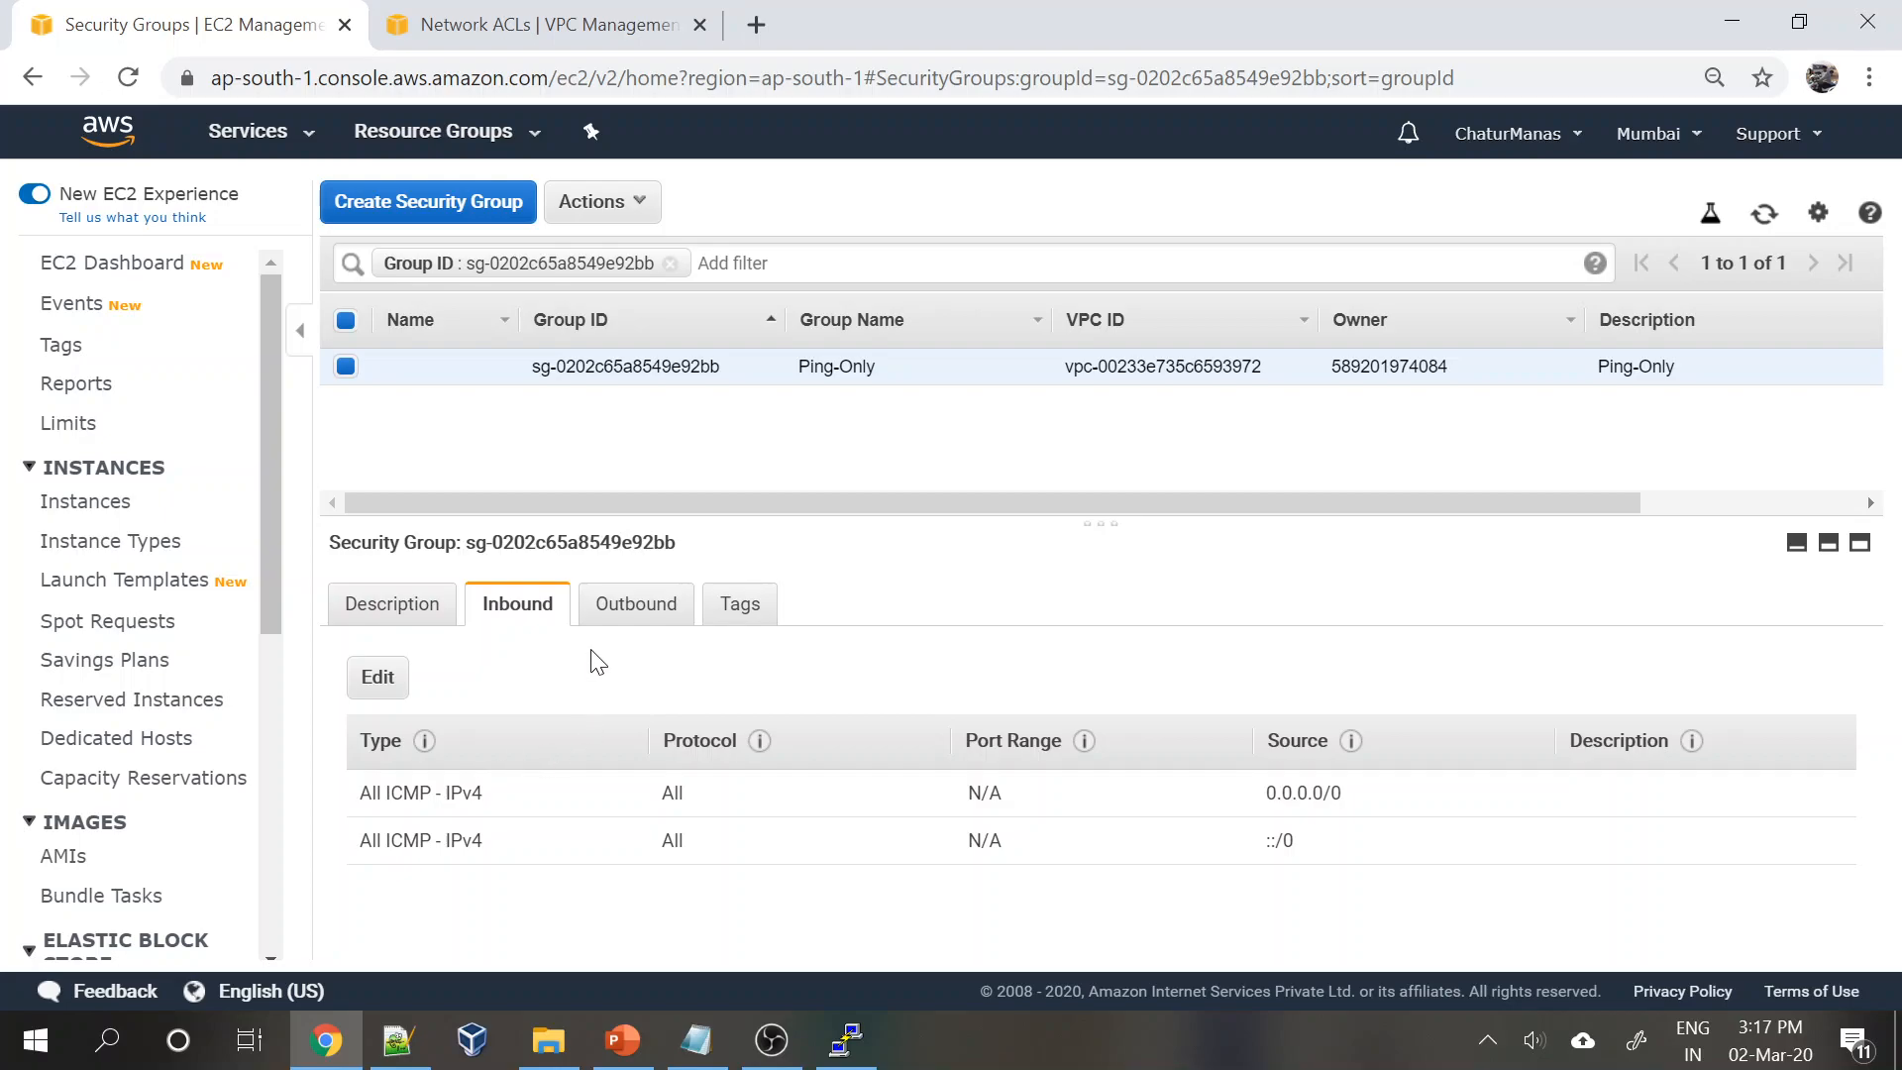
click(634, 626)
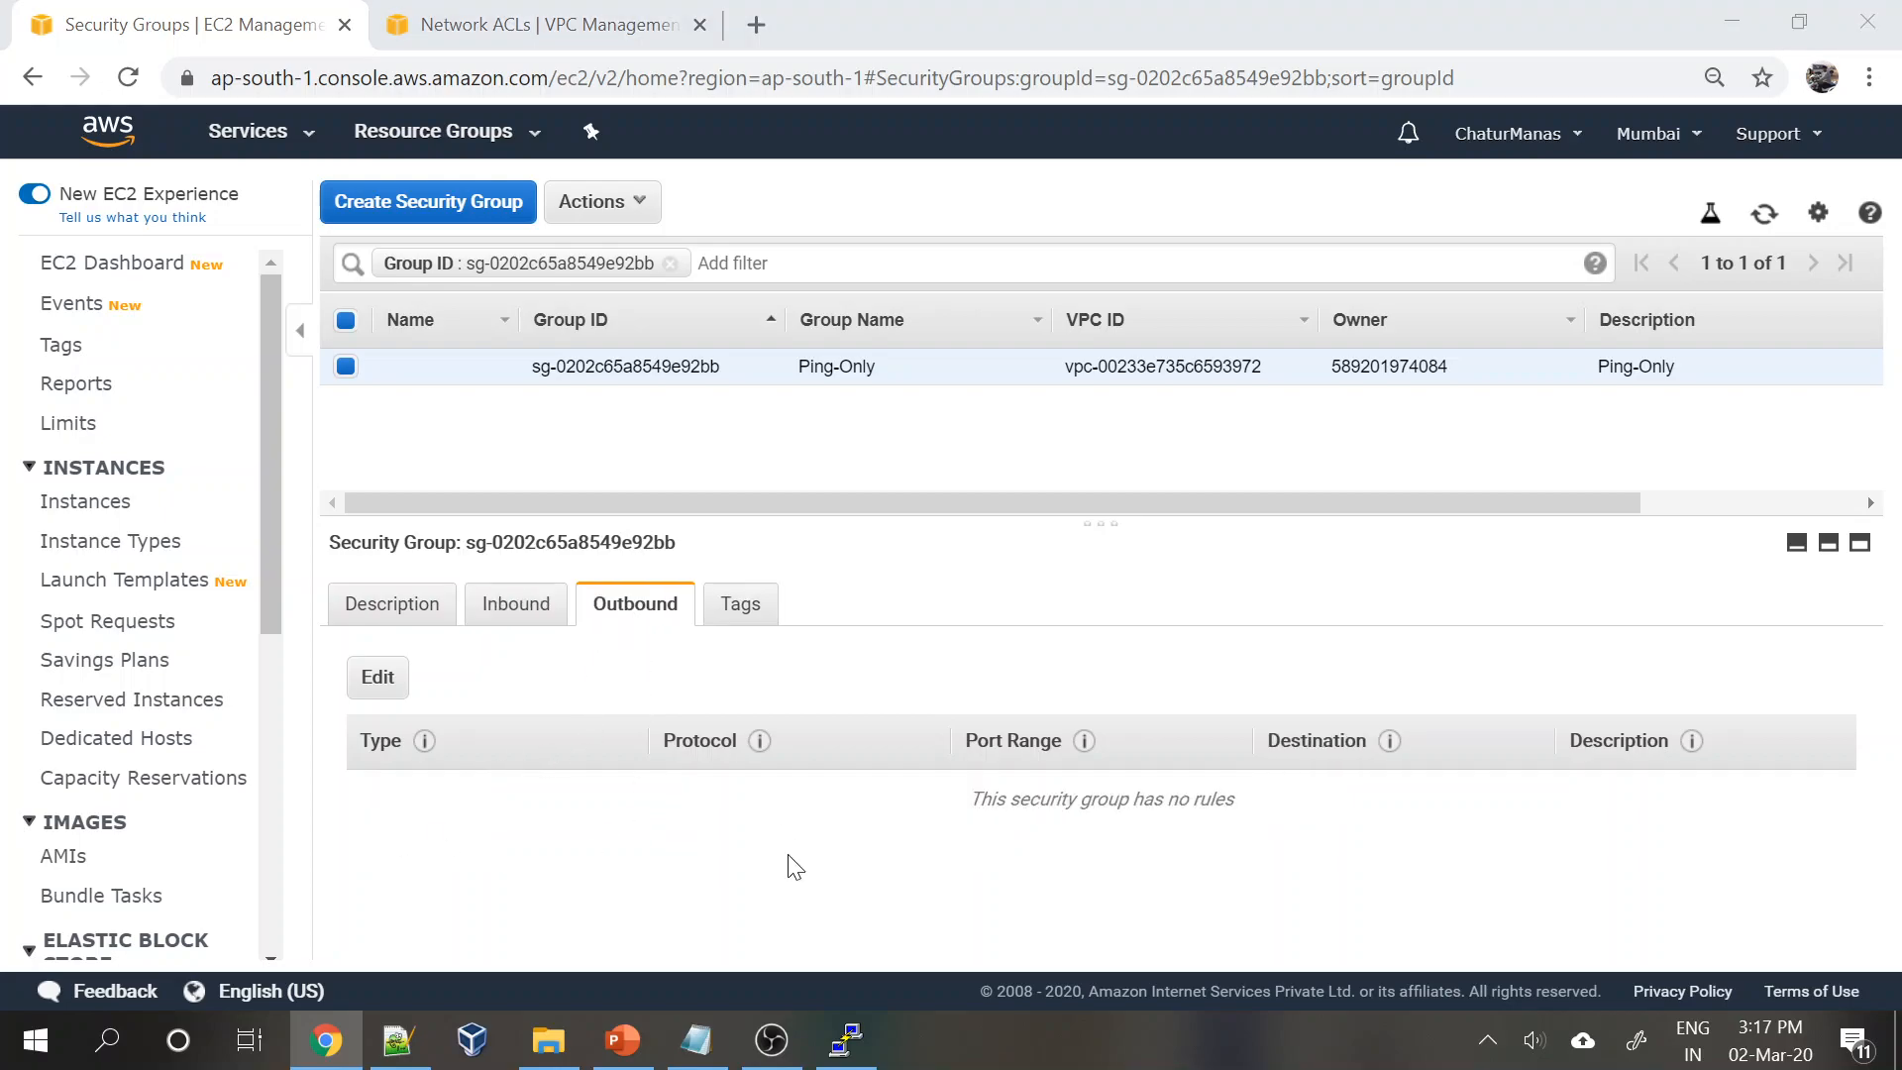
- Switch to the Public-1 PuTTY terminal, ping Public-2 at 10.0.1.9 by reusing the previous command, and stop the ping
key(alt+Tab)
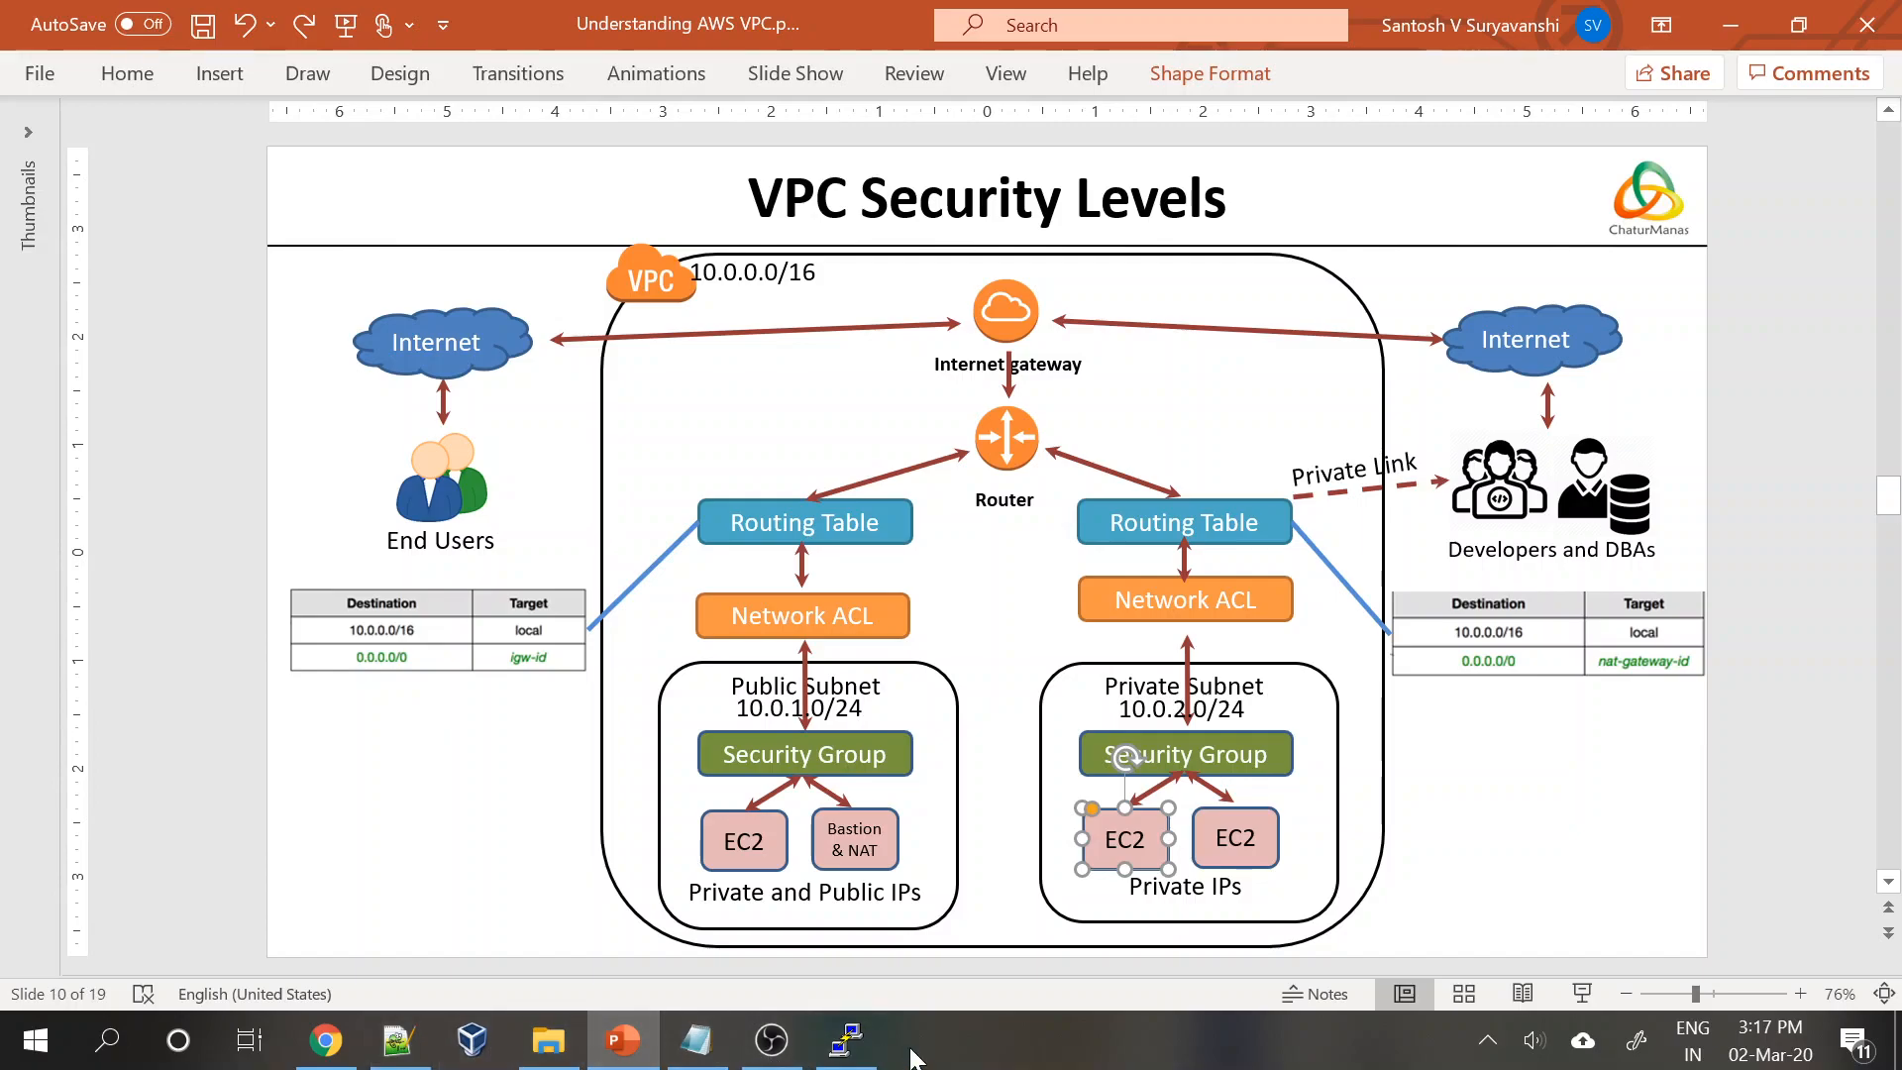
click(847, 1040)
key(Up)
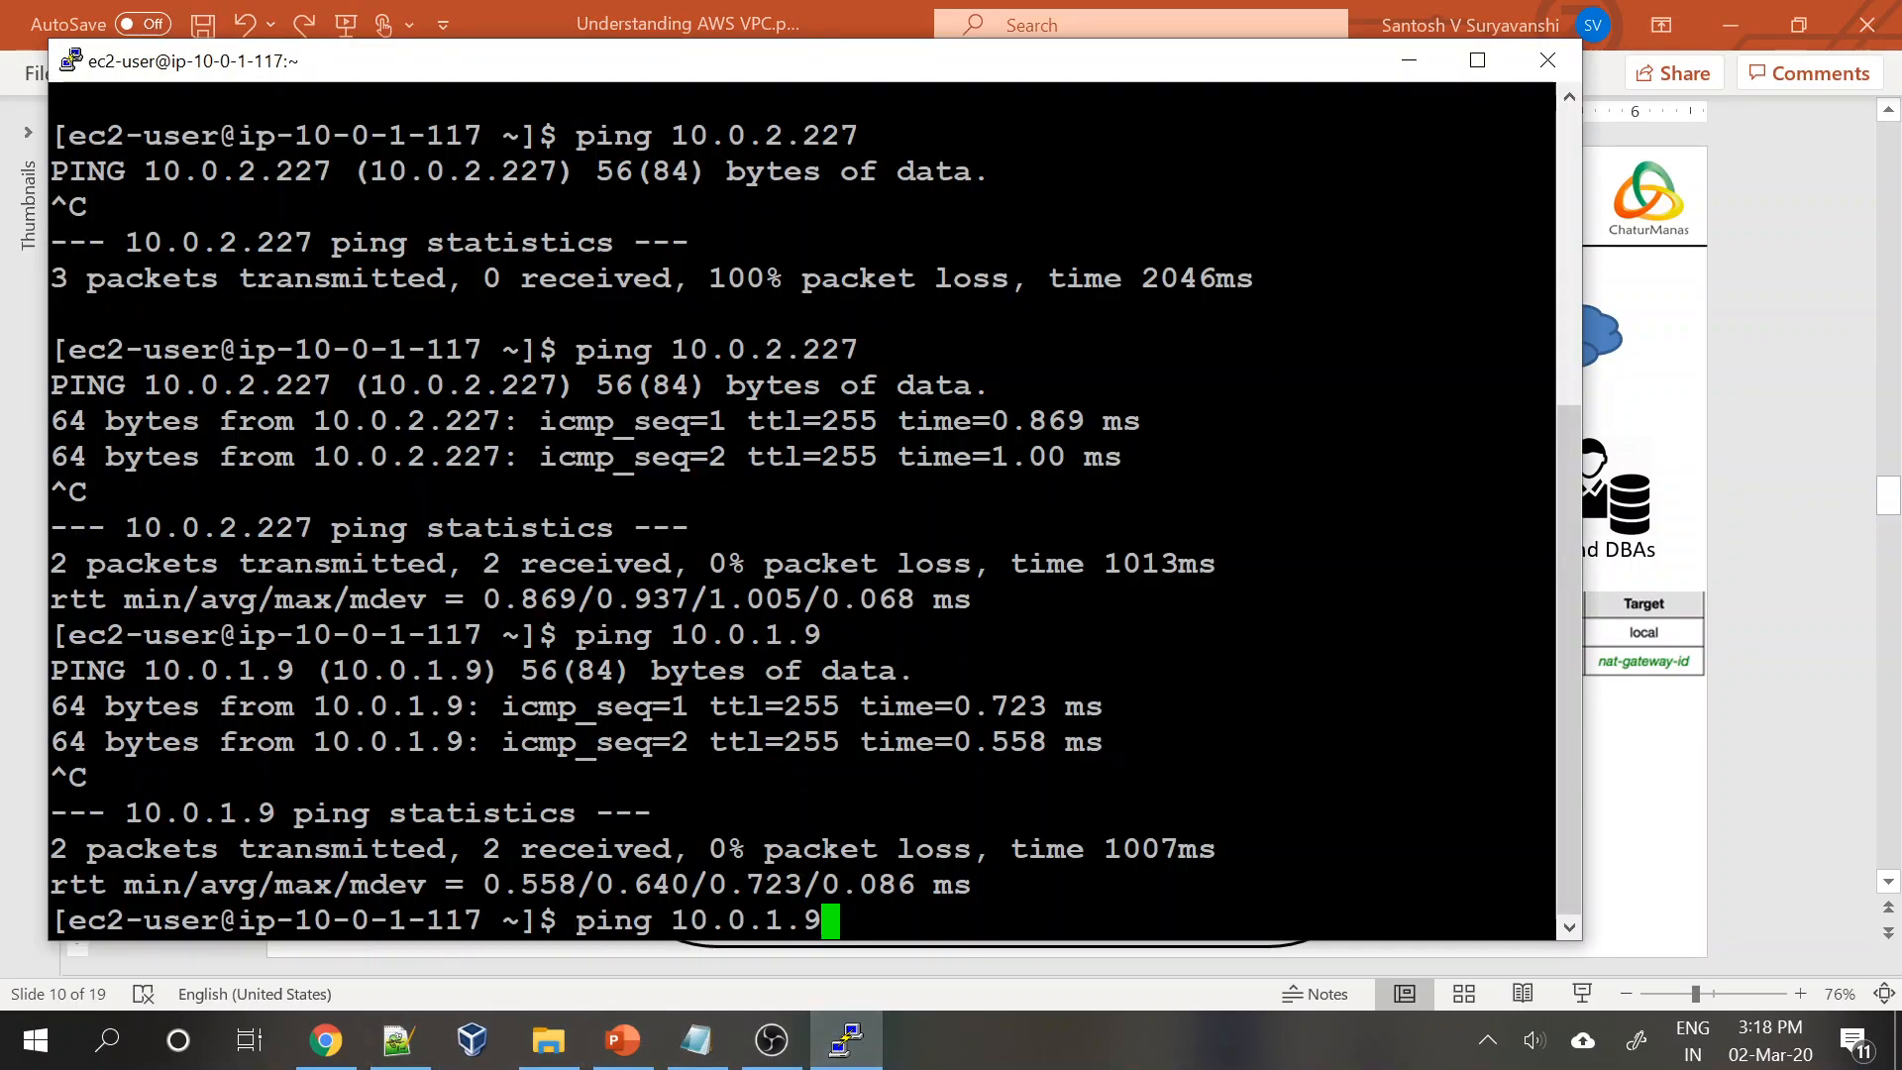
key(Return)
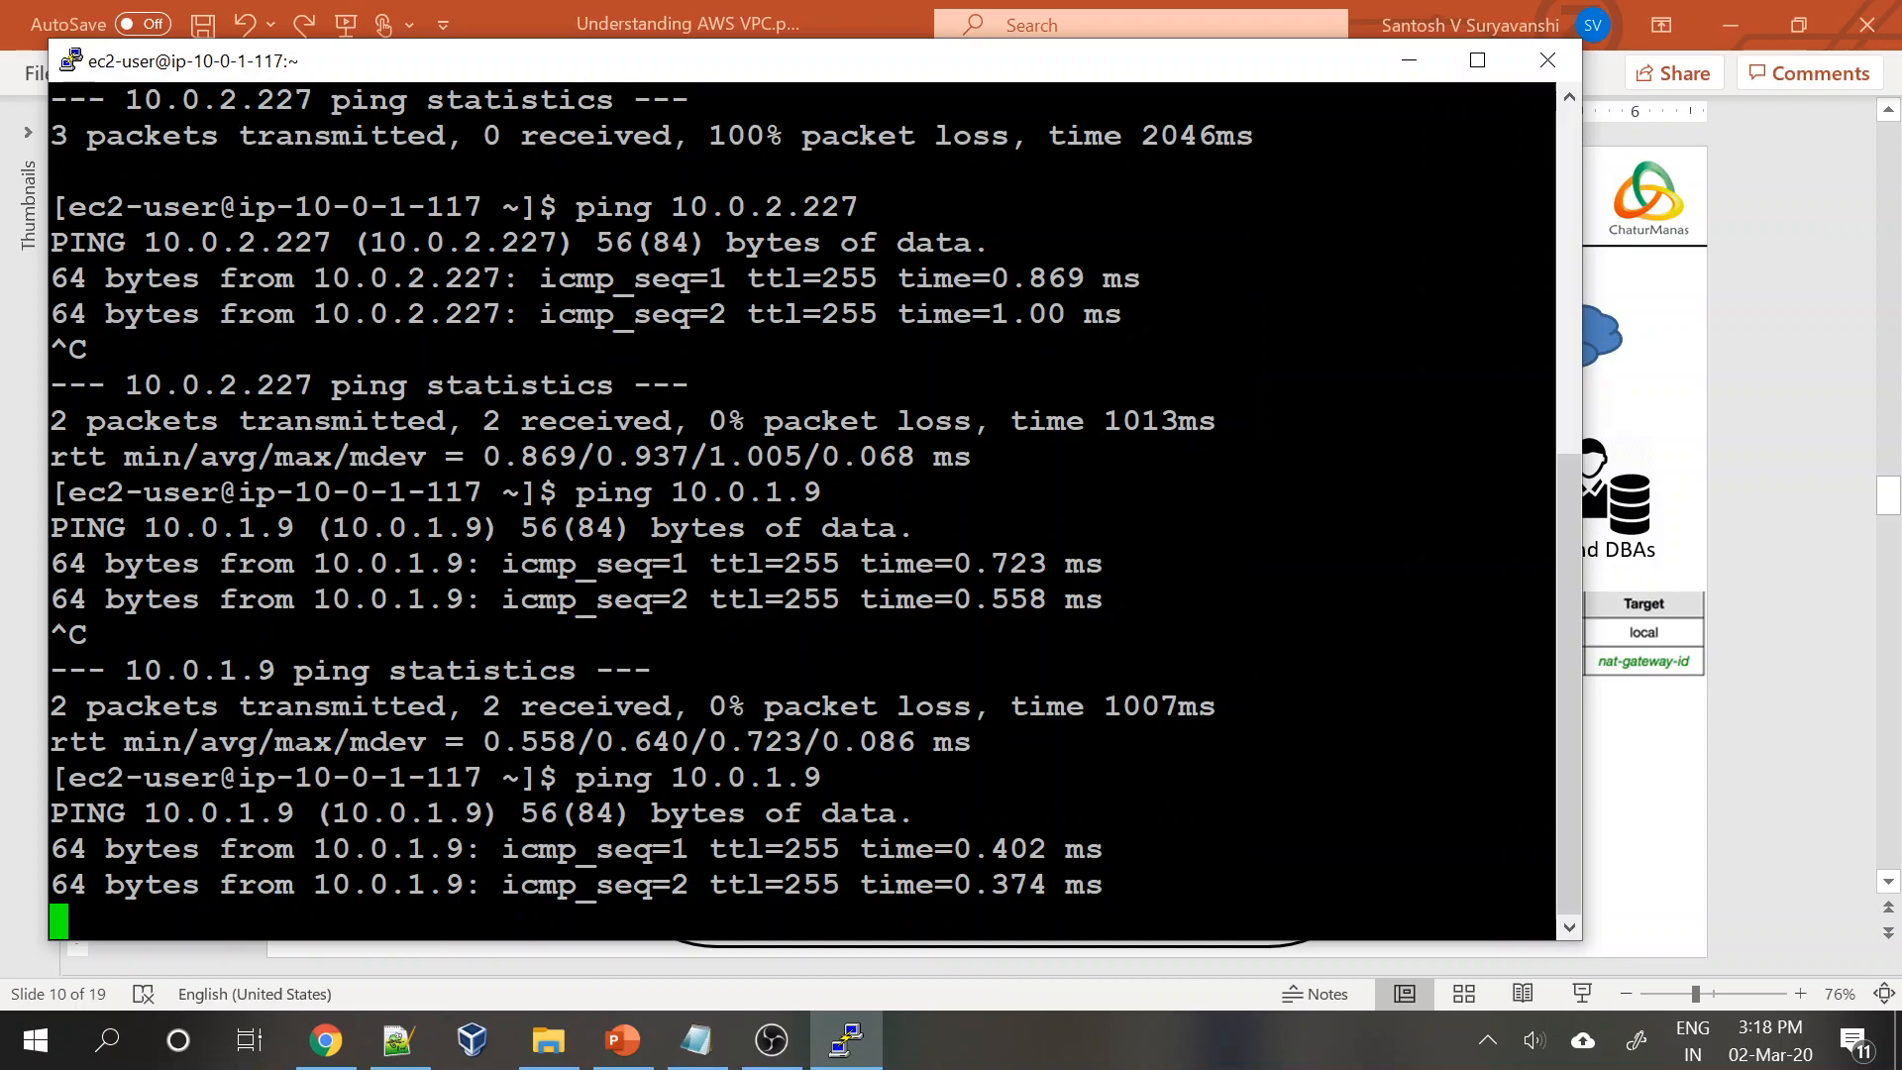
key(ctrl+c)
key(Up)
key(BackSpace)
key(BackSpace)
key(BackSpace)
text(2.22)
key(Return)
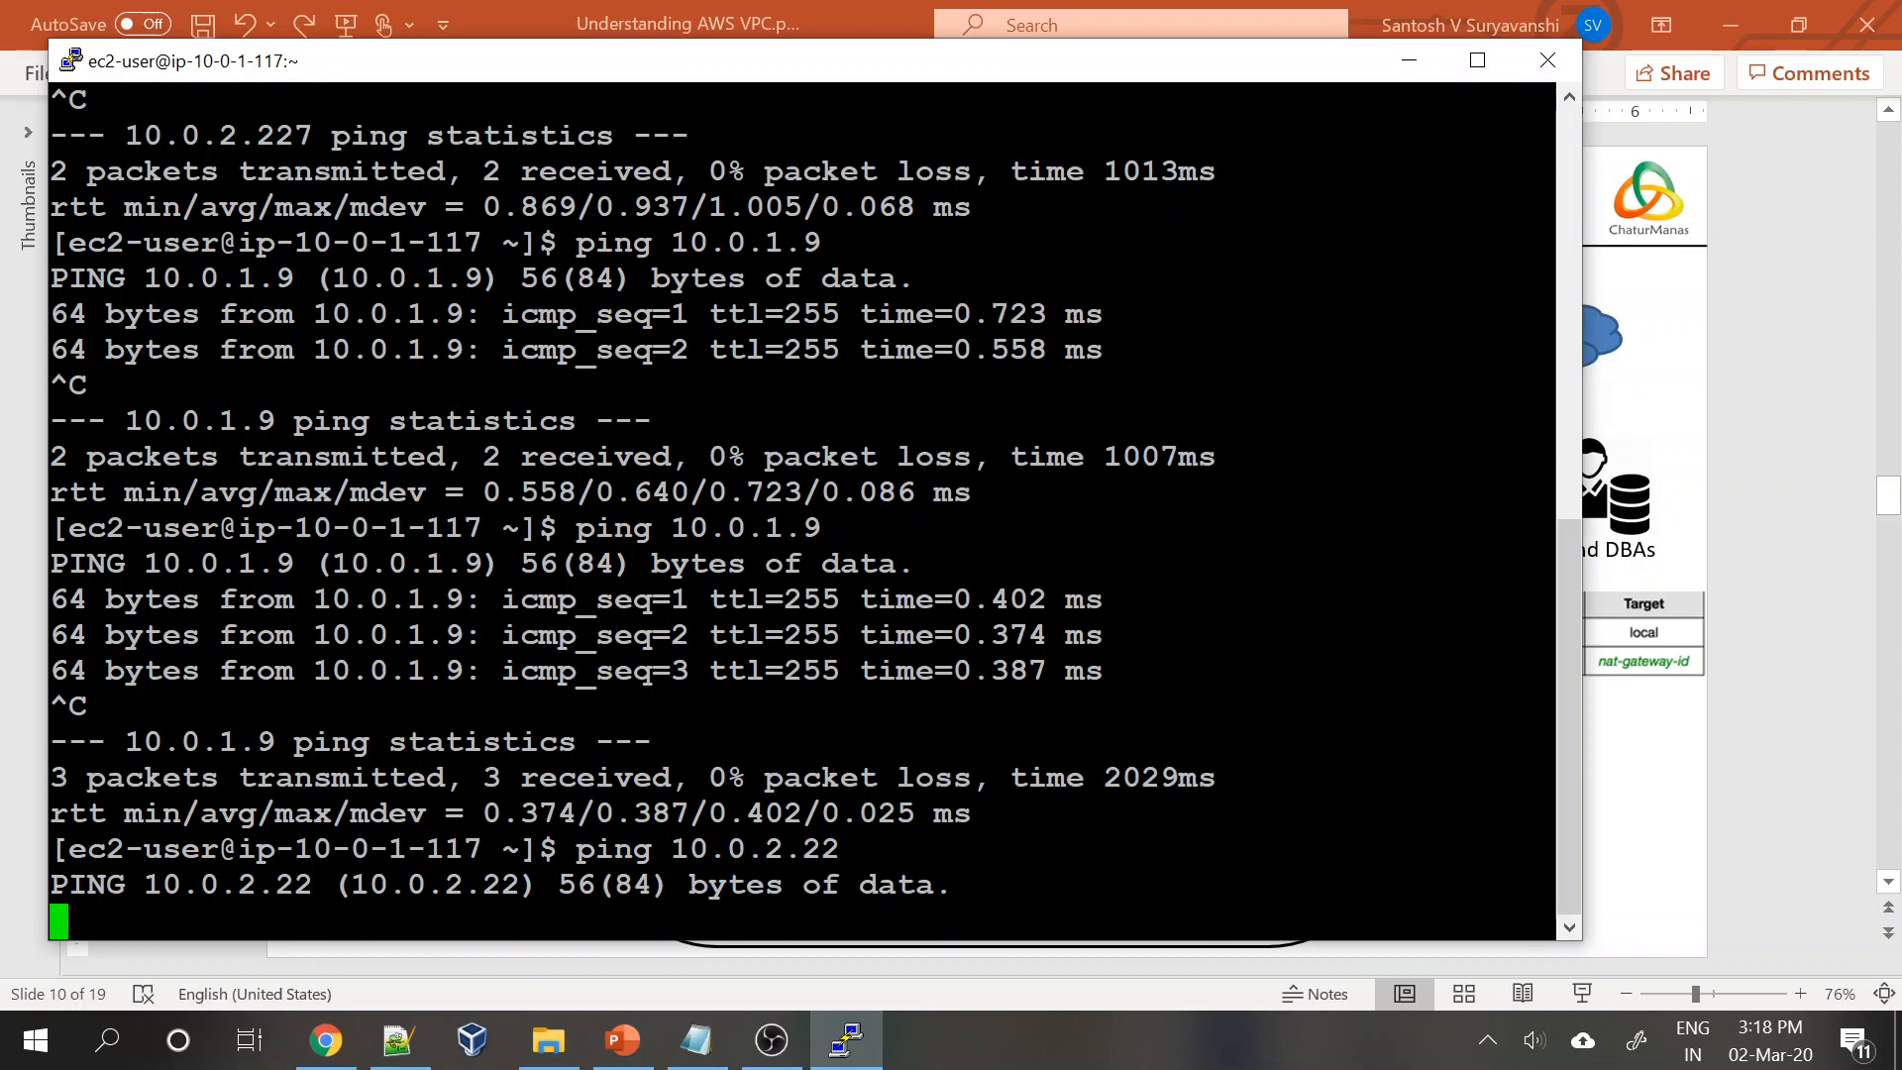
key(ctrl+c)
- Ping Private-2 at 10.0.2.227 from the Public-1 terminal, and stop the ping
key(Up)
key(Up)
key(Down)
text(7)
key(Return)
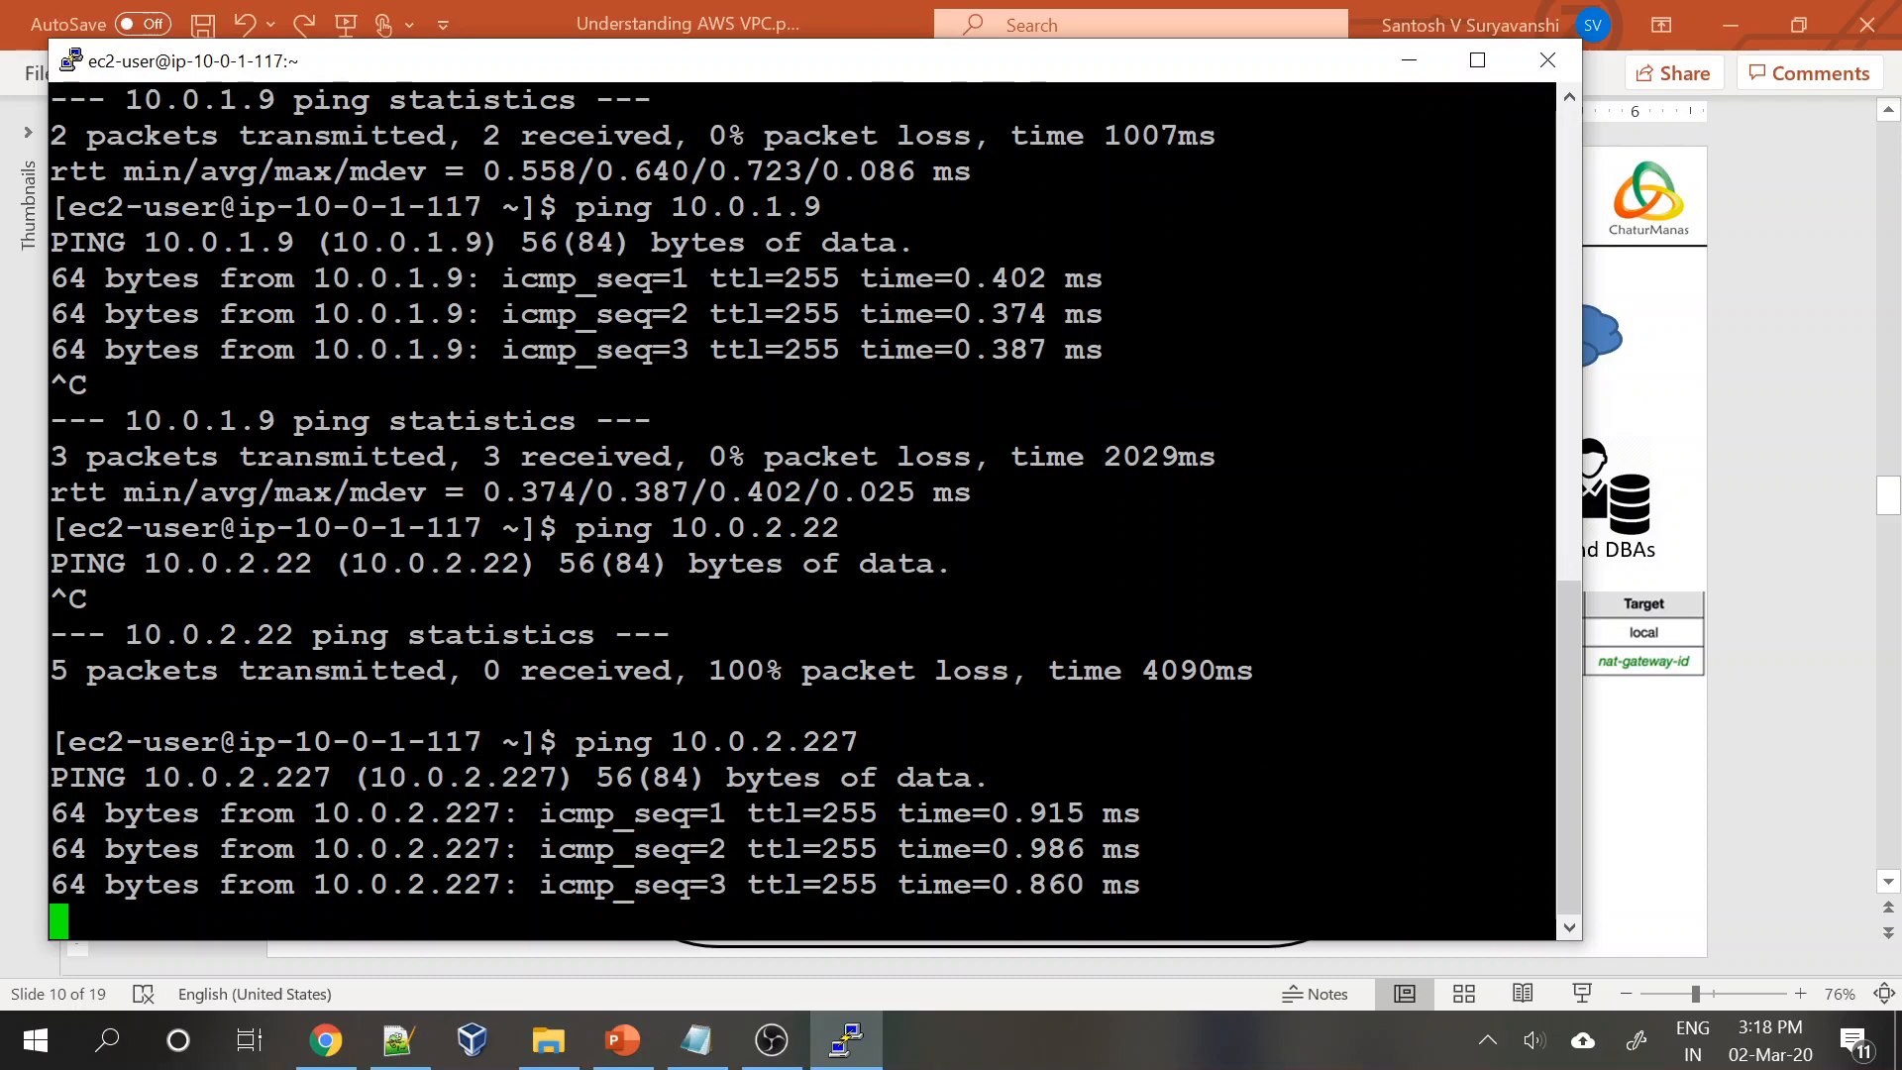
key(ctrl+c)
- Repeat the ping to Public-2 at 10.0.1.9 from the command history, and stop it
key(Up)
key(BackSpace)
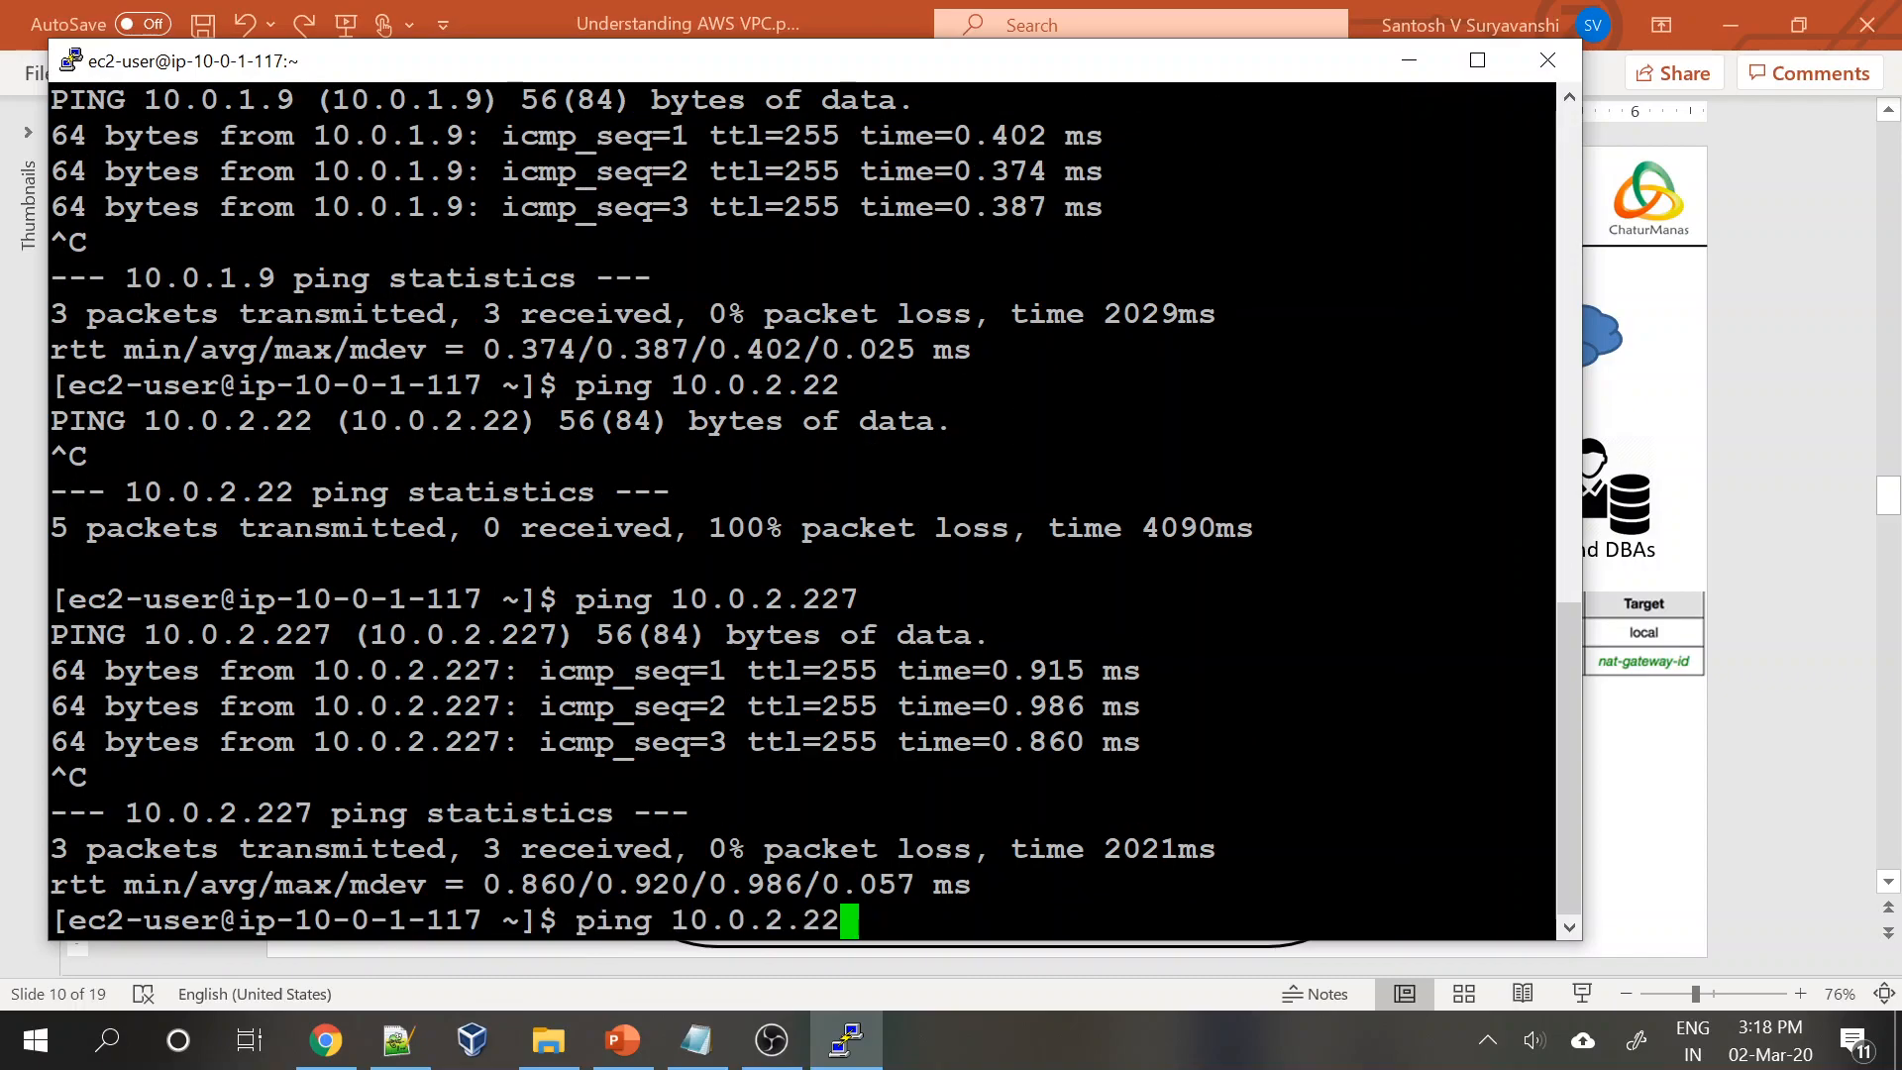
key(Up)
key(Up)
key(Return)
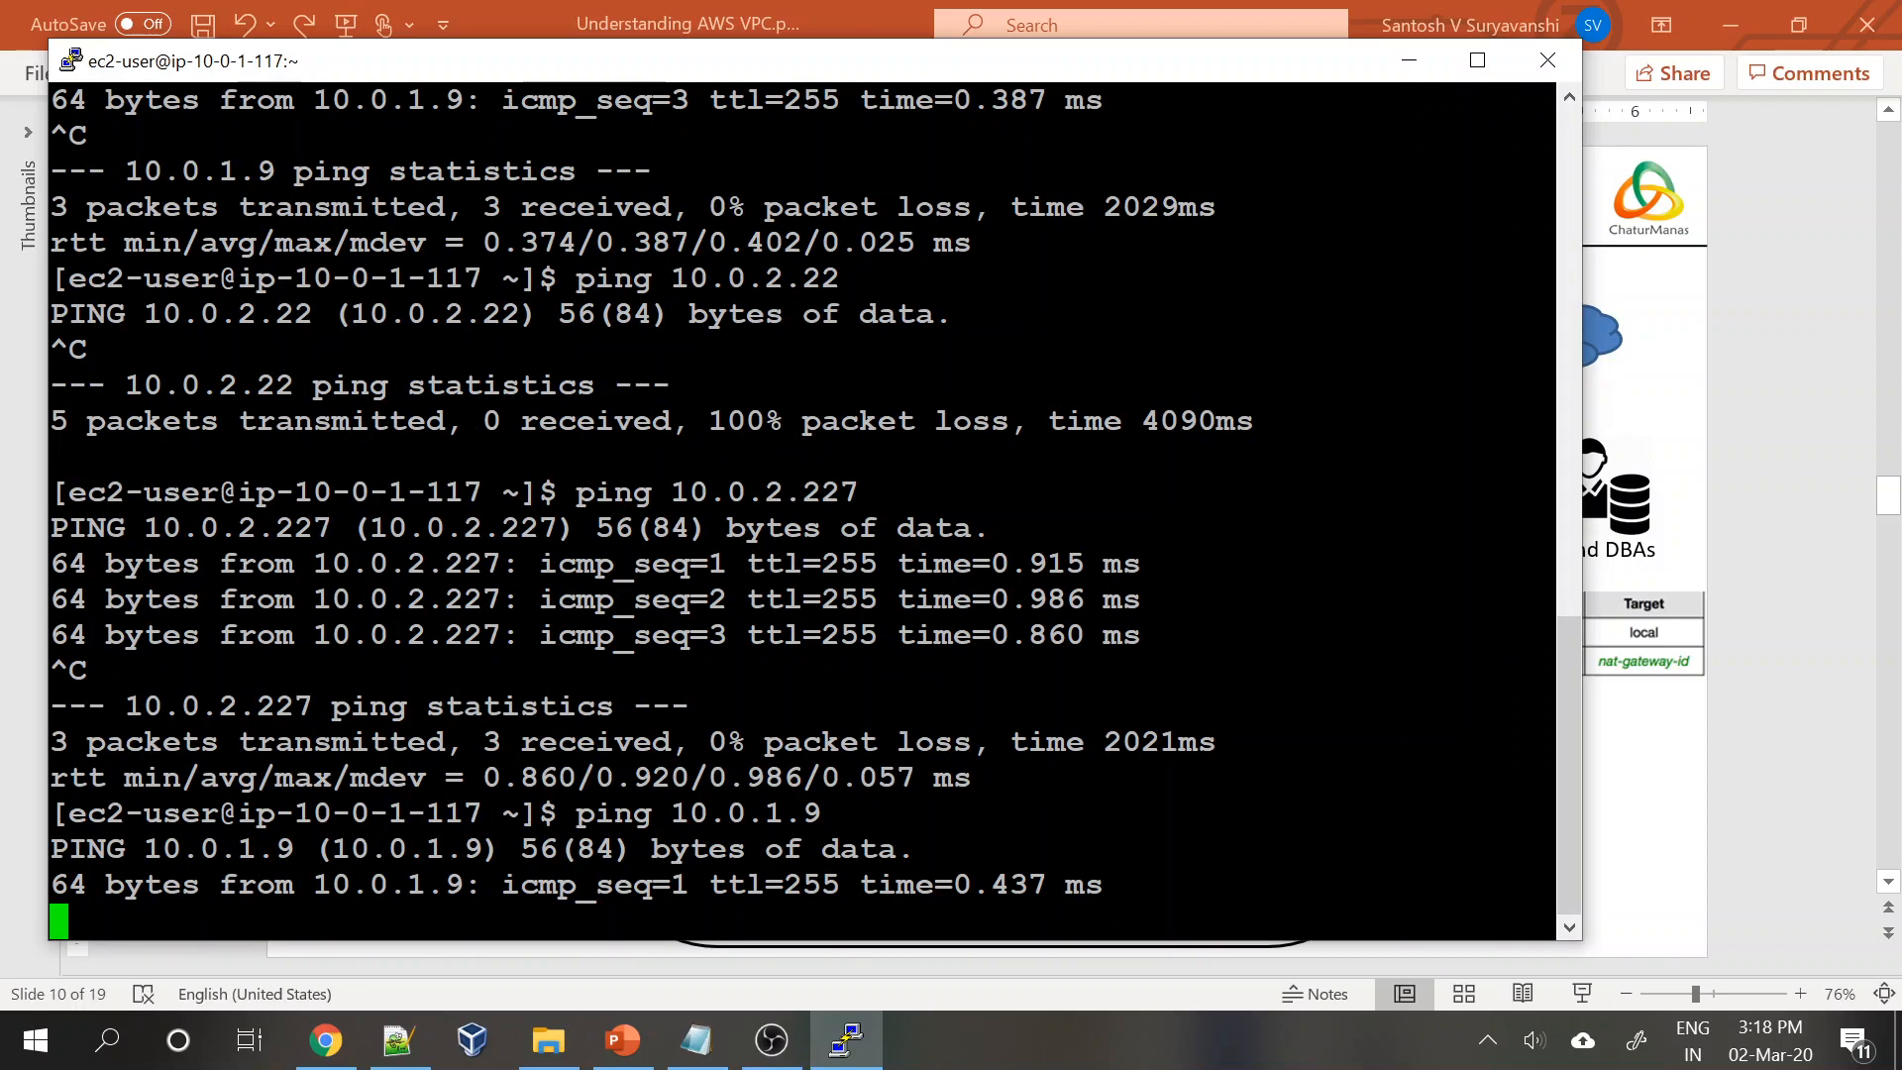
key(ctrl+c)
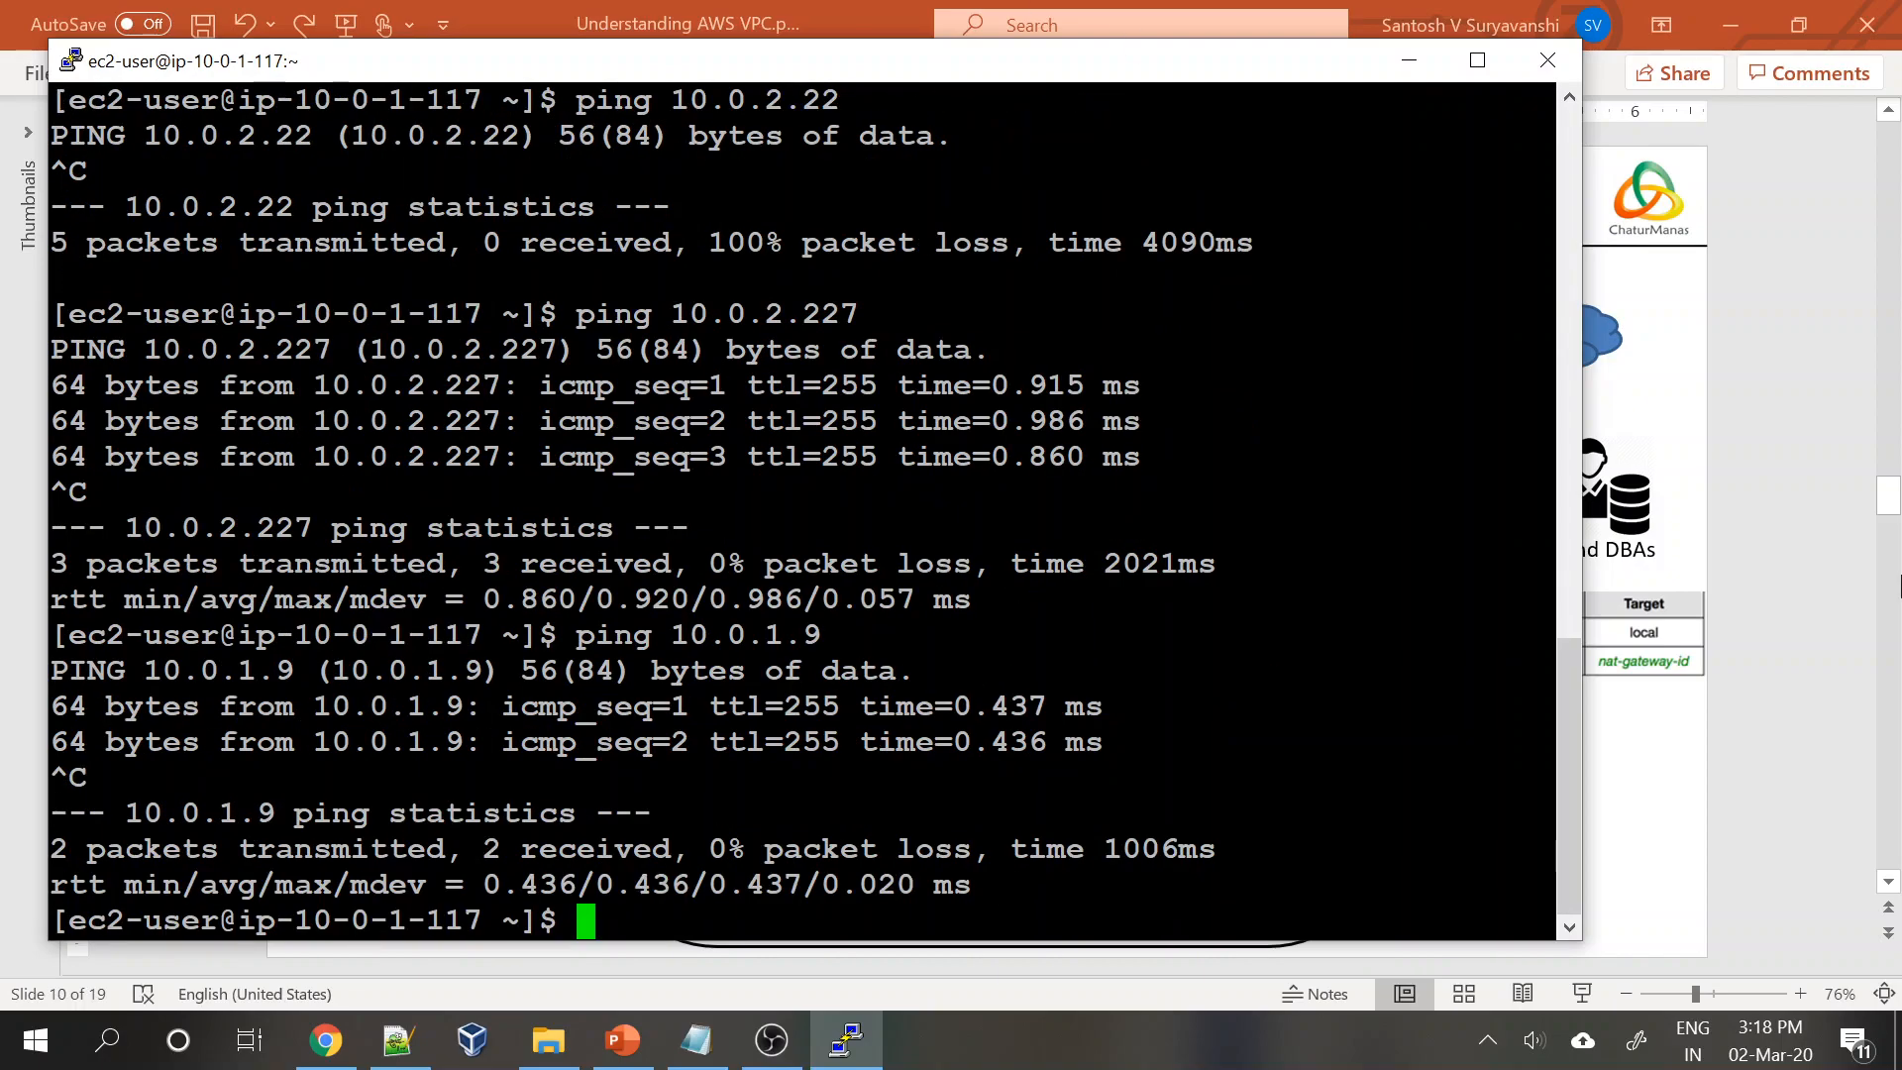
- Return to the Ping-Only security group in the EC2 console and compare its inbound and outbound rules
click(1789, 621)
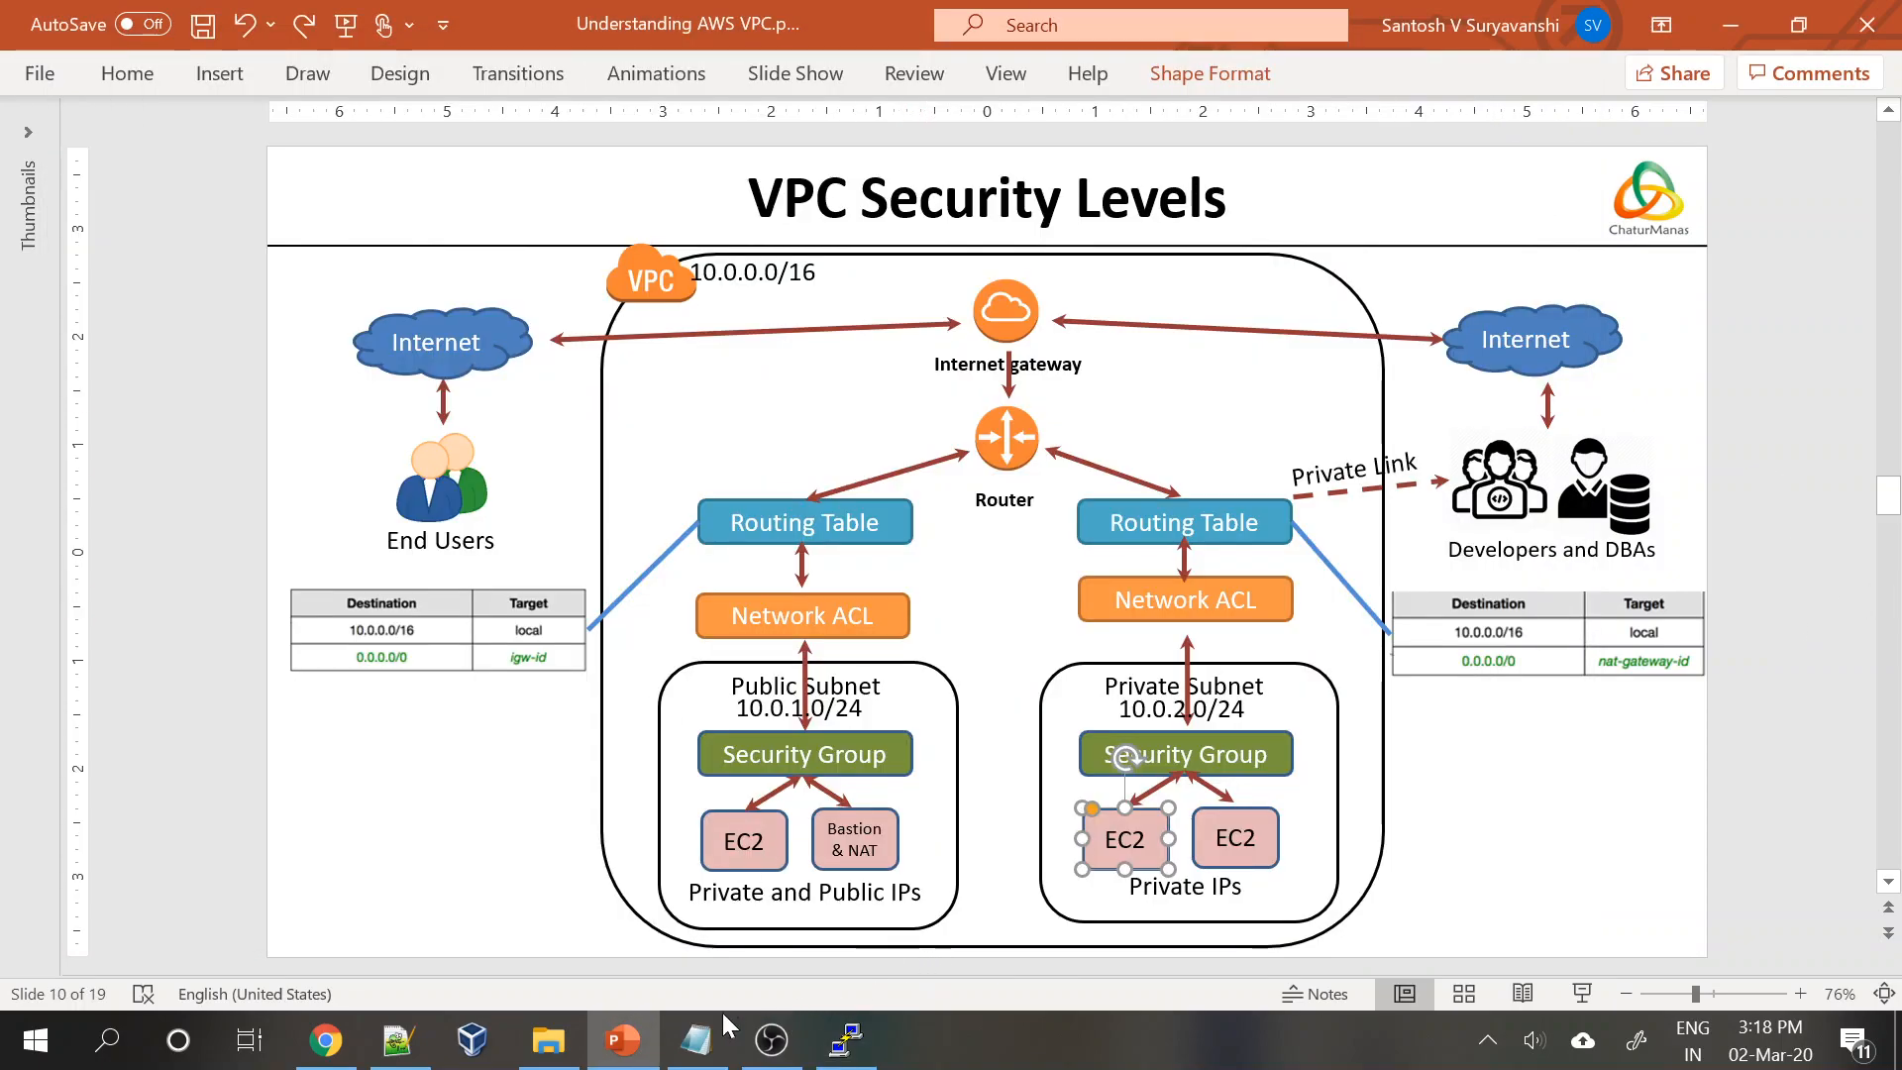
click(342, 1040)
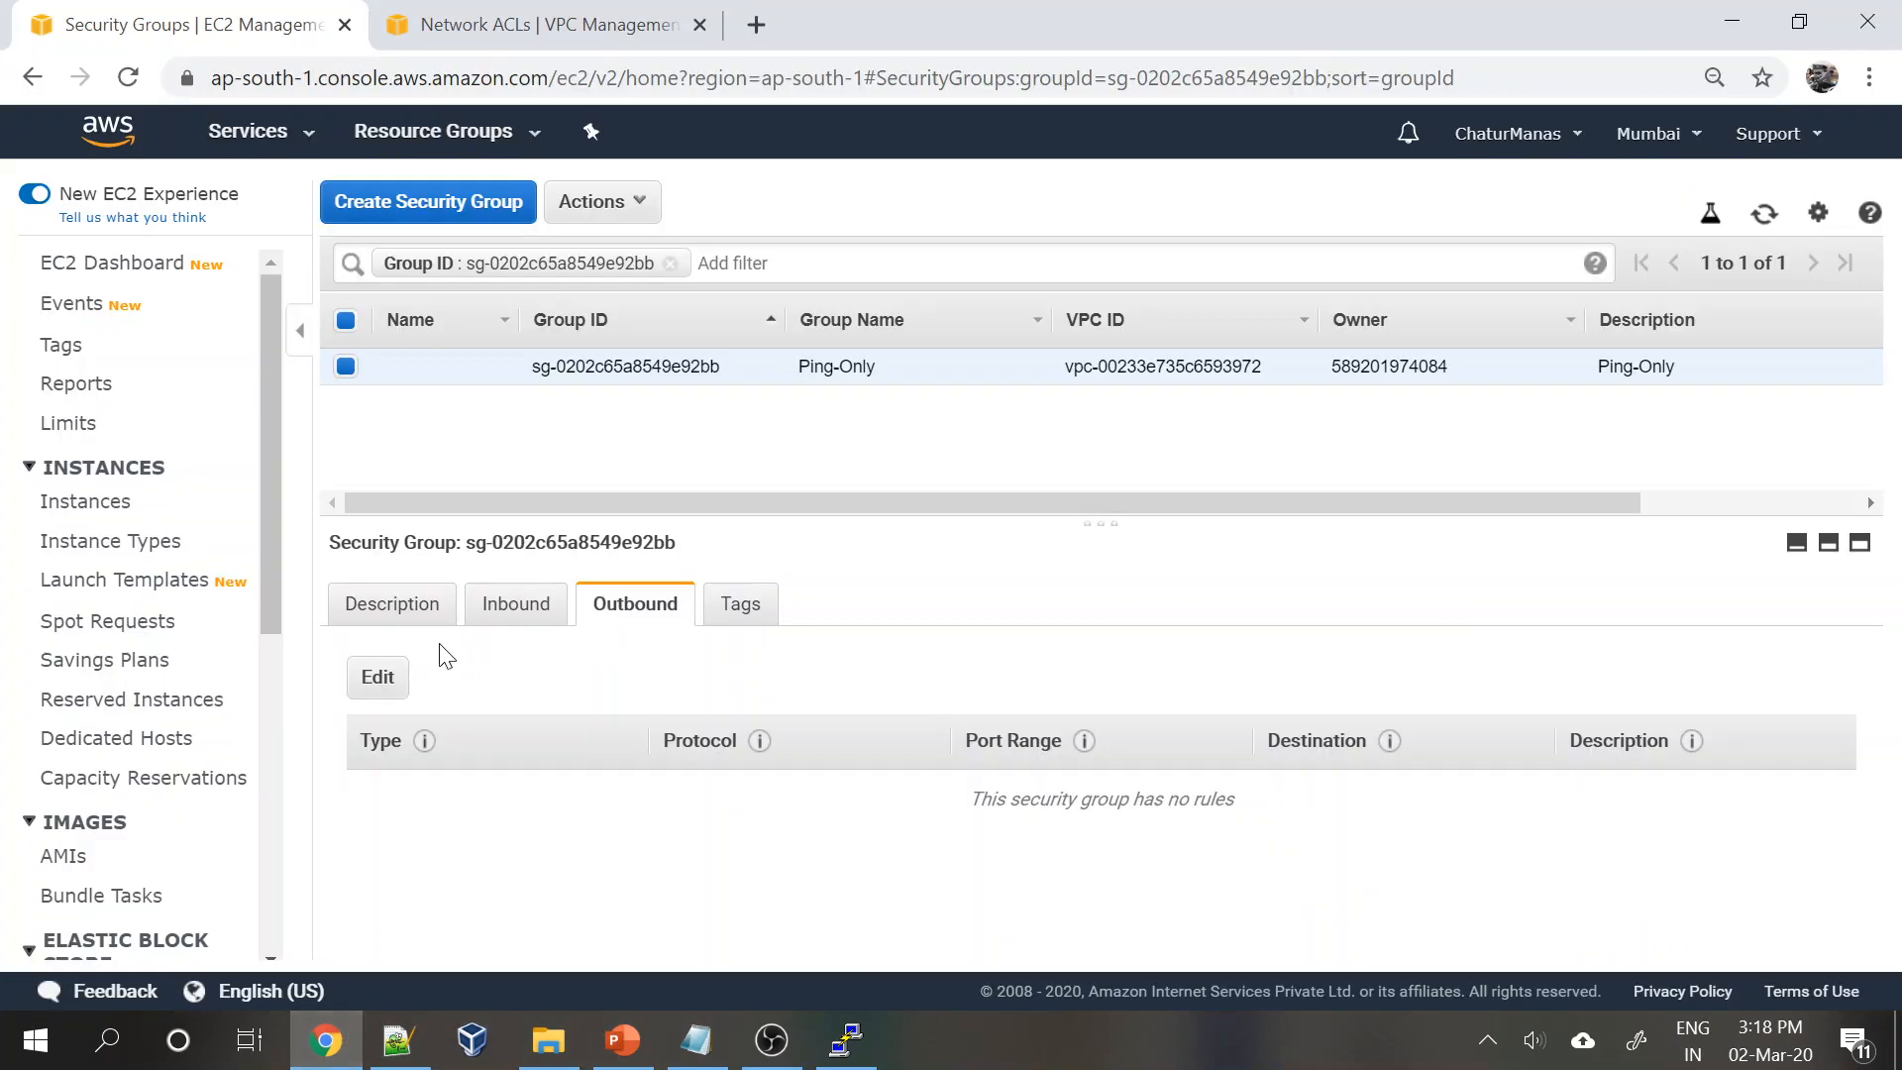
click(536, 621)
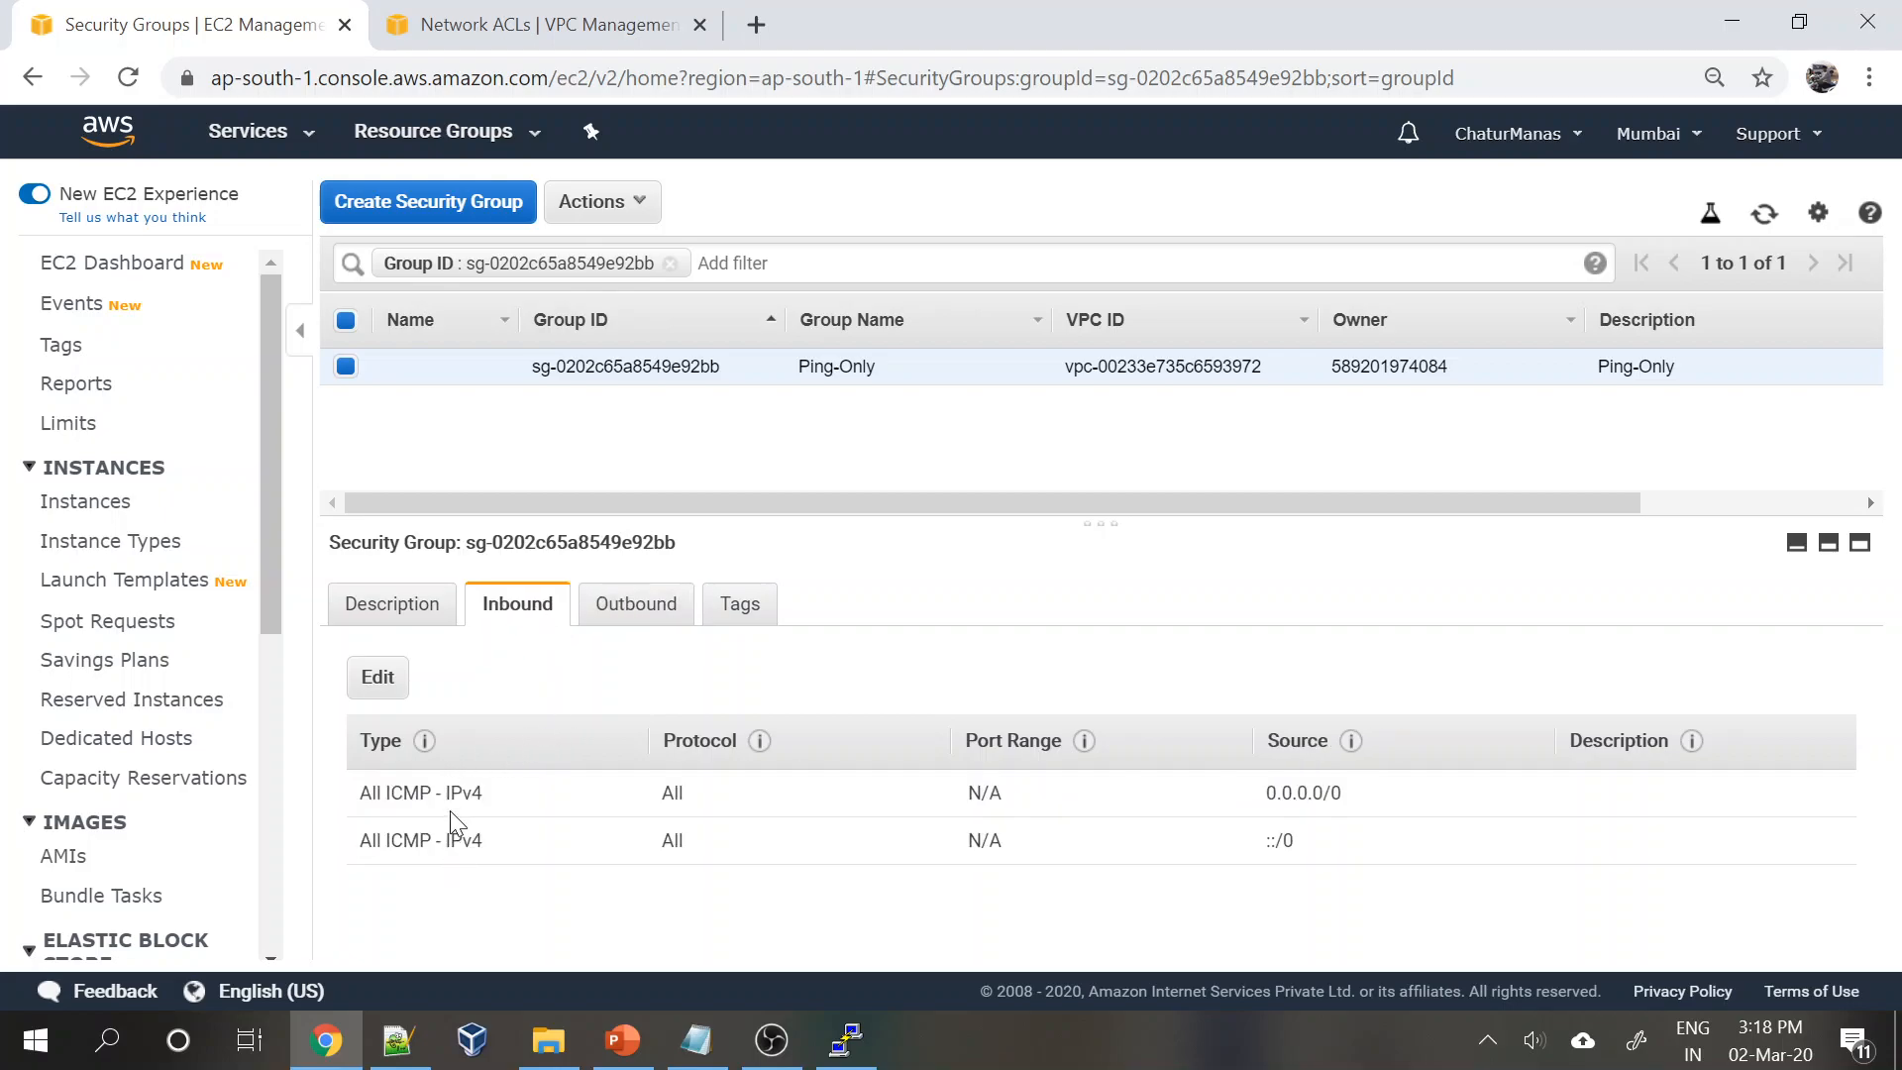
click(638, 622)
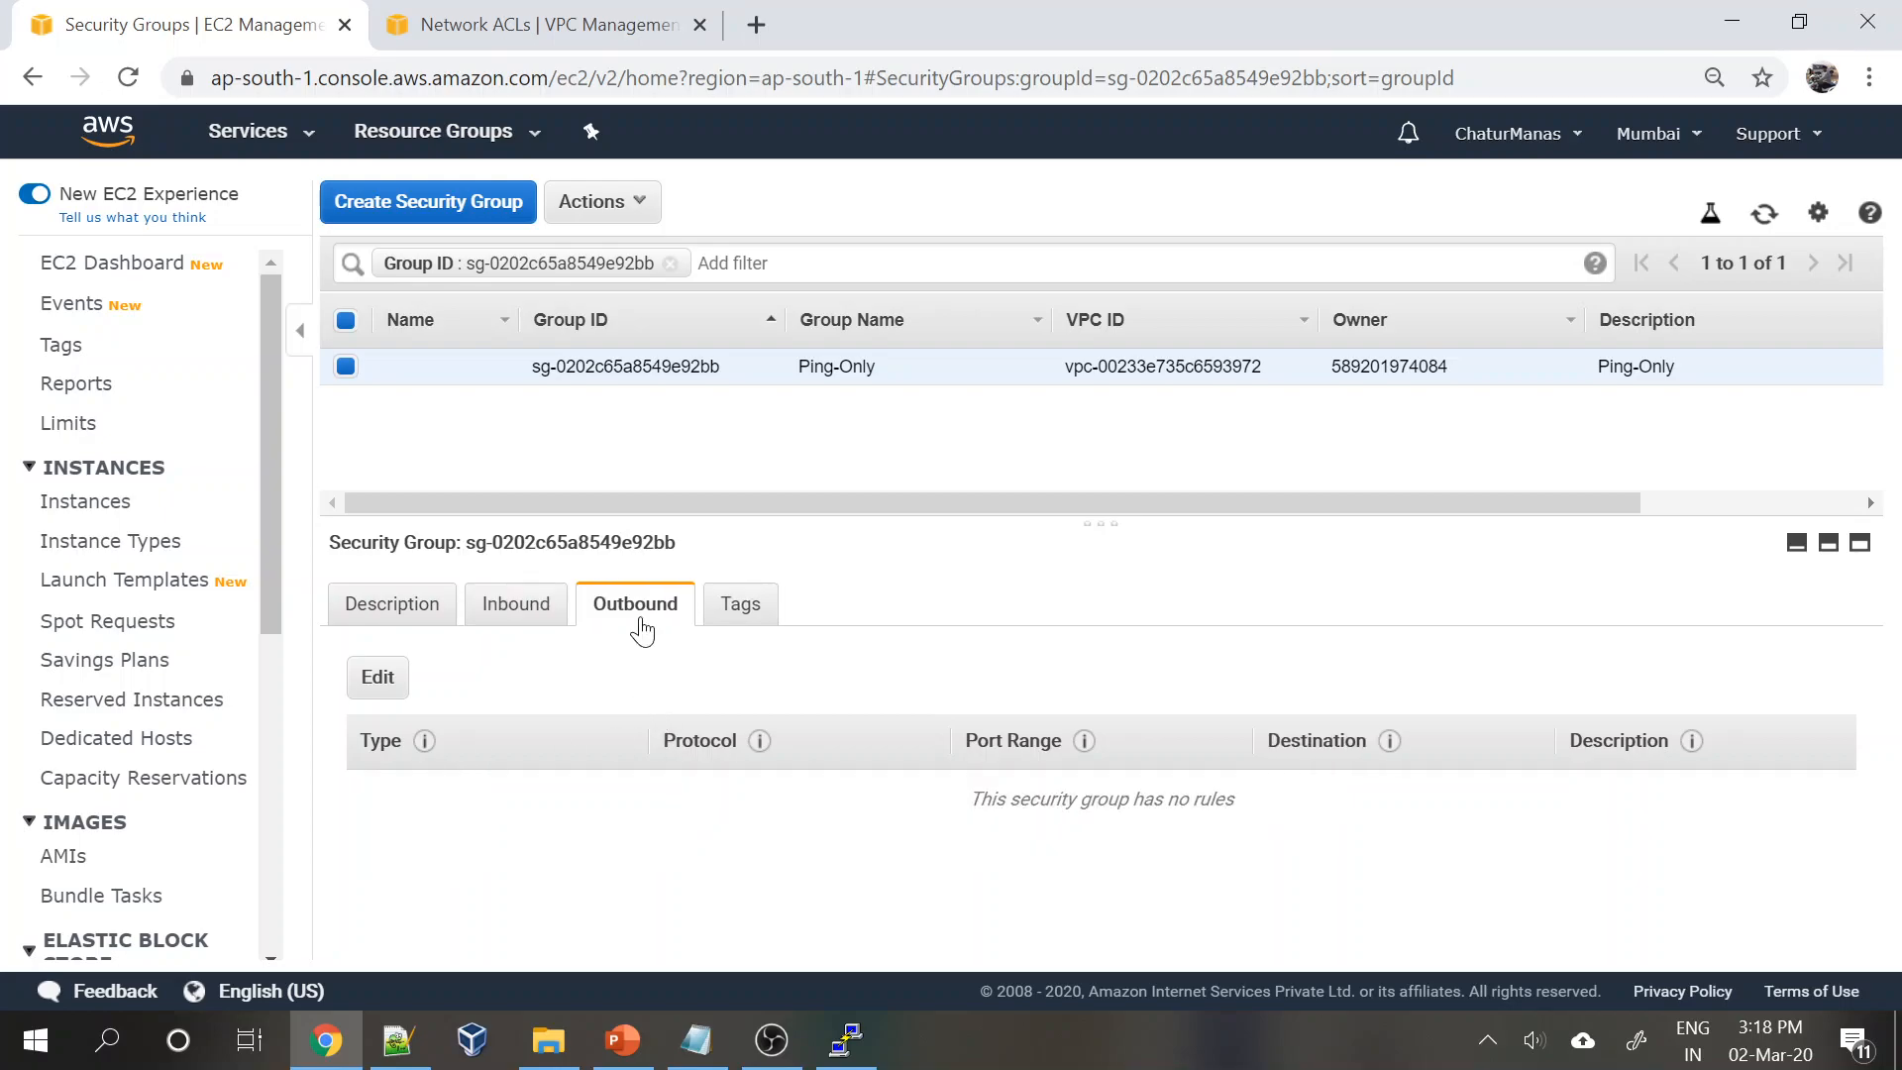
click(540, 620)
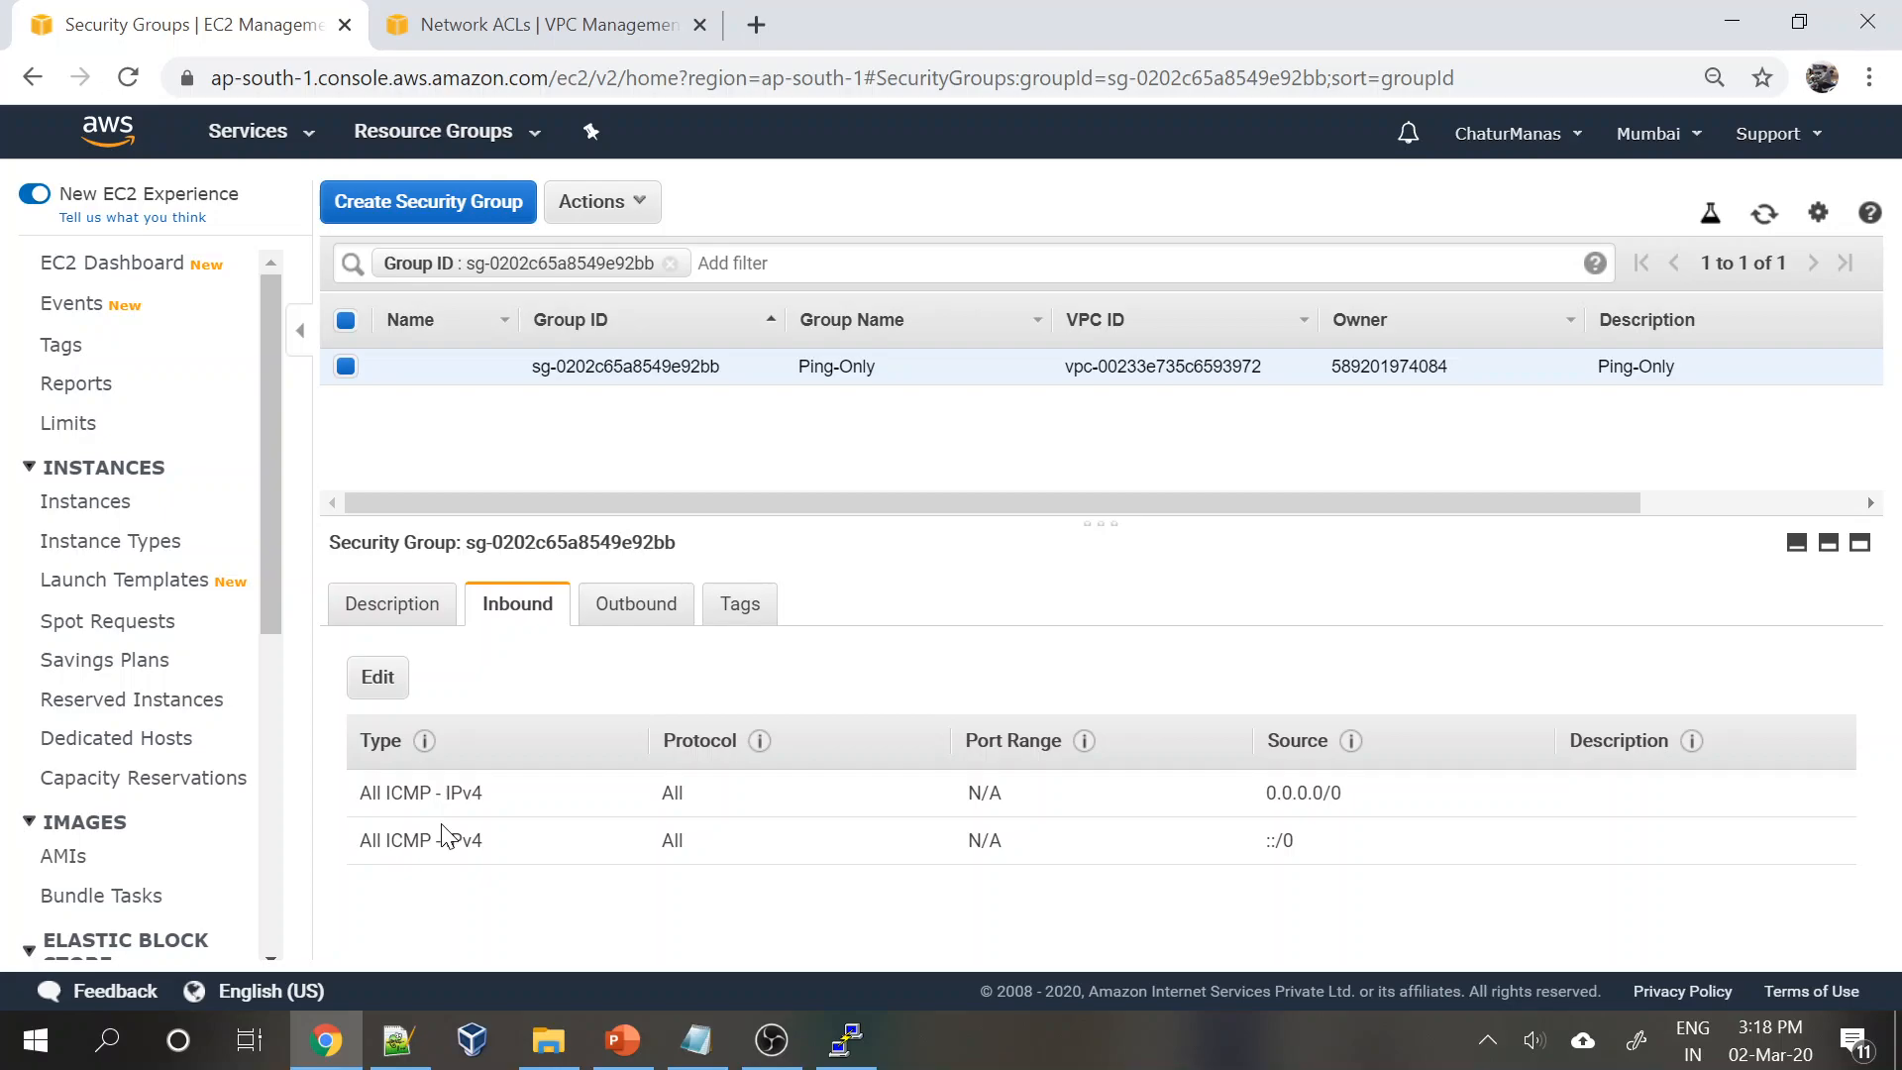
- Try adding an SMTP inbound rule to the Ping-Only security group, and remove it again before saving
click(378, 677)
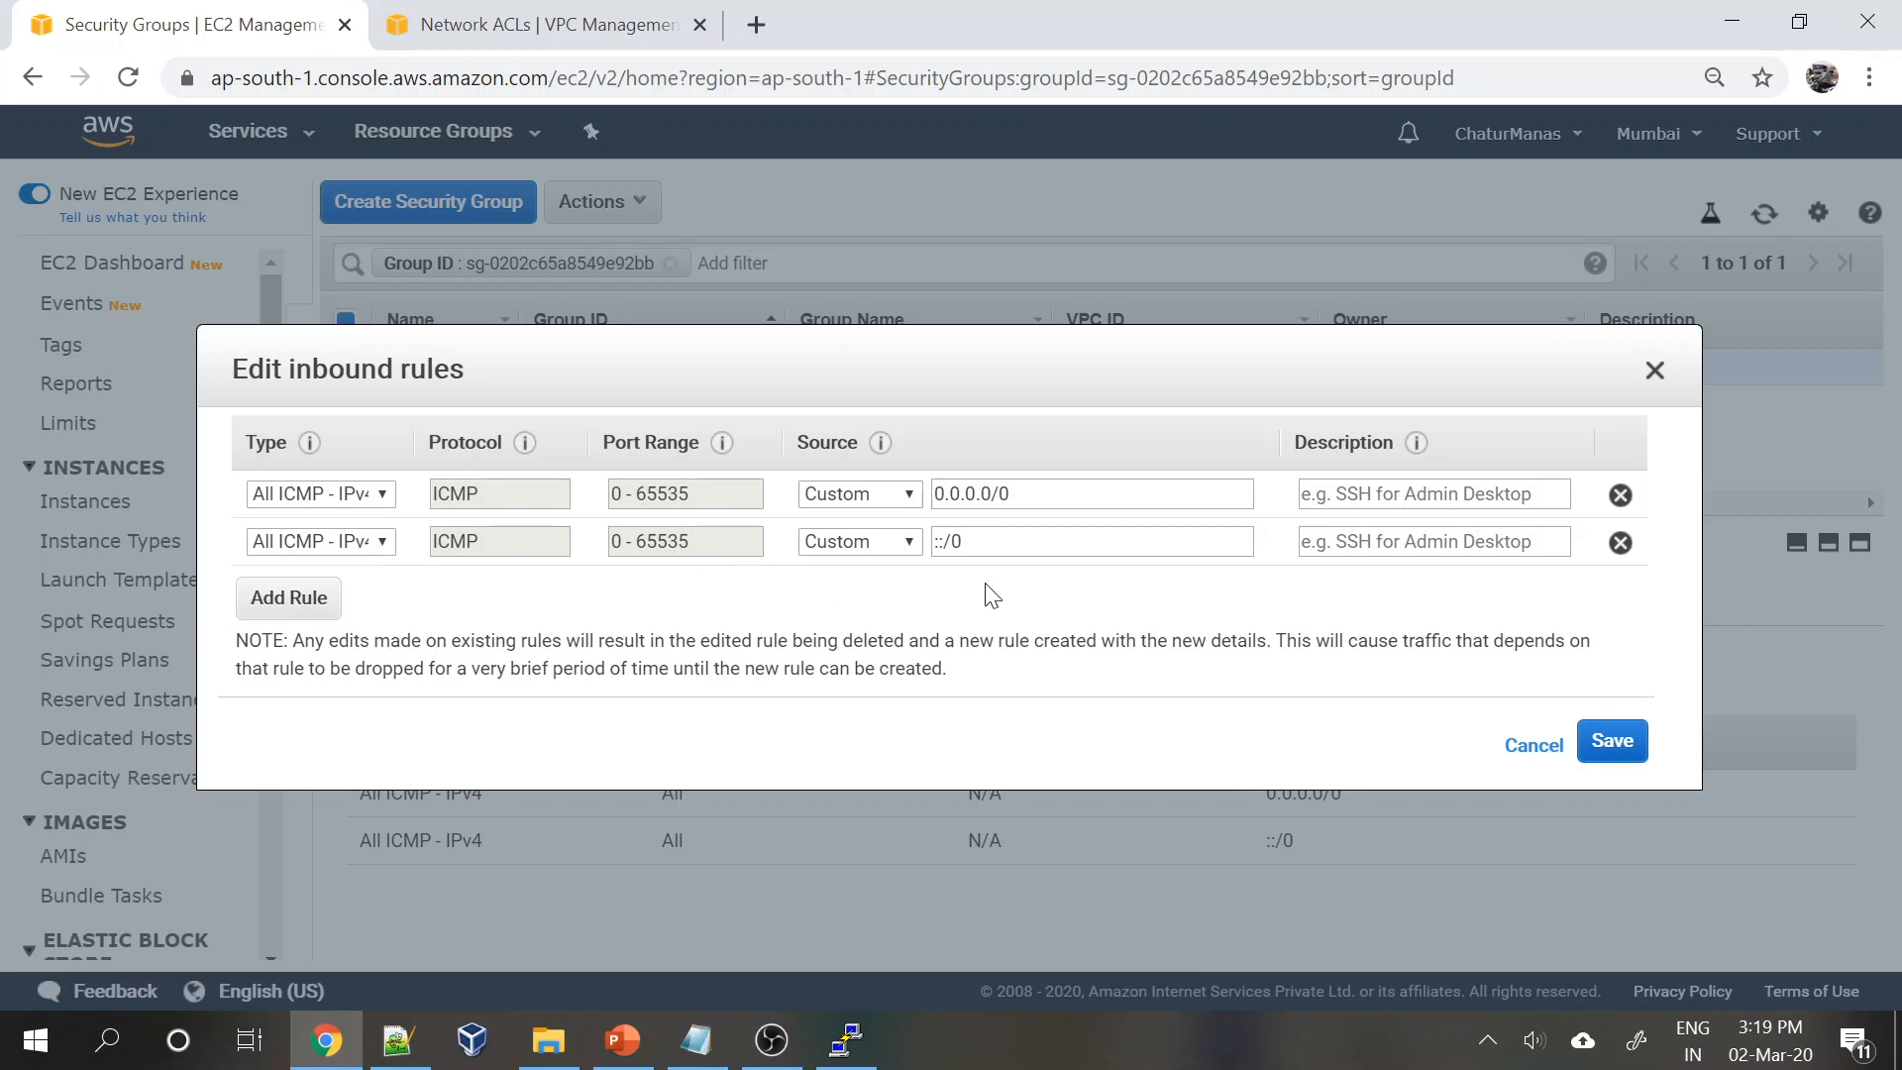
click(289, 598)
click(367, 591)
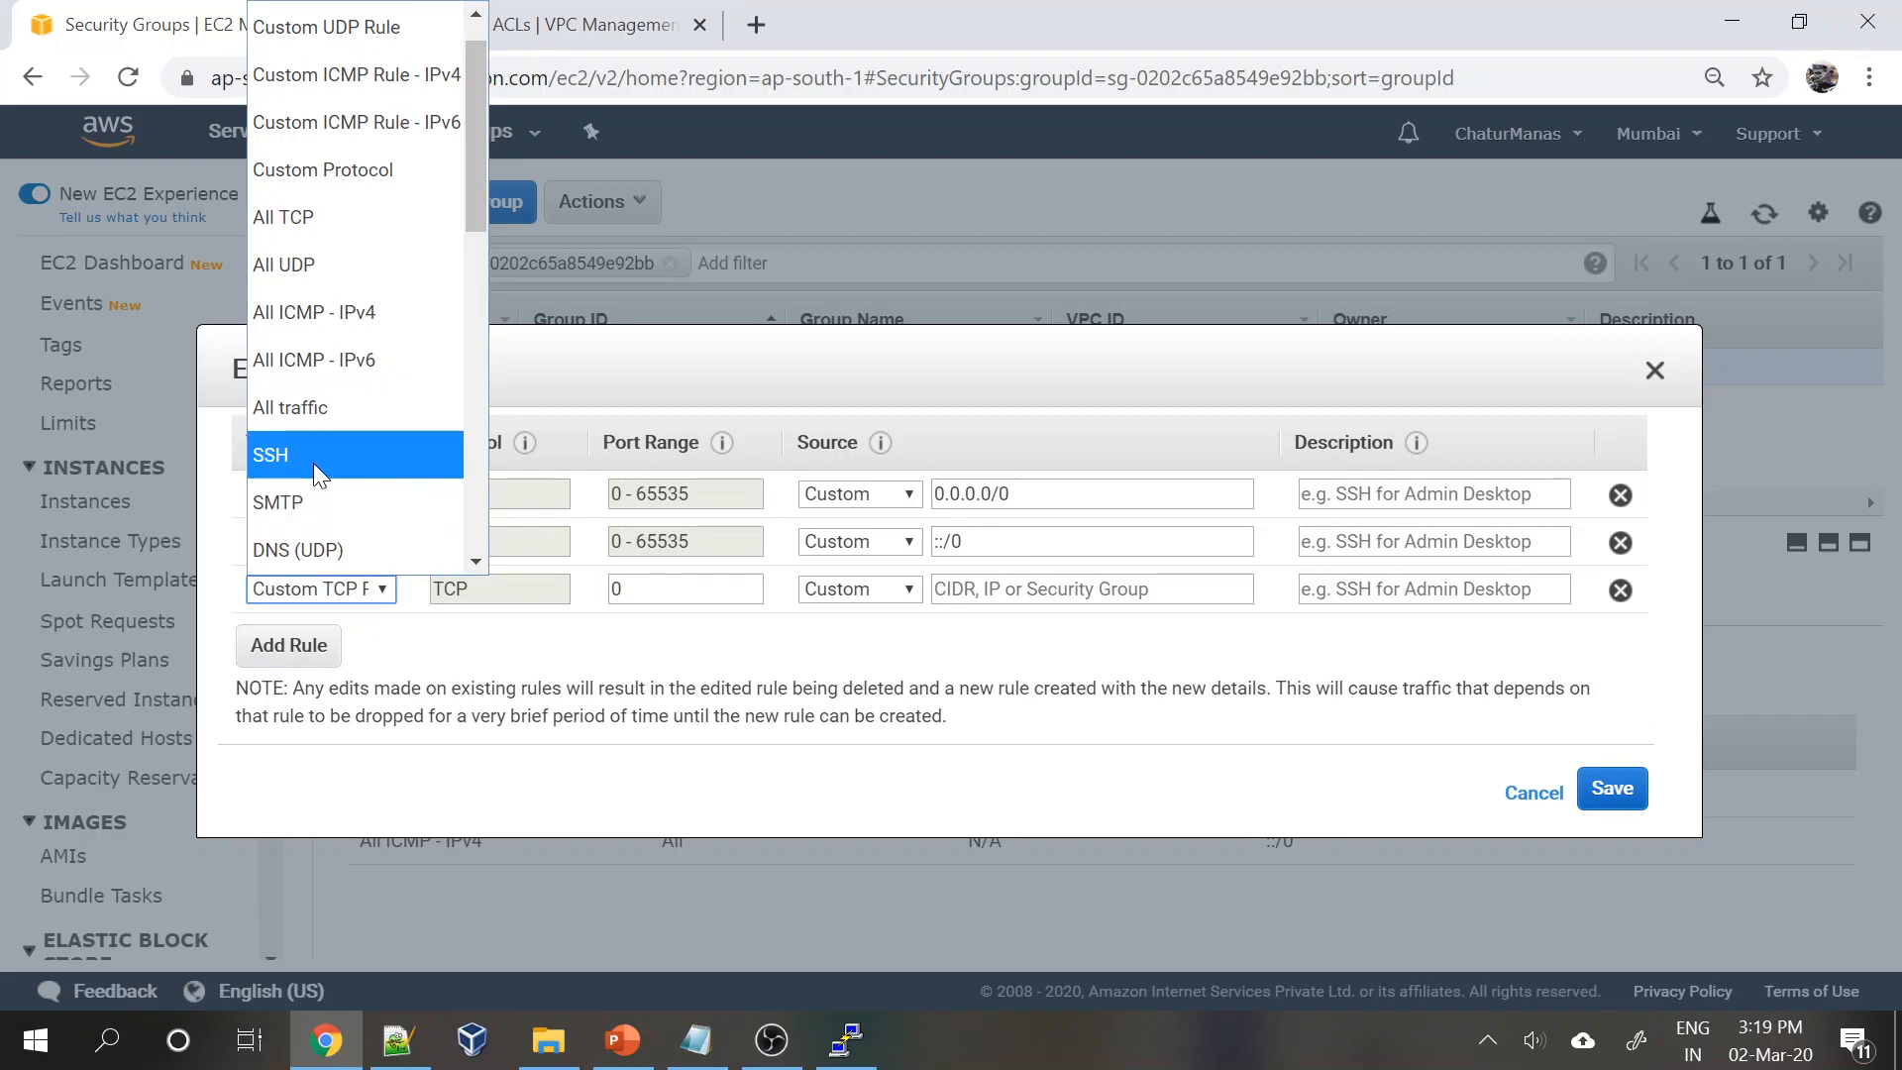
click(300, 491)
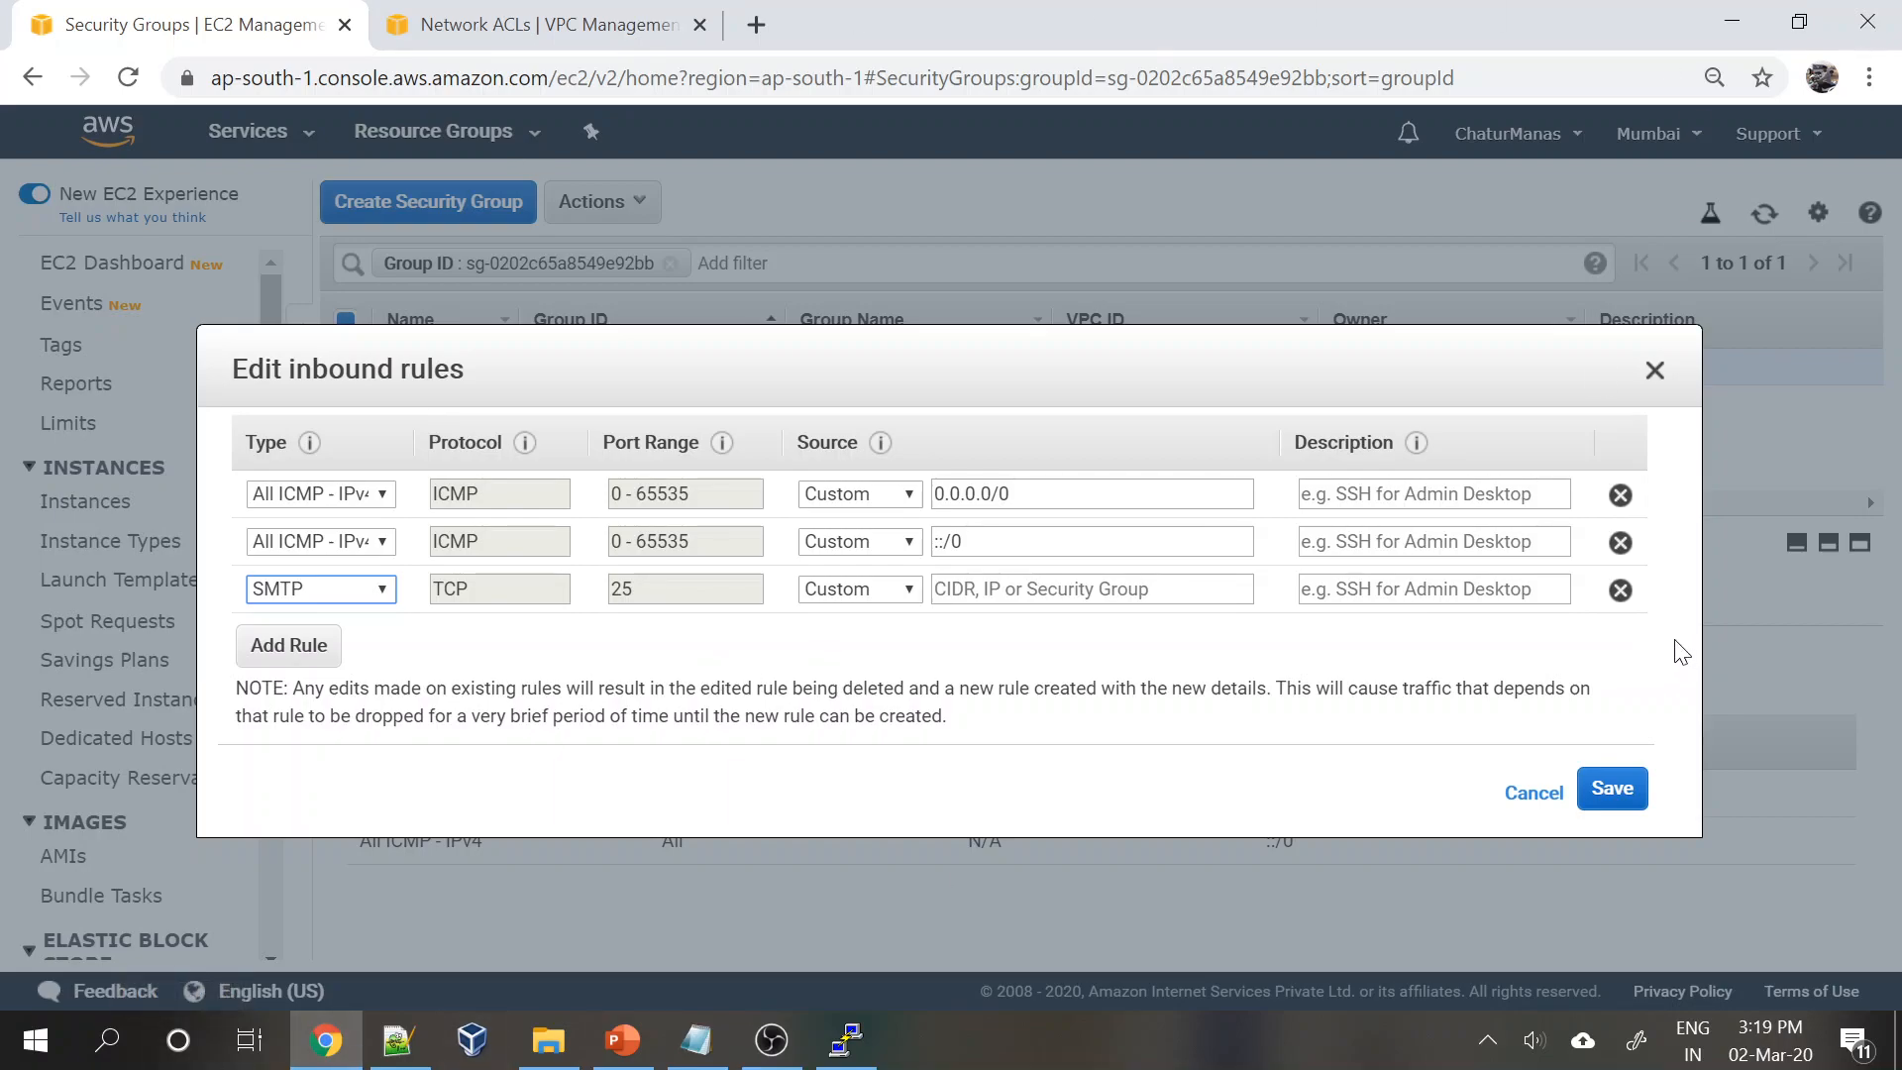
click(1621, 590)
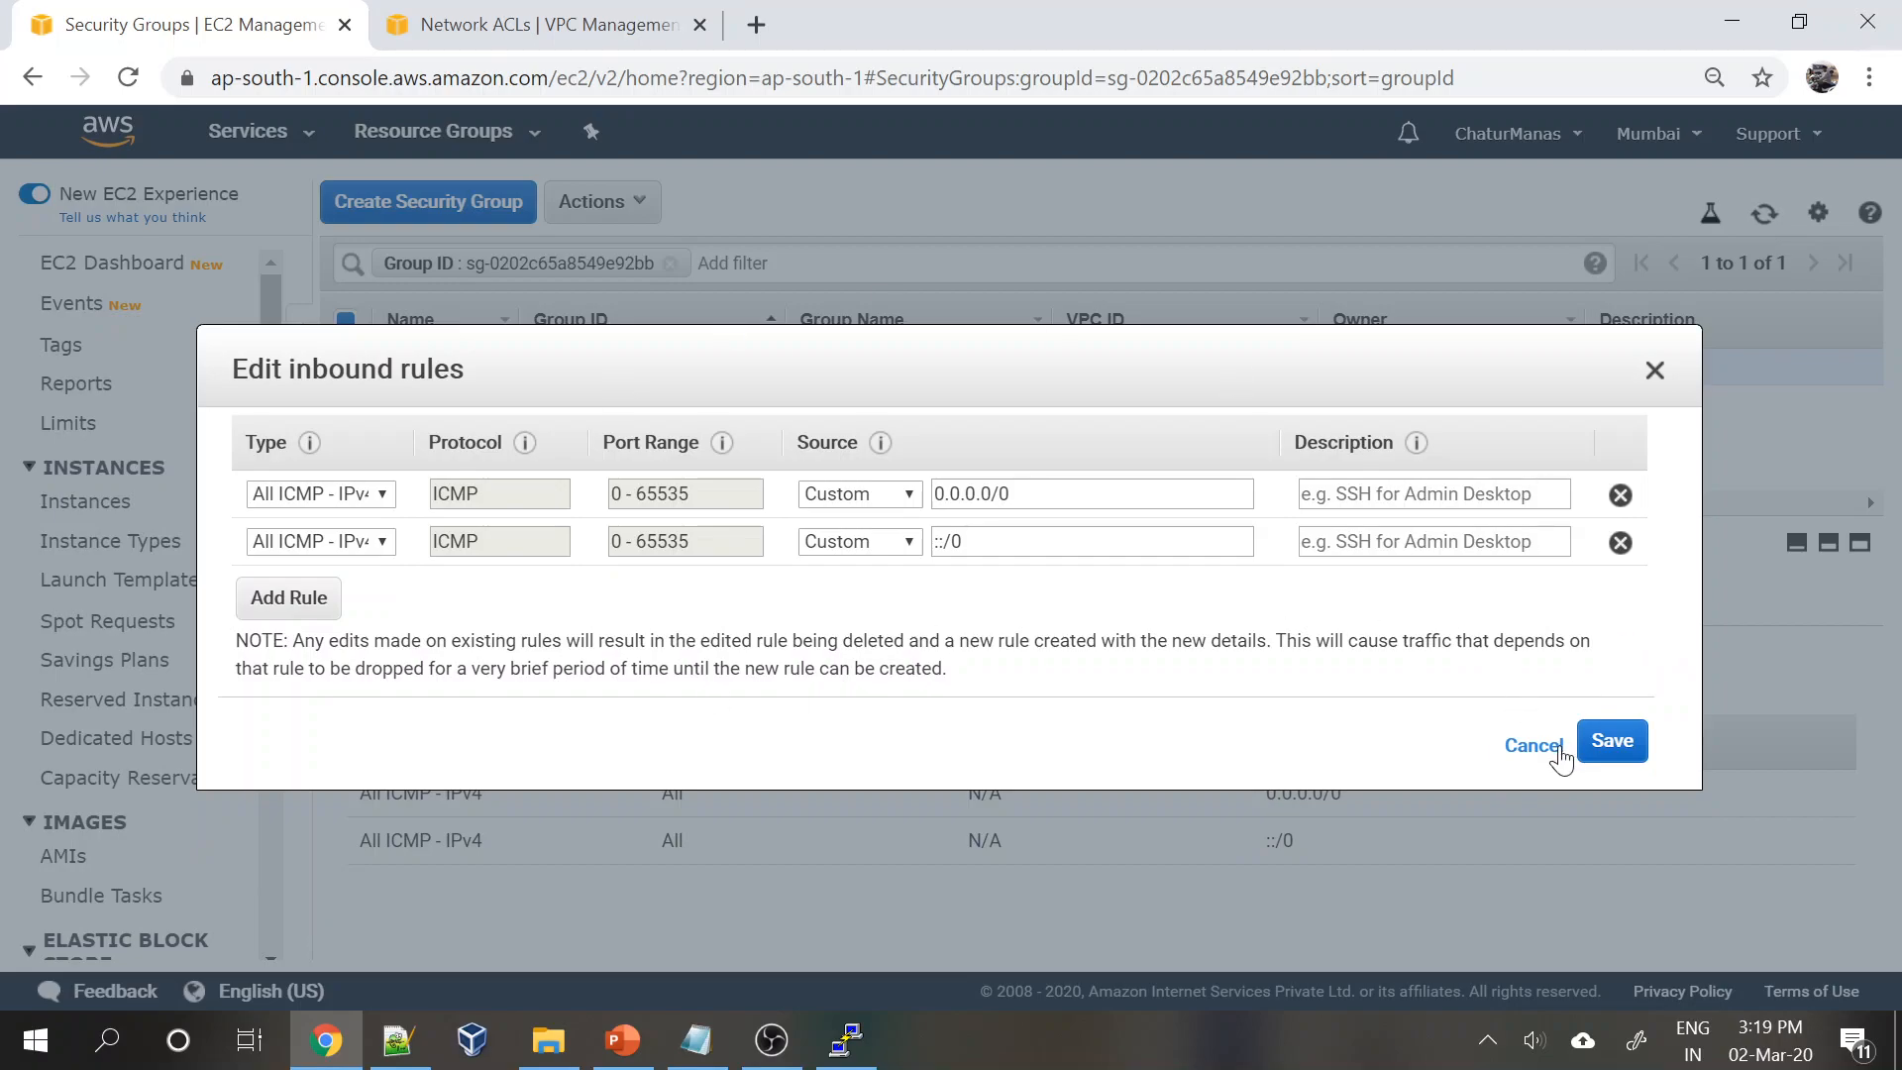
click(1604, 742)
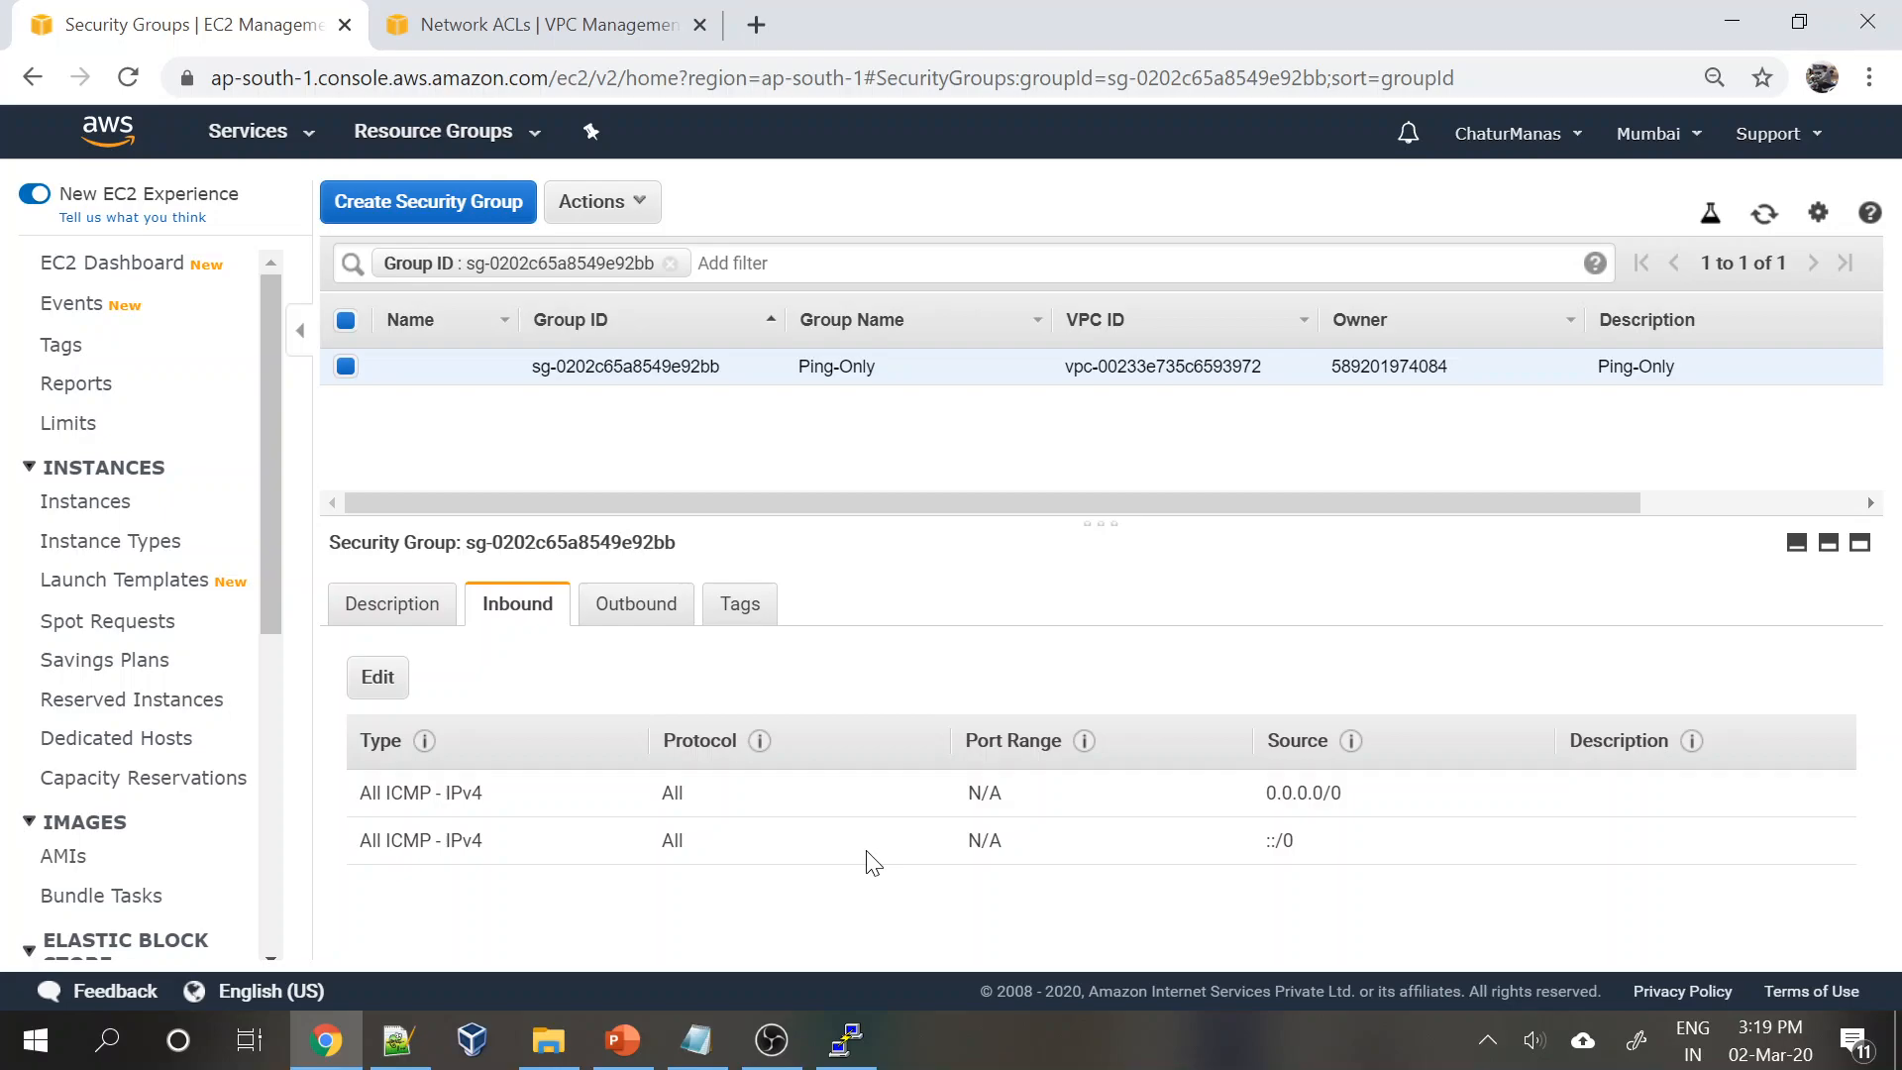
- View Public-2's details in the EC2 instances list, and point out the public subnet's Network ACL shape on the PowerPoint slide
click(99, 505)
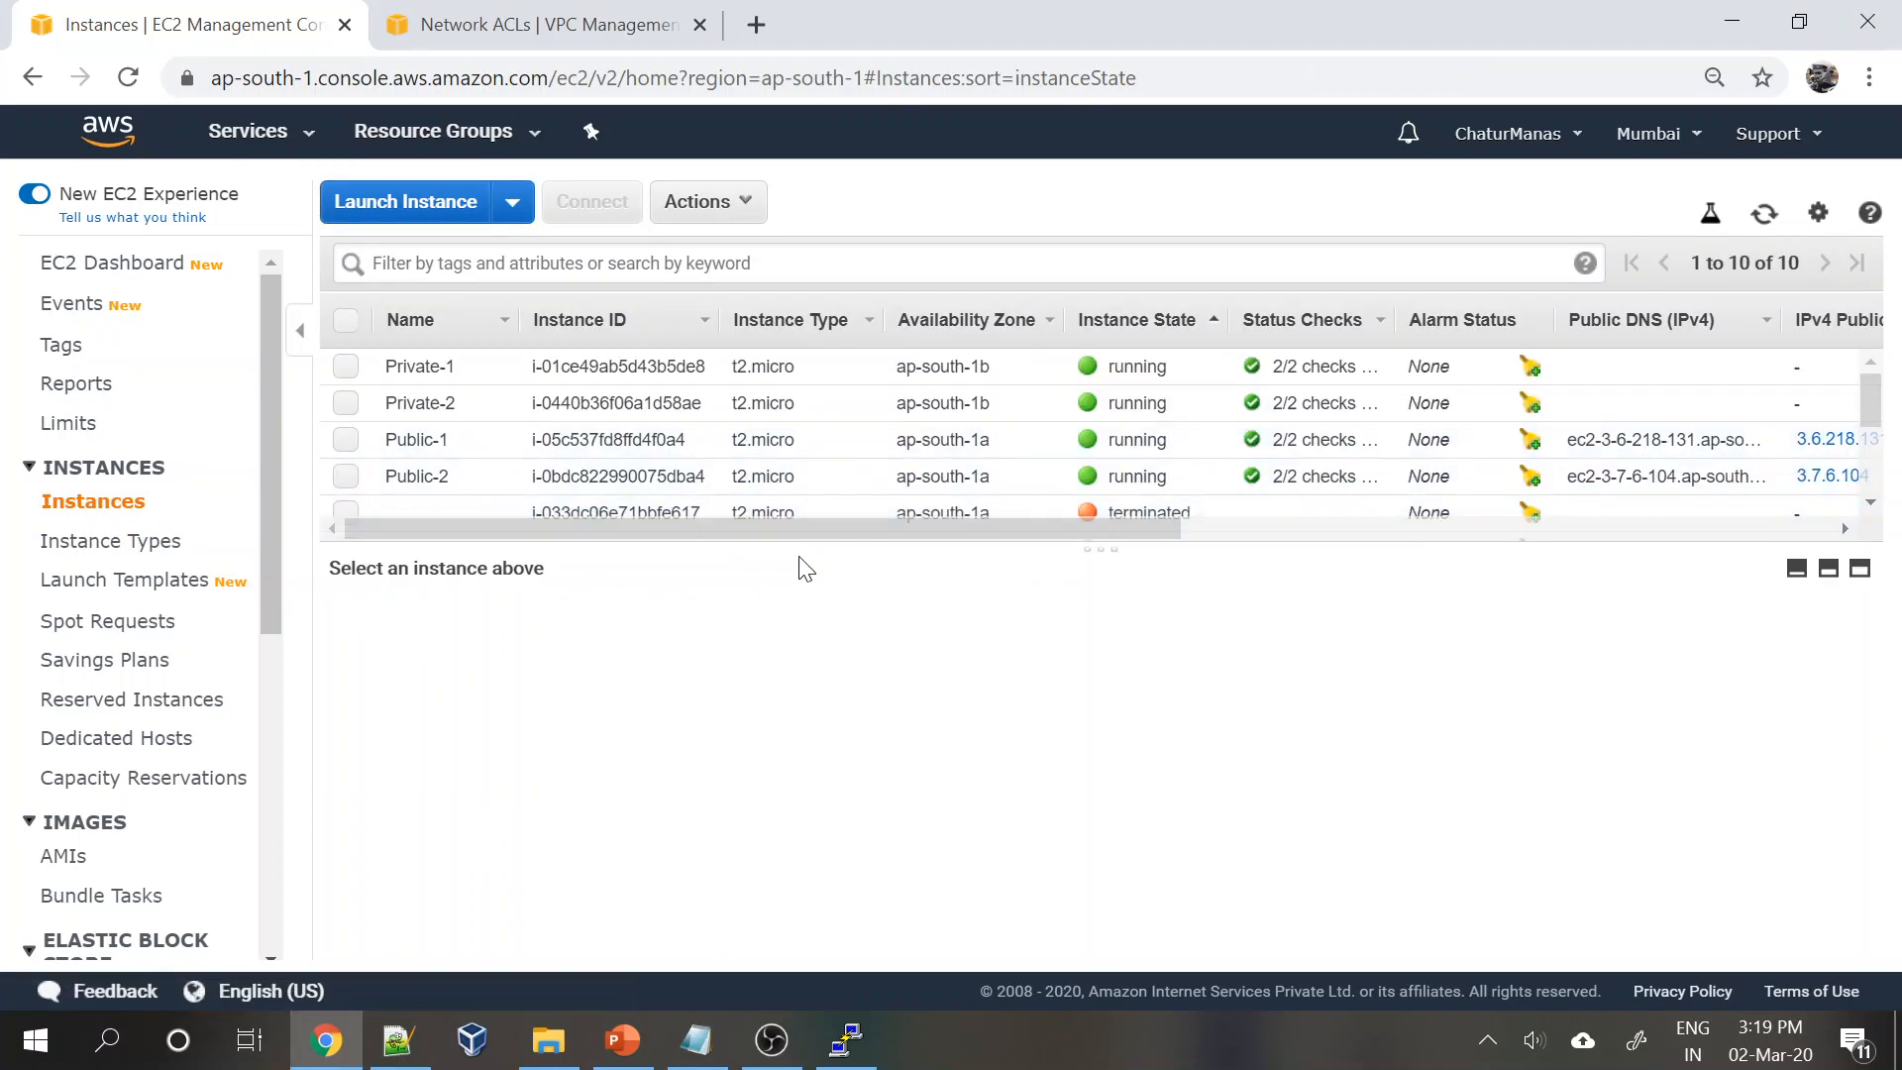
drag(1098, 546, 1094, 525)
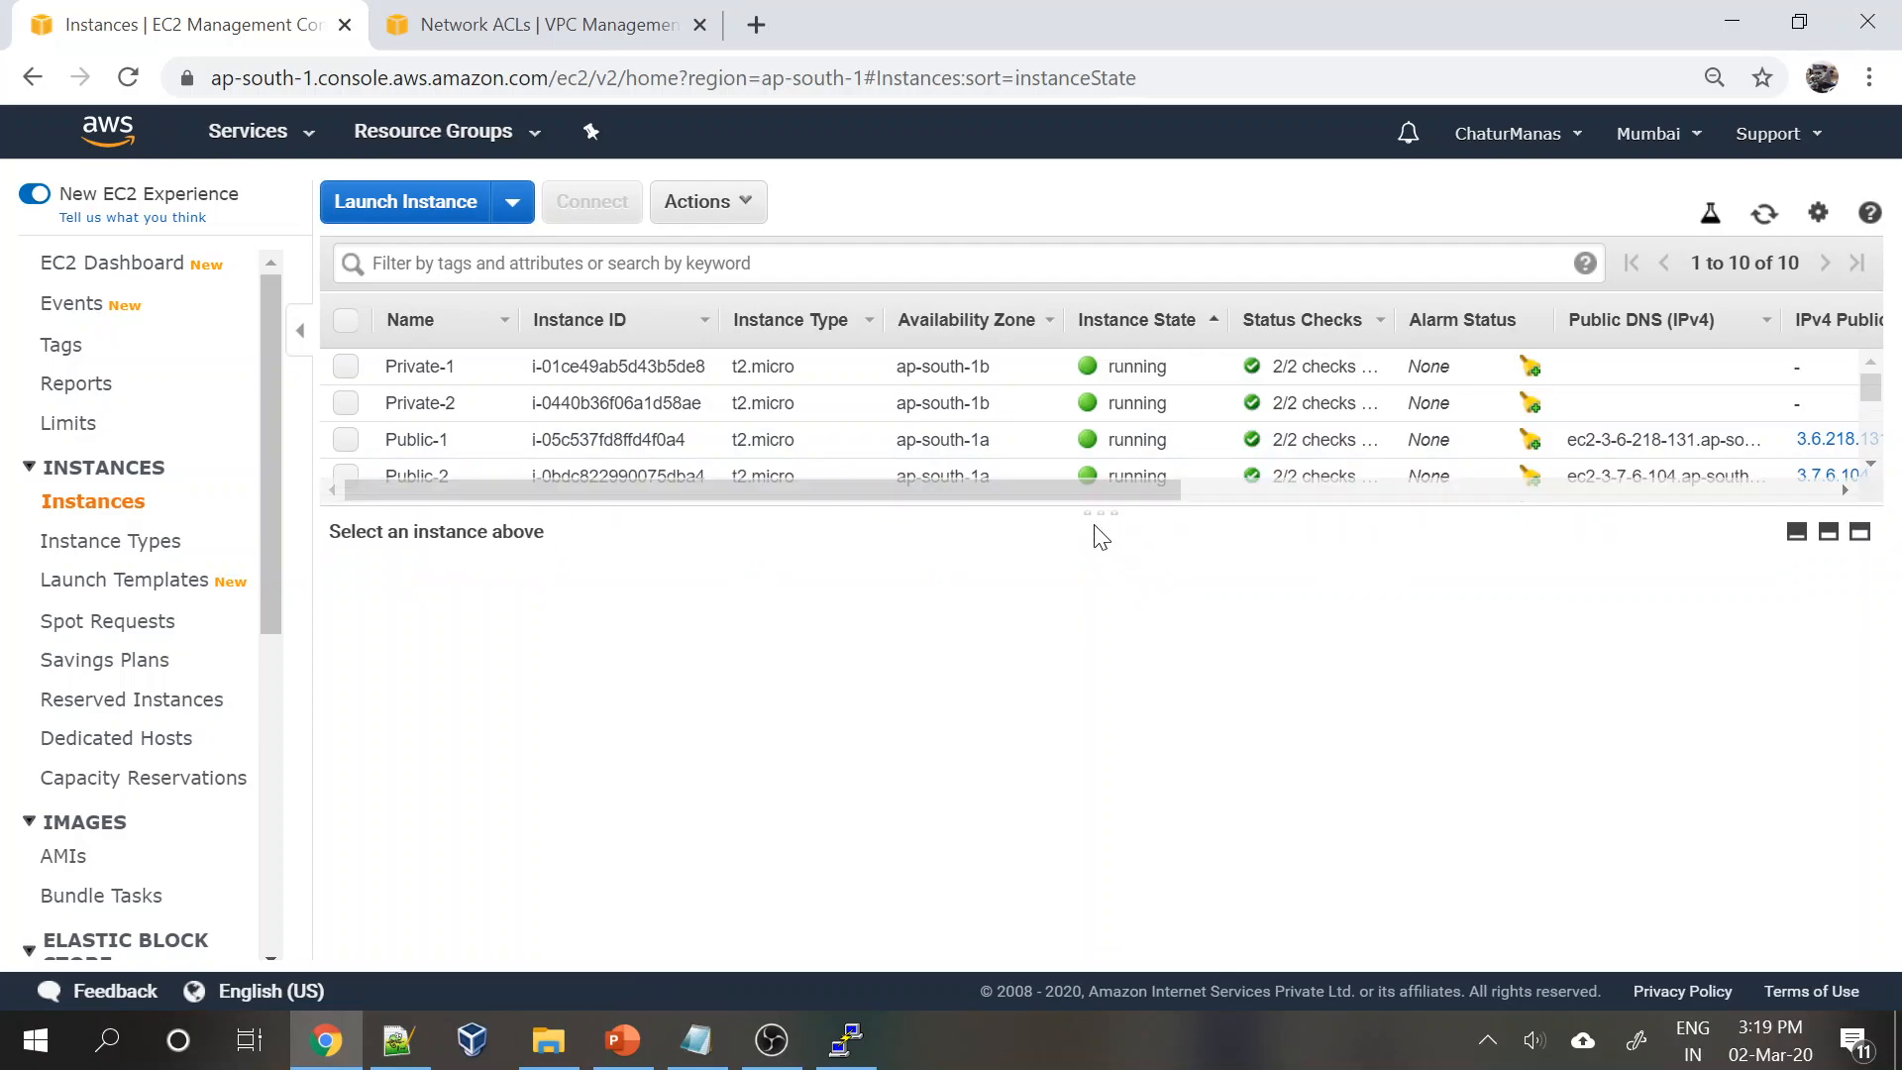
click(346, 475)
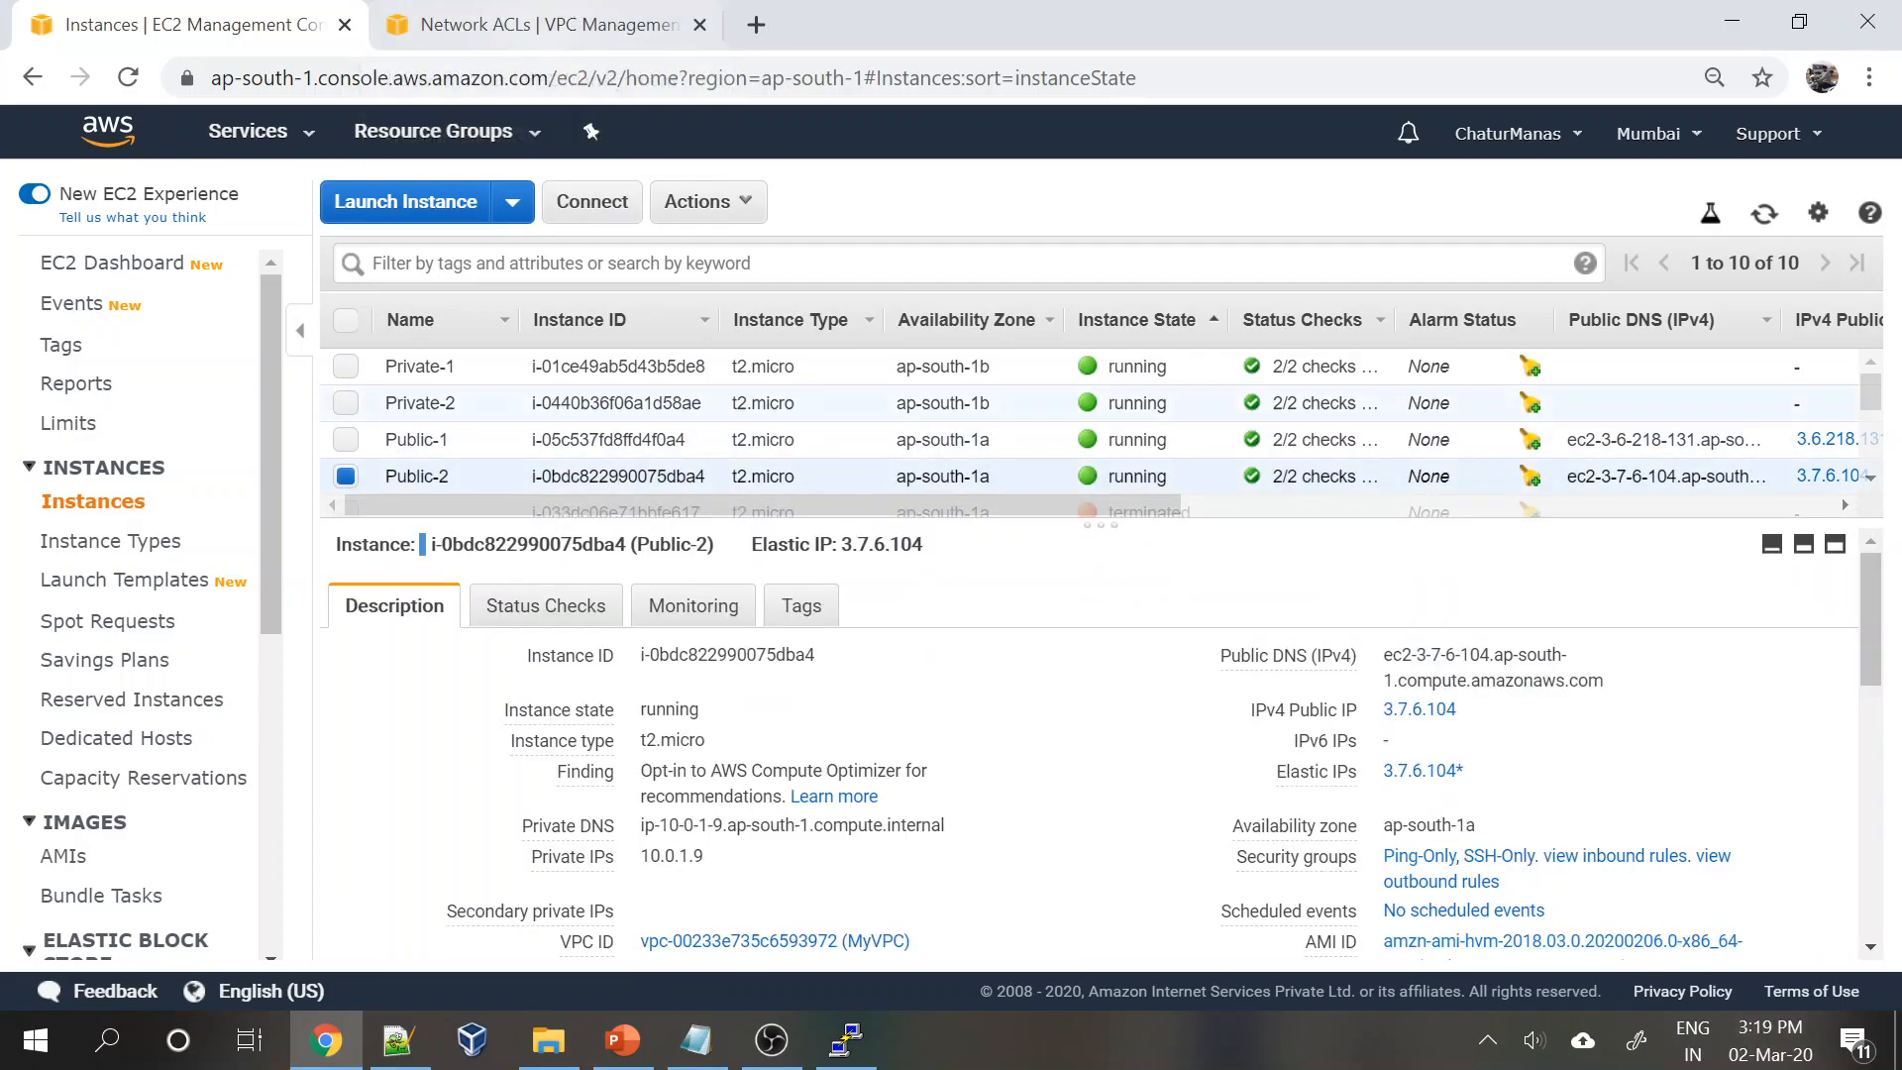
click(622, 1039)
click(755, 591)
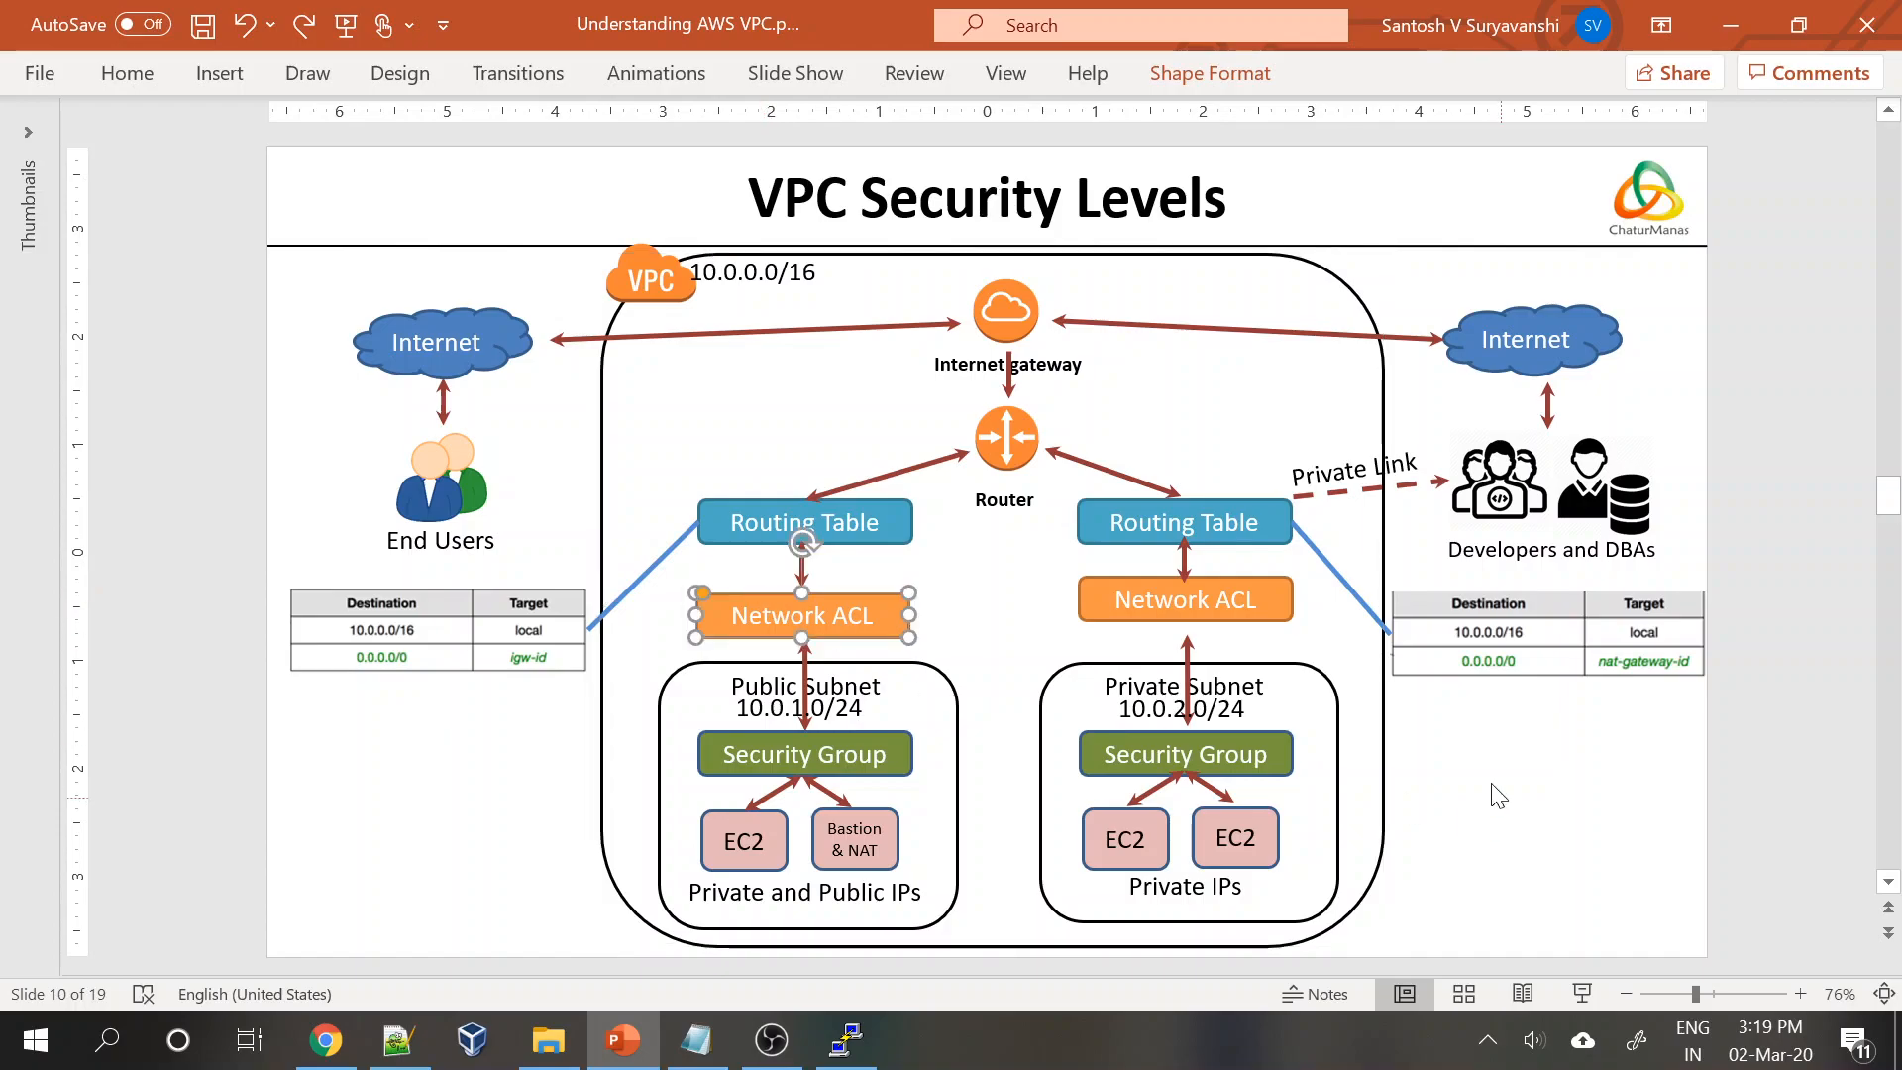
- Review the outbound and inbound rules of MyVPC's network ACL in the VPC console
key(alt+Tab)
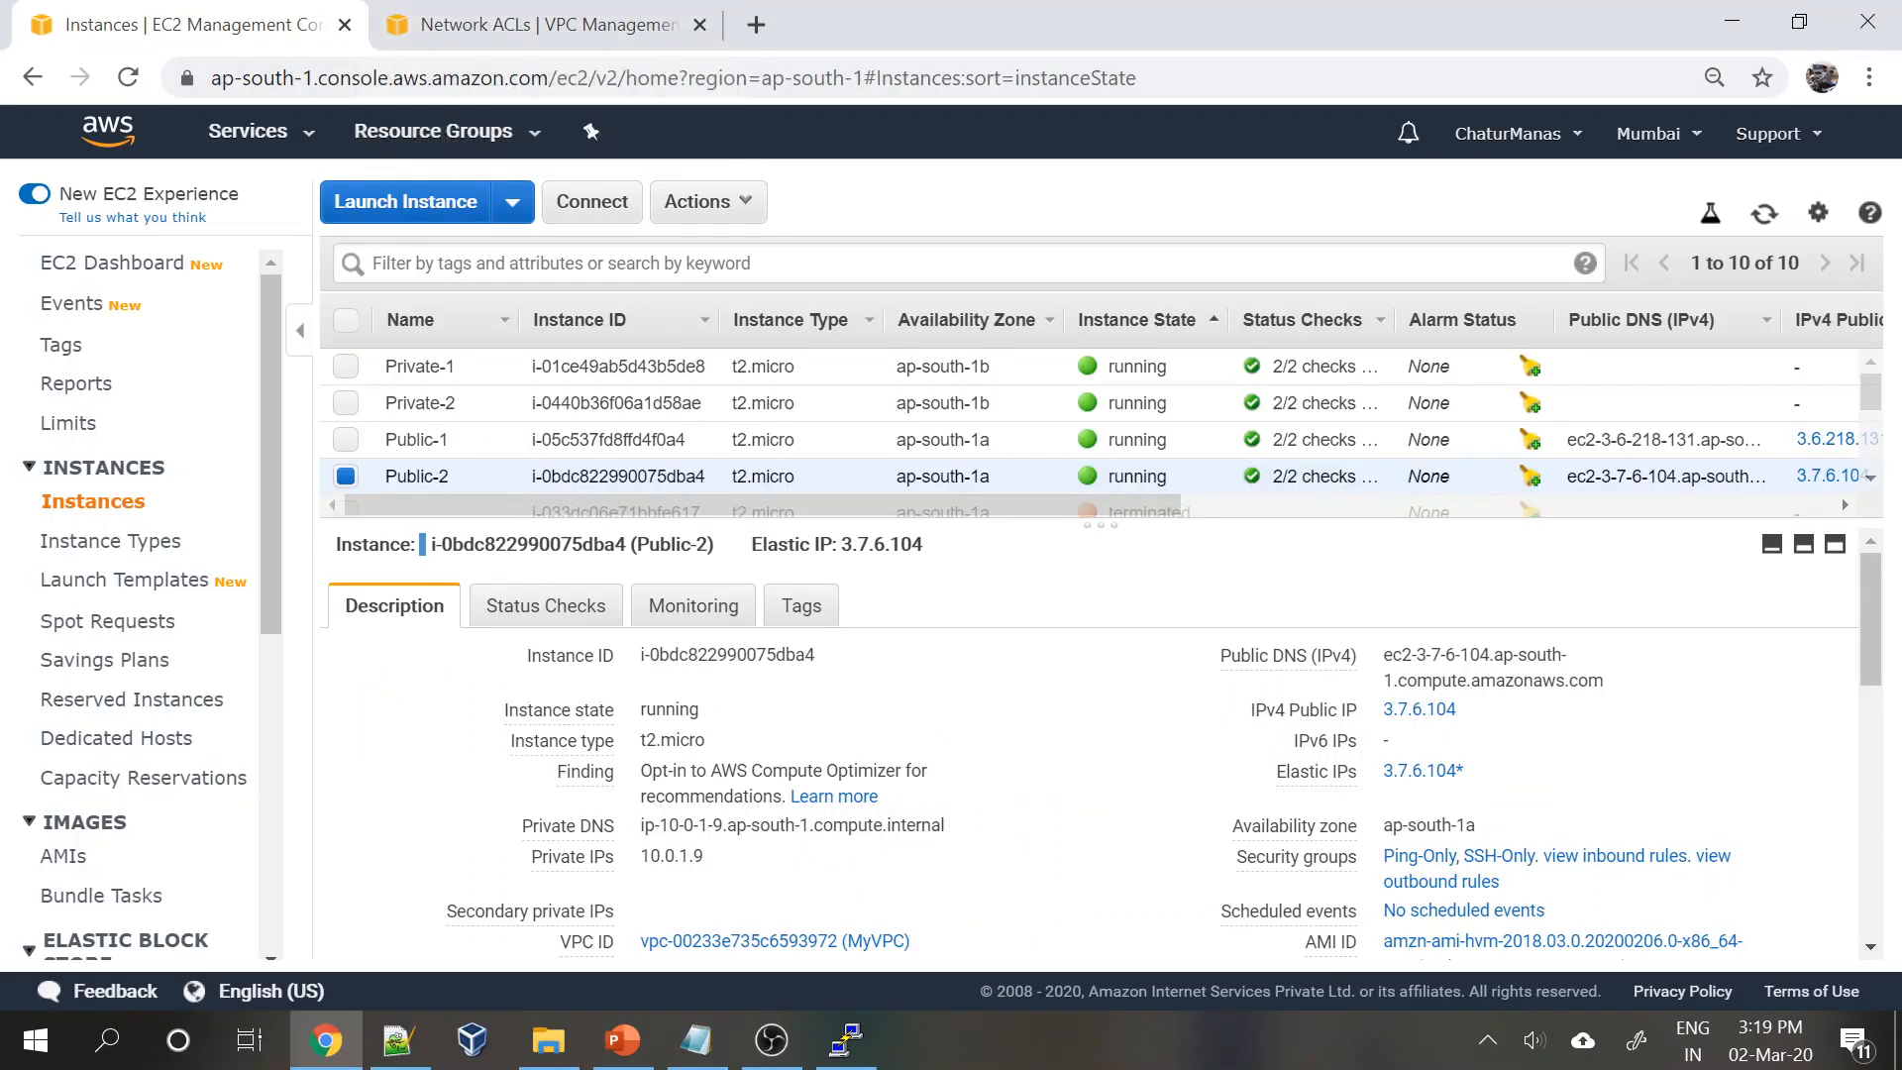
click(532, 23)
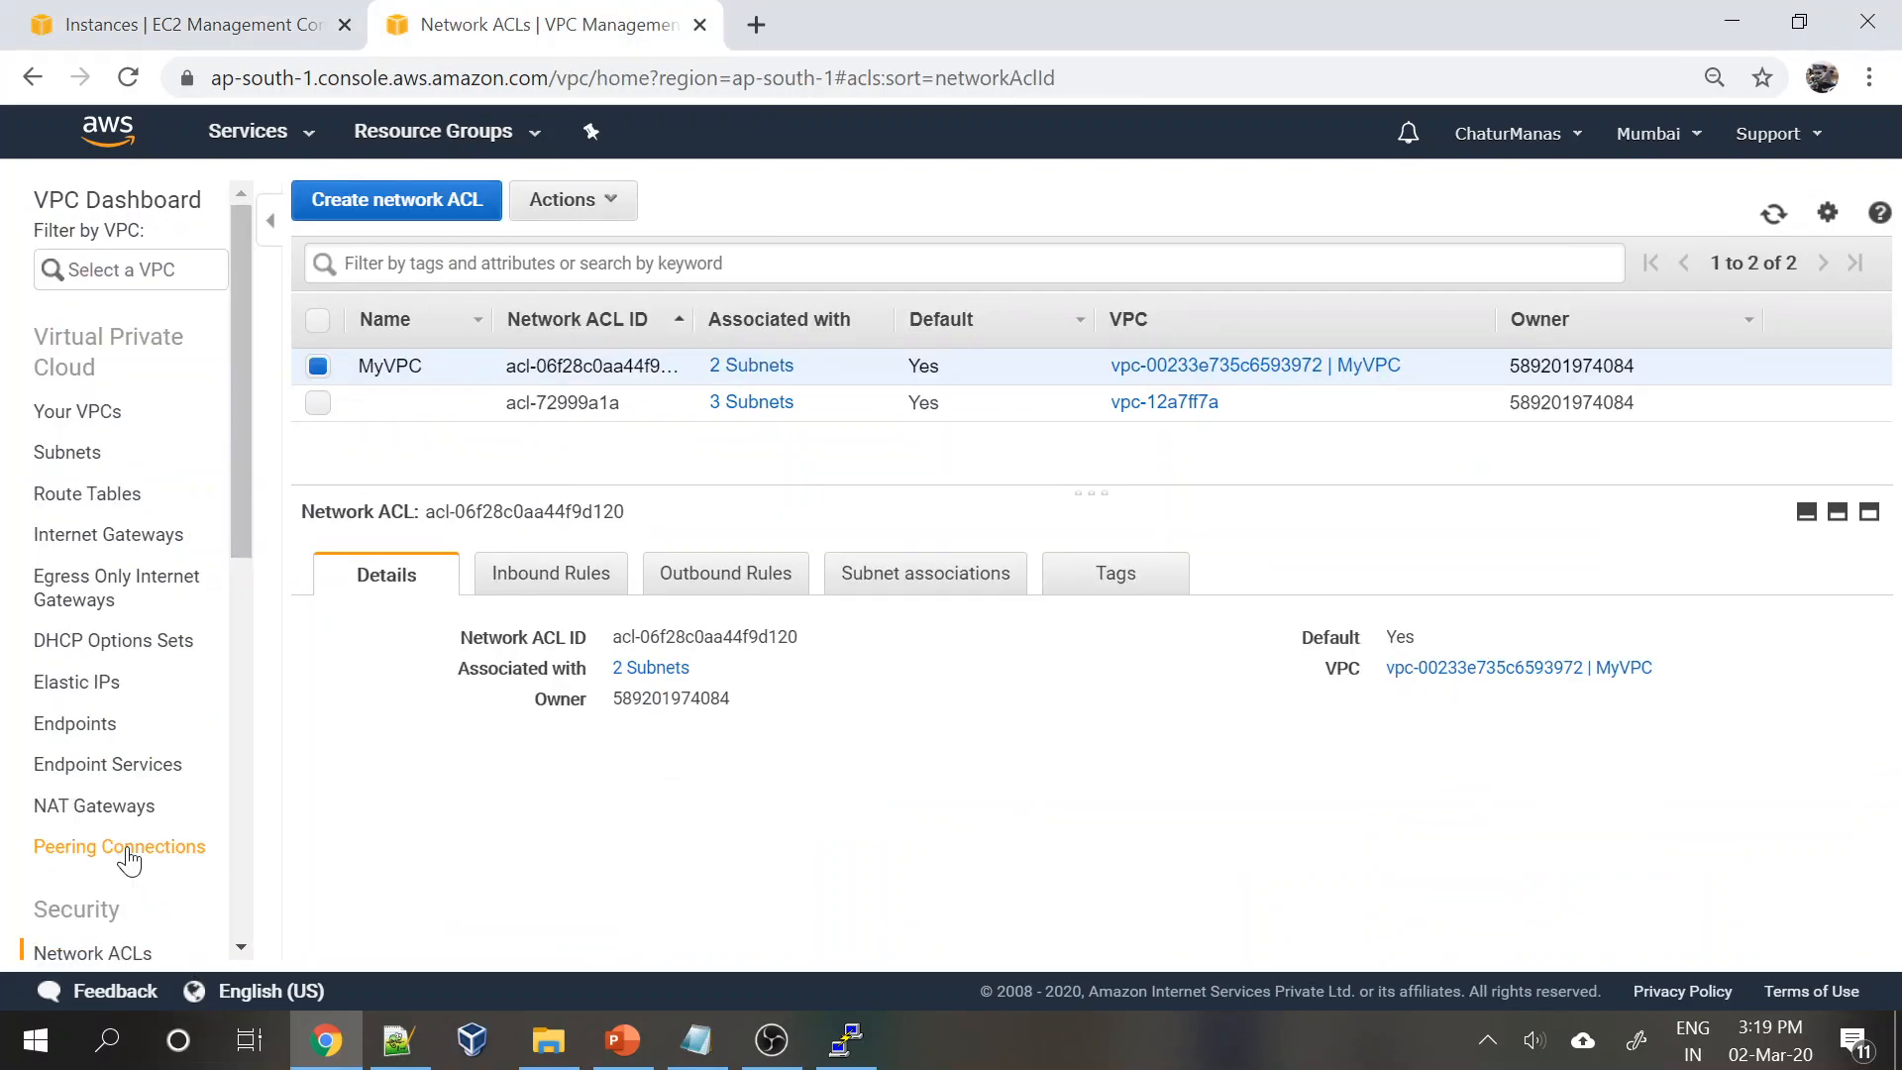
scroll(153, 605, down, 3)
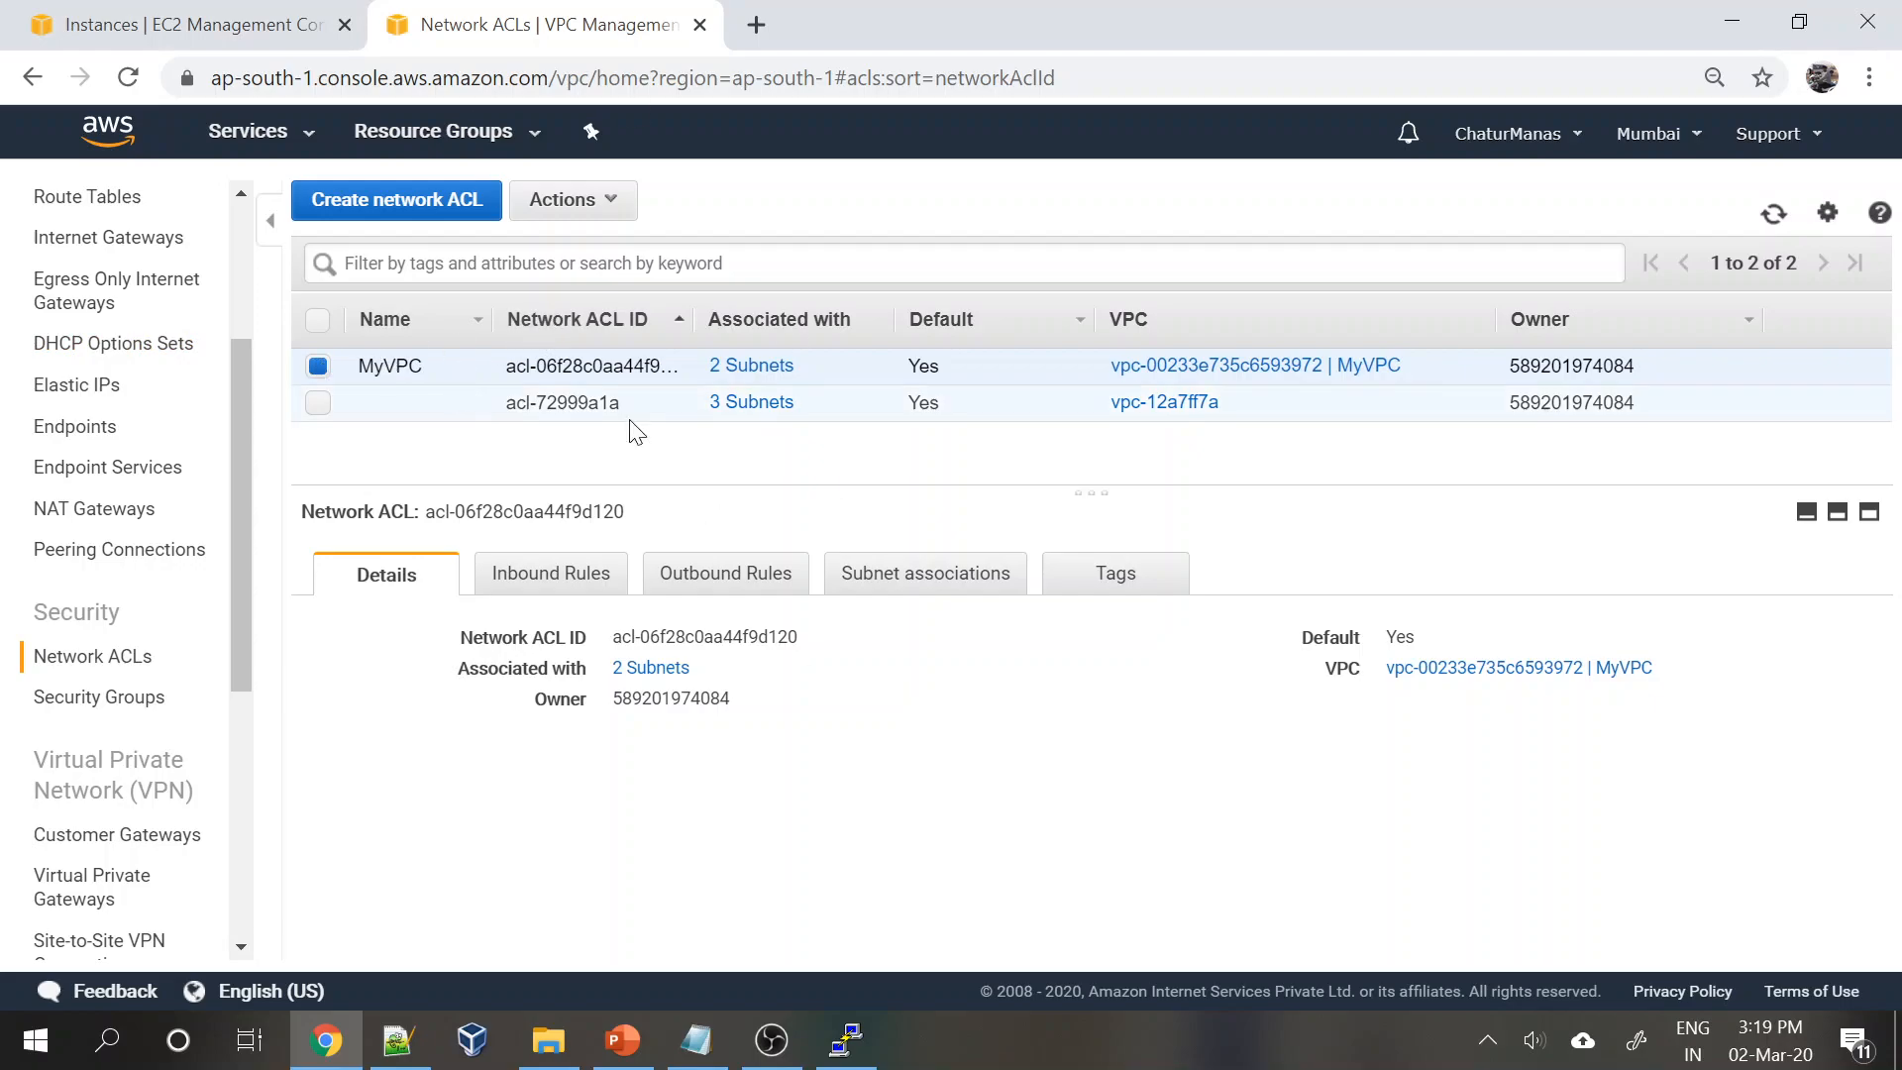
mouse_move(480, 387)
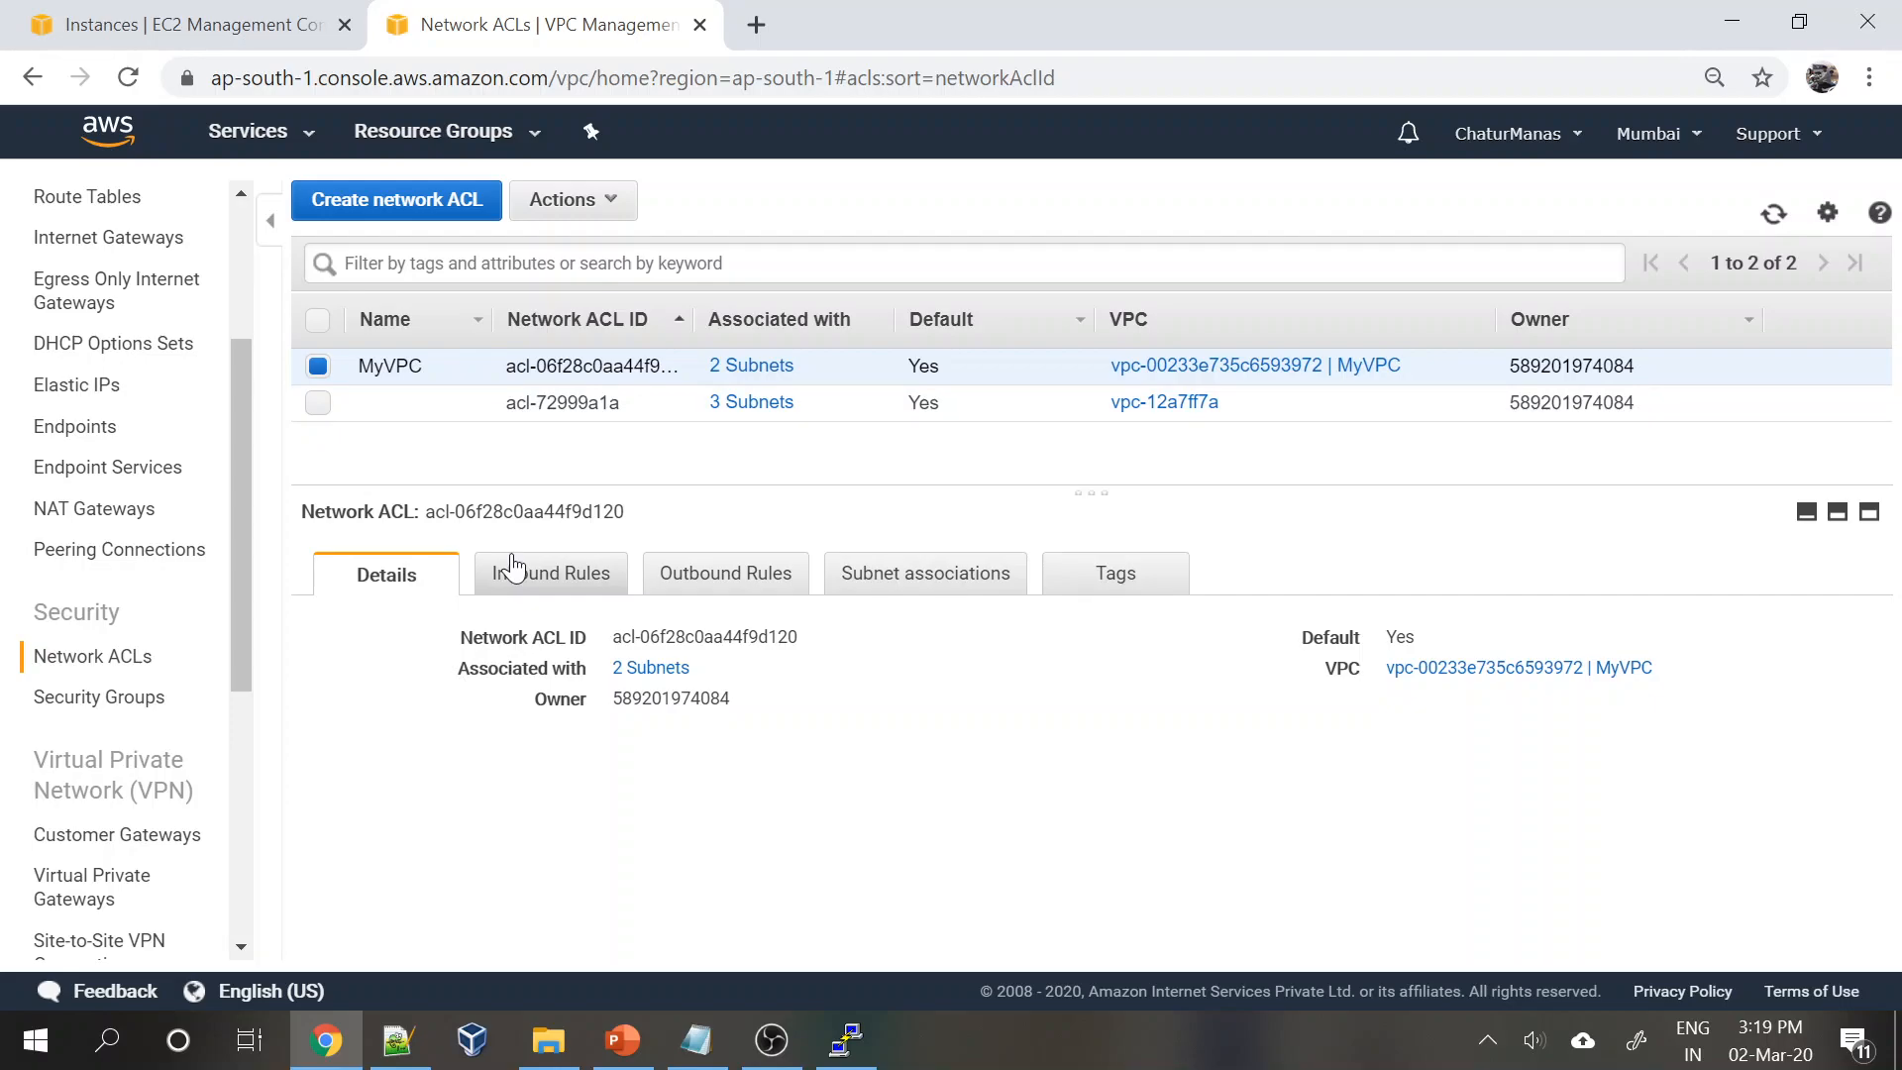
click(729, 576)
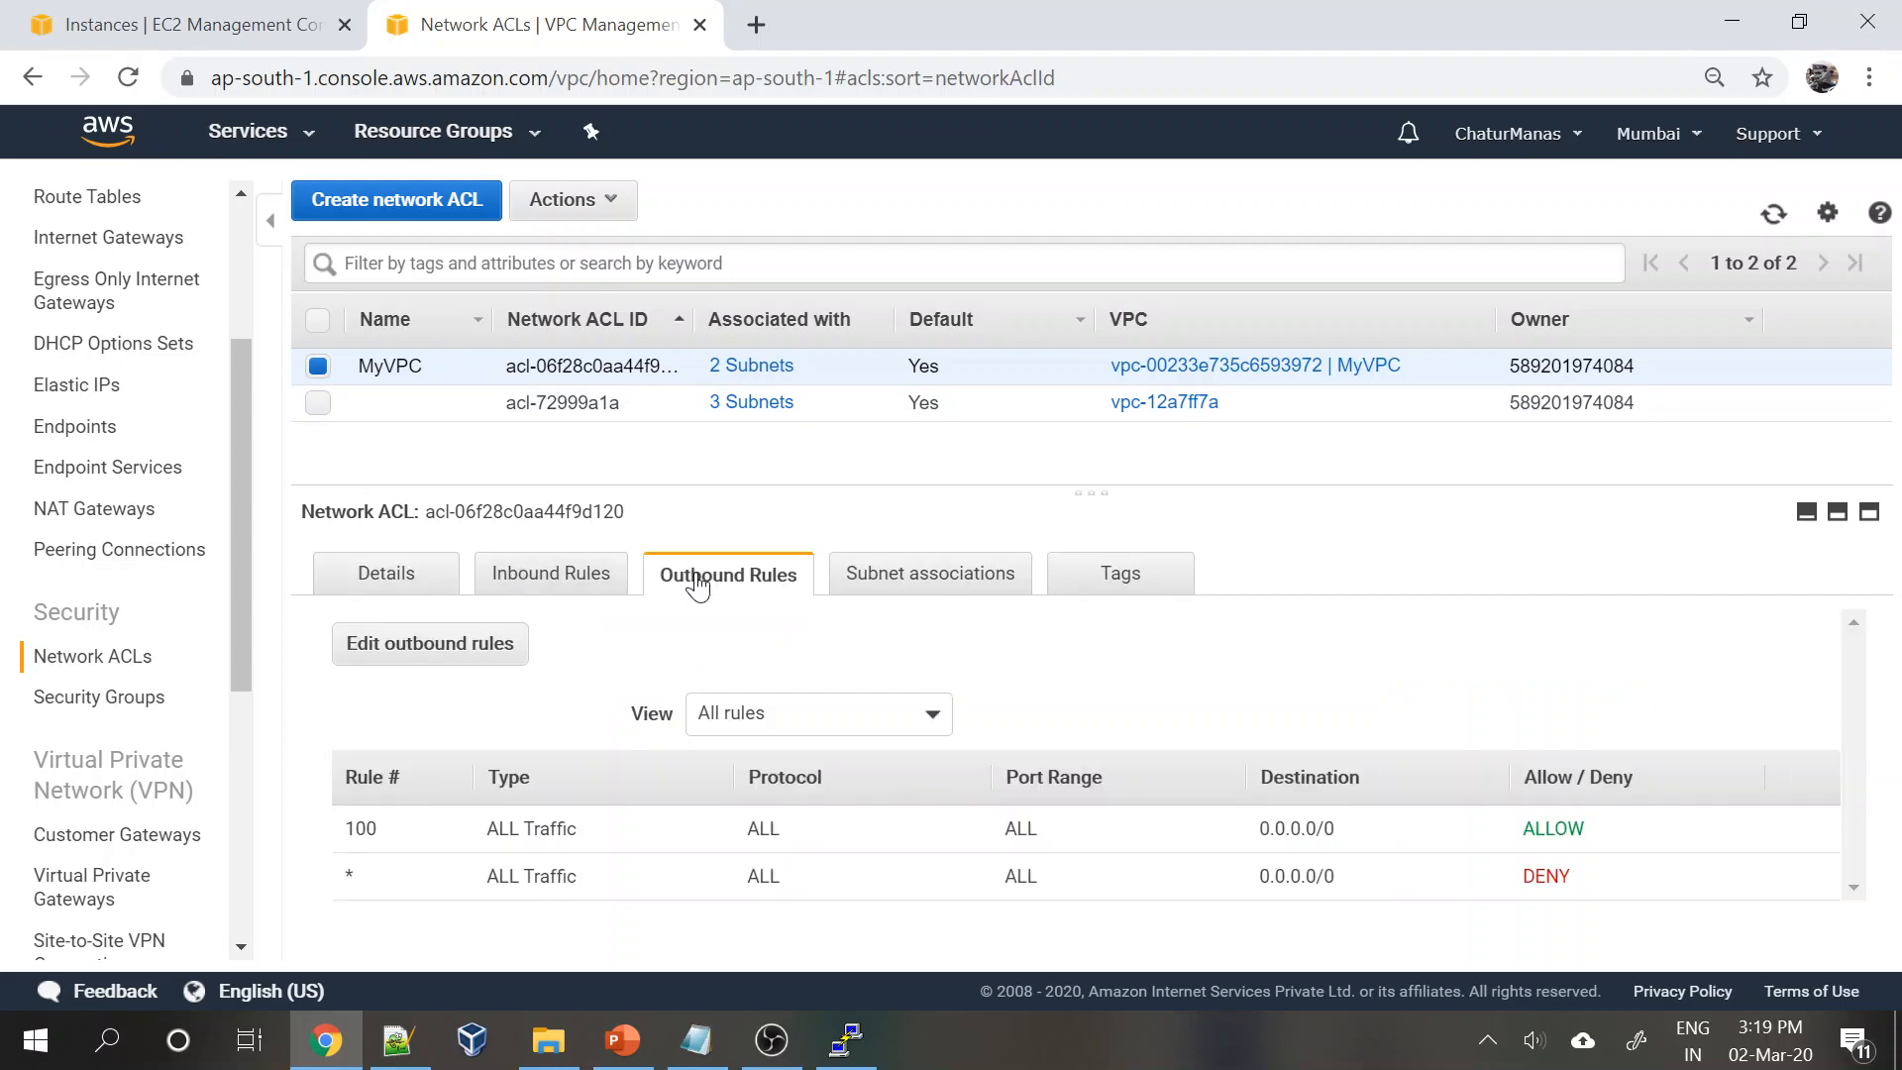
click(561, 586)
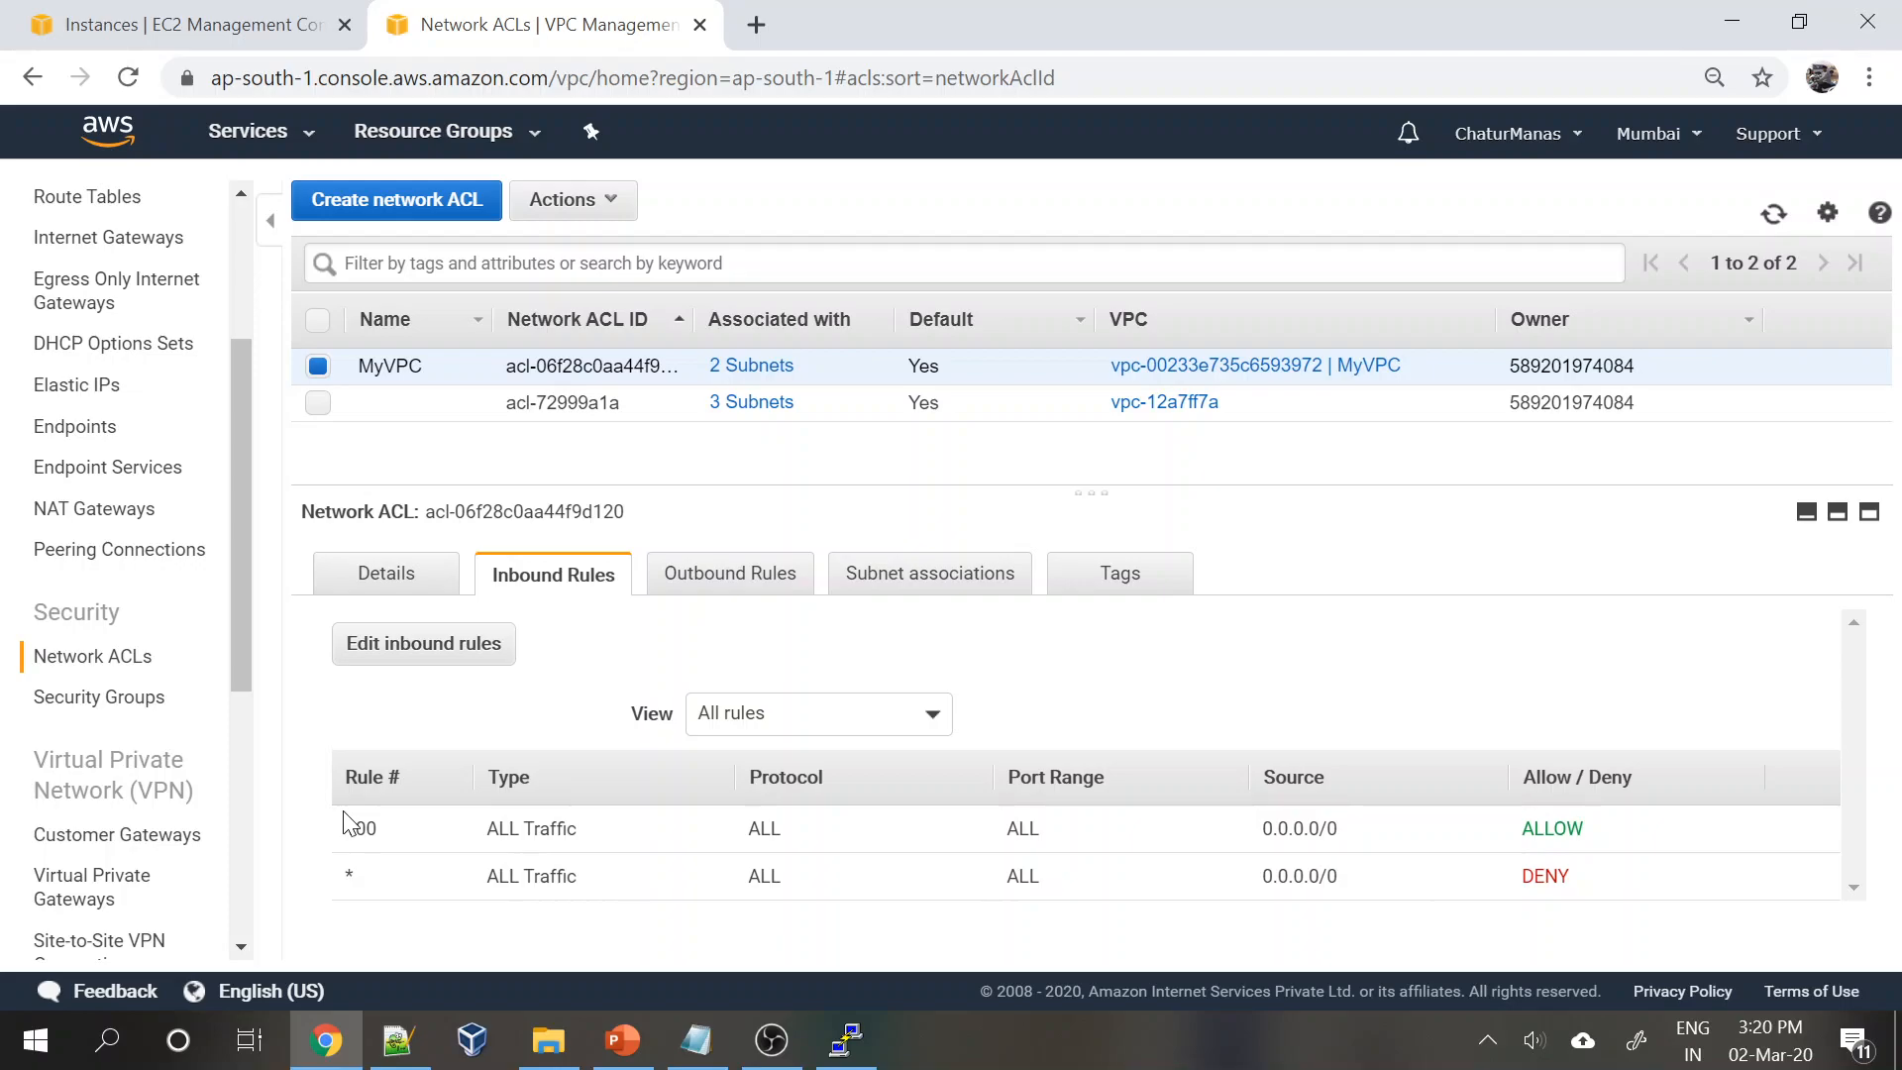
- Compare the outbound rules of MyVPC's network ACL with its inbound rules once more
click(743, 584)
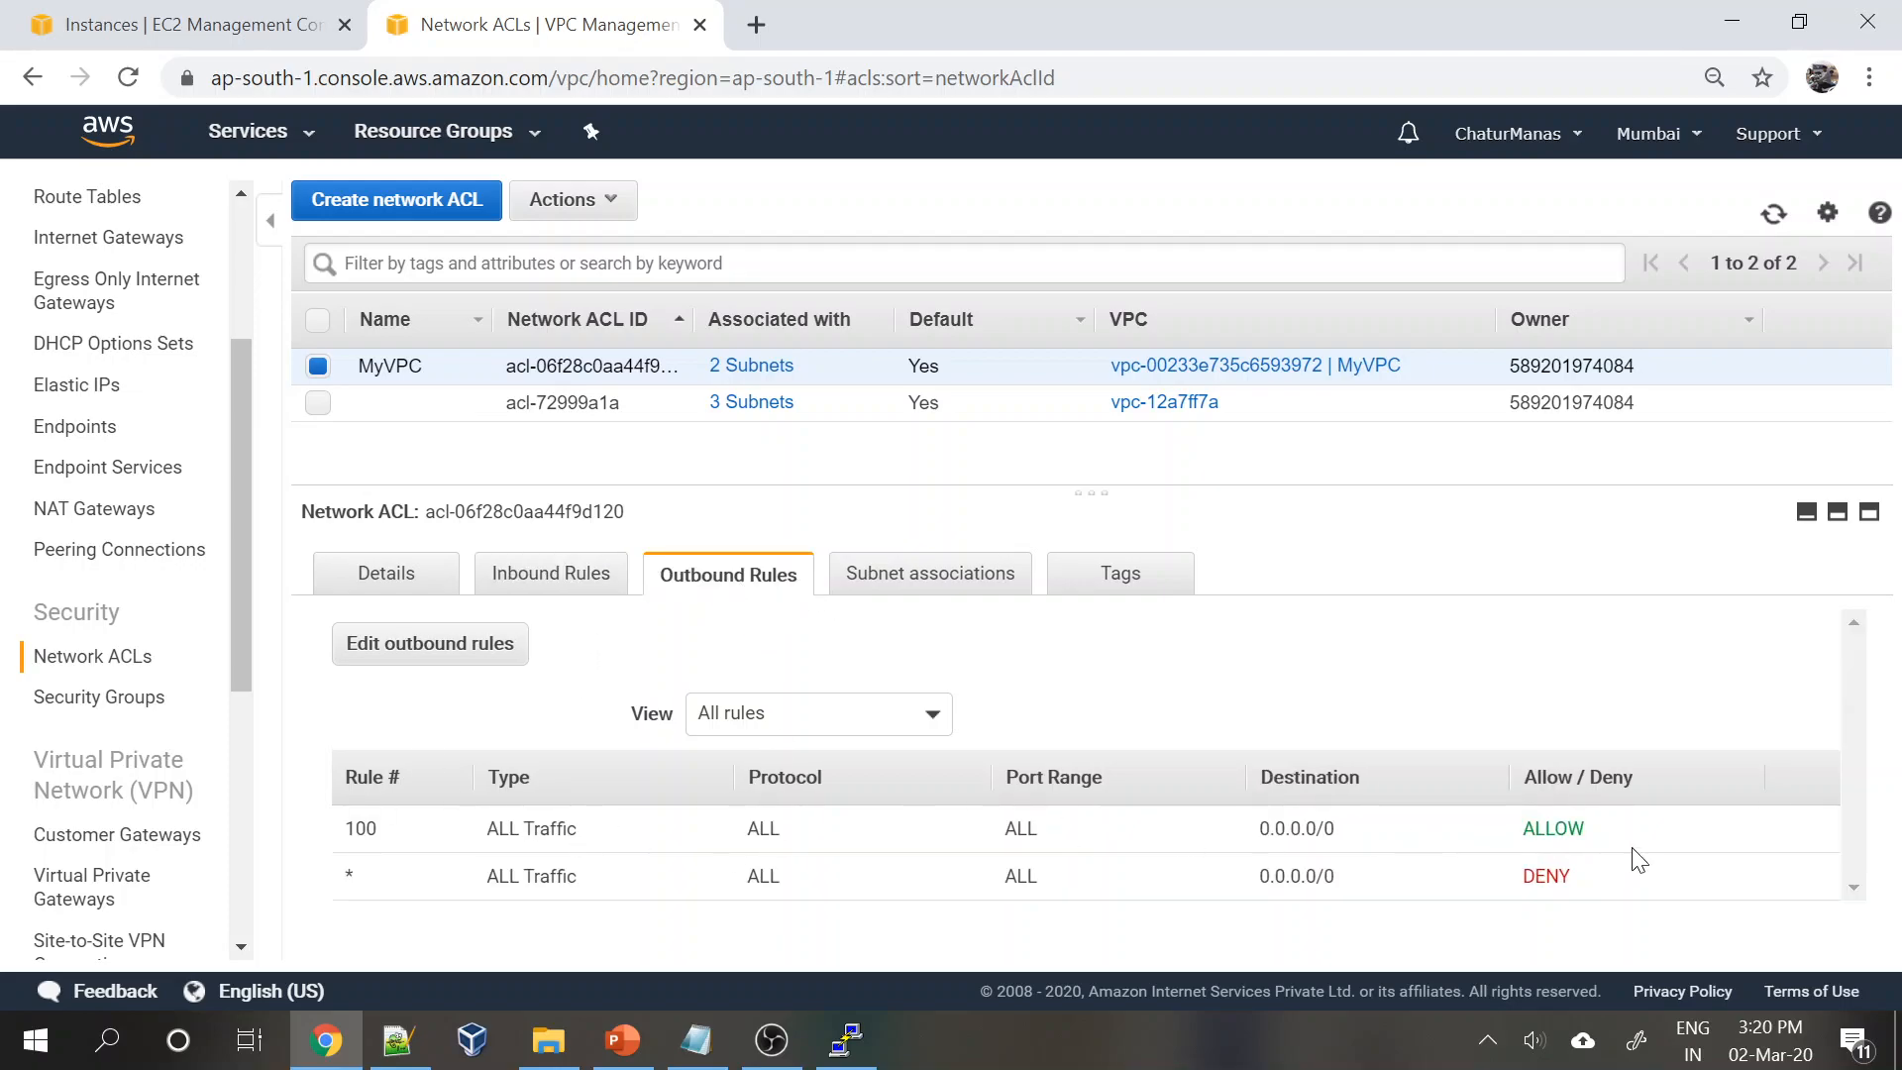
click(507, 578)
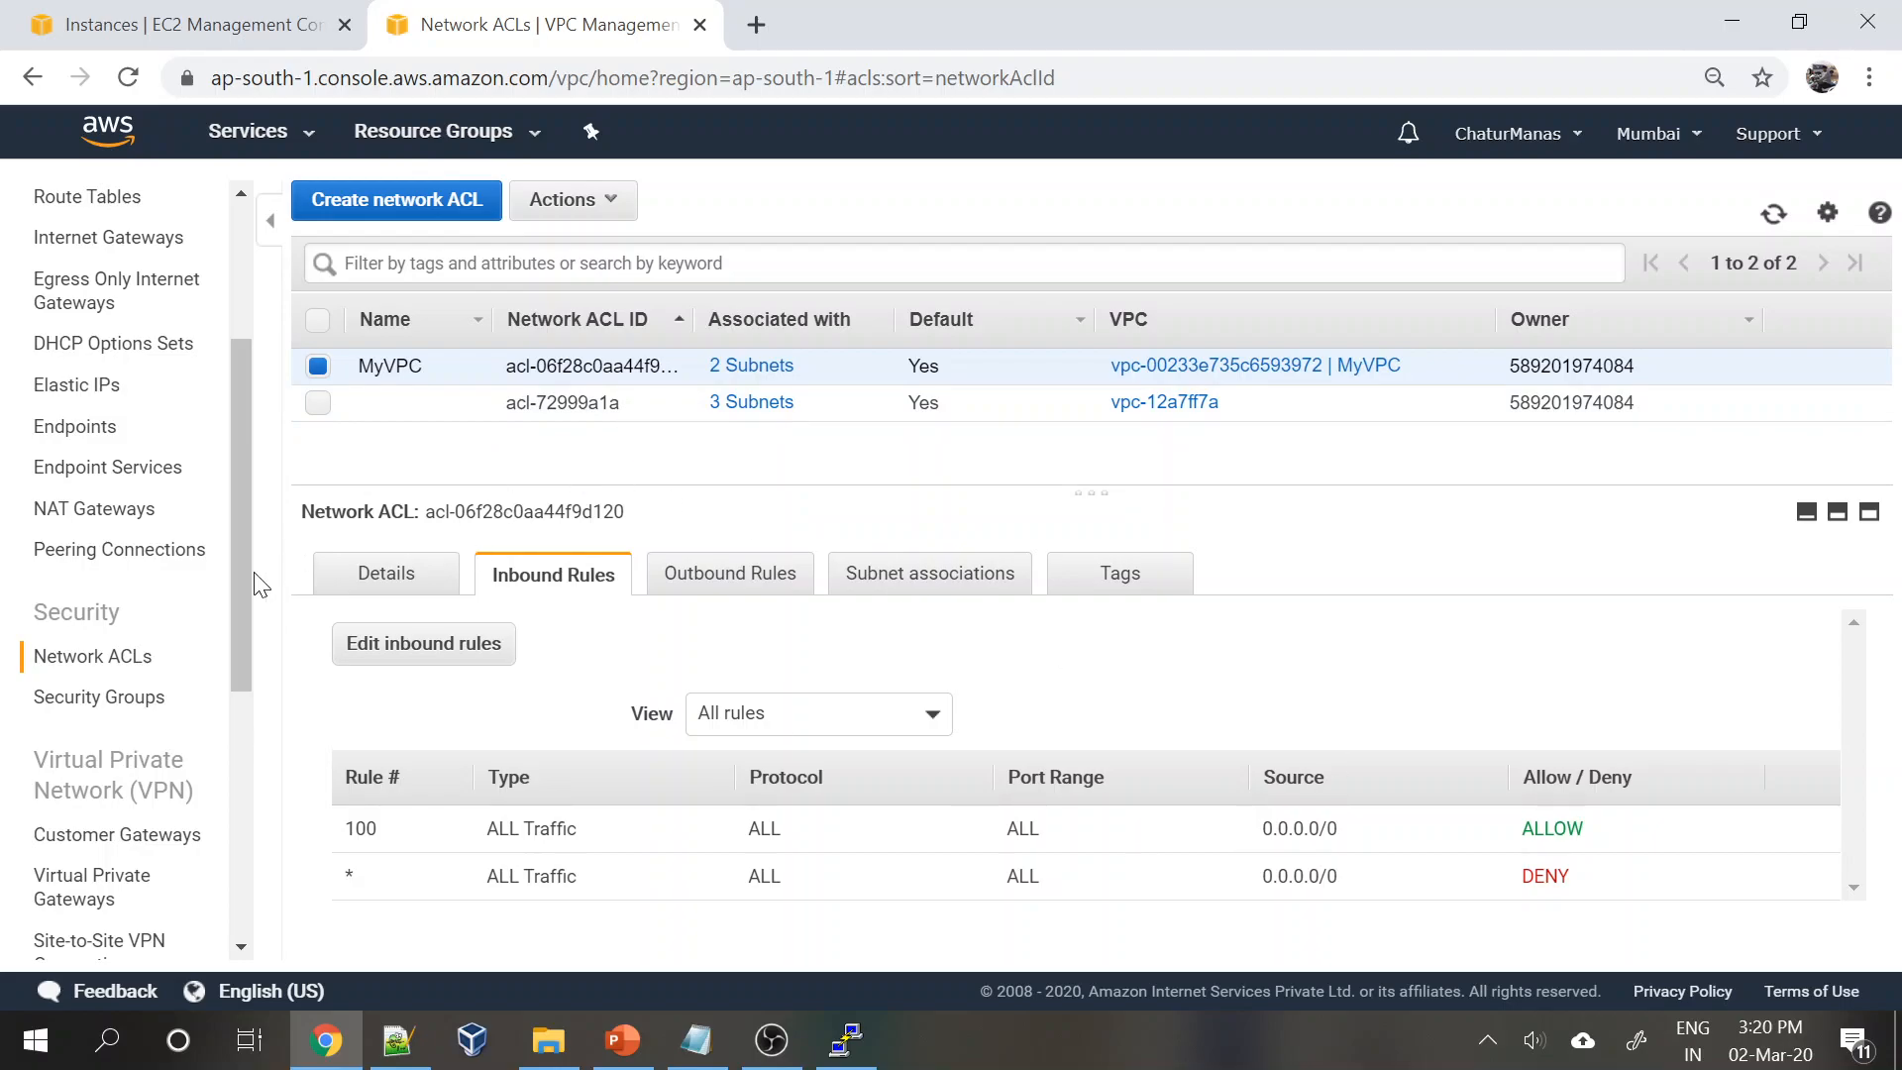
scroll(256, 582, up, 3)
scroll(256, 583, down, 1)
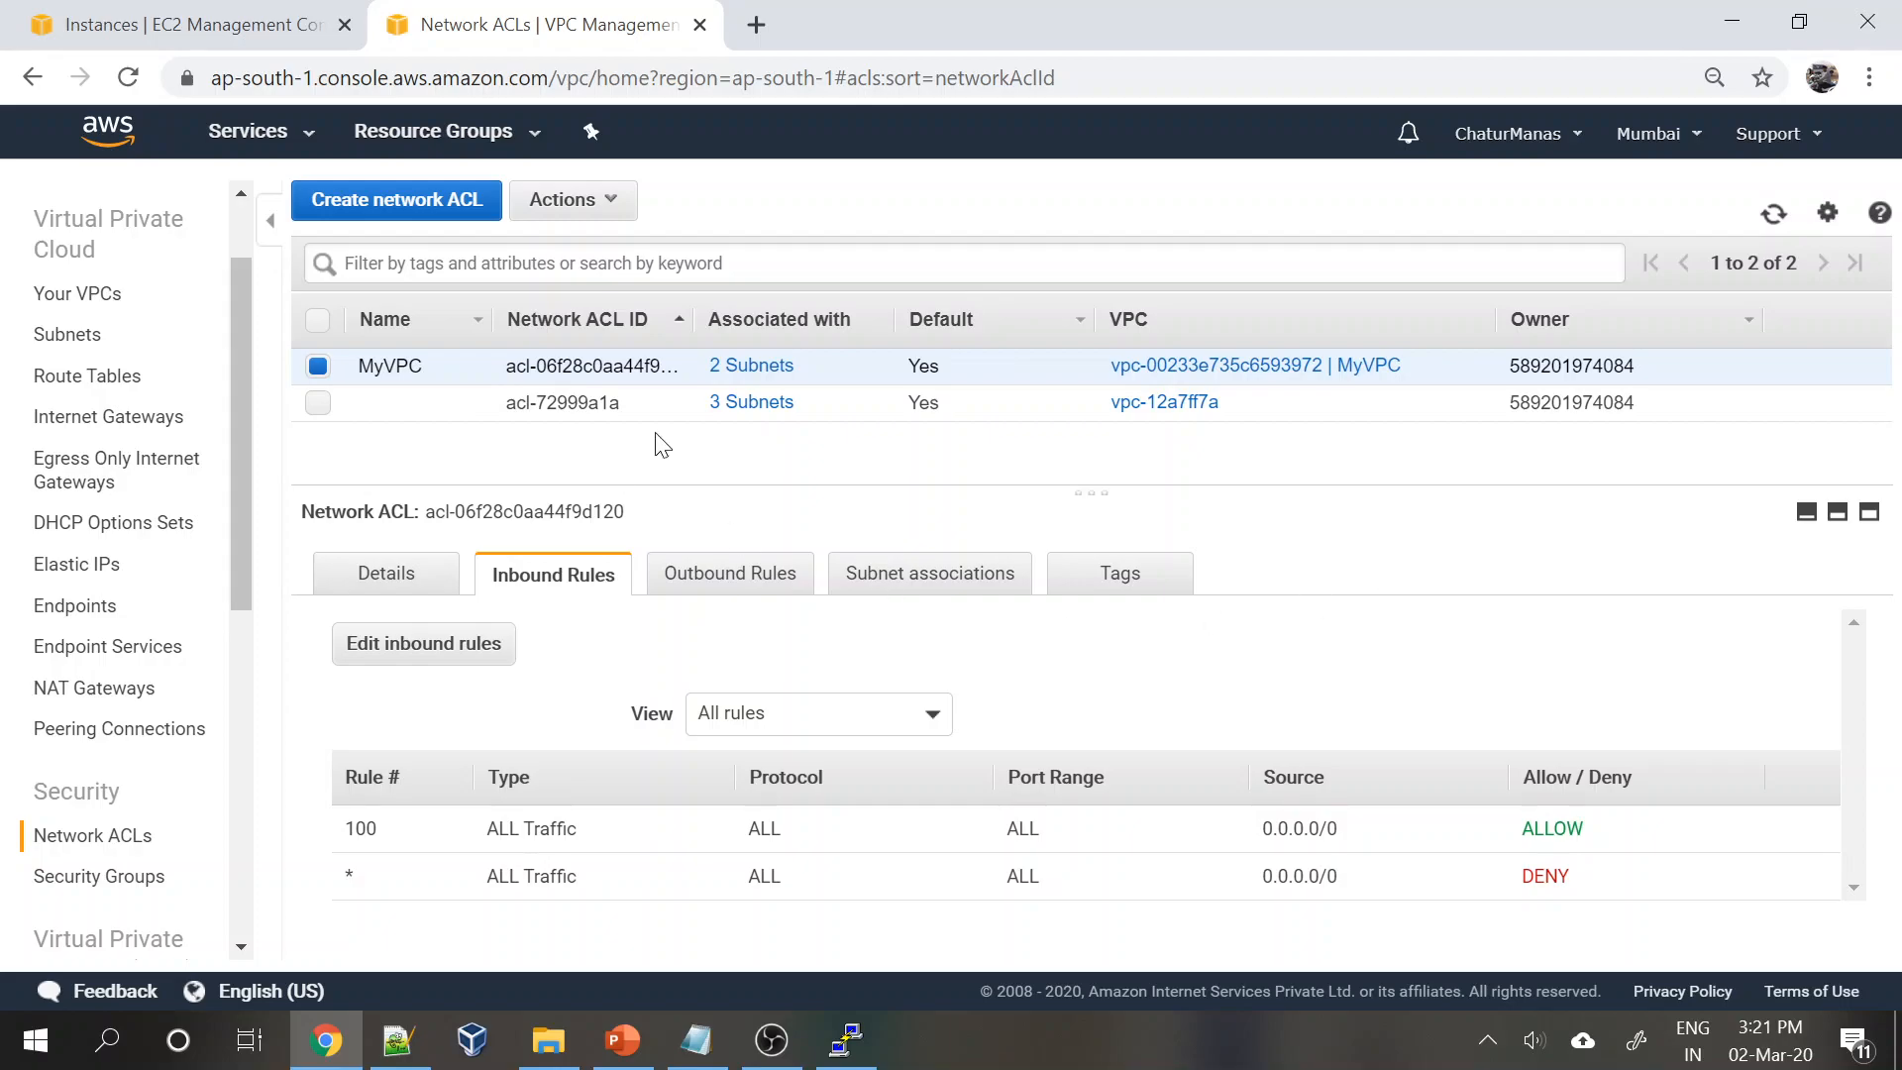
- Create a network ACL with the name tag Ping in the VPC named MyVPC
click(359, 203)
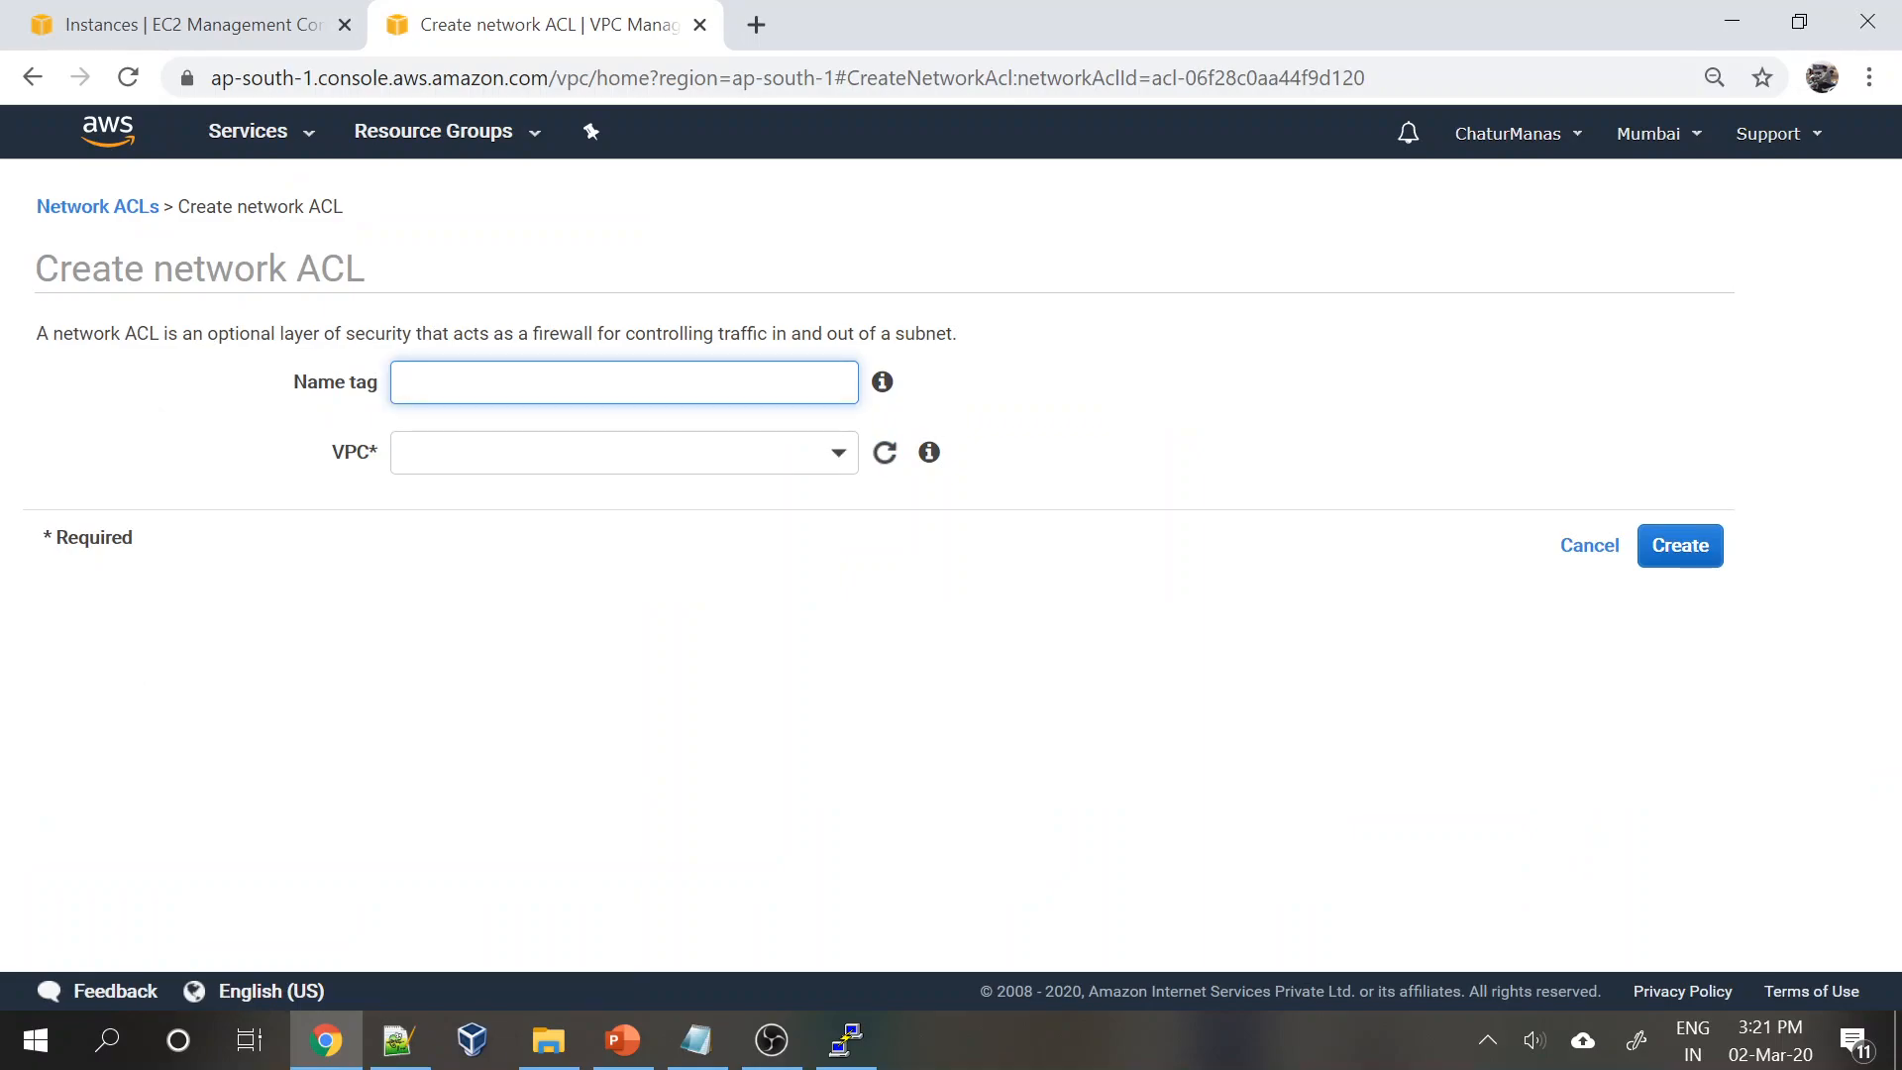
text(D)
key(BackSpace)
text(Deny)
key(BackSpace)
key(BackSpace)
key(BackSpace)
key(BackSpace)
text(Ping)
click(480, 448)
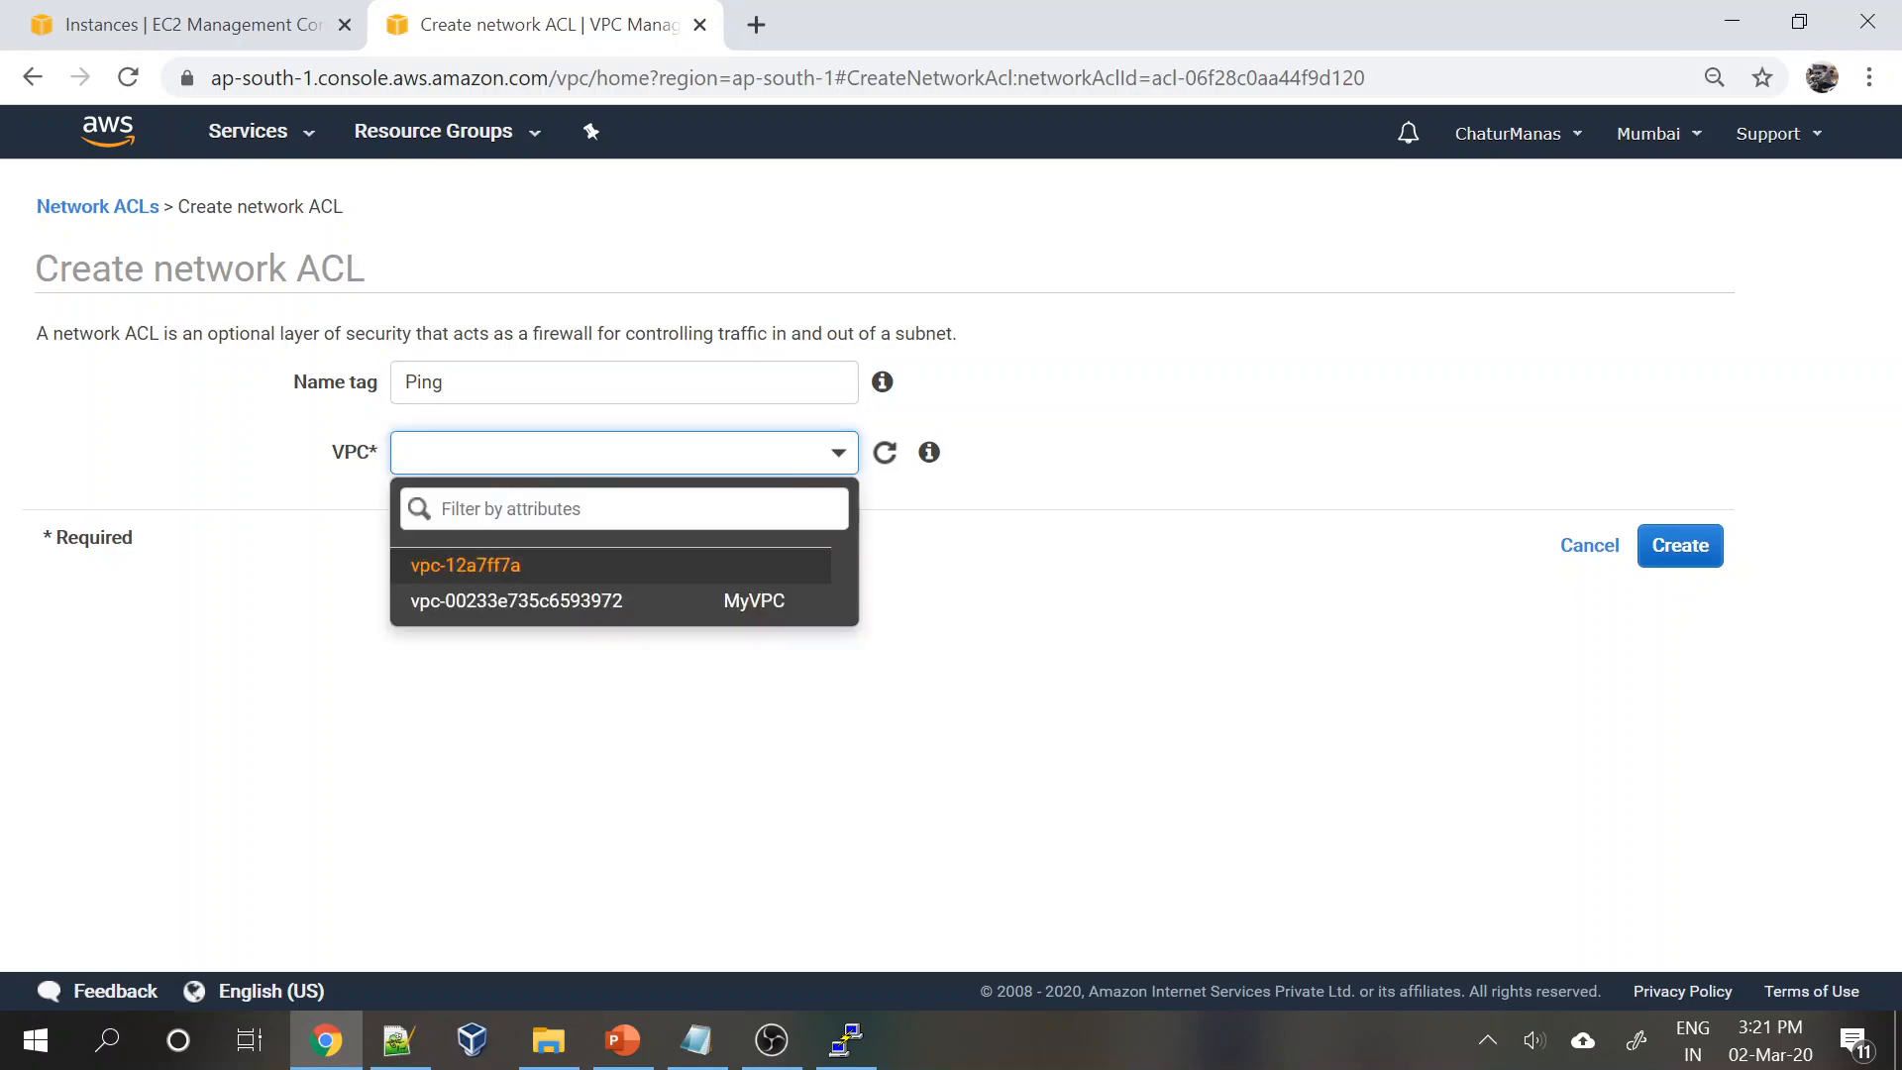
click(741, 602)
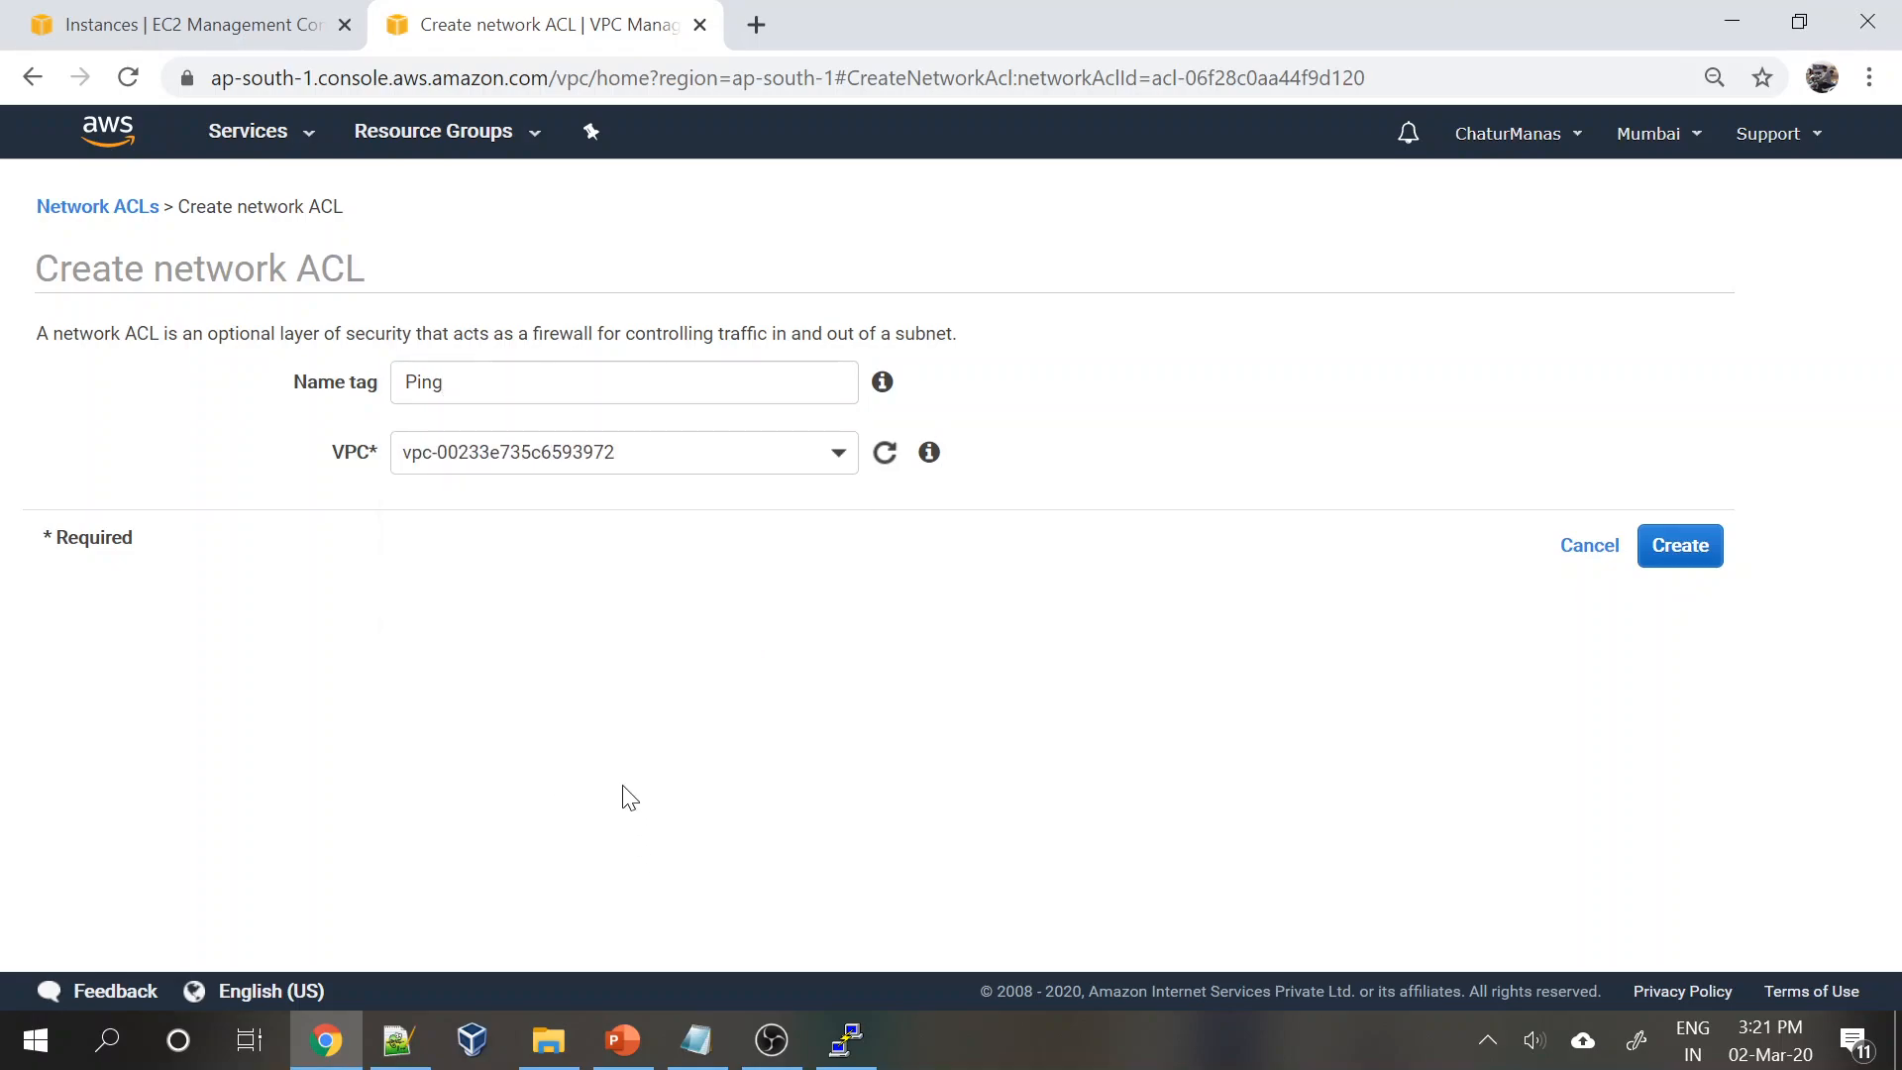
click(1681, 551)
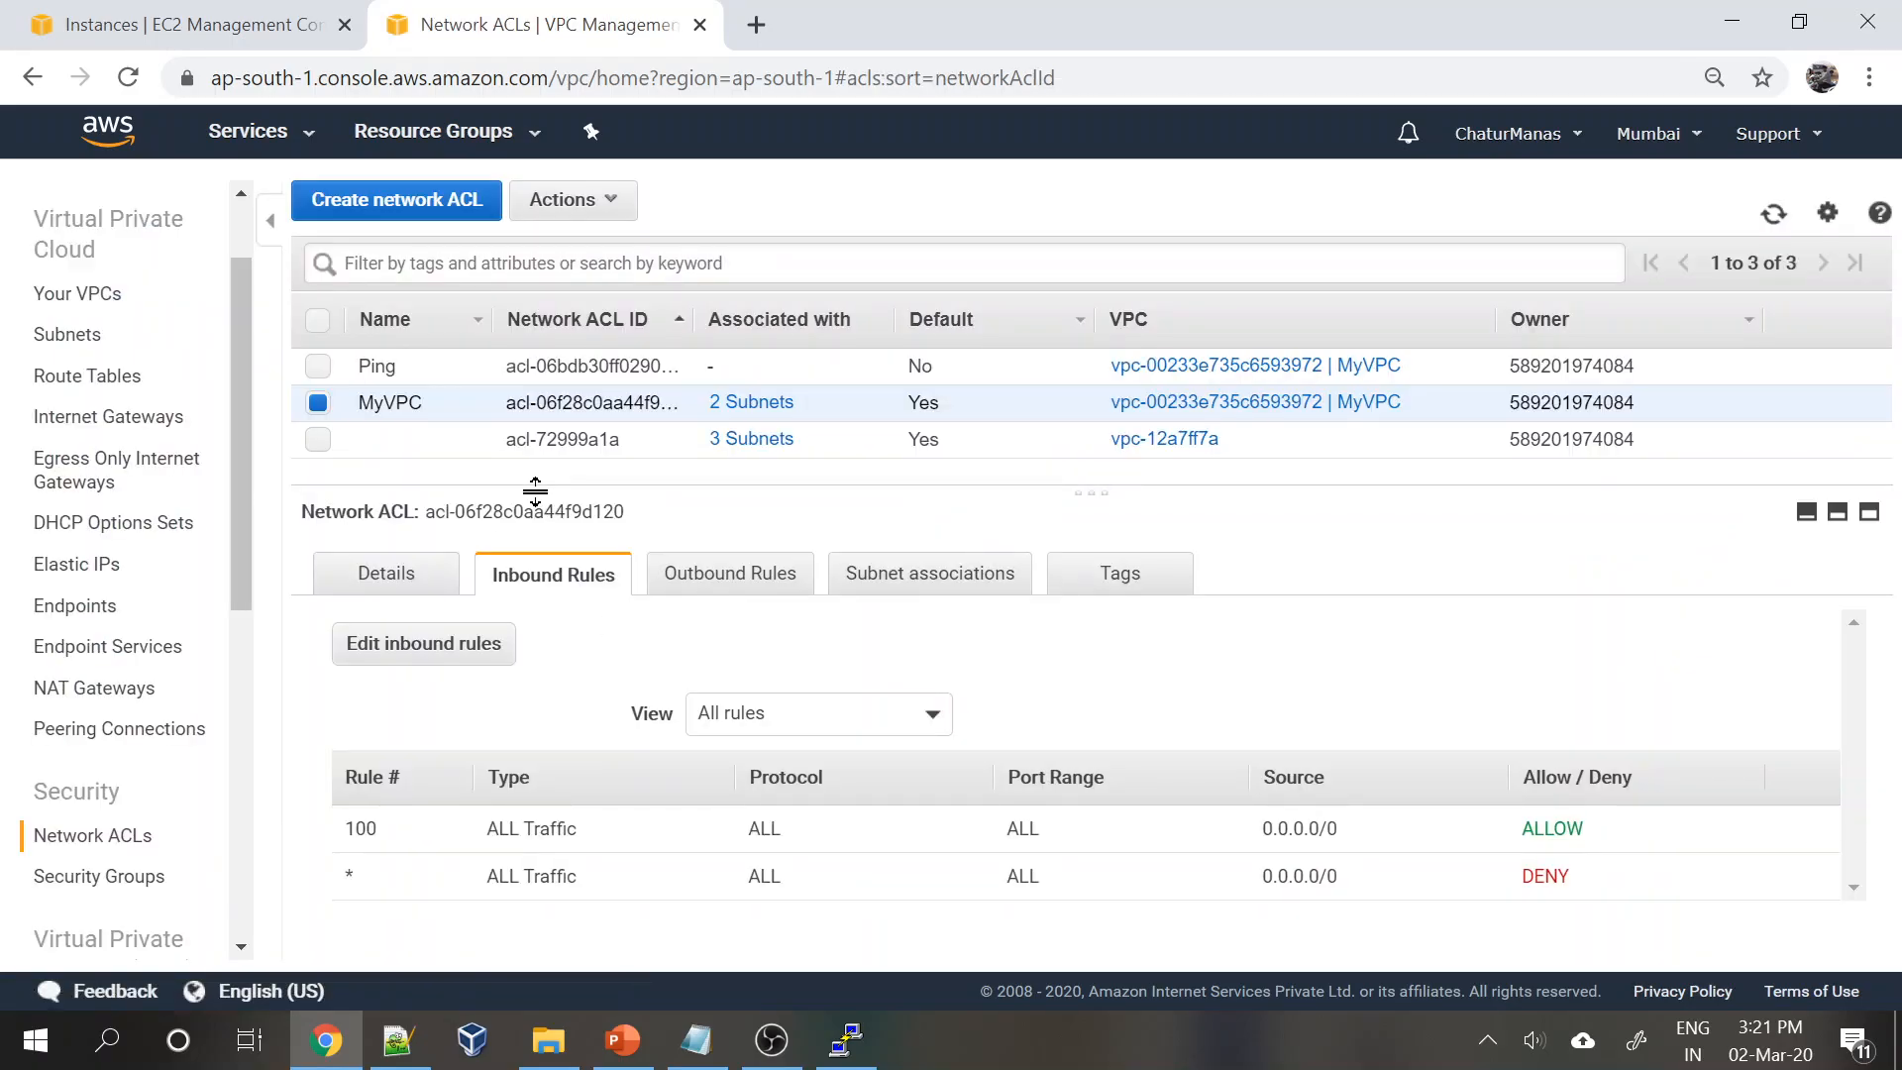
- Select only the Ping network ACL and compare its inbound and outbound rules
click(318, 366)
click(317, 403)
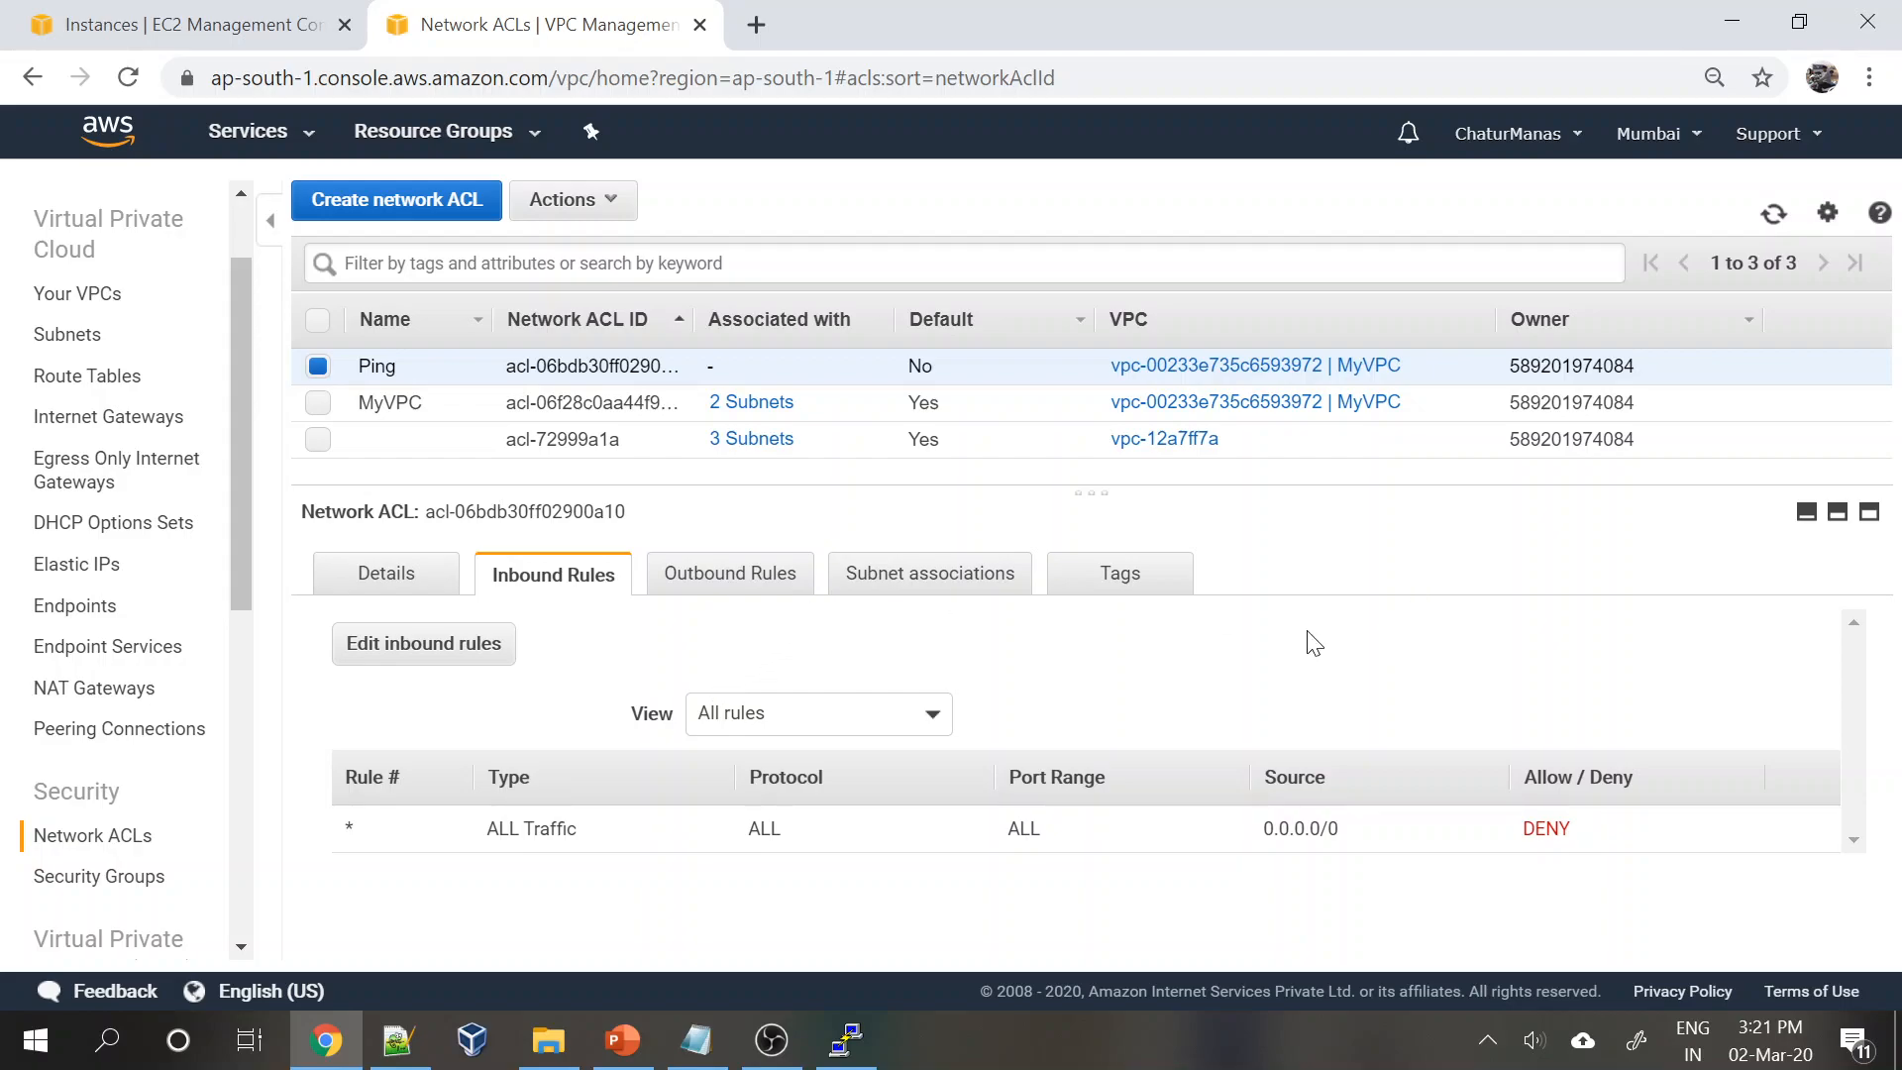
drag(1082, 488, 1091, 469)
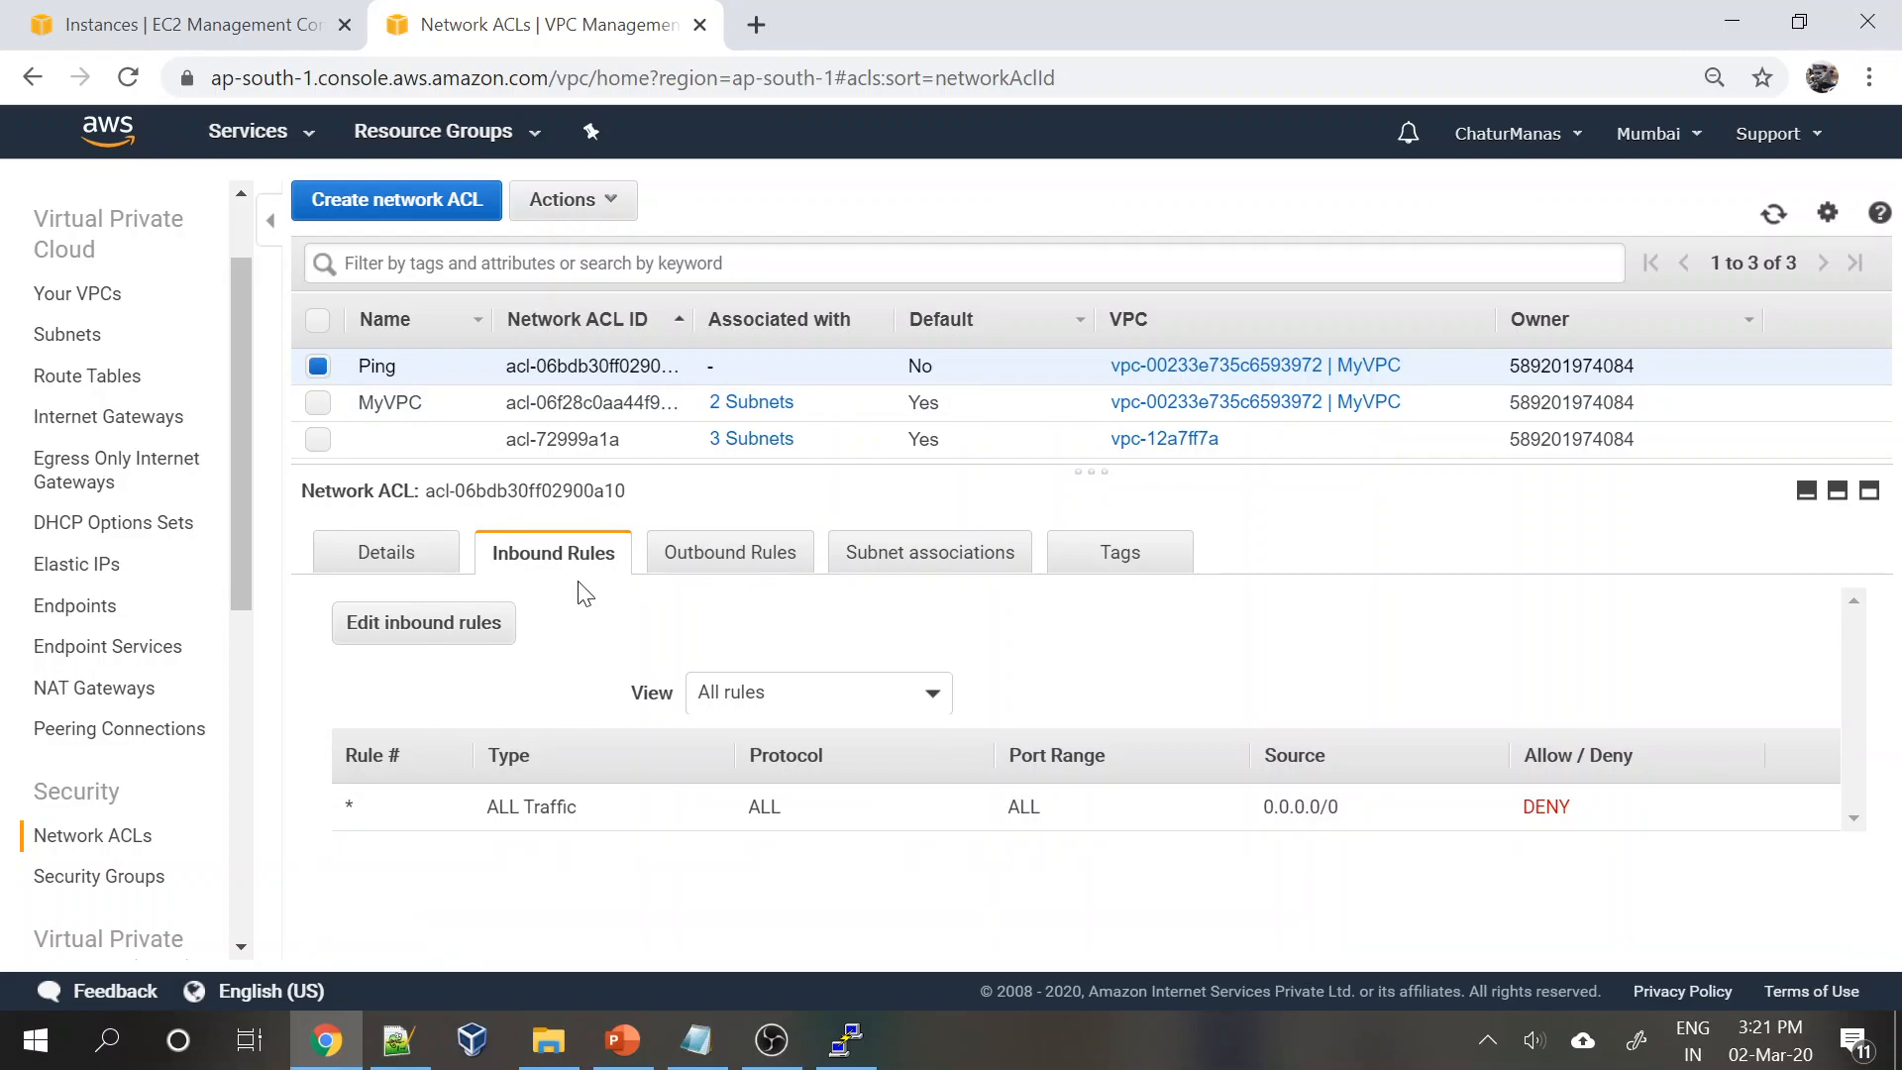
click(693, 573)
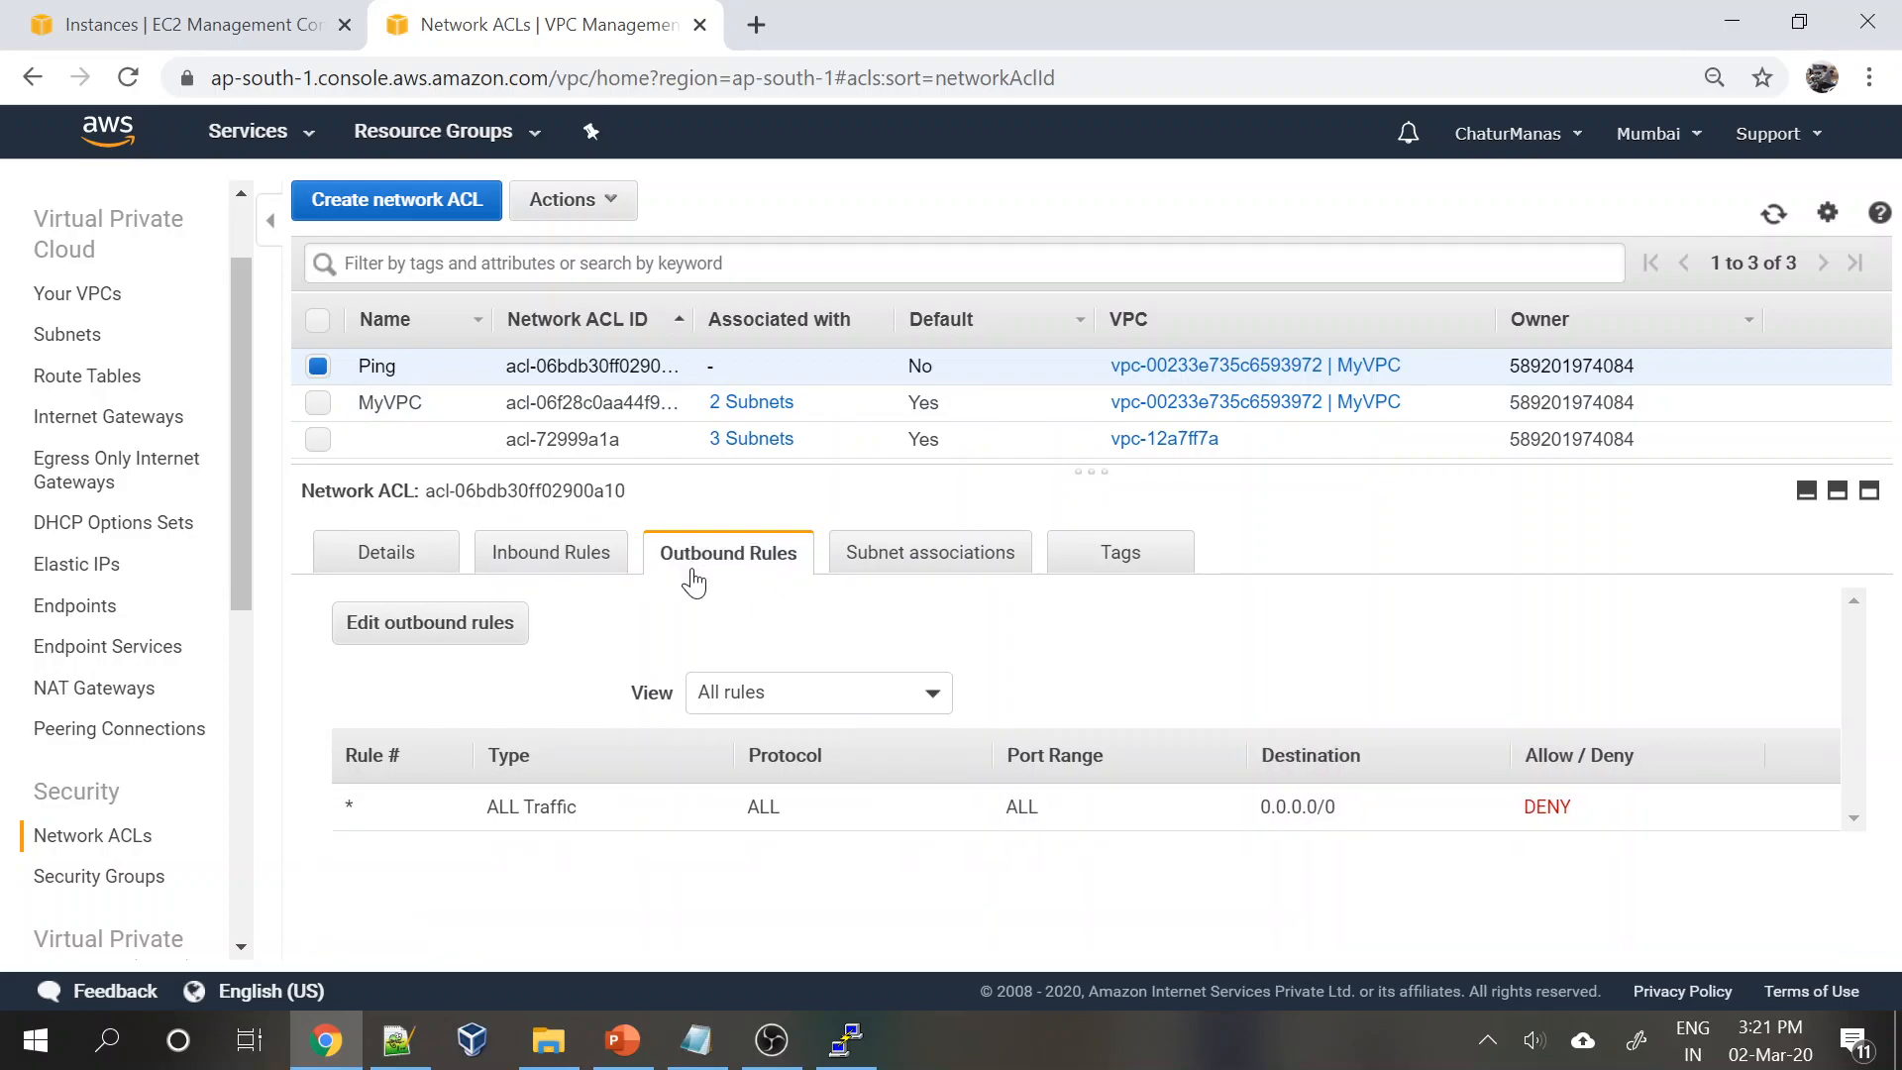
click(567, 565)
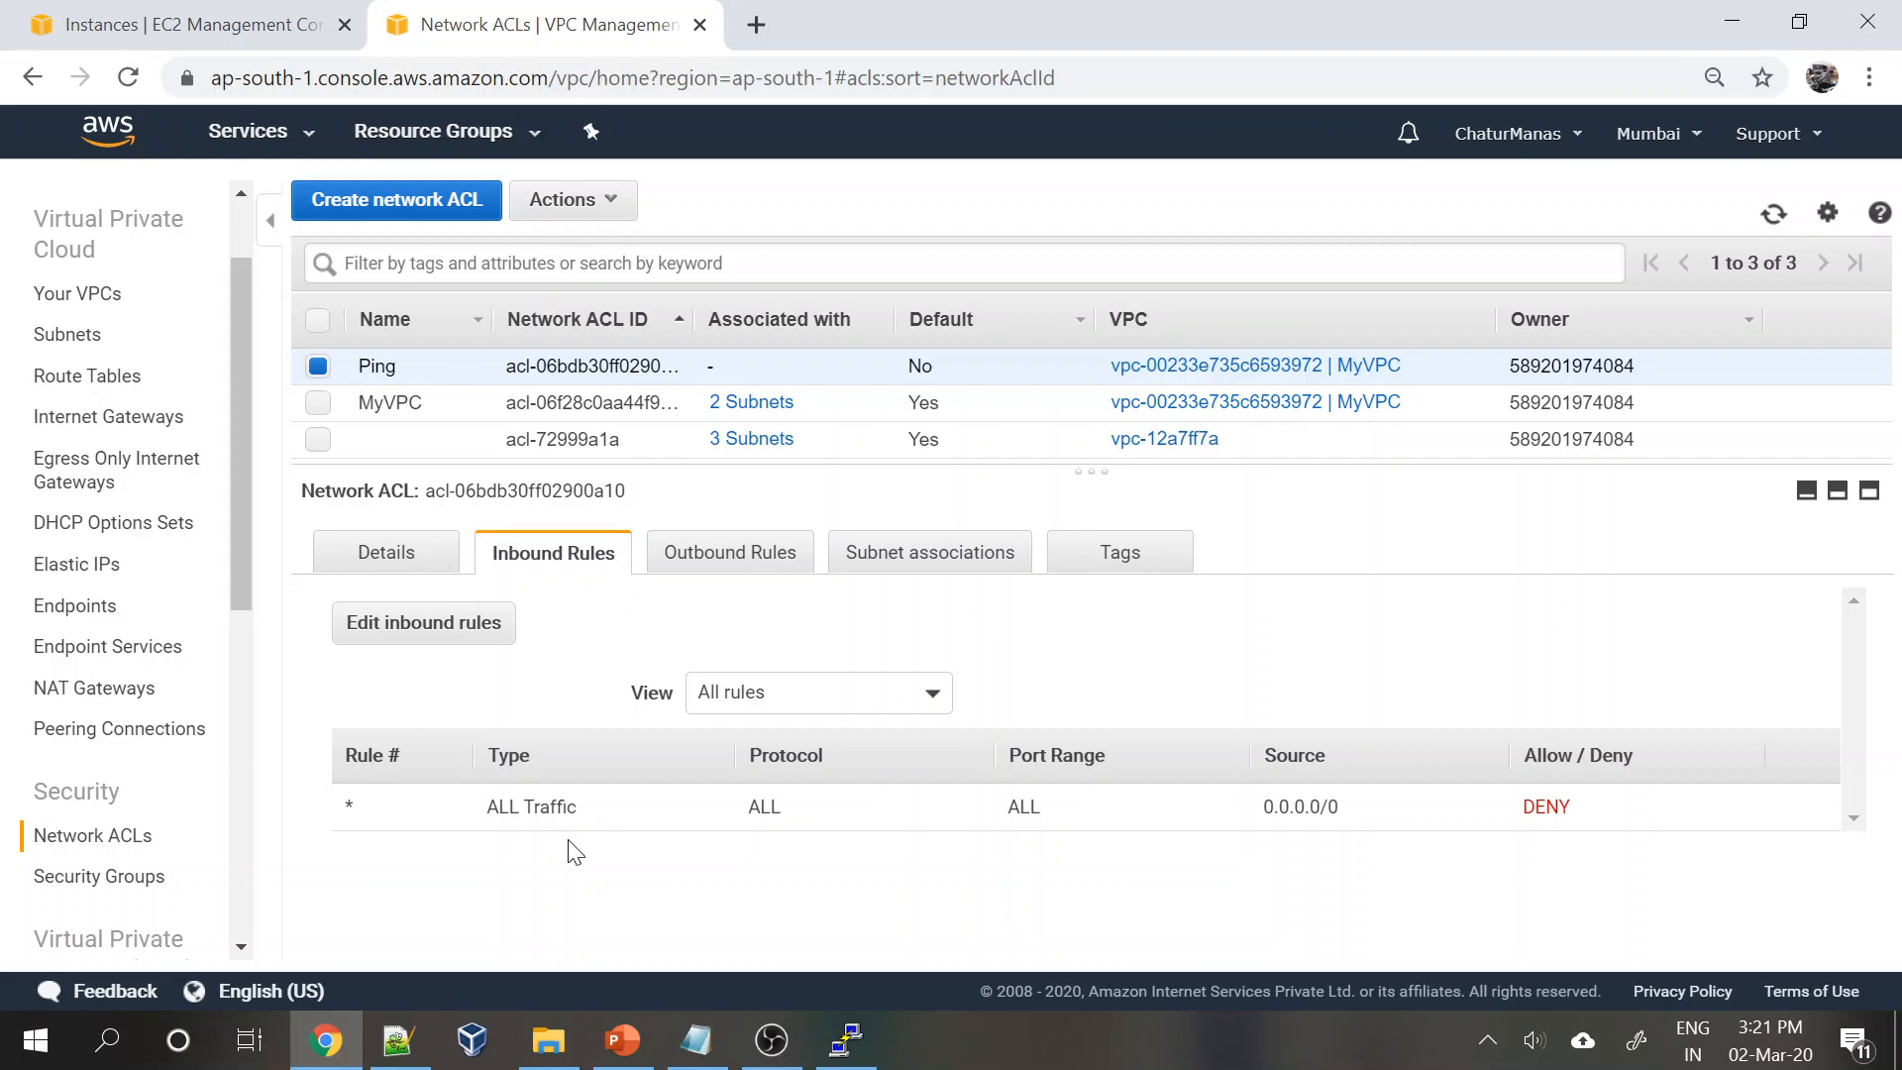
click(699, 557)
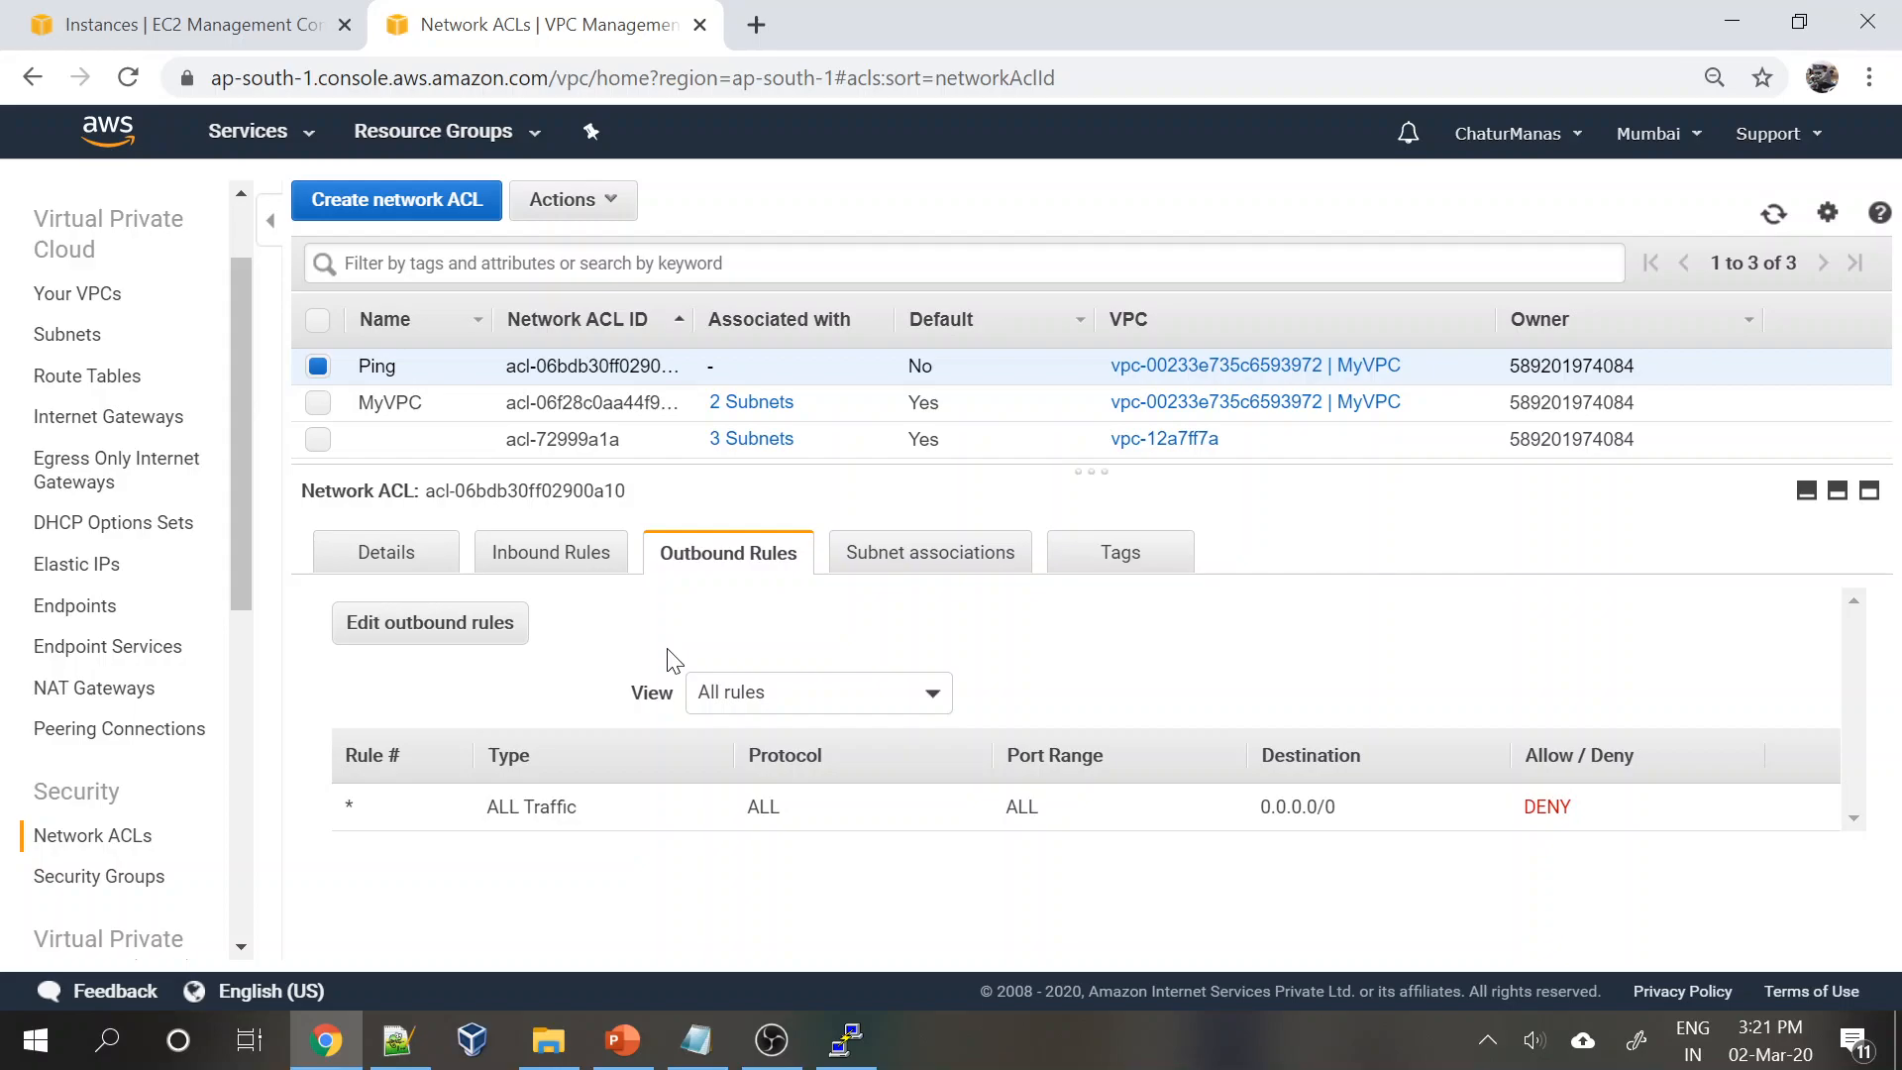
click(582, 553)
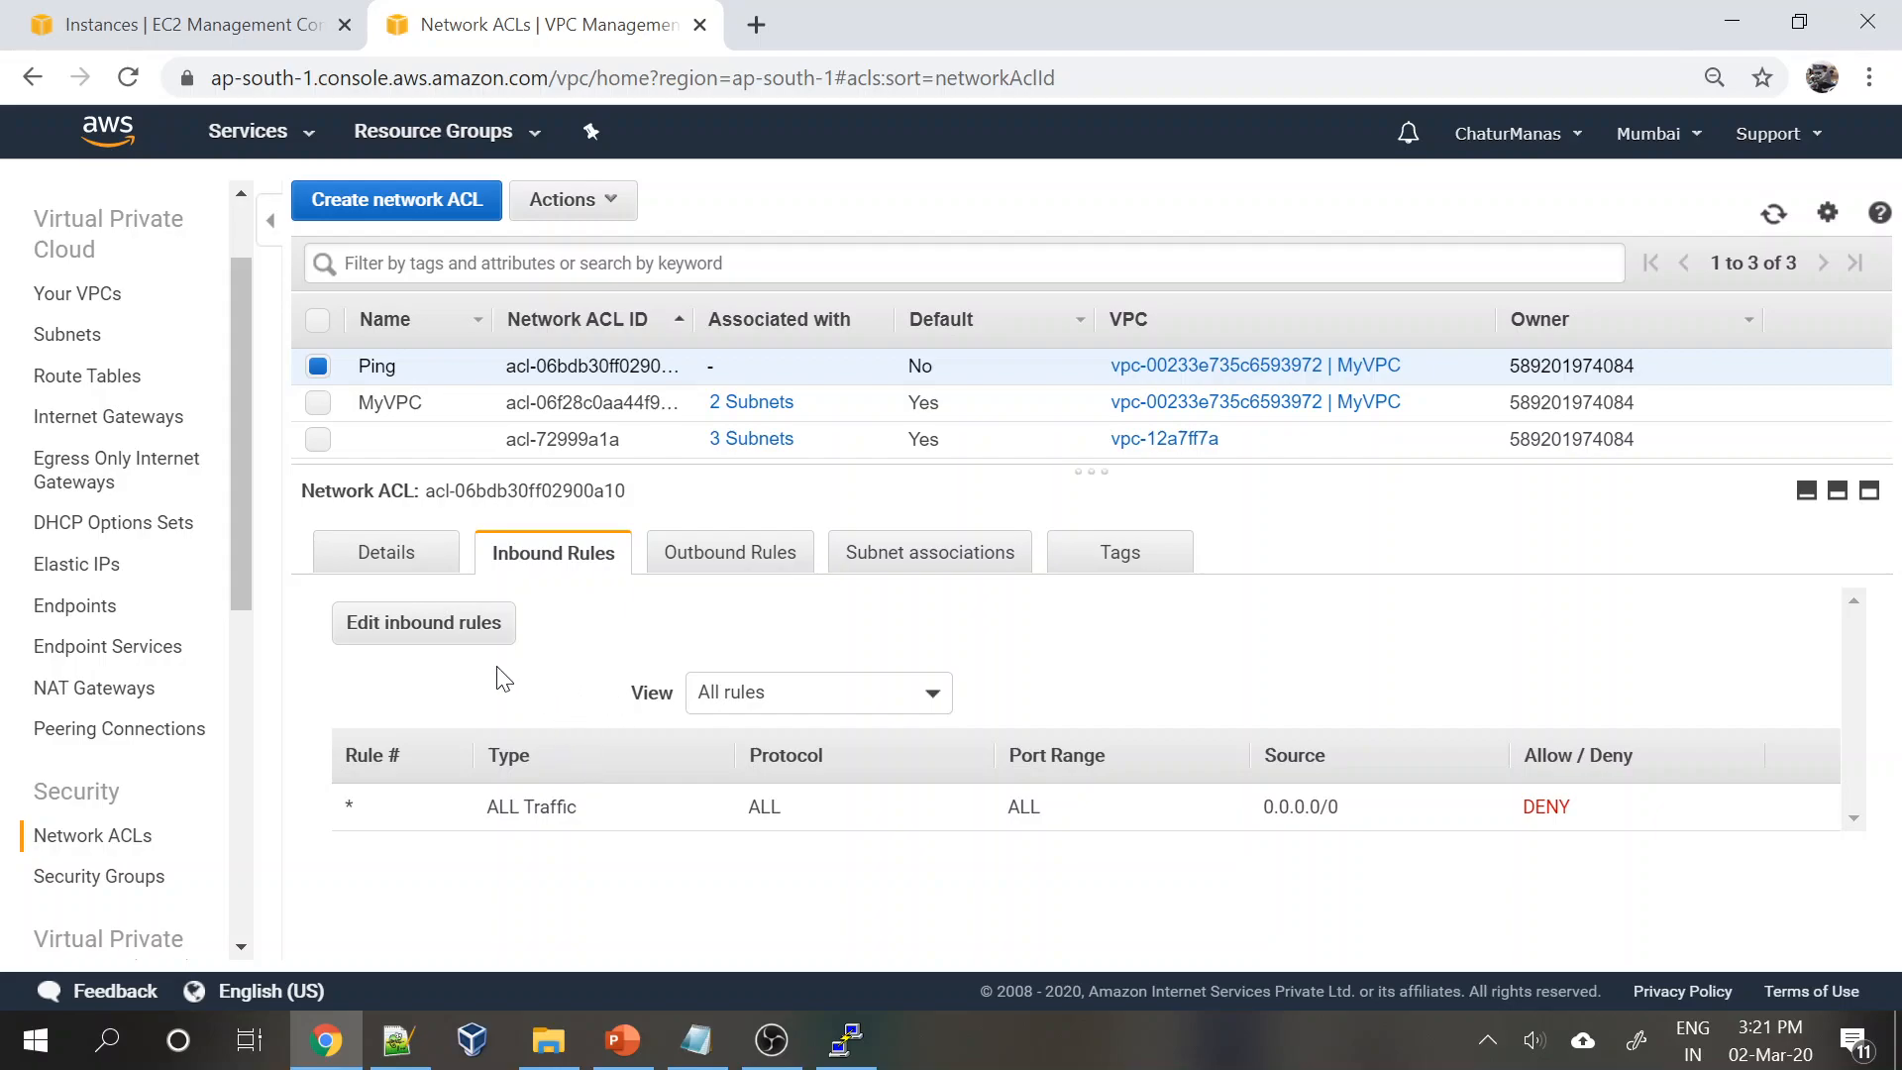
click(427, 638)
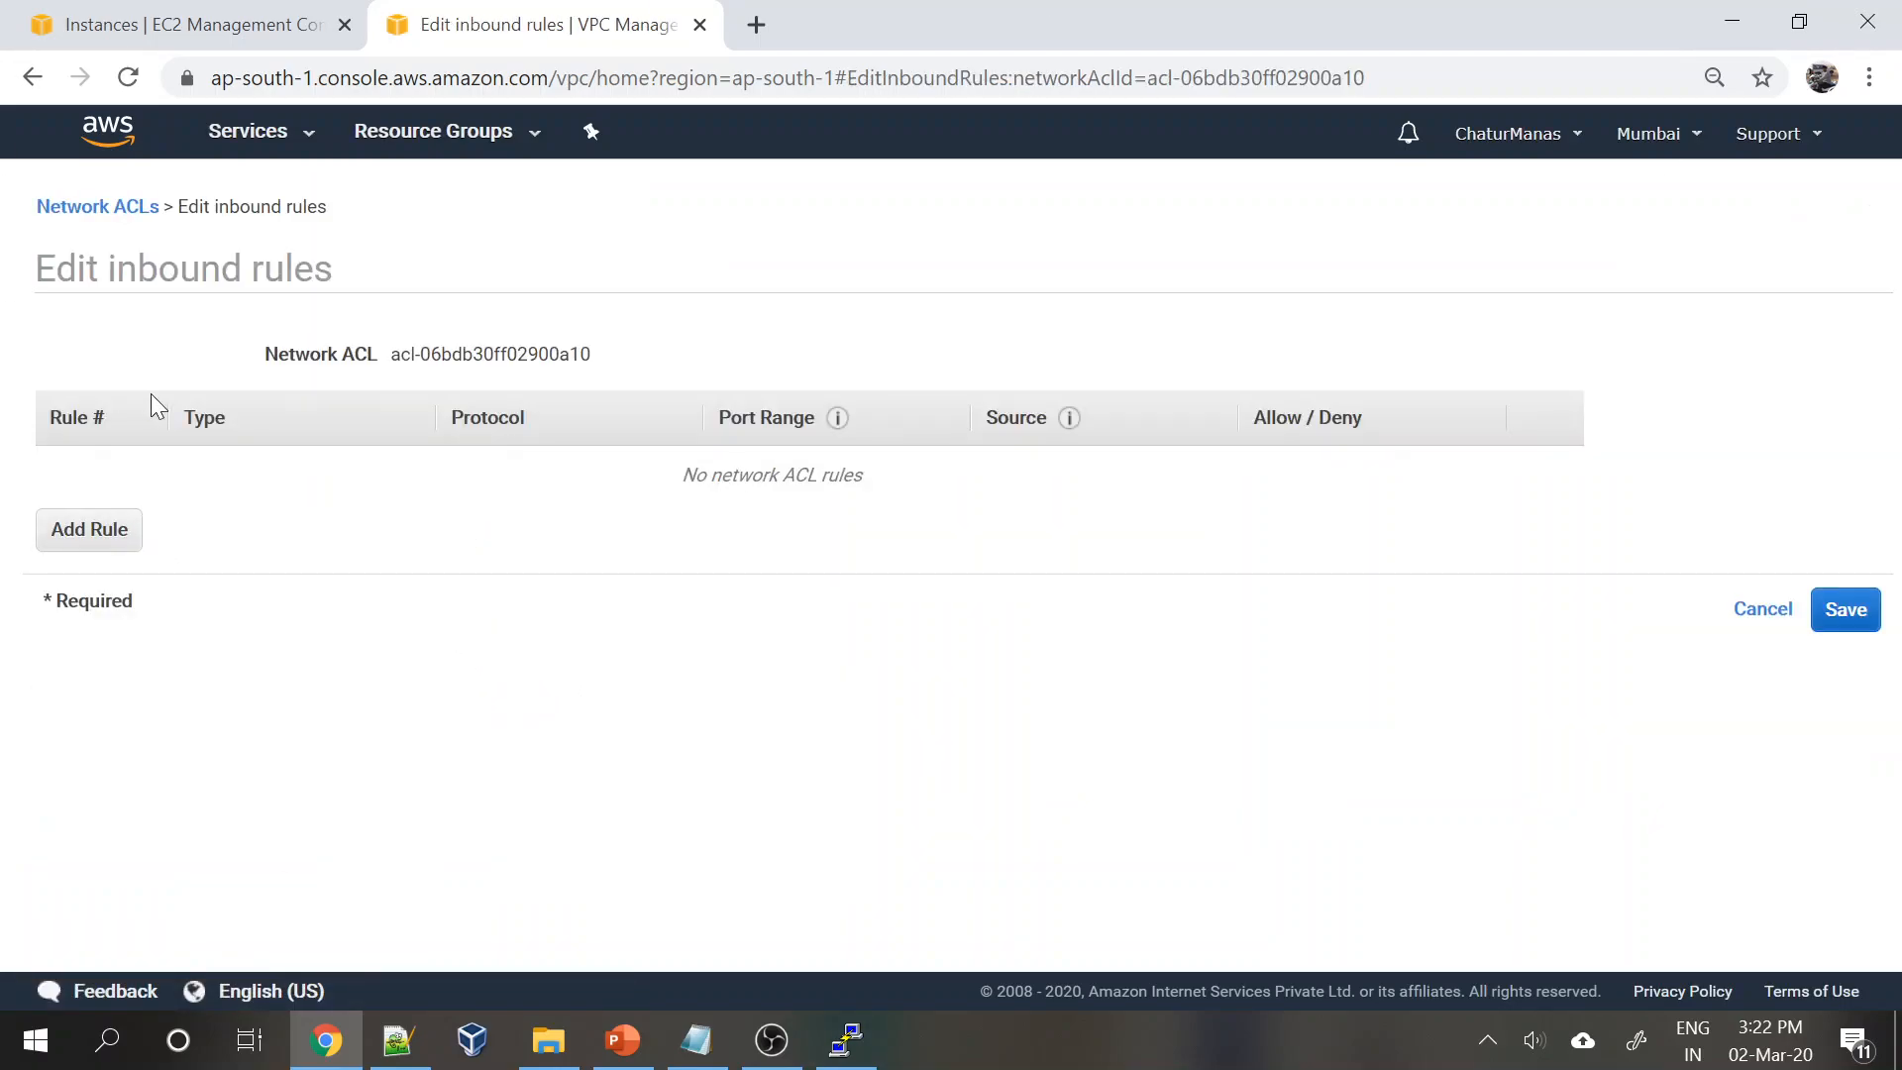
click(103, 535)
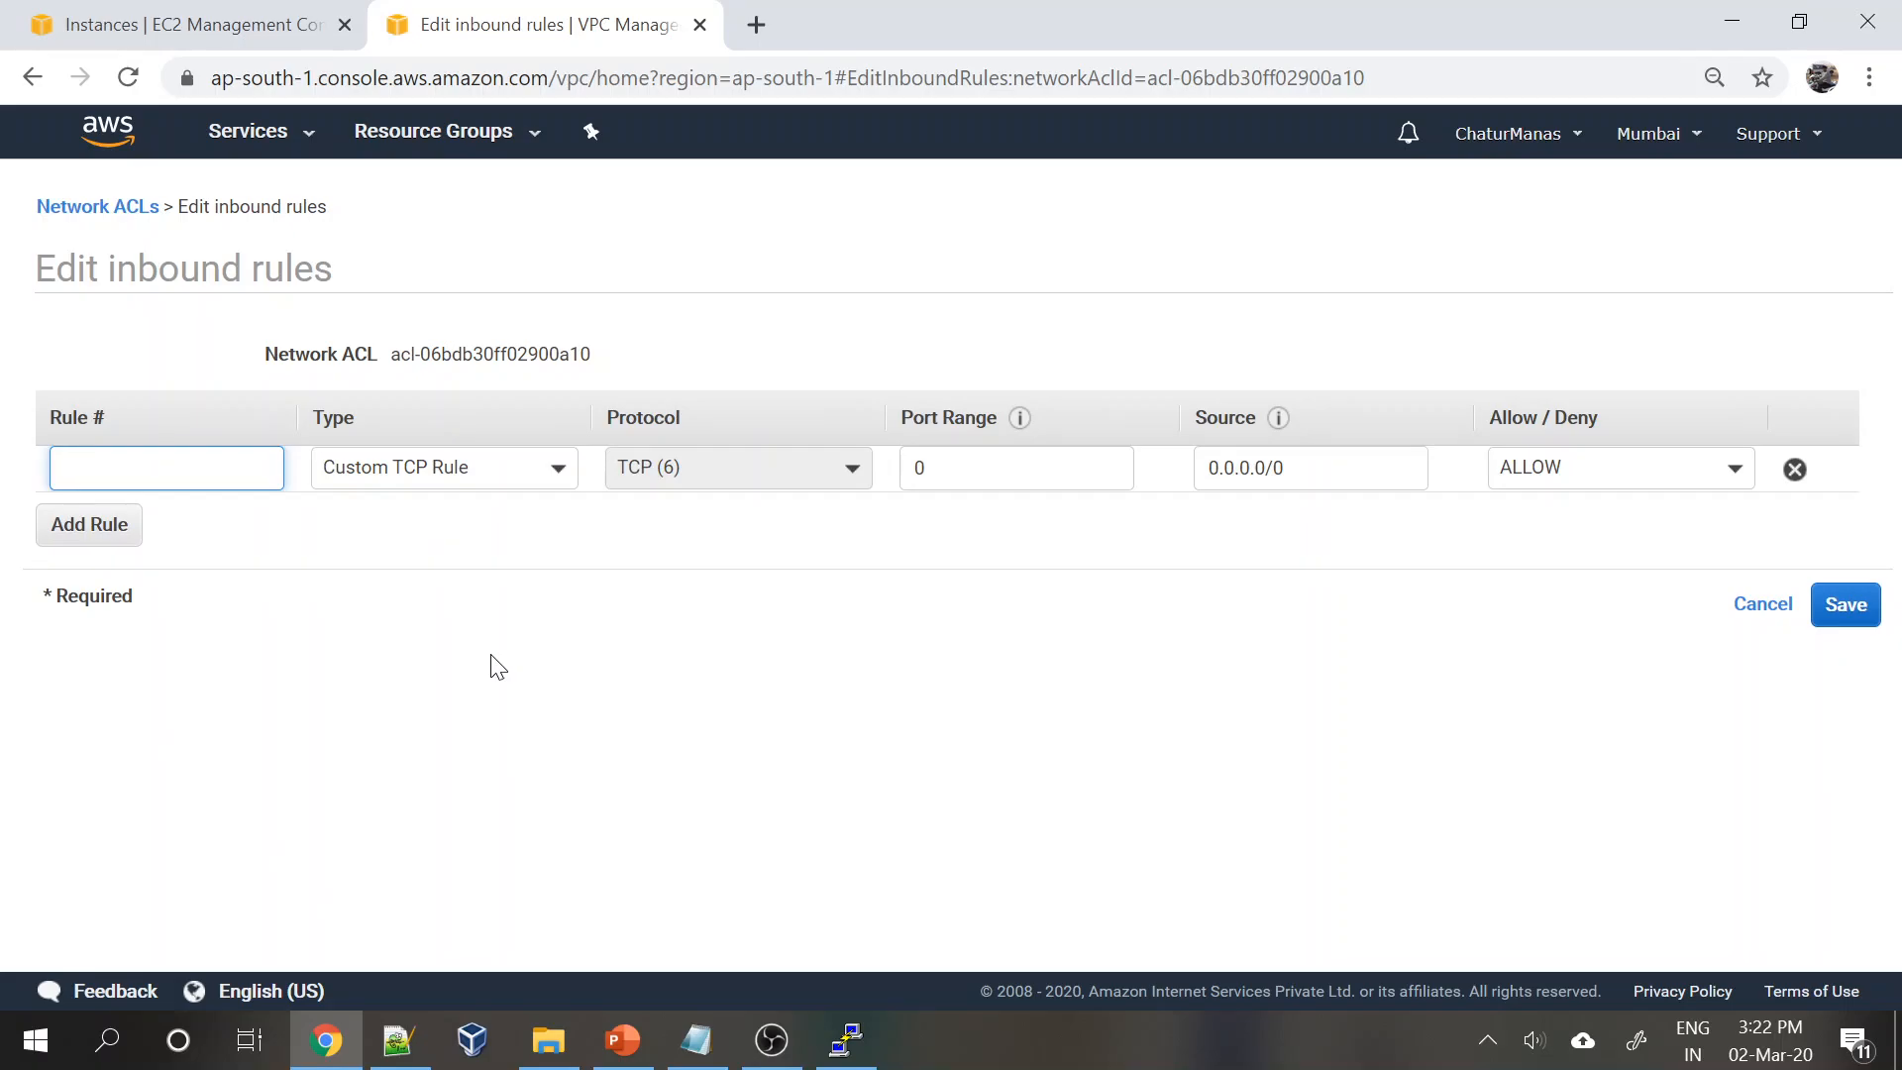
click(1776, 609)
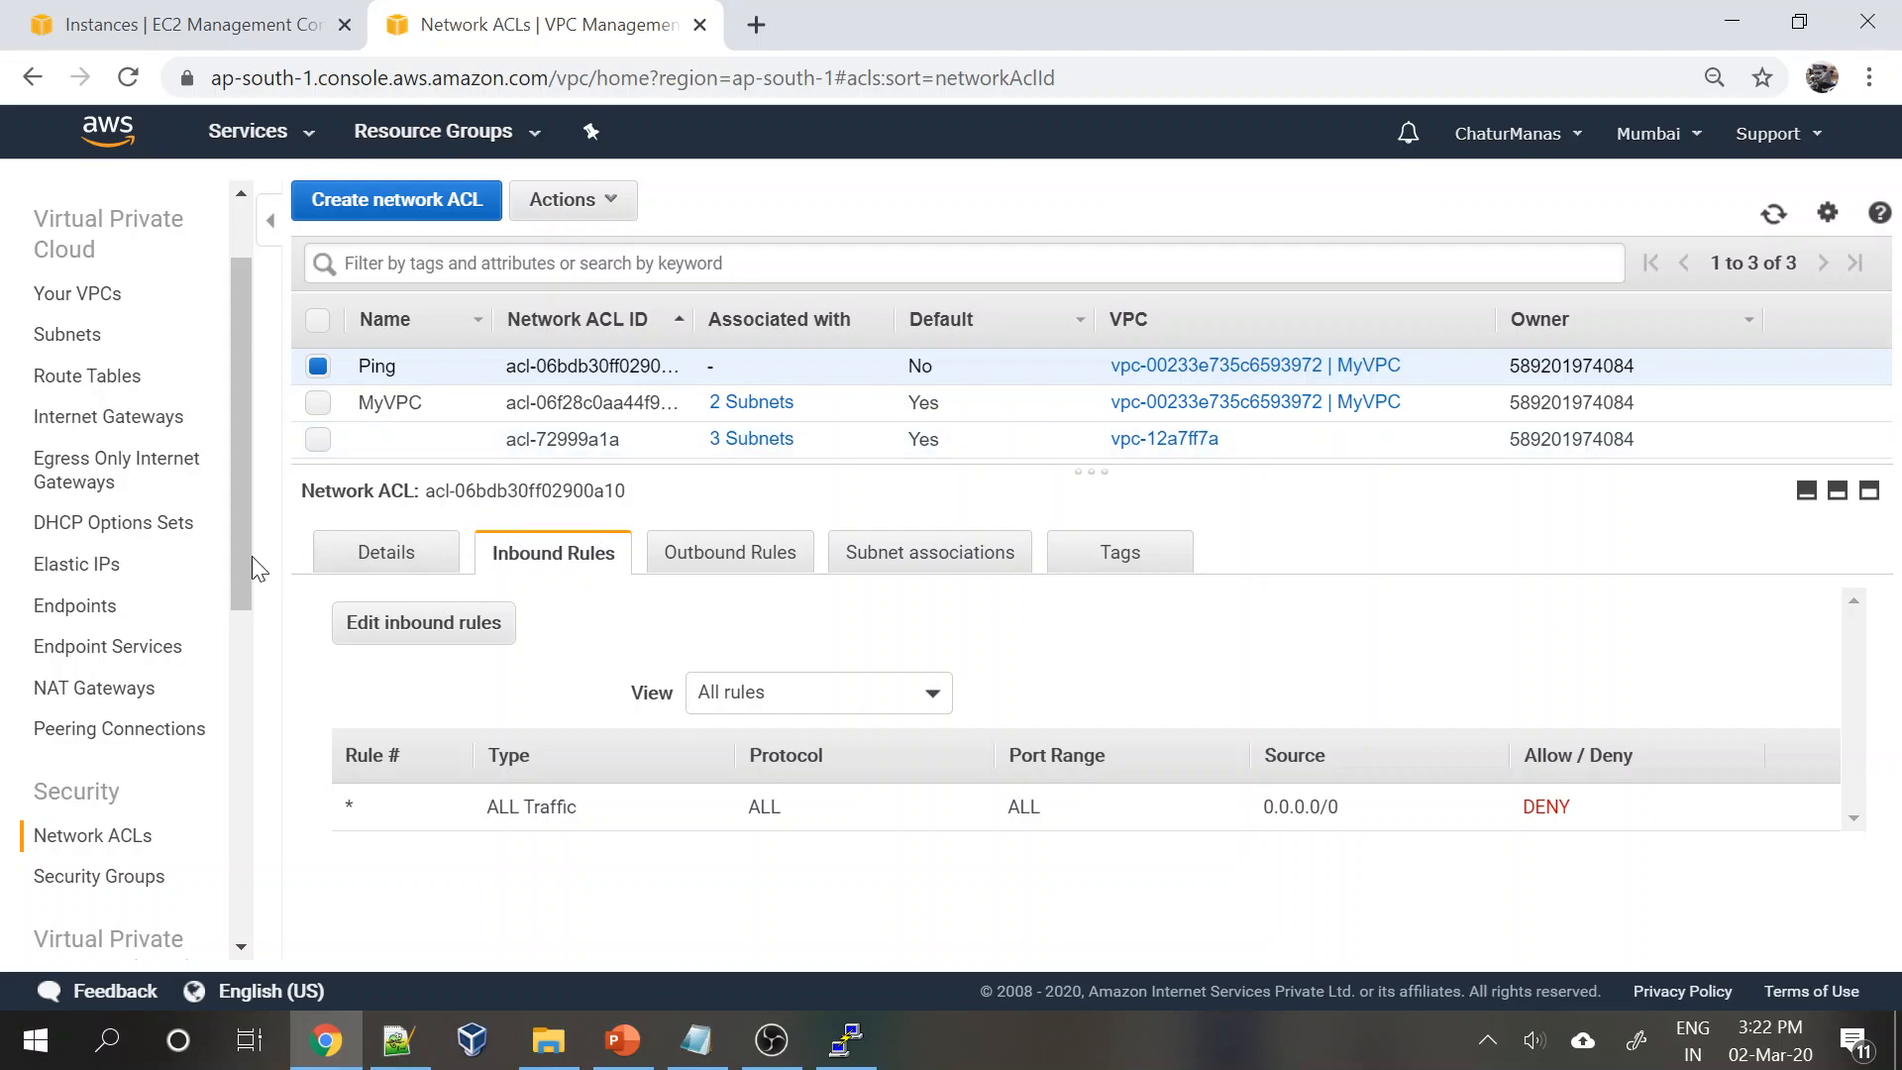
- Change the Private subnet's network ACL association from MyVPC to the Ping network ACL and save it
drag(235, 537, 246, 505)
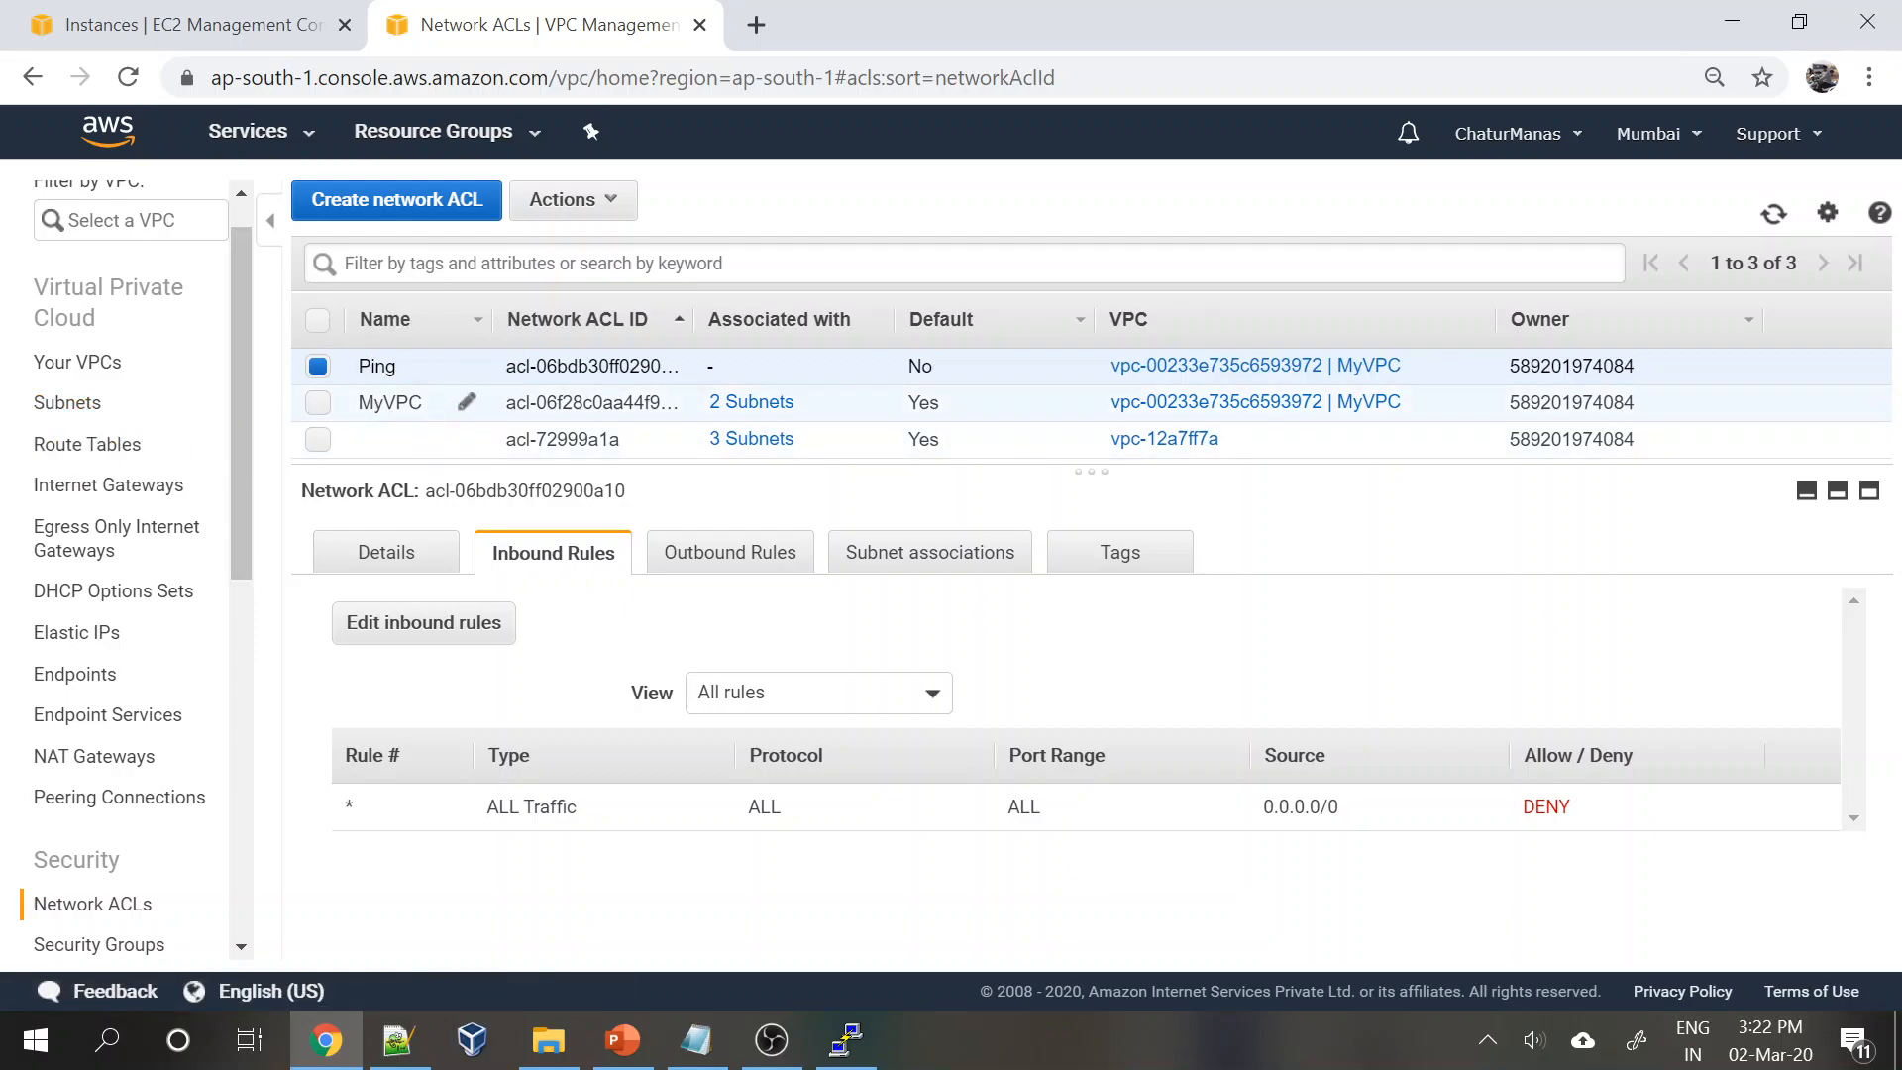
click(416, 402)
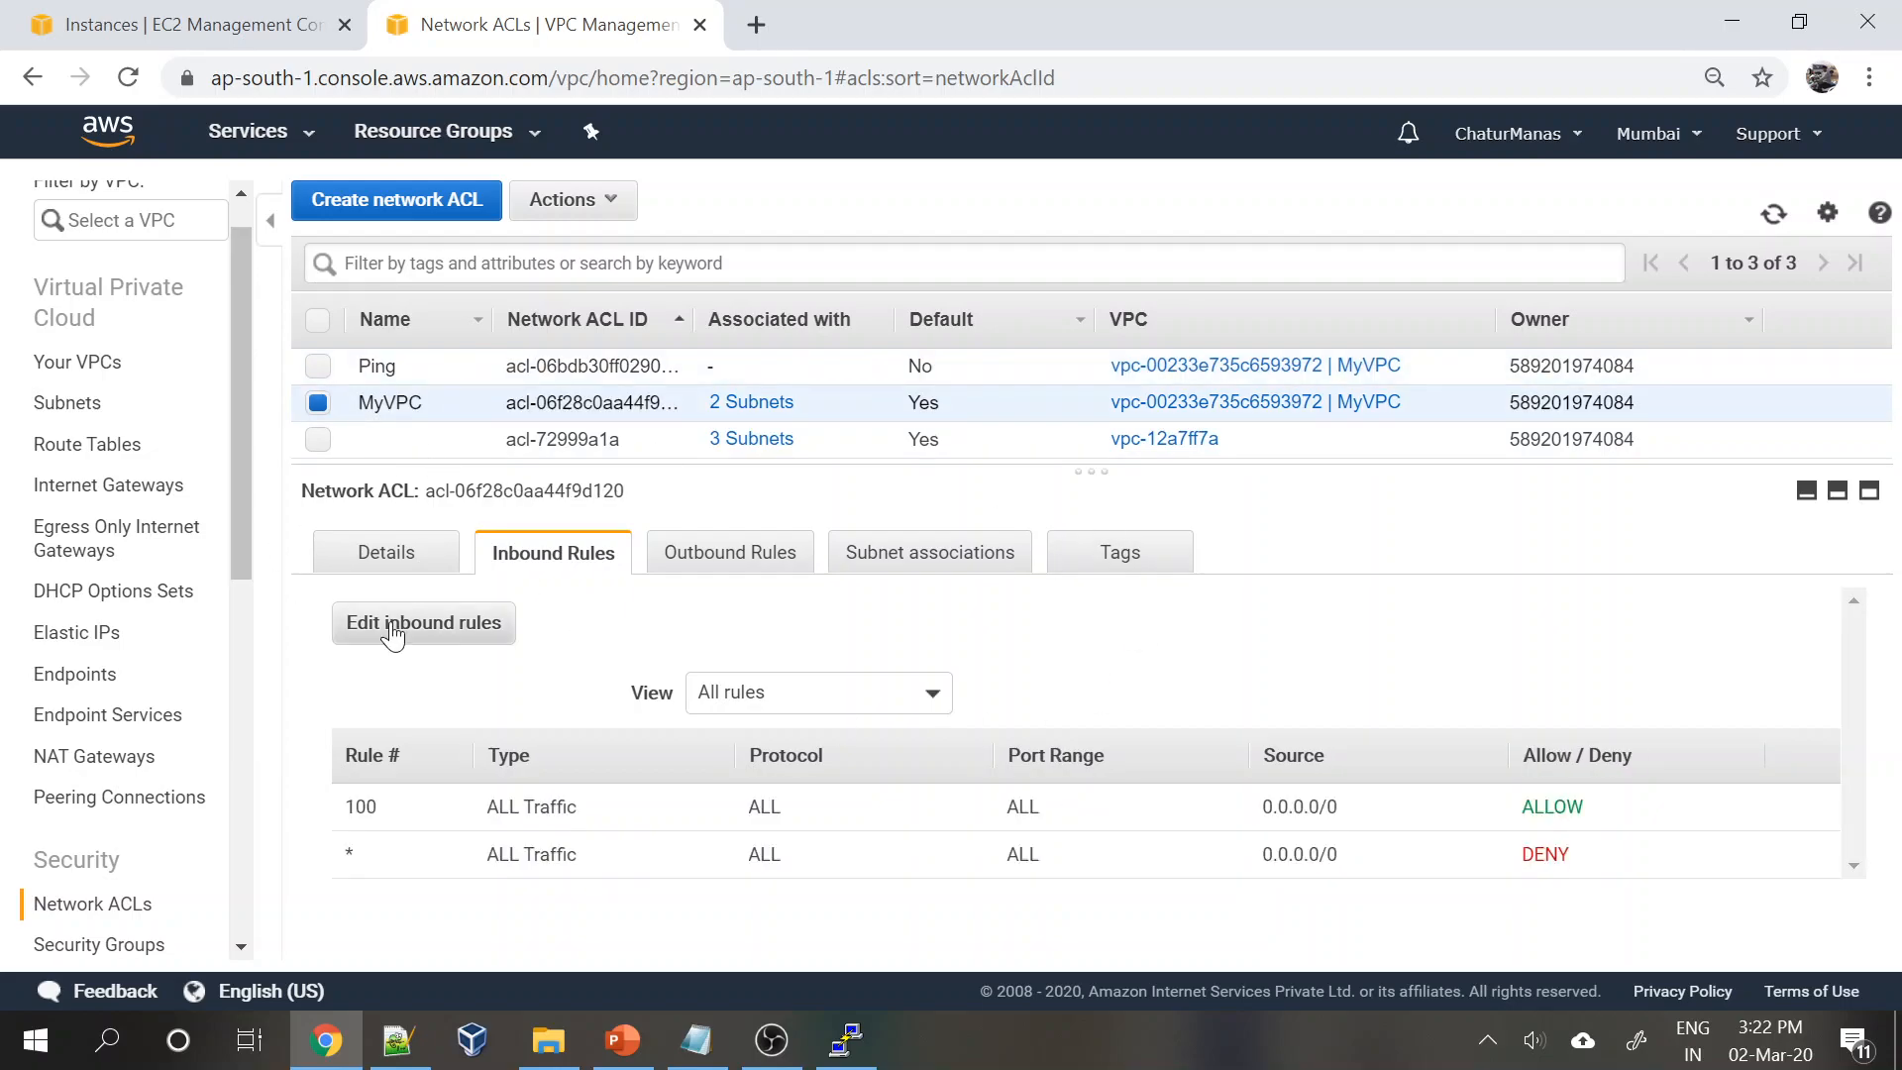
click(78, 421)
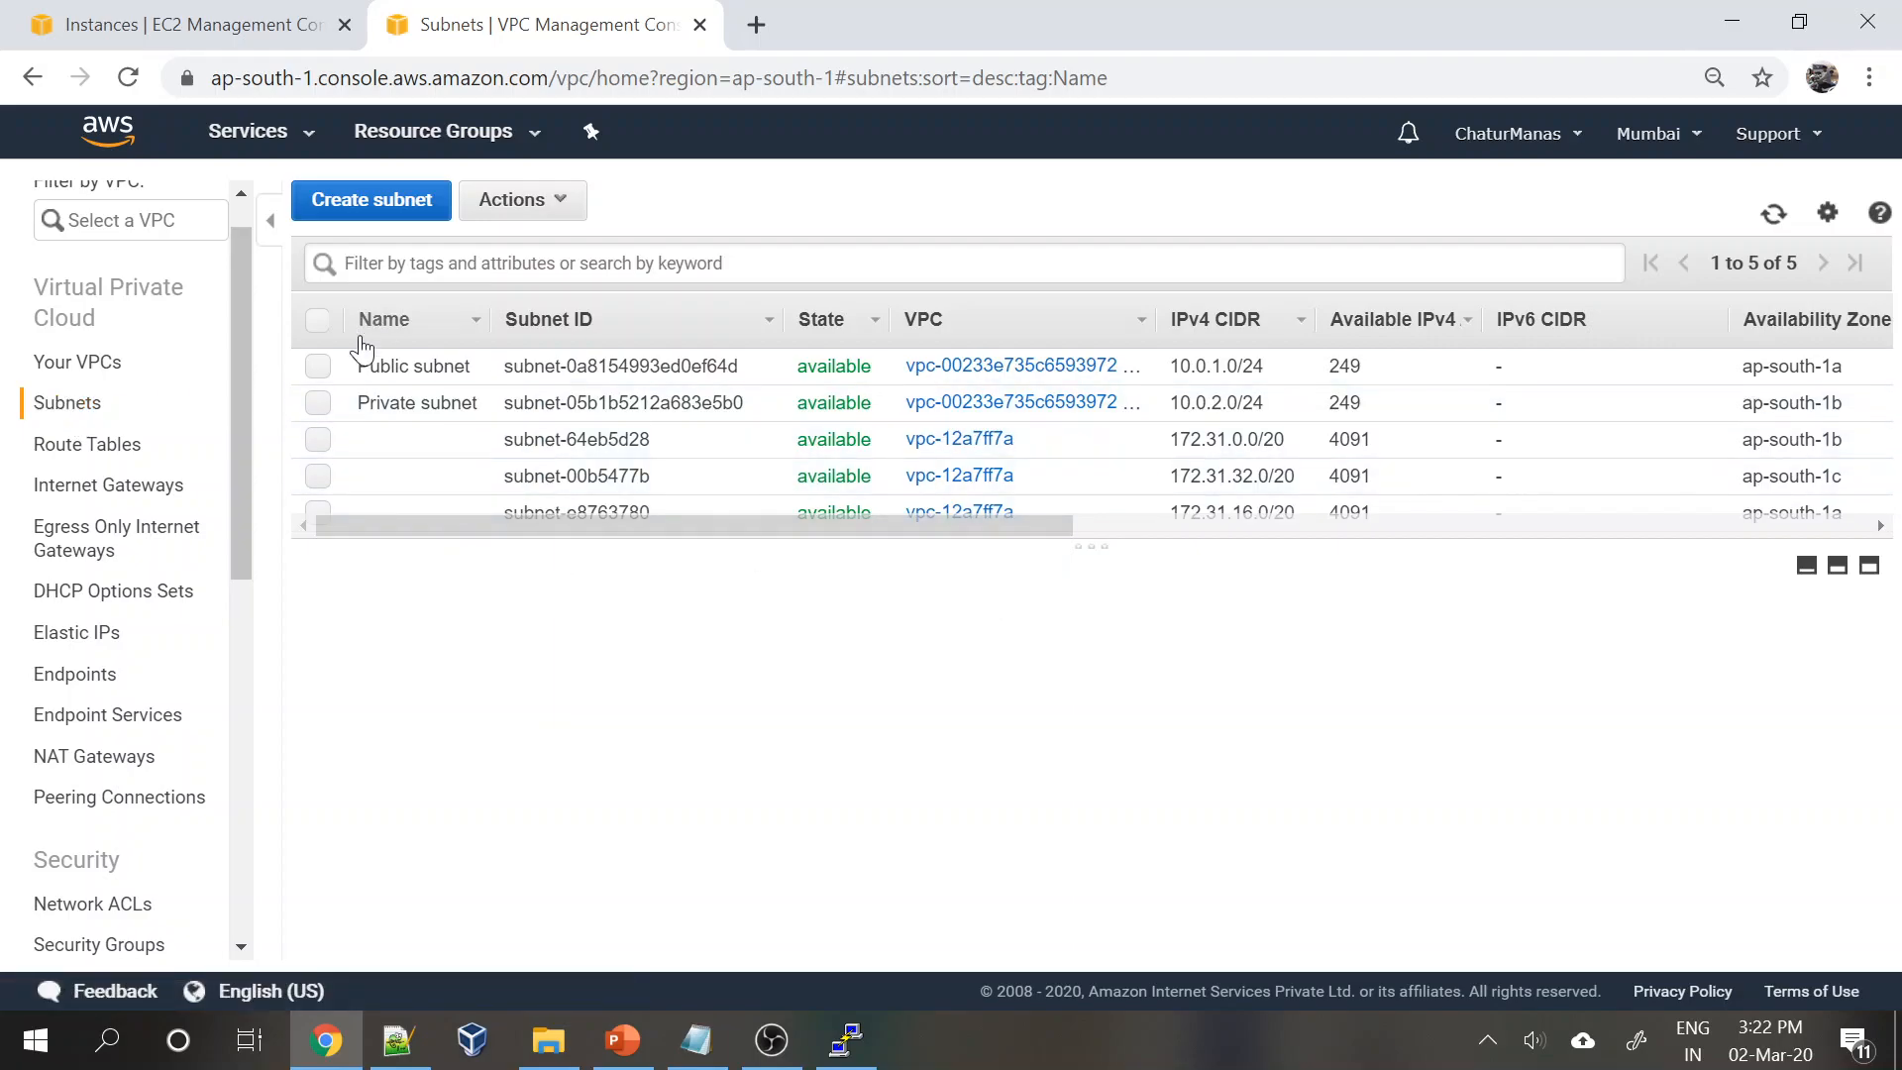
click(466, 401)
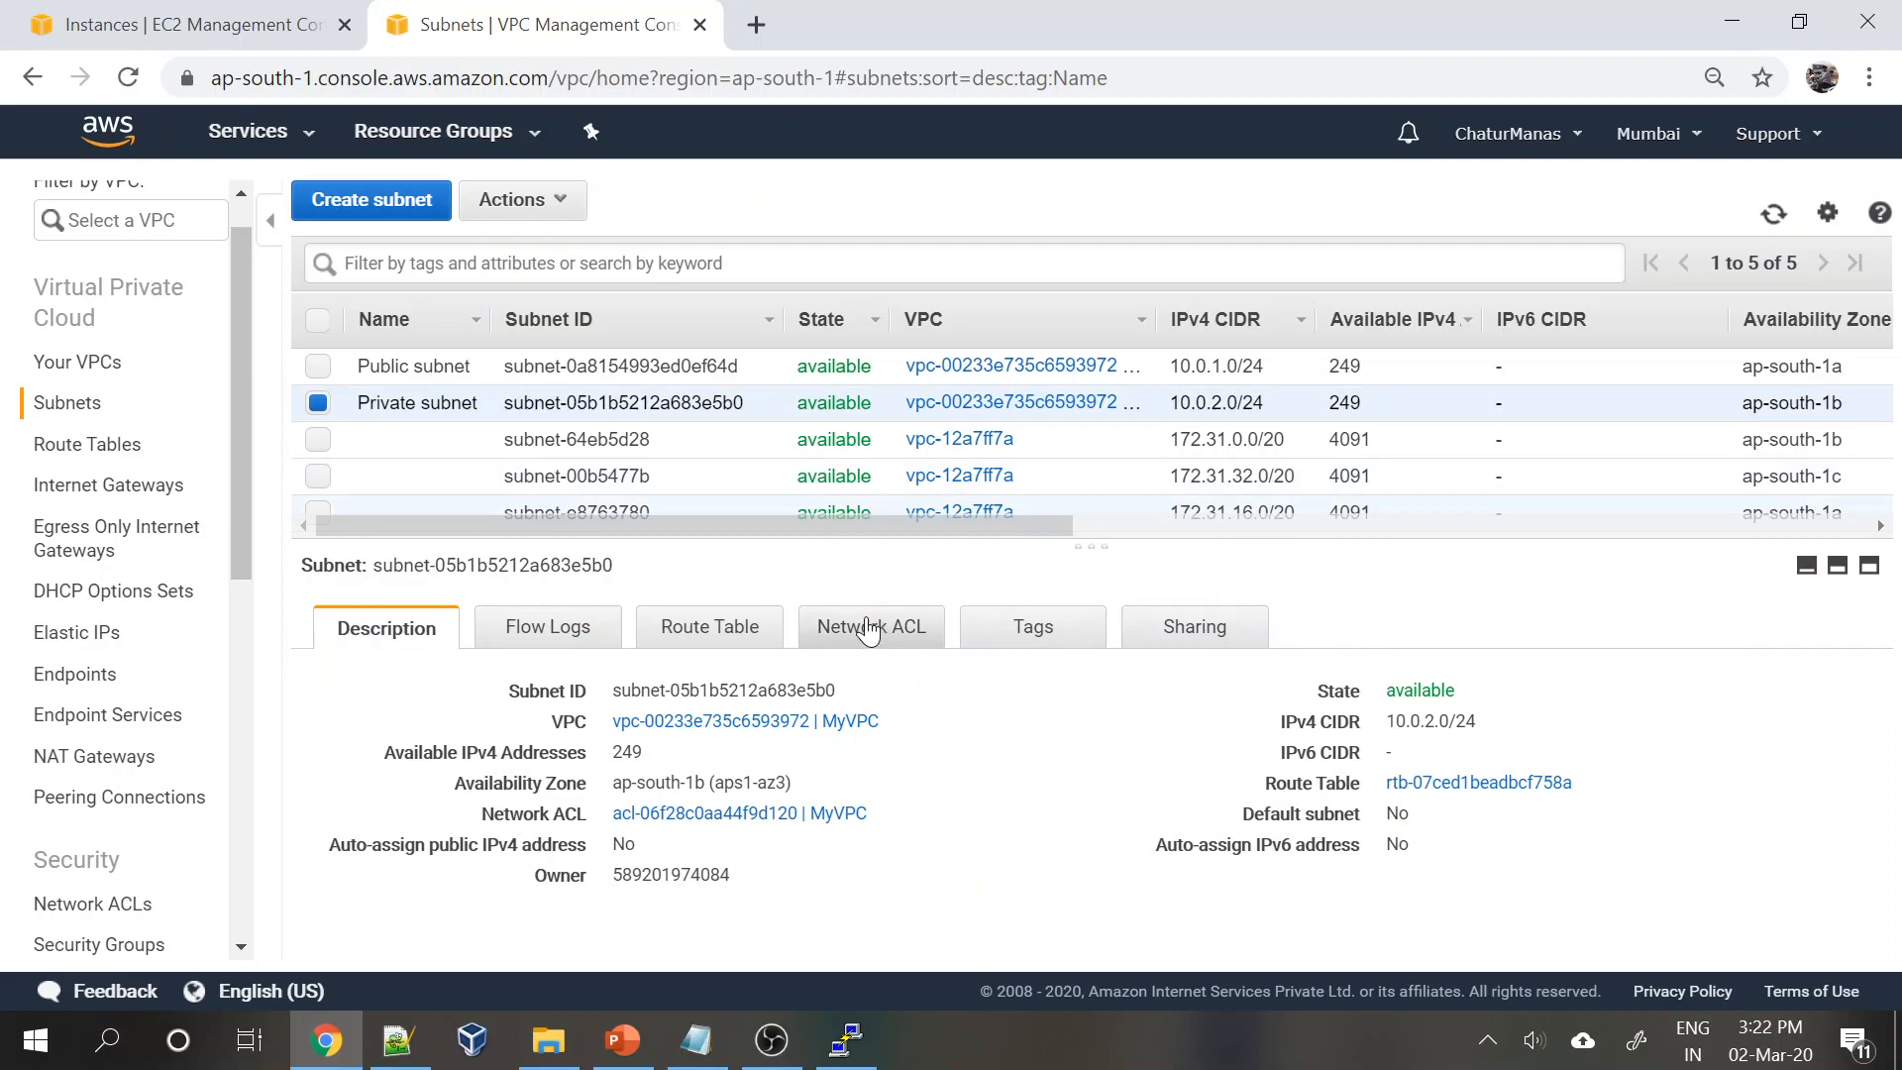
click(860, 634)
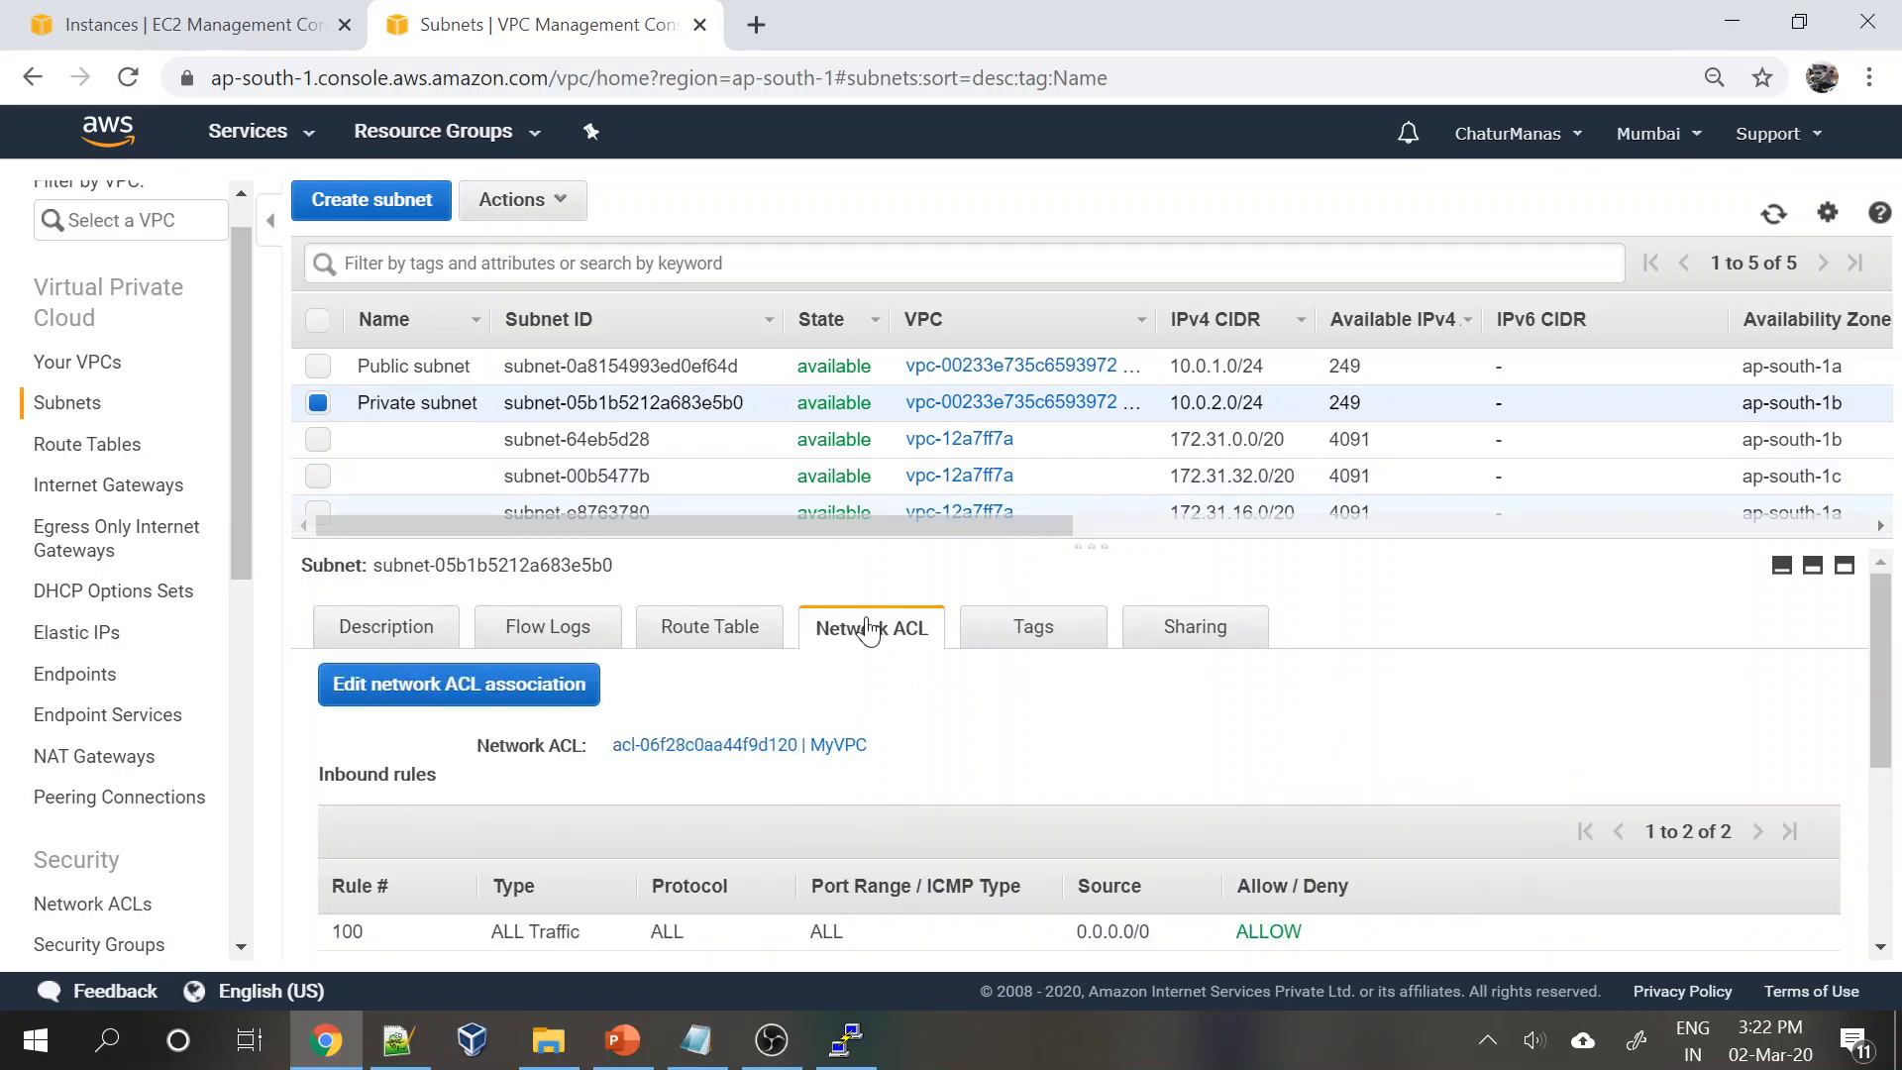
click(493, 693)
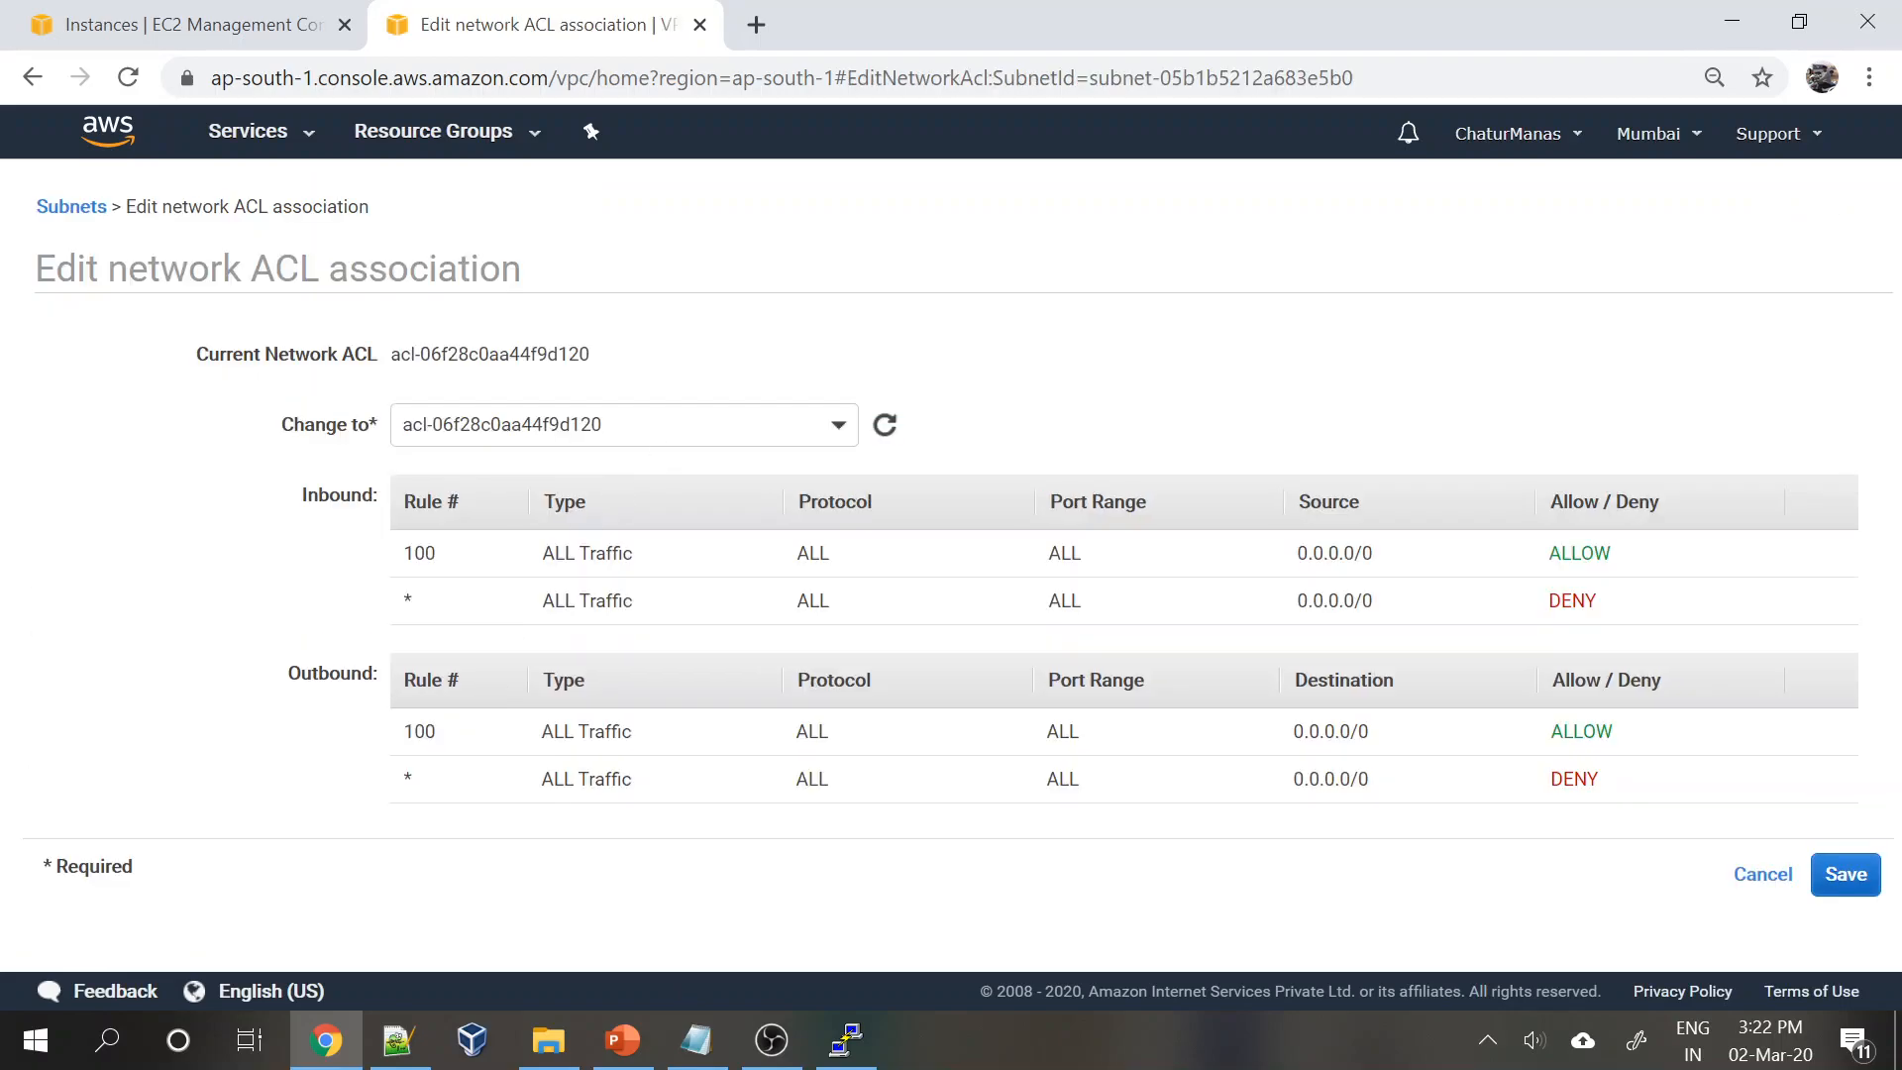
click(840, 427)
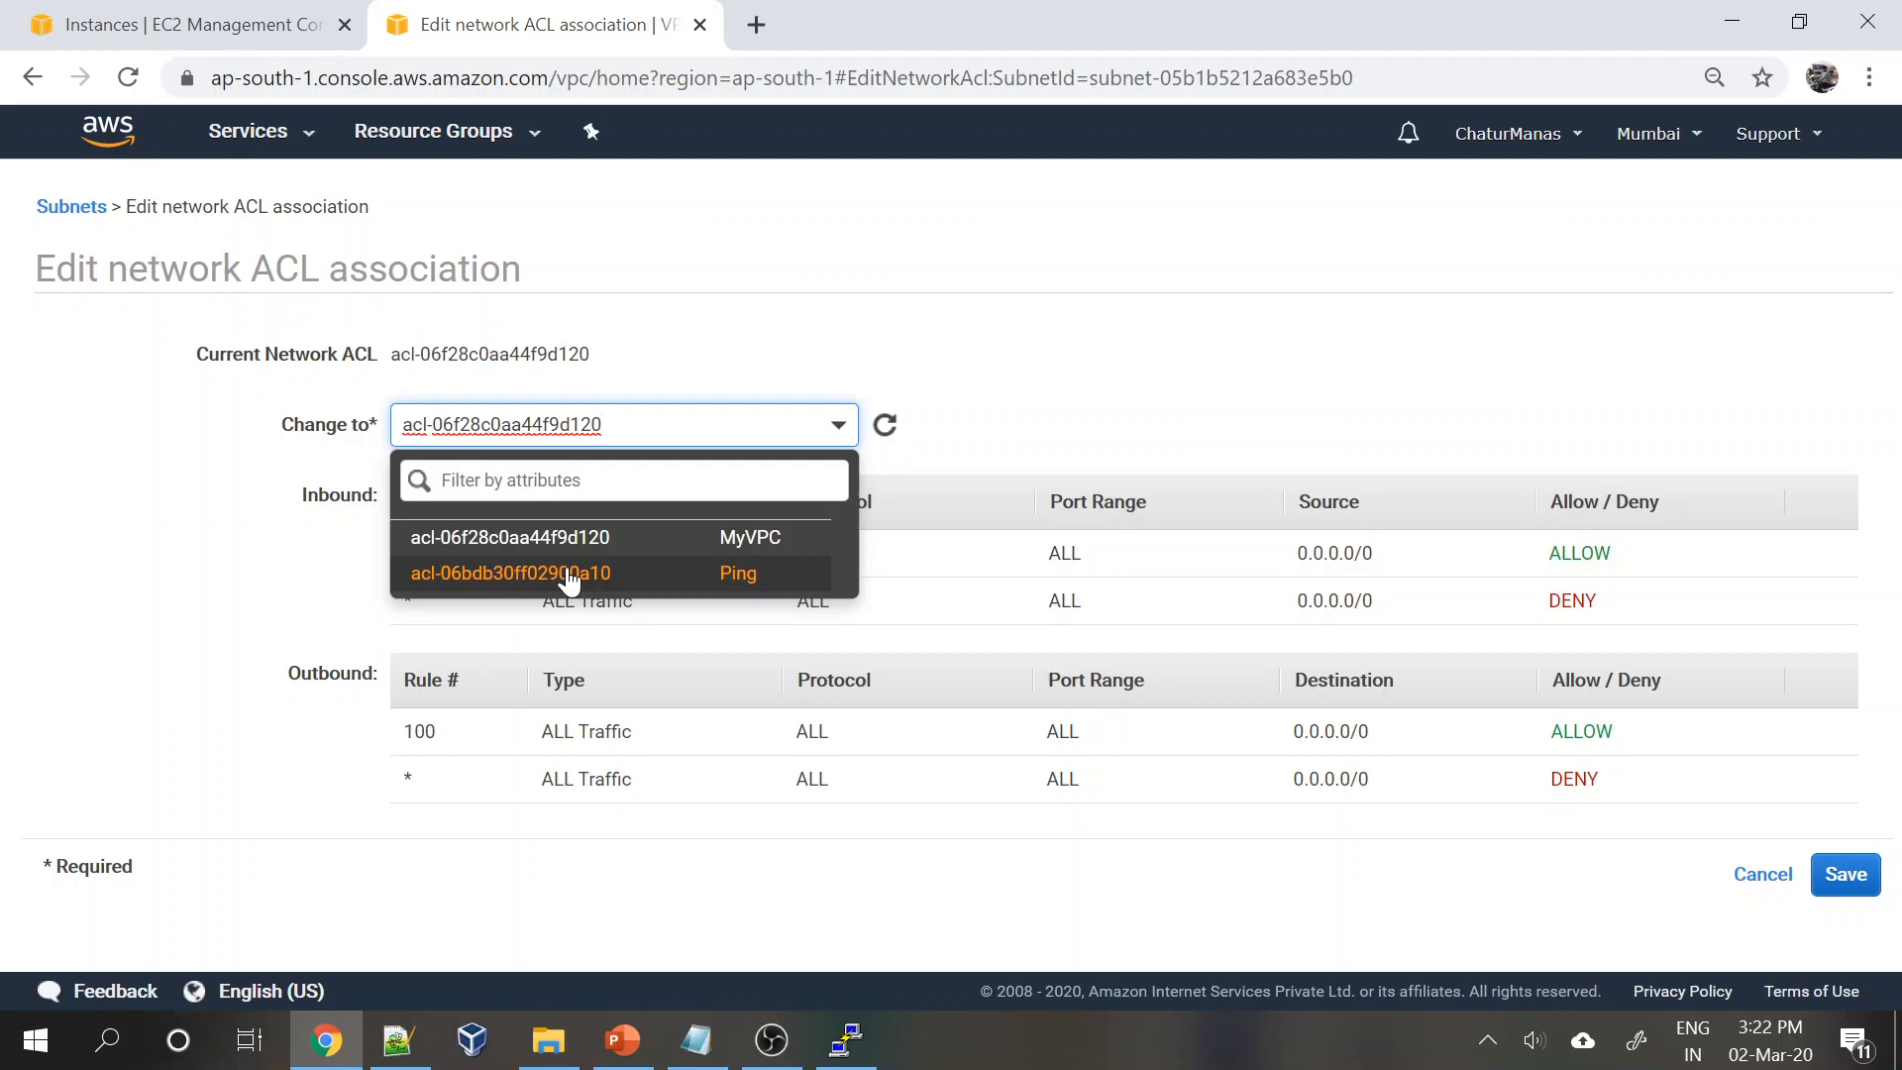
click(570, 574)
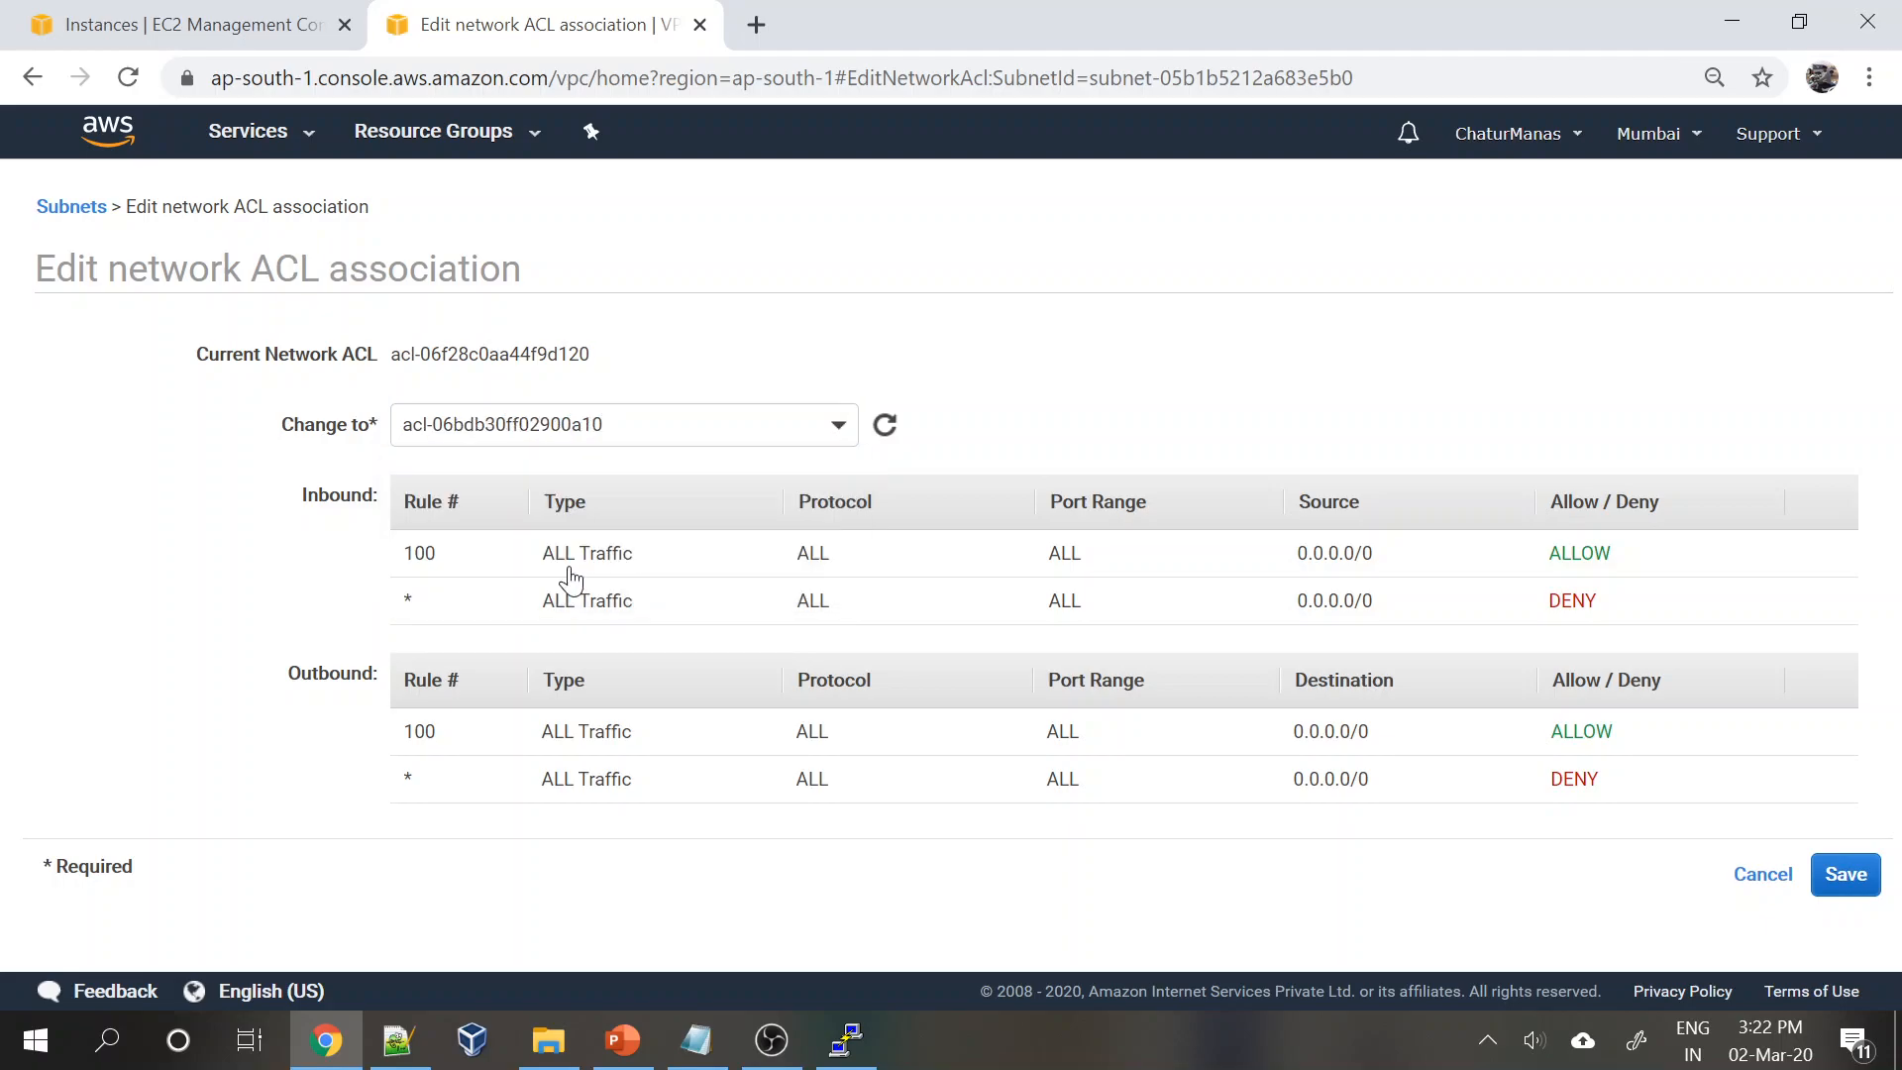
click(1846, 779)
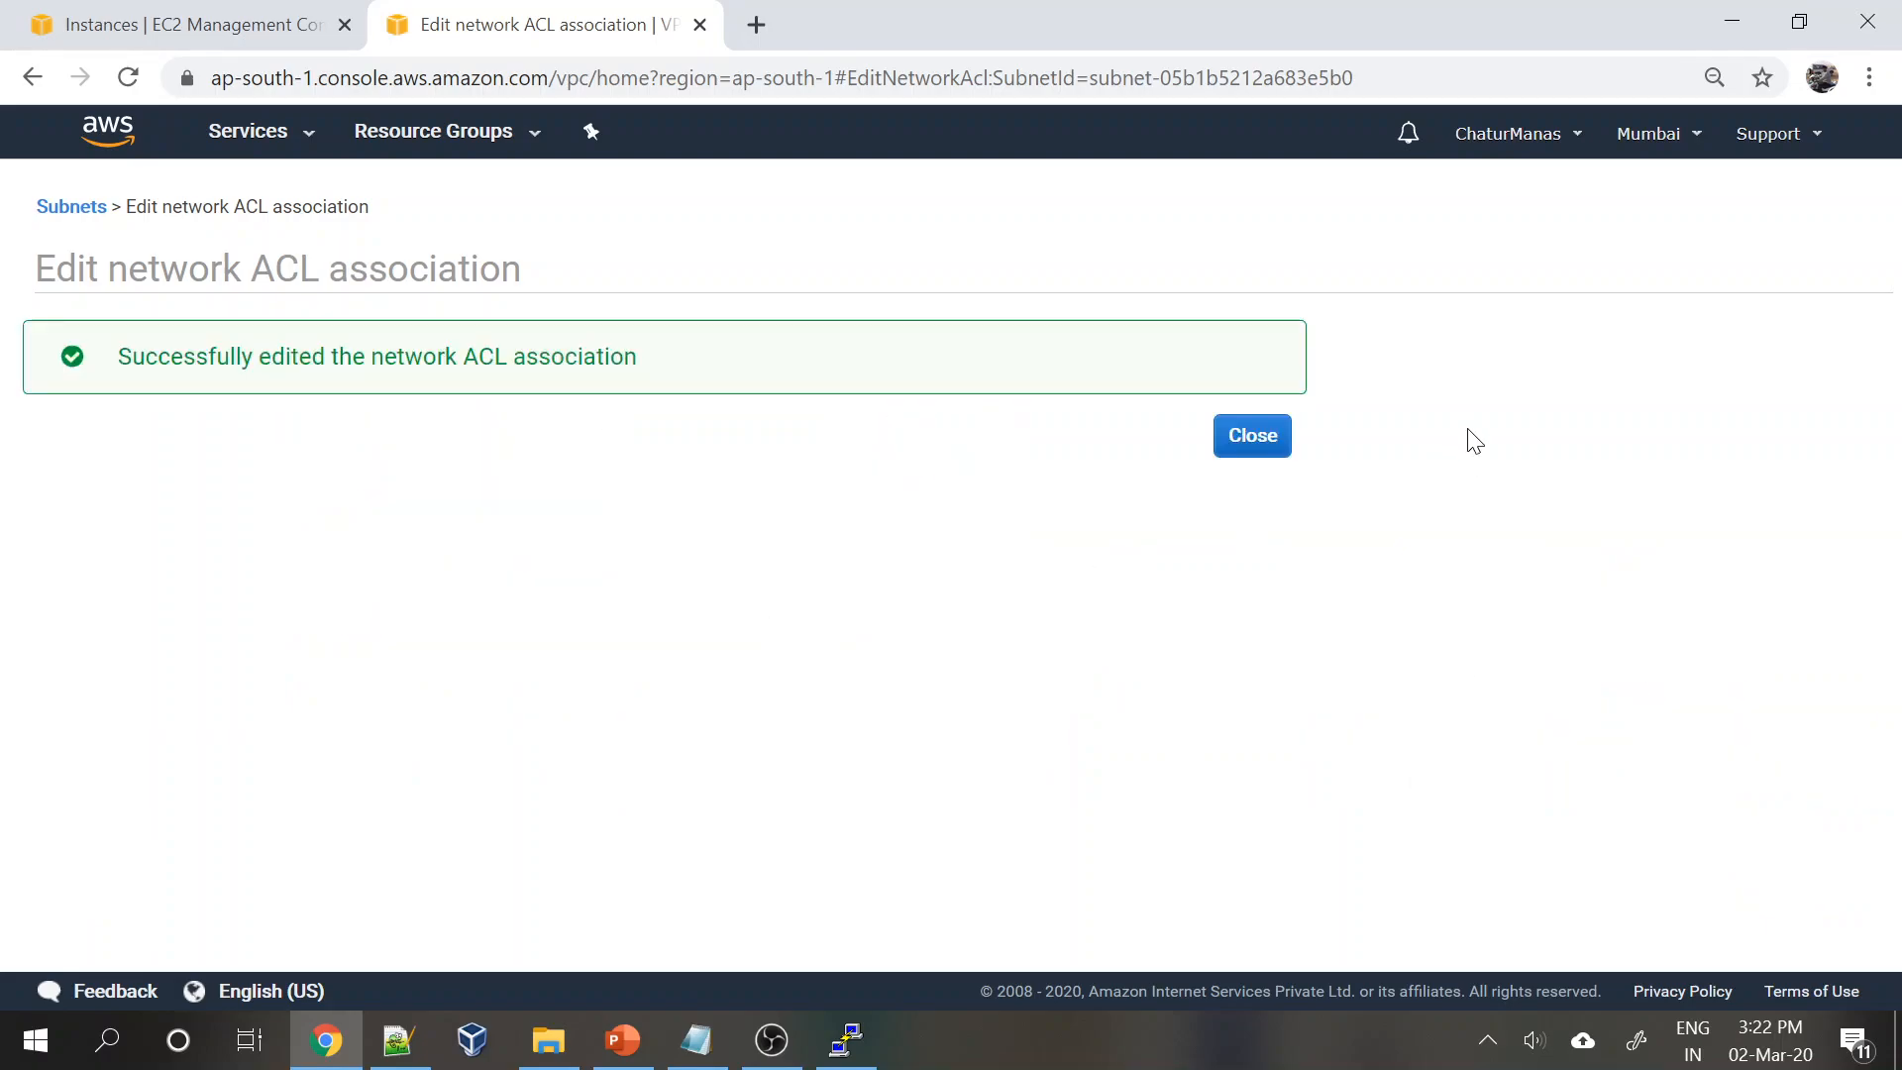
click(1256, 436)
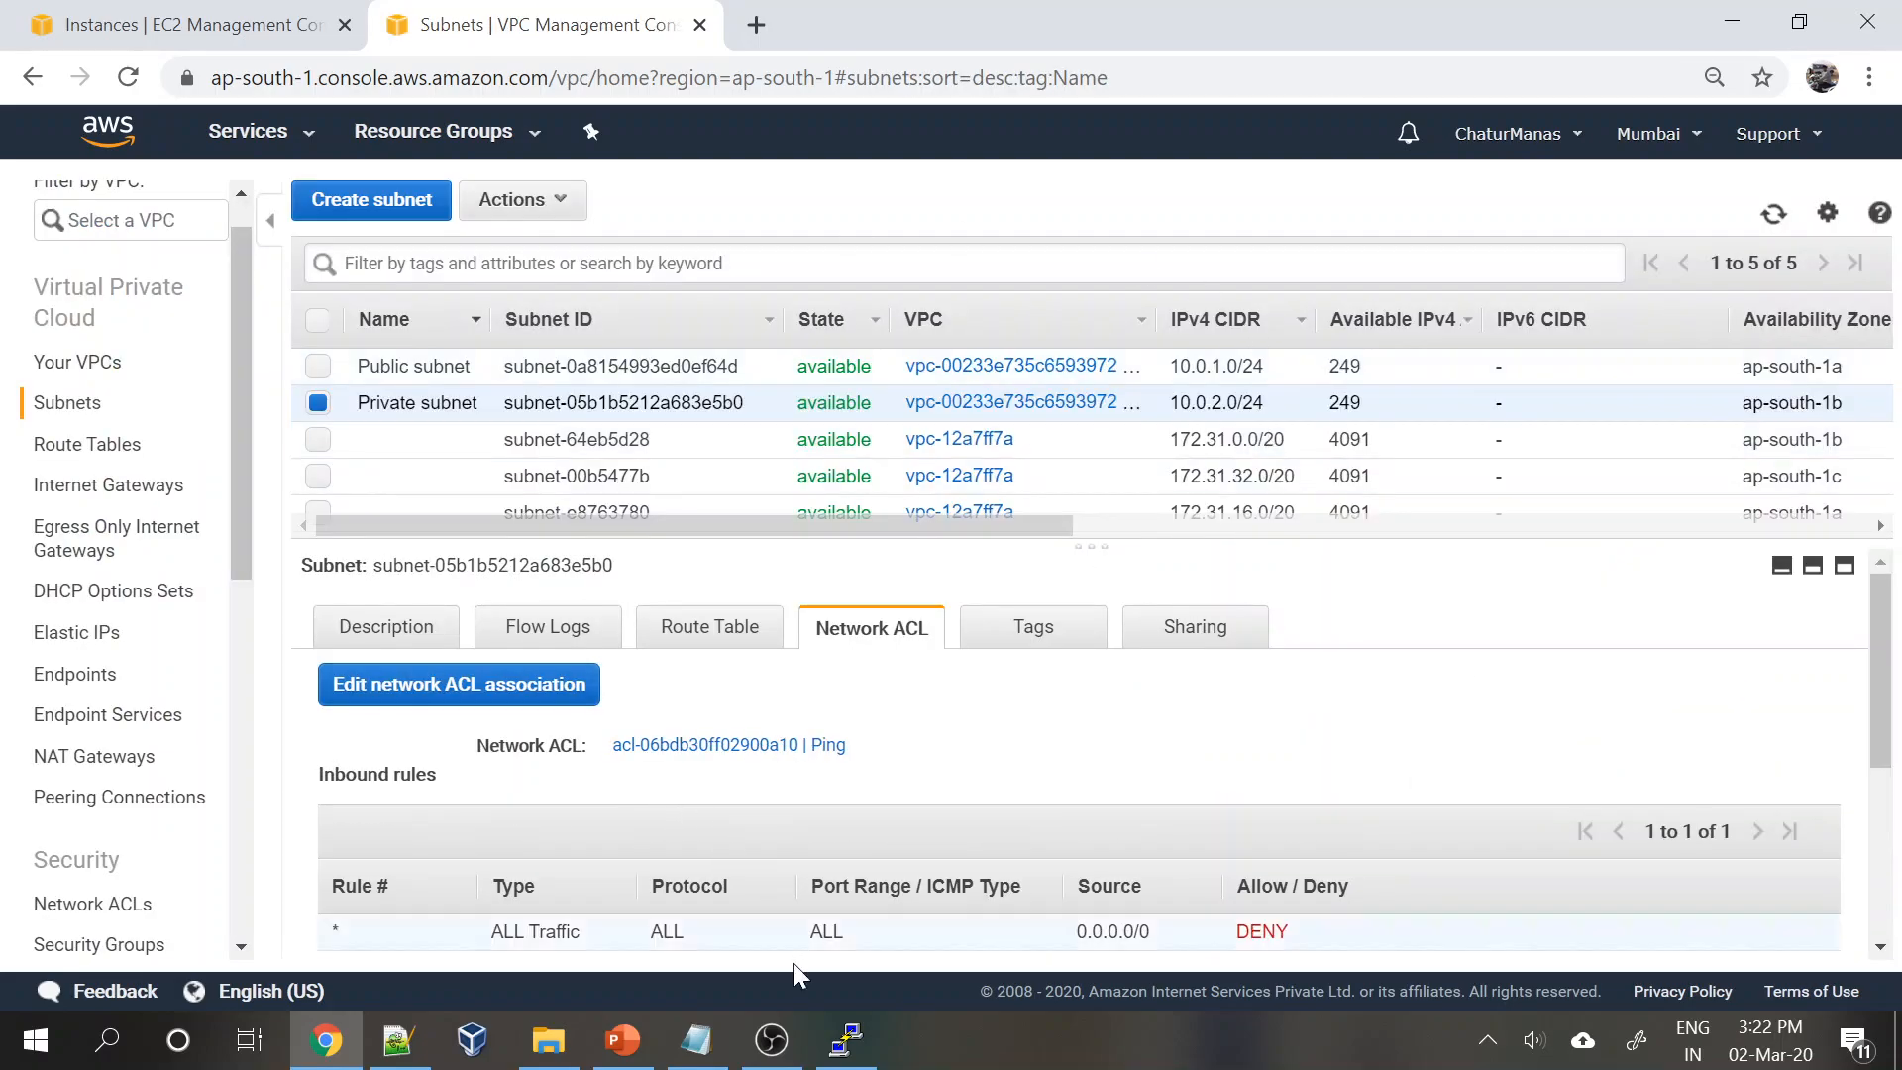
- Switch to the PuTTY session on Public-1, ping 10.0.2.227 again, and stop it after a few seconds
click(847, 1040)
drag(597, 72, 584, 42)
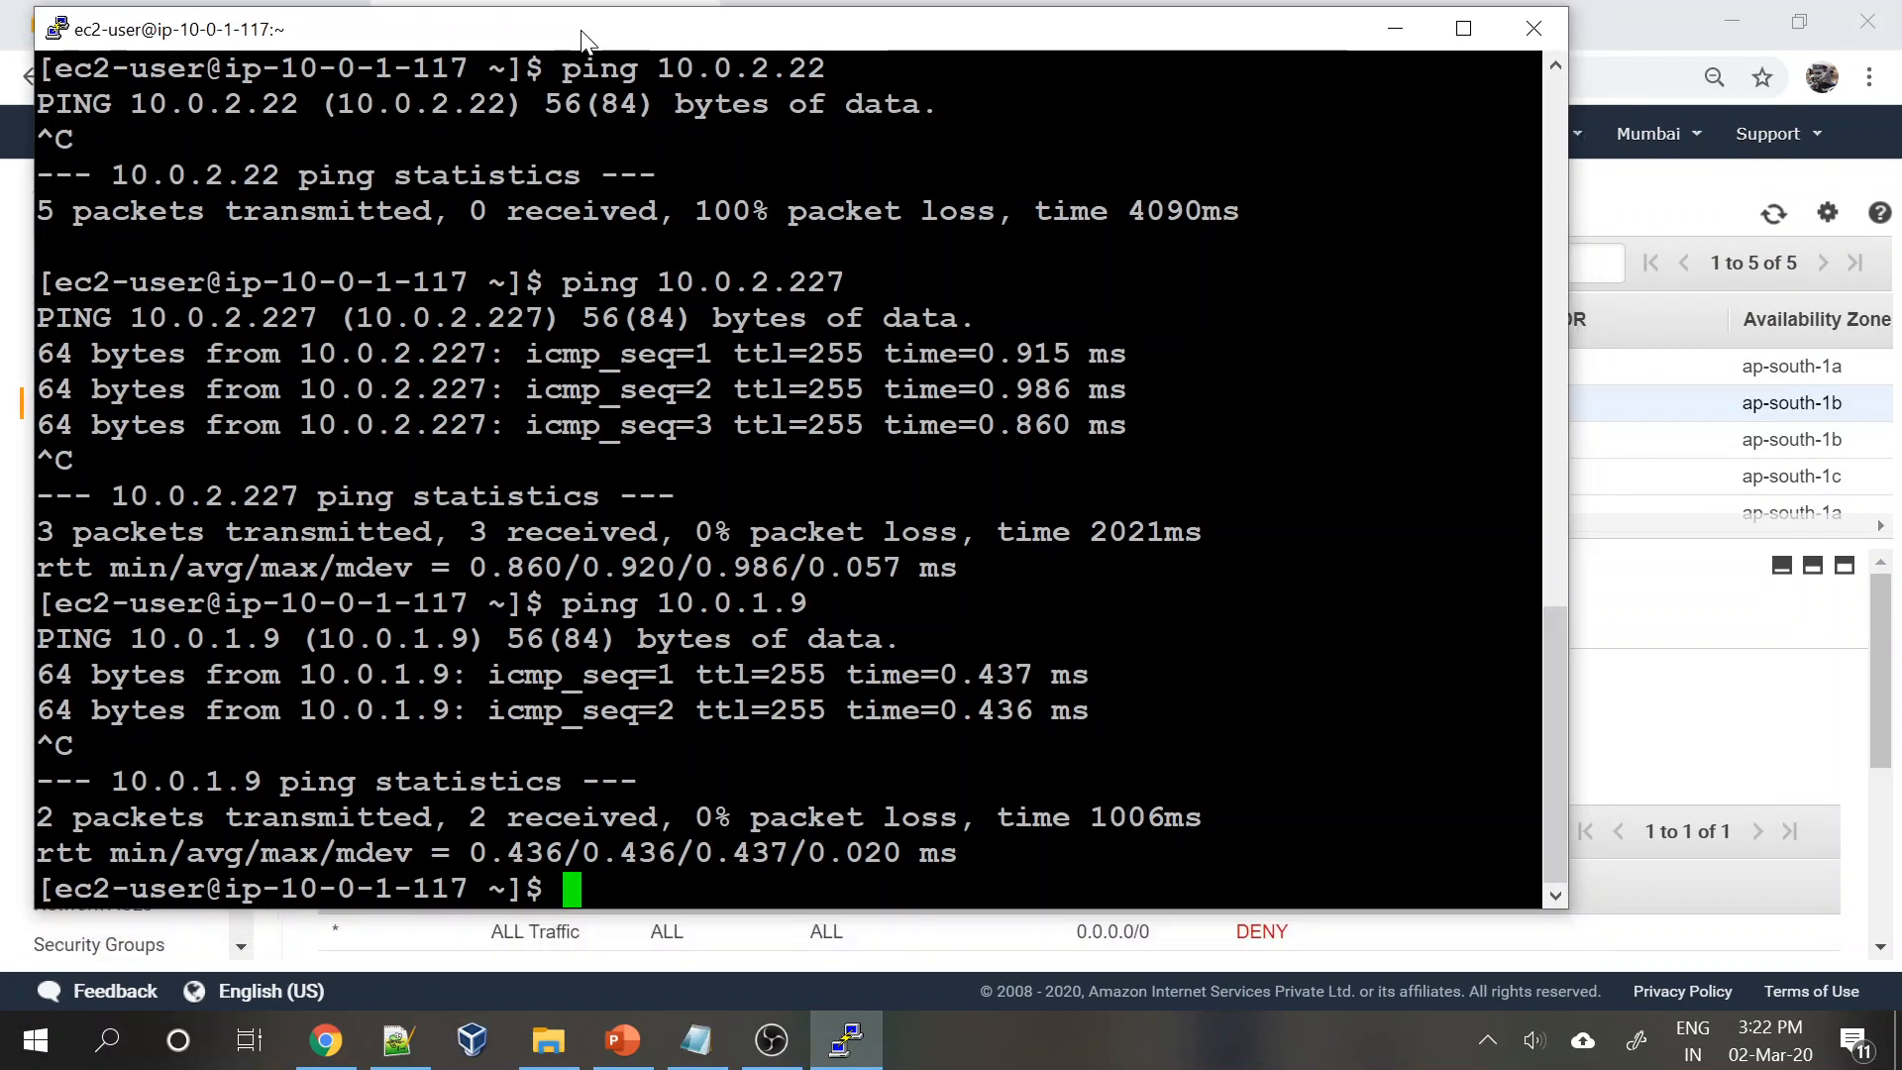
key(Up)
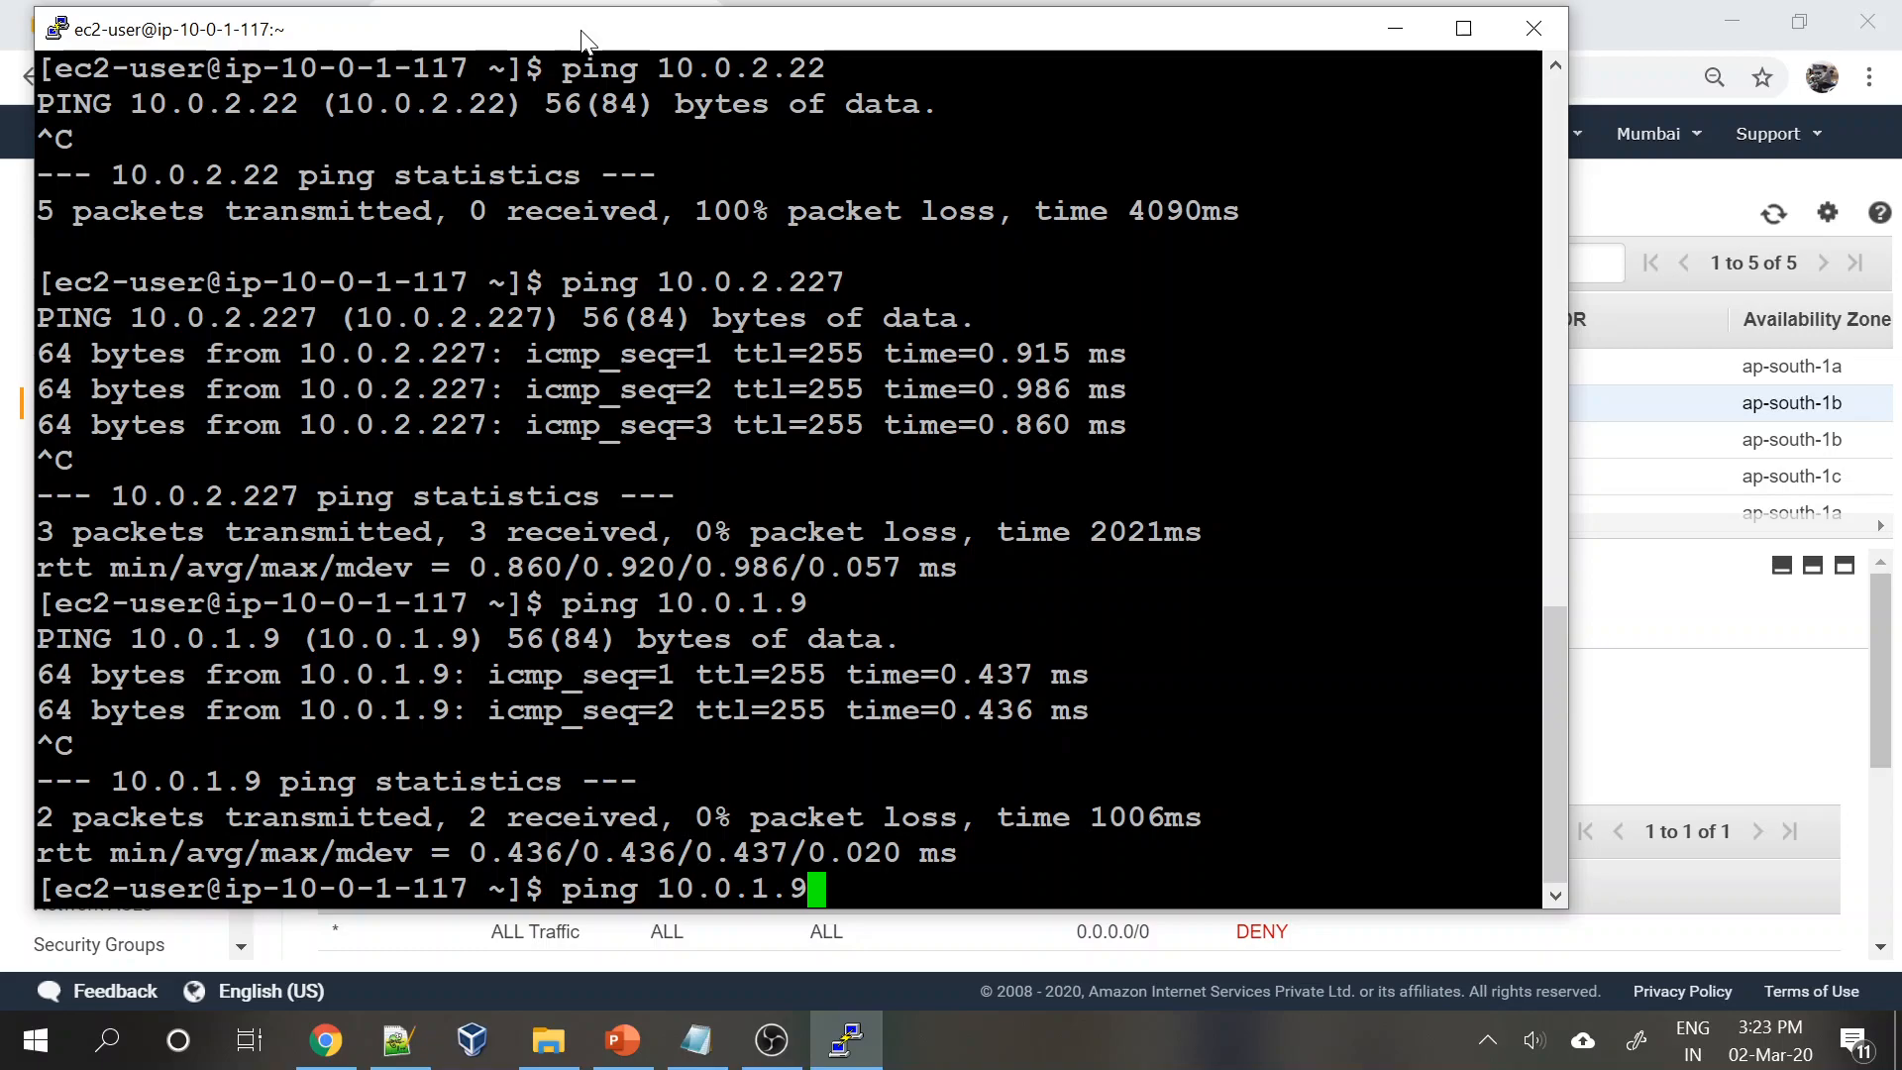
key(Up)
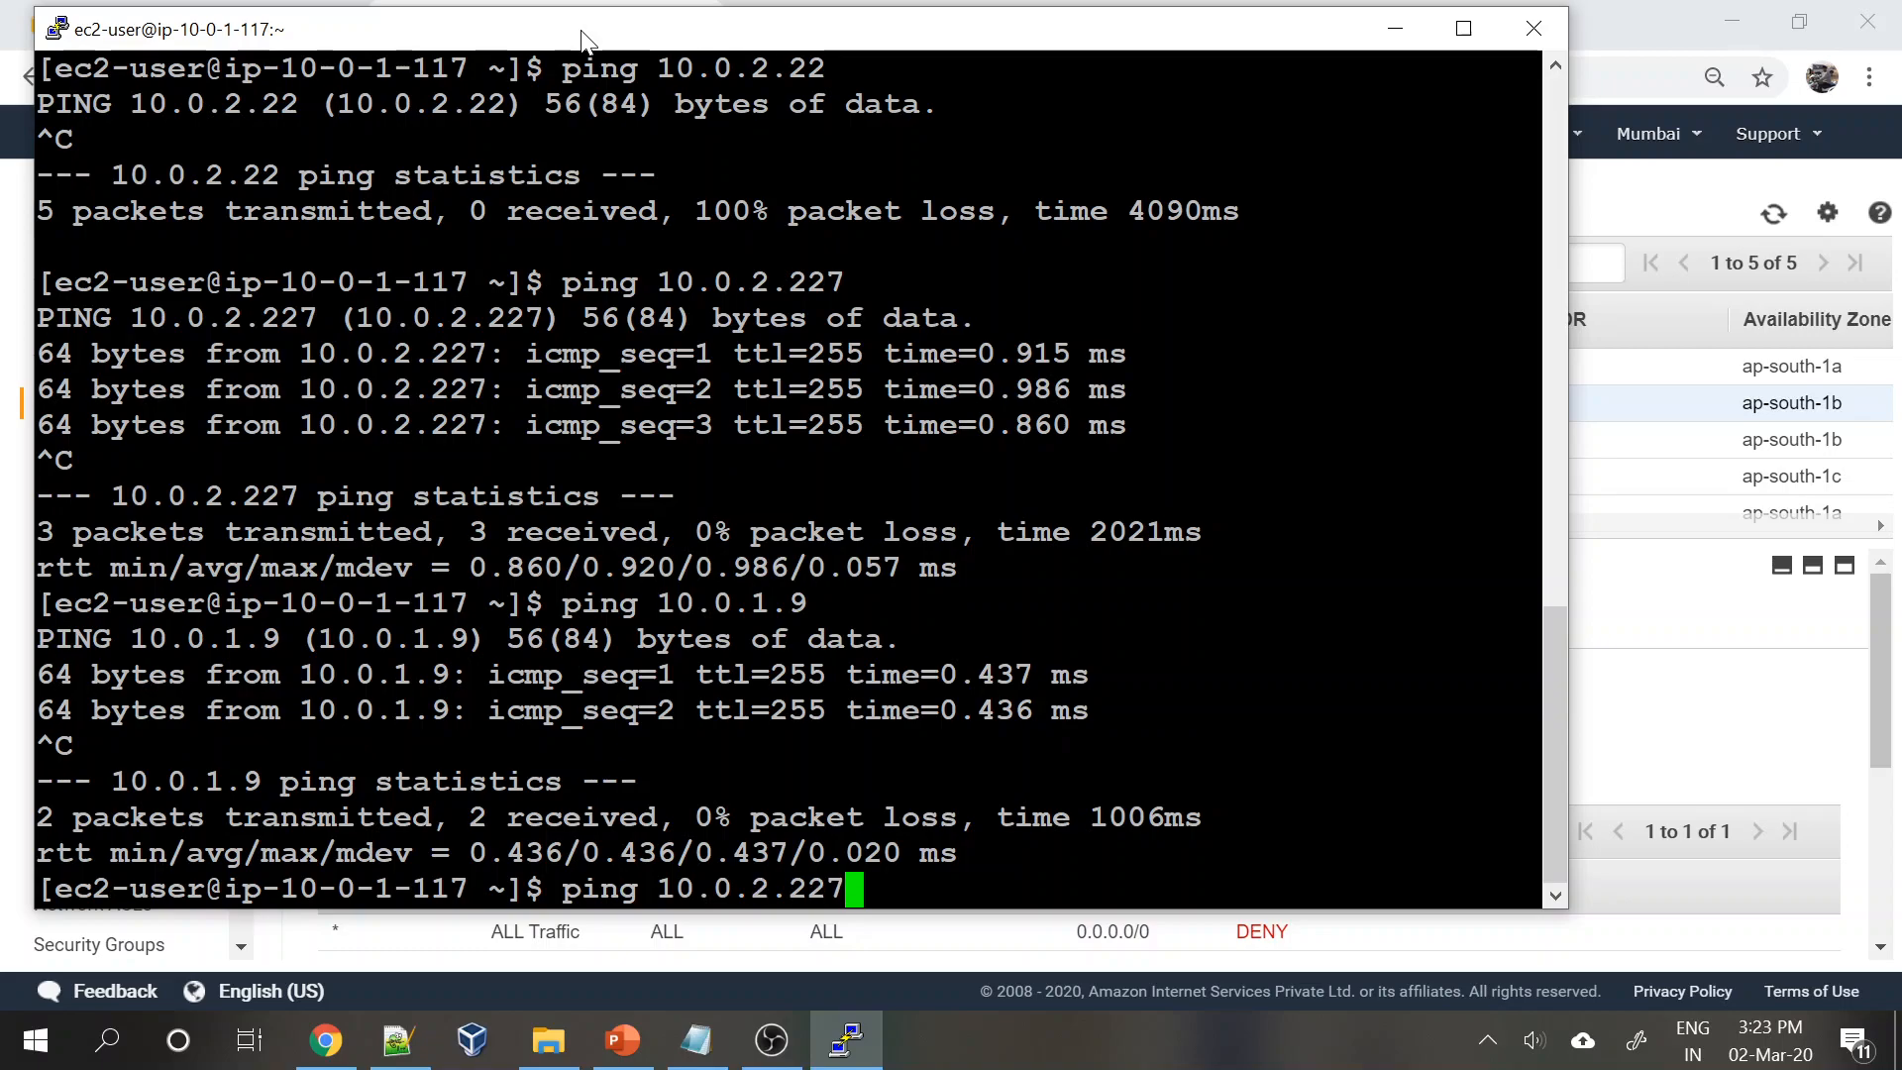
key(Return)
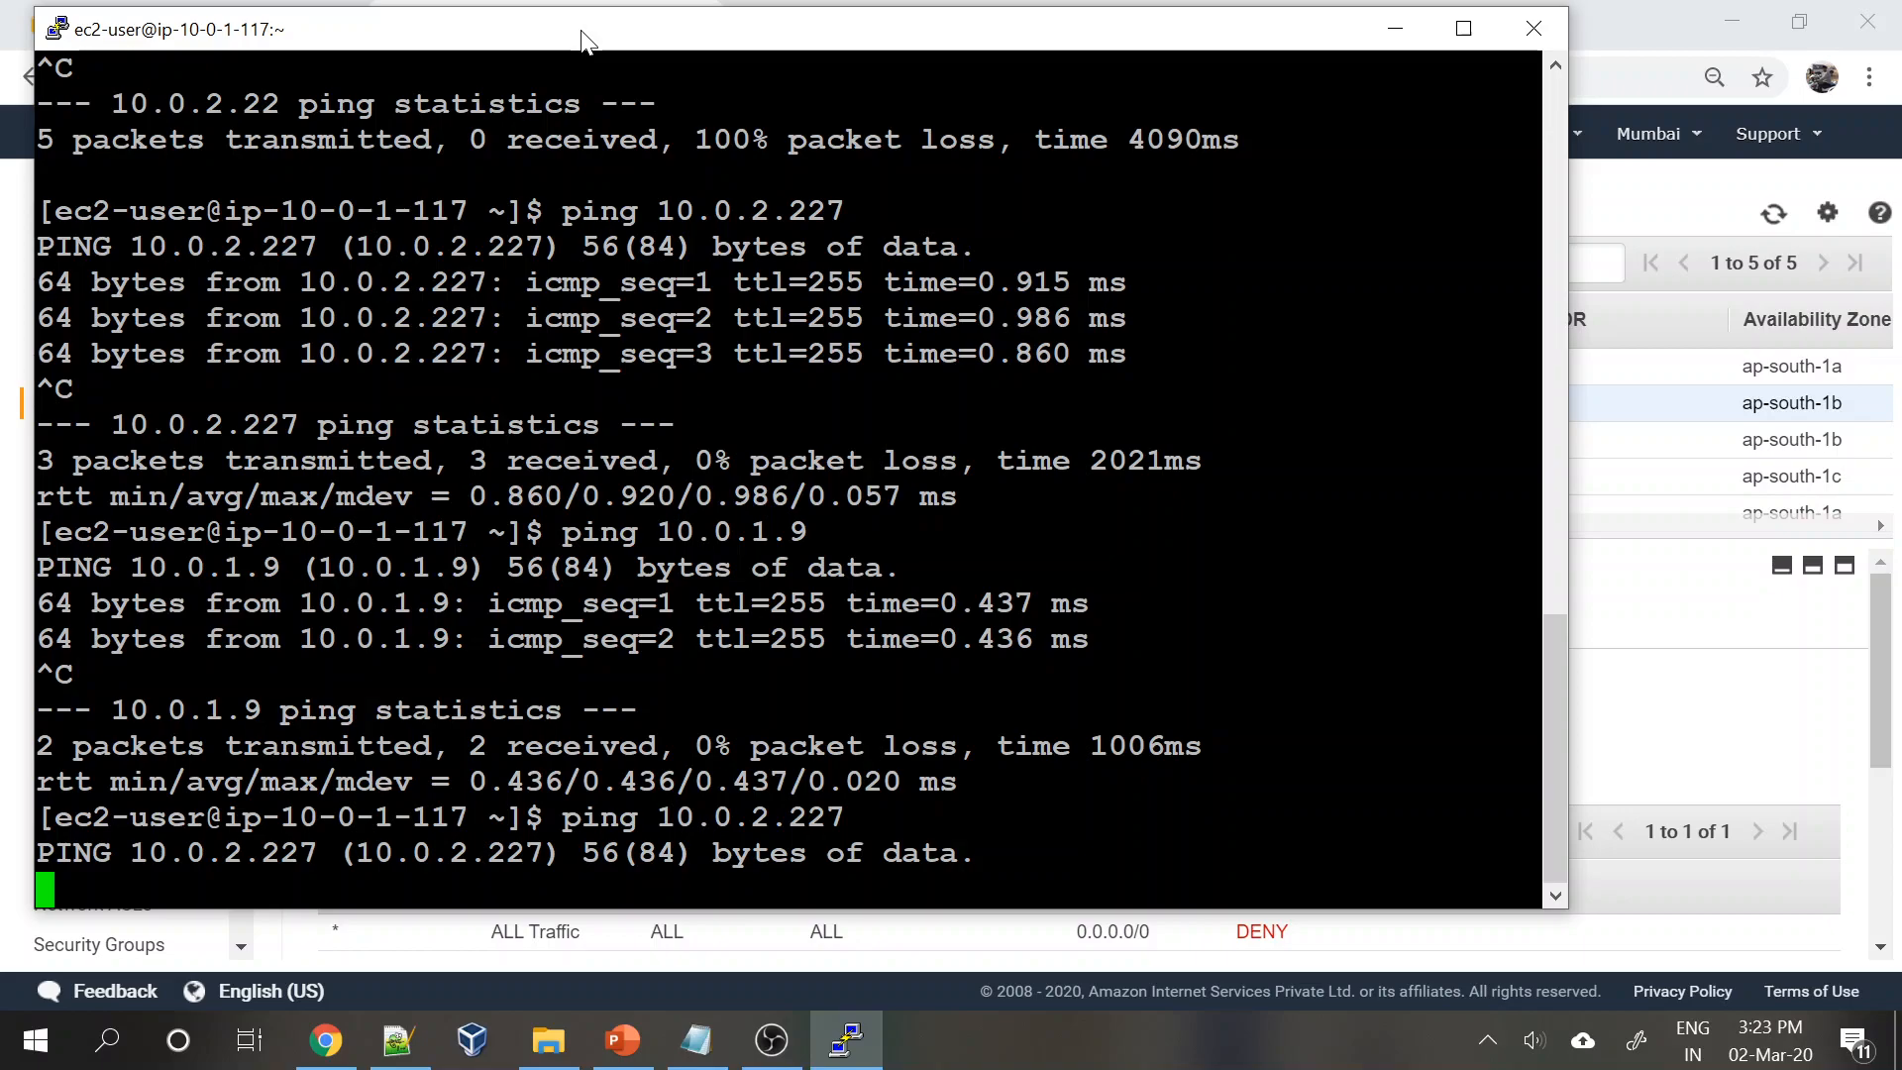
key(ctrl+c)
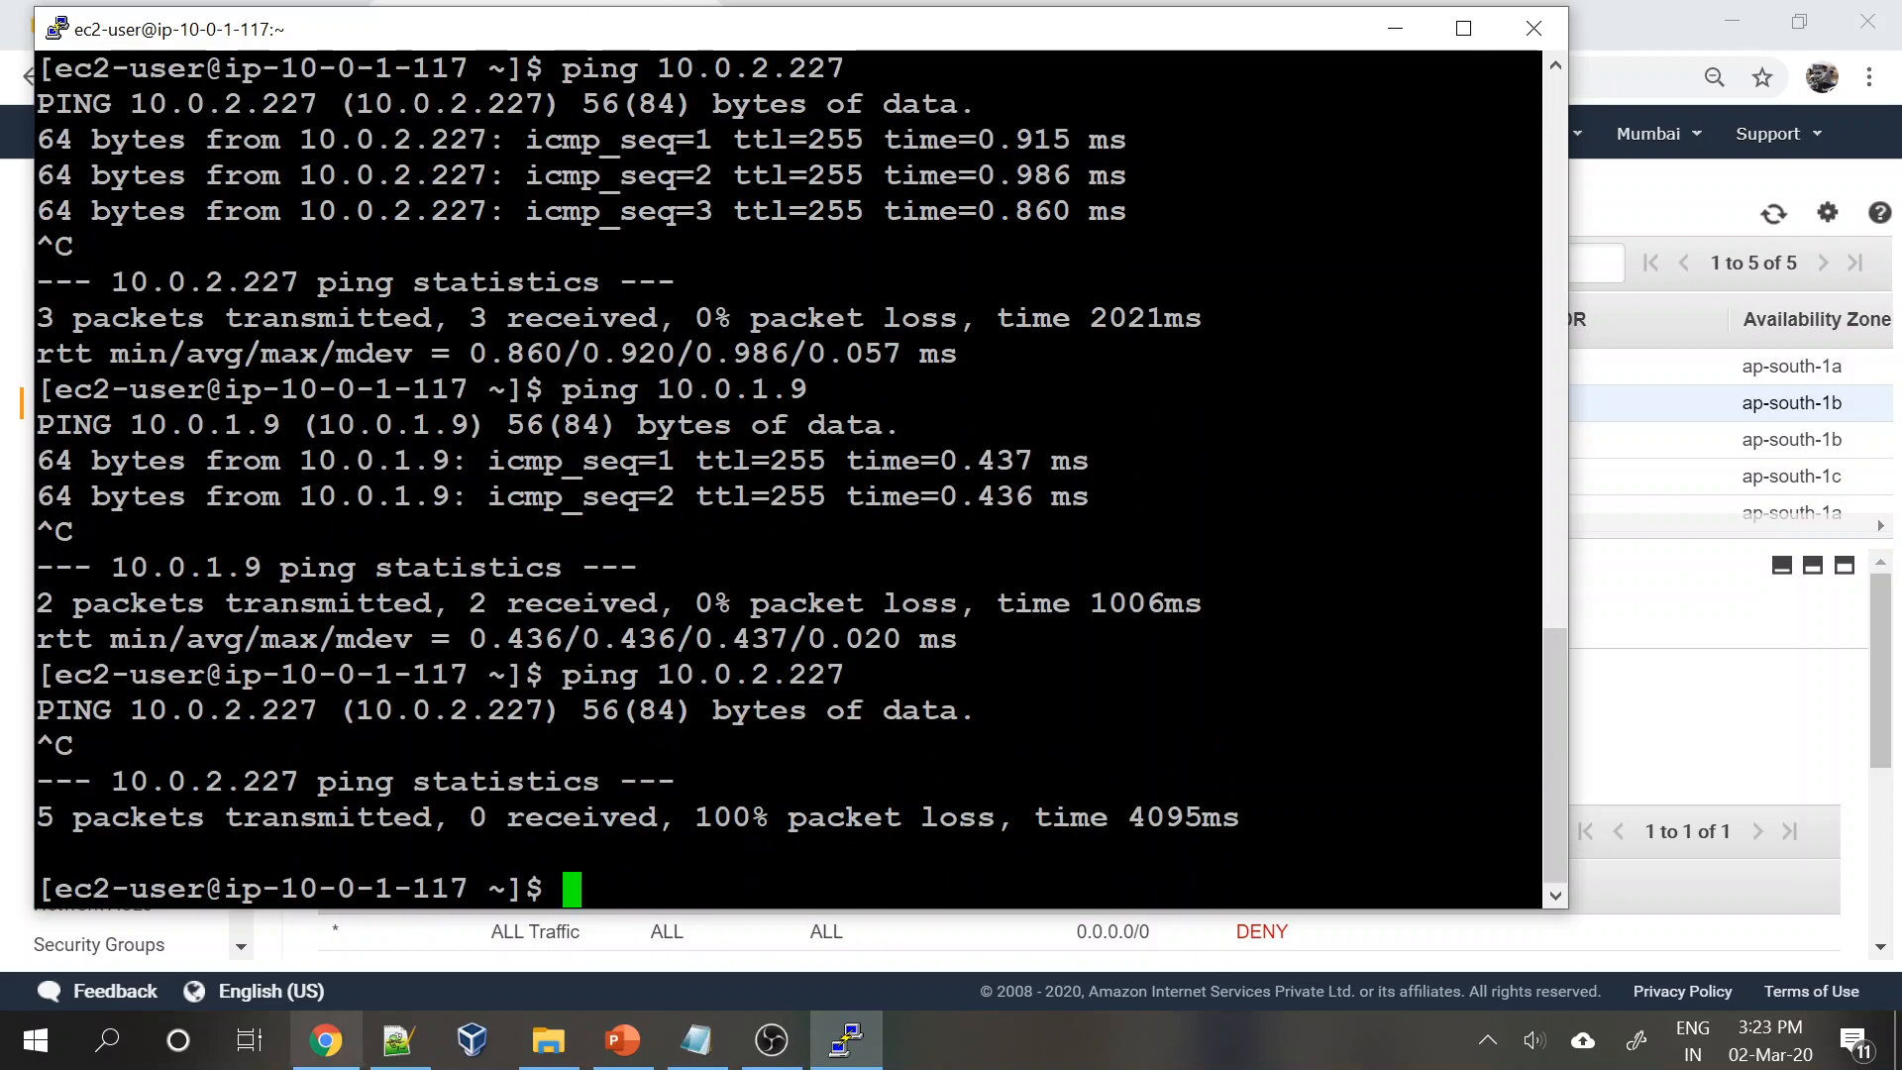
- Switch to the PowerPoint slide and point out the private Security Group, the Public Subnet, and the private subnet's Network ACL shapes
click(656, 1058)
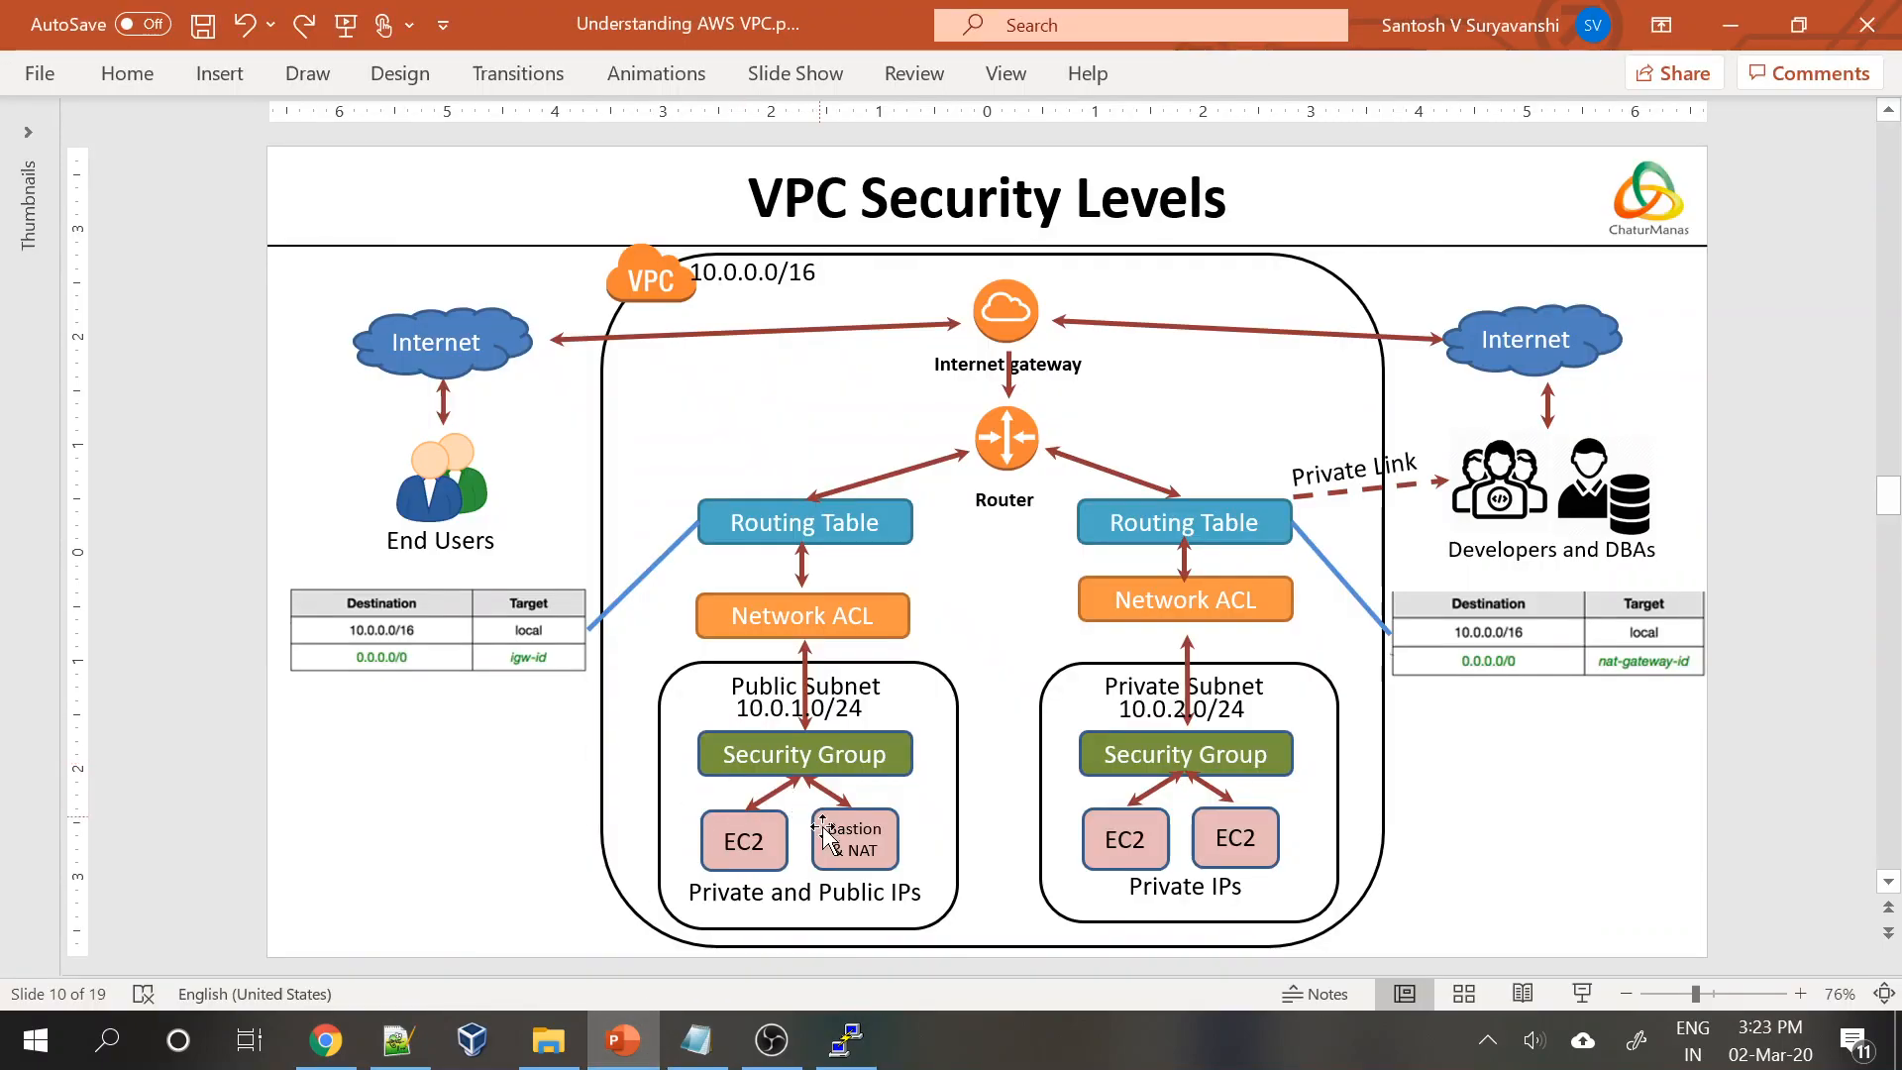
click(1271, 739)
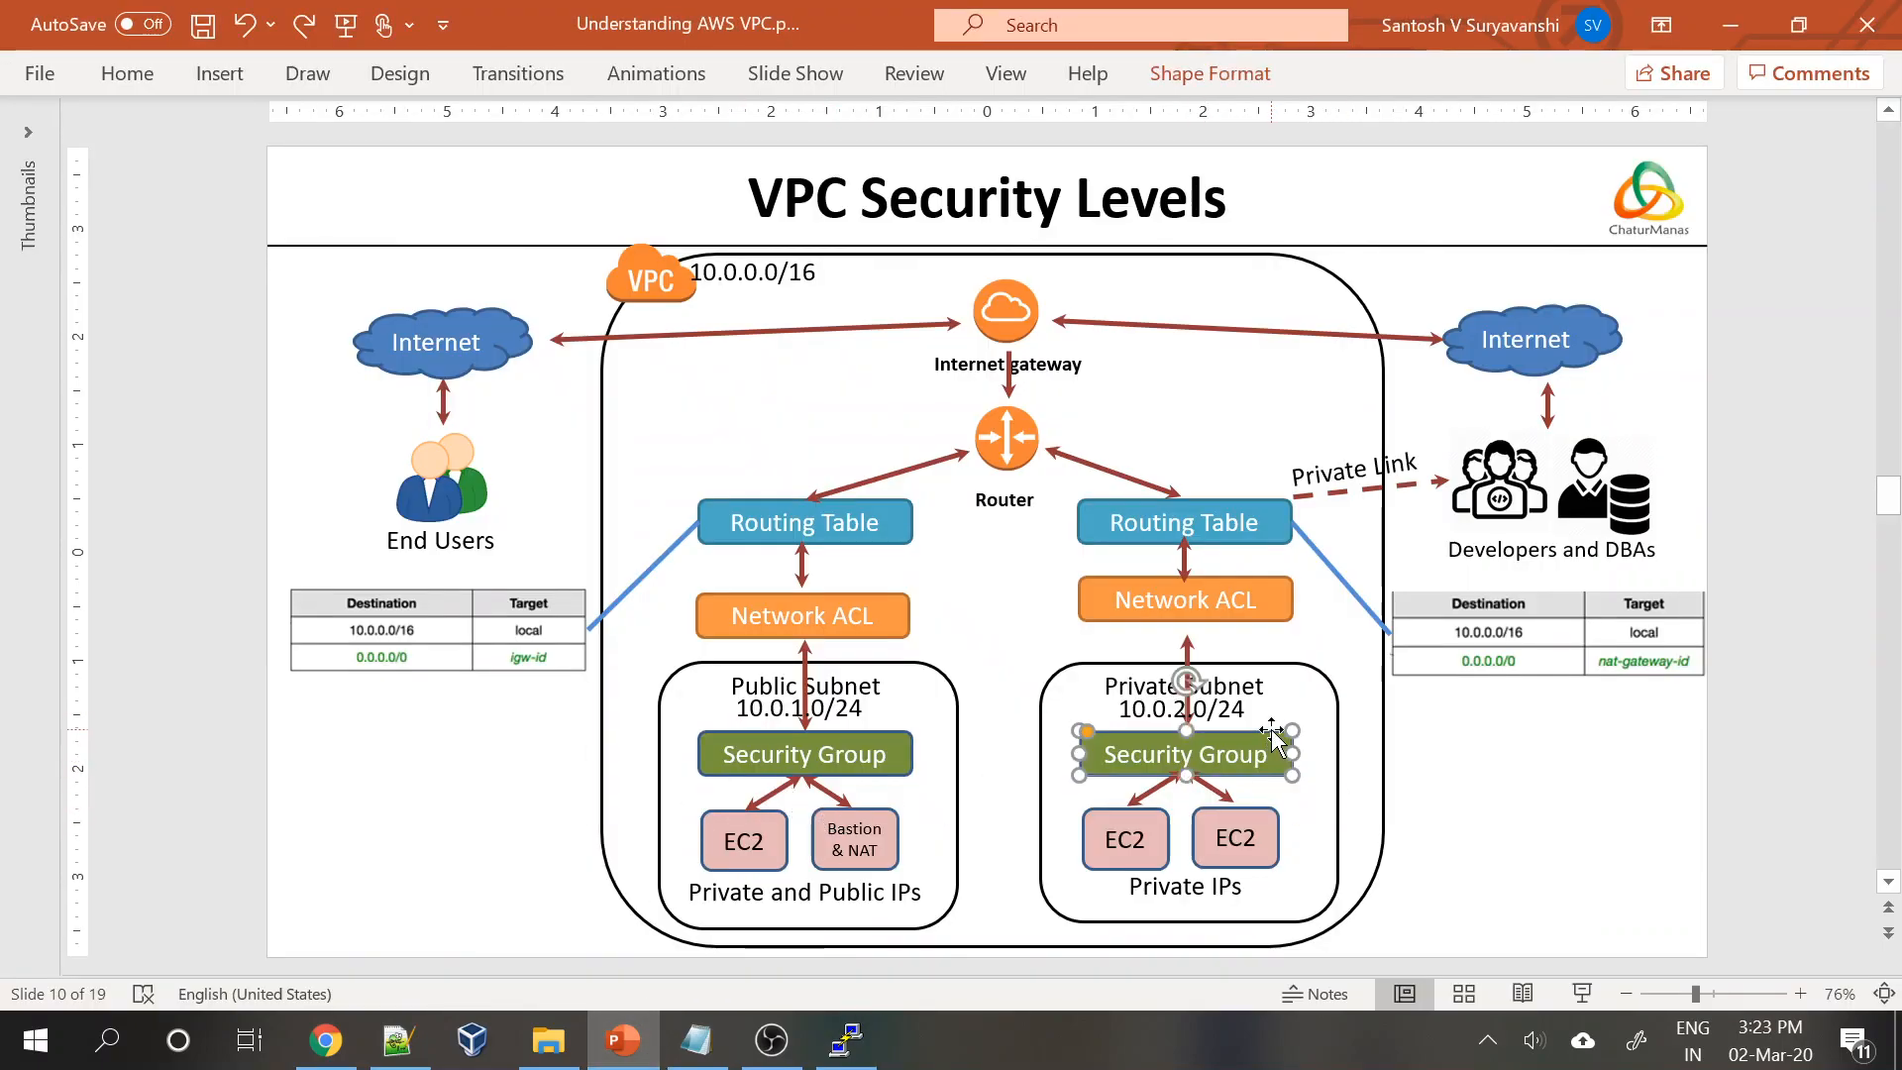
click(912, 750)
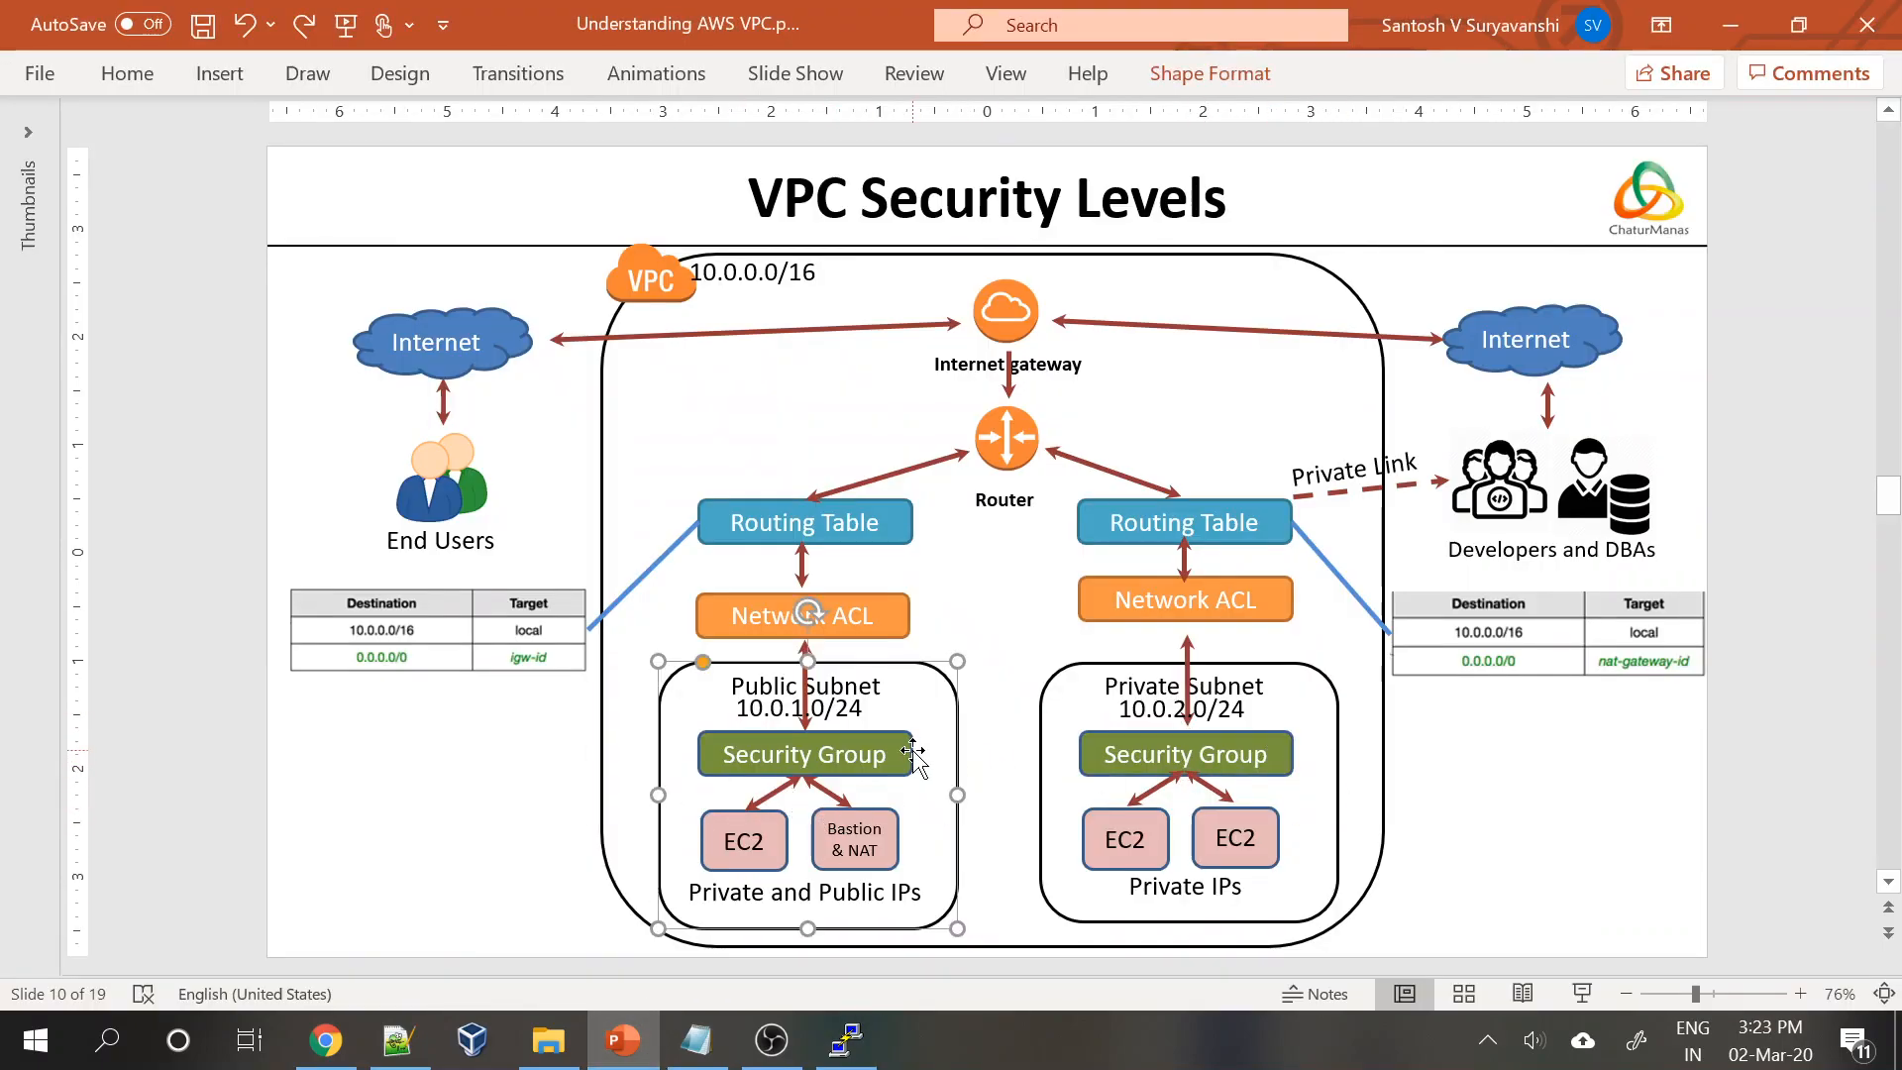
click(1284, 597)
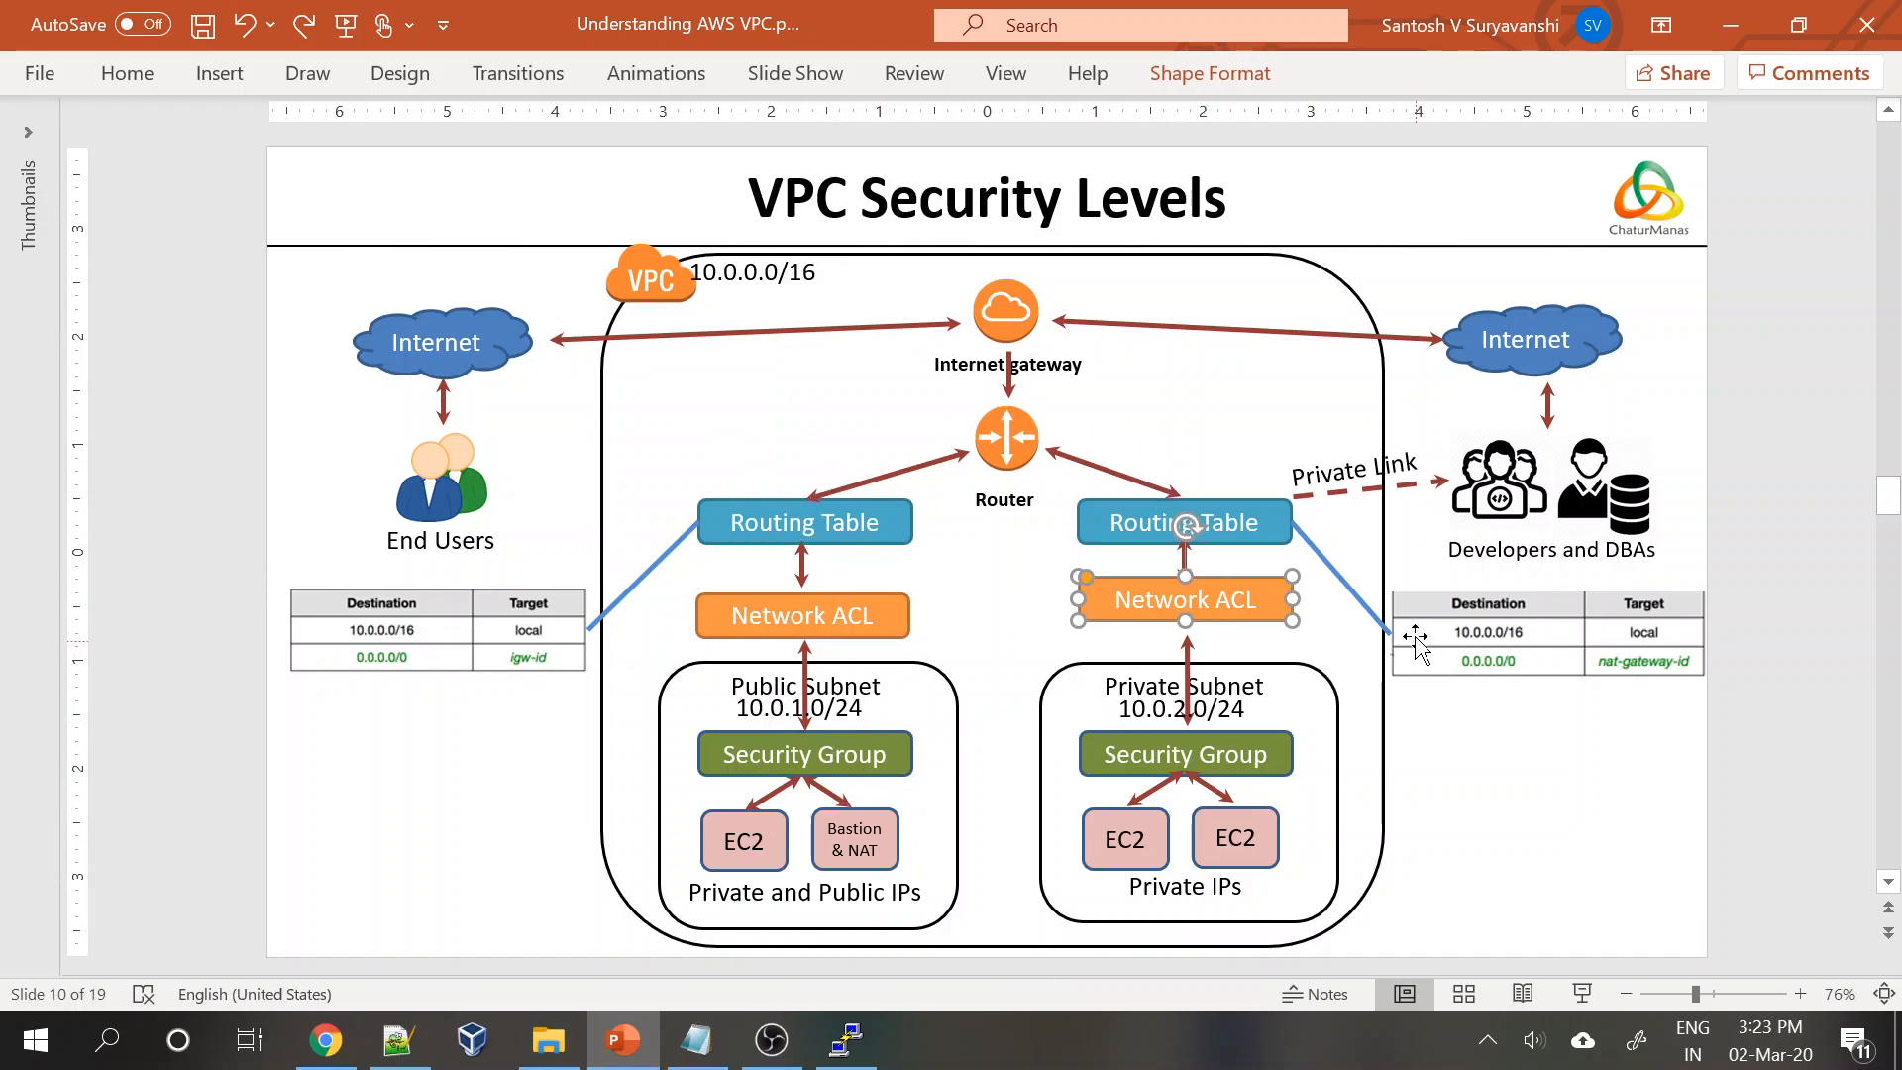
- Point out the Network ACL shape above the Private Subnet on the VPC Security Levels slide
click(1592, 799)
key(alt+Tab)
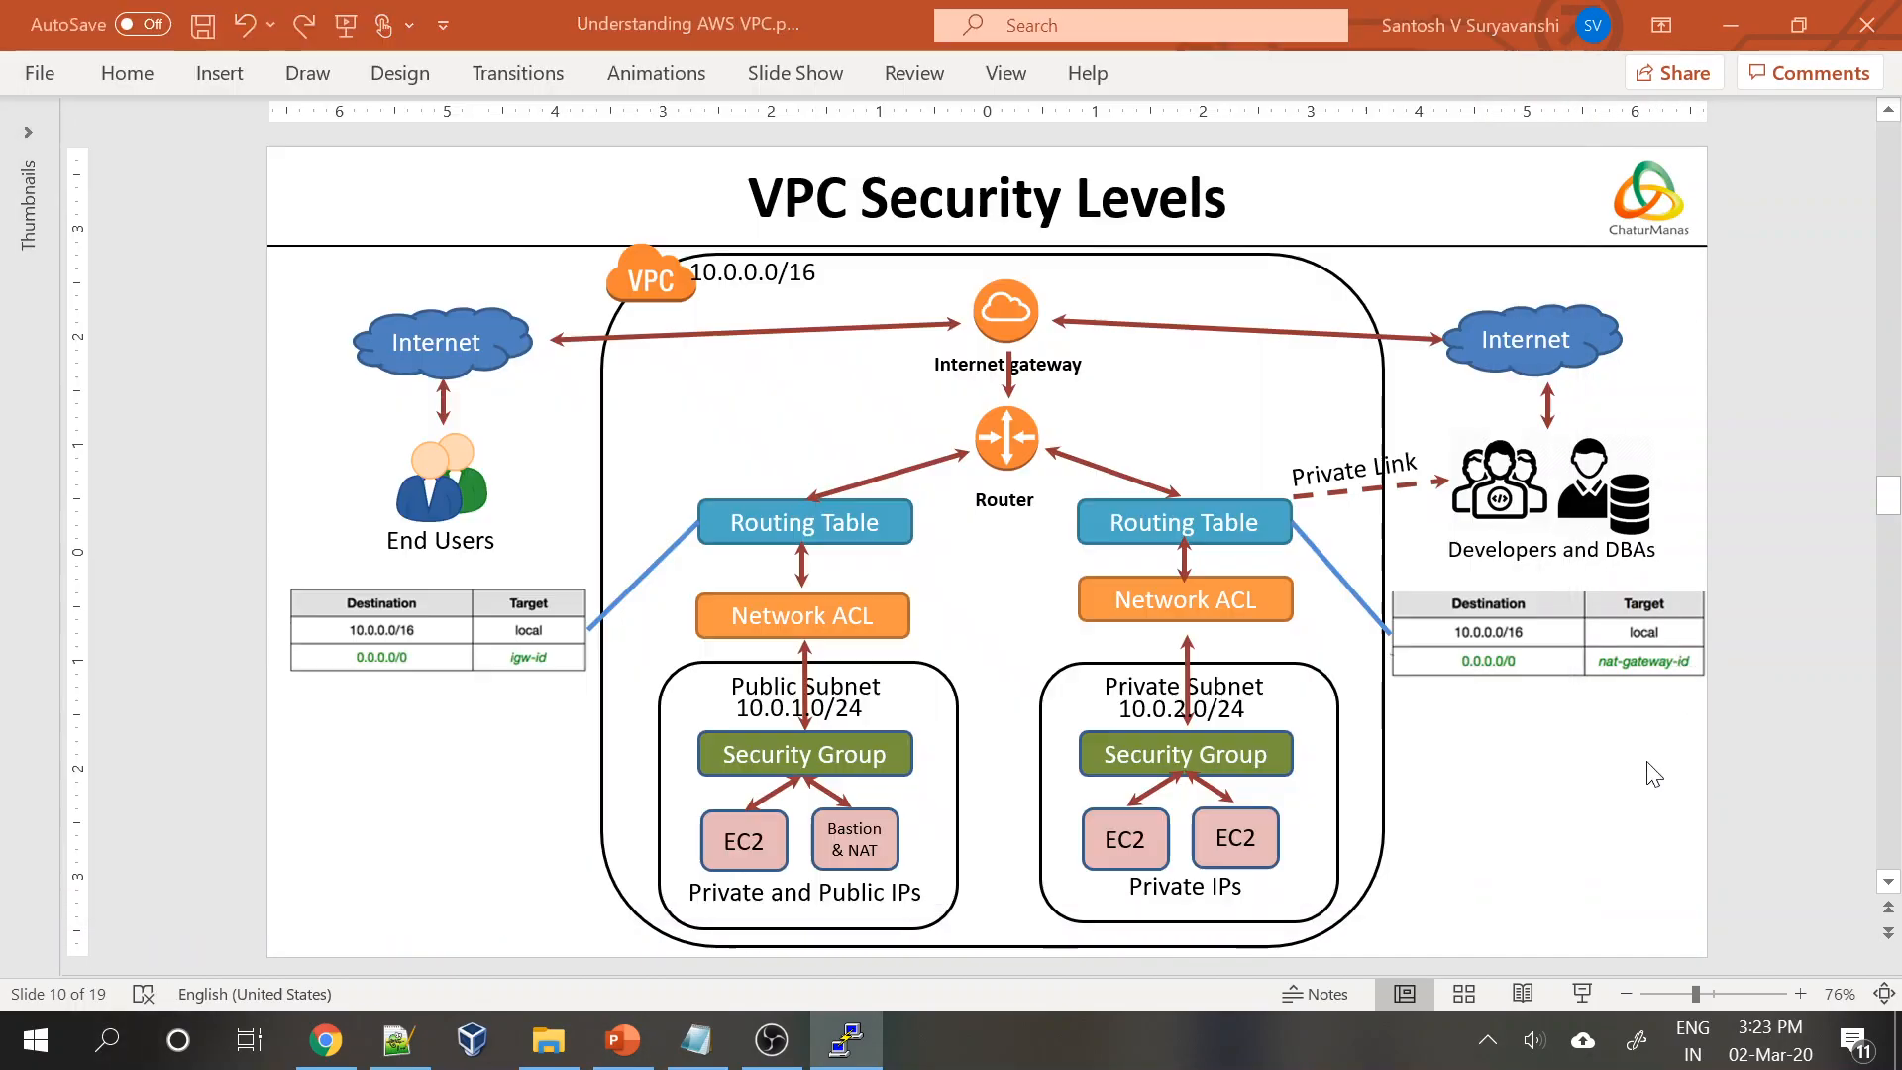
click(1679, 723)
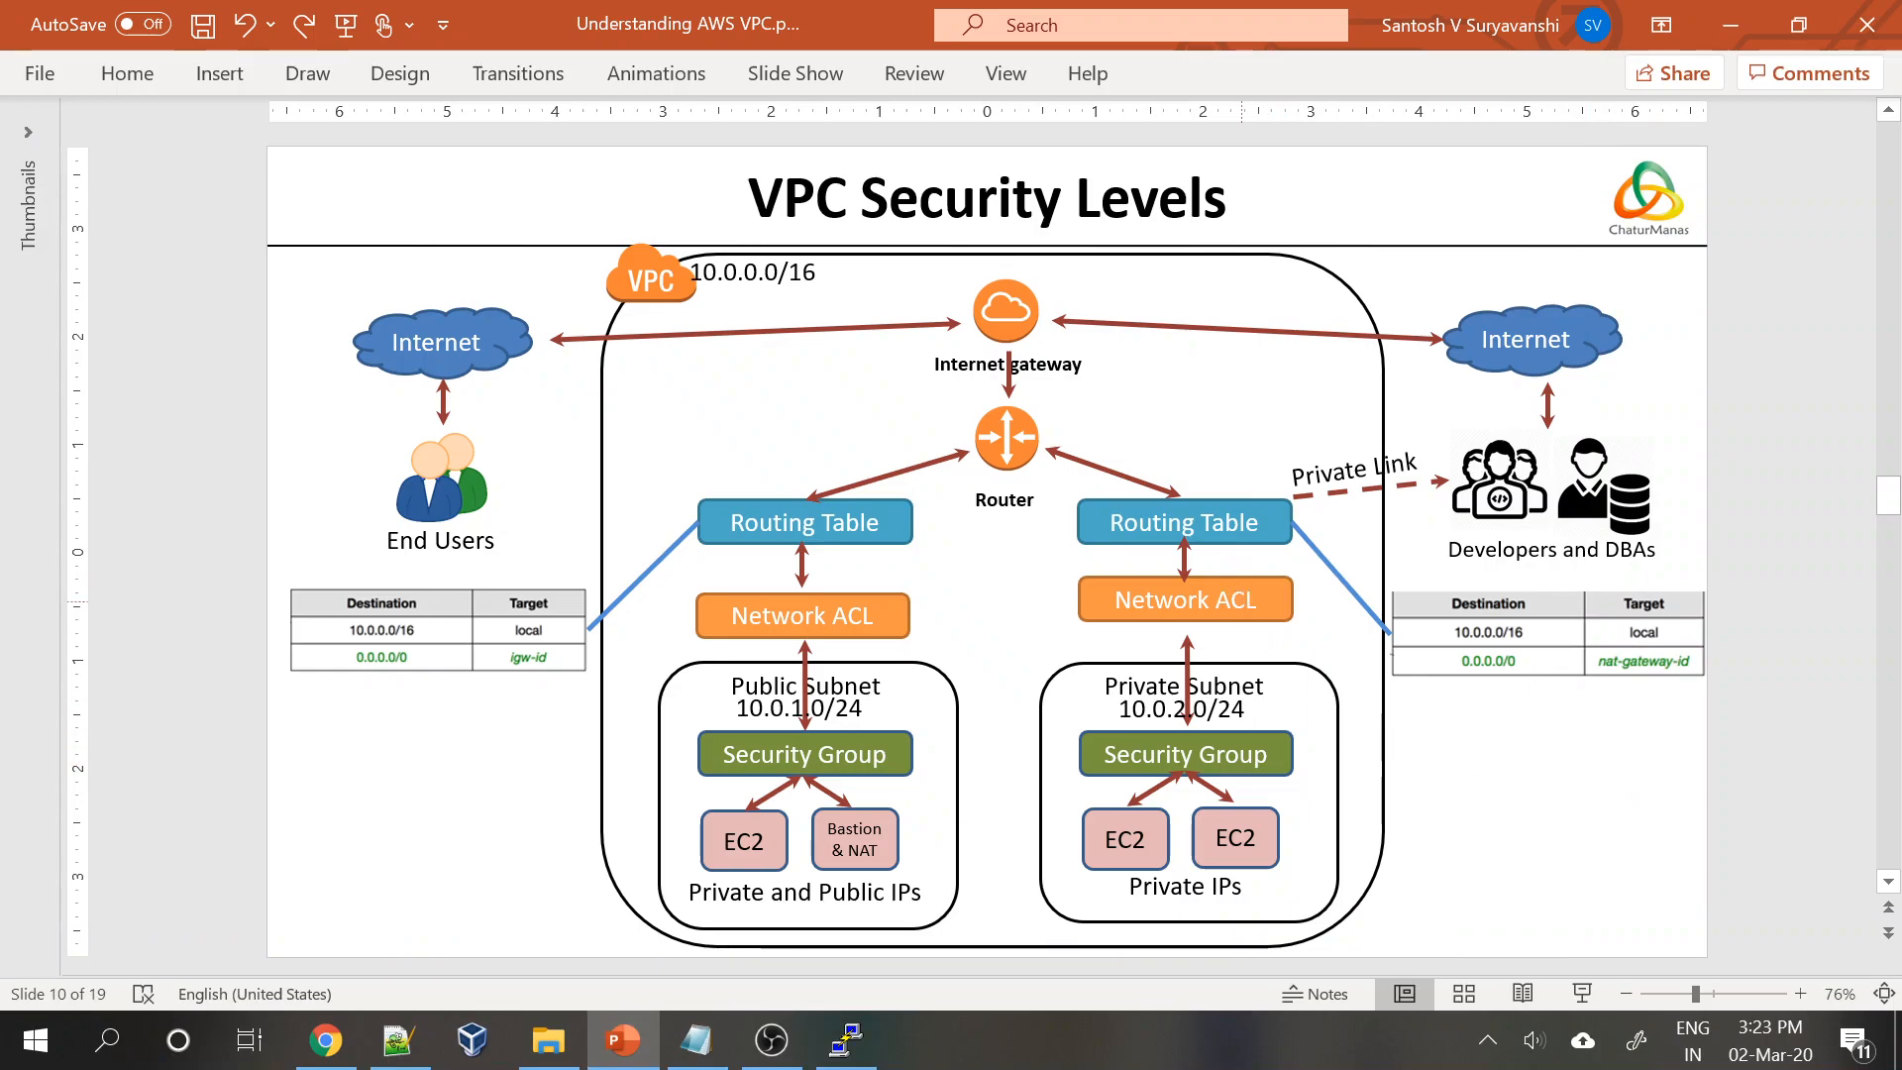
click(1284, 600)
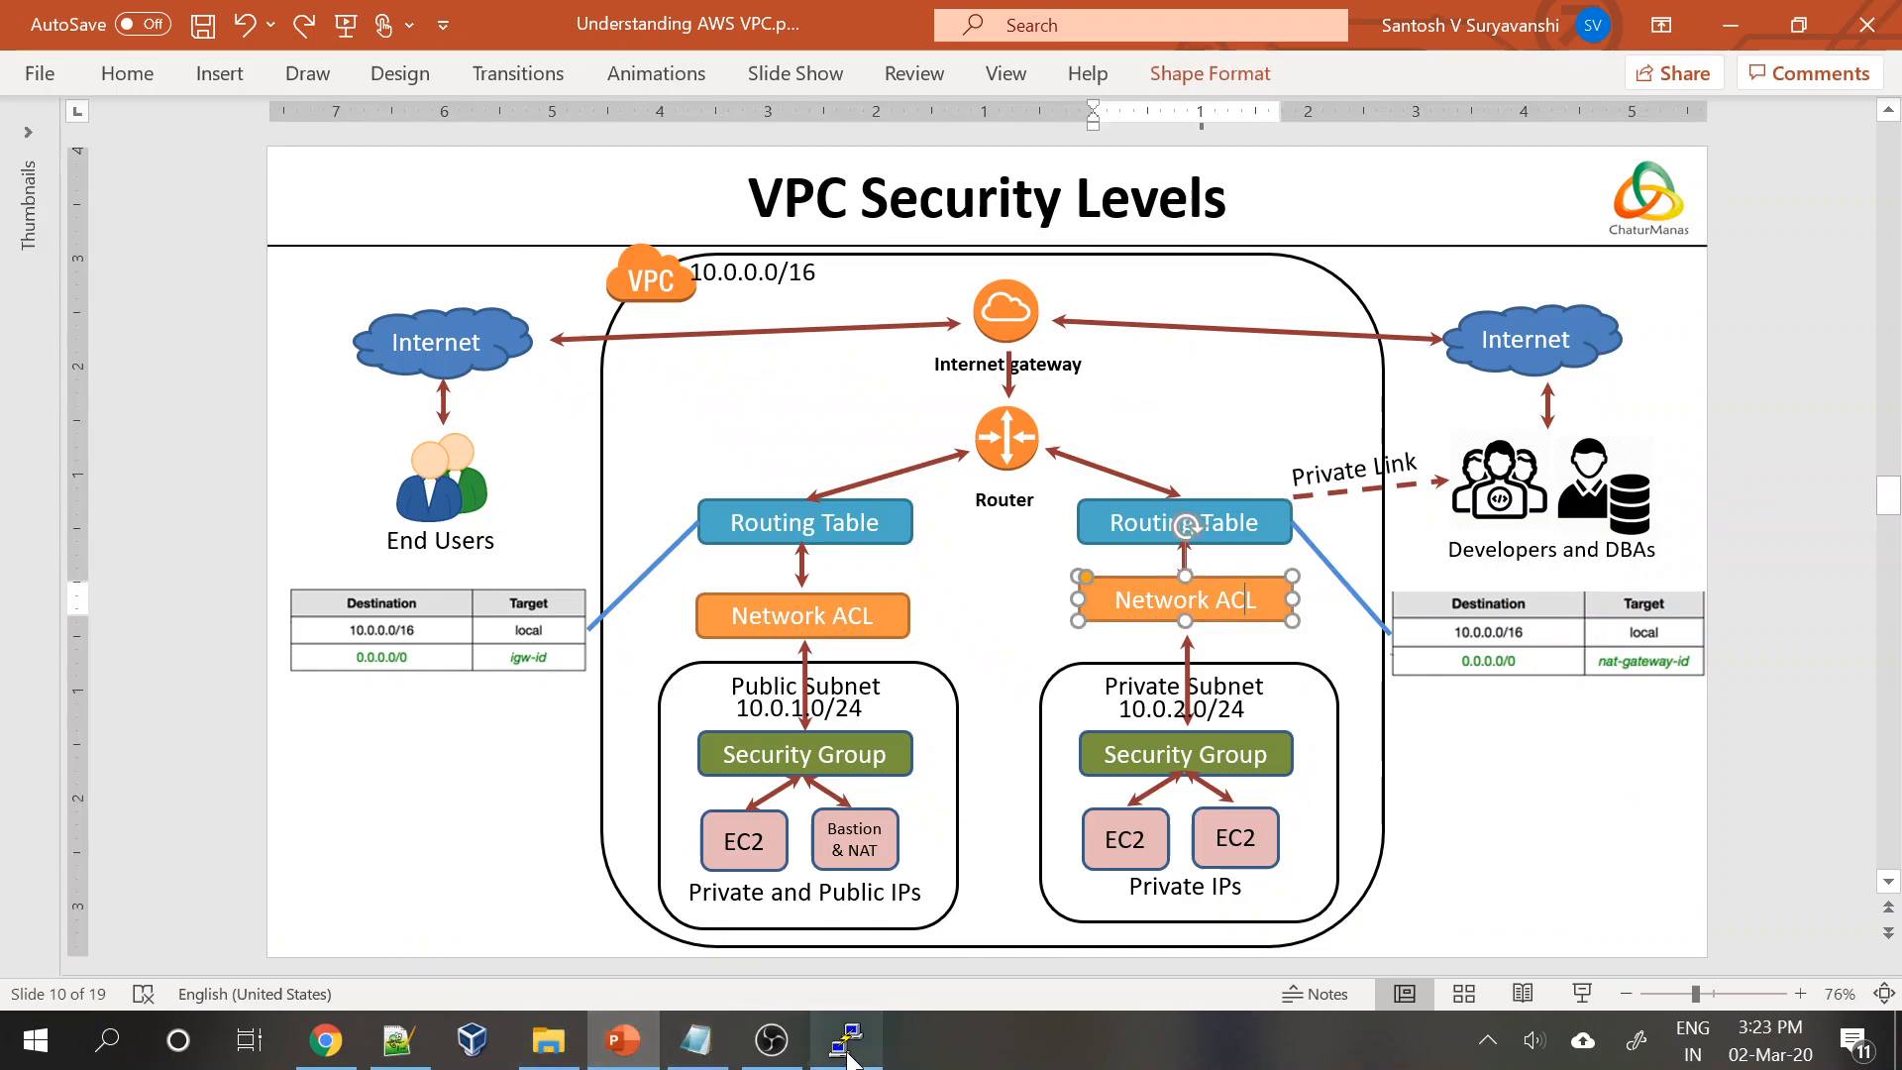
- Switch to the AWS VPC console in Chrome and open the Ping network ACL's inbound rules for editing
click(326, 1040)
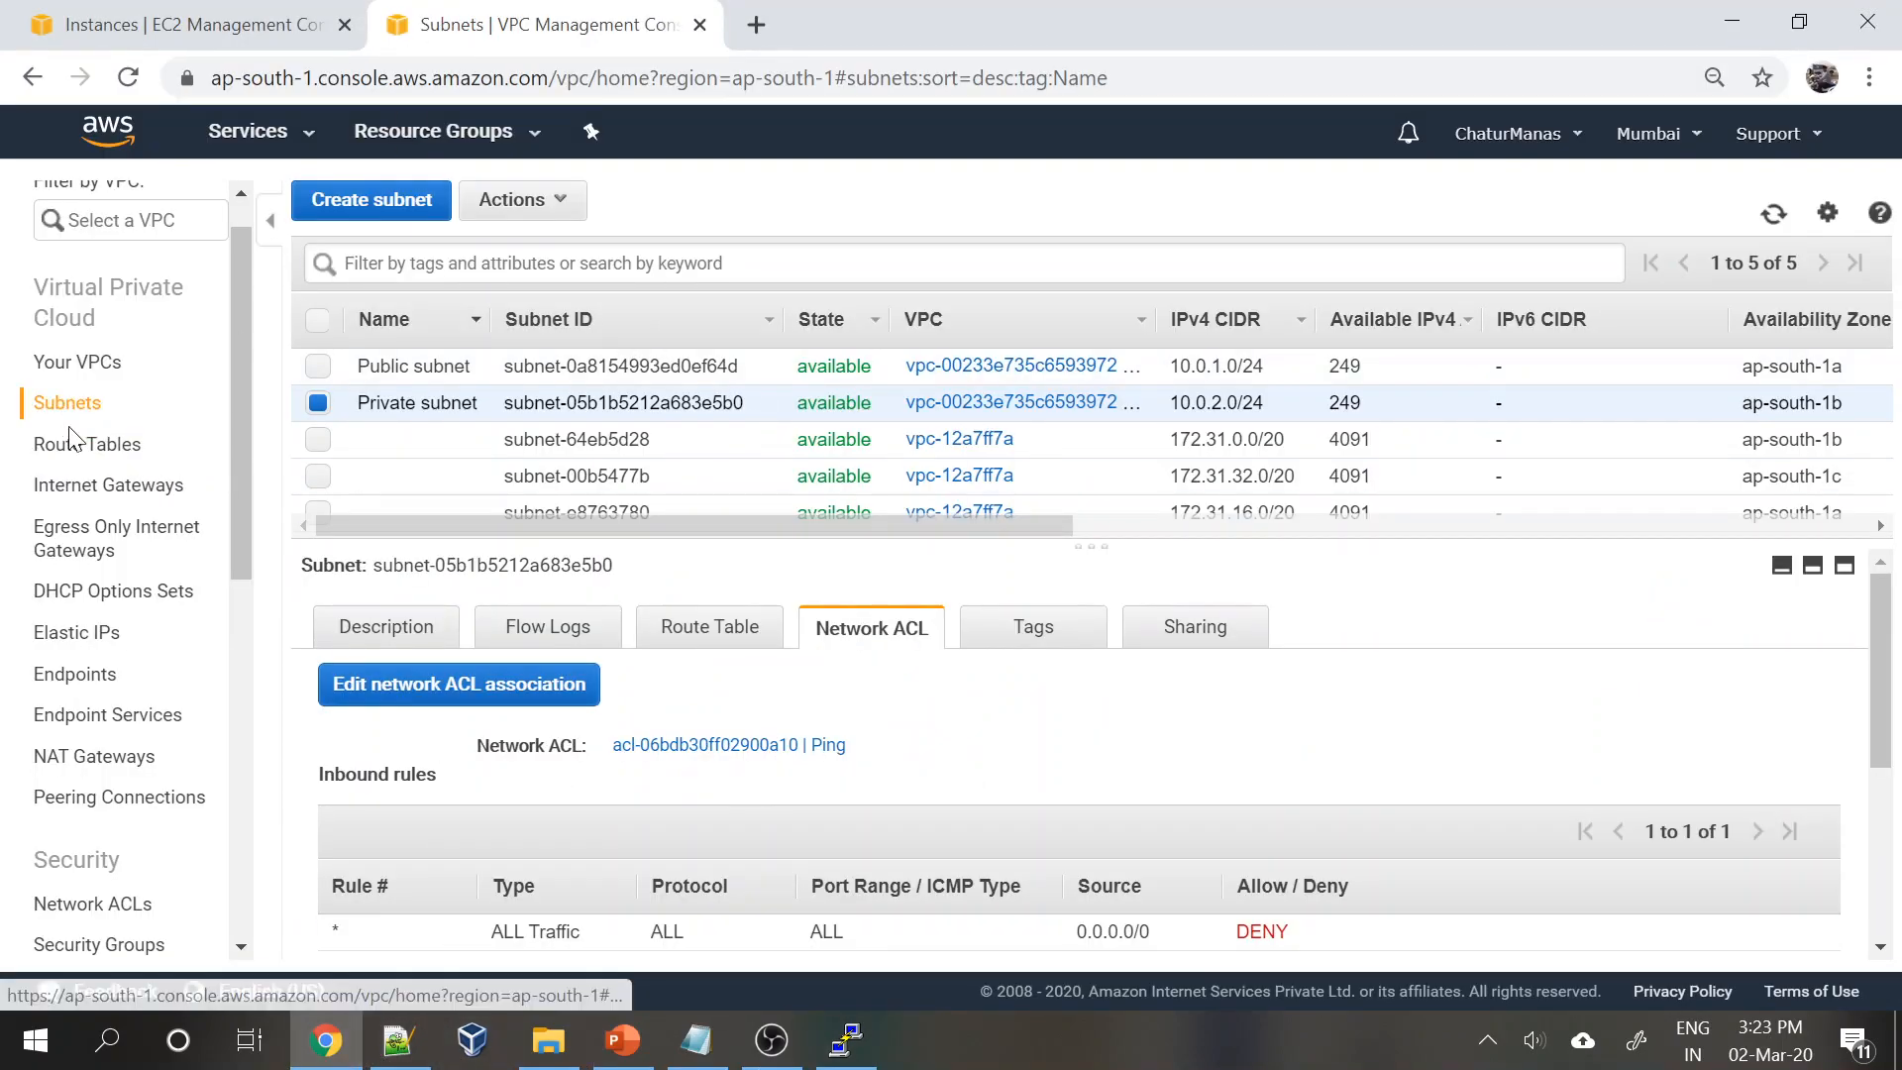
scroll(90, 891, down, 5)
click(93, 457)
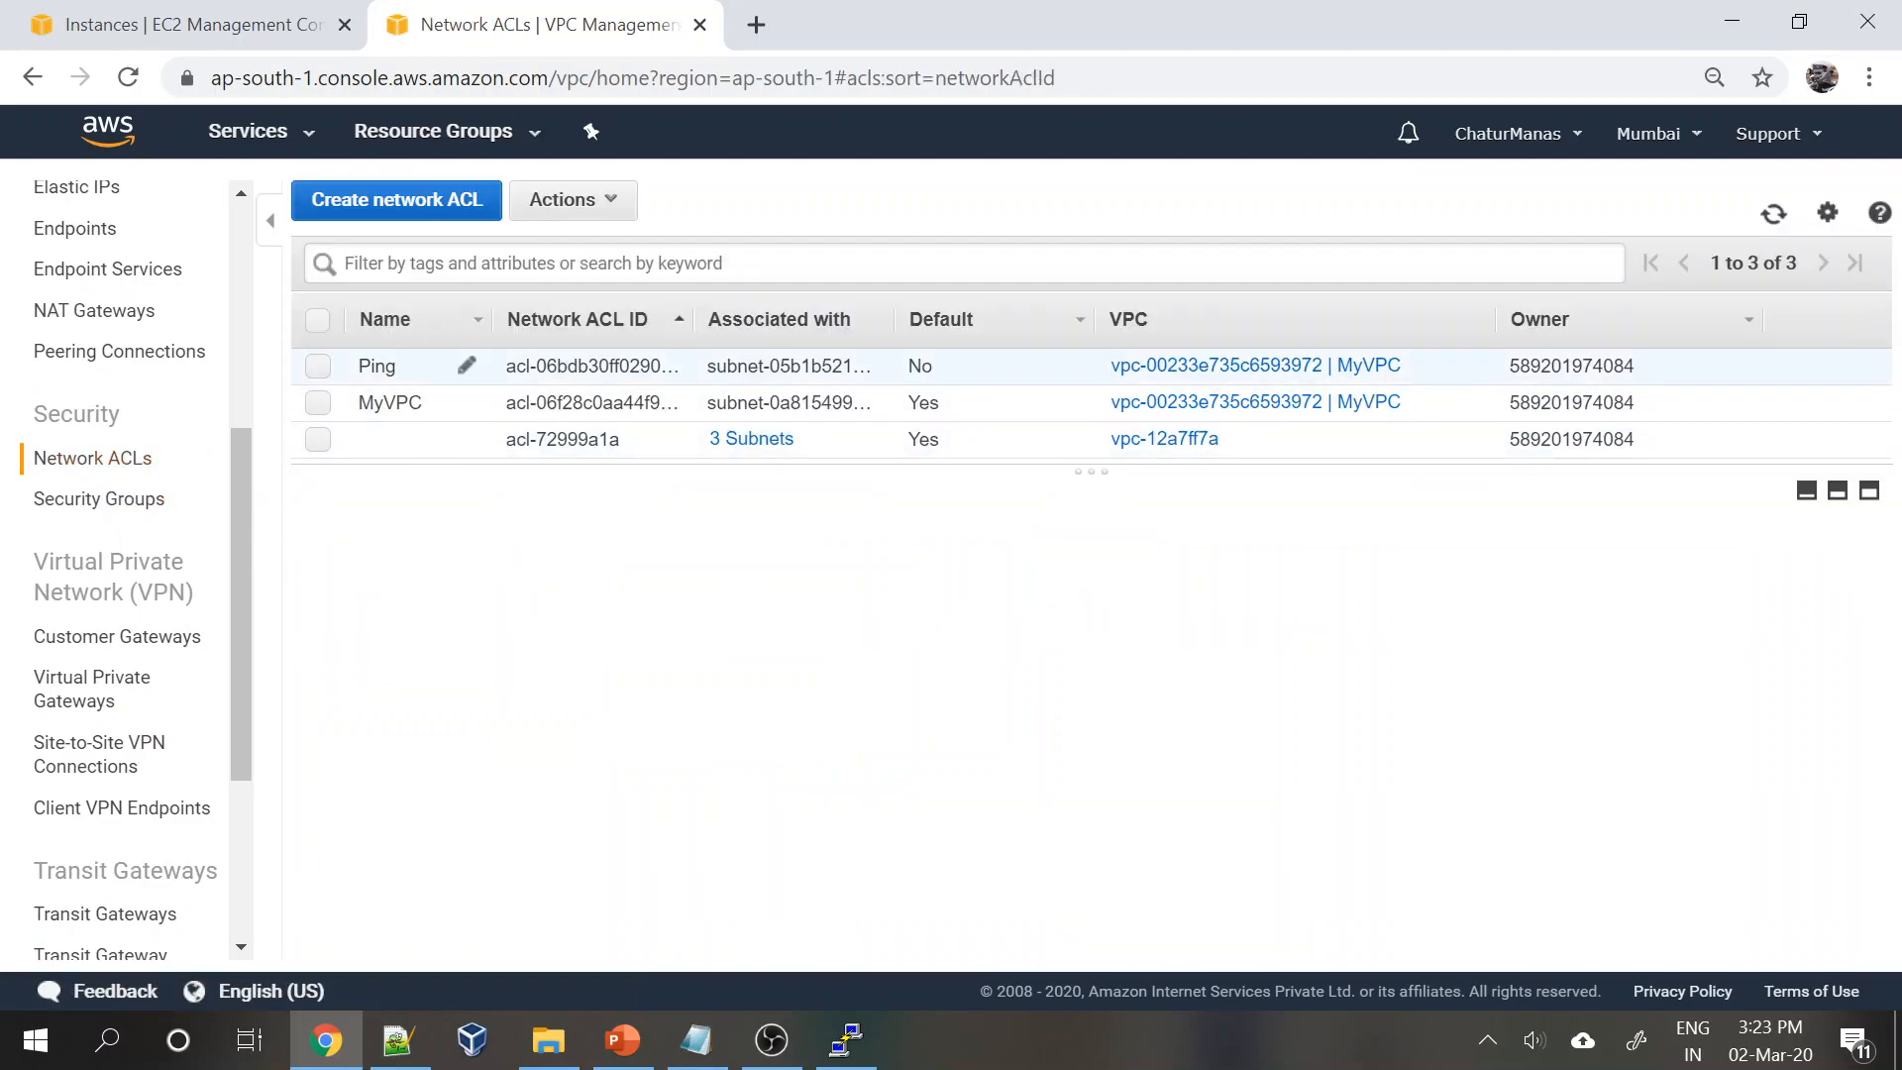
click(436, 366)
click(609, 561)
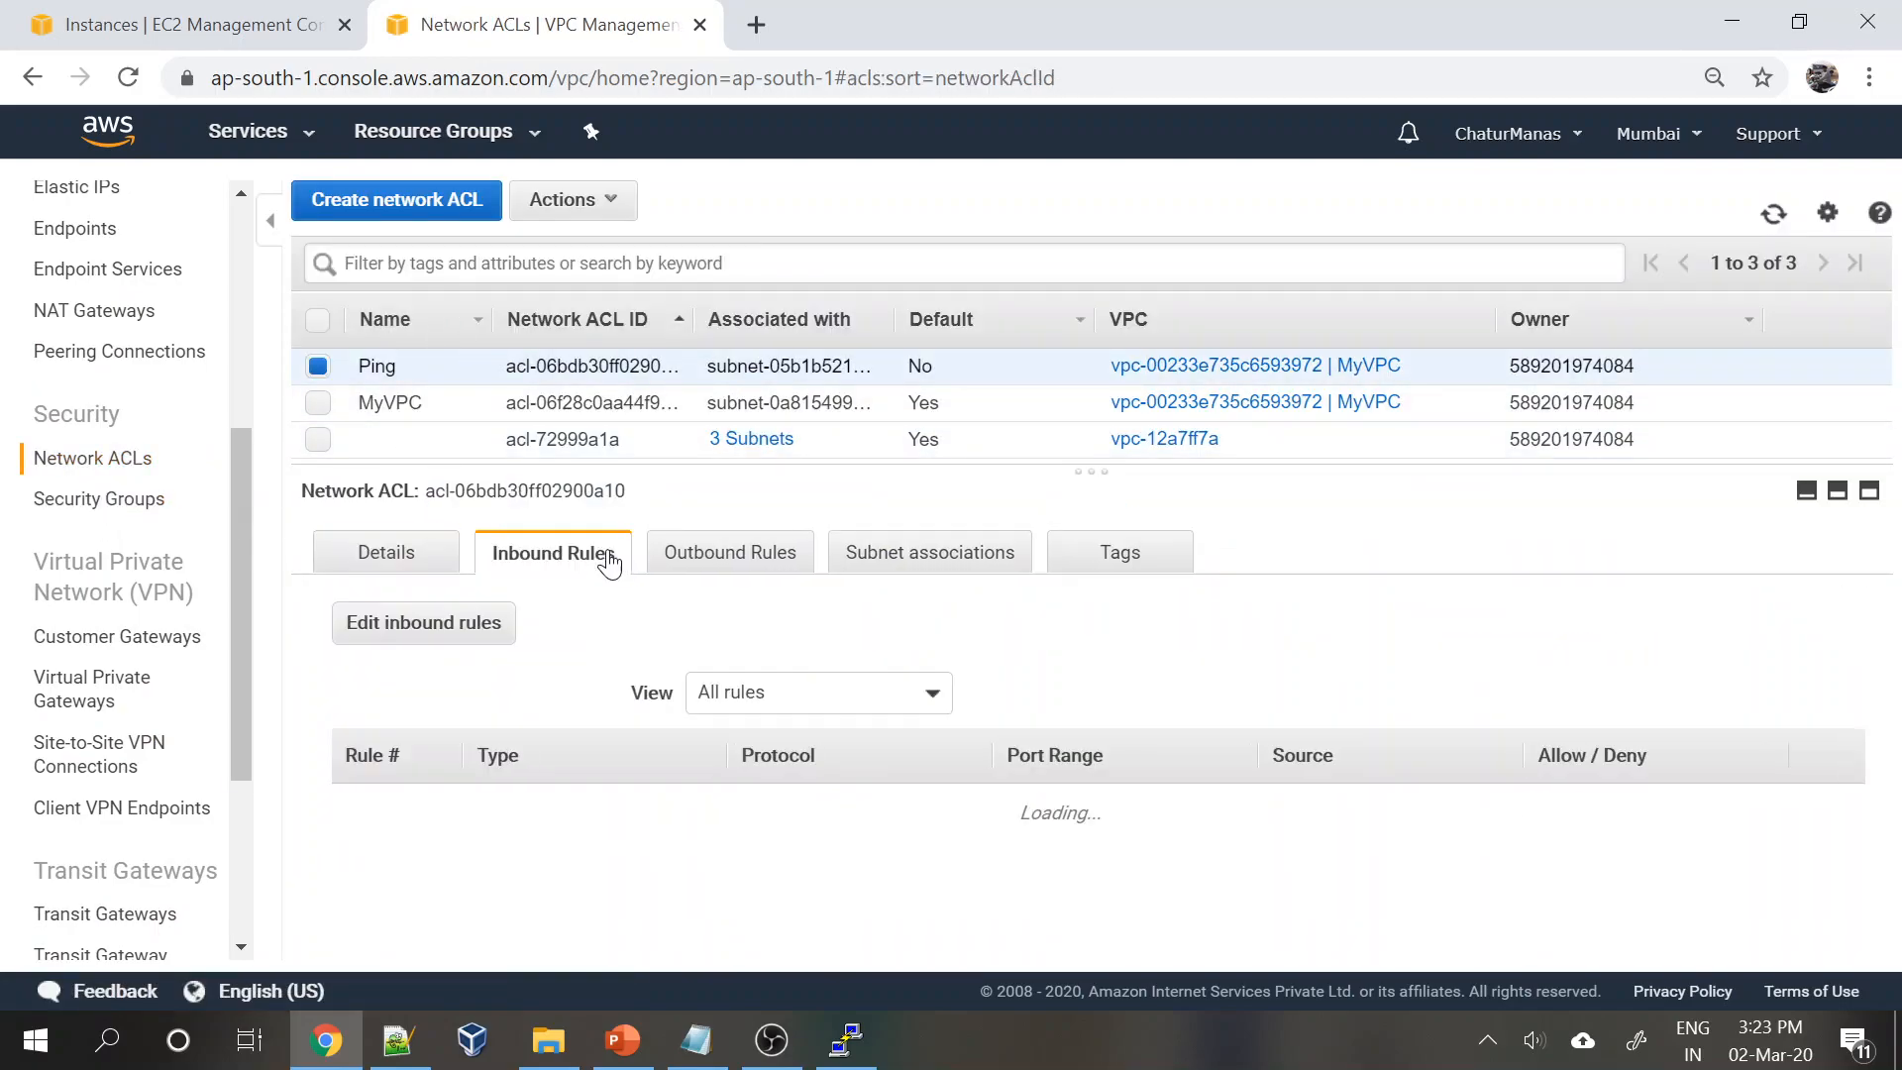
click(451, 641)
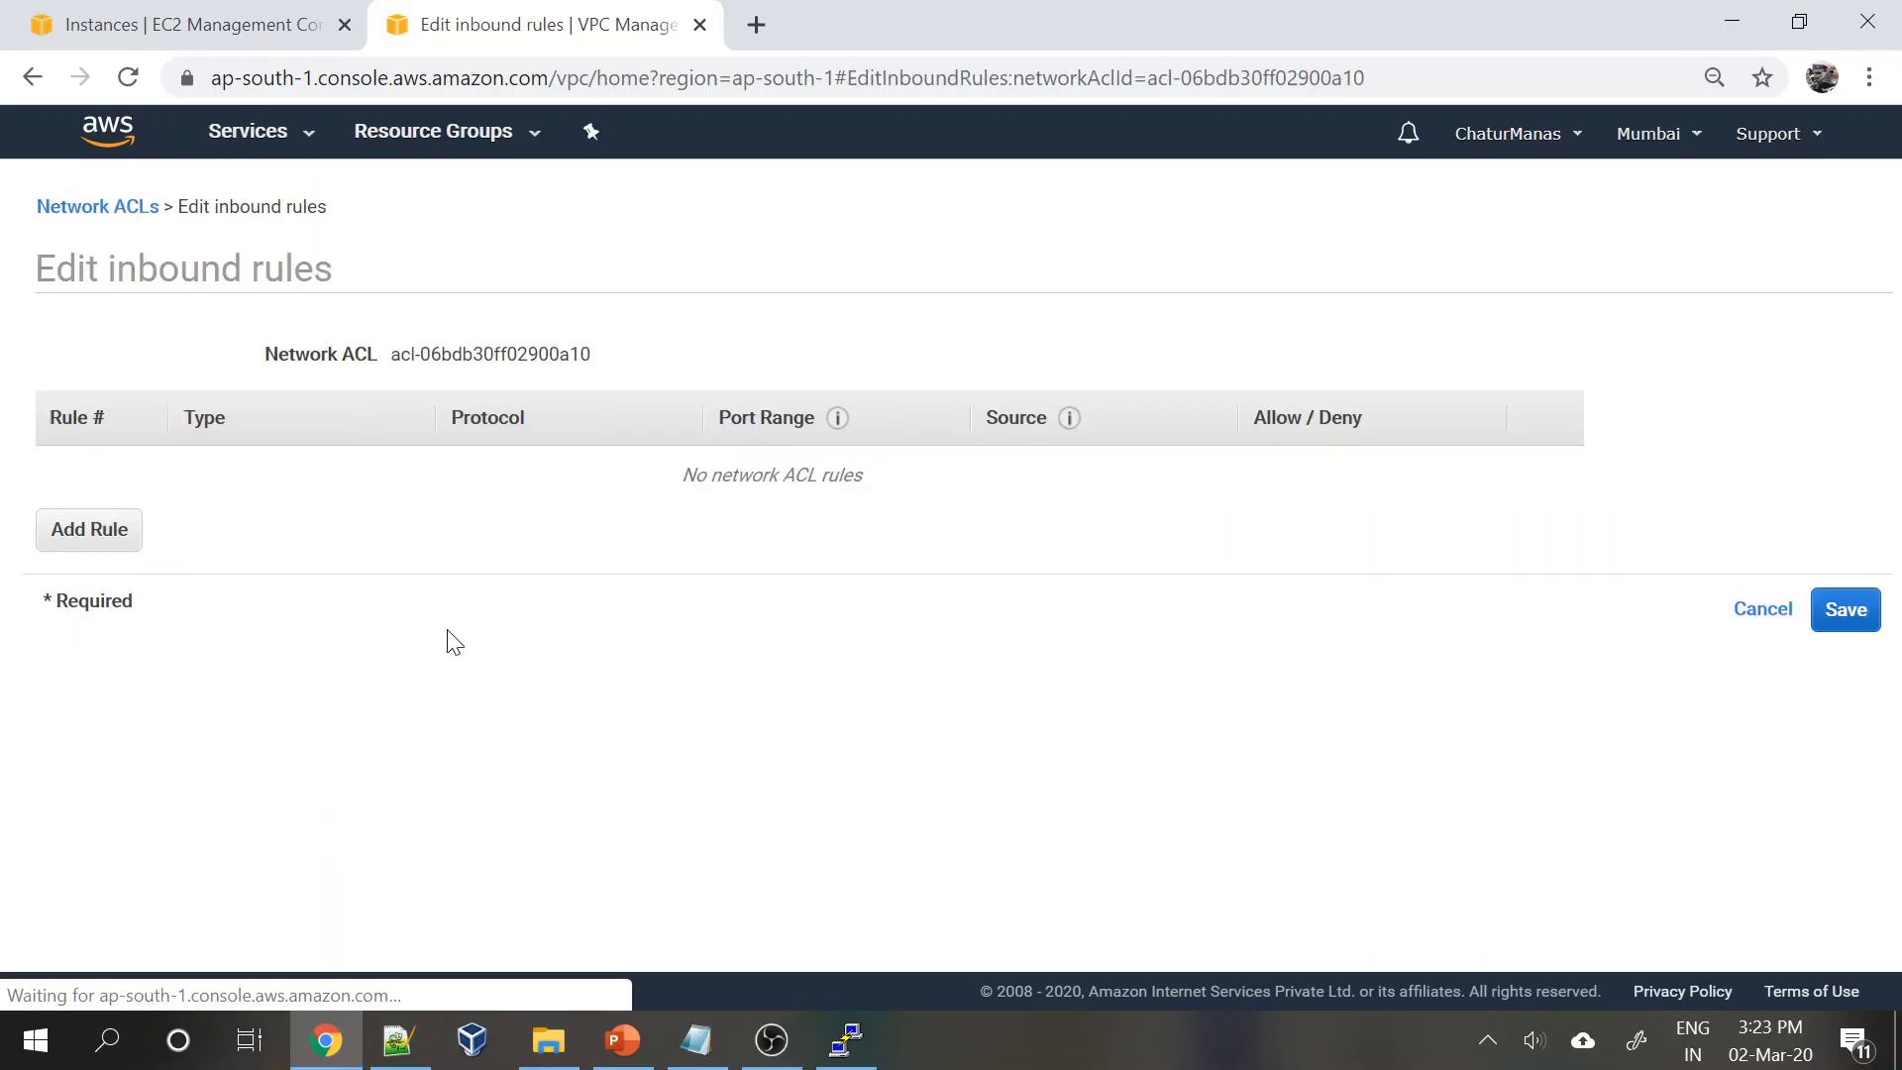
- Add inbound rule 100 that allows All ICMP - IPv4 traffic from source 0.0.0.0/0
click(91, 530)
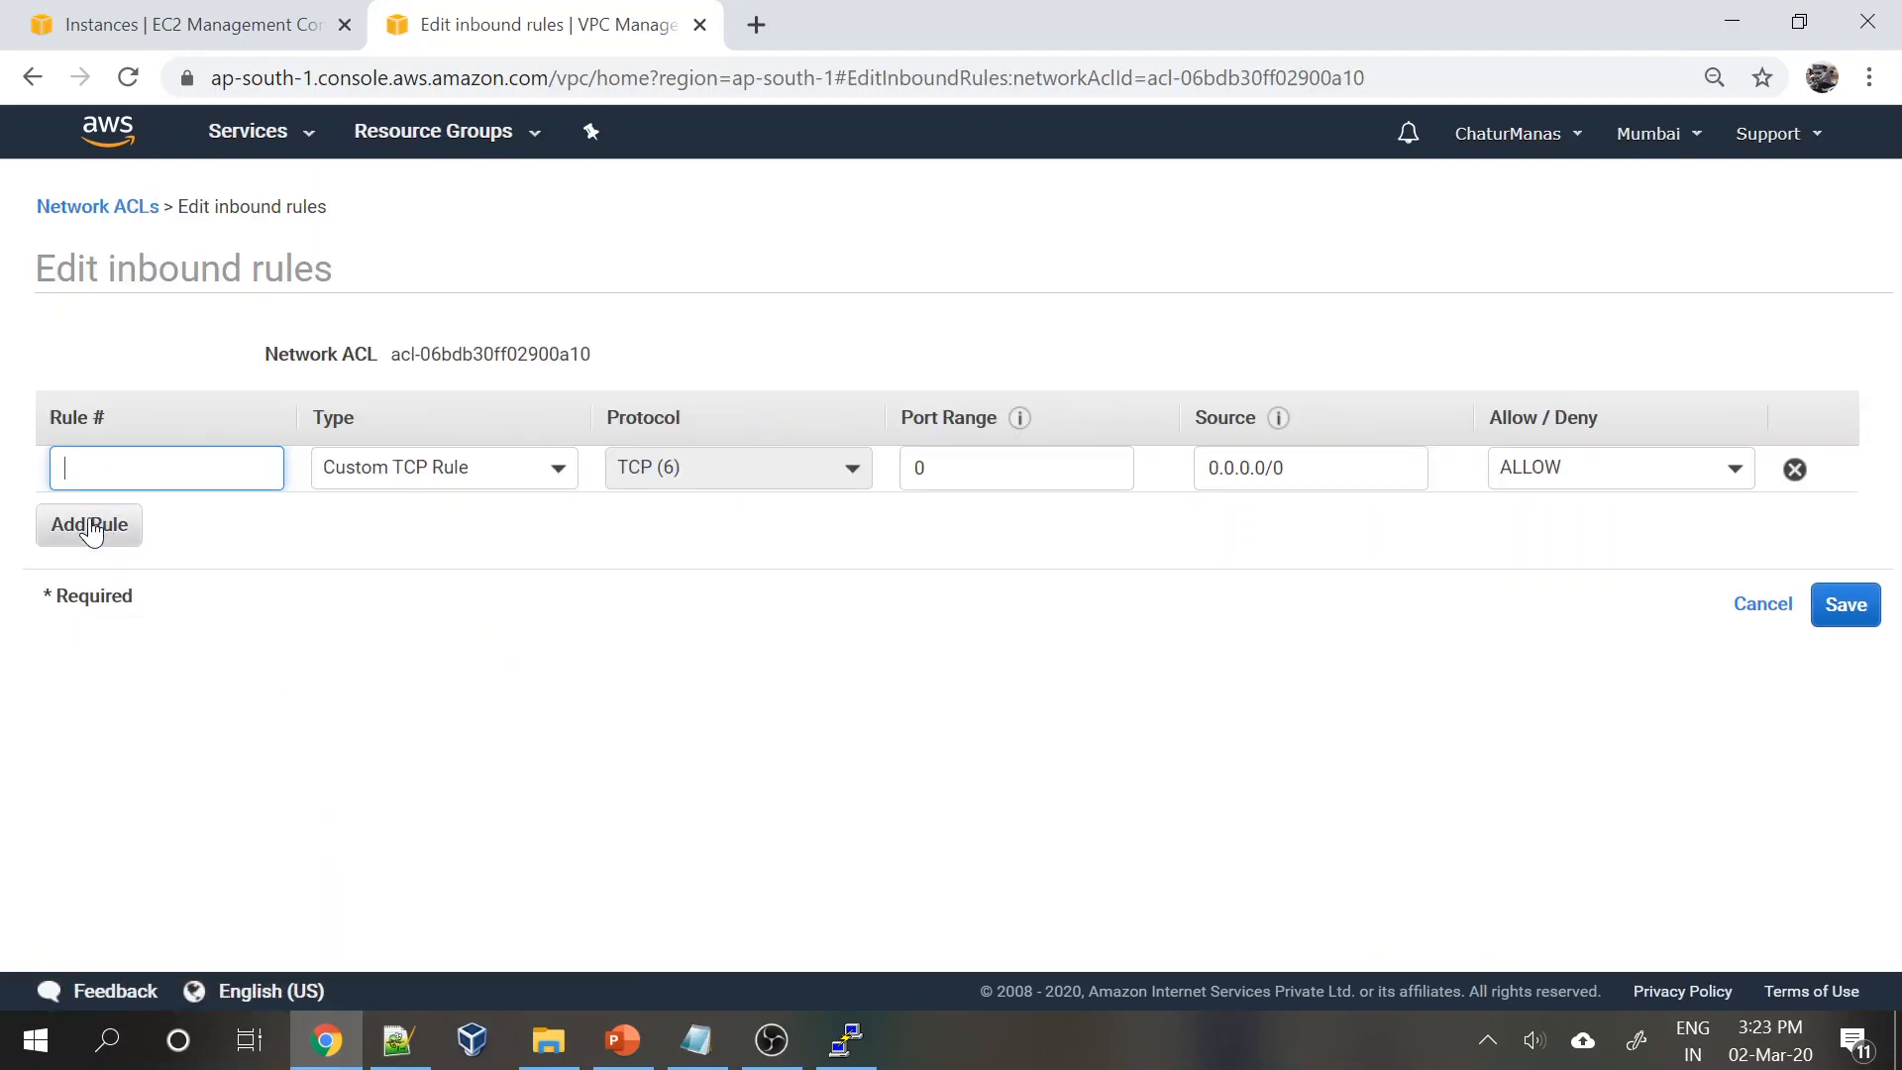
text(100)
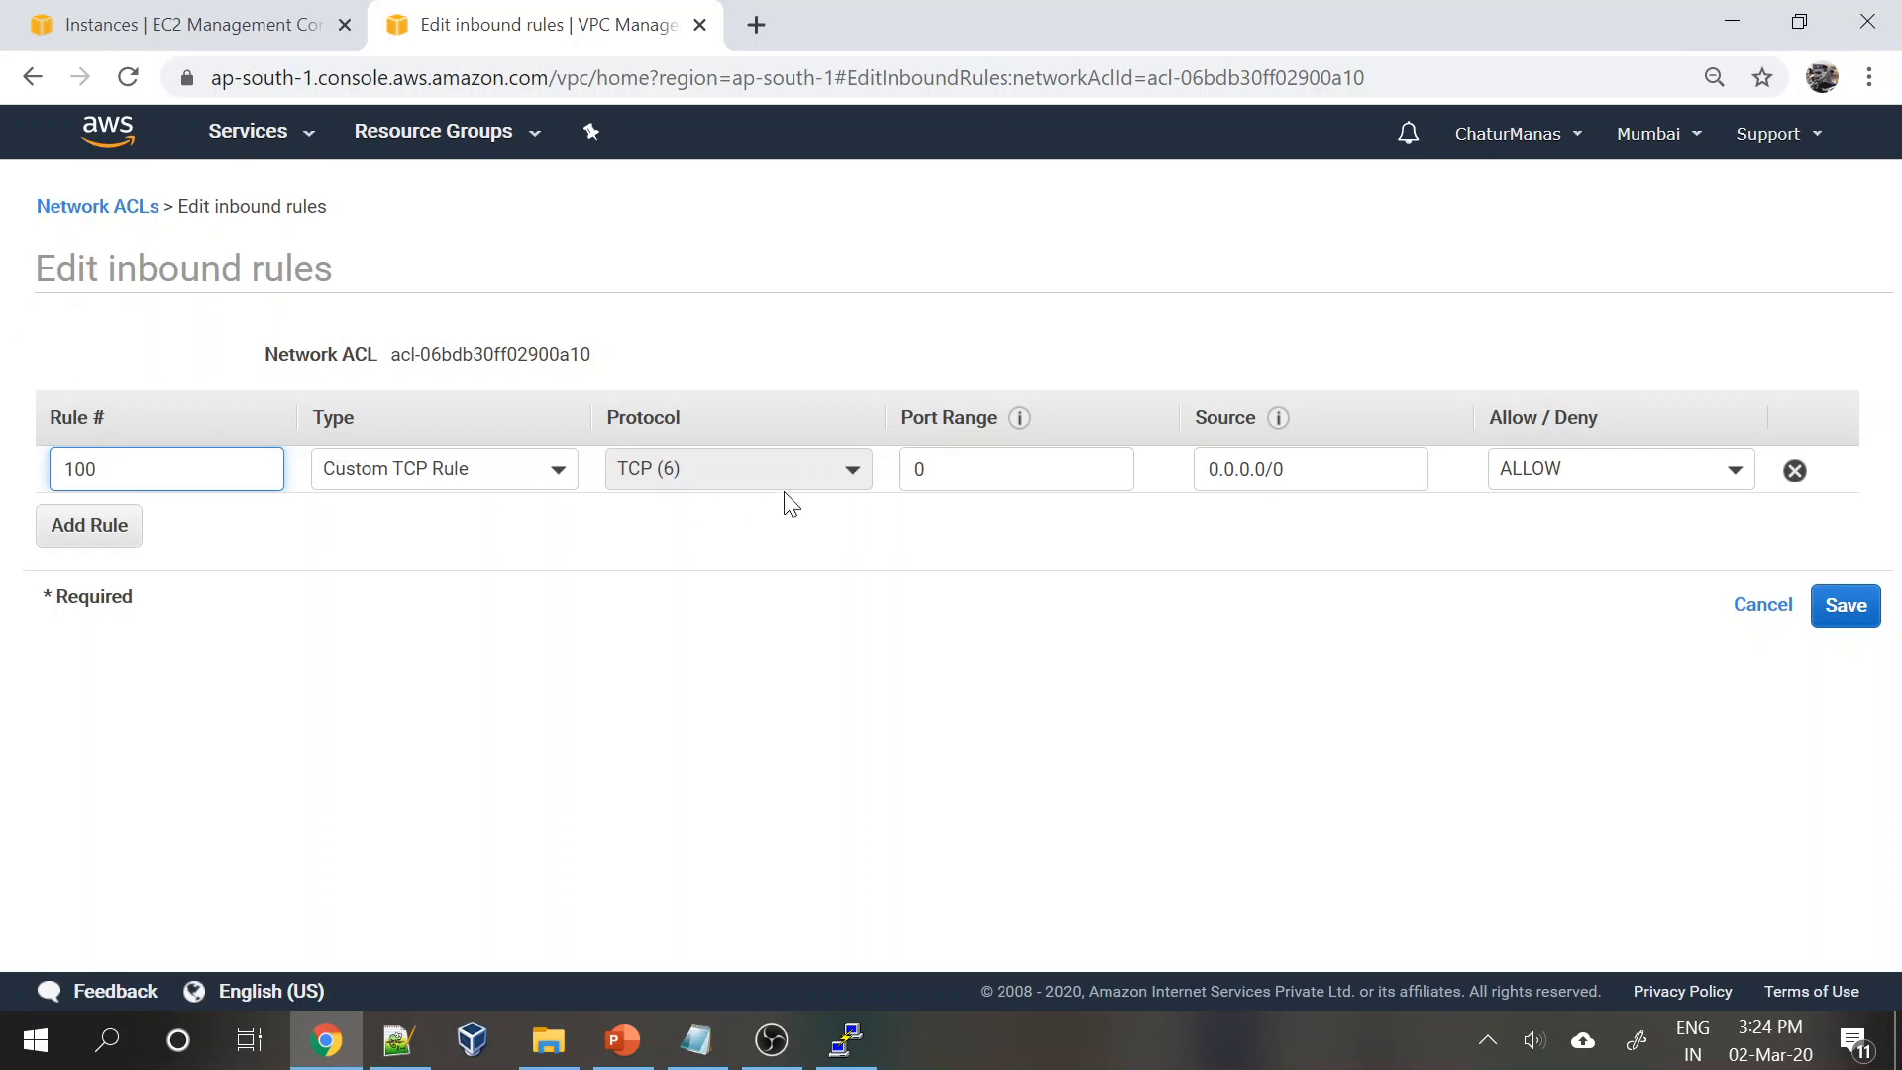
click(536, 477)
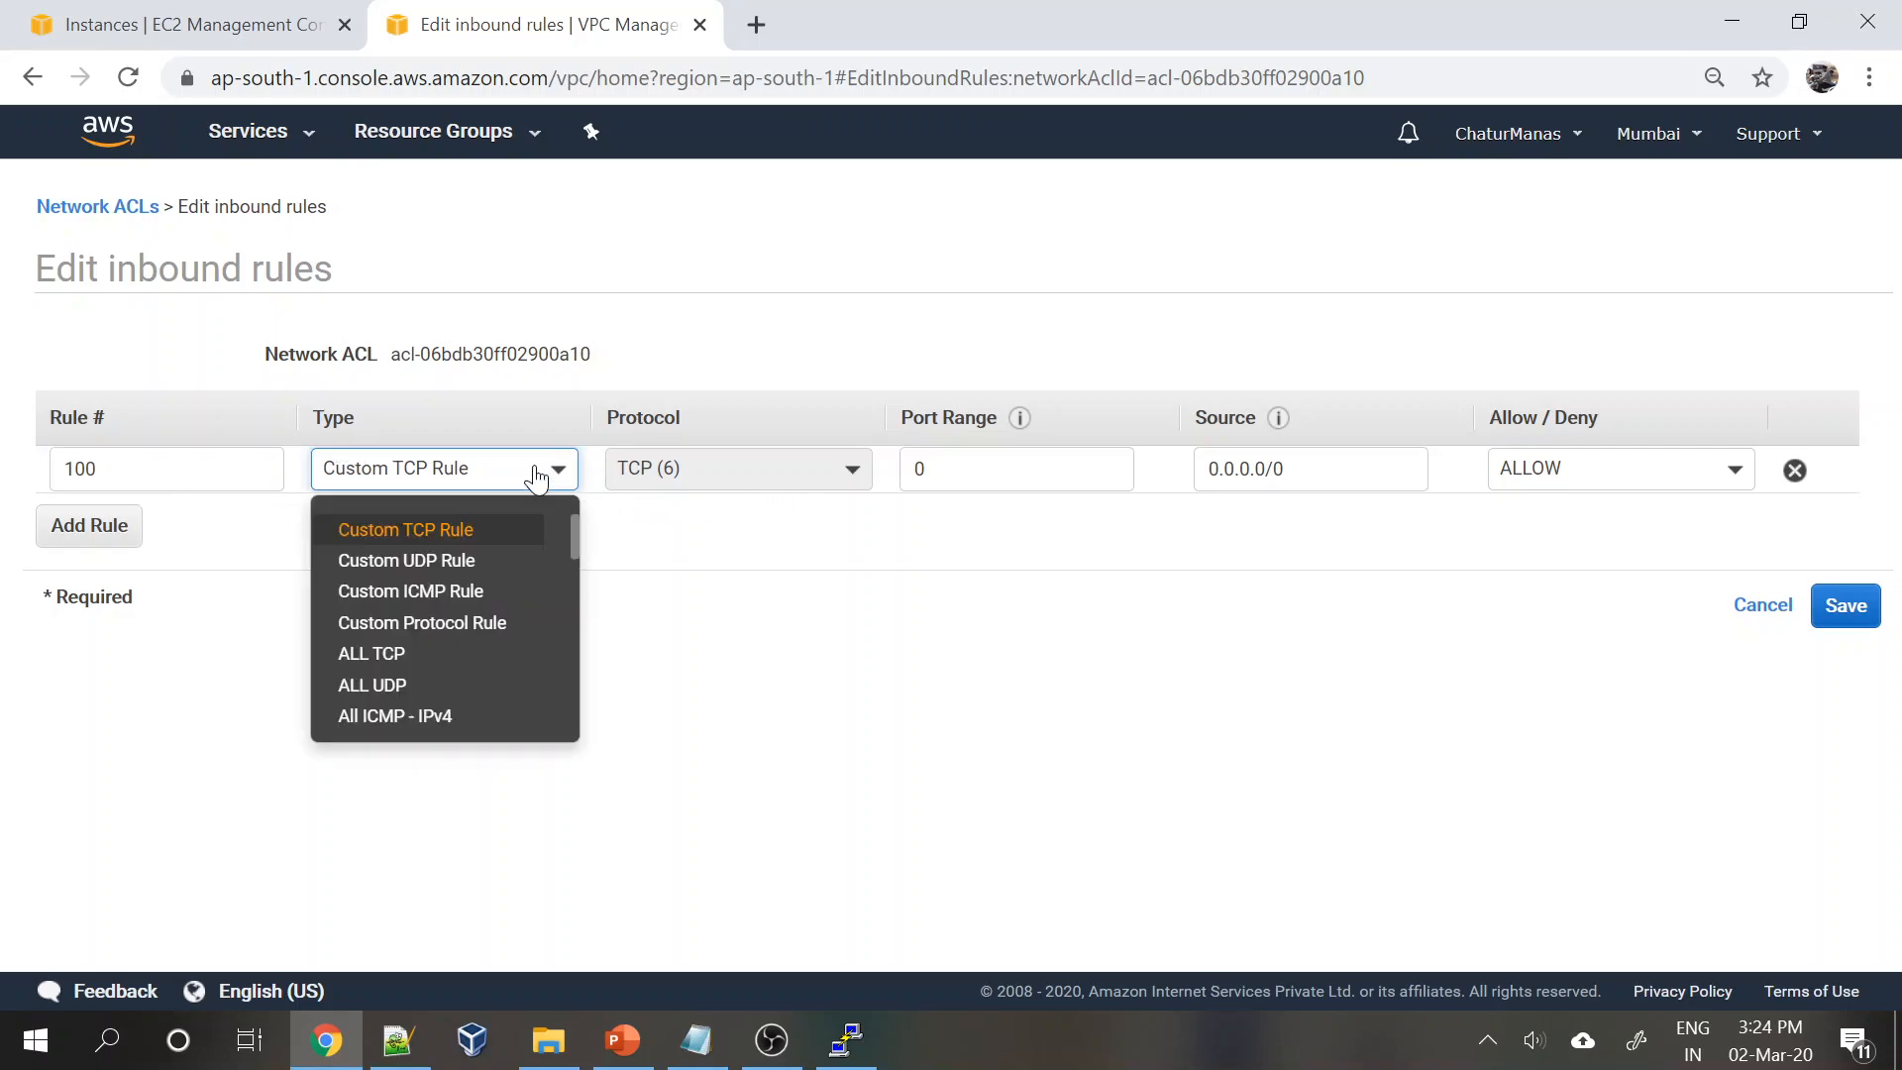
click(408, 717)
click(1543, 481)
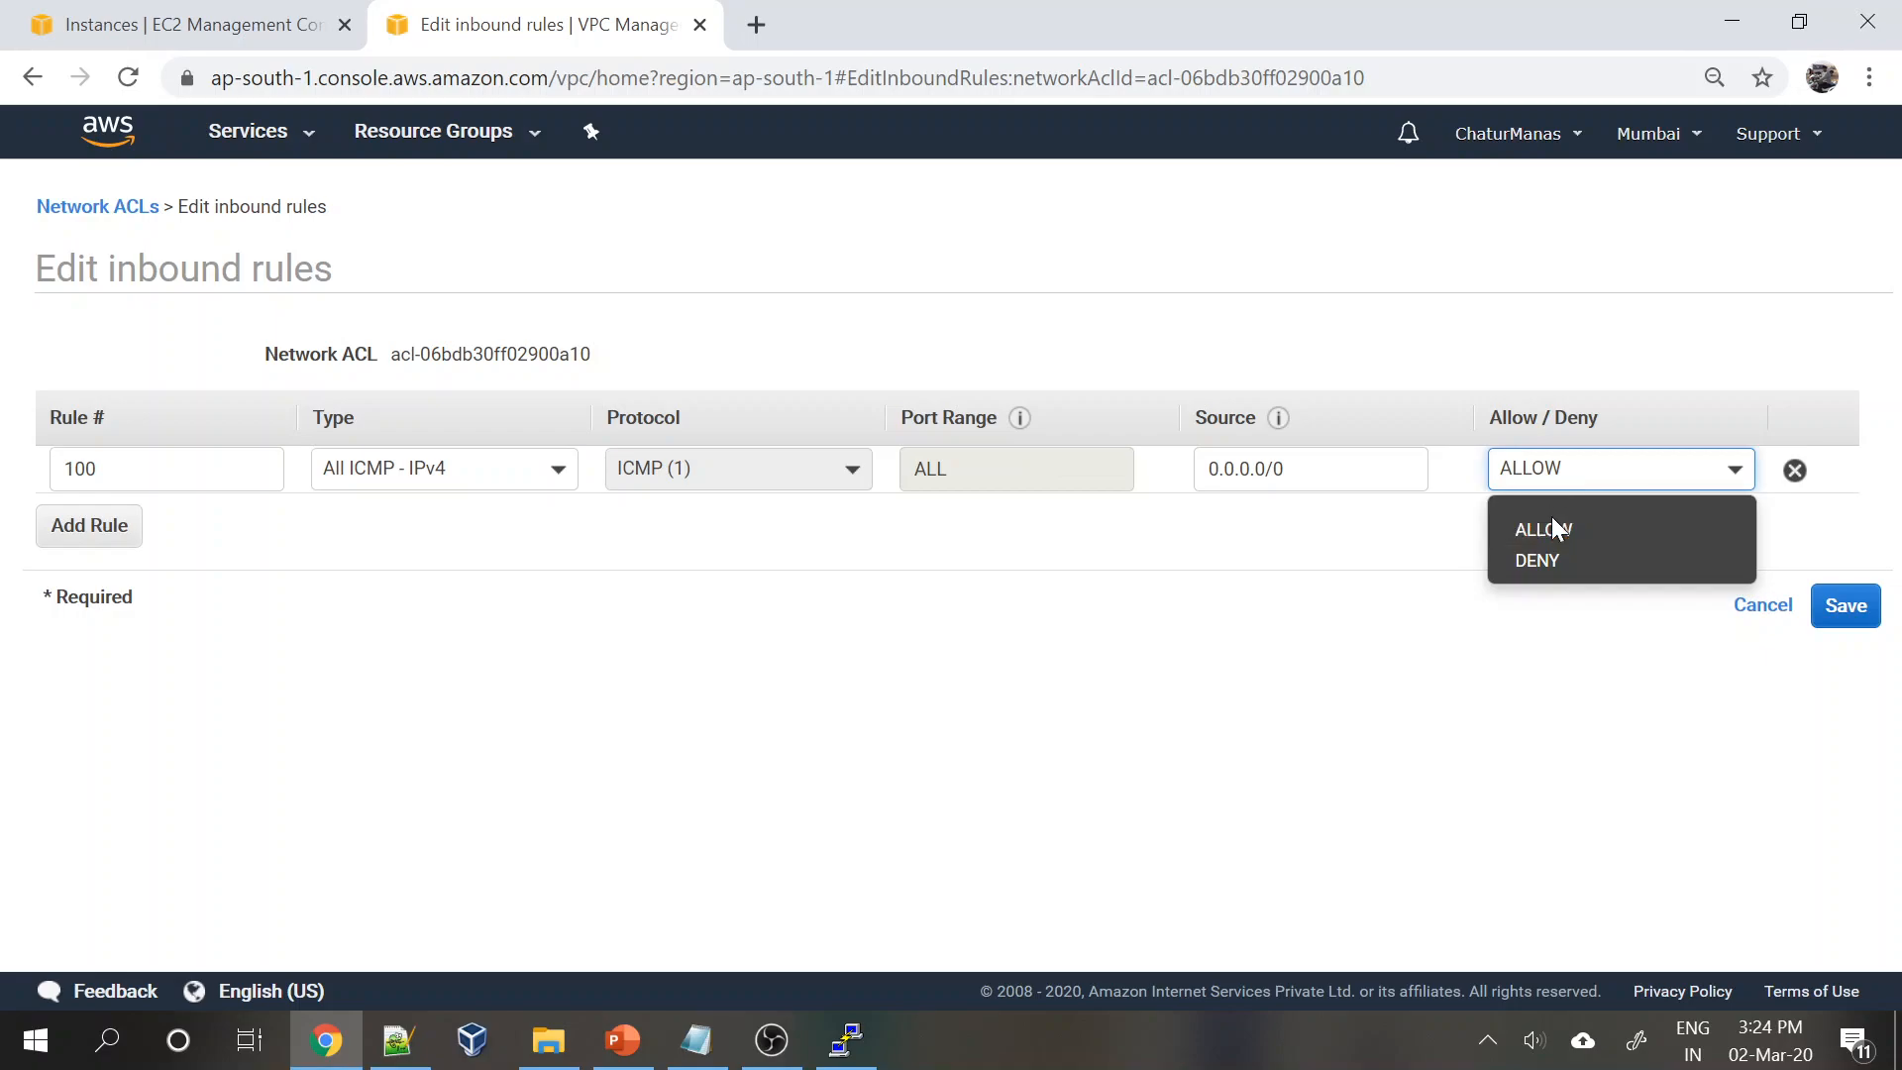
click(1550, 535)
click(1157, 694)
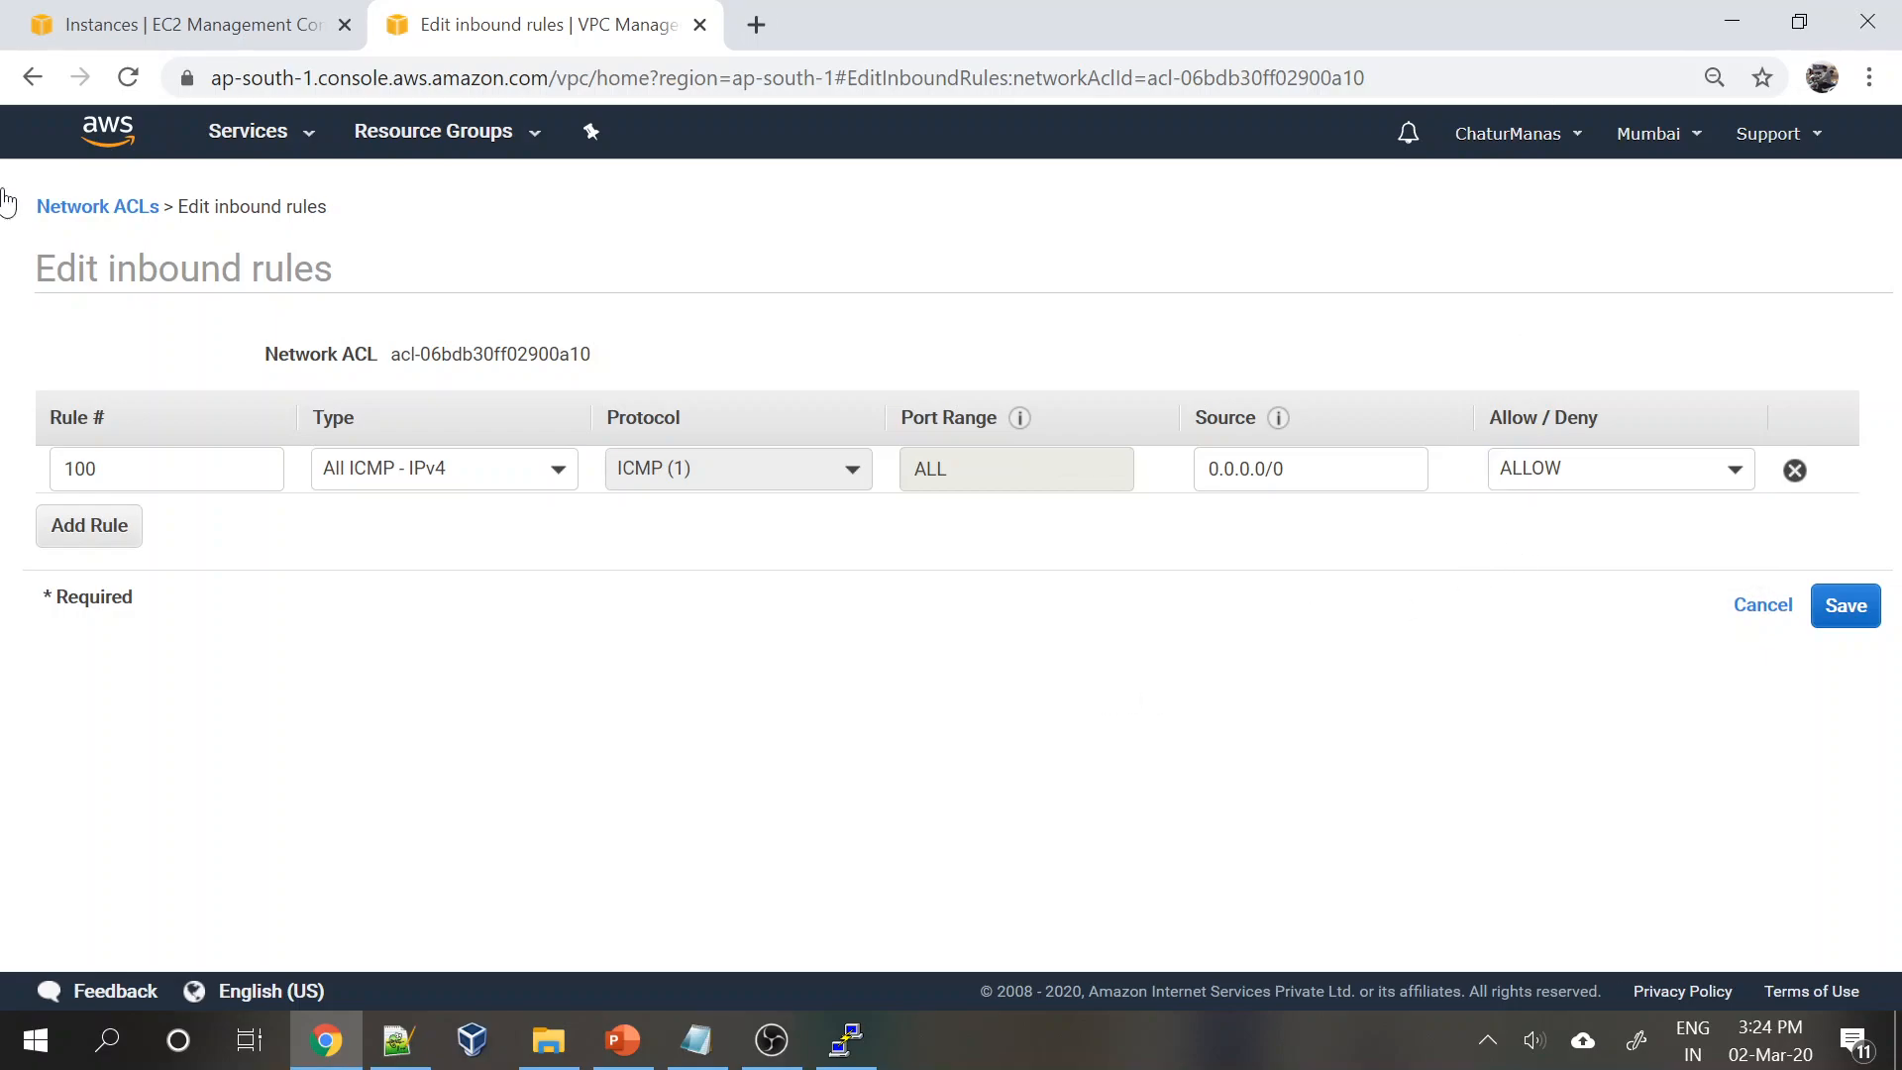
- Add a second inbound rule numbered 101 that denies All ICMP - IPv4 traffic from 0.0.0.0/0
click(121, 535)
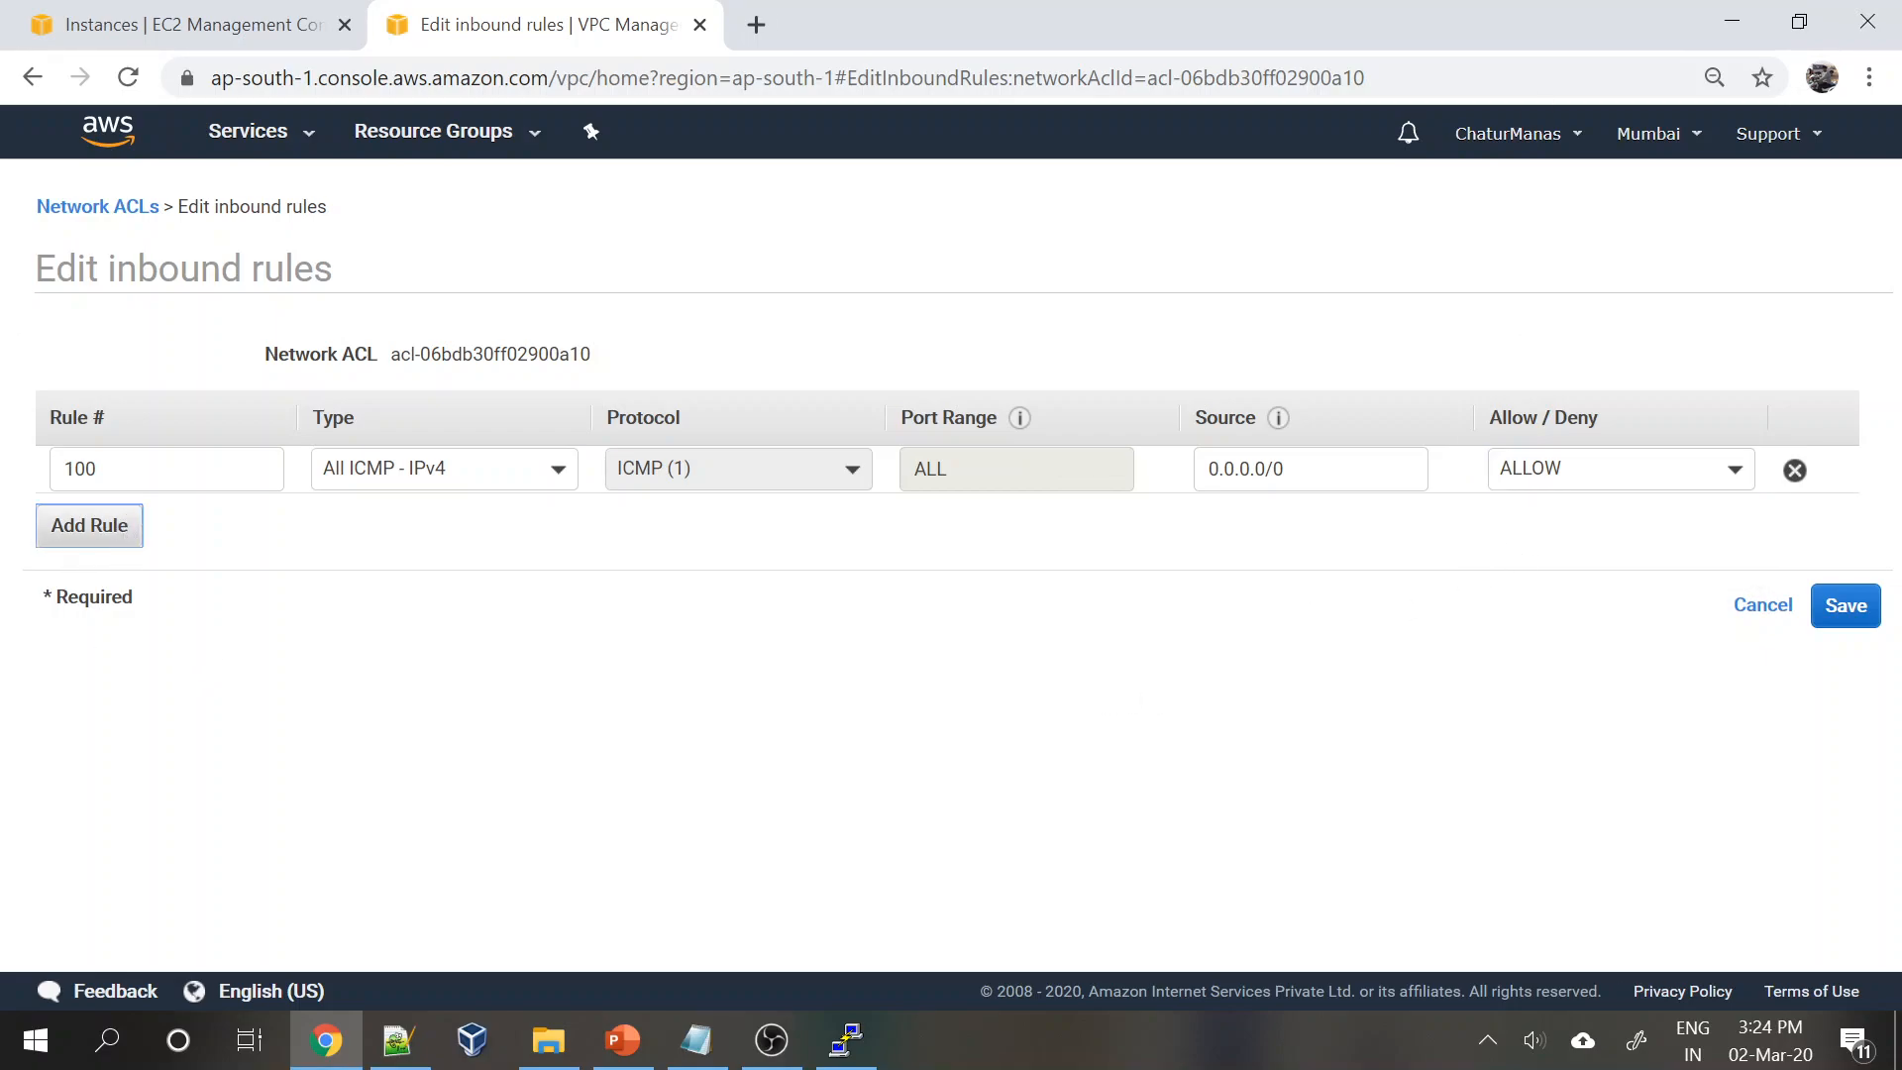
text(101)
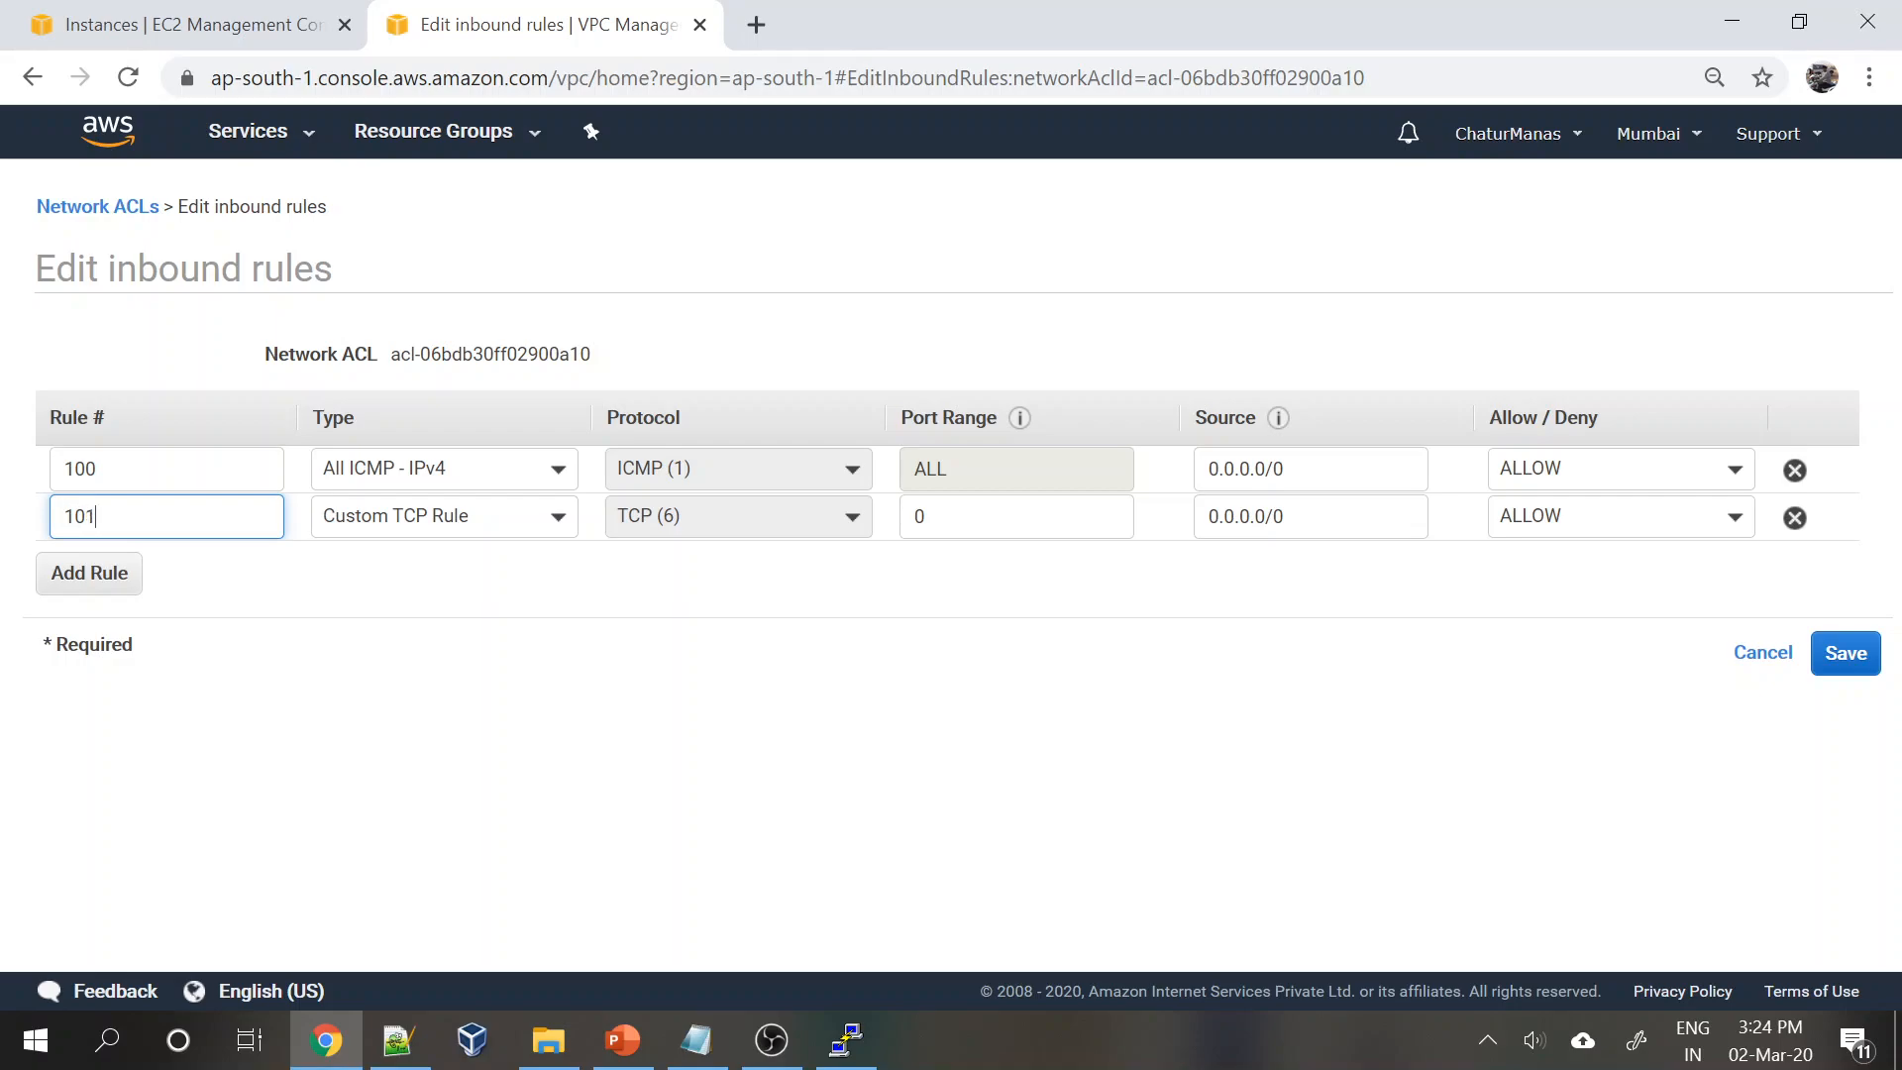
click(578, 524)
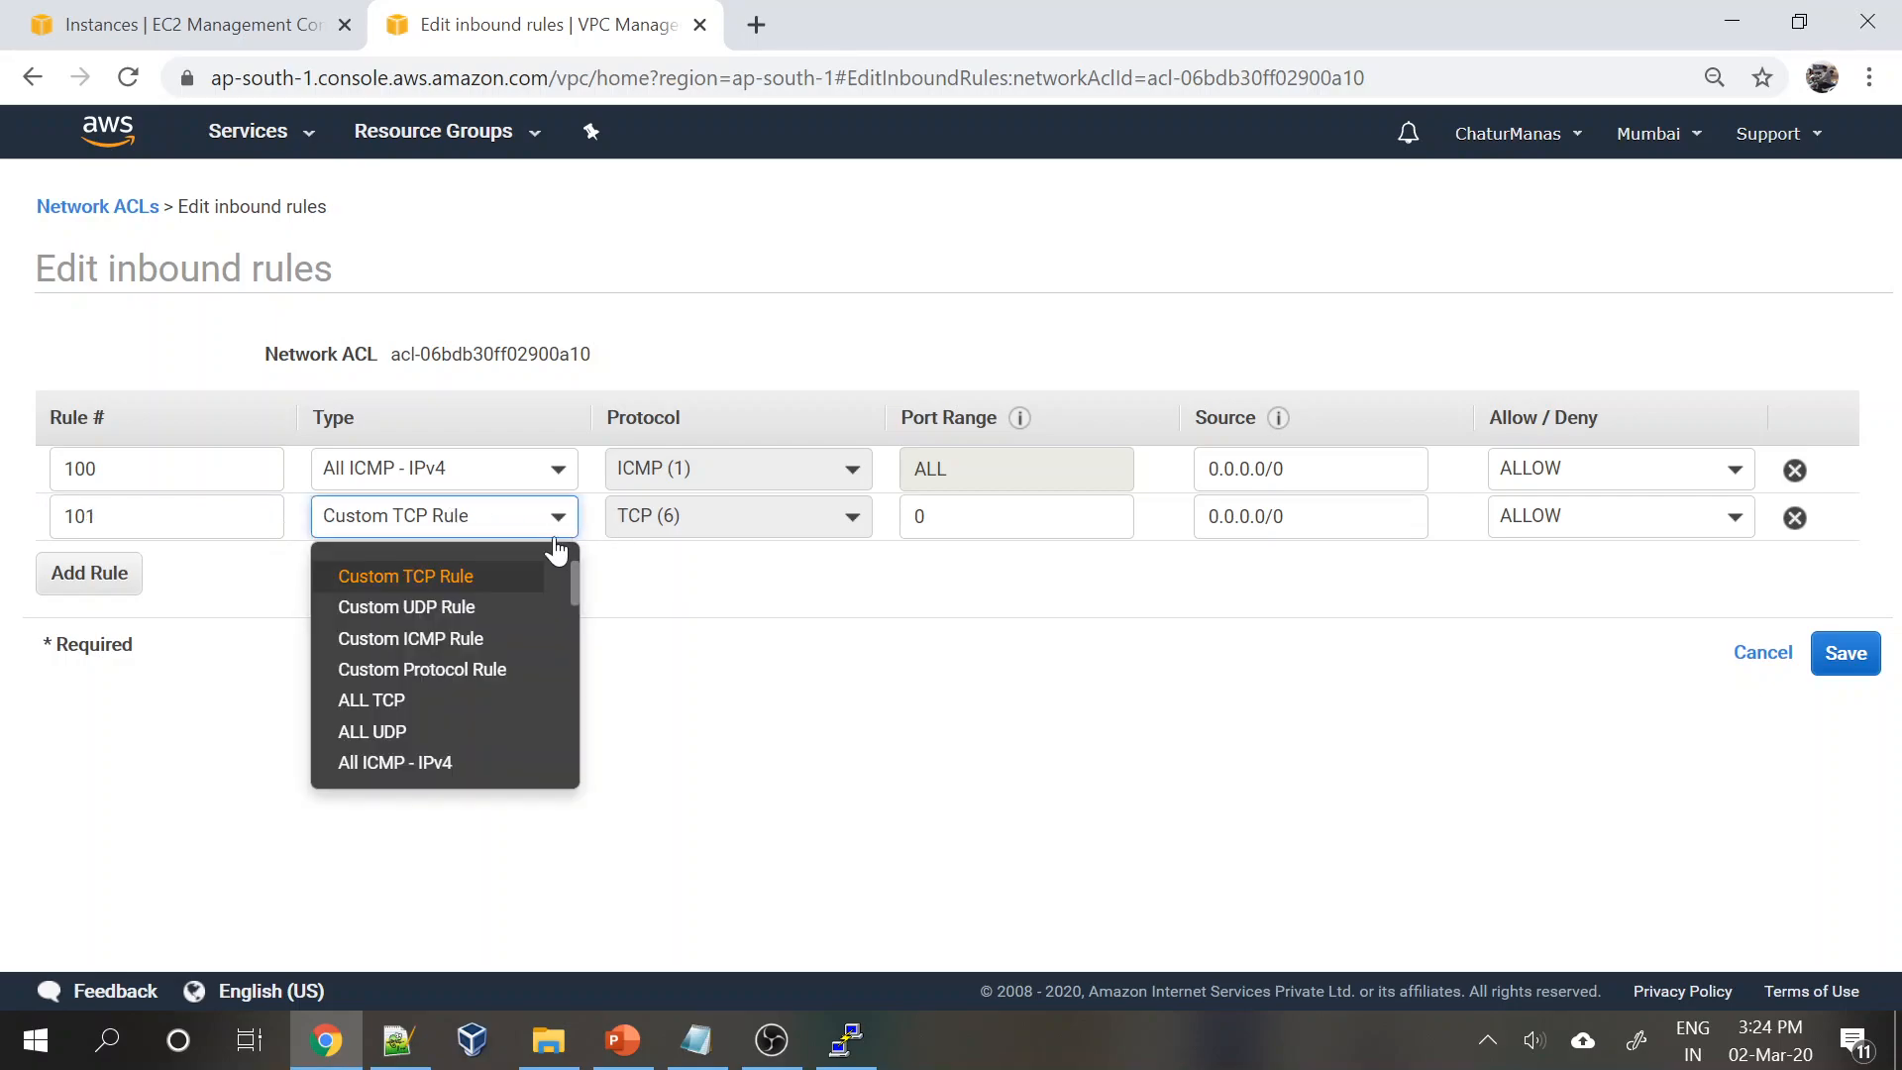
click(417, 767)
click(1588, 514)
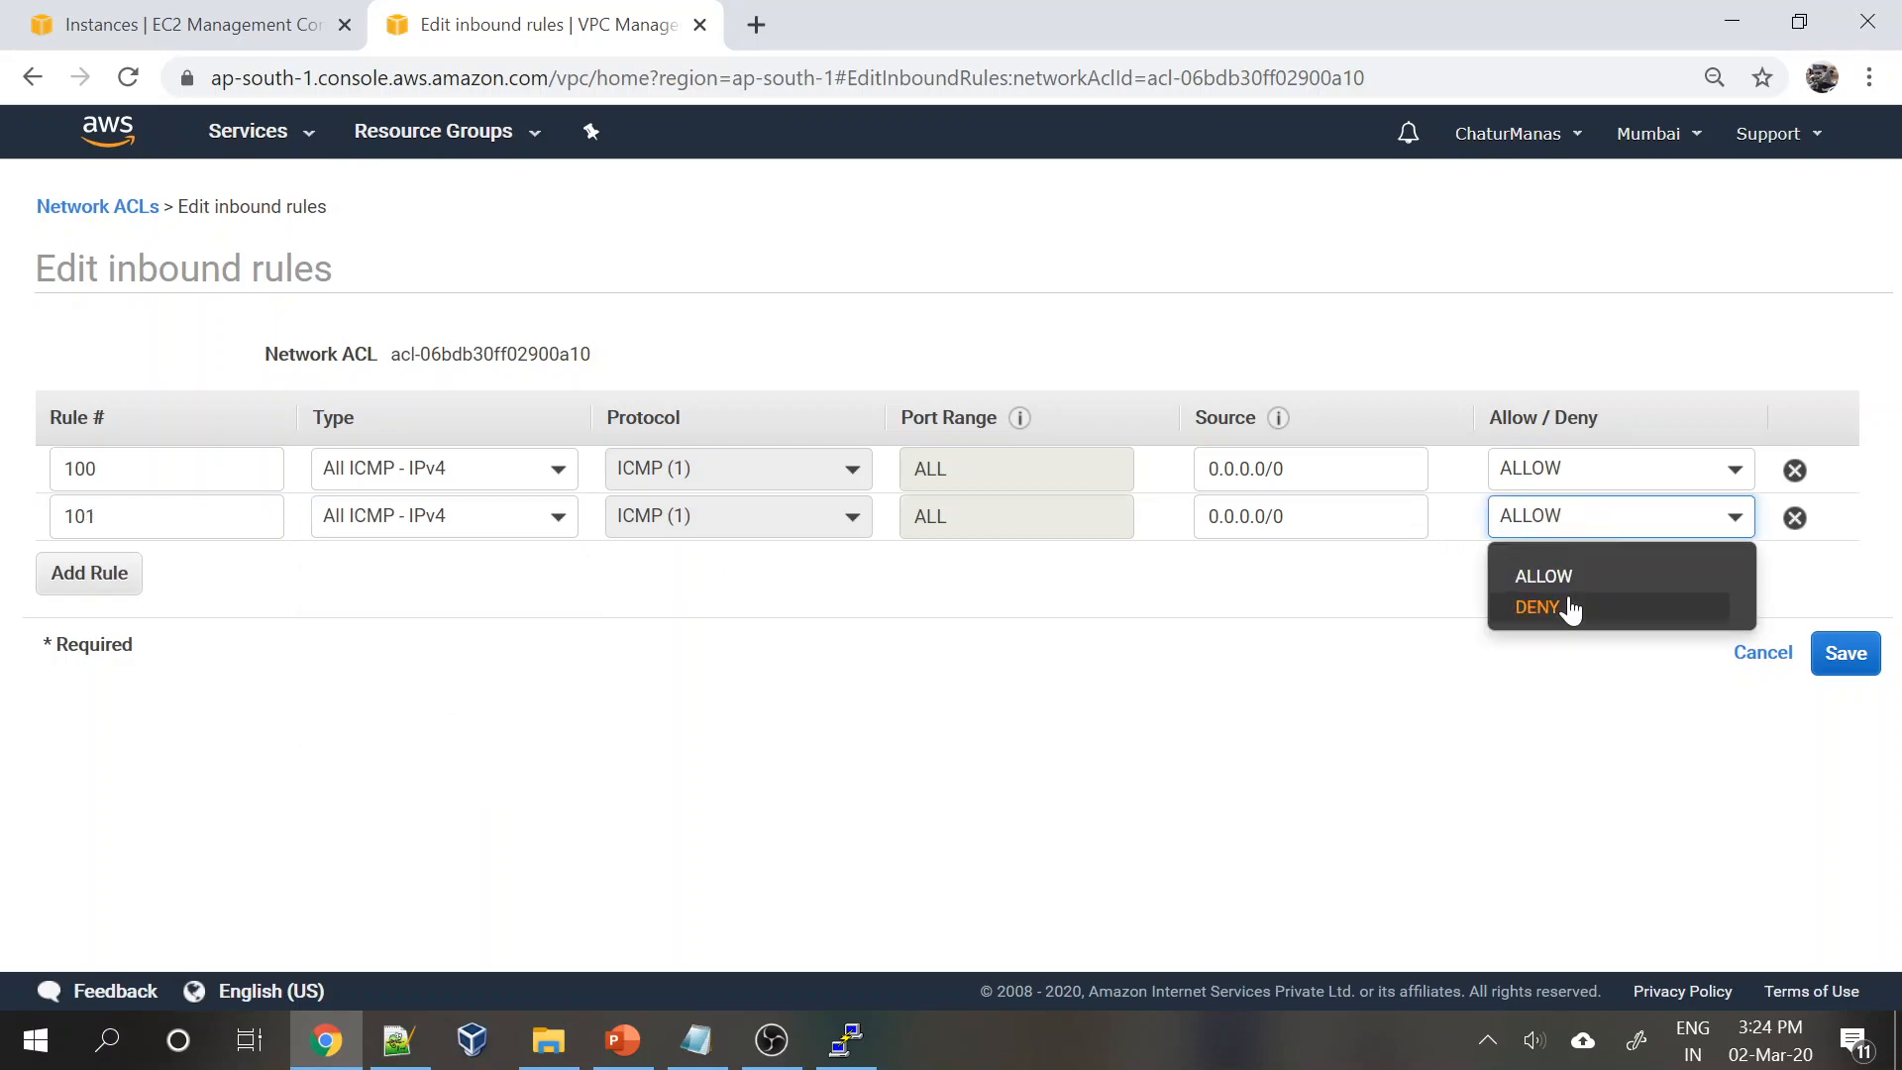
click(1568, 612)
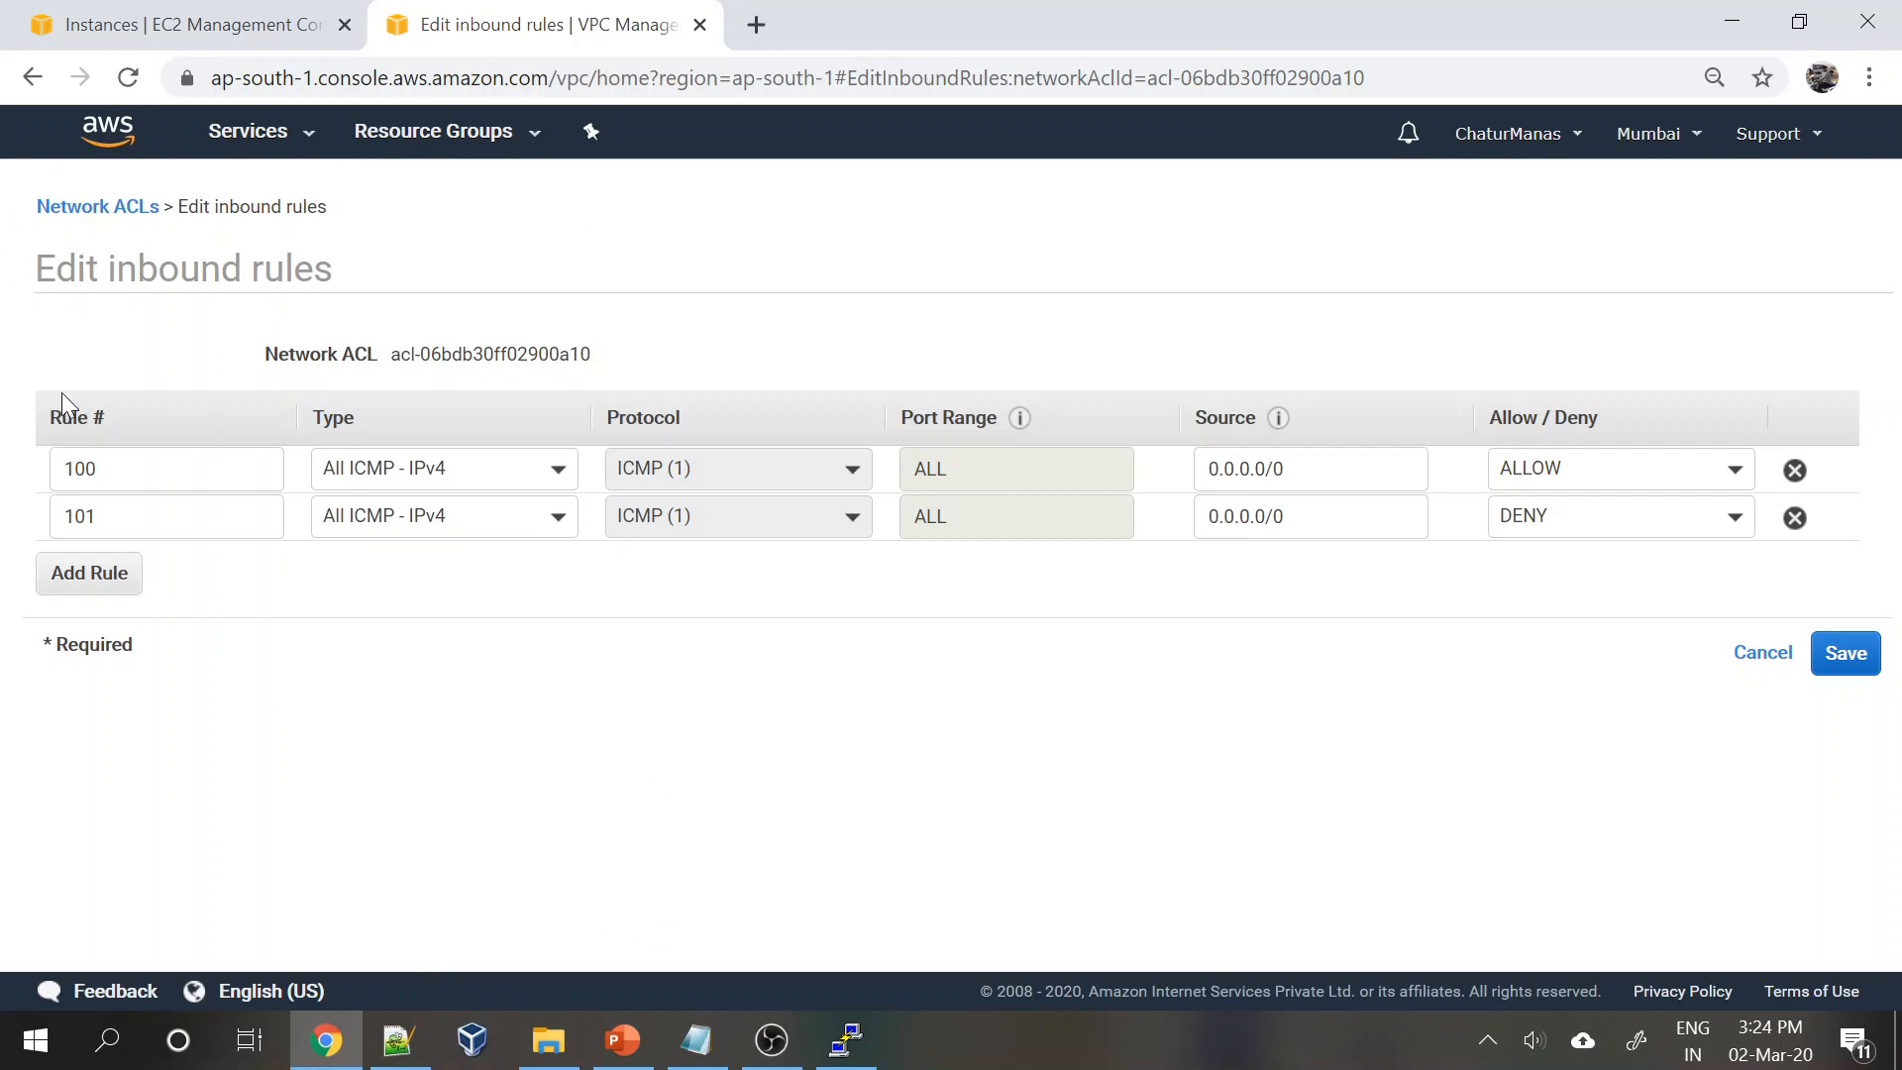
- Compare the rule numbers and Allow / Deny settings of inbound rules 100 and 101
click(111, 469)
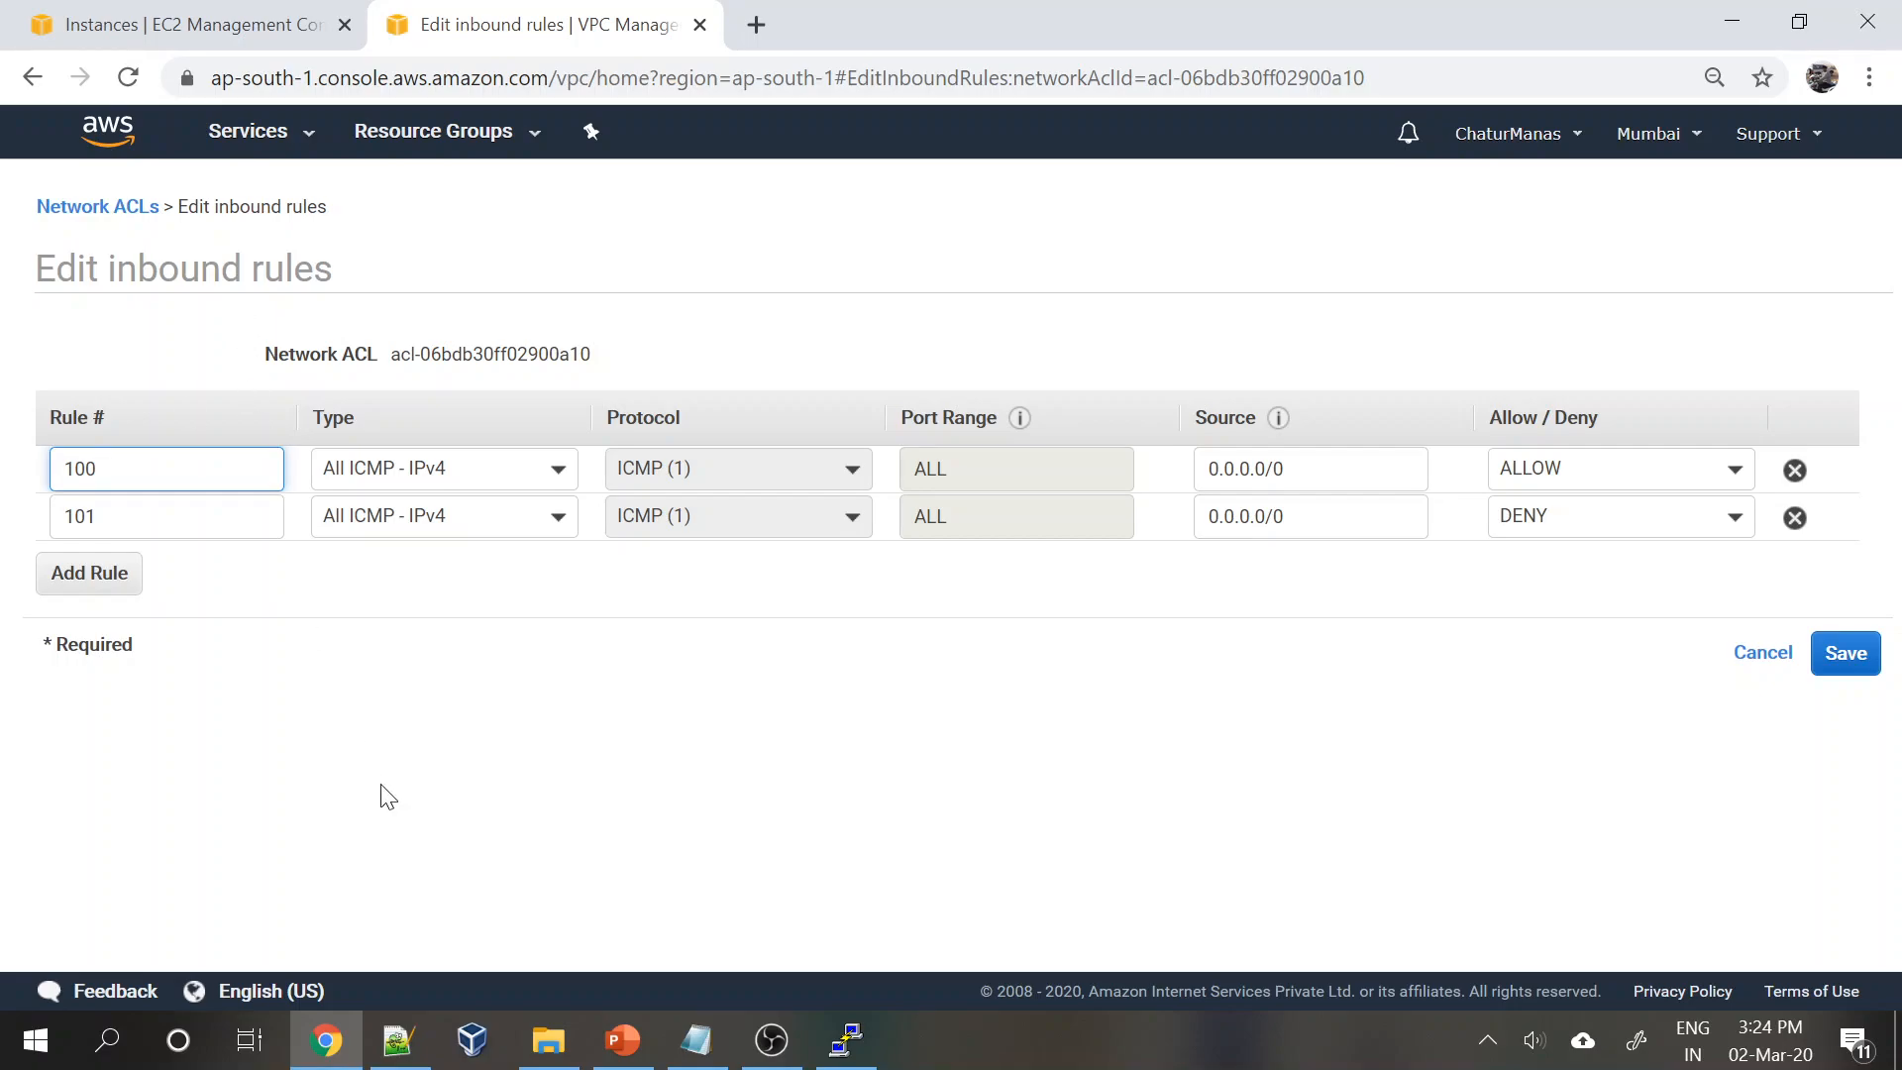
click(437, 828)
key(Tab)
click(115, 517)
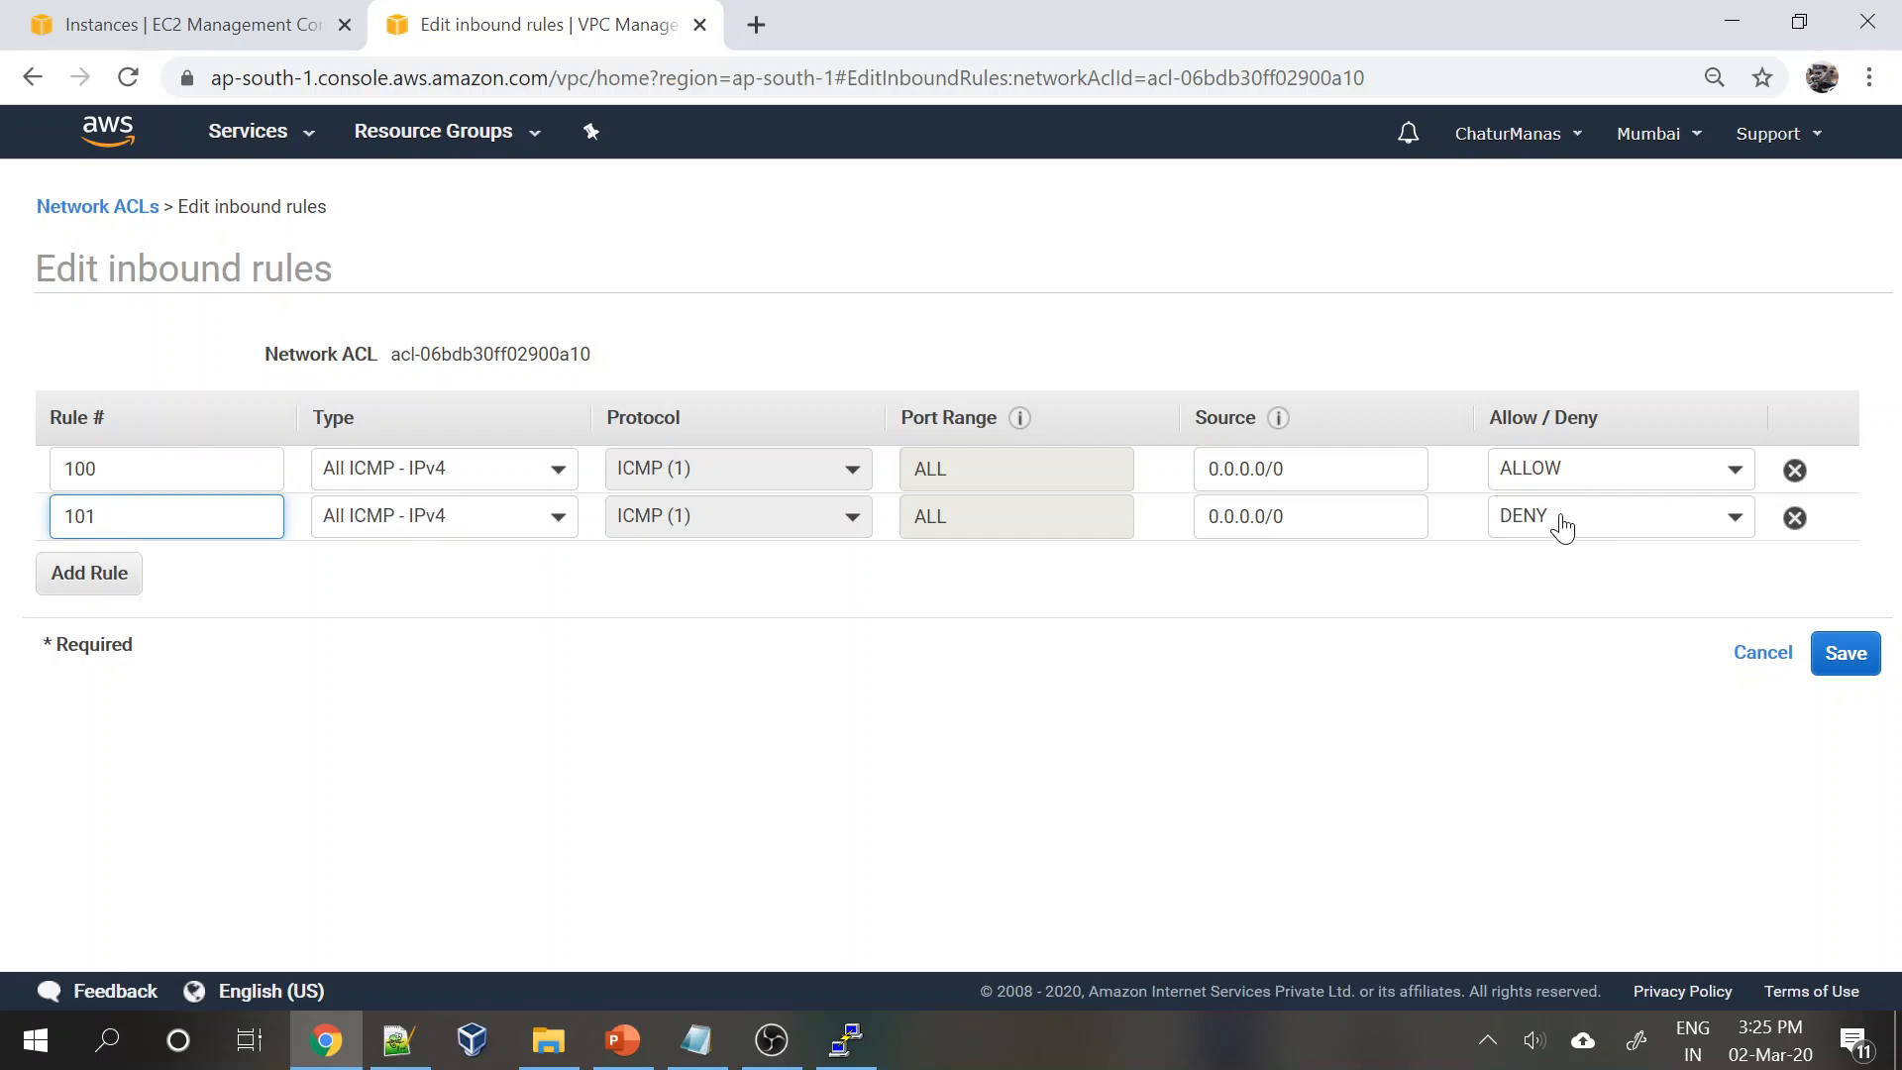
click(275, 713)
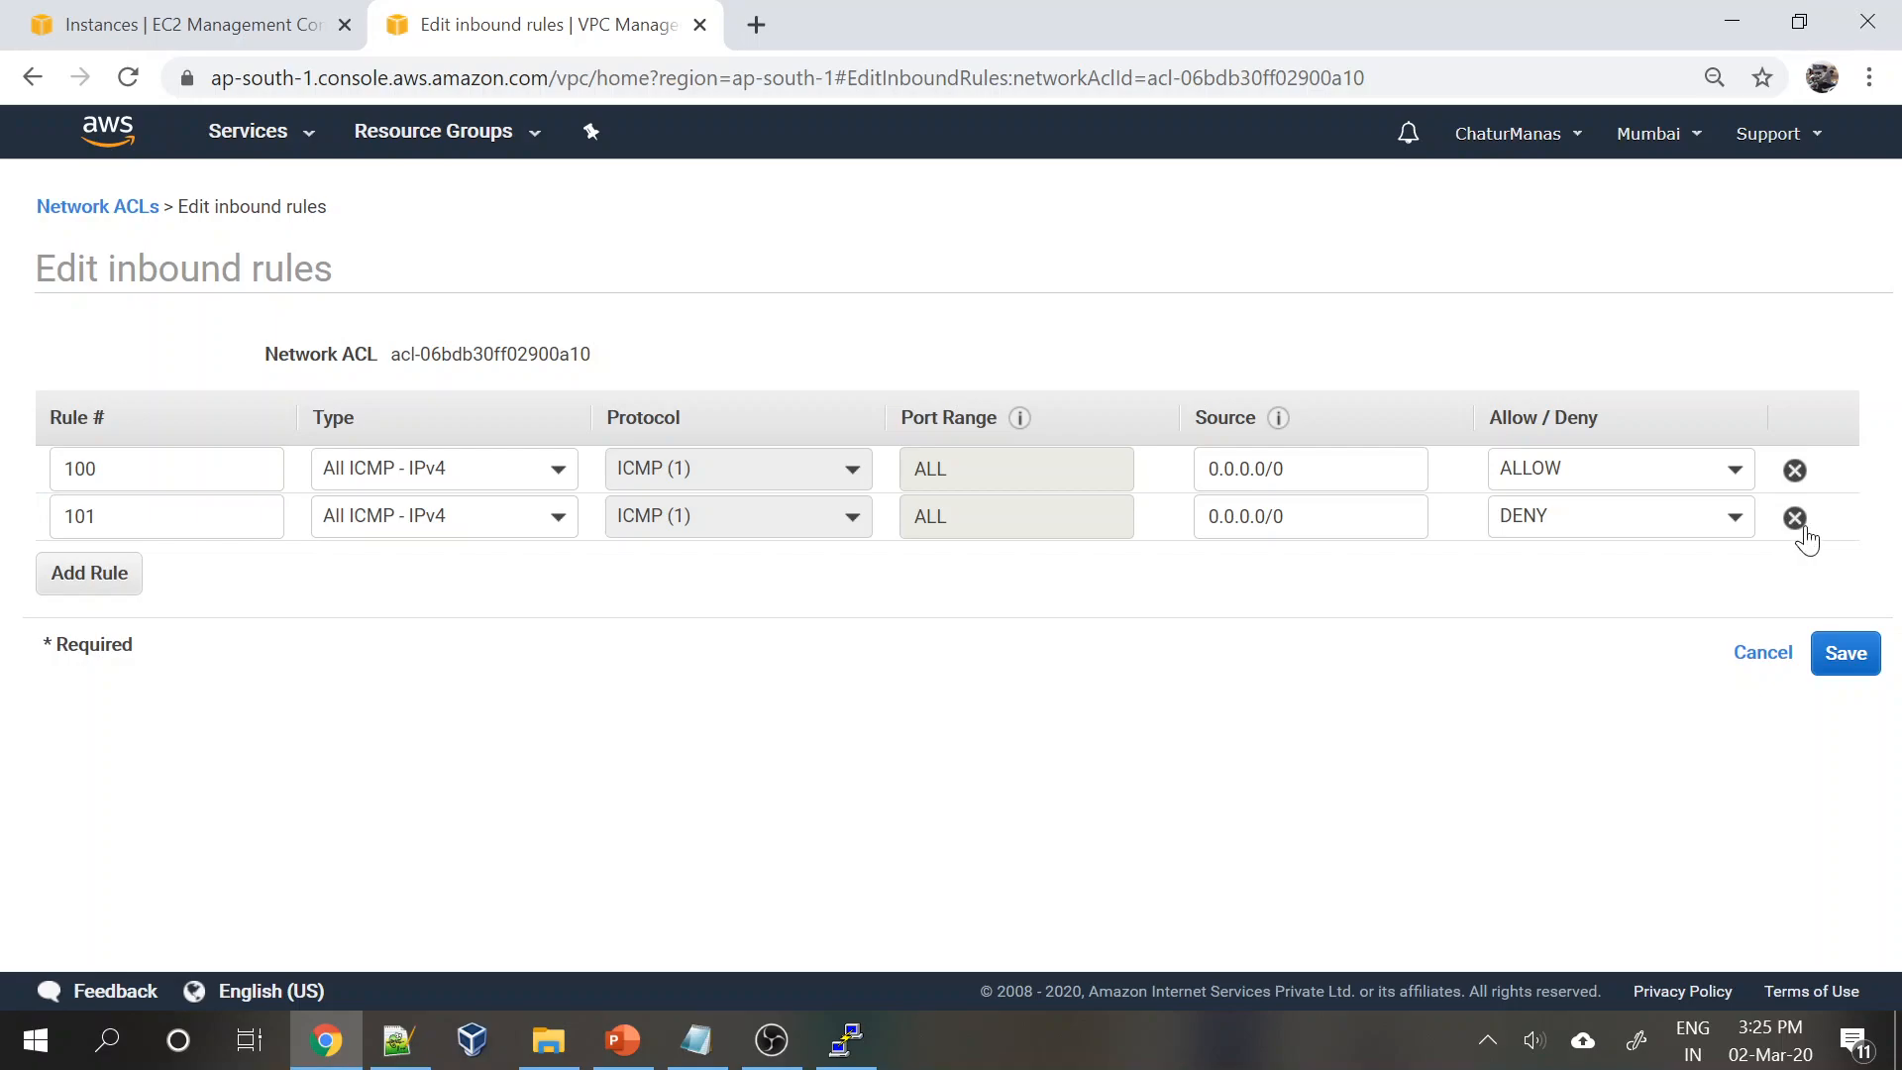
- Change the number of the deny rule to 99 so it precedes the allow rule
click(89, 516)
key(ctrl+a)
text(99)
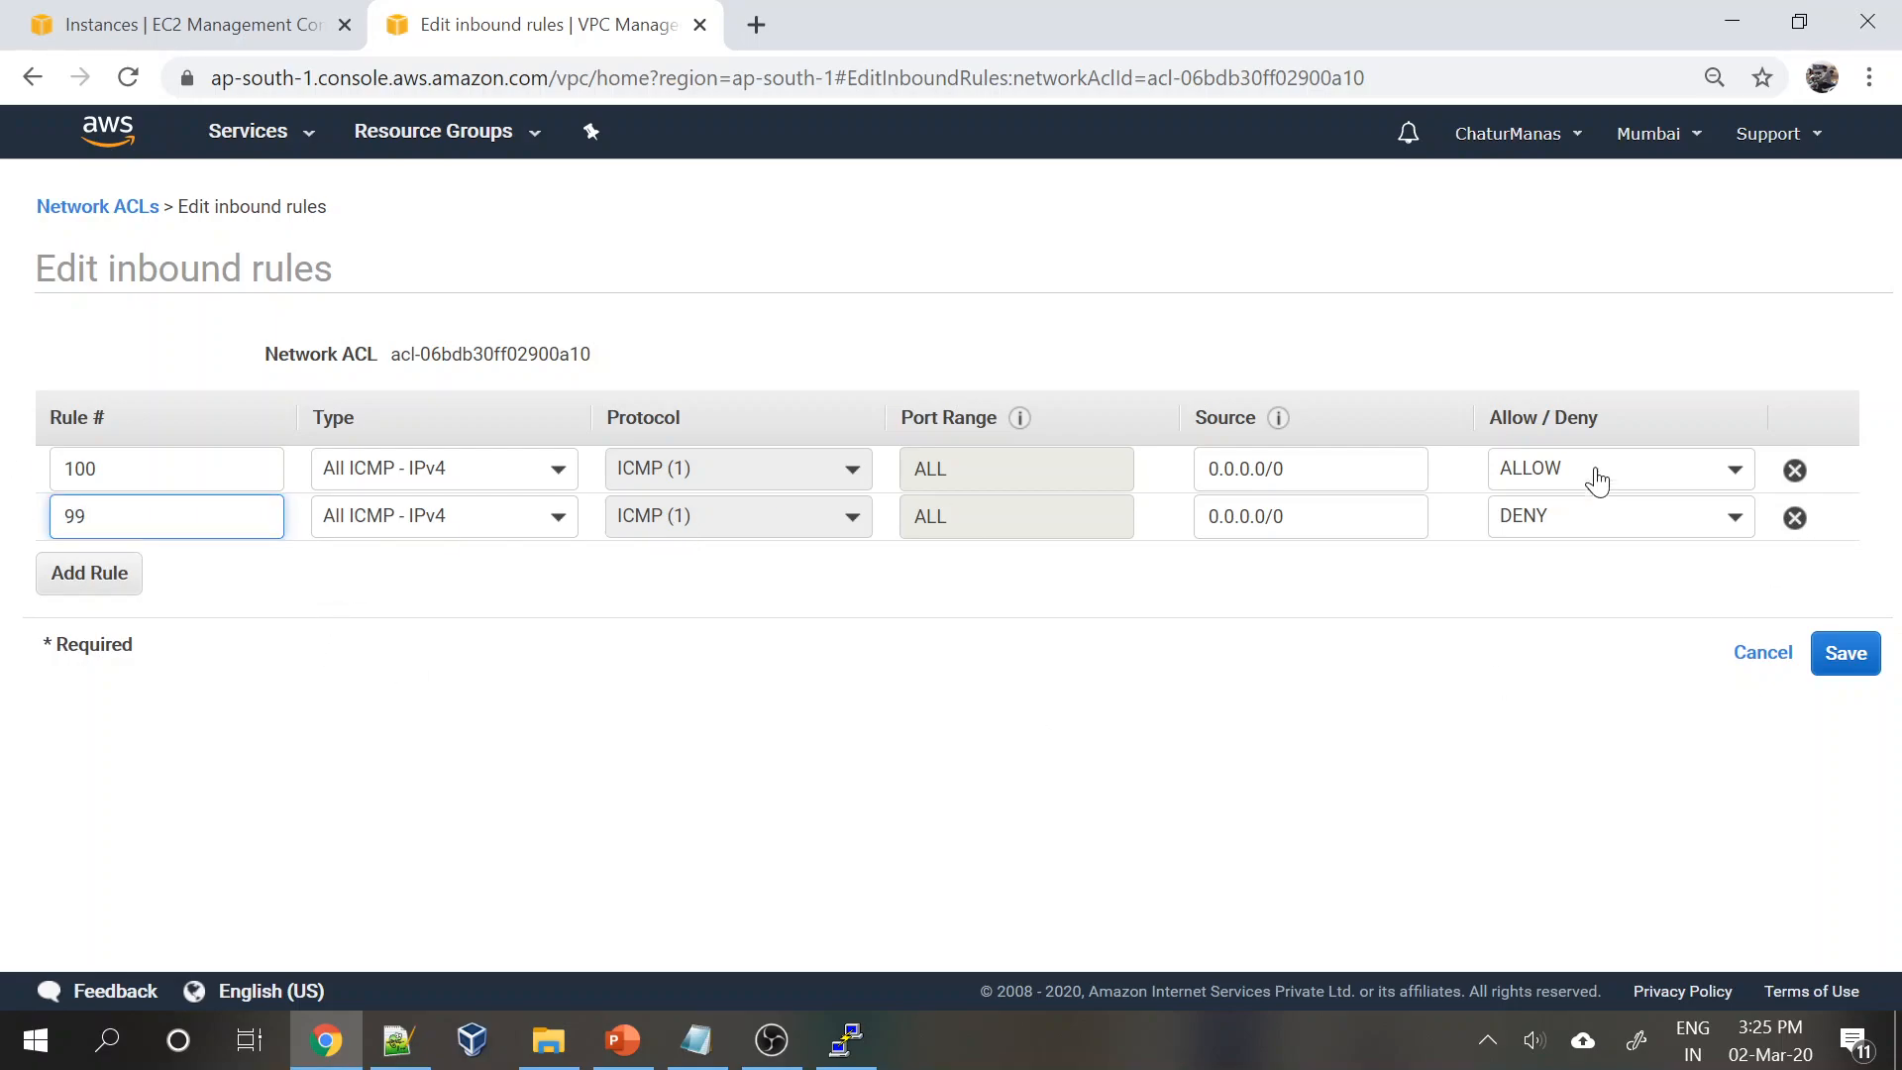
click(1579, 651)
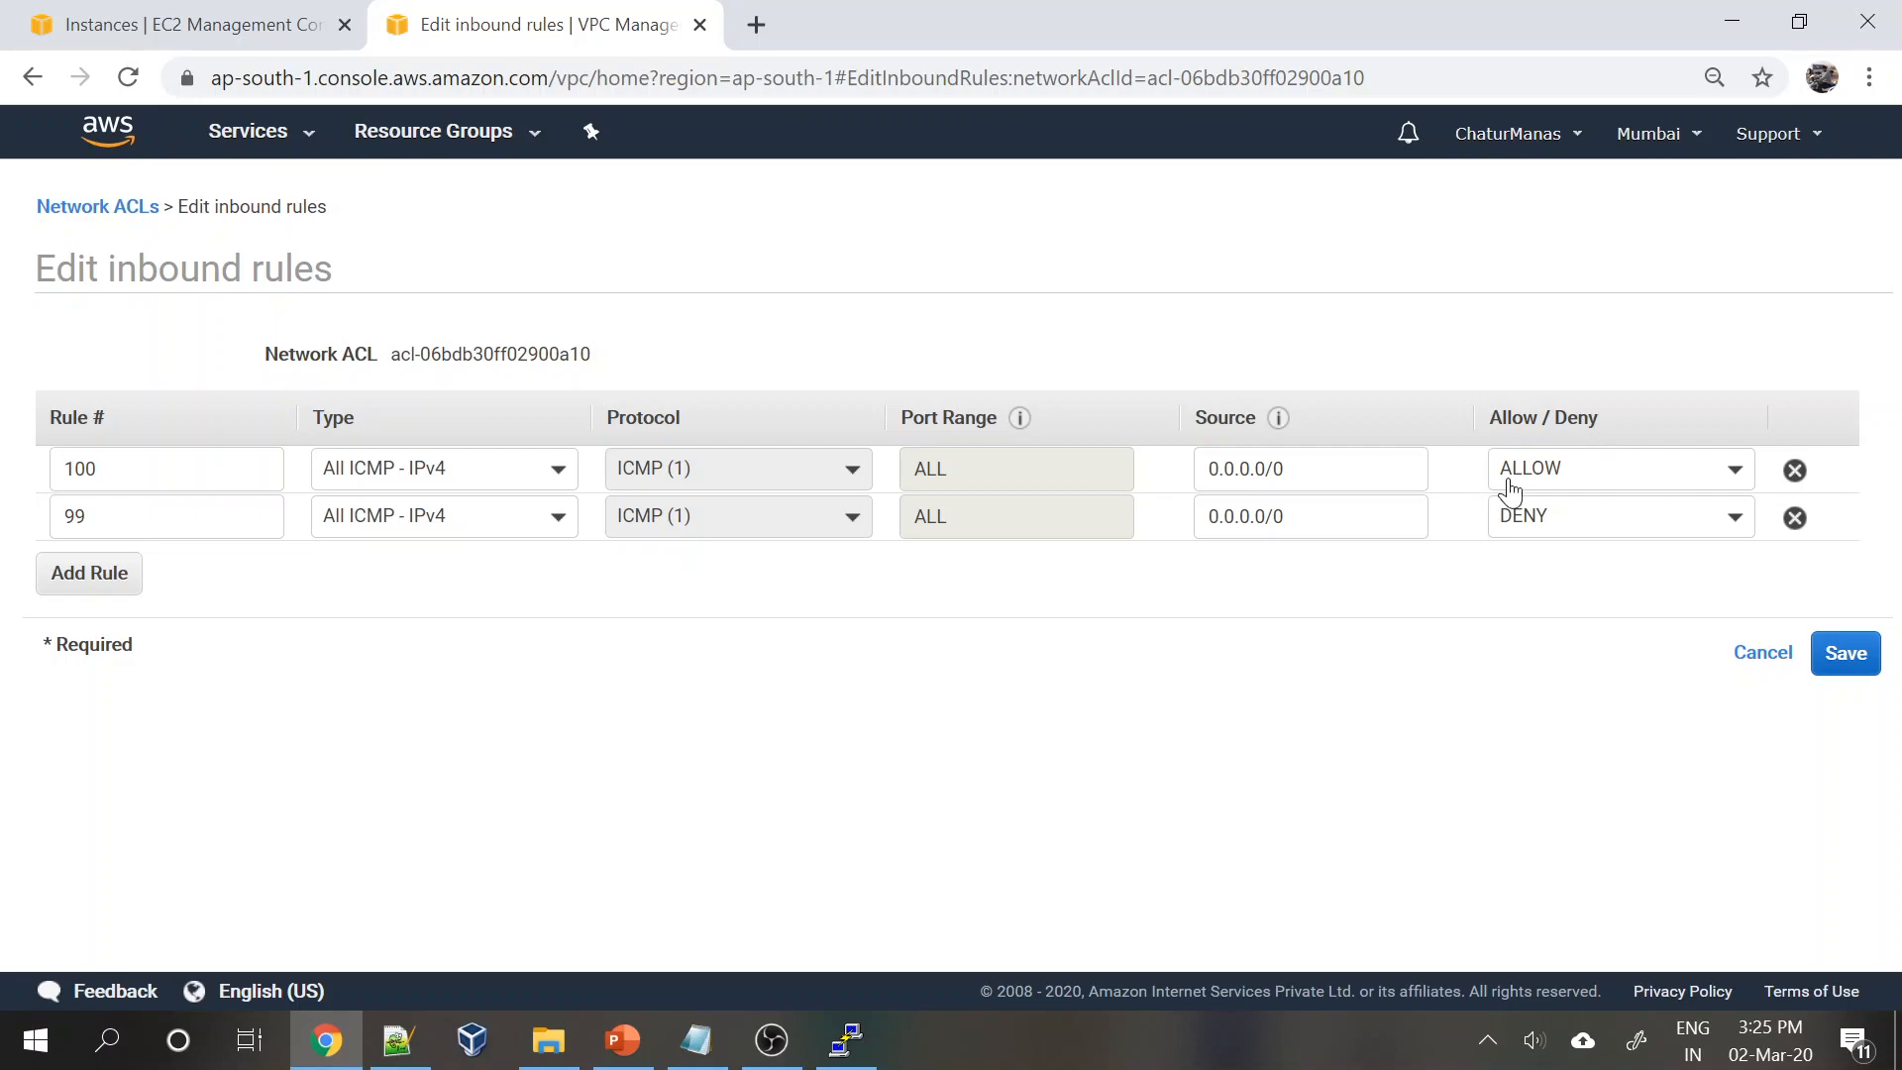
- Remove the deny rule 99 and save the Ping network ACL's inbound rules
double_click(71, 516)
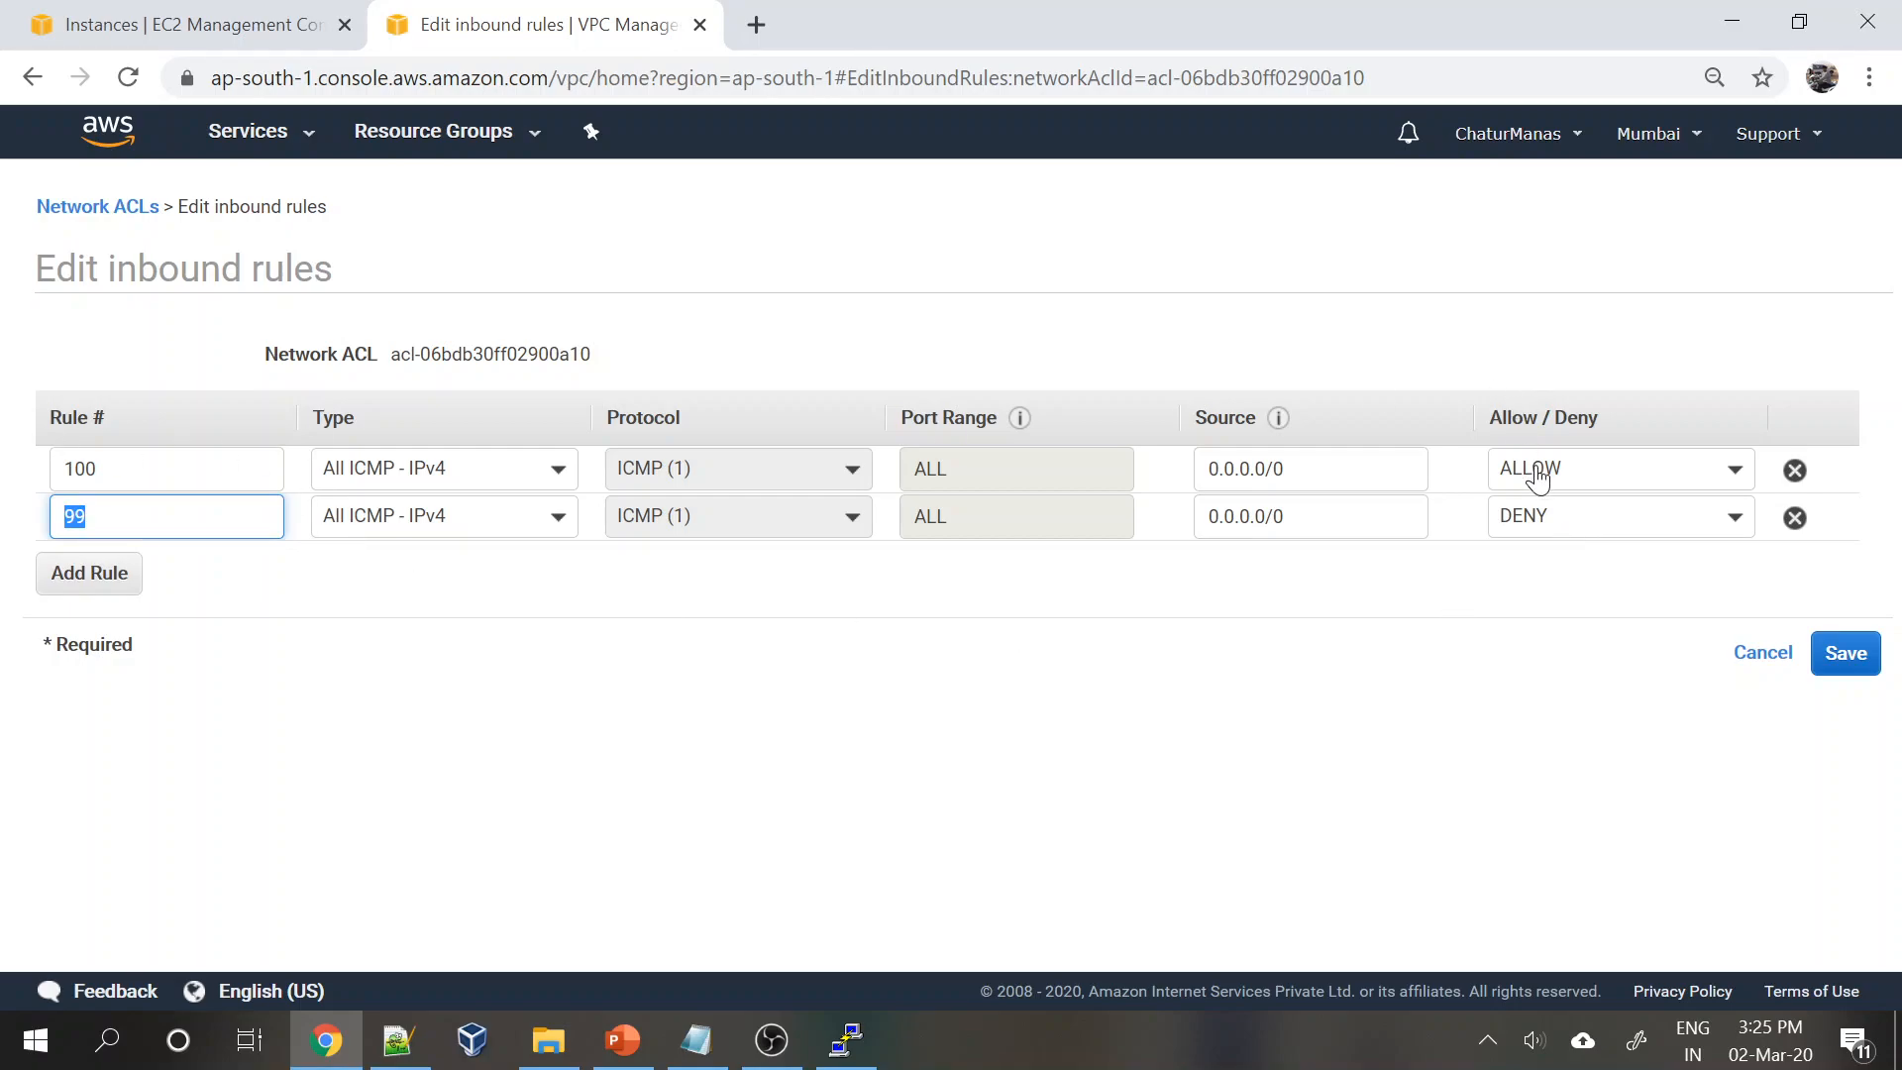
click(760, 726)
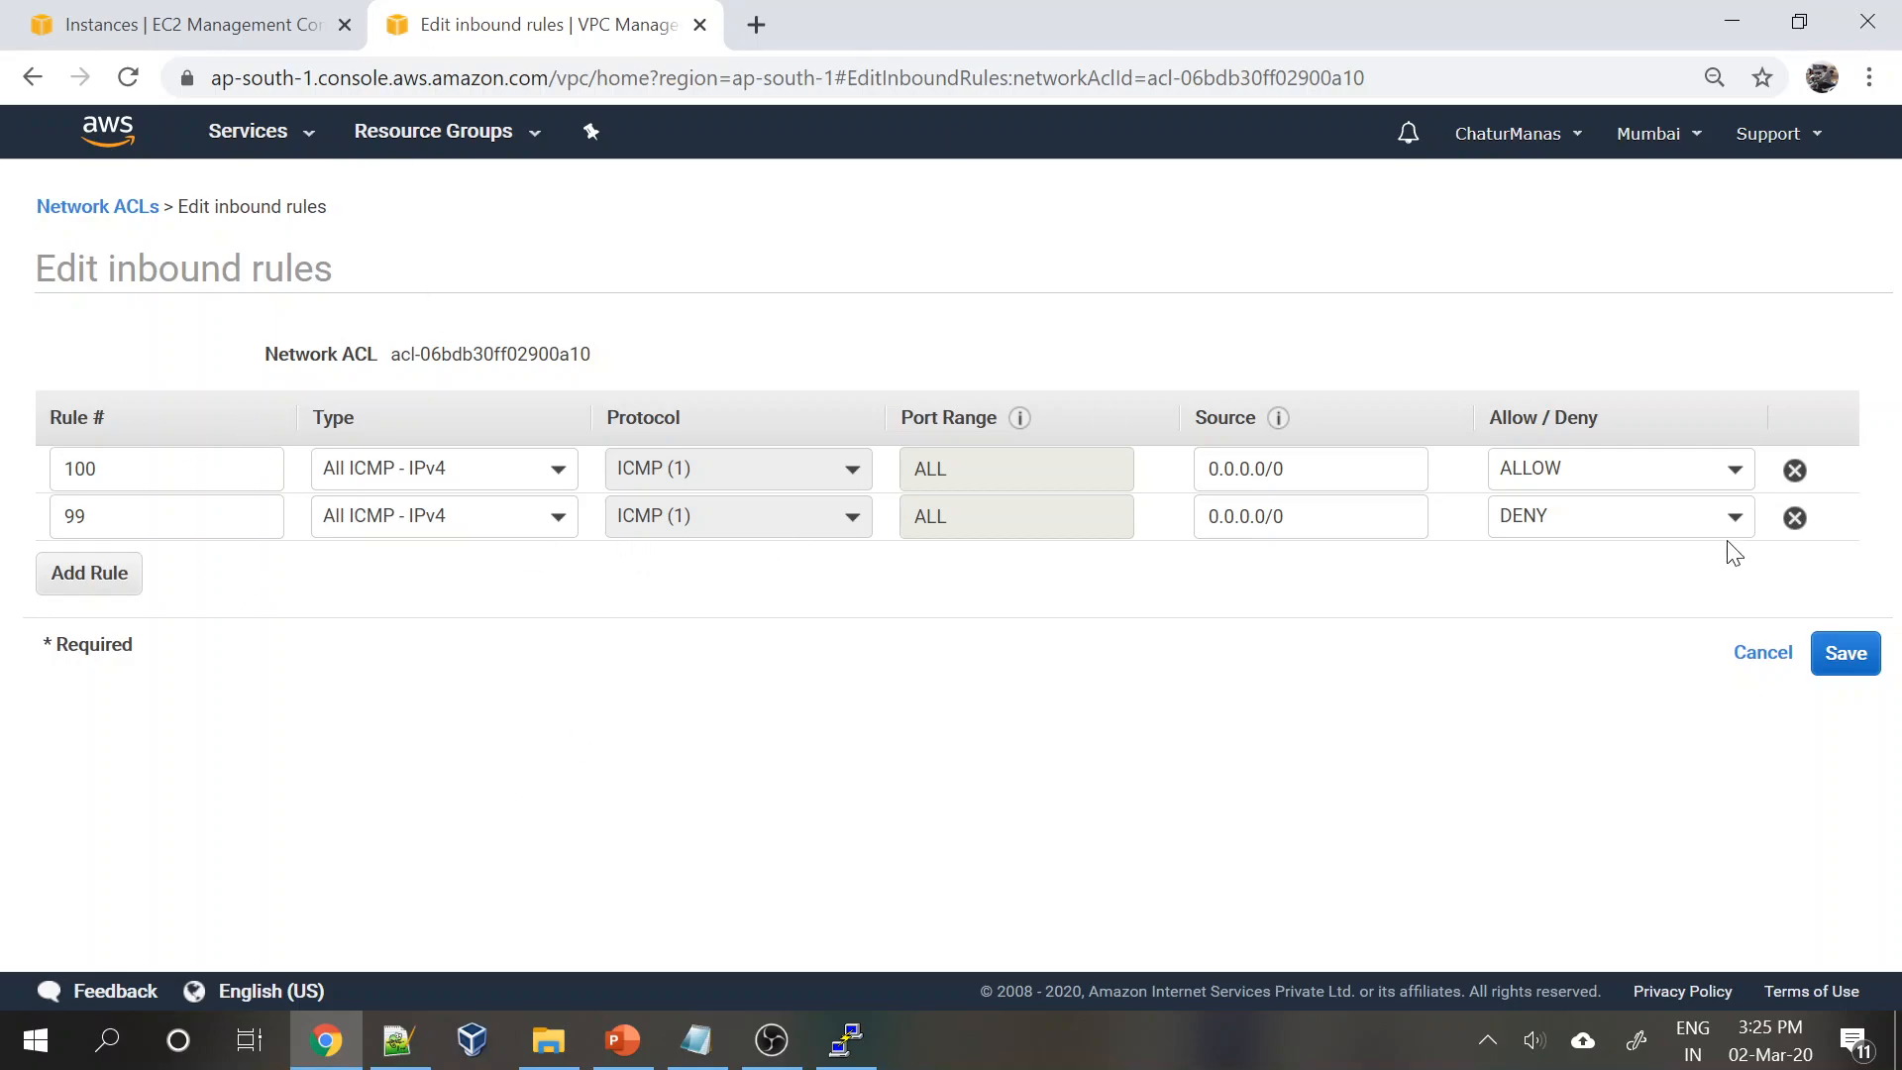
click(1795, 519)
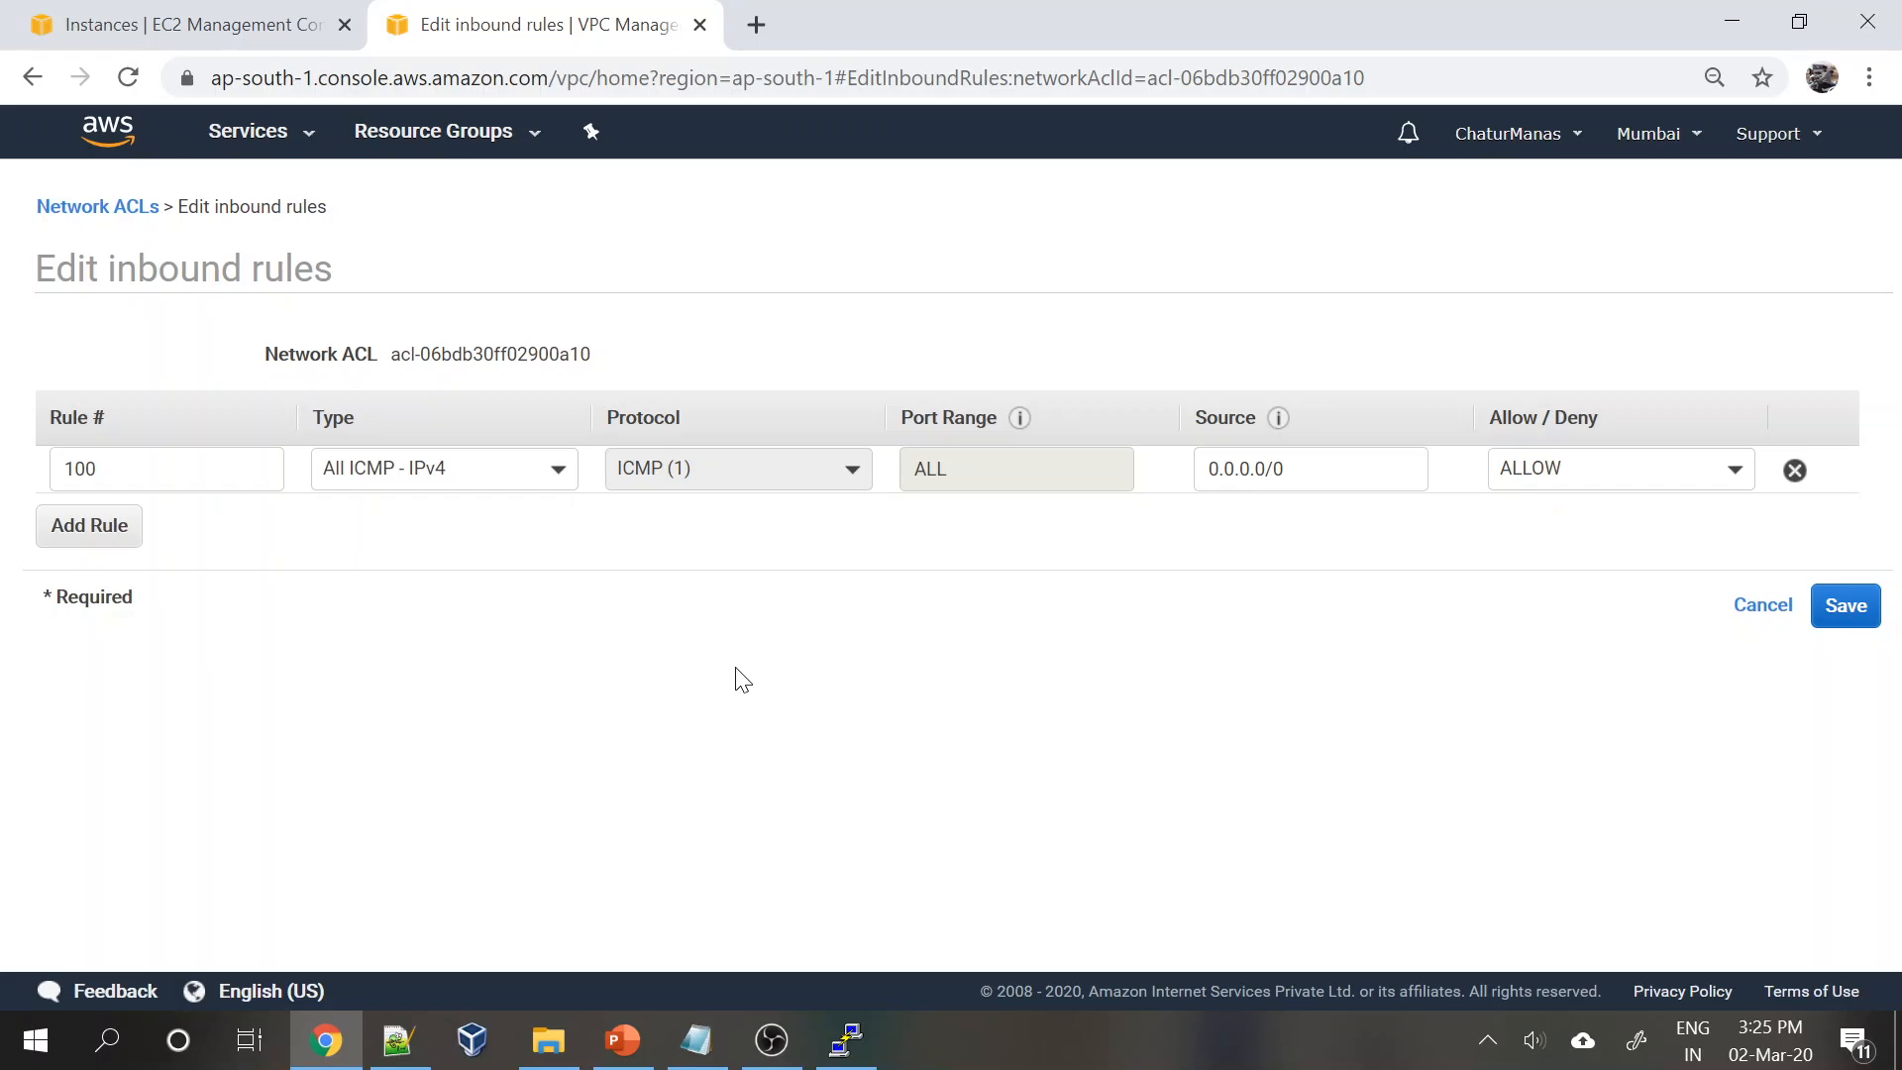
click(1845, 606)
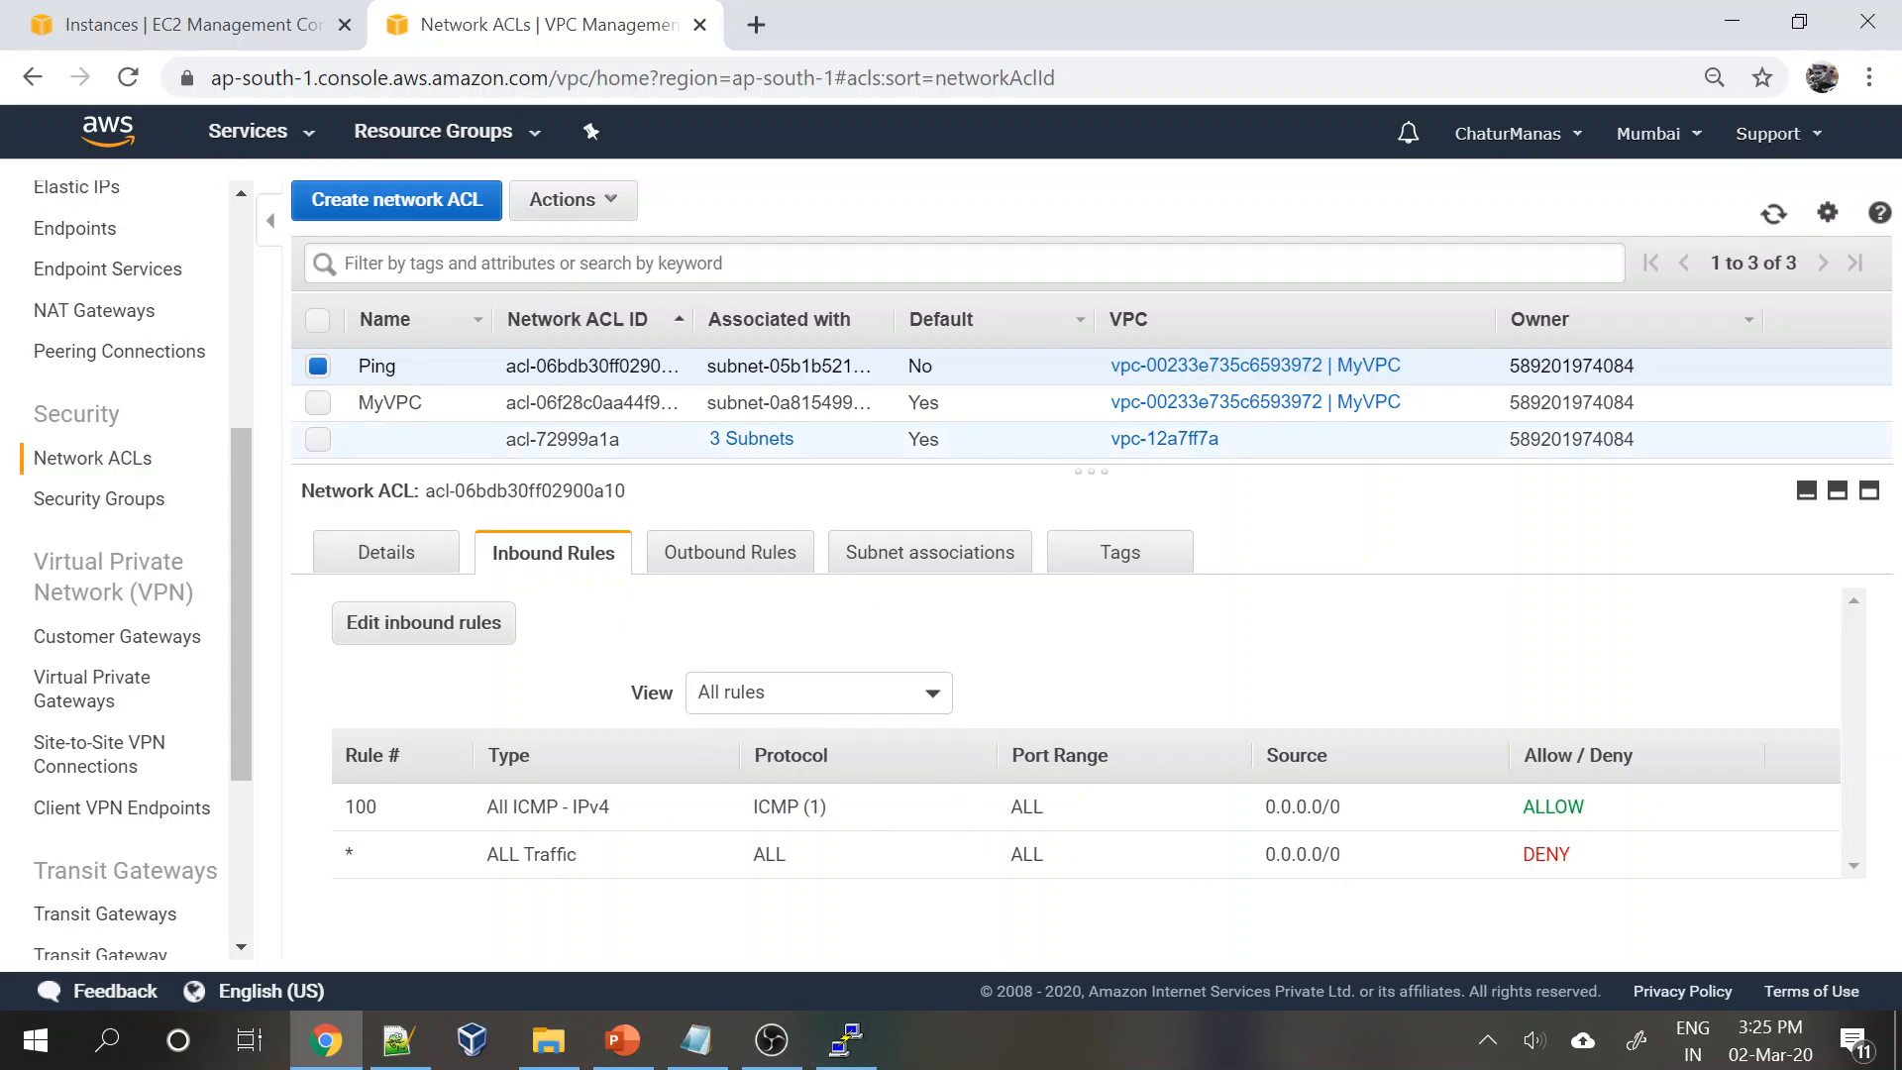
- Switch to the PuTTY session on Public-1, repeat the ping to 10.0.2.227, and stop it after a few seconds
click(847, 1040)
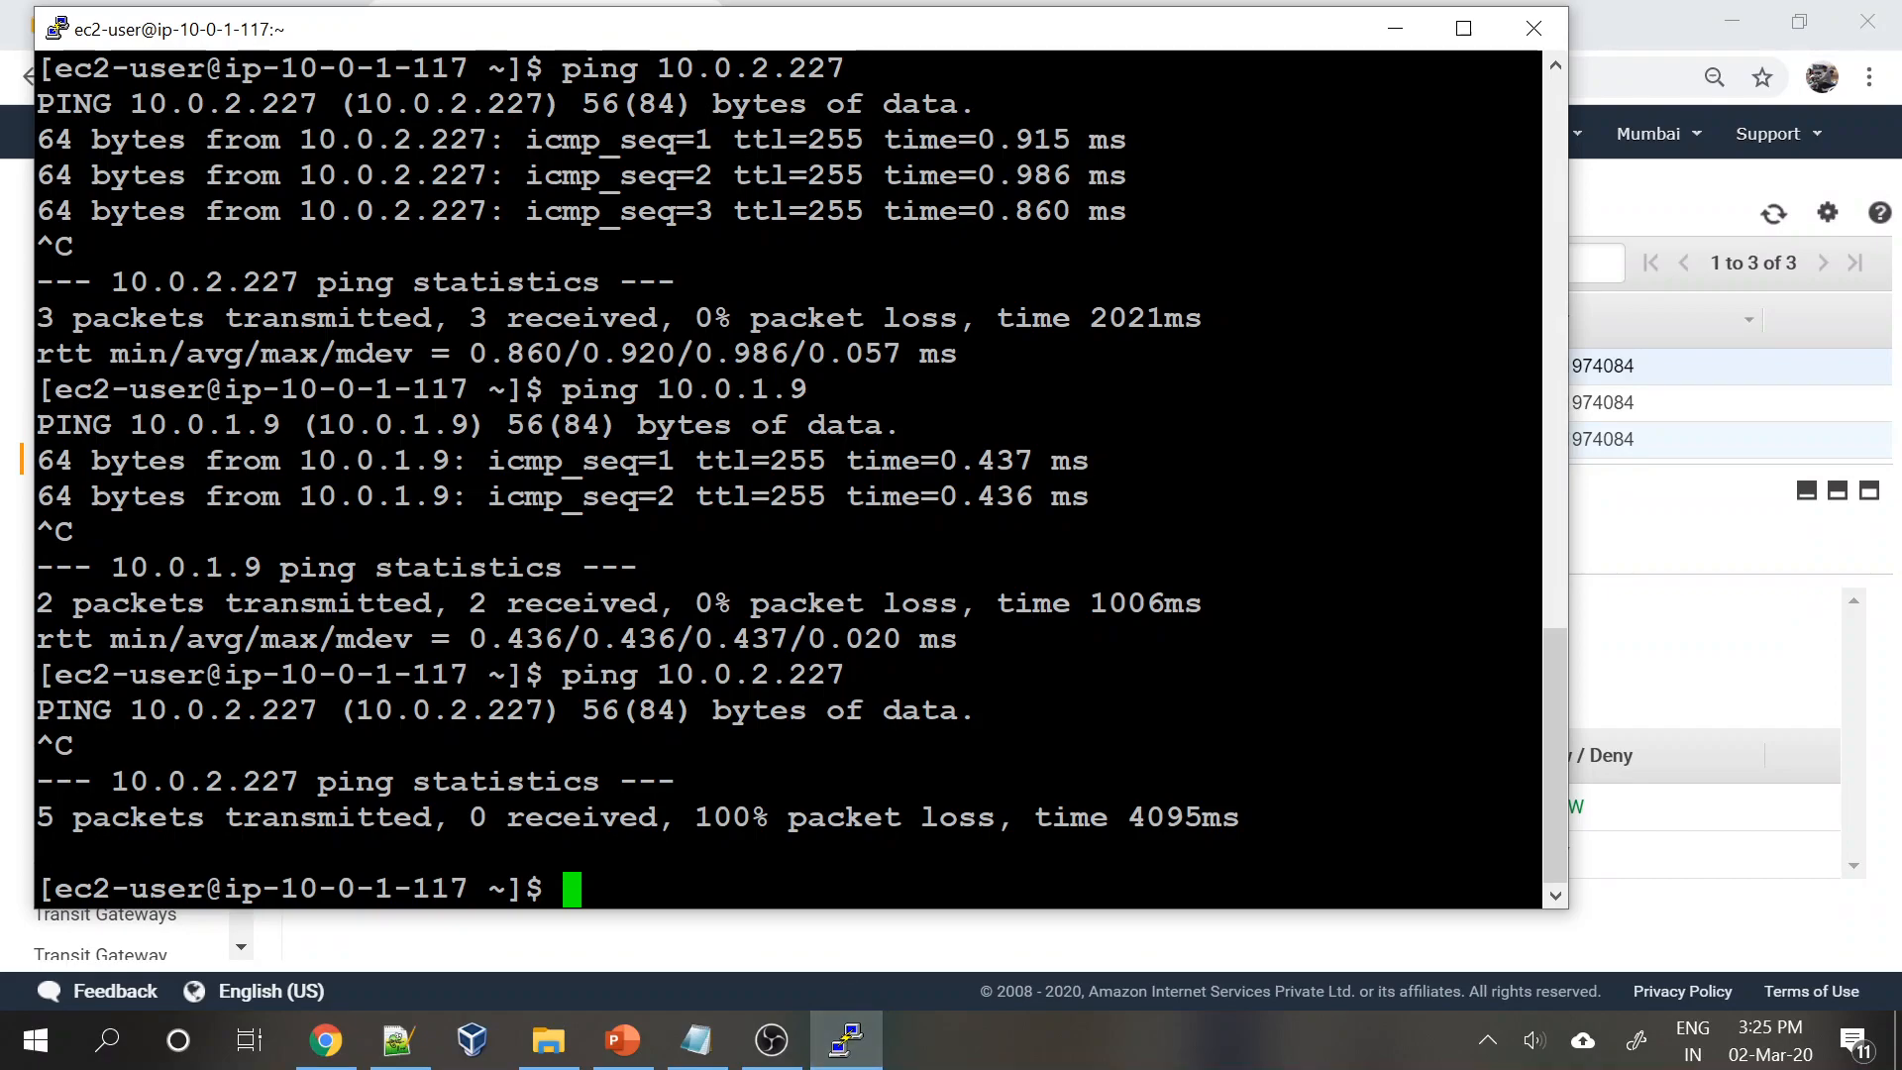
key(Up)
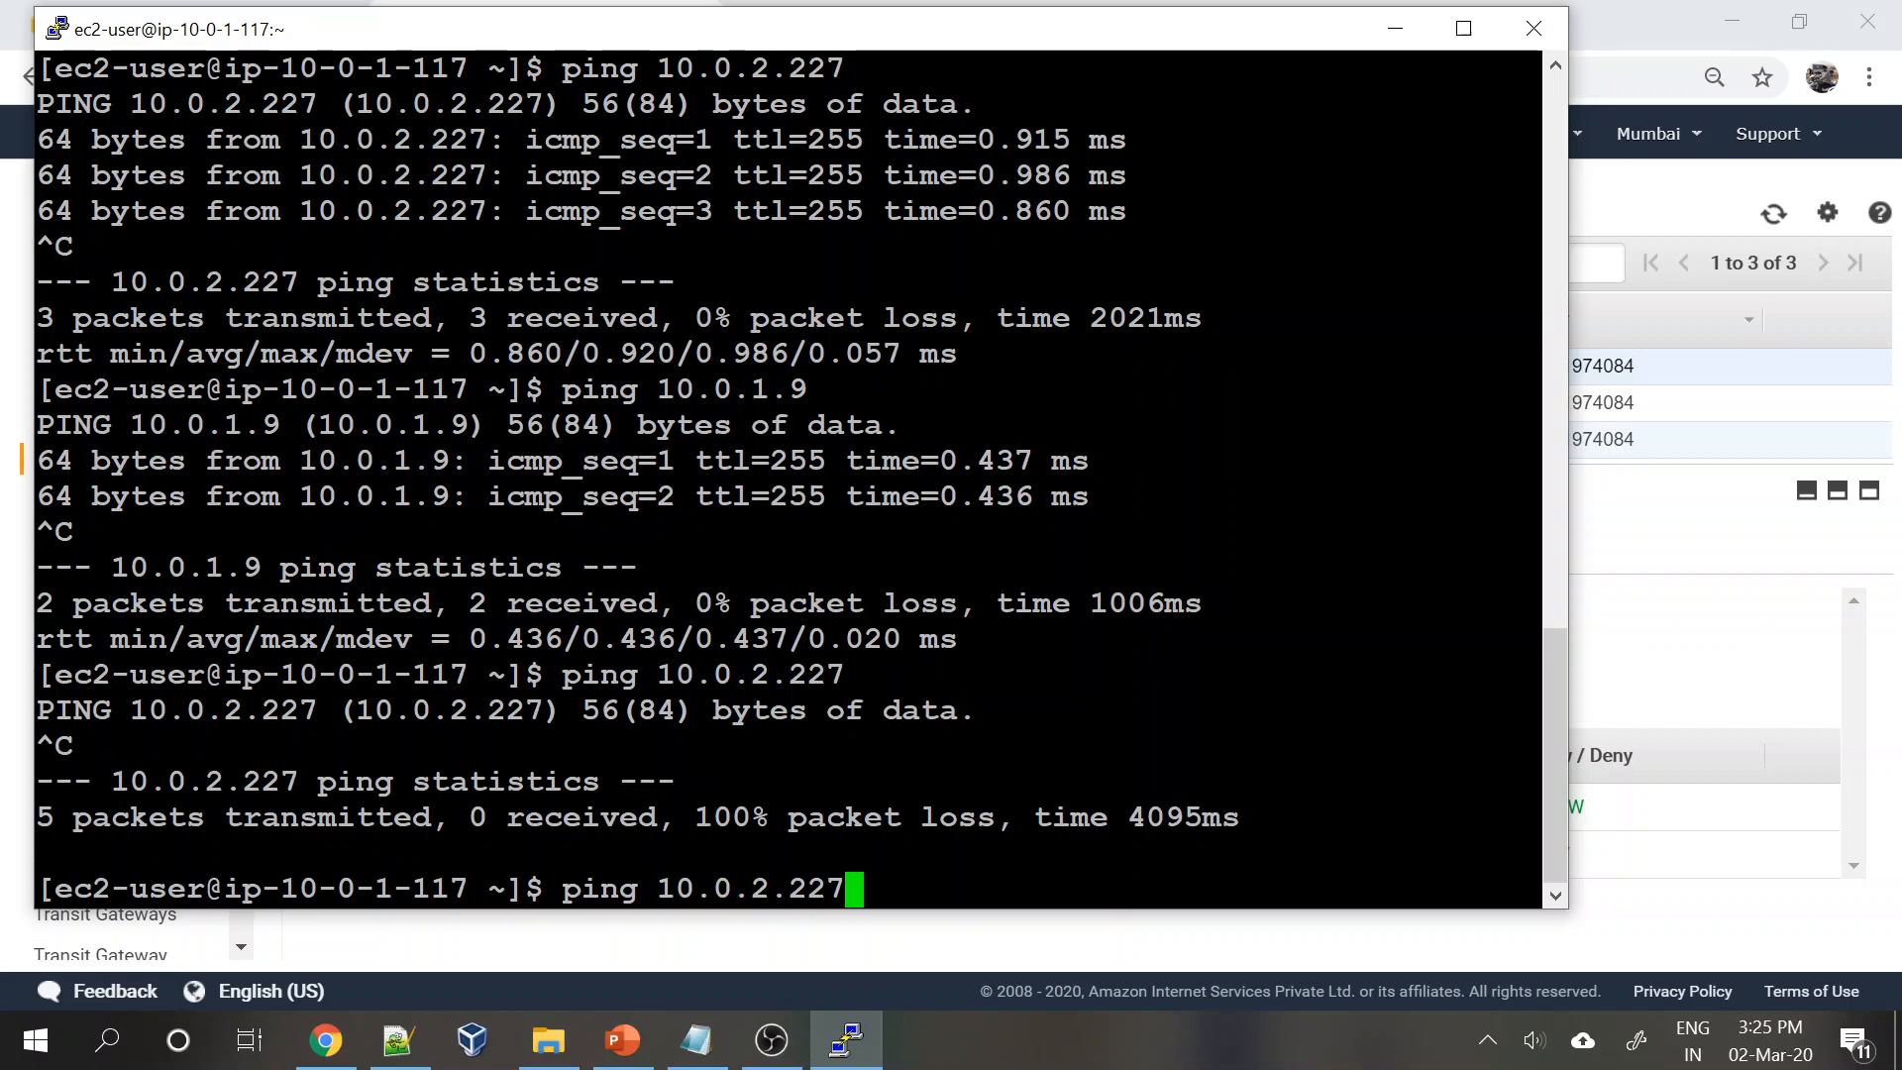
key(Return)
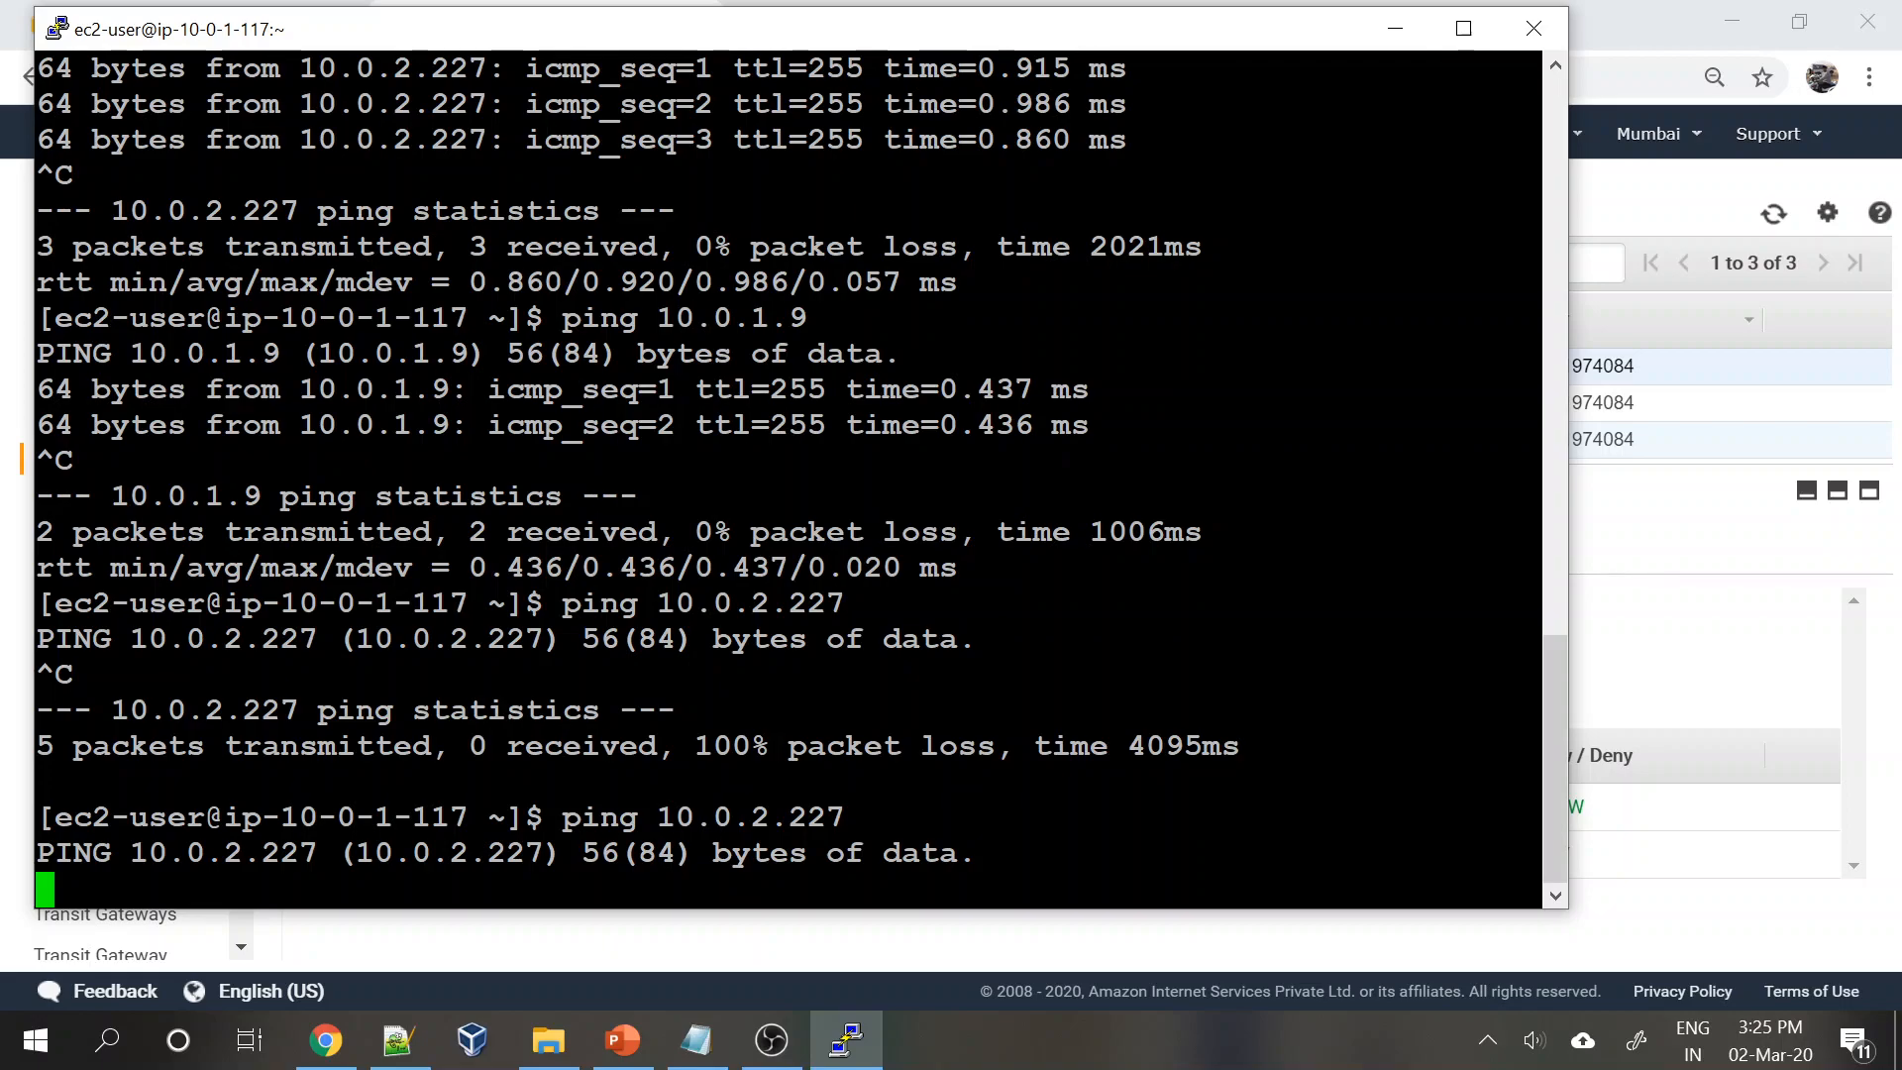
key(ctrl+c)
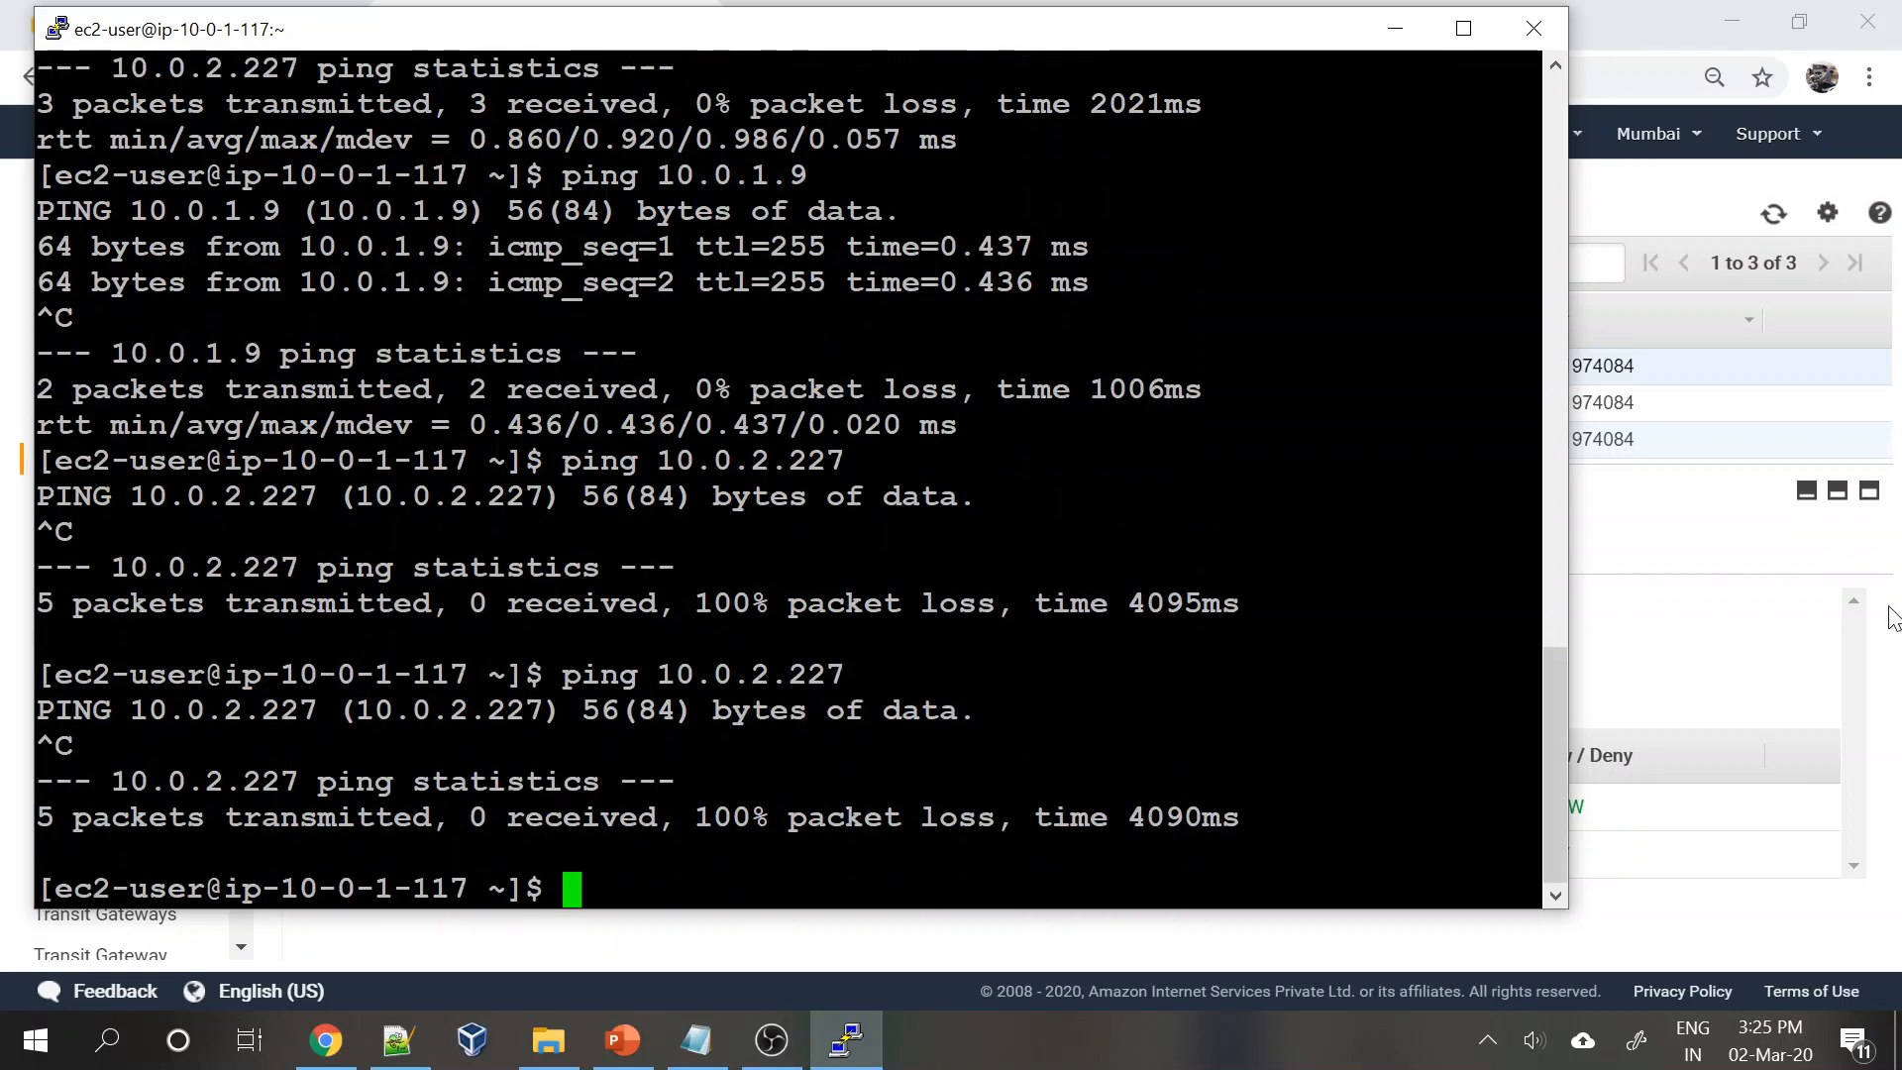
- Return to the VPC console and add outbound rule 100 allowing All ICMP - IPv4 to 0.0.0.0/0 in the Ping network ACL, then save
click(1809, 854)
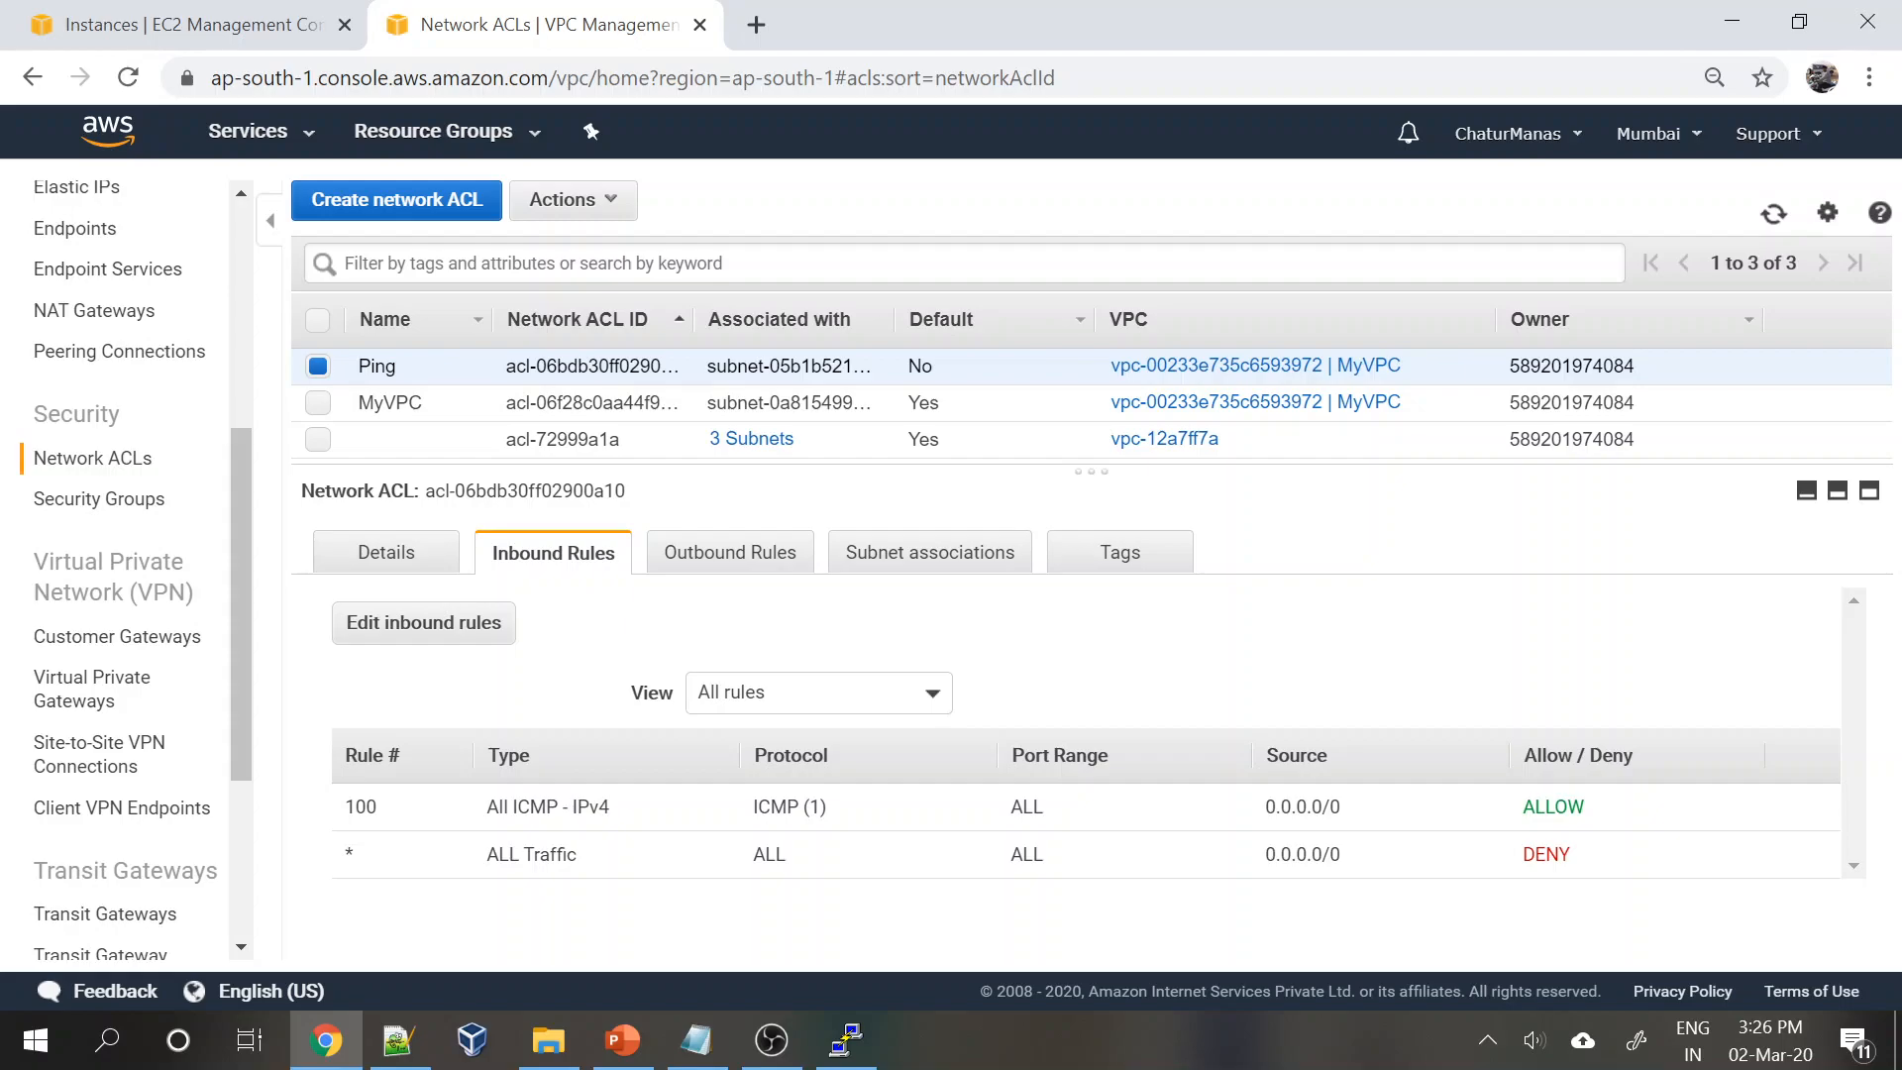
click(723, 561)
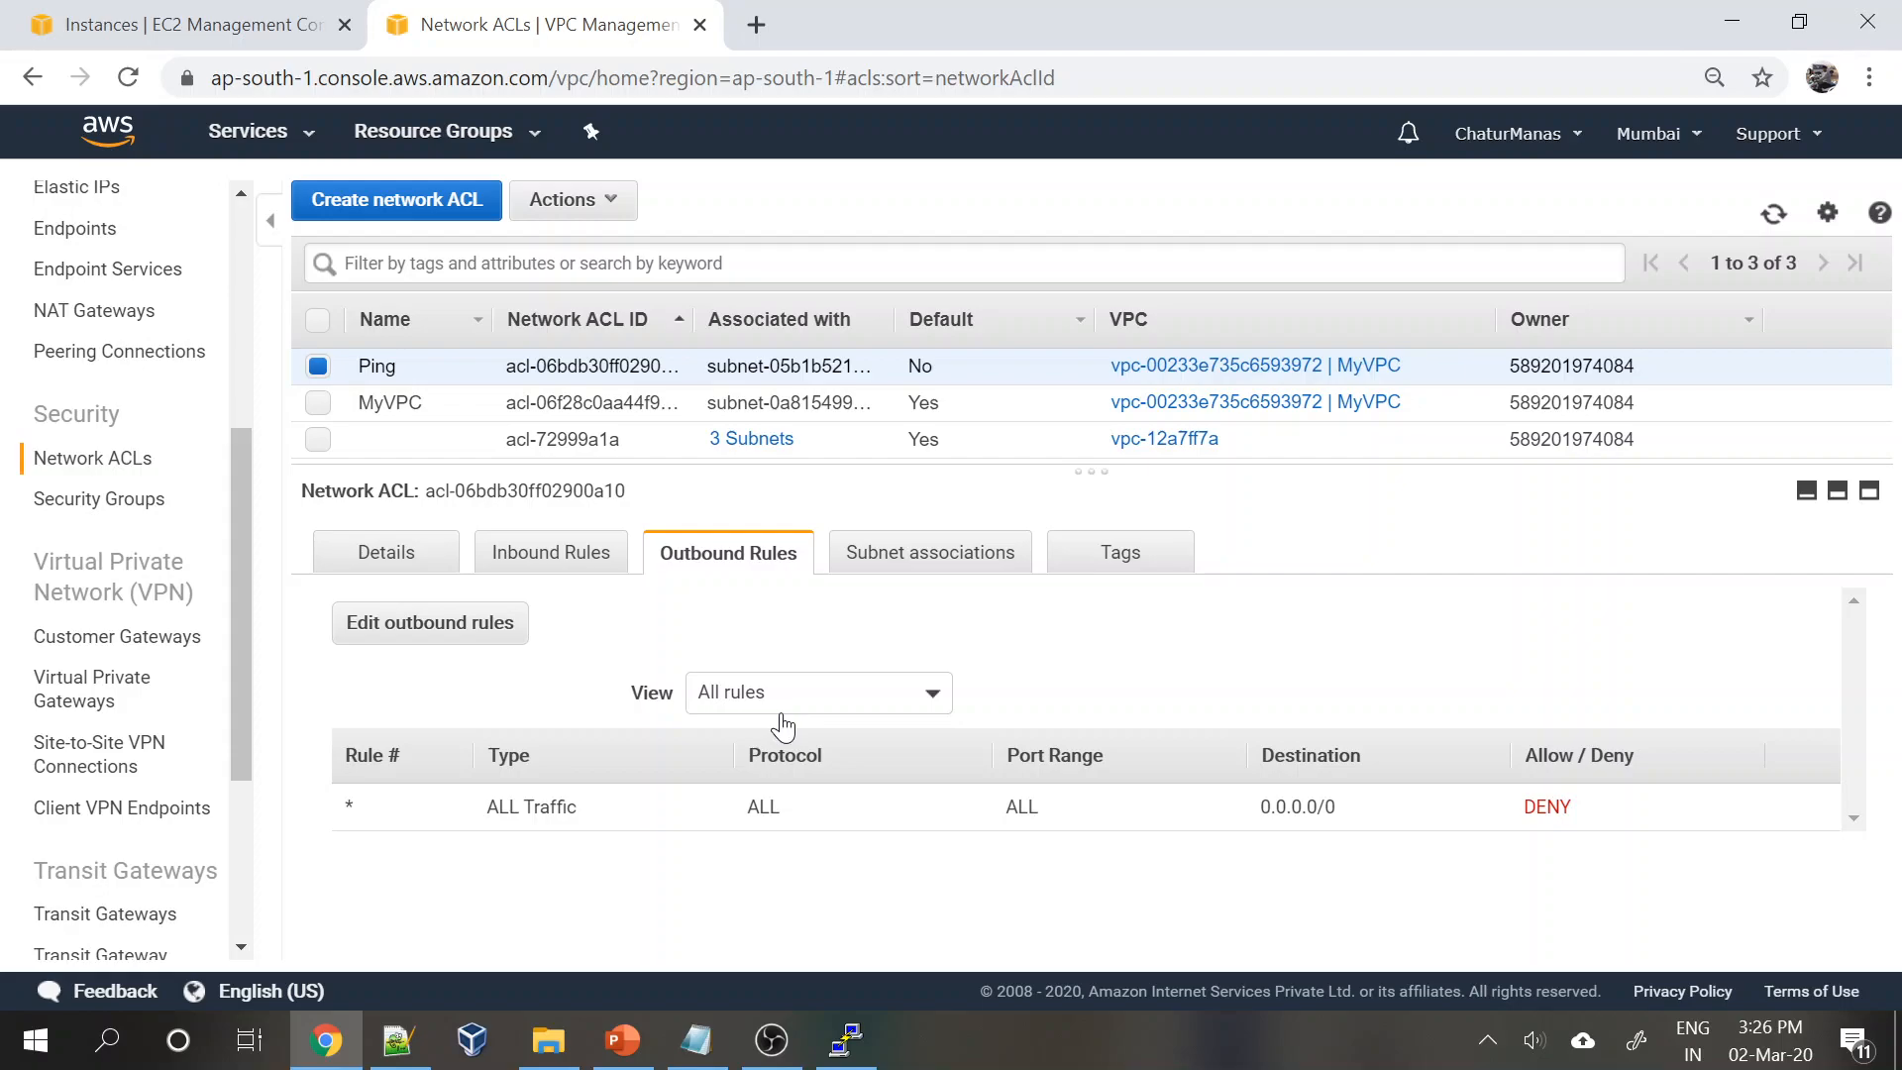
click(369, 634)
click(116, 530)
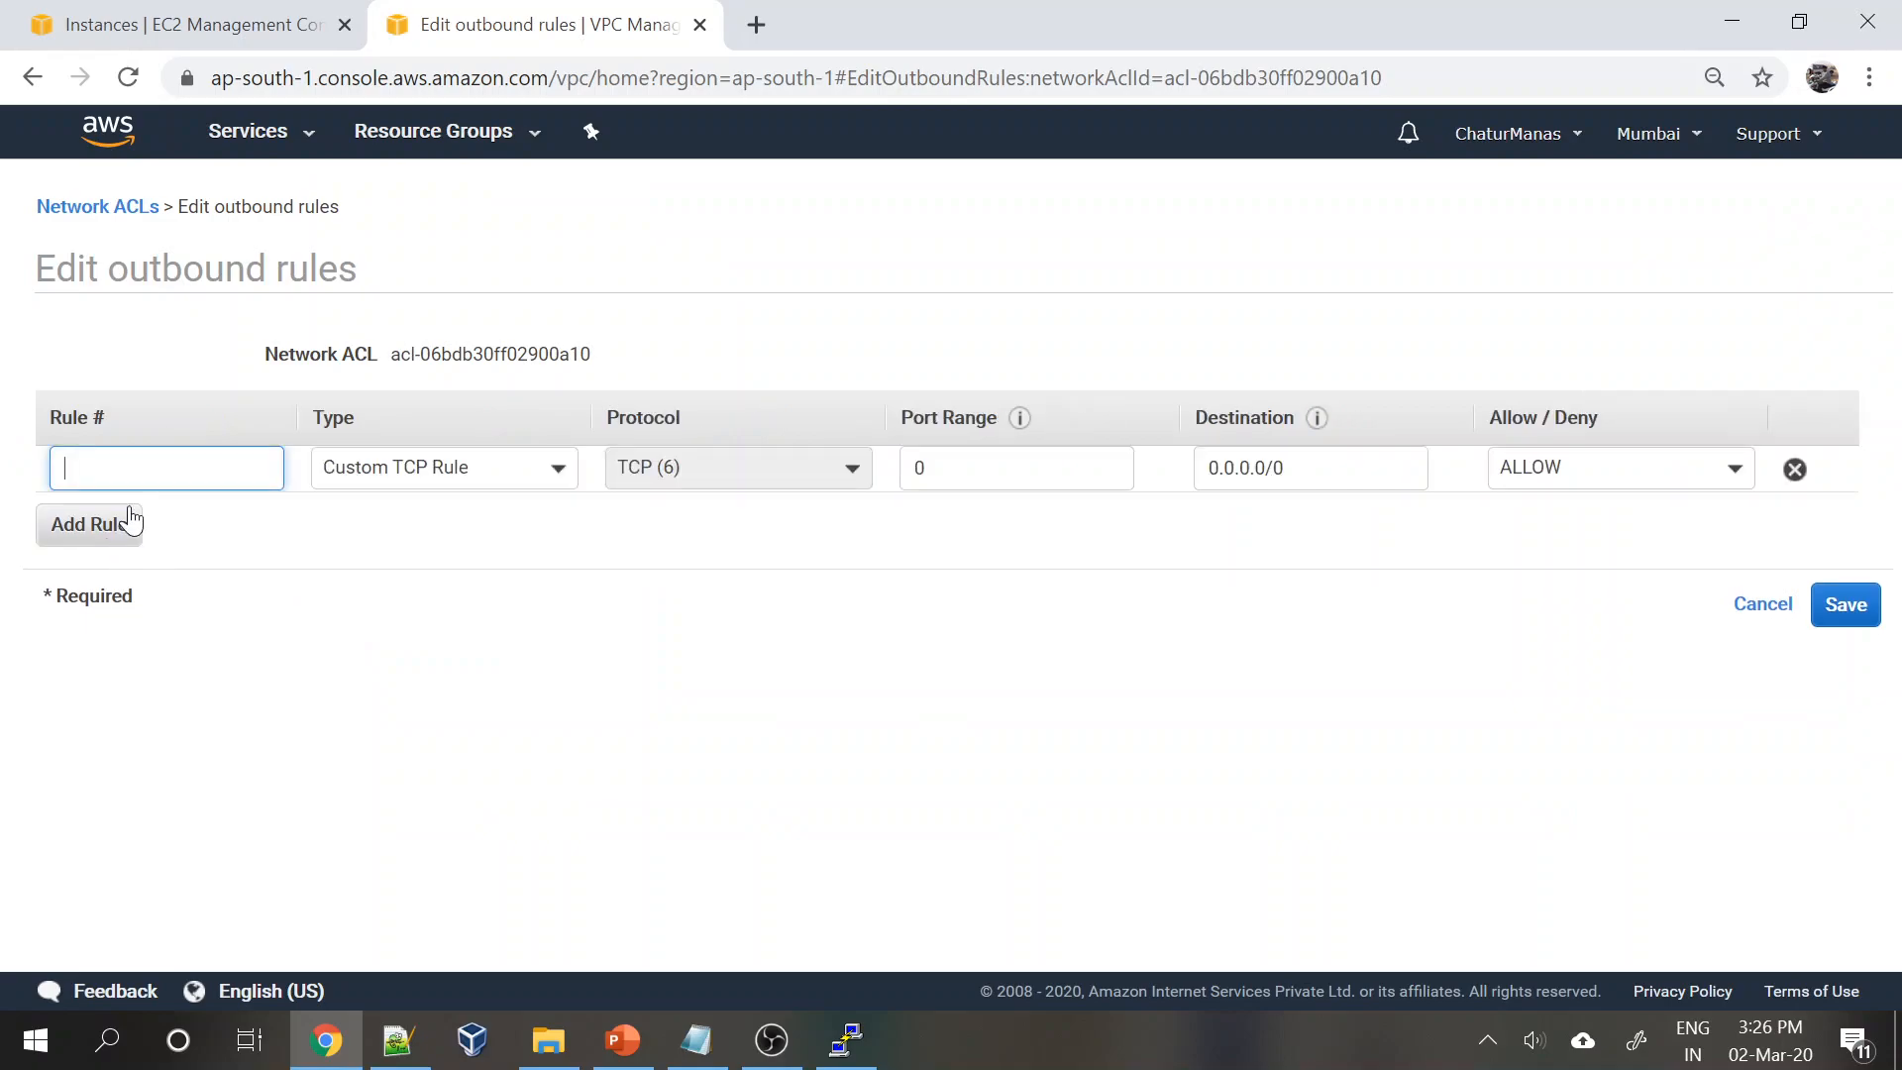
text(100)
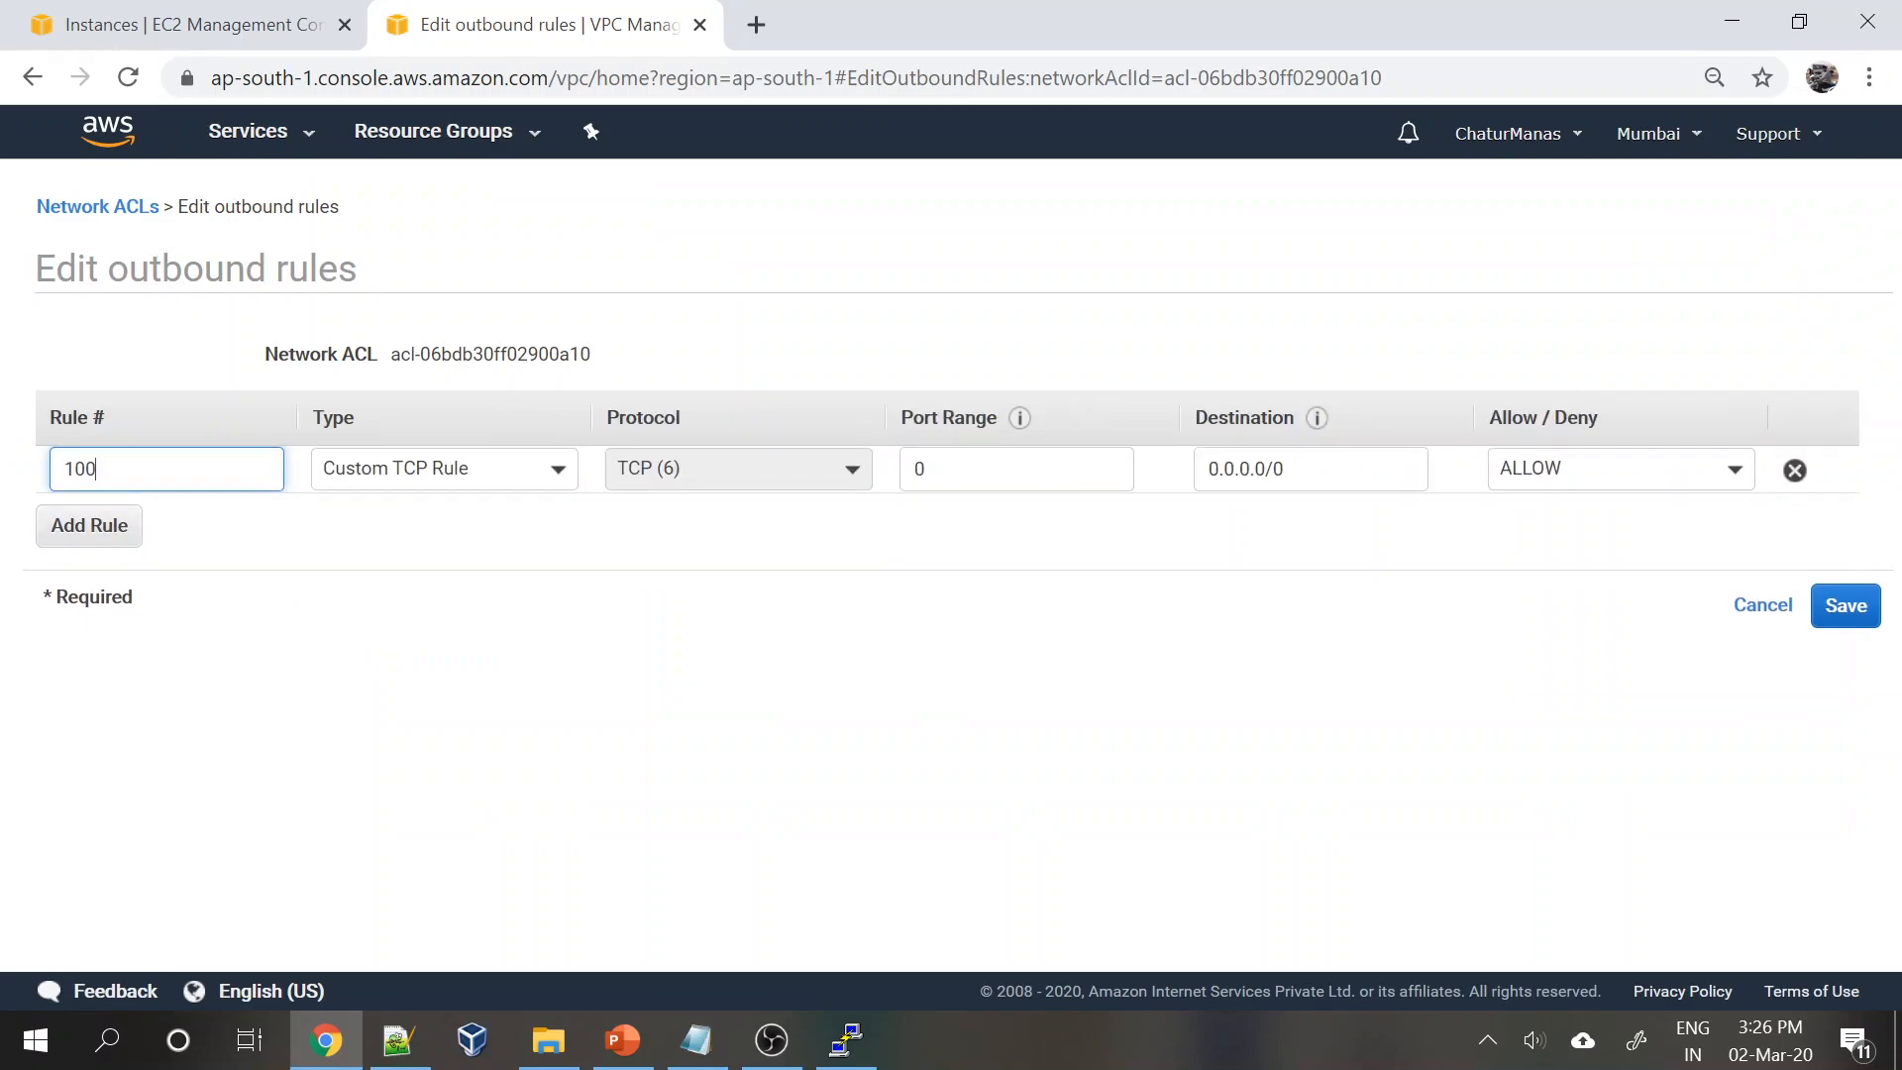
click(520, 474)
click(397, 715)
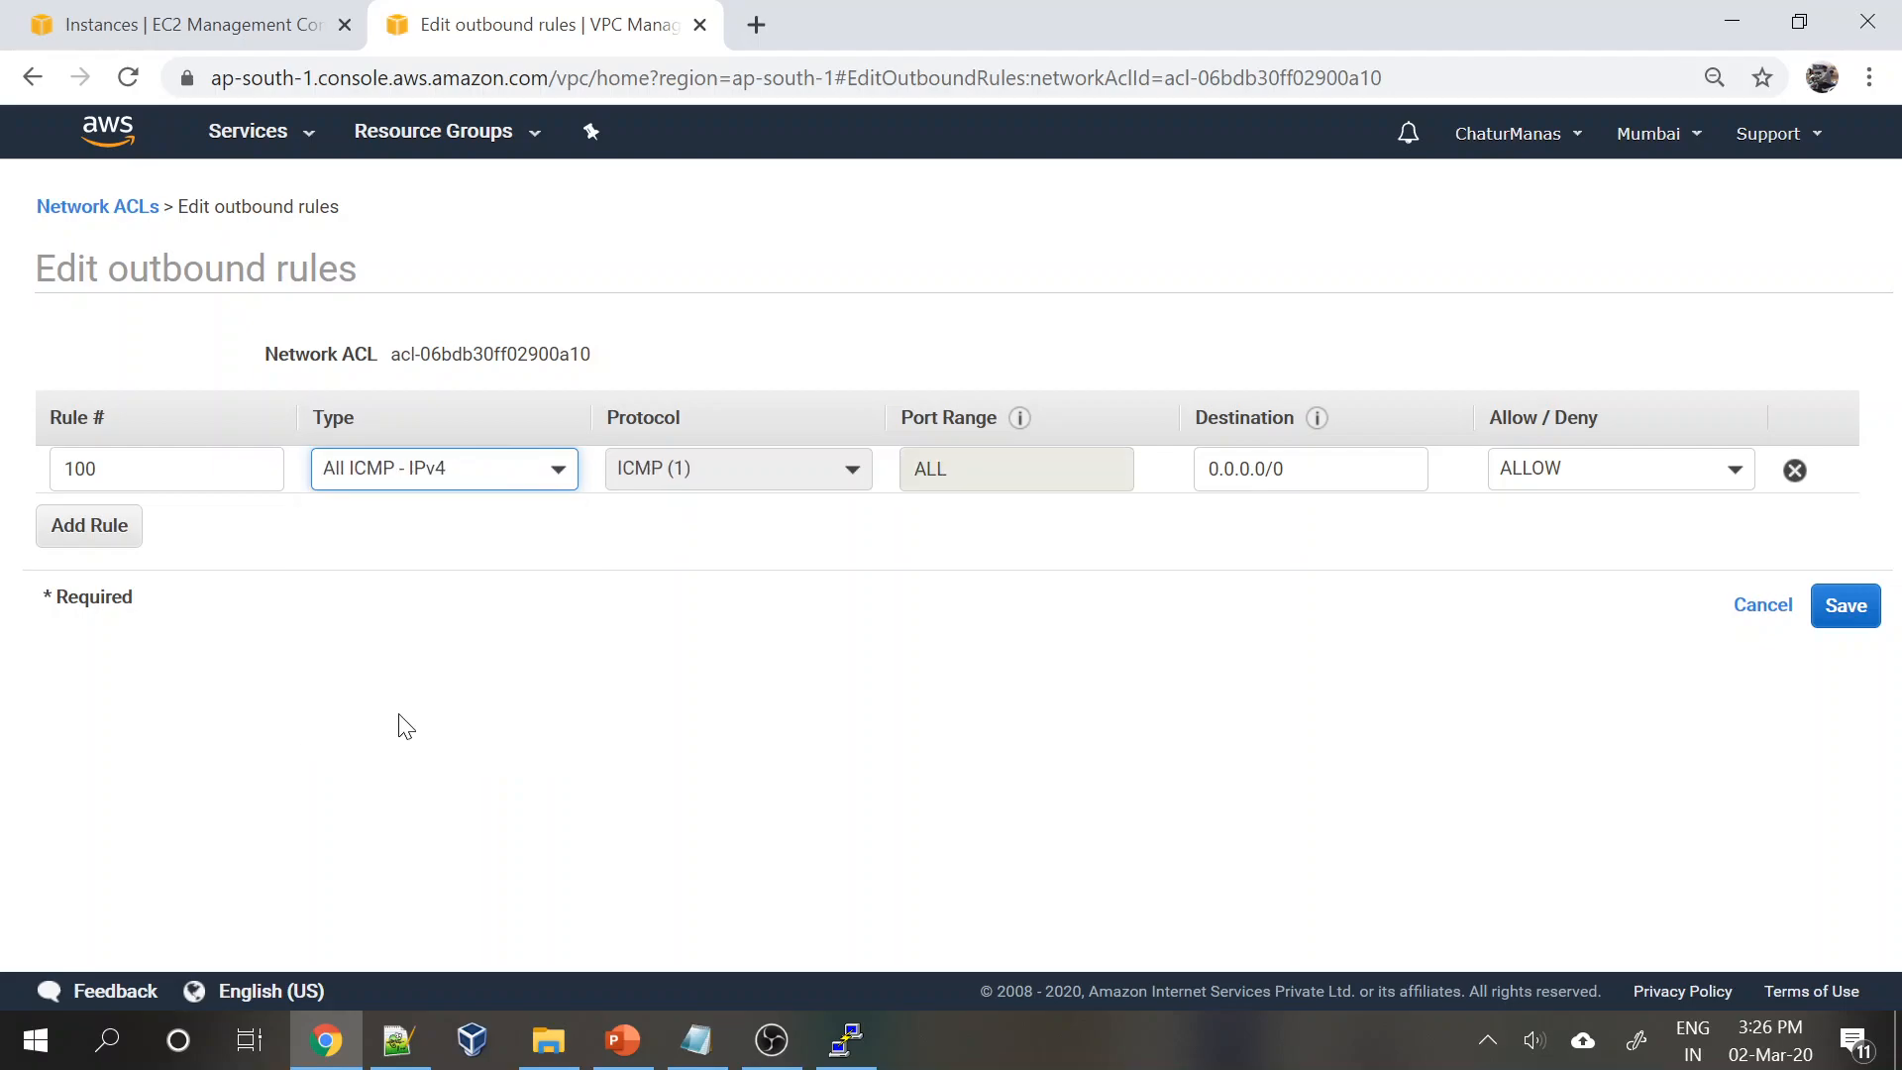
click(1846, 605)
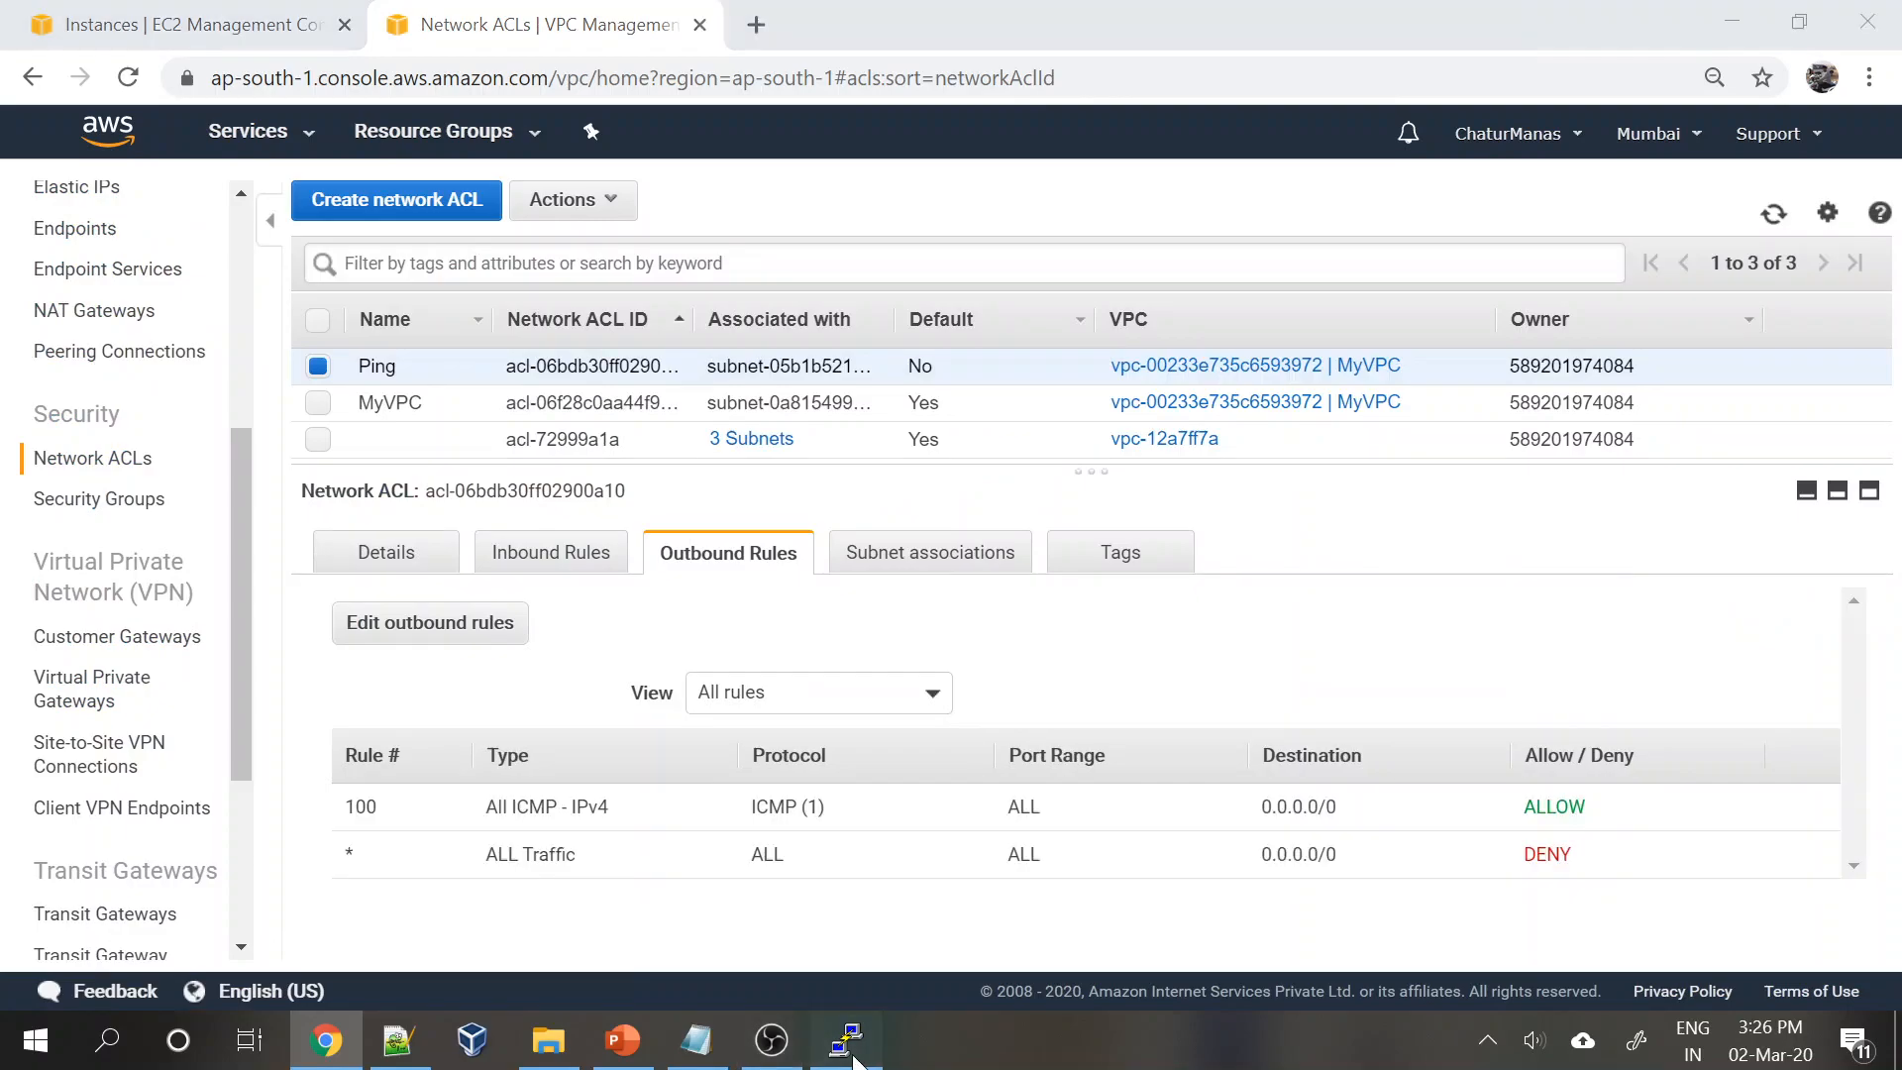
- Ping 10.0.2.227 again from the PuTTY session on Public-1, stop it, and go back to the VPC console
click(846, 1040)
key(Up)
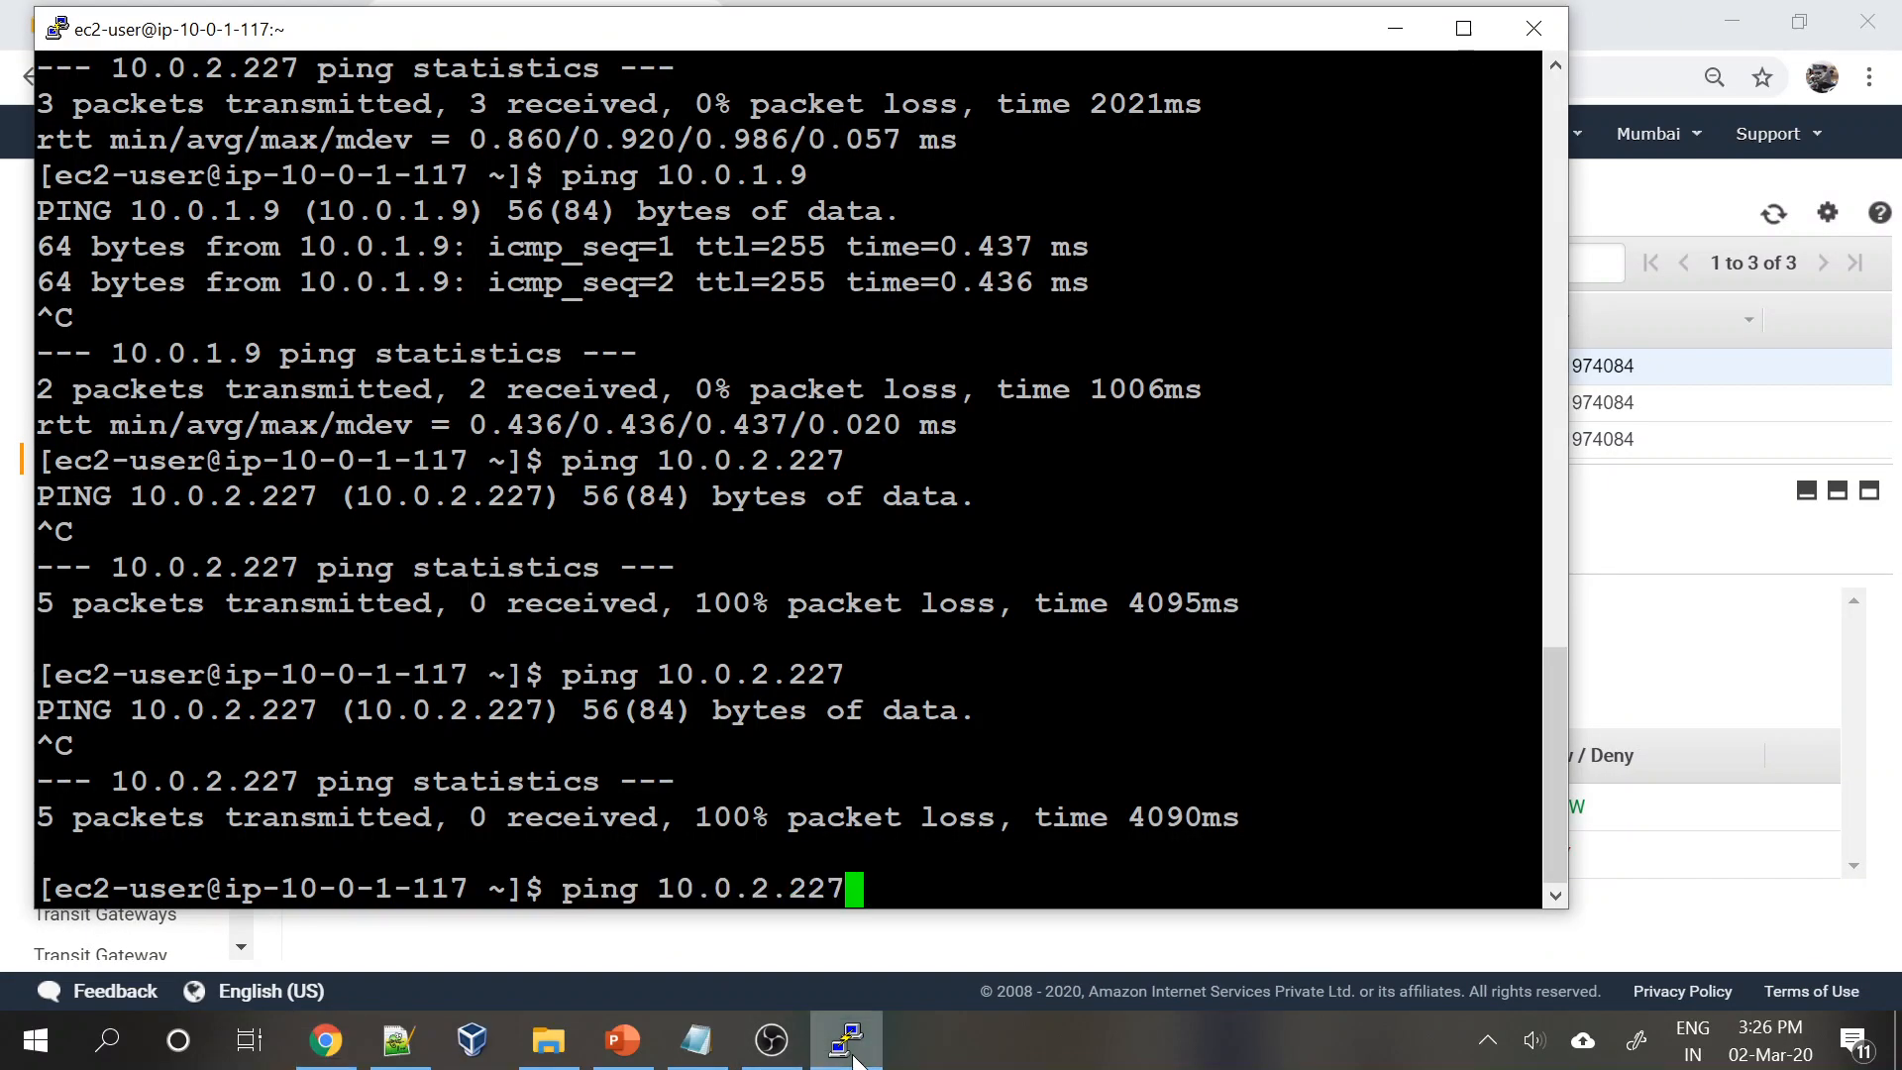
key(Return)
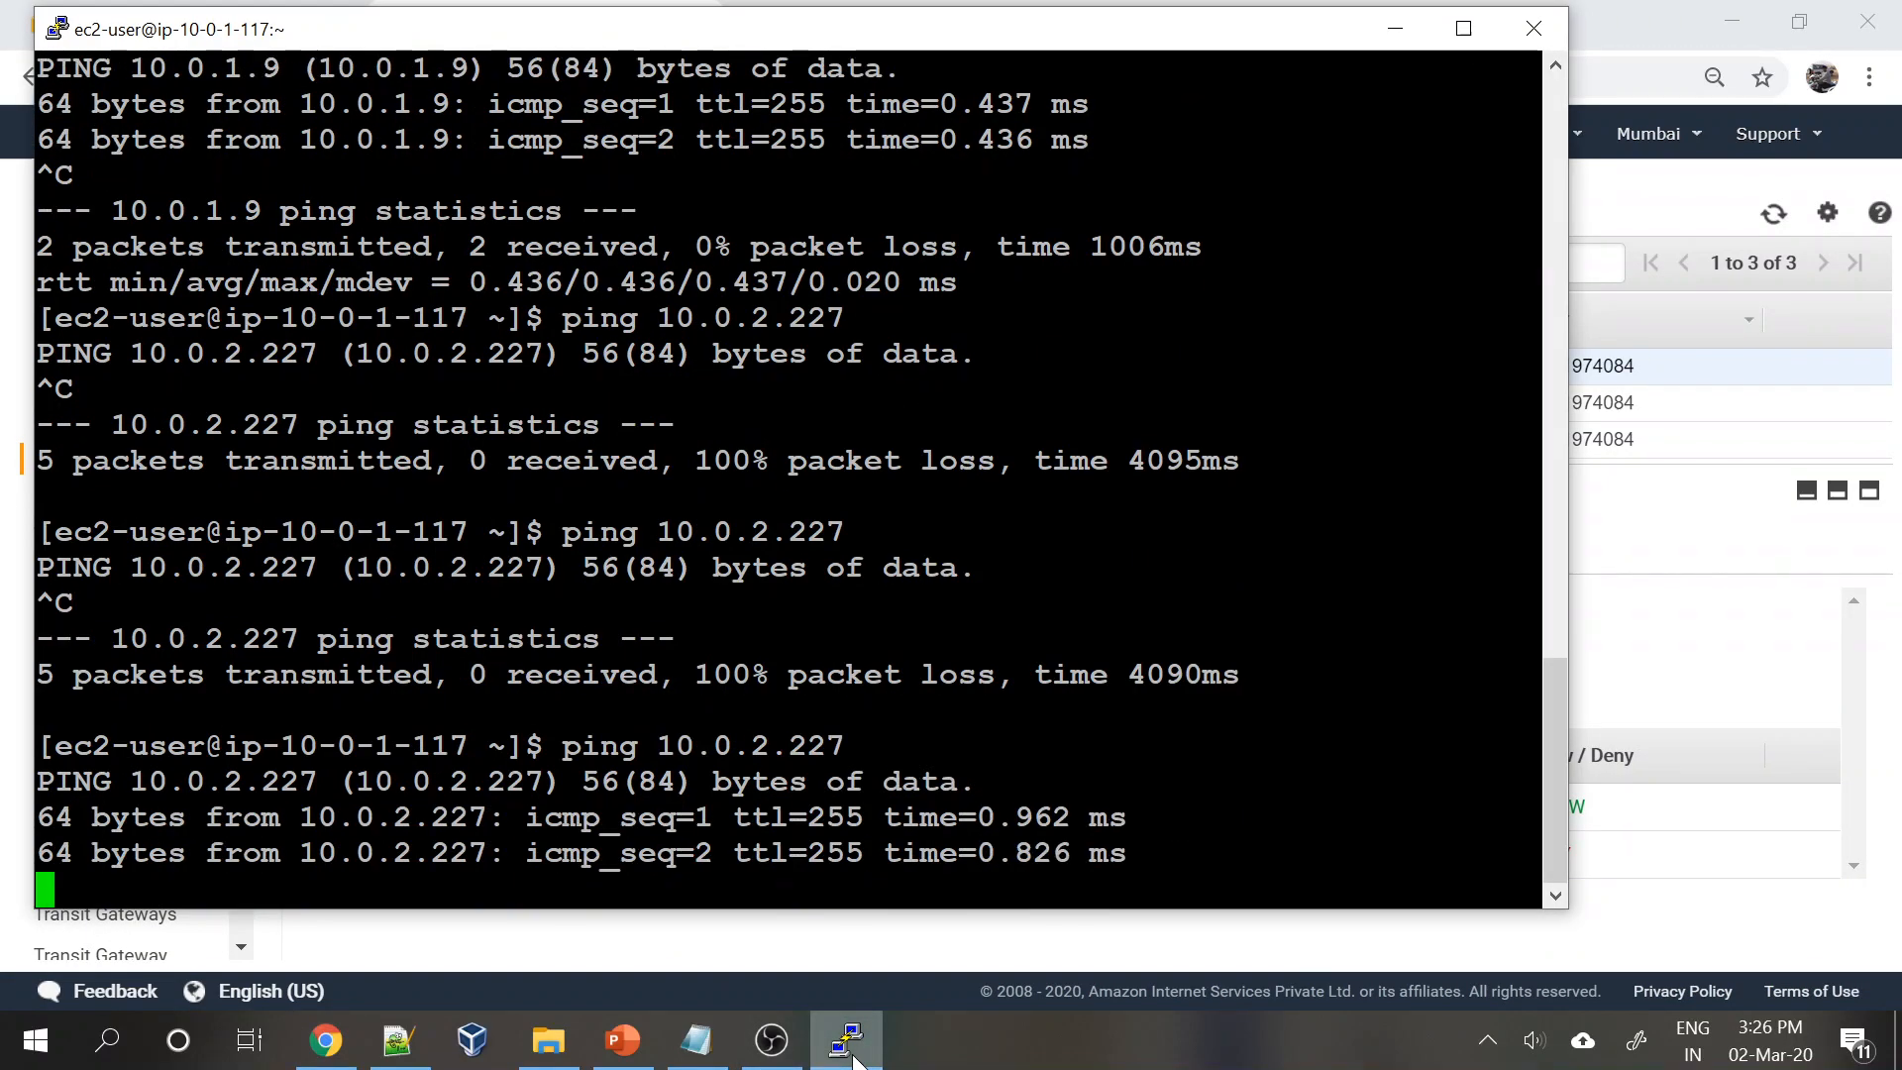
key(ctrl+c)
click(847, 1040)
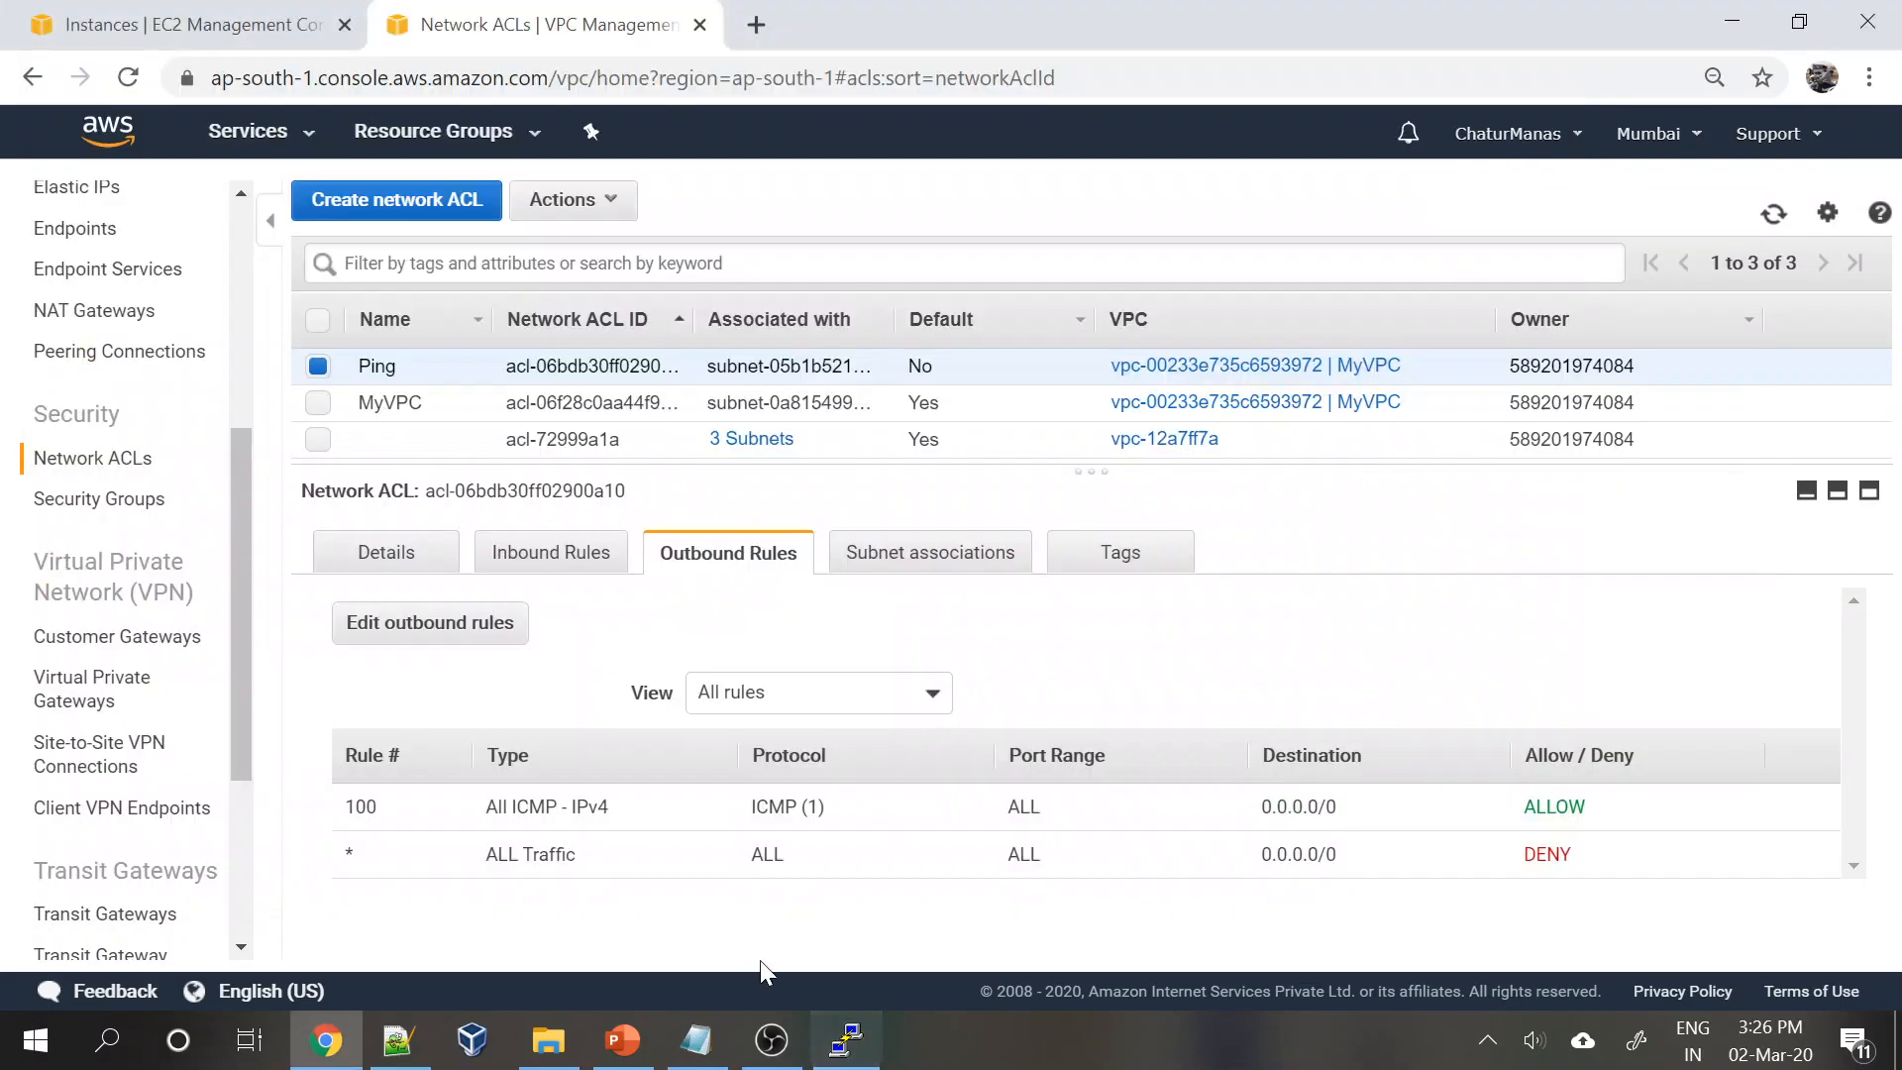
- Compare the inbound and outbound rules of the Ping network ACL
click(560, 552)
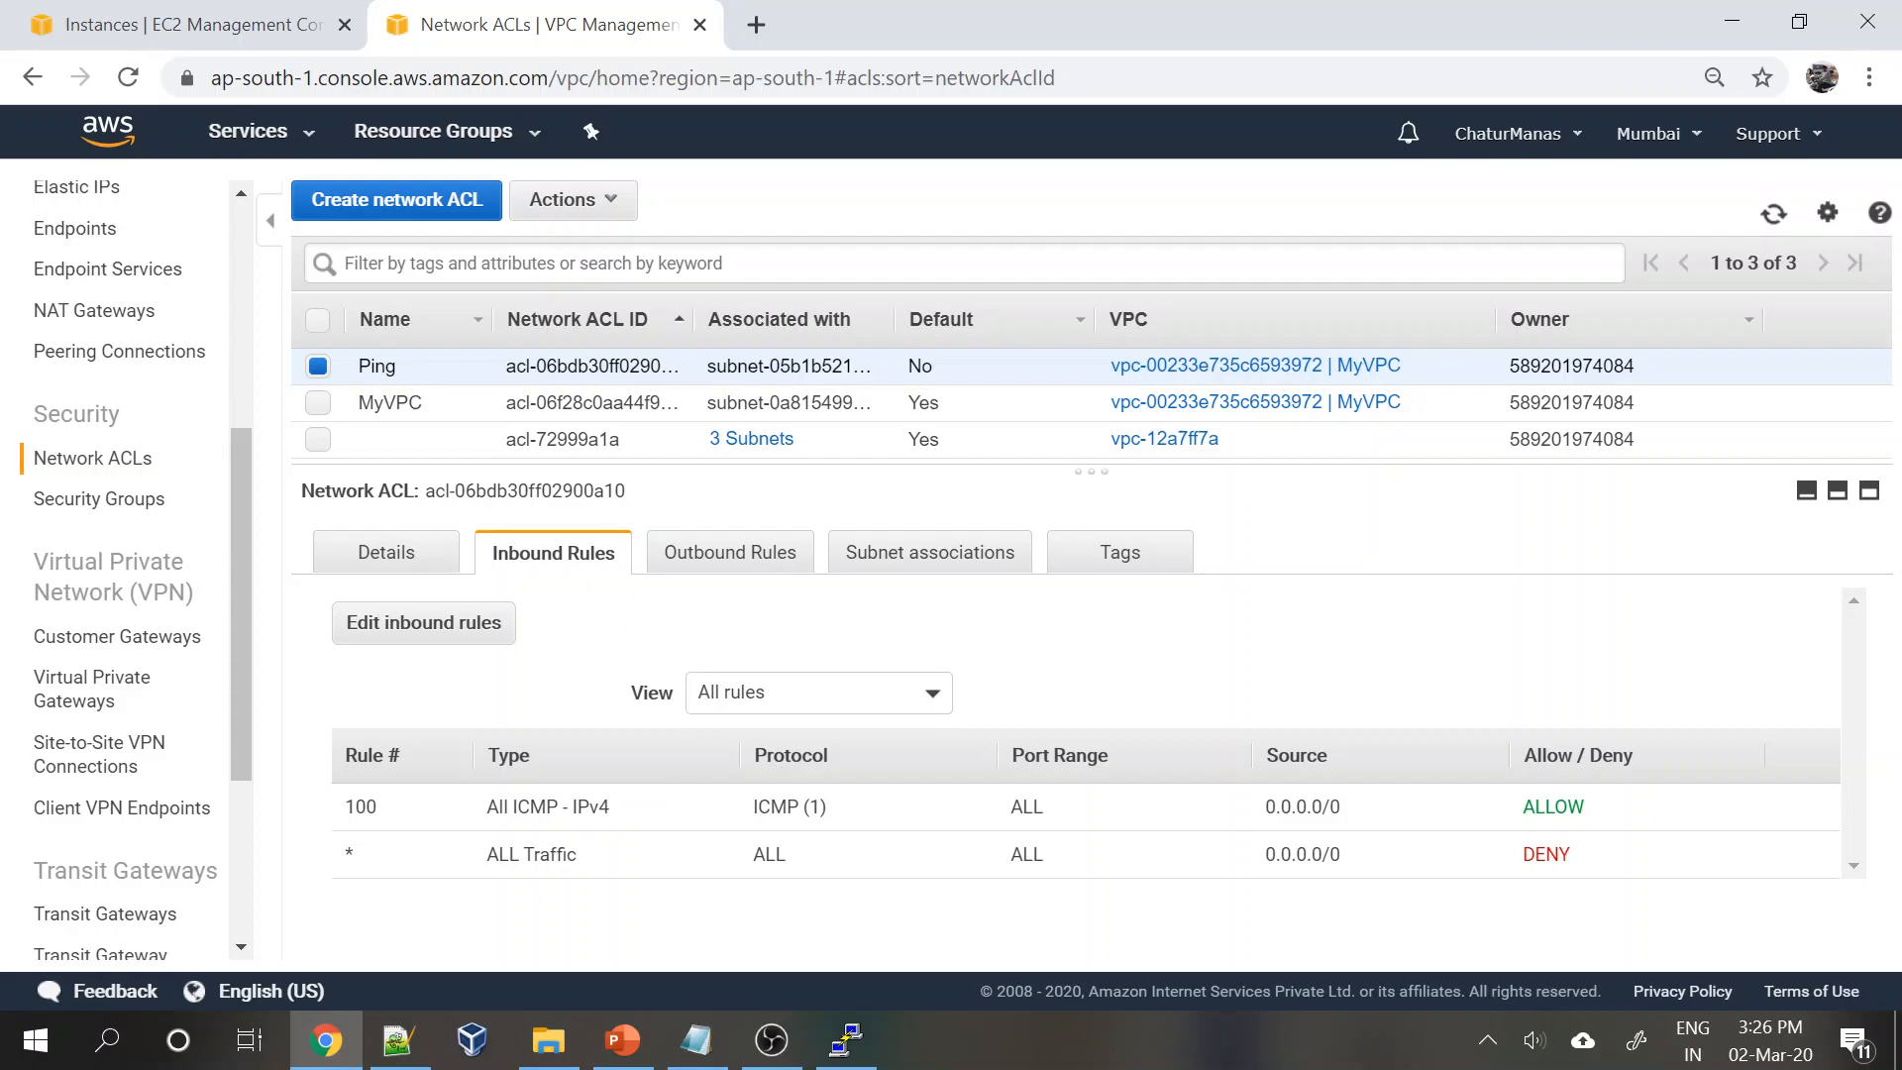
click(750, 541)
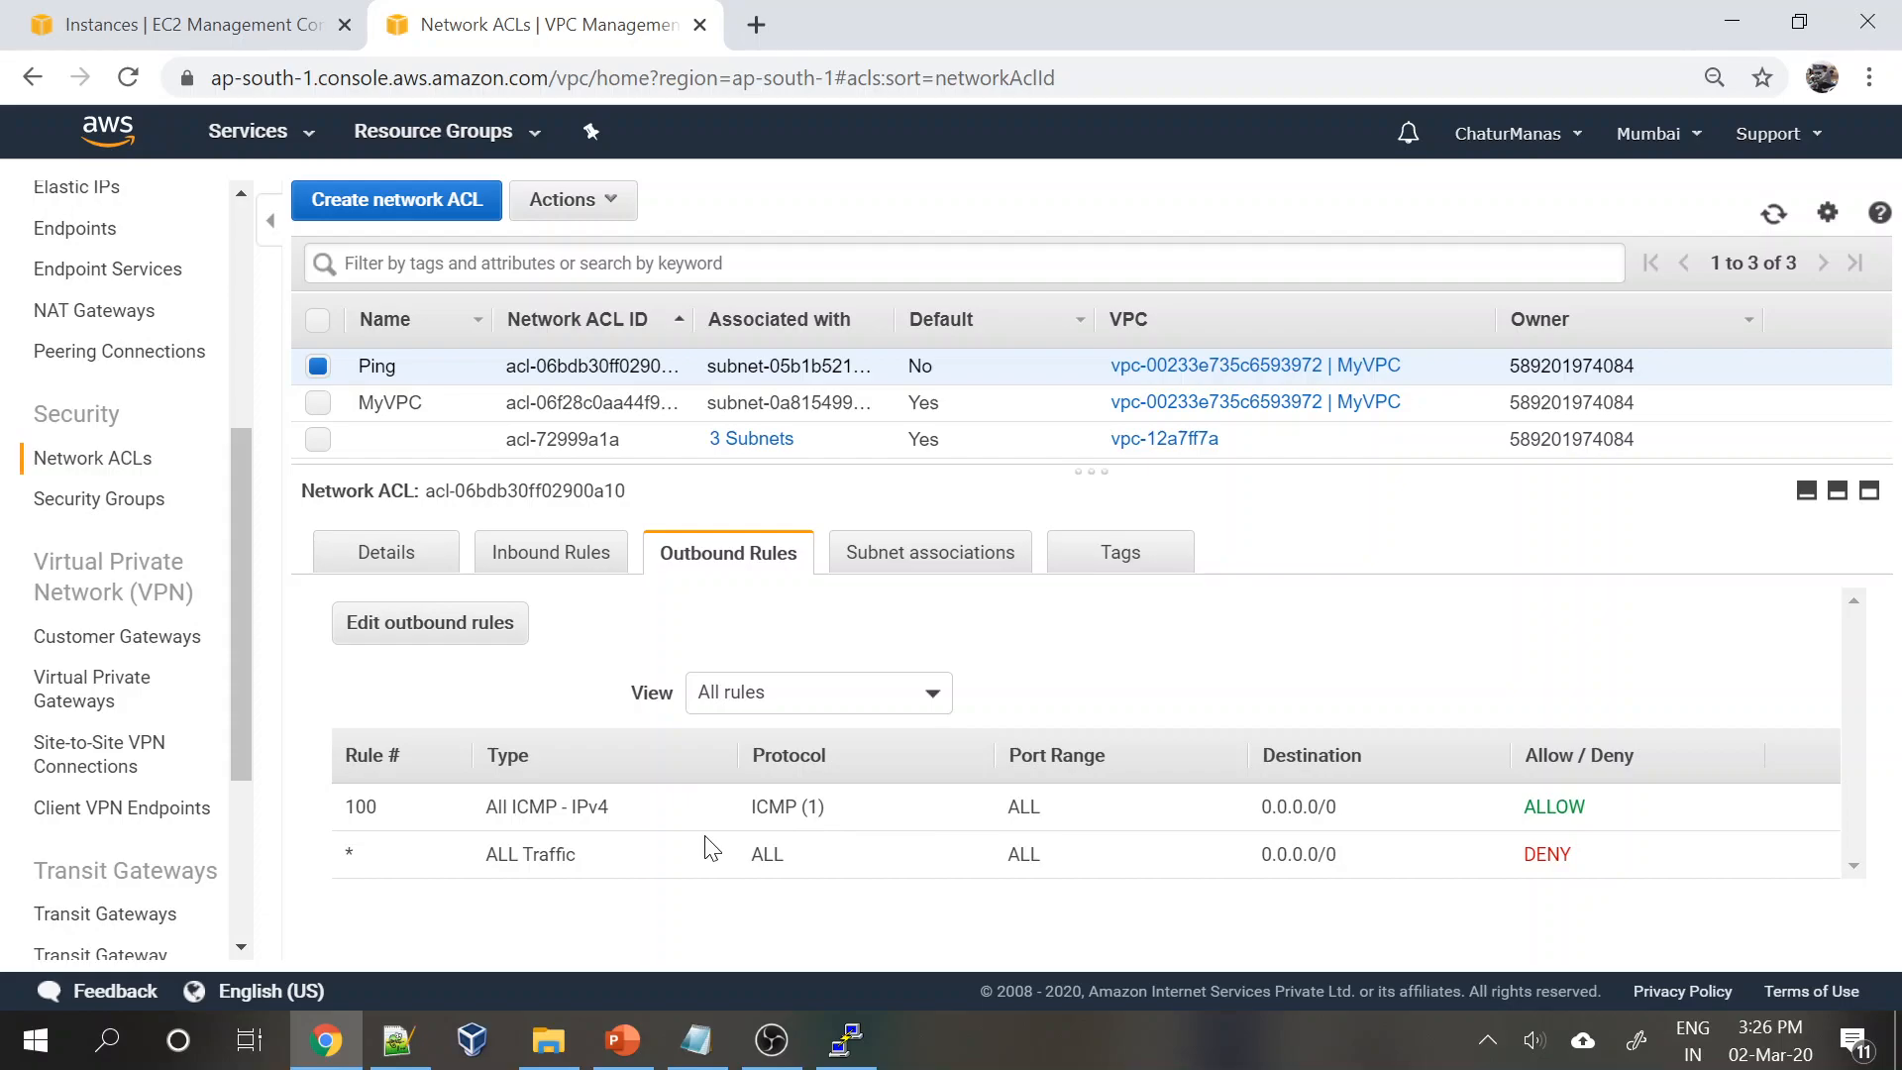
click(548, 558)
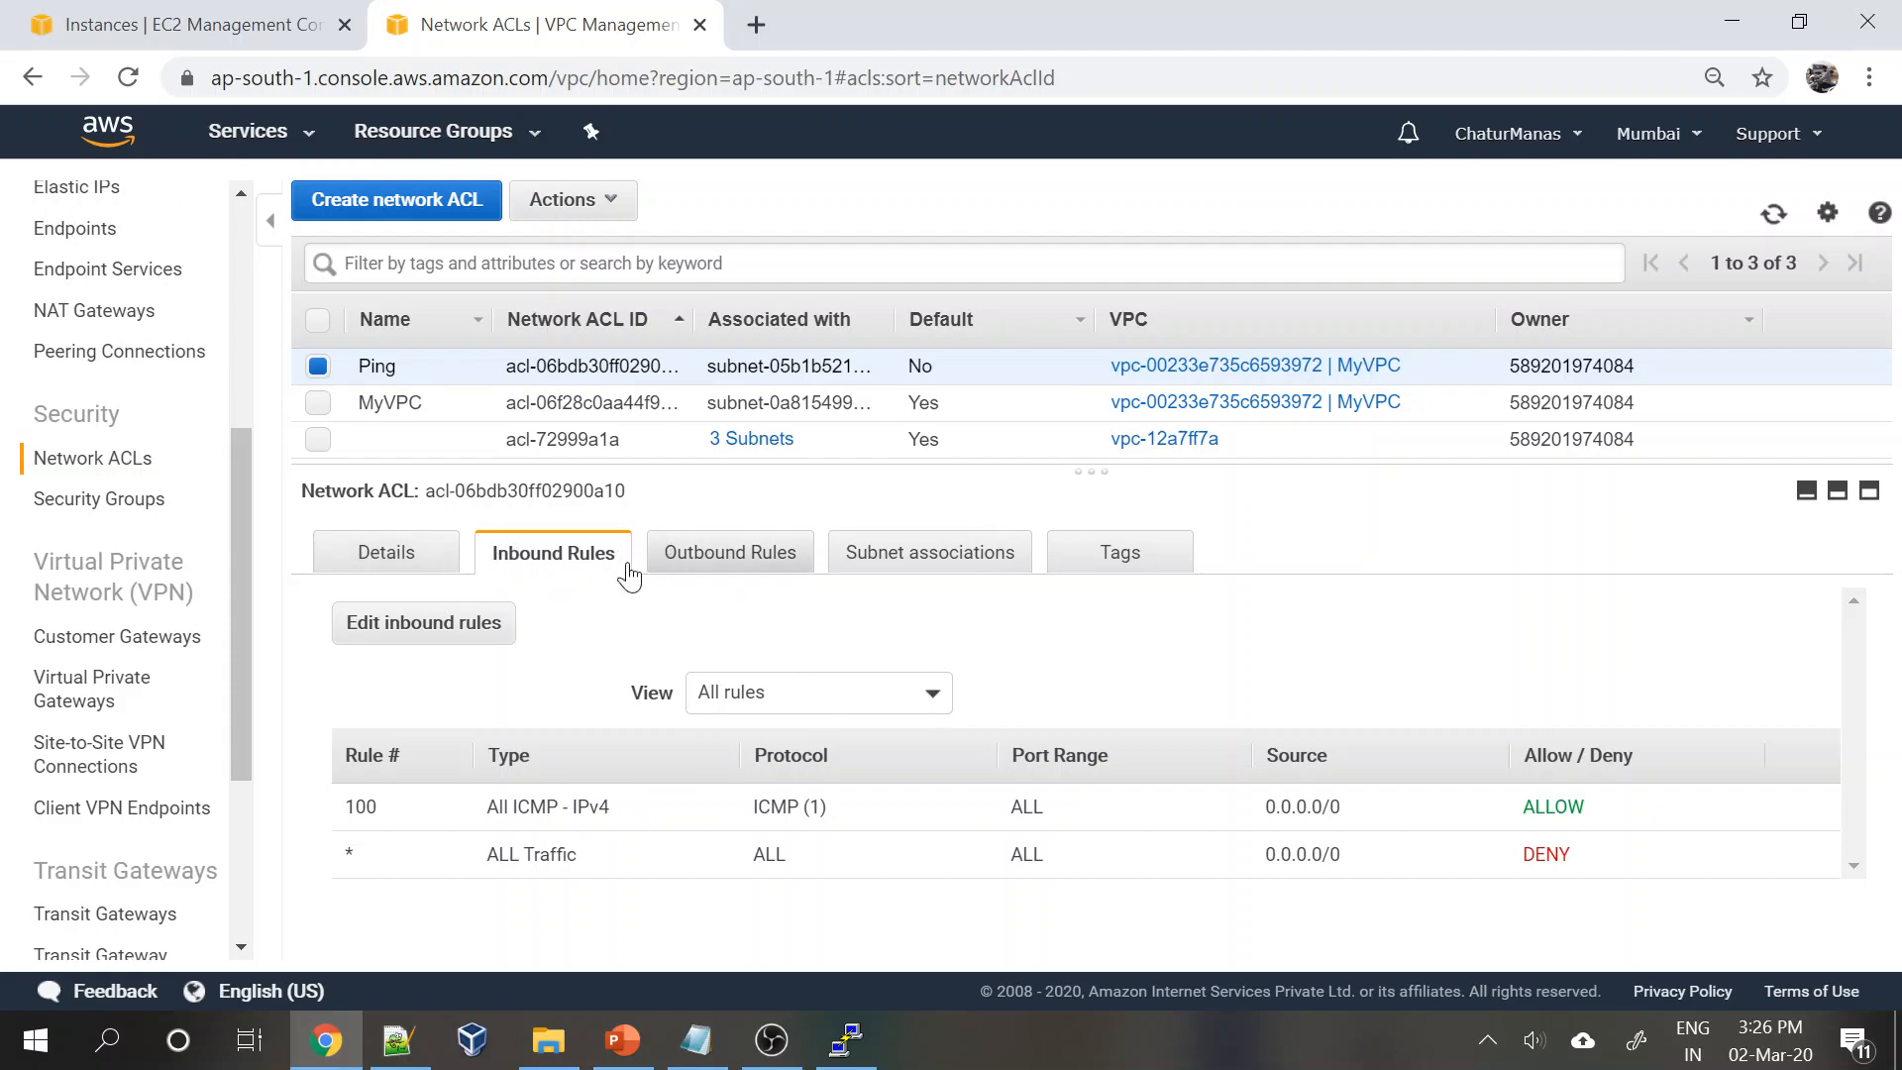
click(777, 560)
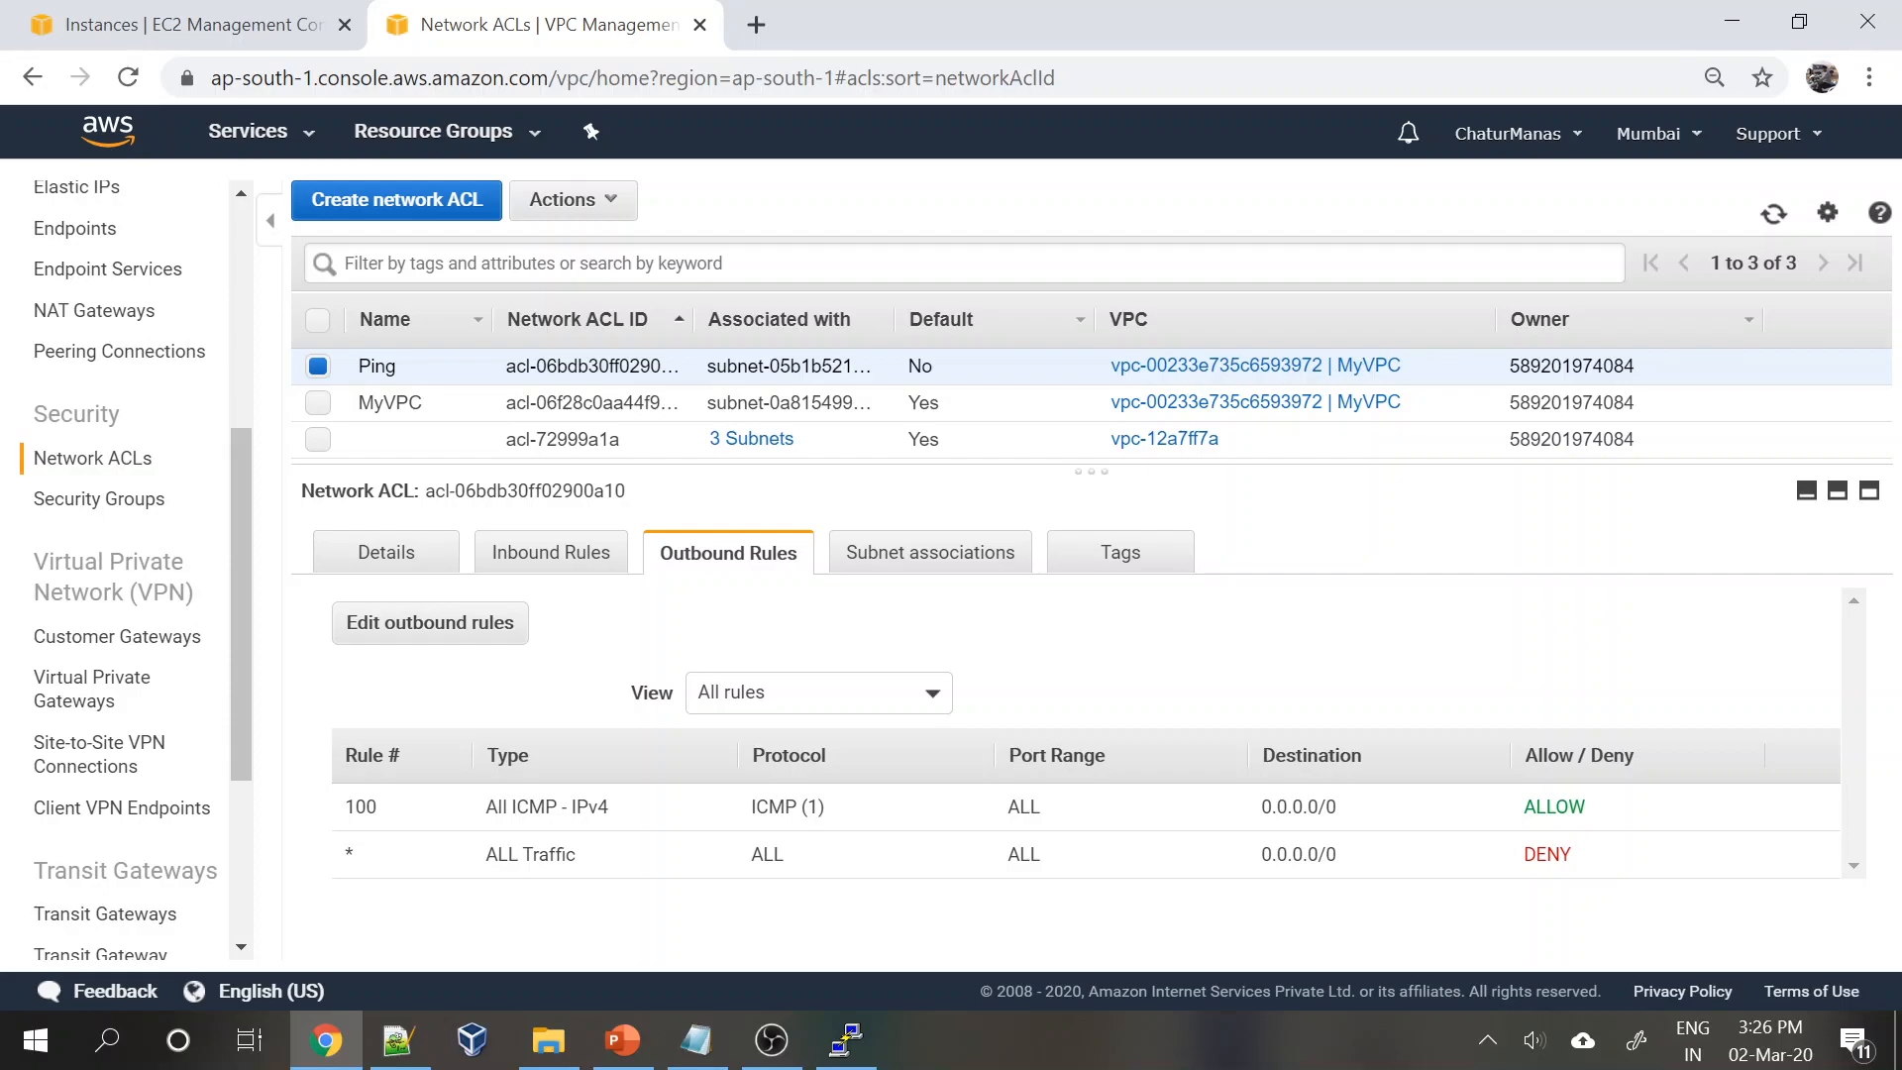
click(551, 566)
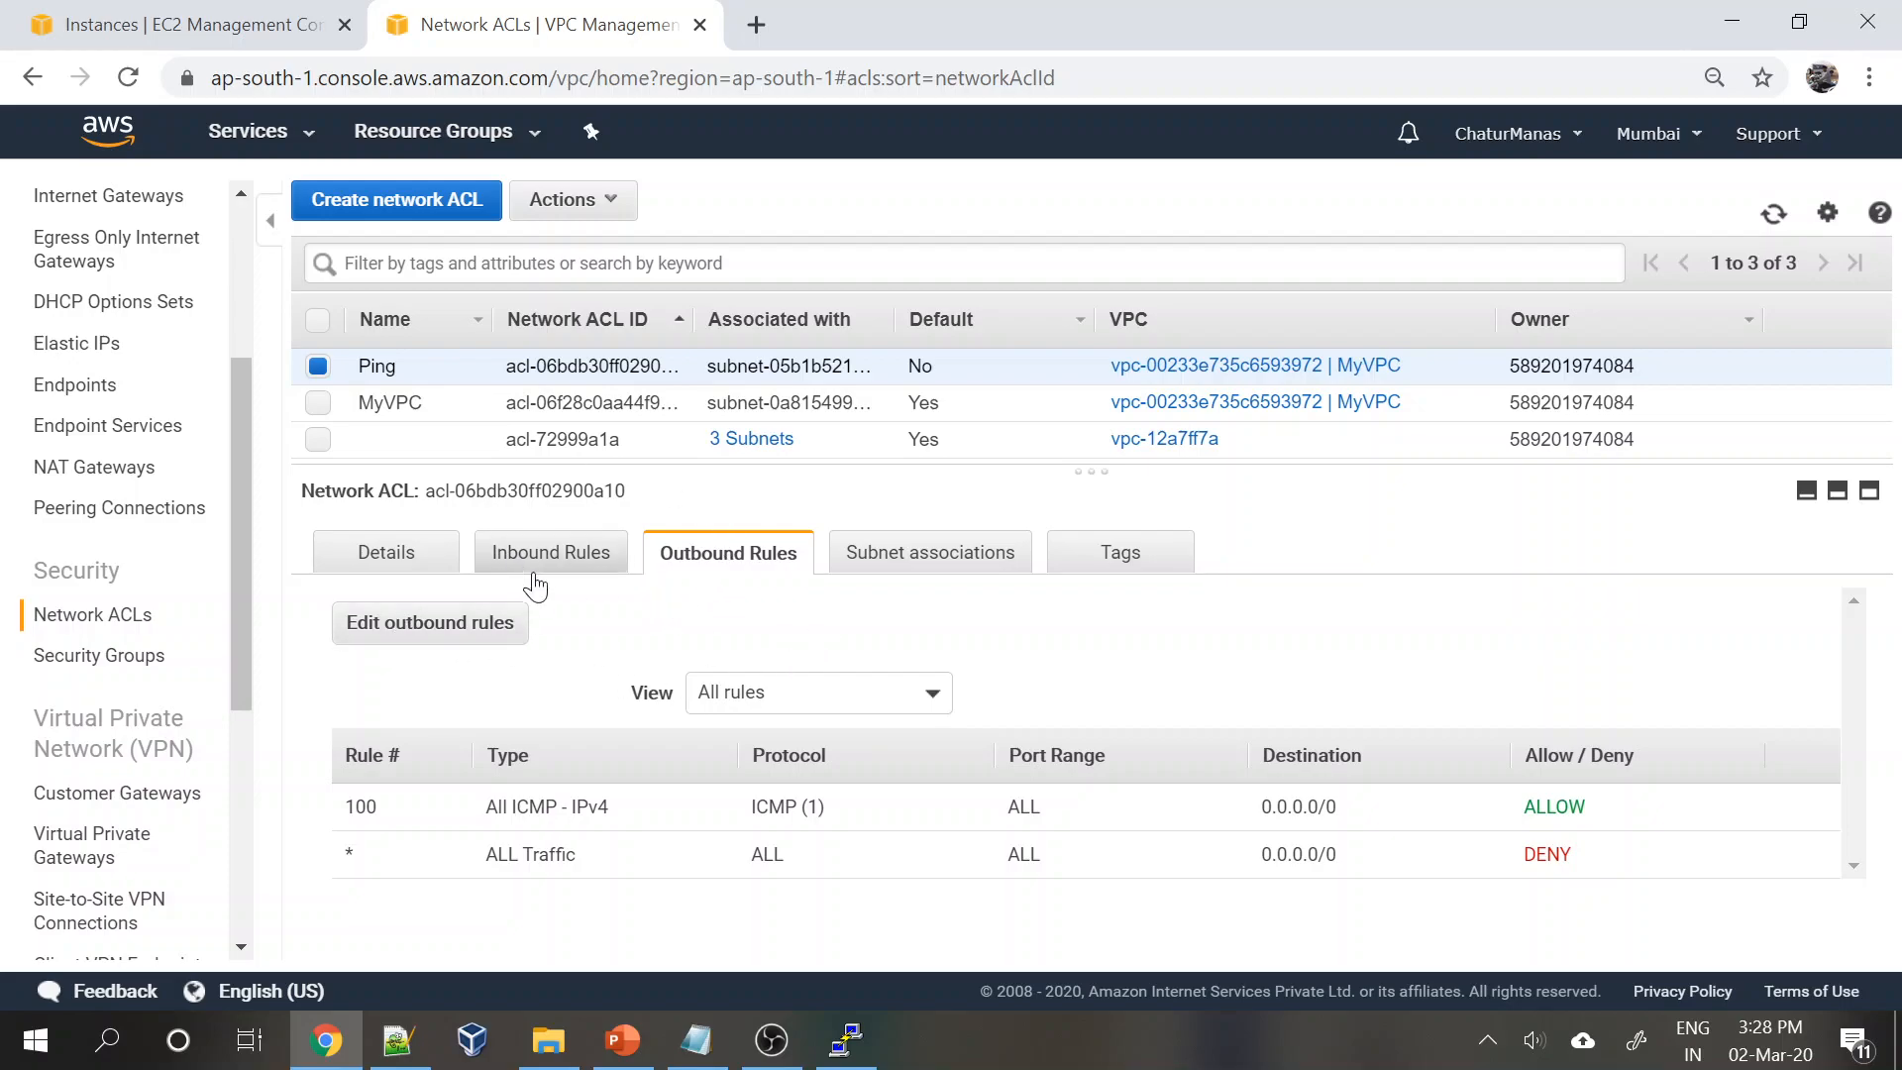
- Add outbound rule 101 denying All ICMP - IPv4 to 0.0.0.0/0 in the Ping network ACL and save the rules
click(431, 632)
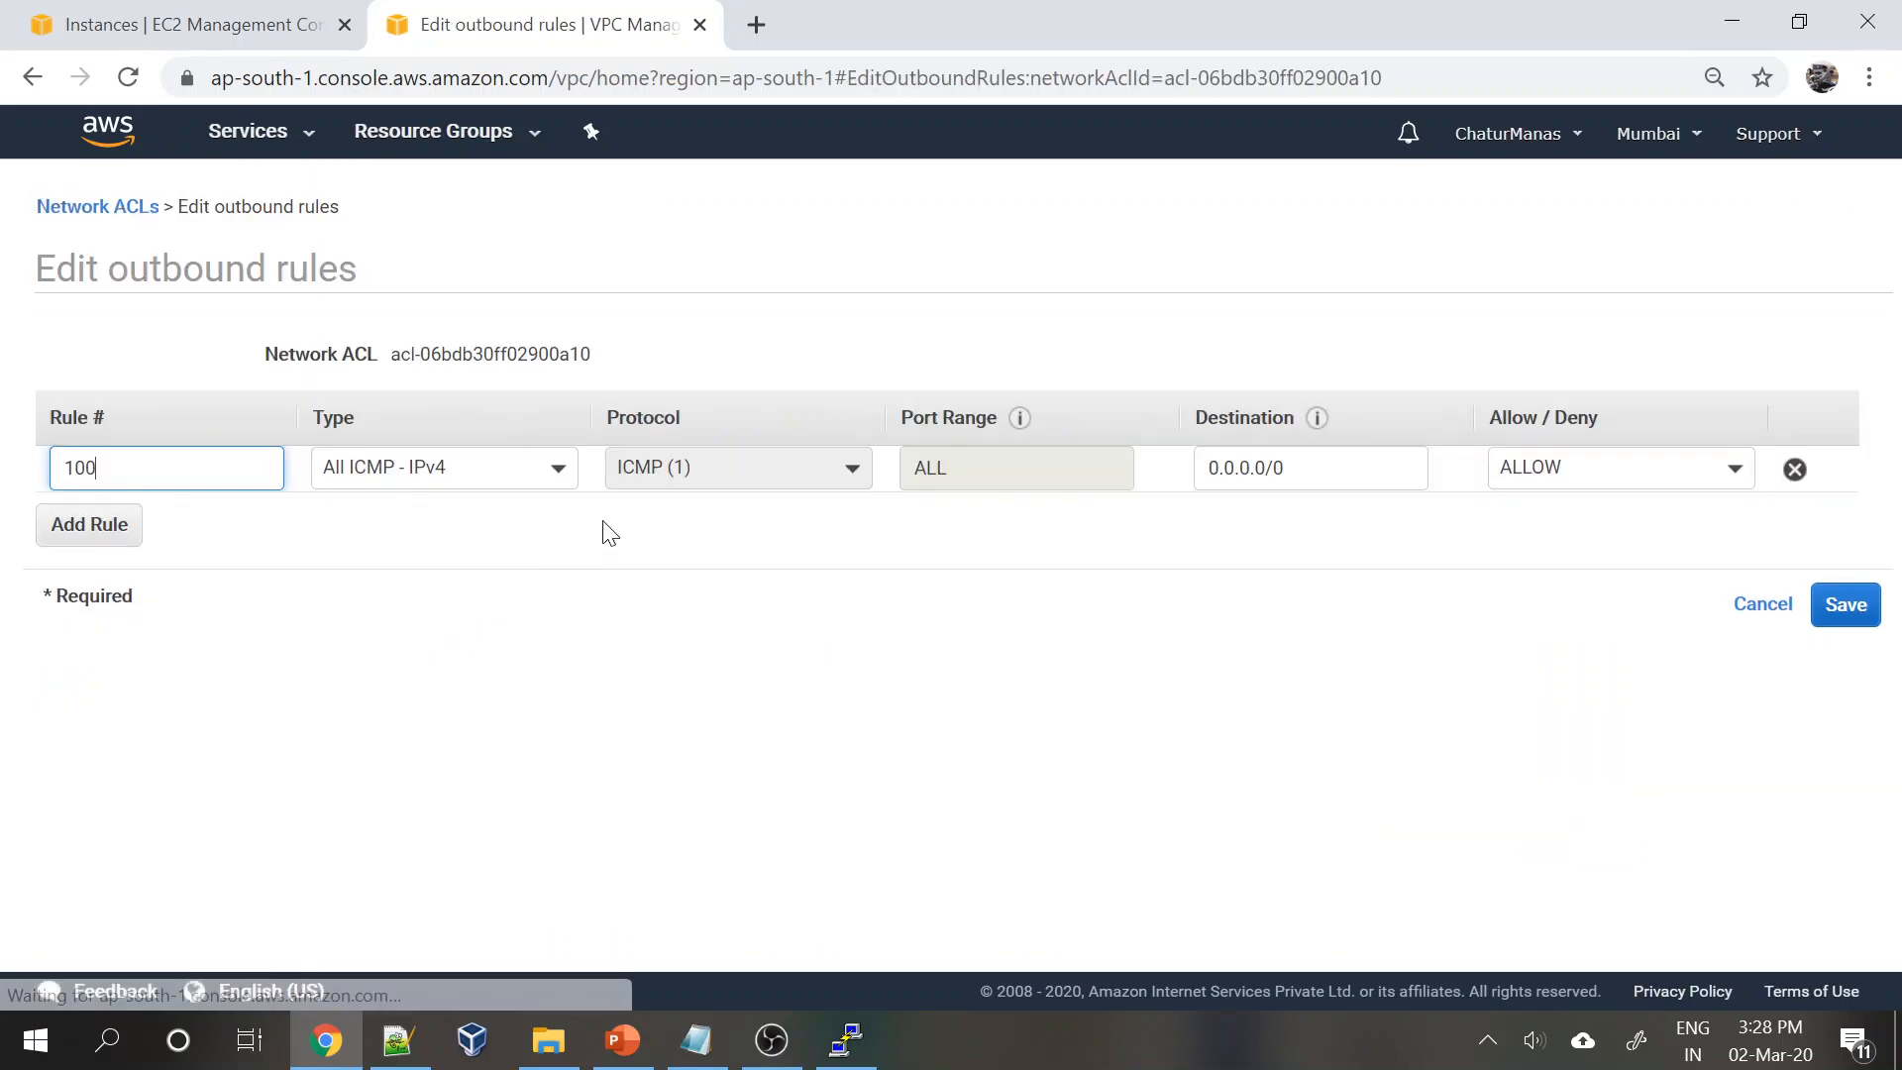
click(97, 528)
text(101)
click(535, 533)
click(404, 763)
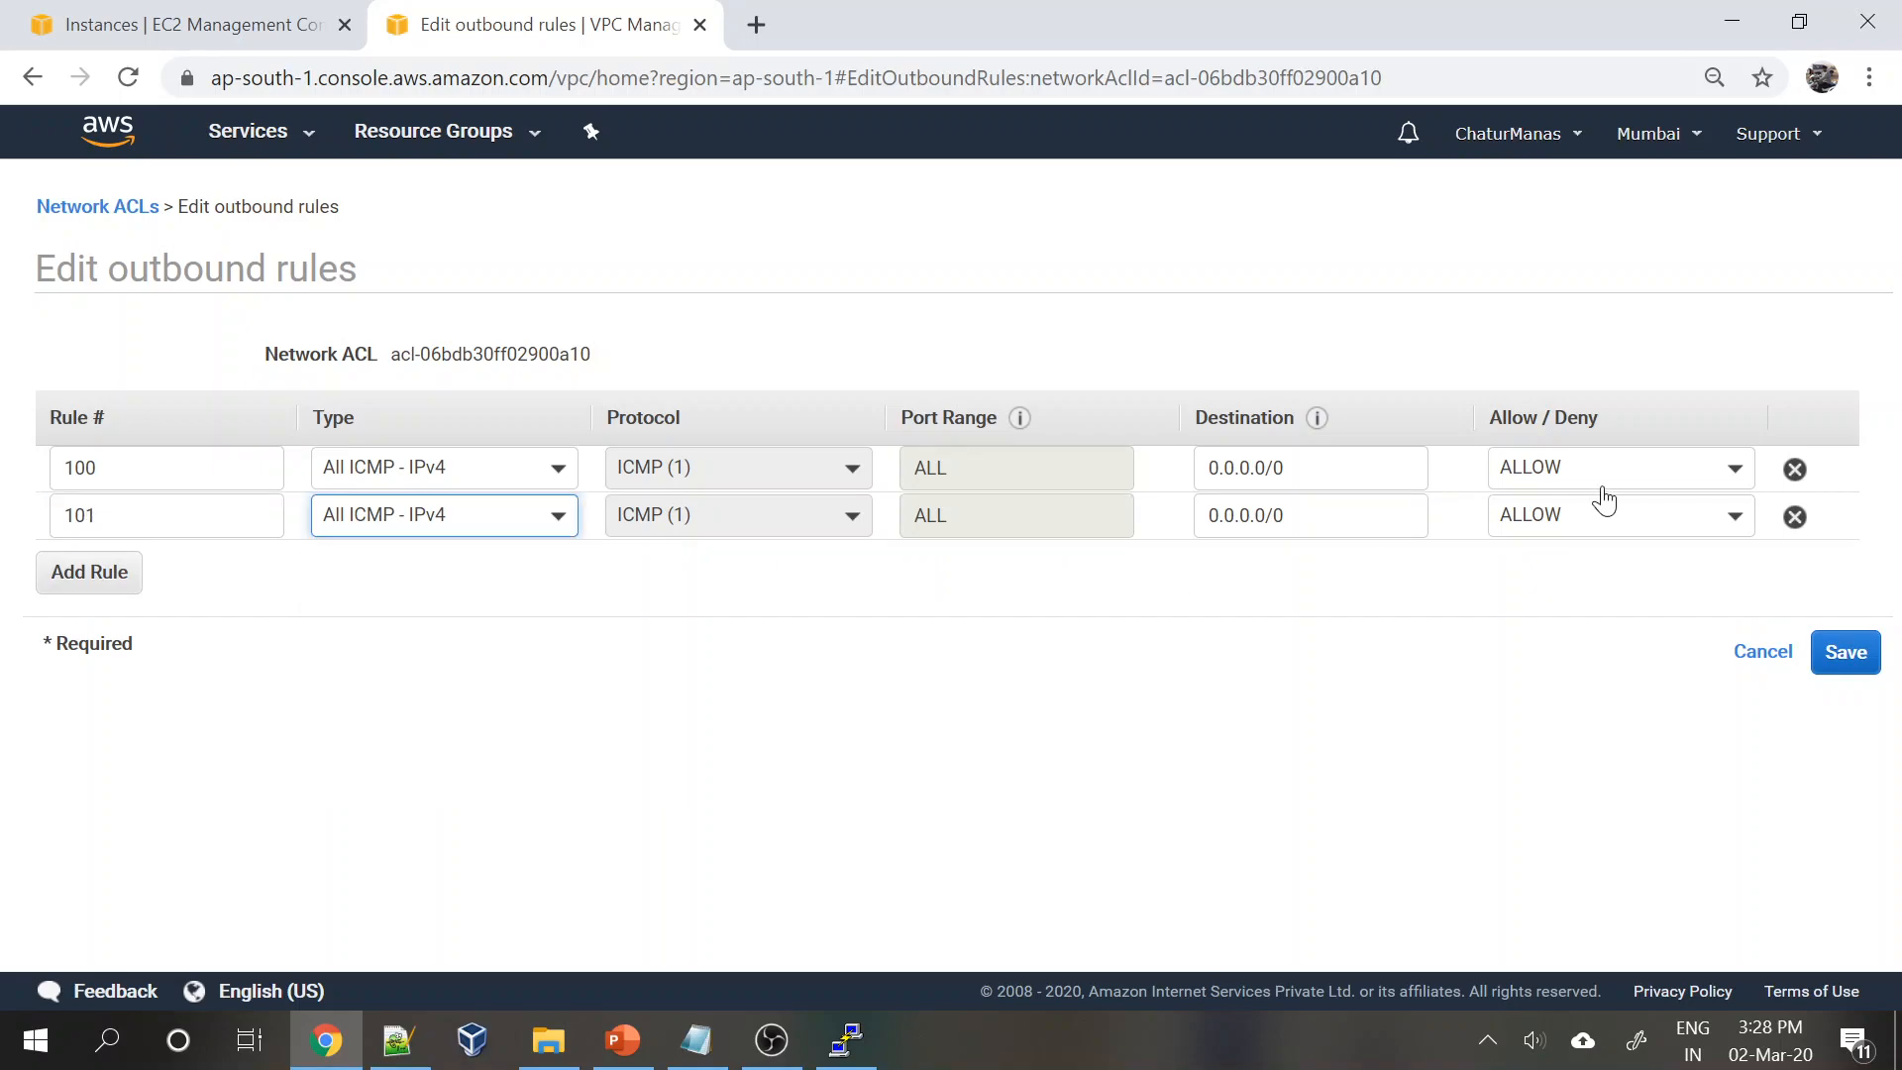
click(1603, 525)
click(1575, 624)
click(1844, 652)
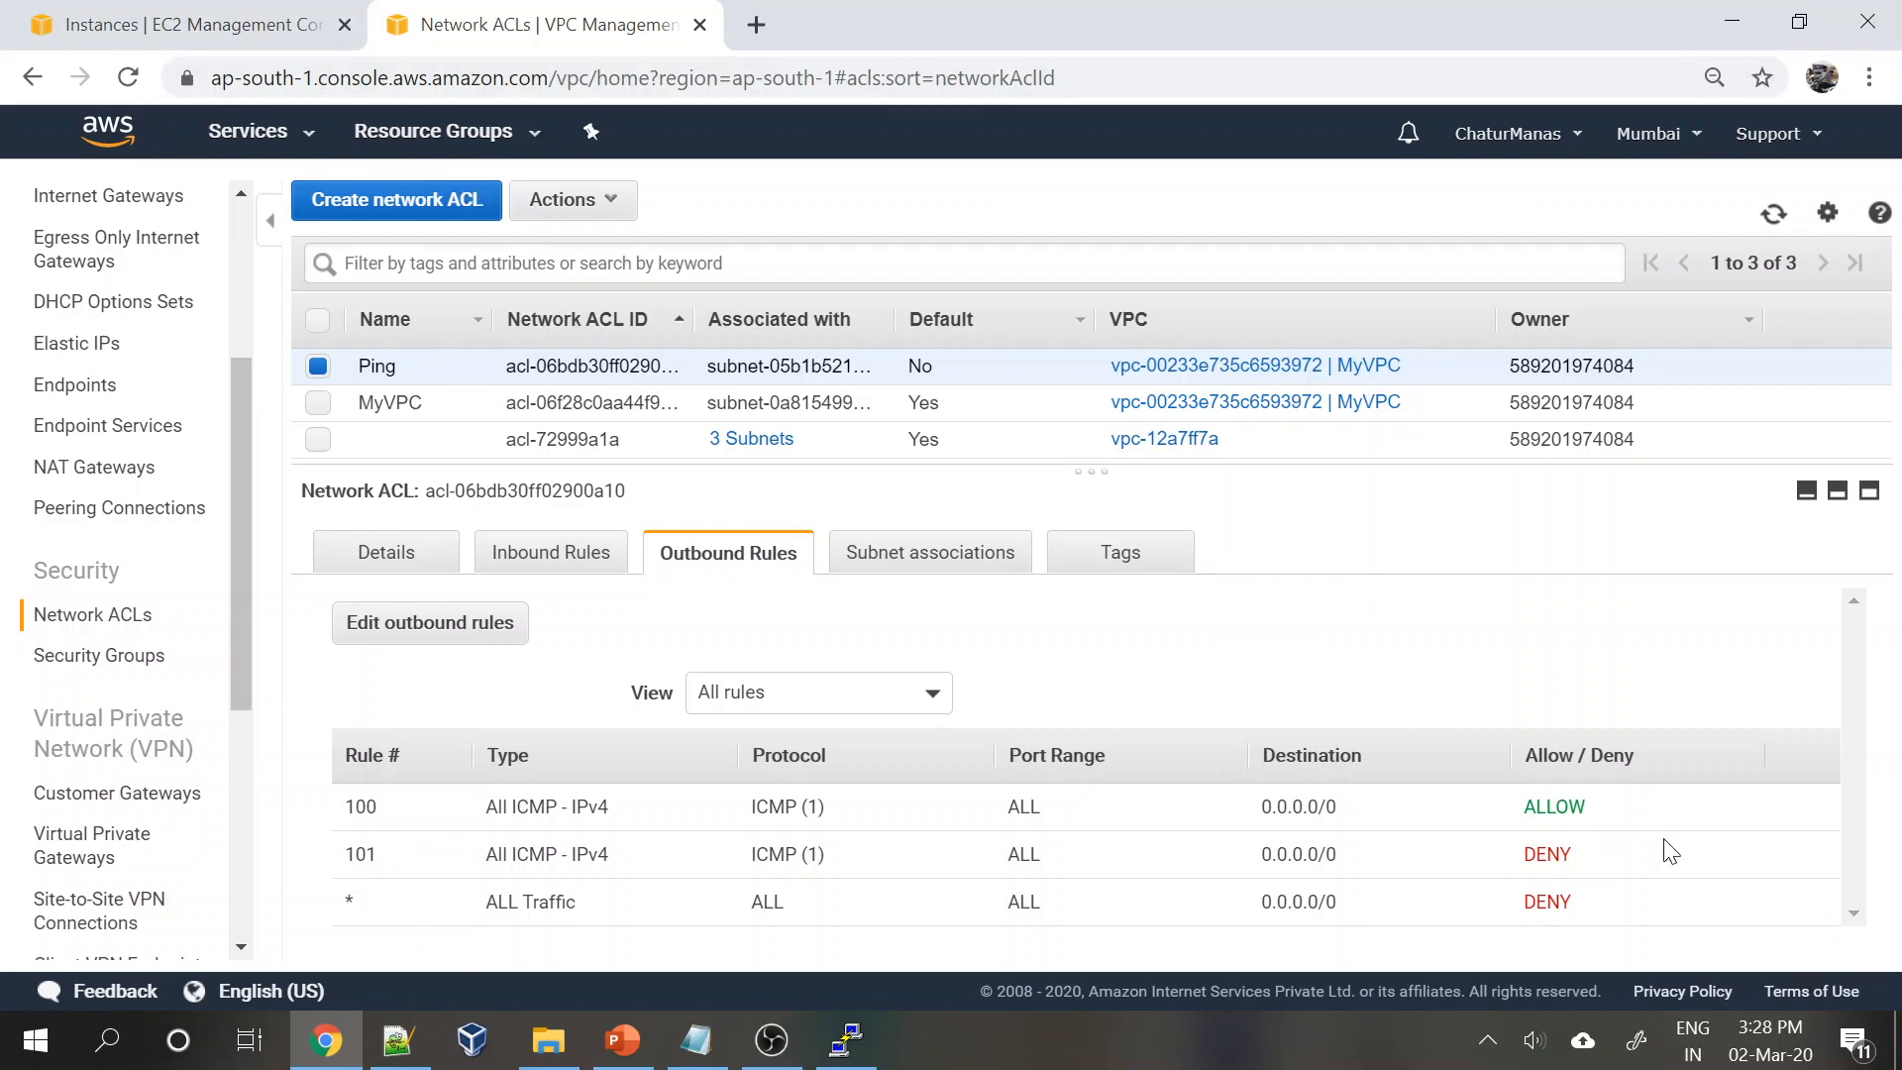
- Switch to the PuTTY session on Public-1, ping 10.0.2.227 with both outbound rules in place, and stop it after a few replies
click(847, 1040)
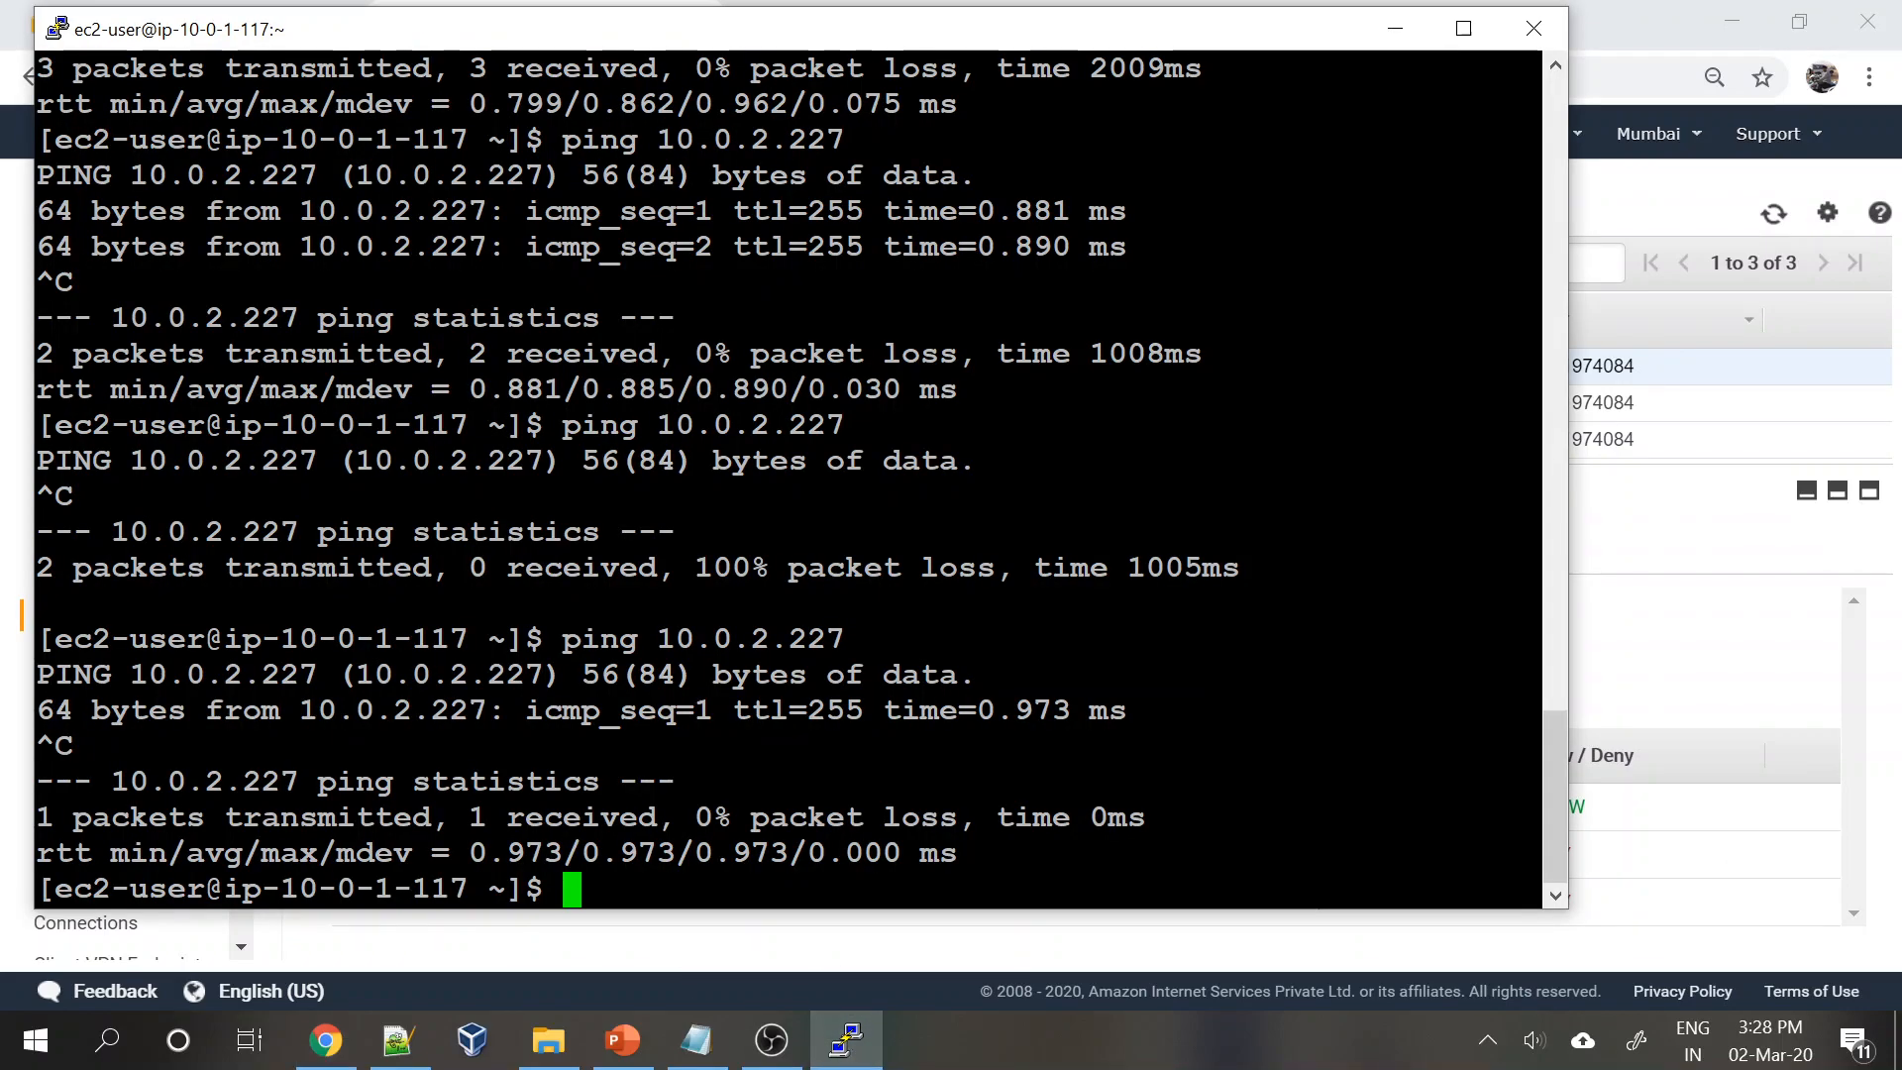
key(Up)
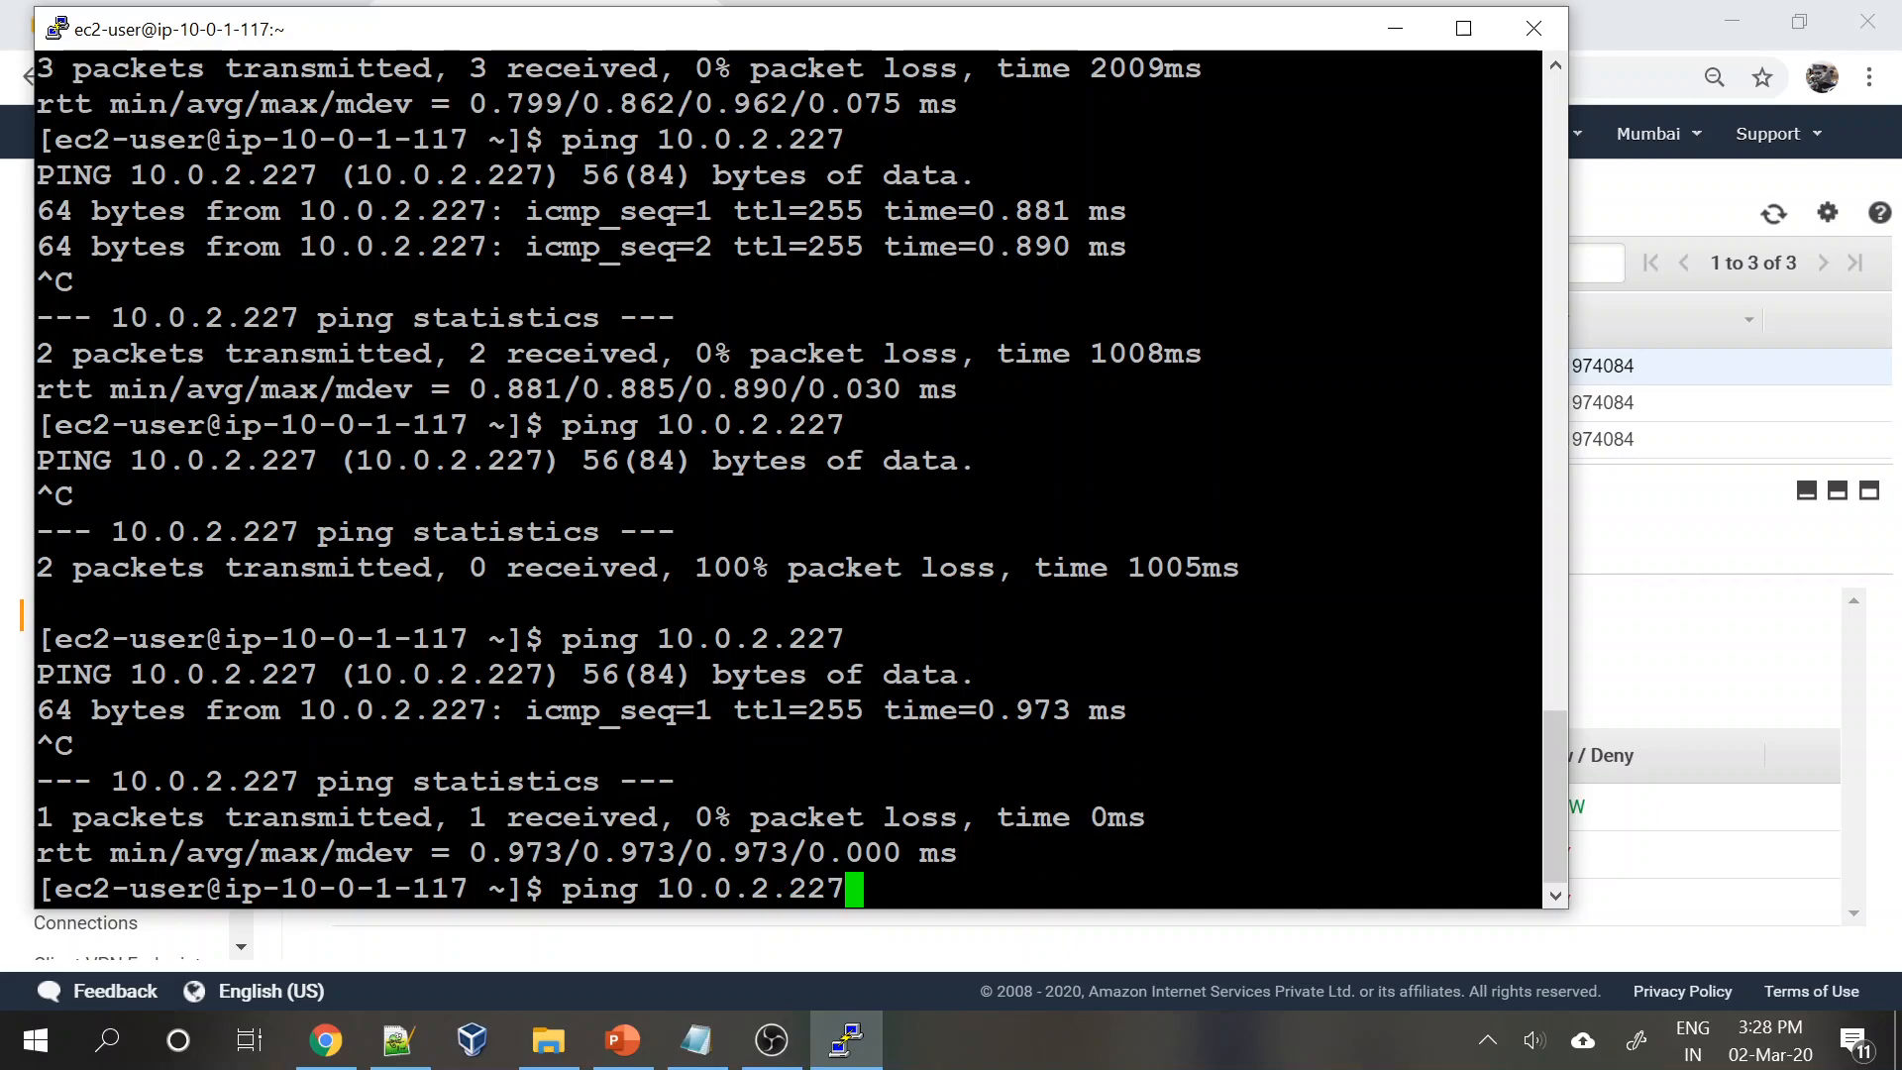
key(Return)
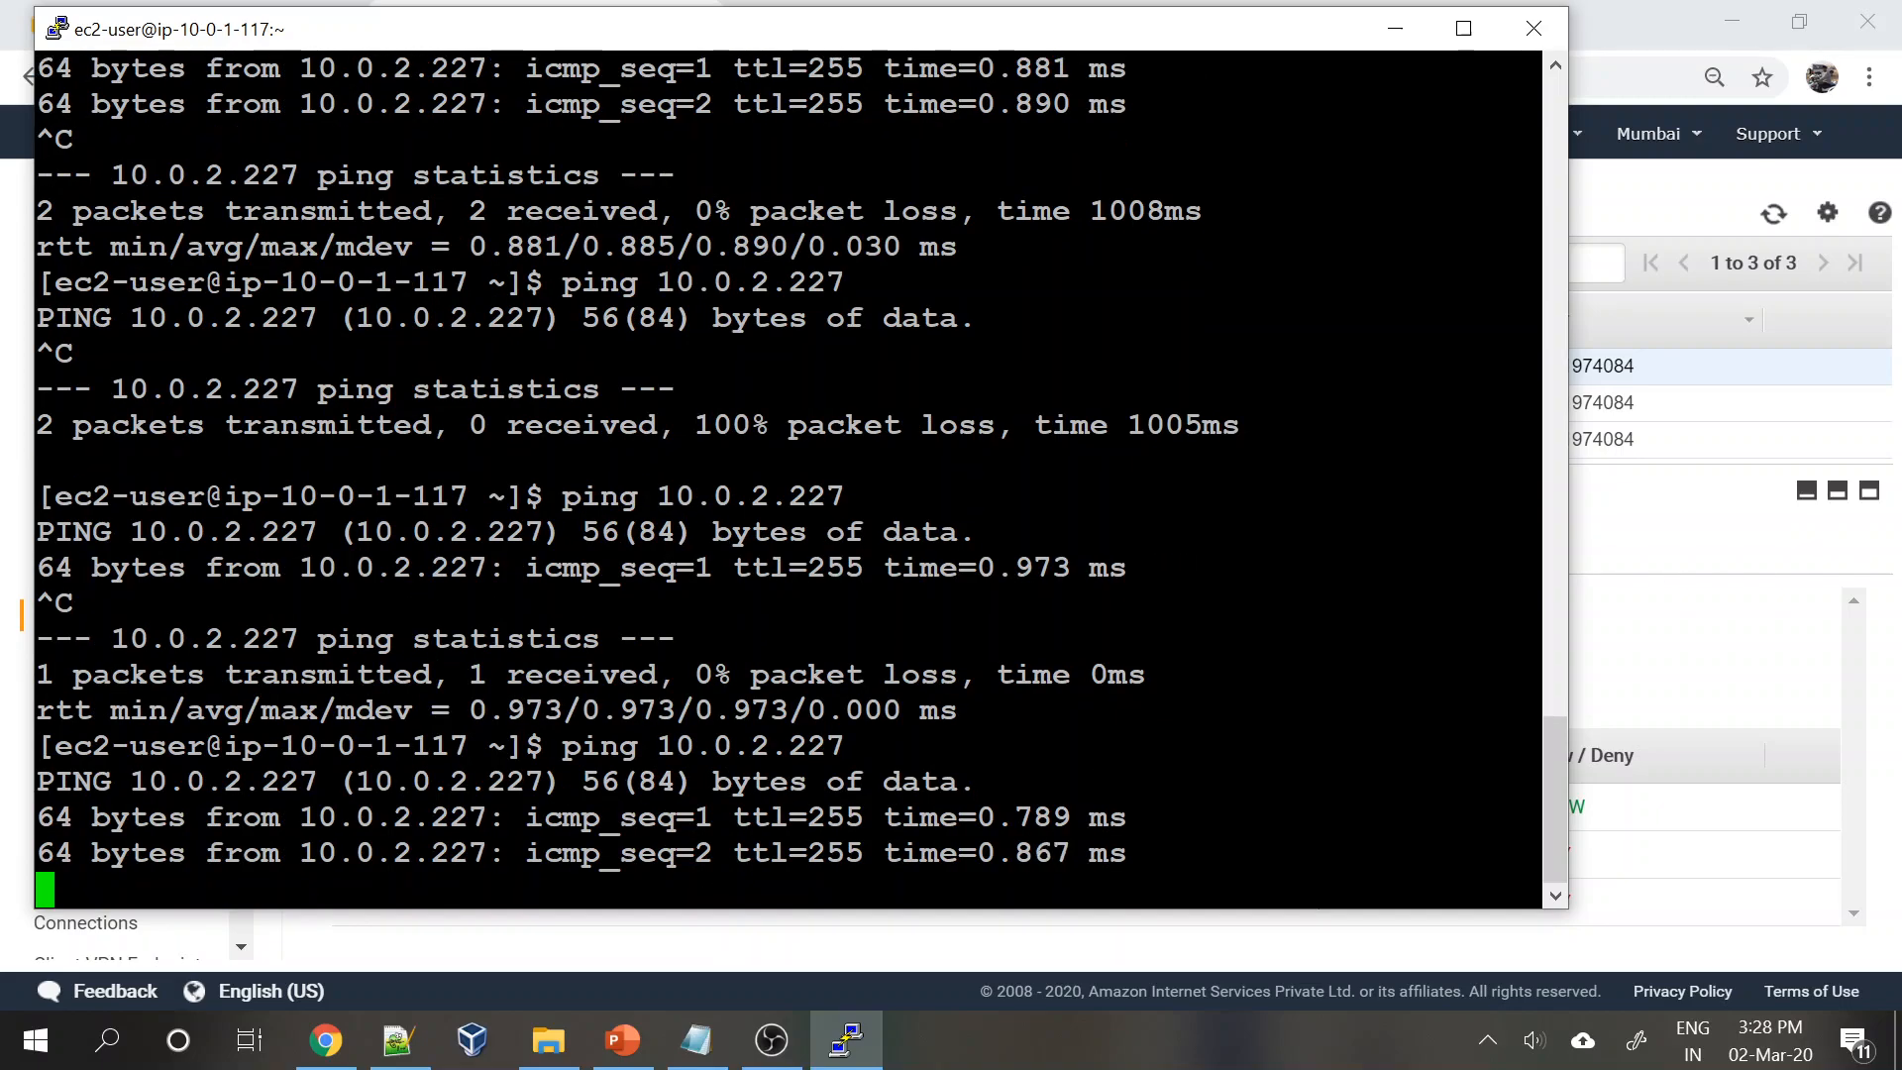
key(ctrl+c)
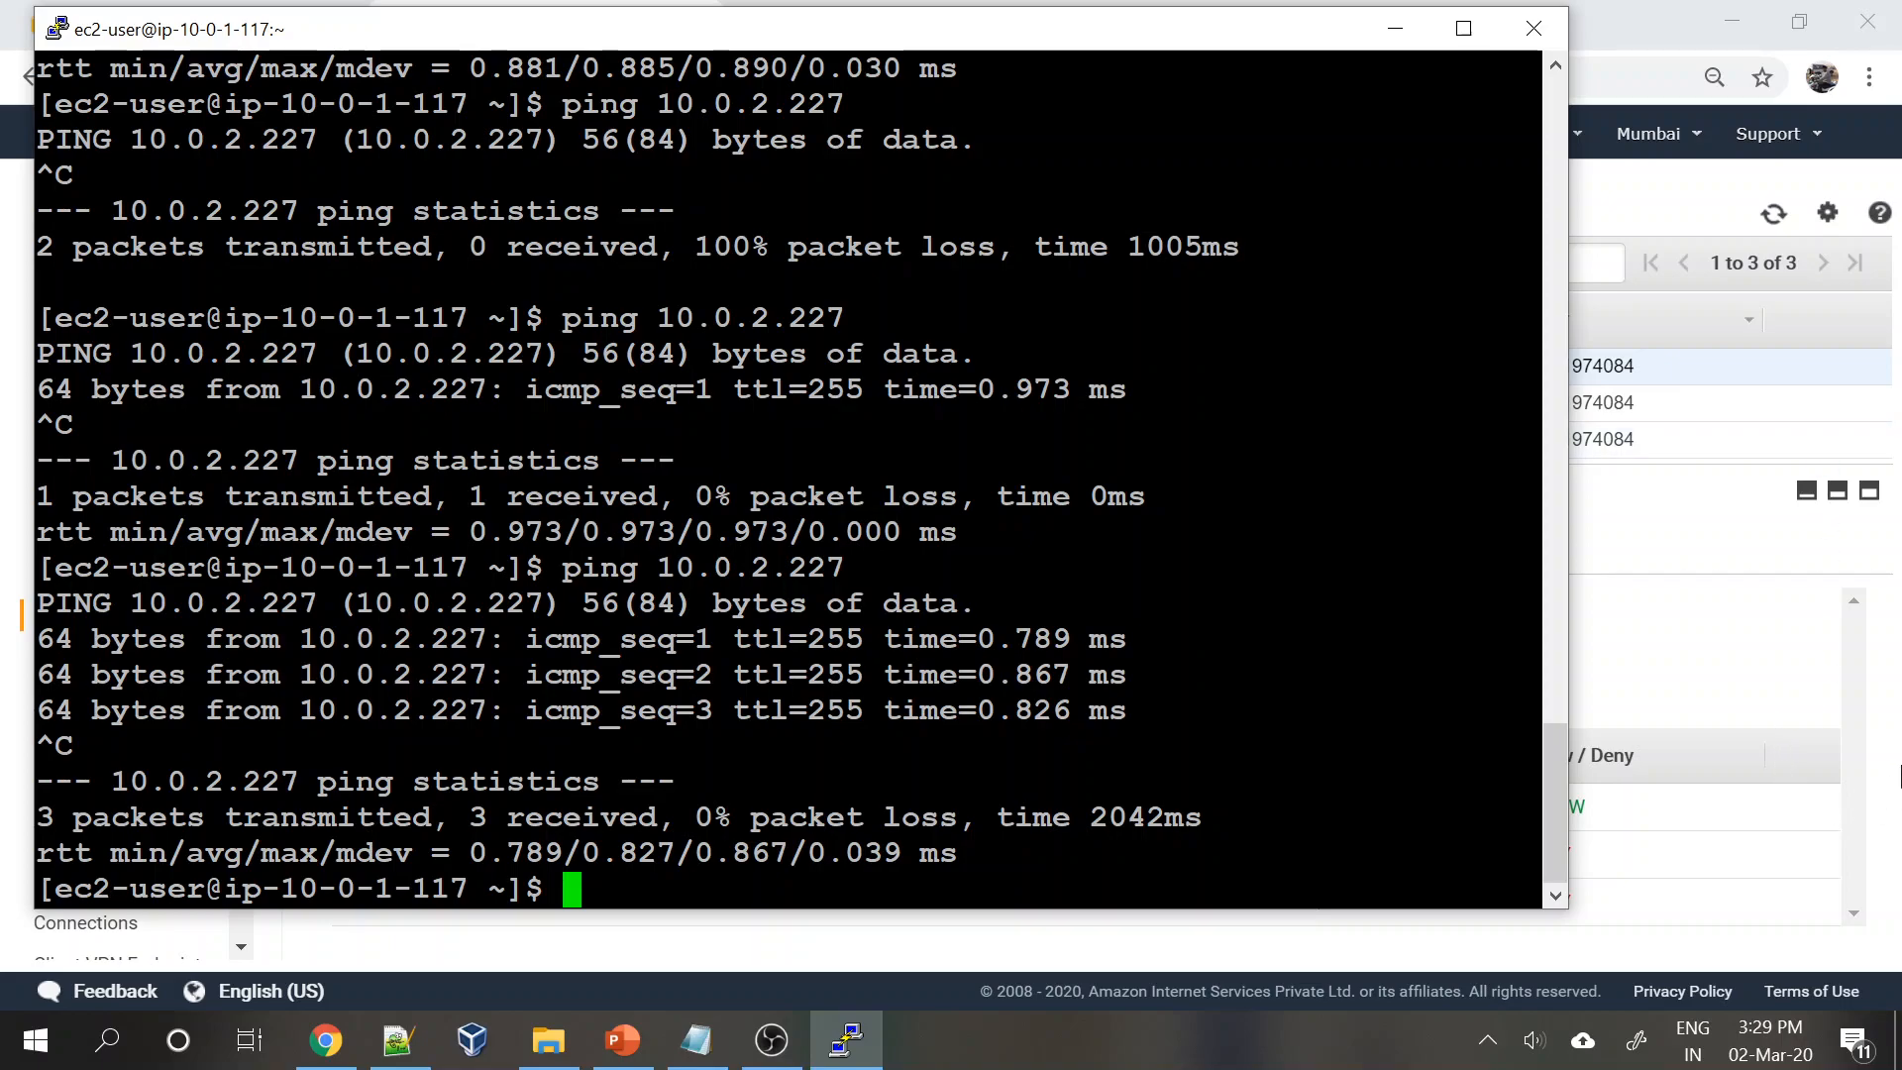
- Return to the VPC console and compare the Allow / Deny settings of outbound rules 100 and 101
click(1897, 776)
drag(344, 856, 1589, 860)
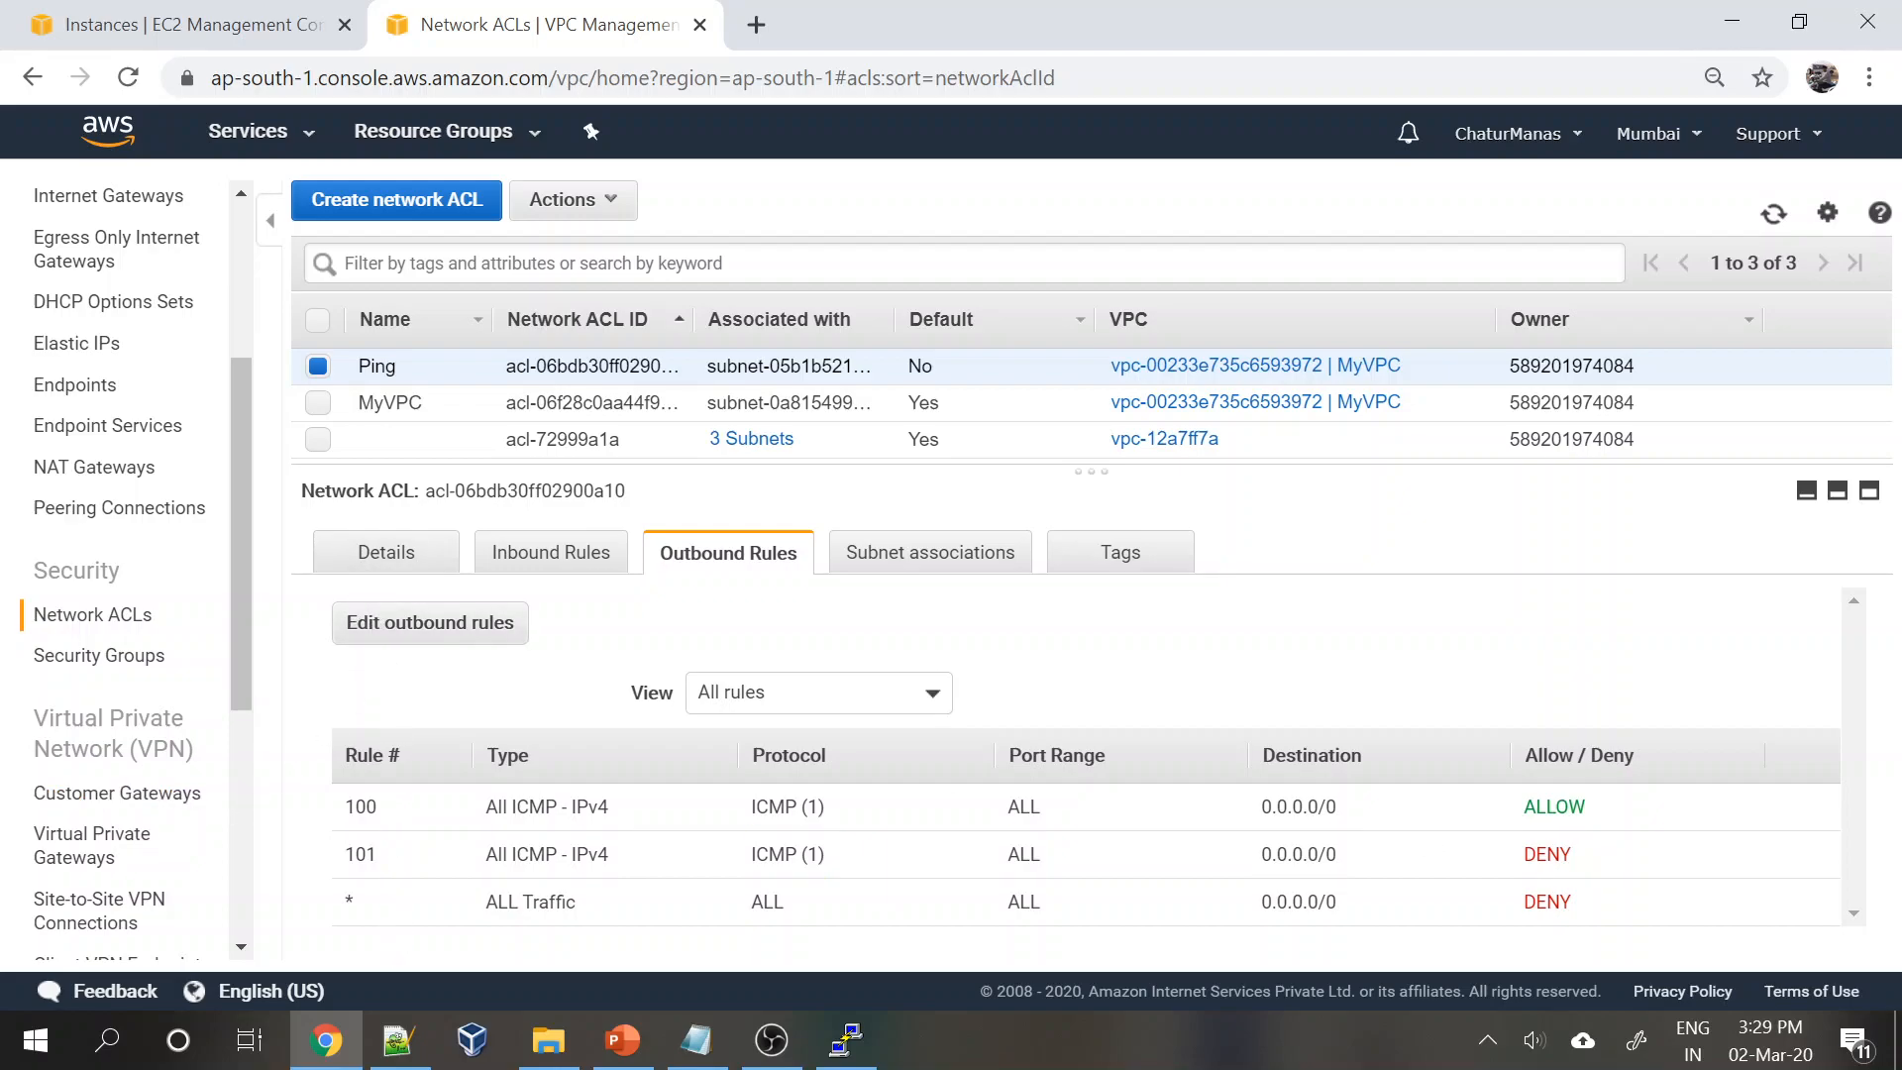
double_click(382, 807)
double_click(1555, 808)
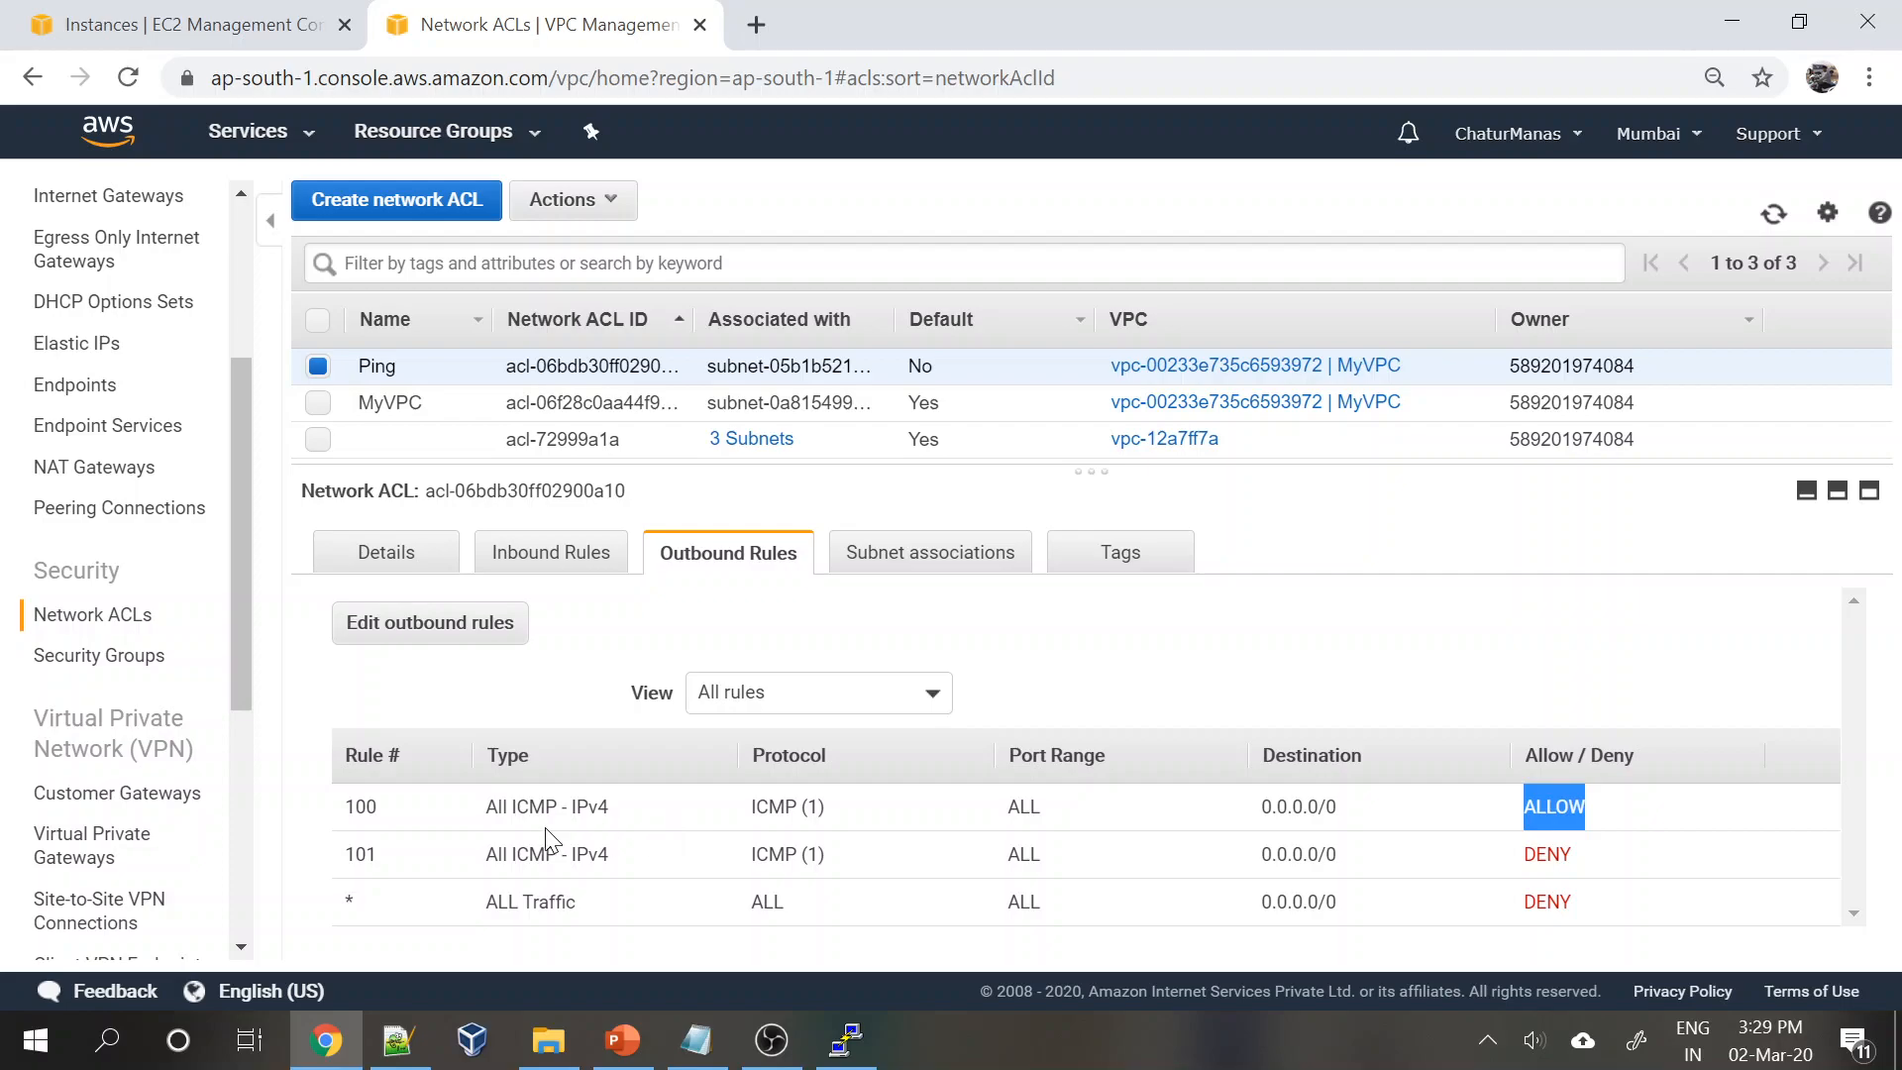
drag(359, 854, 1561, 858)
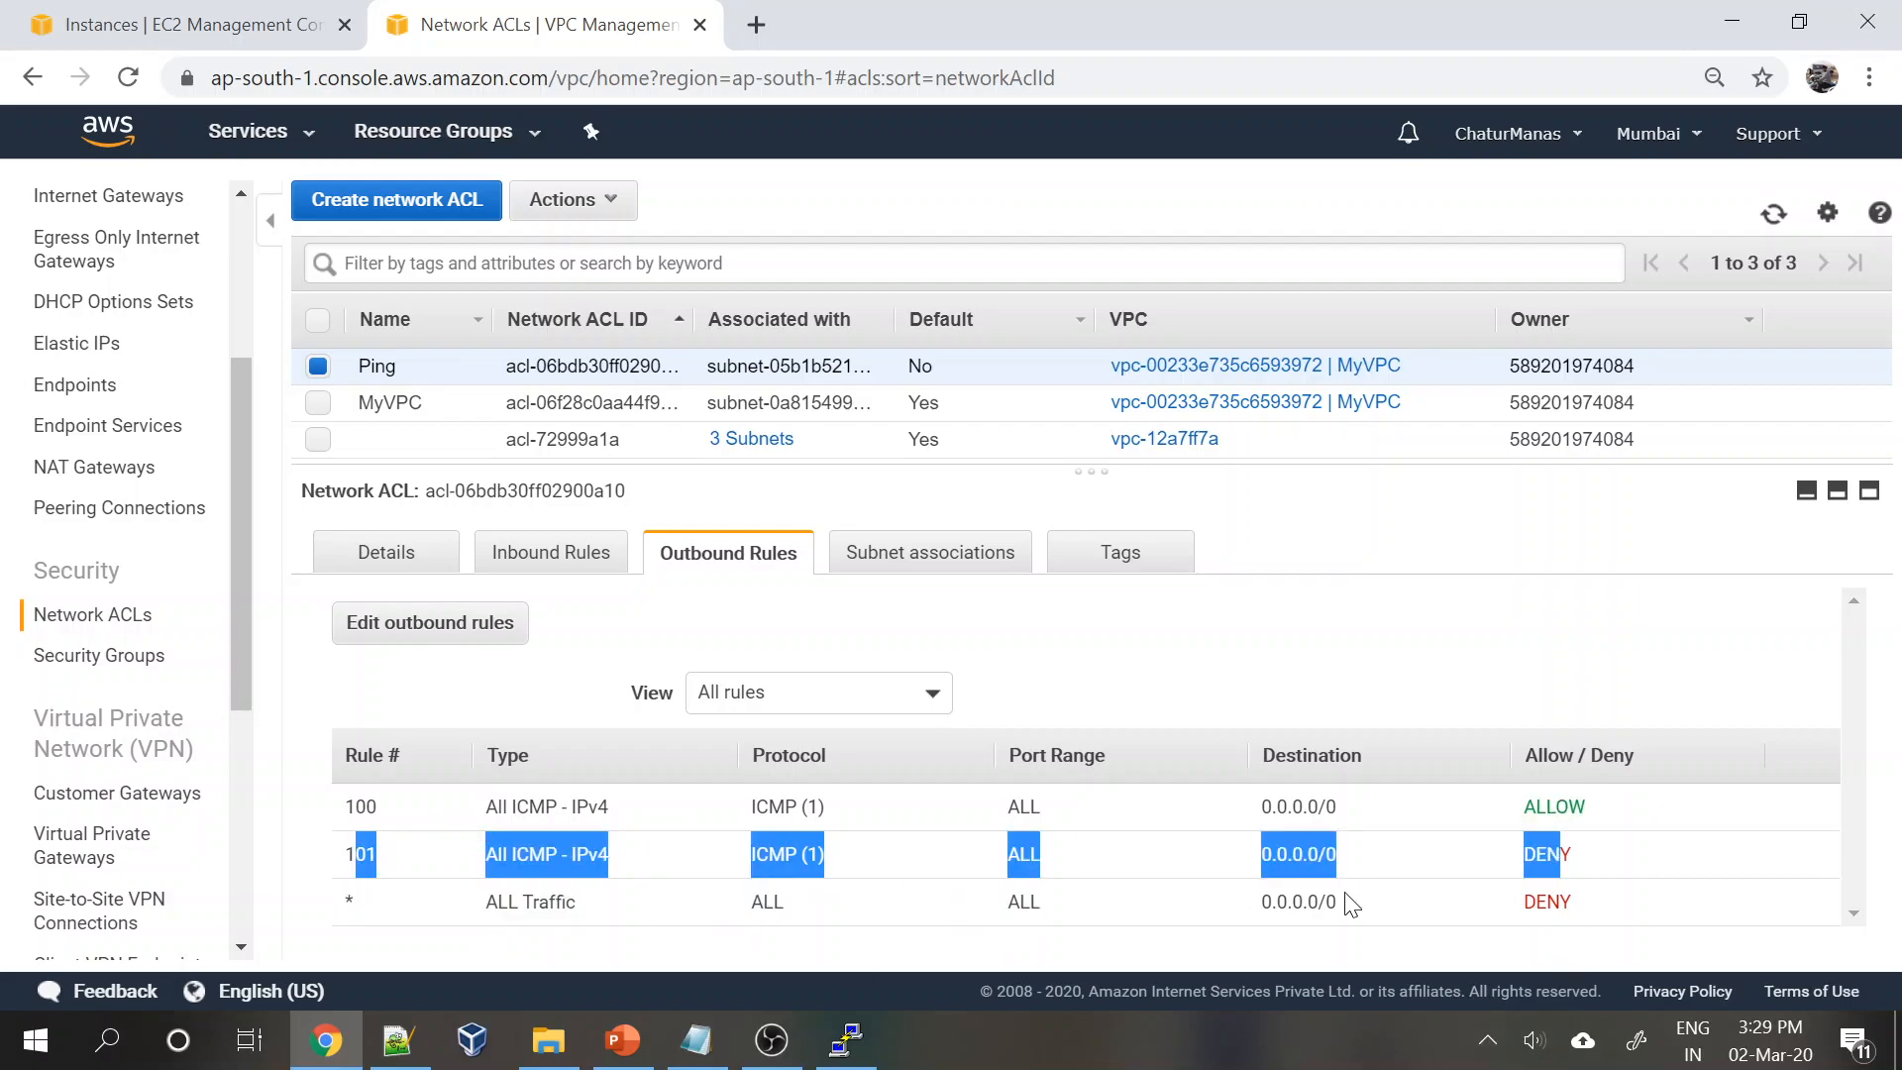
- Change the number of the outbound deny rule to 99, save, and check its order relative to rule 100
click(444, 634)
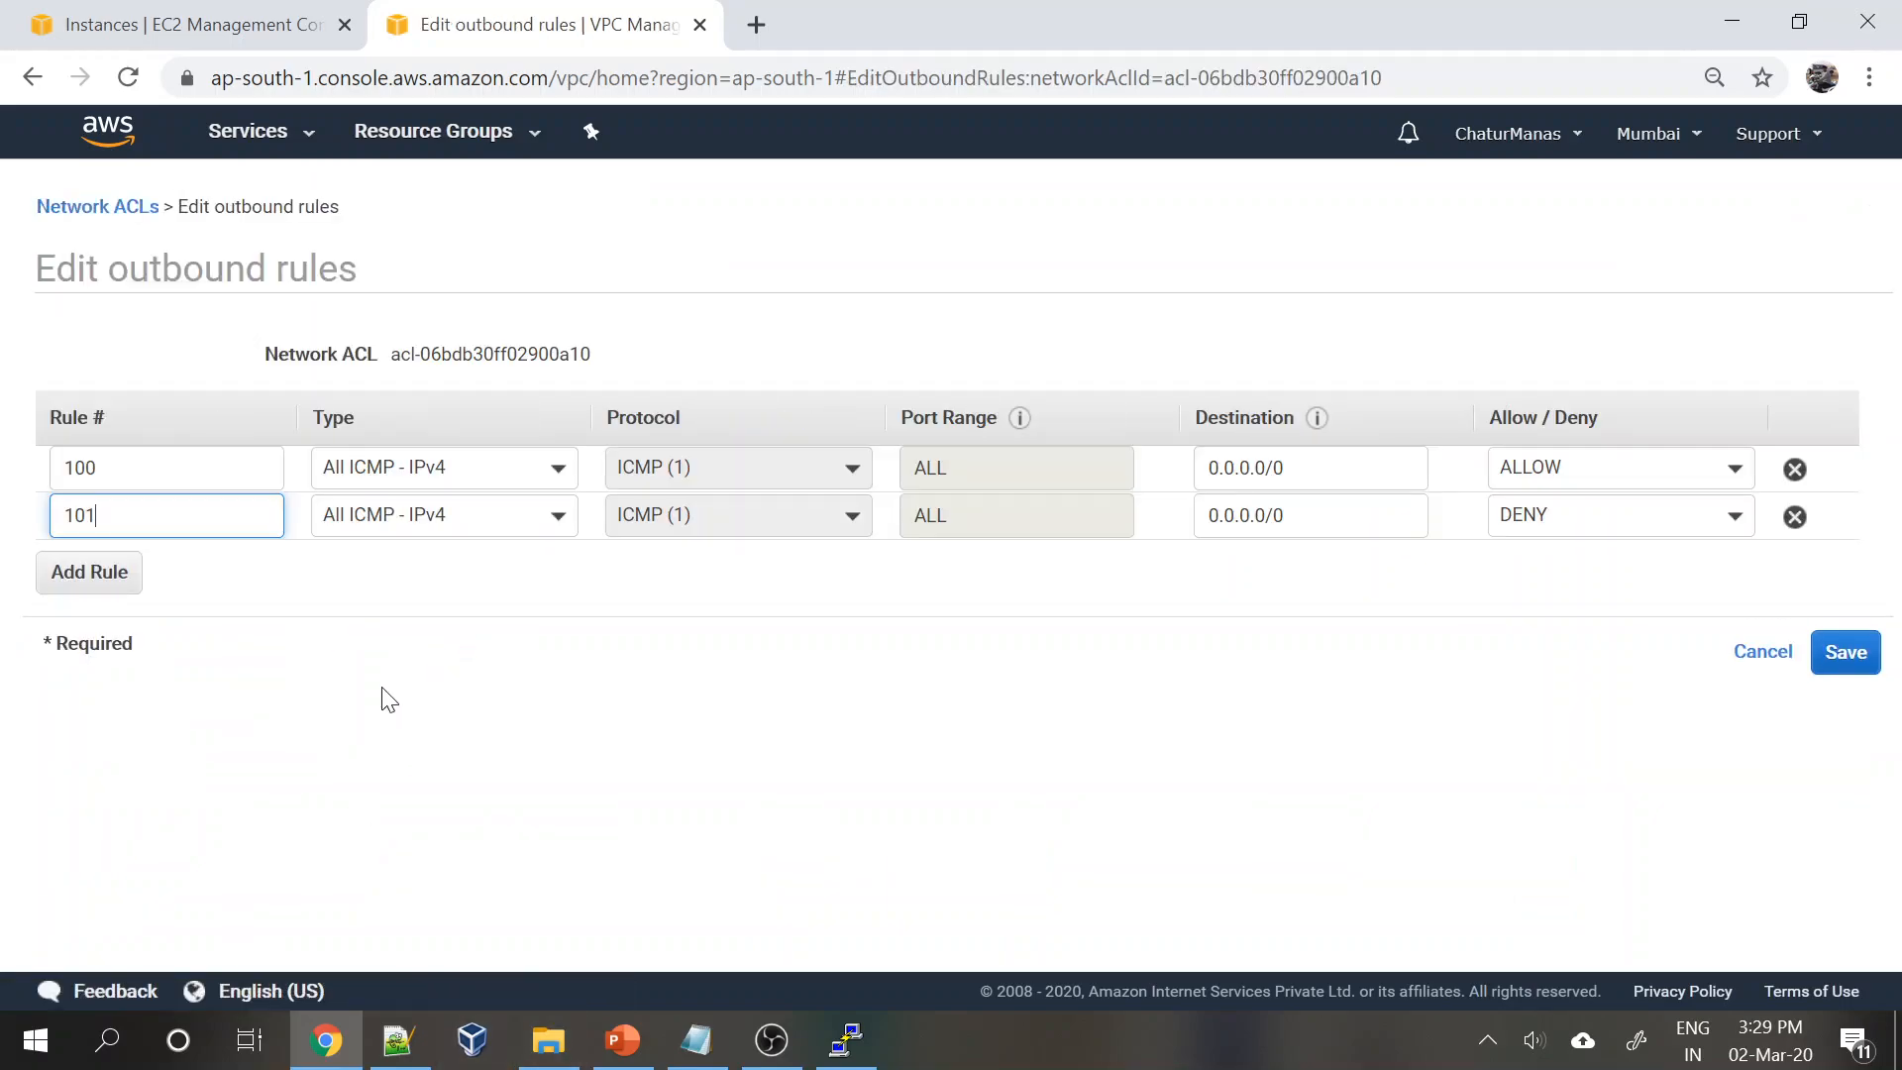
key(ctrl+a)
text(99)
click(1844, 652)
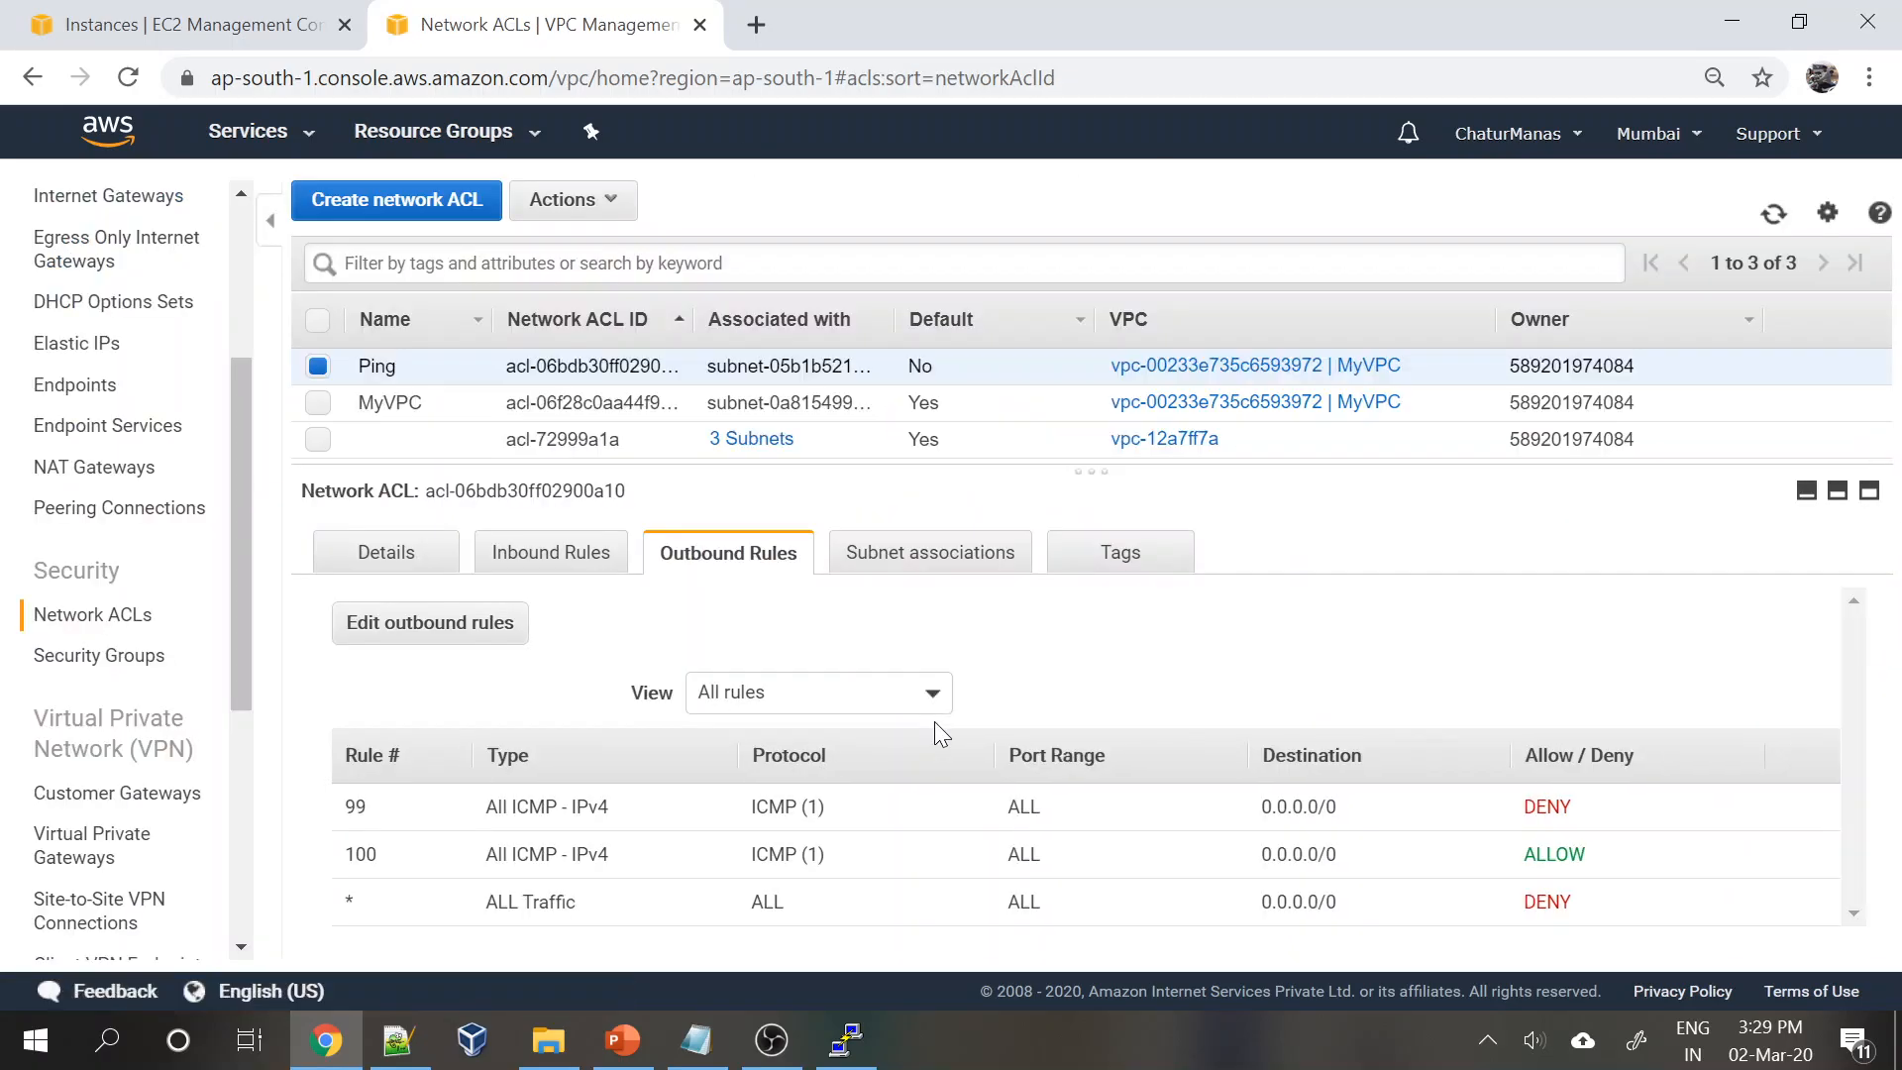
double_click(355, 808)
double_click(362, 861)
- Switch to the PuTTY session on Public-1, ping 10.0.2.227 against the reordered outbound rules, and stop it after several seconds
click(847, 1040)
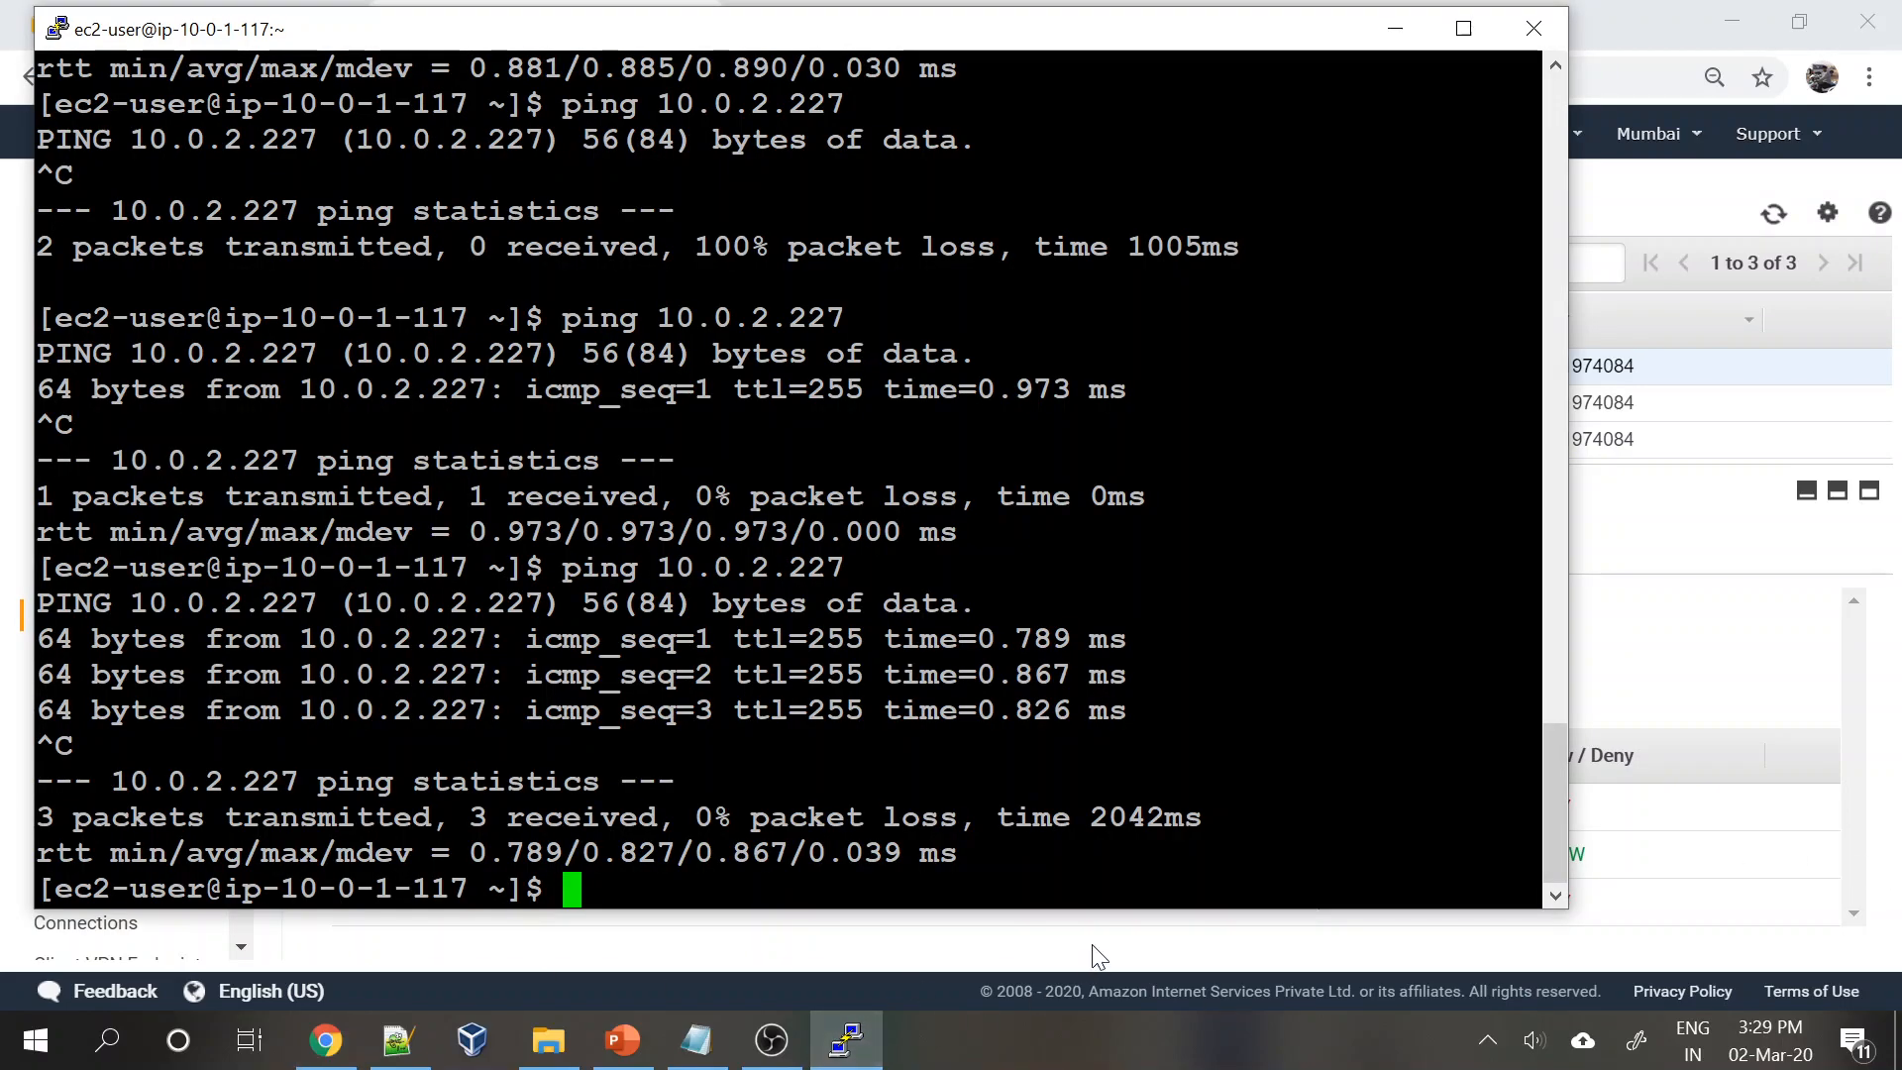
key(Up)
key(Return)
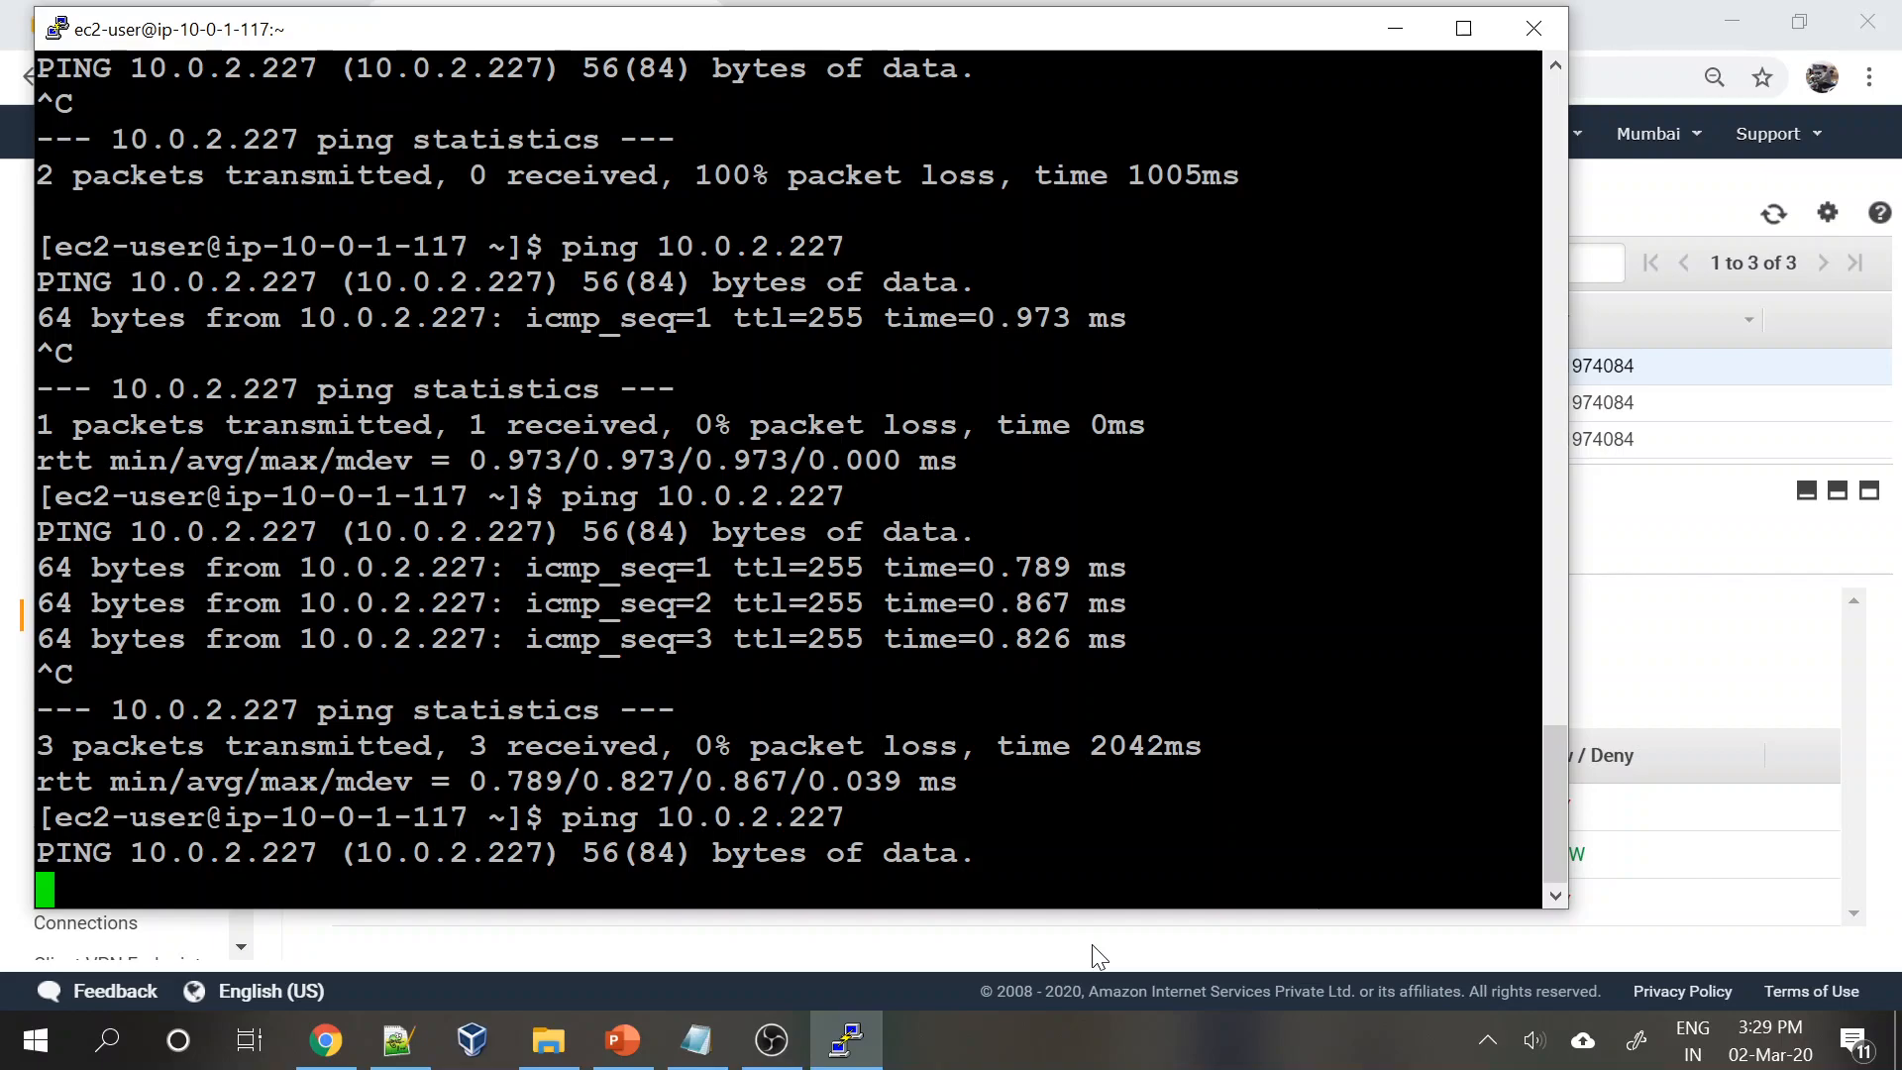
key(ctrl+c)
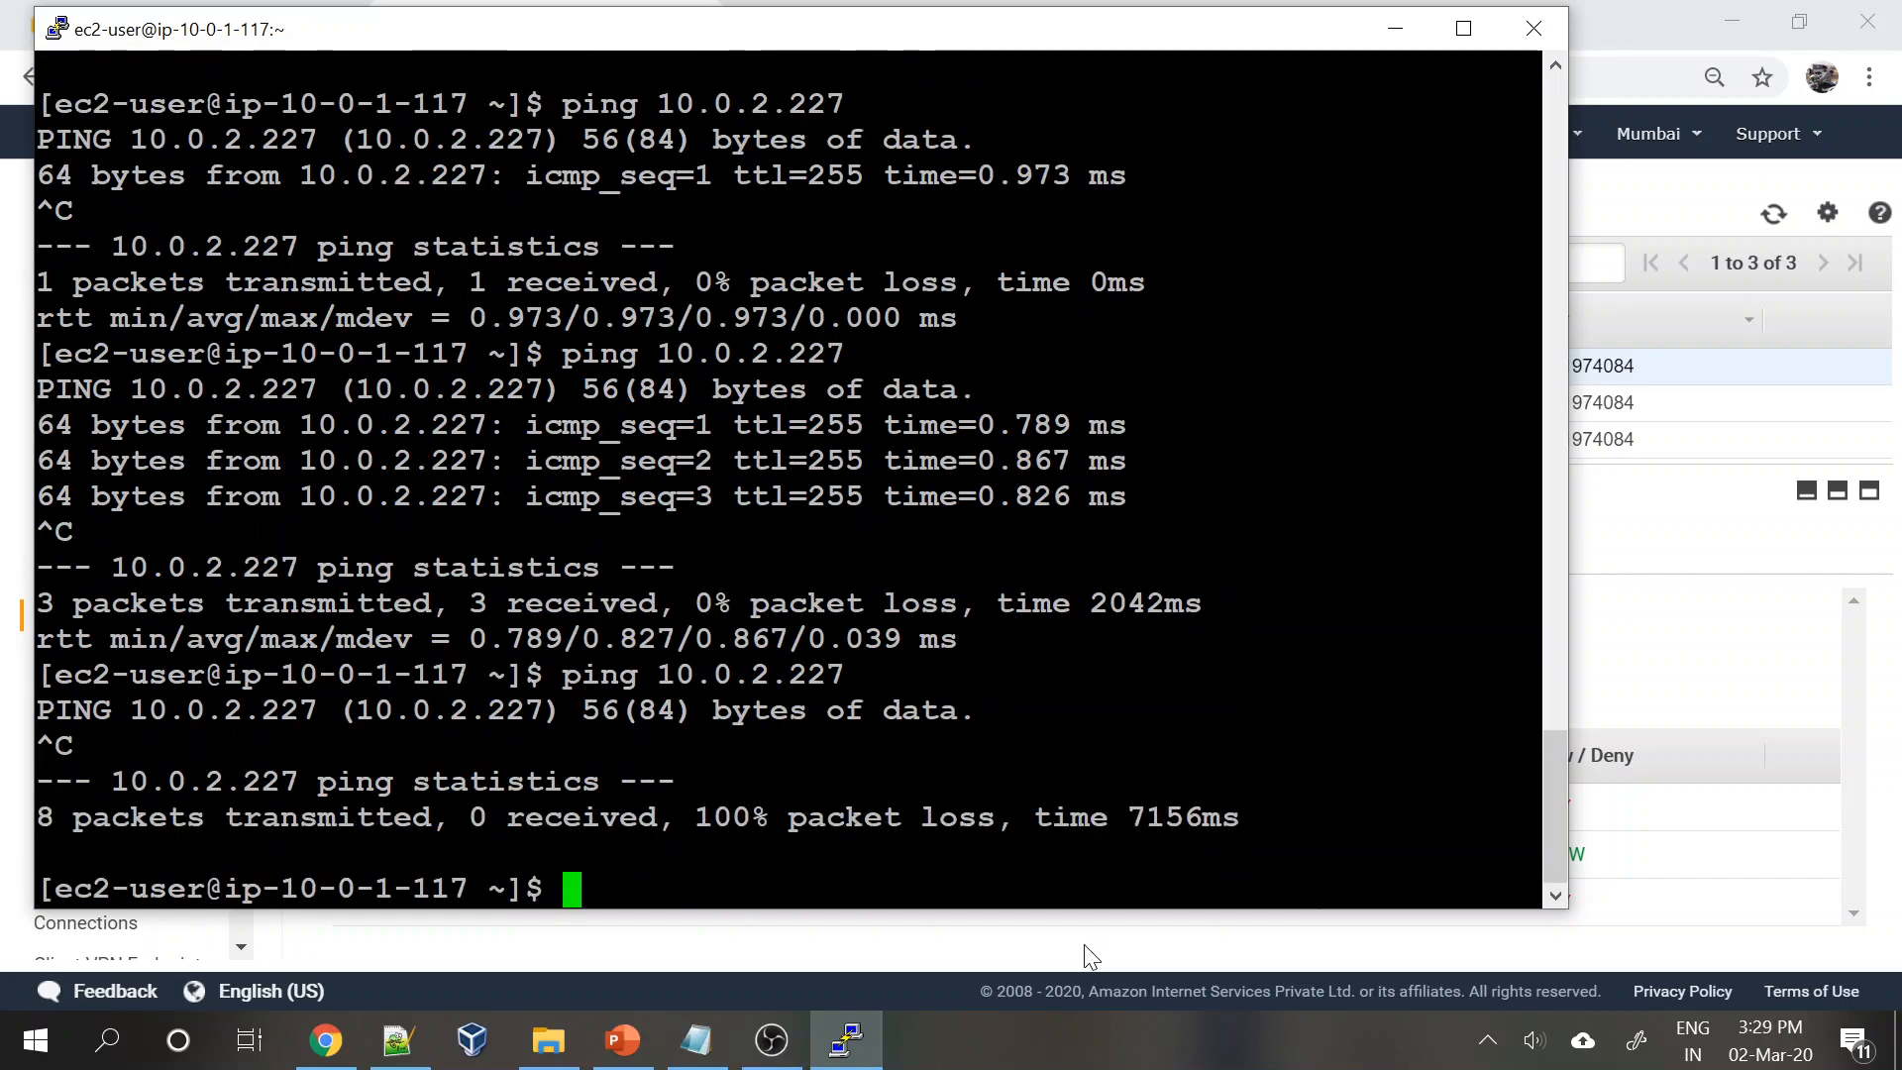
- Glance back at the outbound rules in the VPC console, then repeat the ping to 10.0.2.227 in PuTTY and stop it
click(1083, 943)
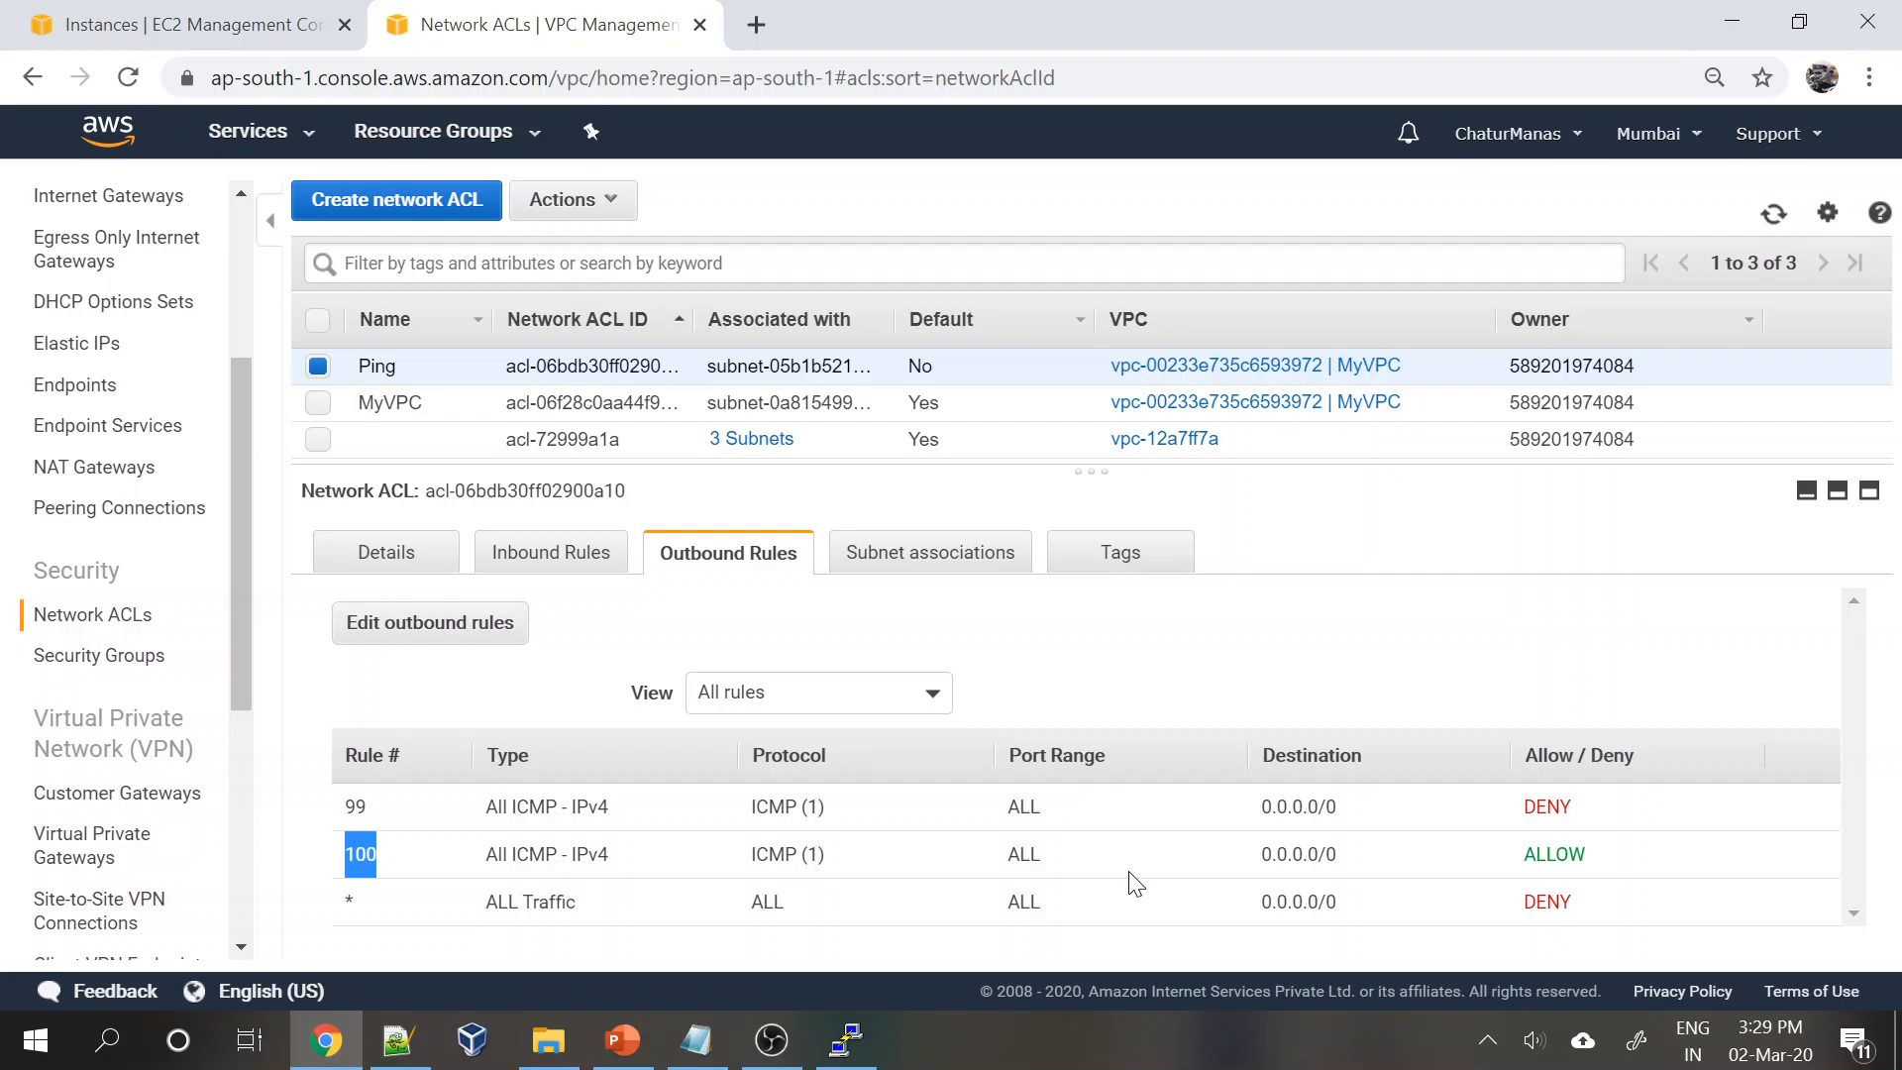
click(830, 872)
click(858, 1055)
key(Up)
key(Return)
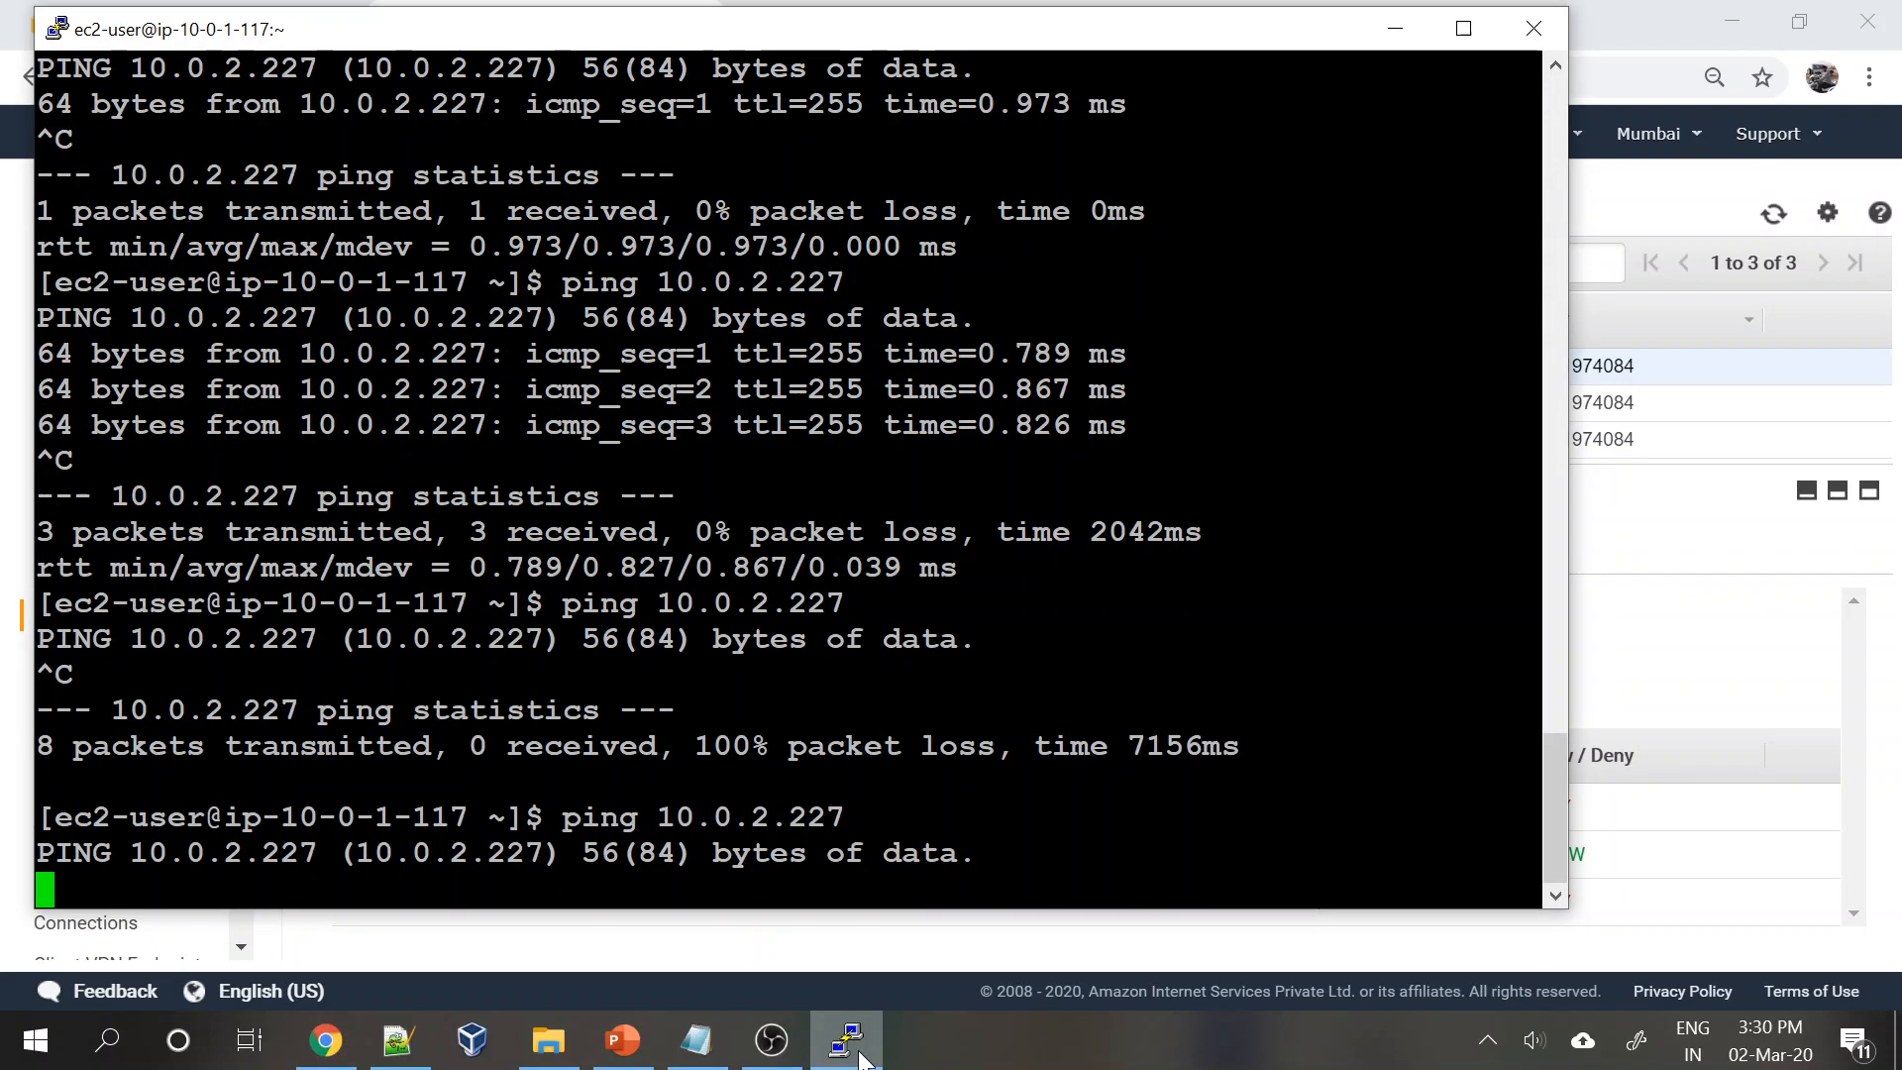
key(ctrl+c)
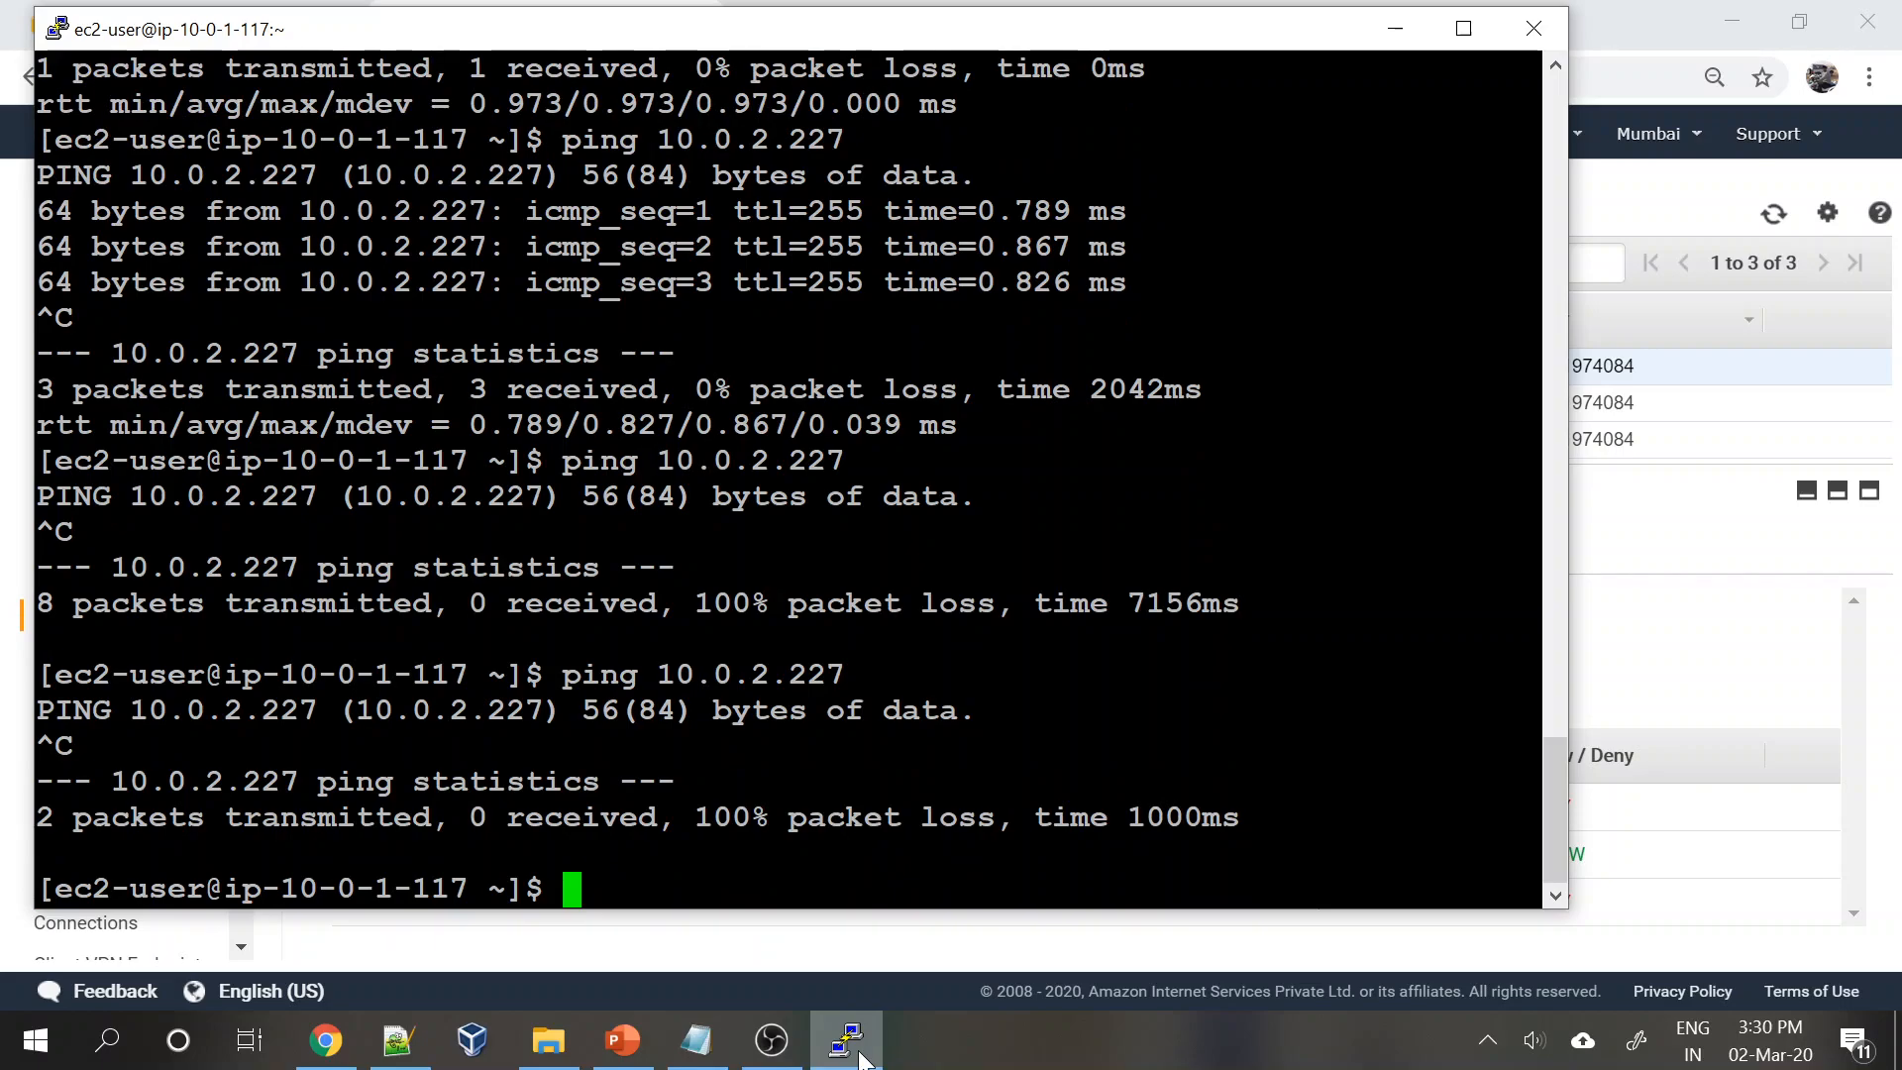
- Change the recalled ping command's target address to 10.0.1.9 and run it from Public-1
key(Up)
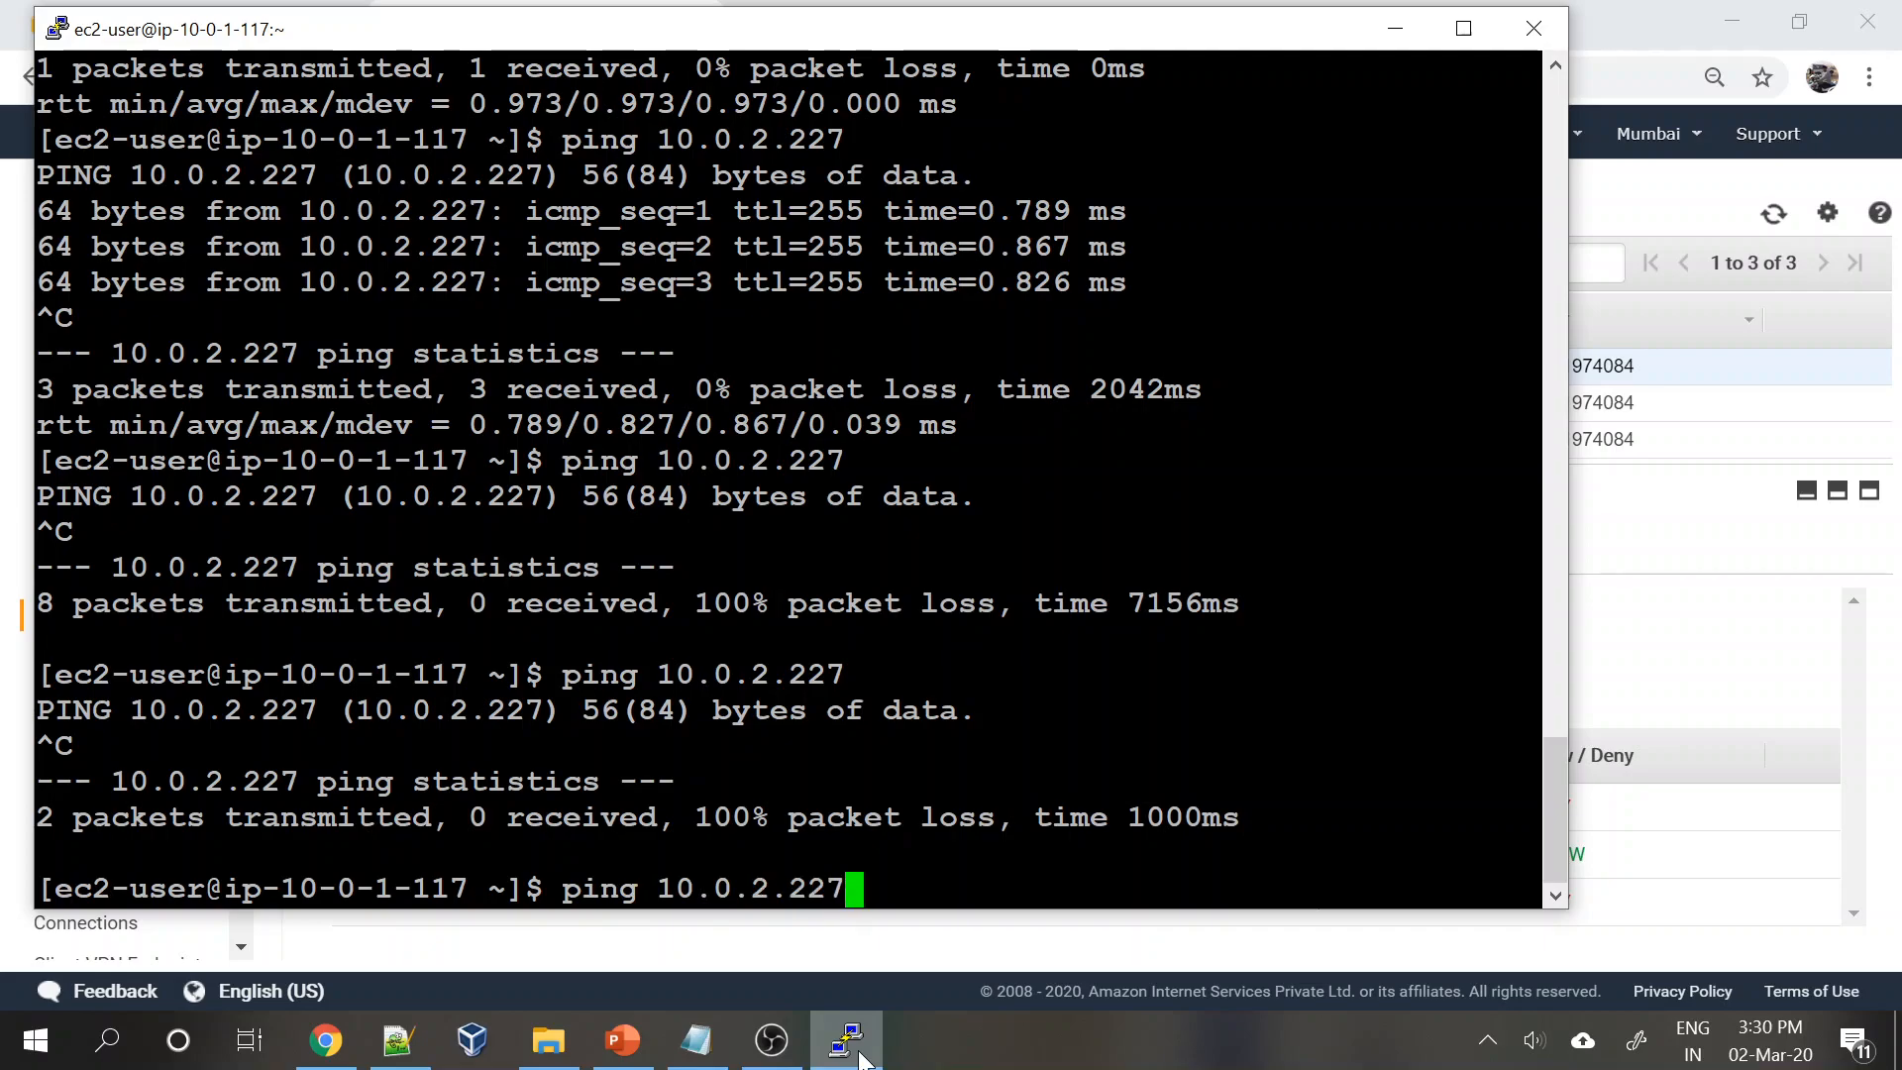
key(BackSpace)
key(BackSpace)
key(BackSpace)
key(BackSpace)
key(BackSpace)
text(1.9)
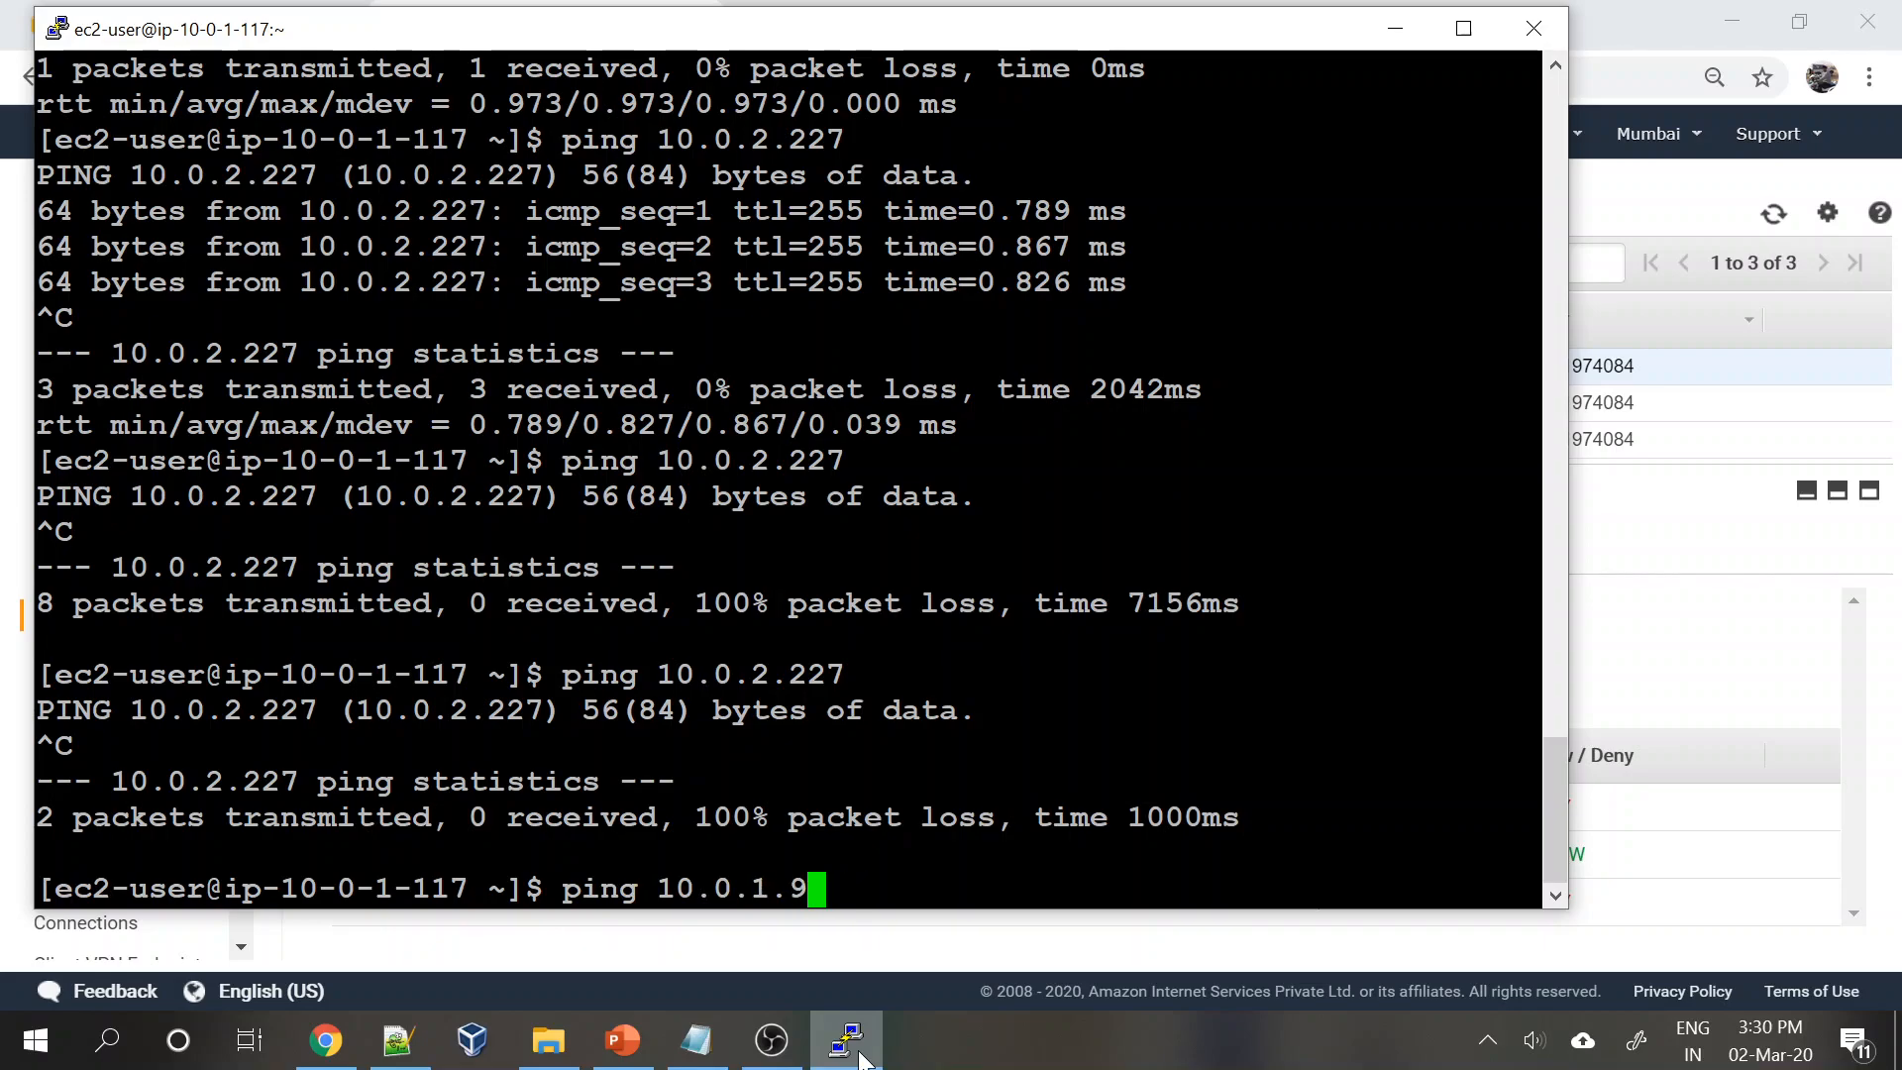
key(Return)
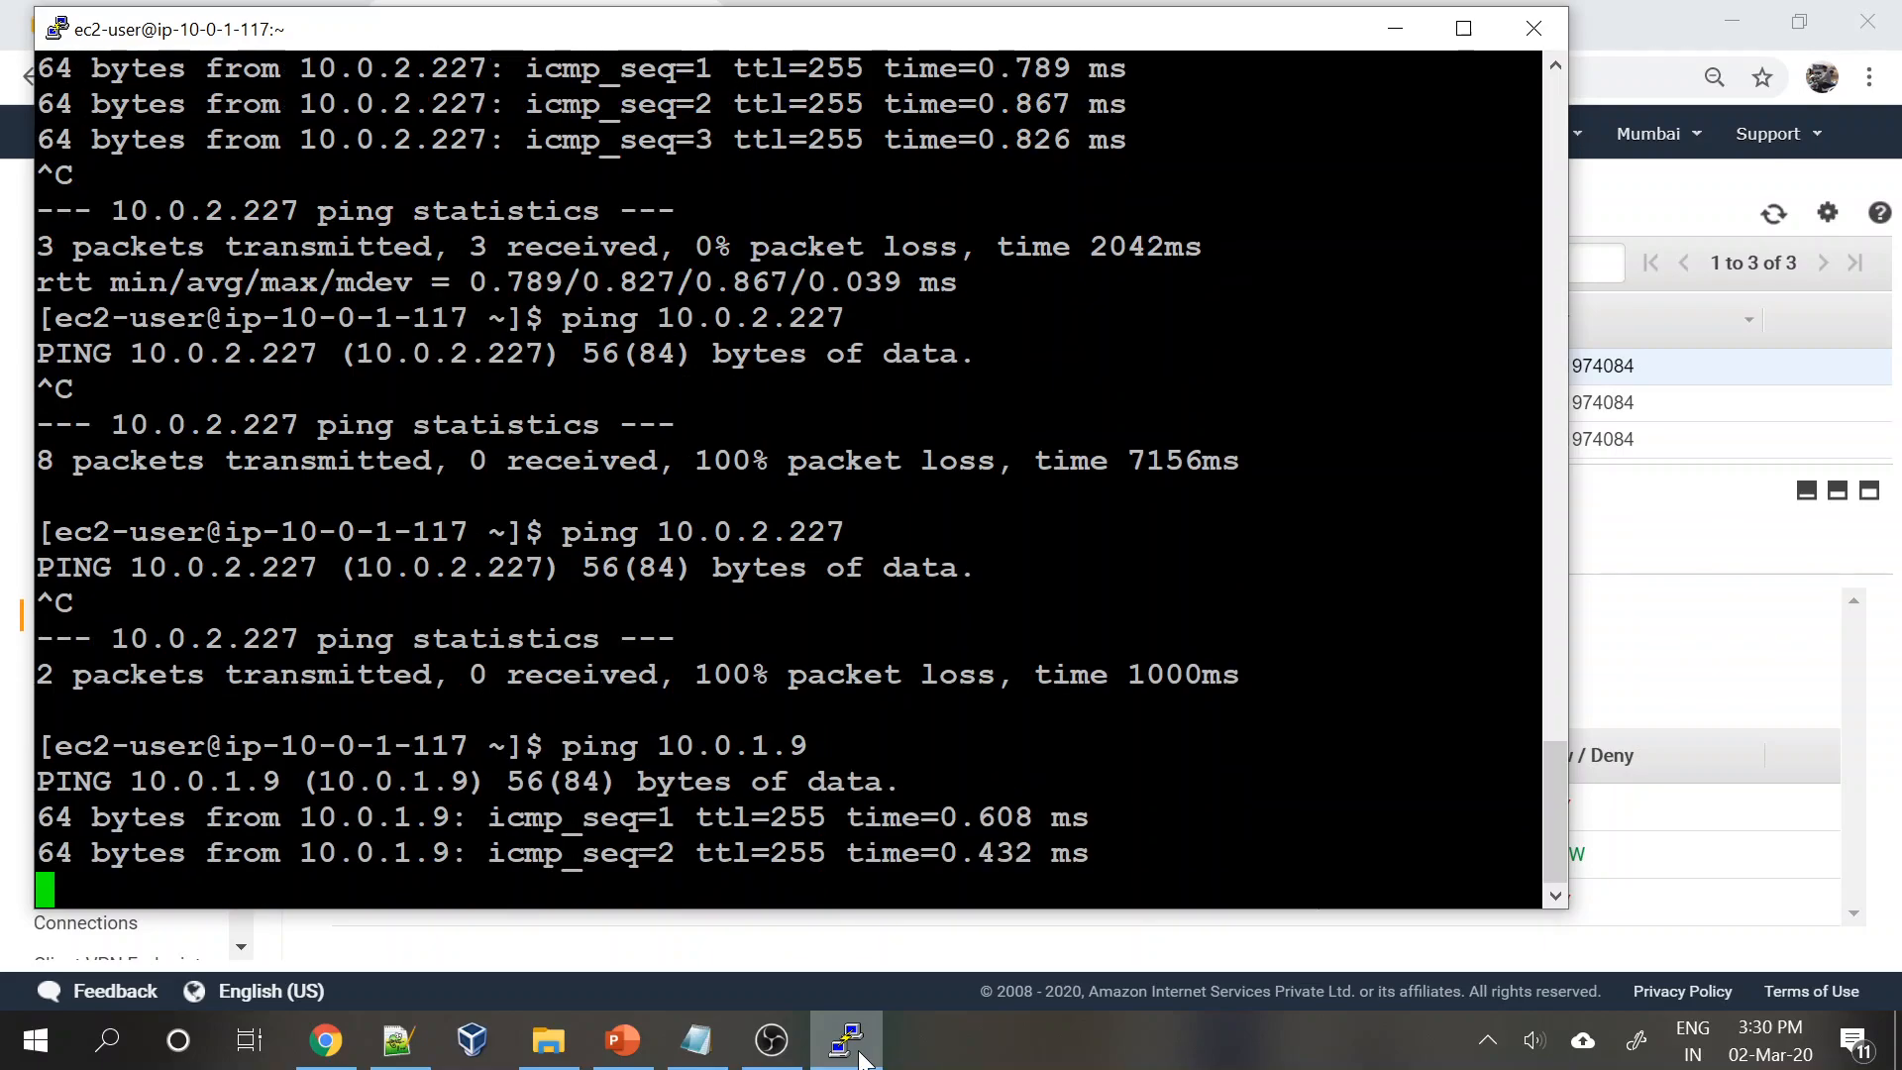
- Stop the ping to 10.0.1.9, switch to PowerPoint's VPC Security Levels slide, and compare the public subnet's instances with the private subnet's EC2 and Network ACL
key(ctrl+c)
click(622, 1040)
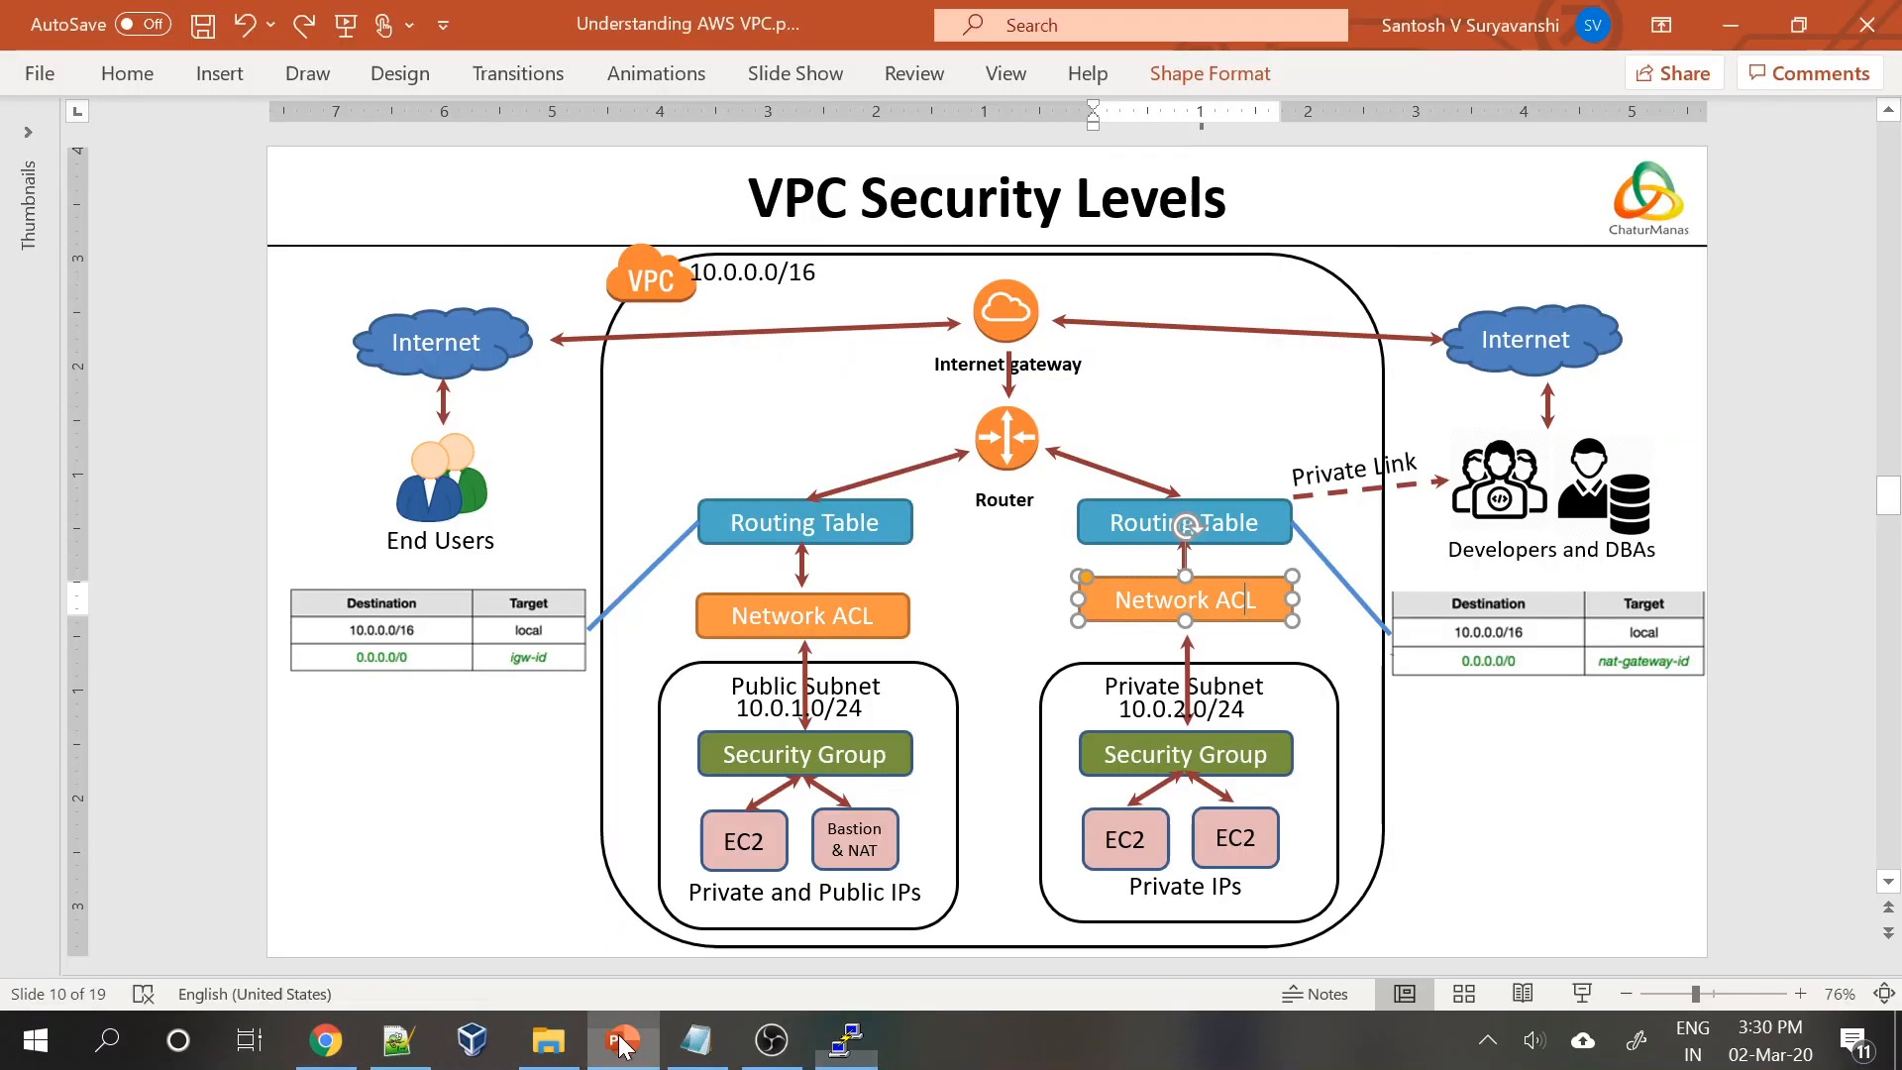
click(853, 837)
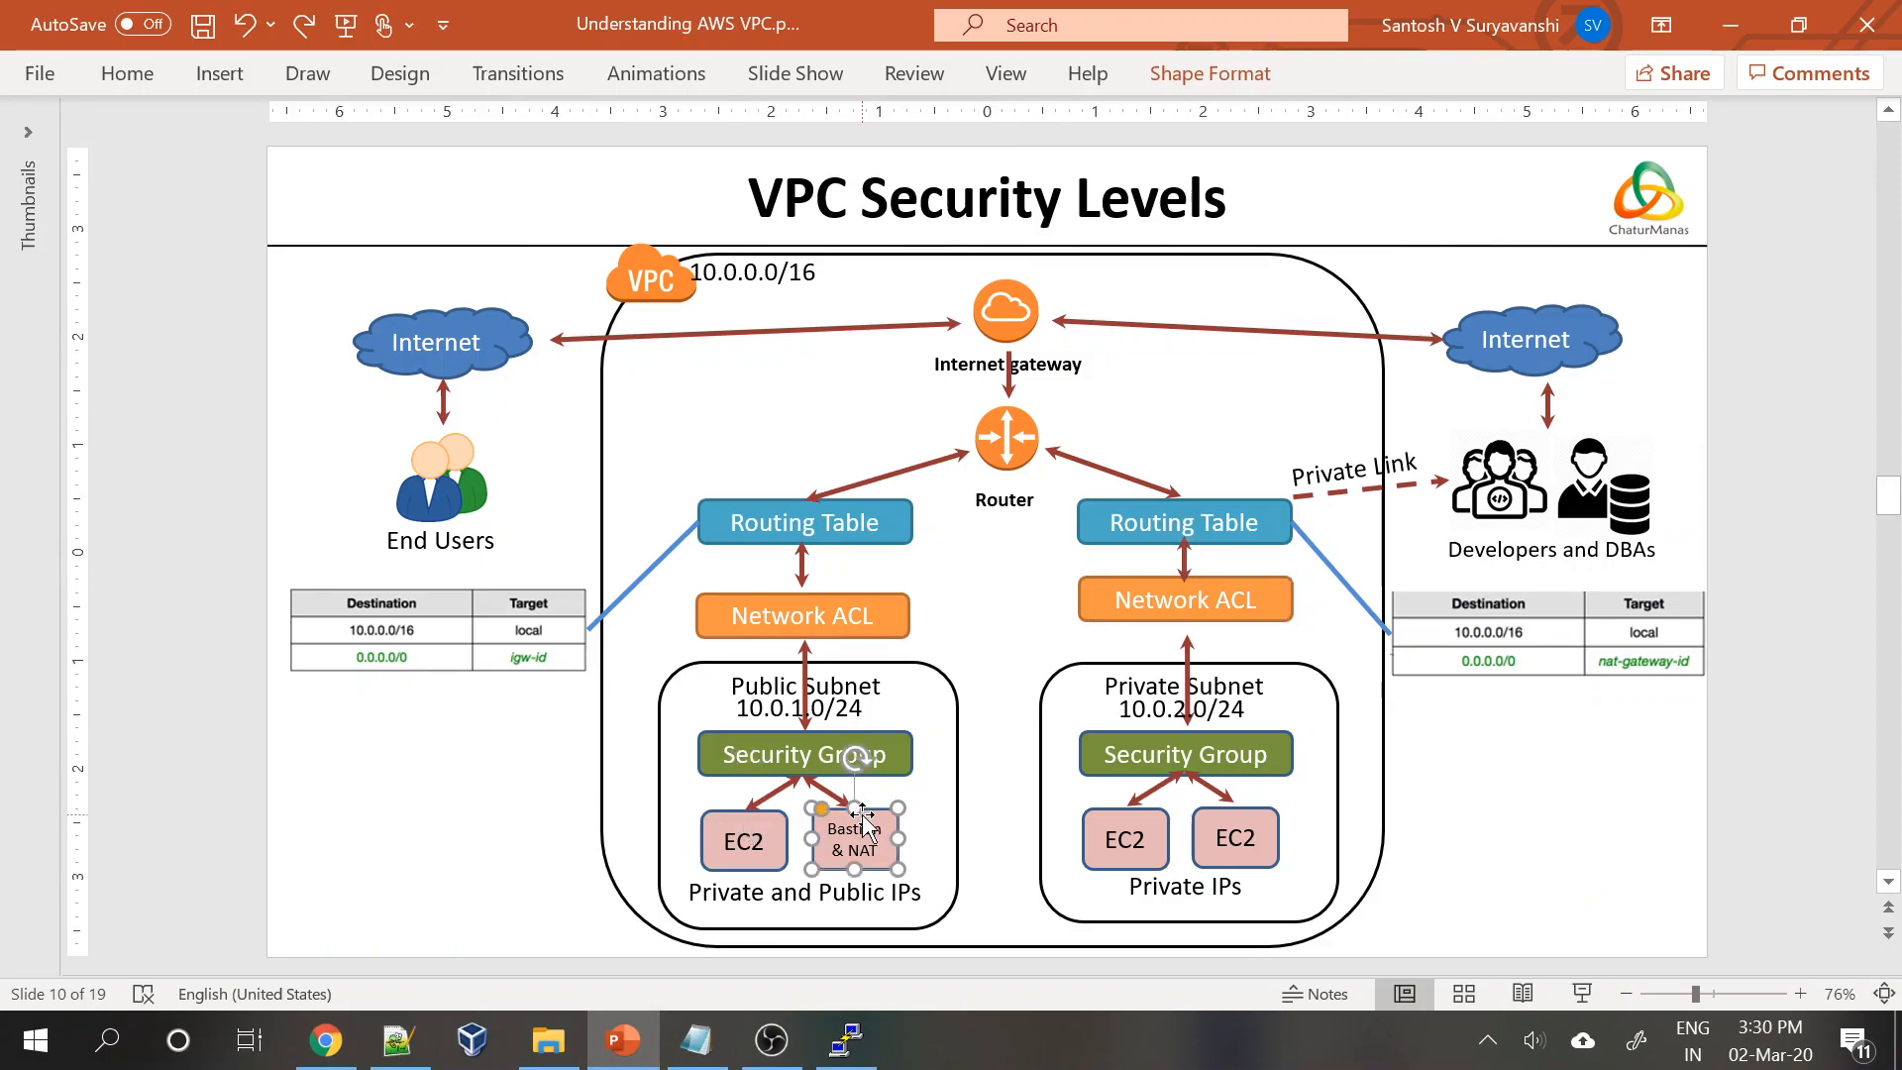
click(741, 818)
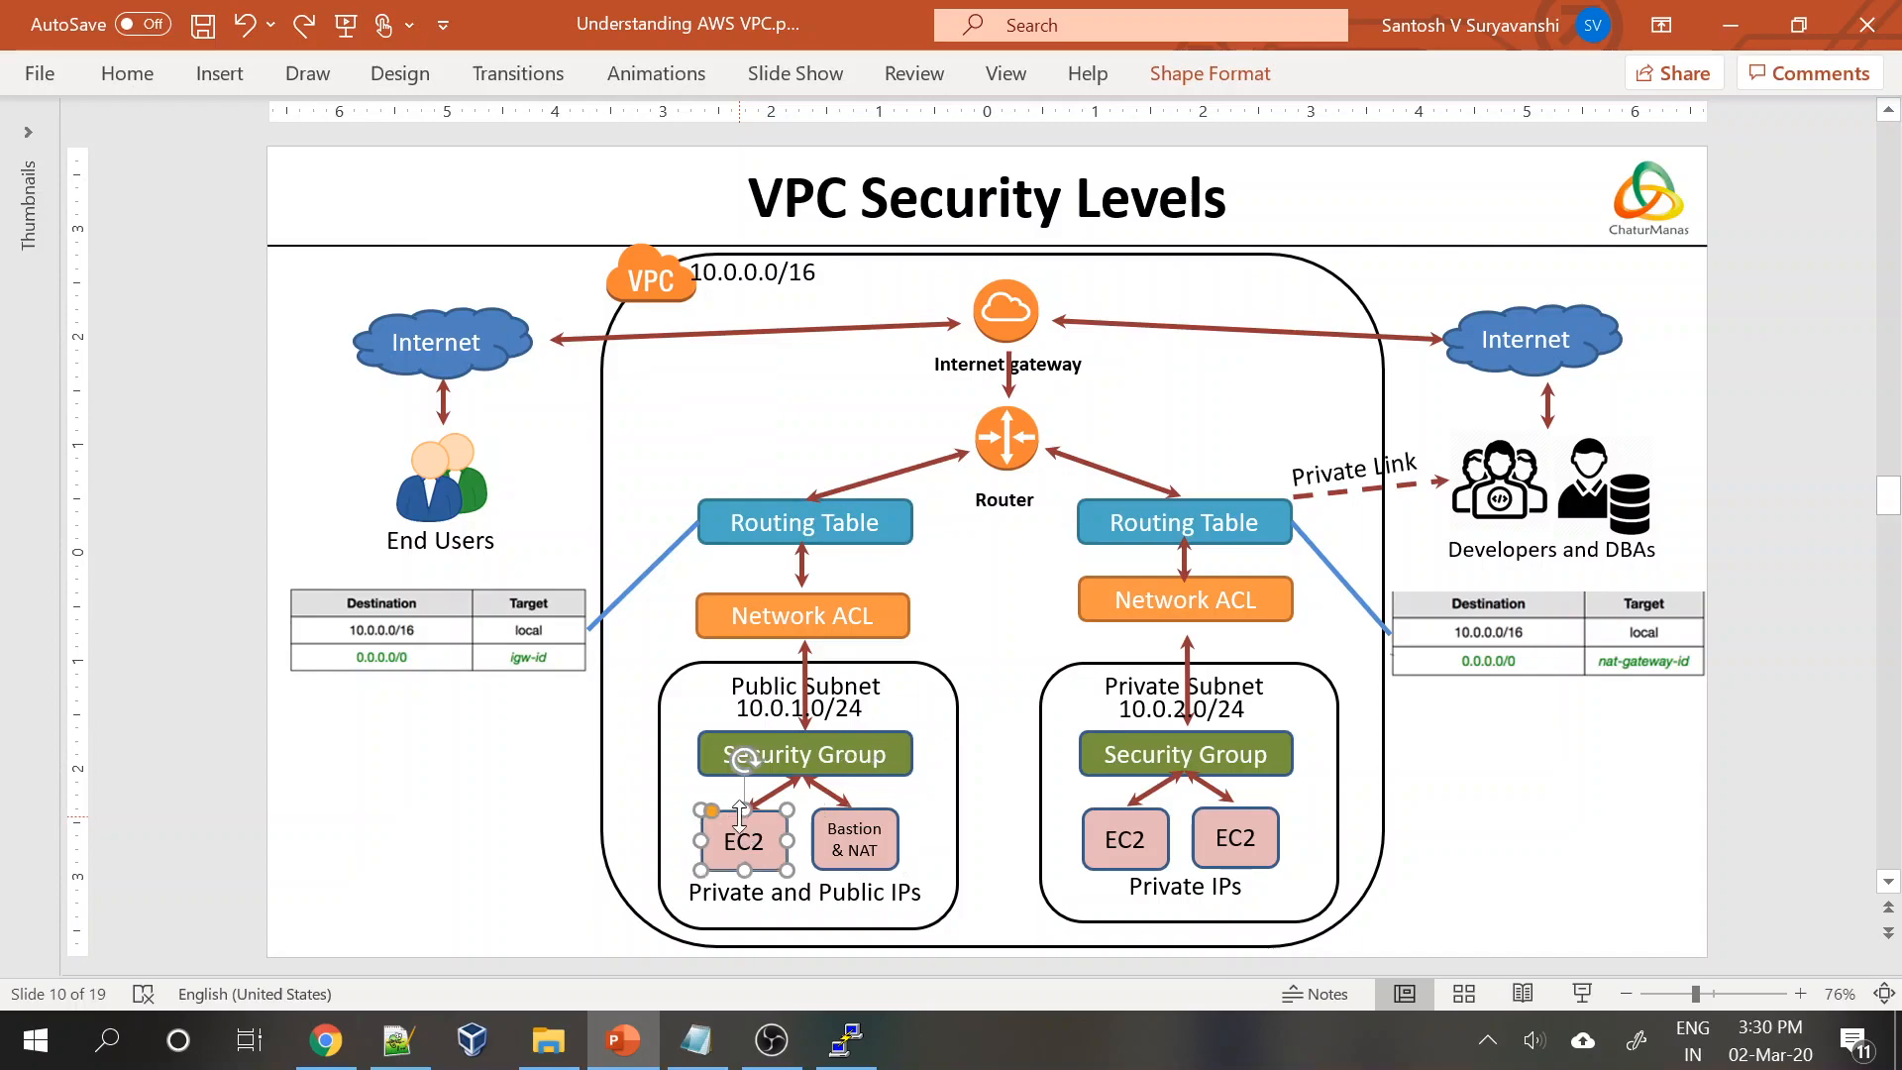
click(1141, 820)
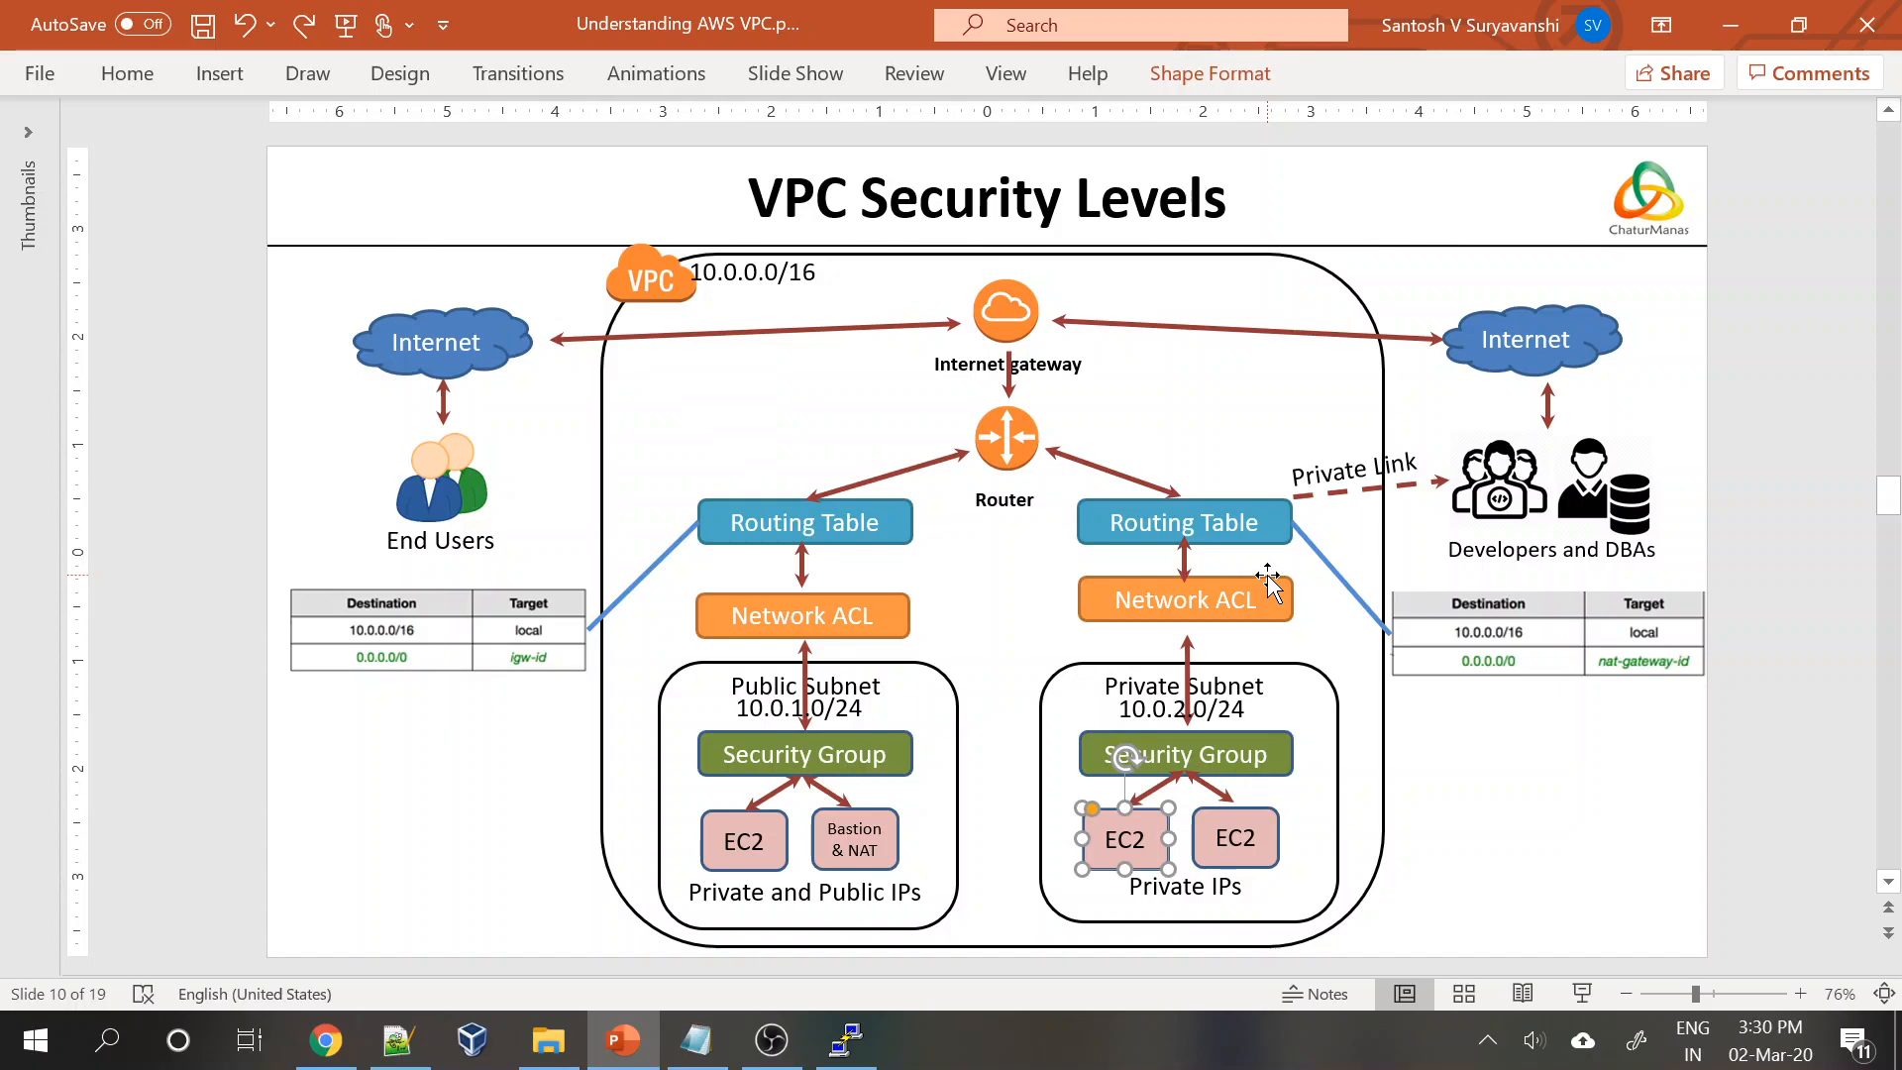
click(1268, 585)
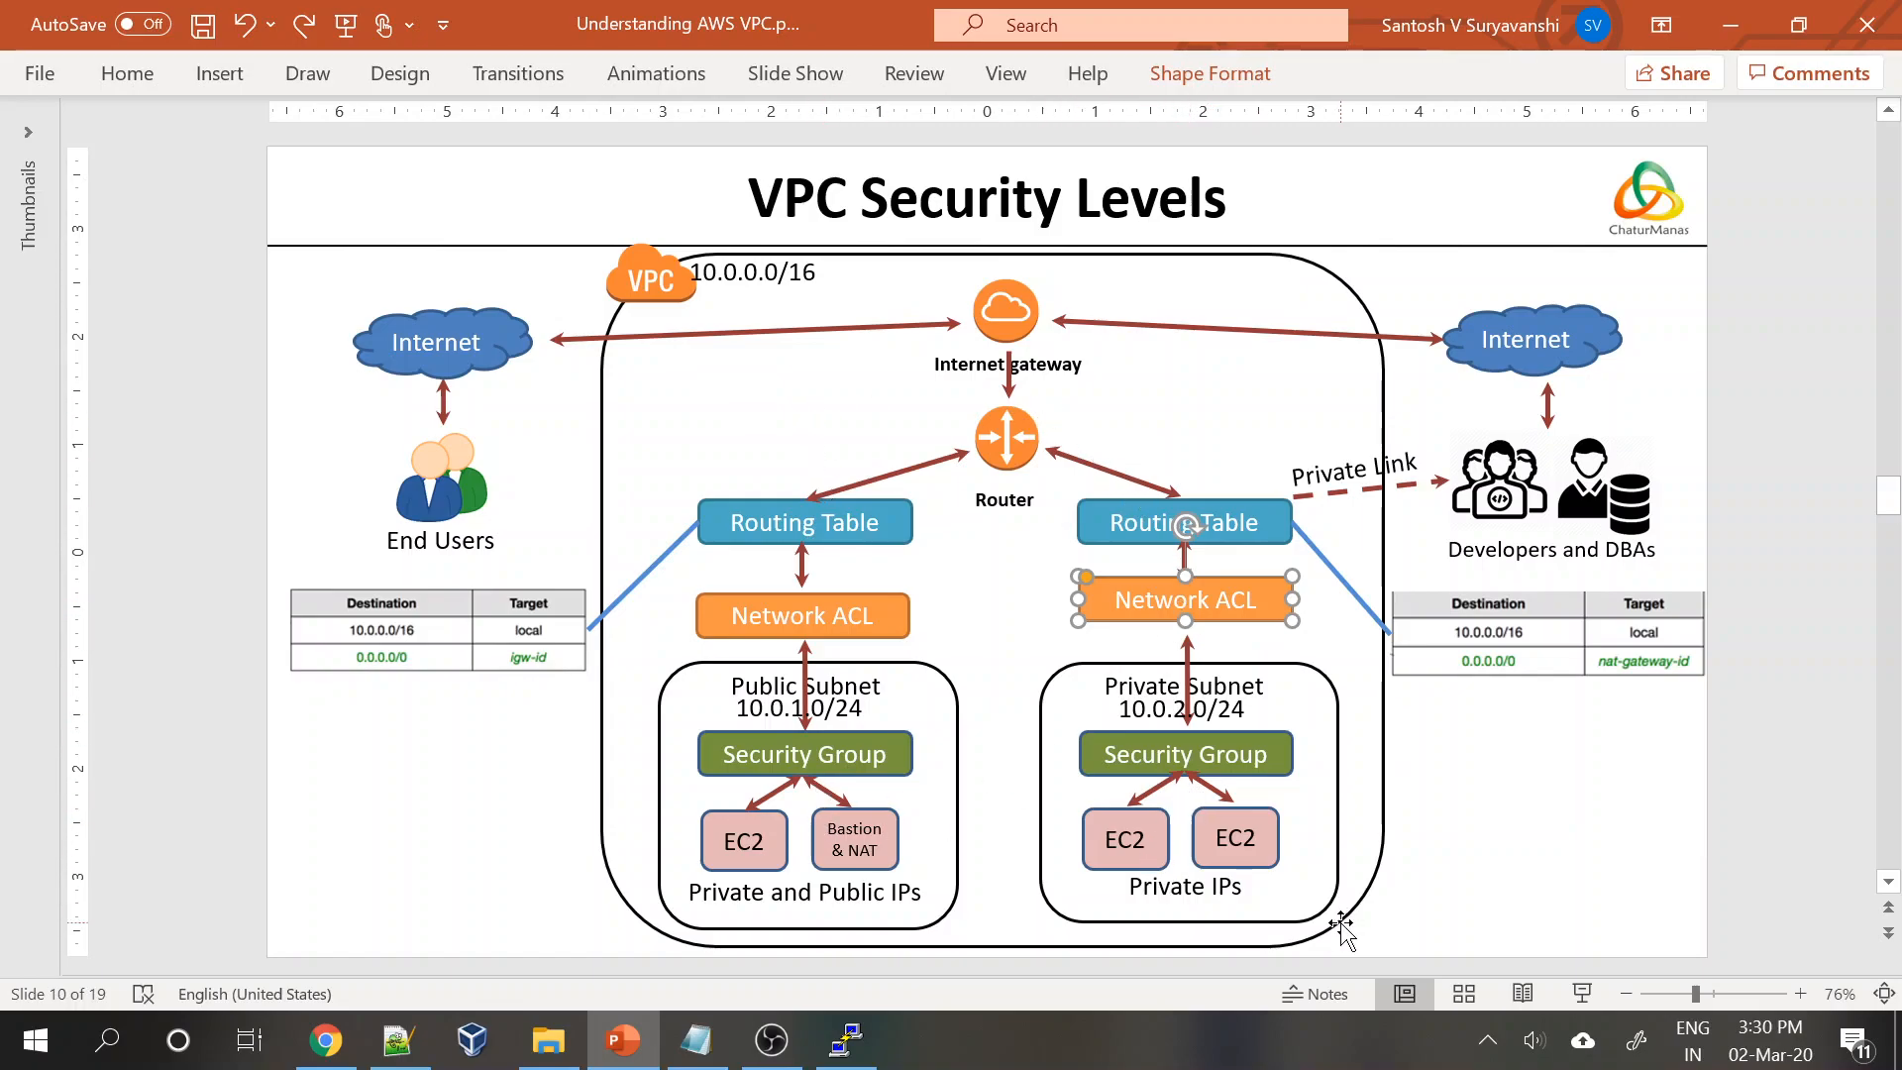
click(1154, 833)
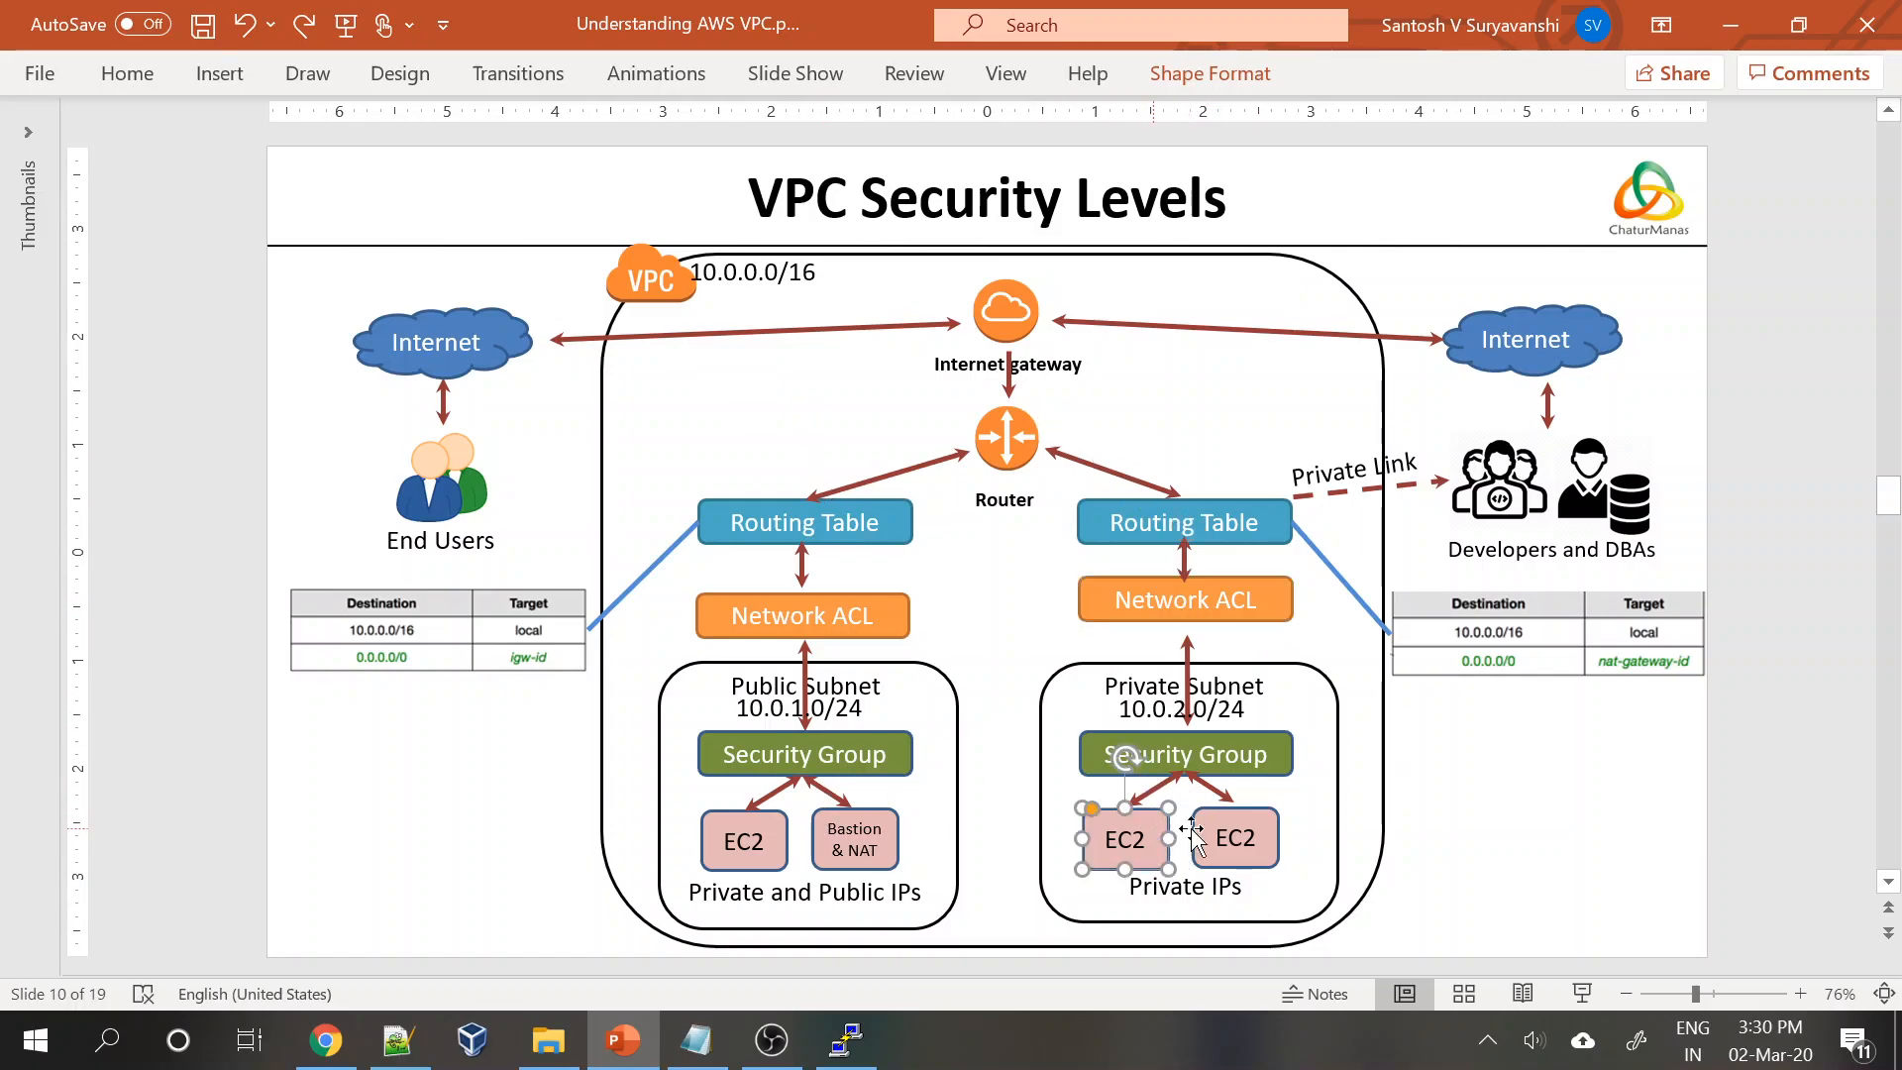
click(1530, 880)
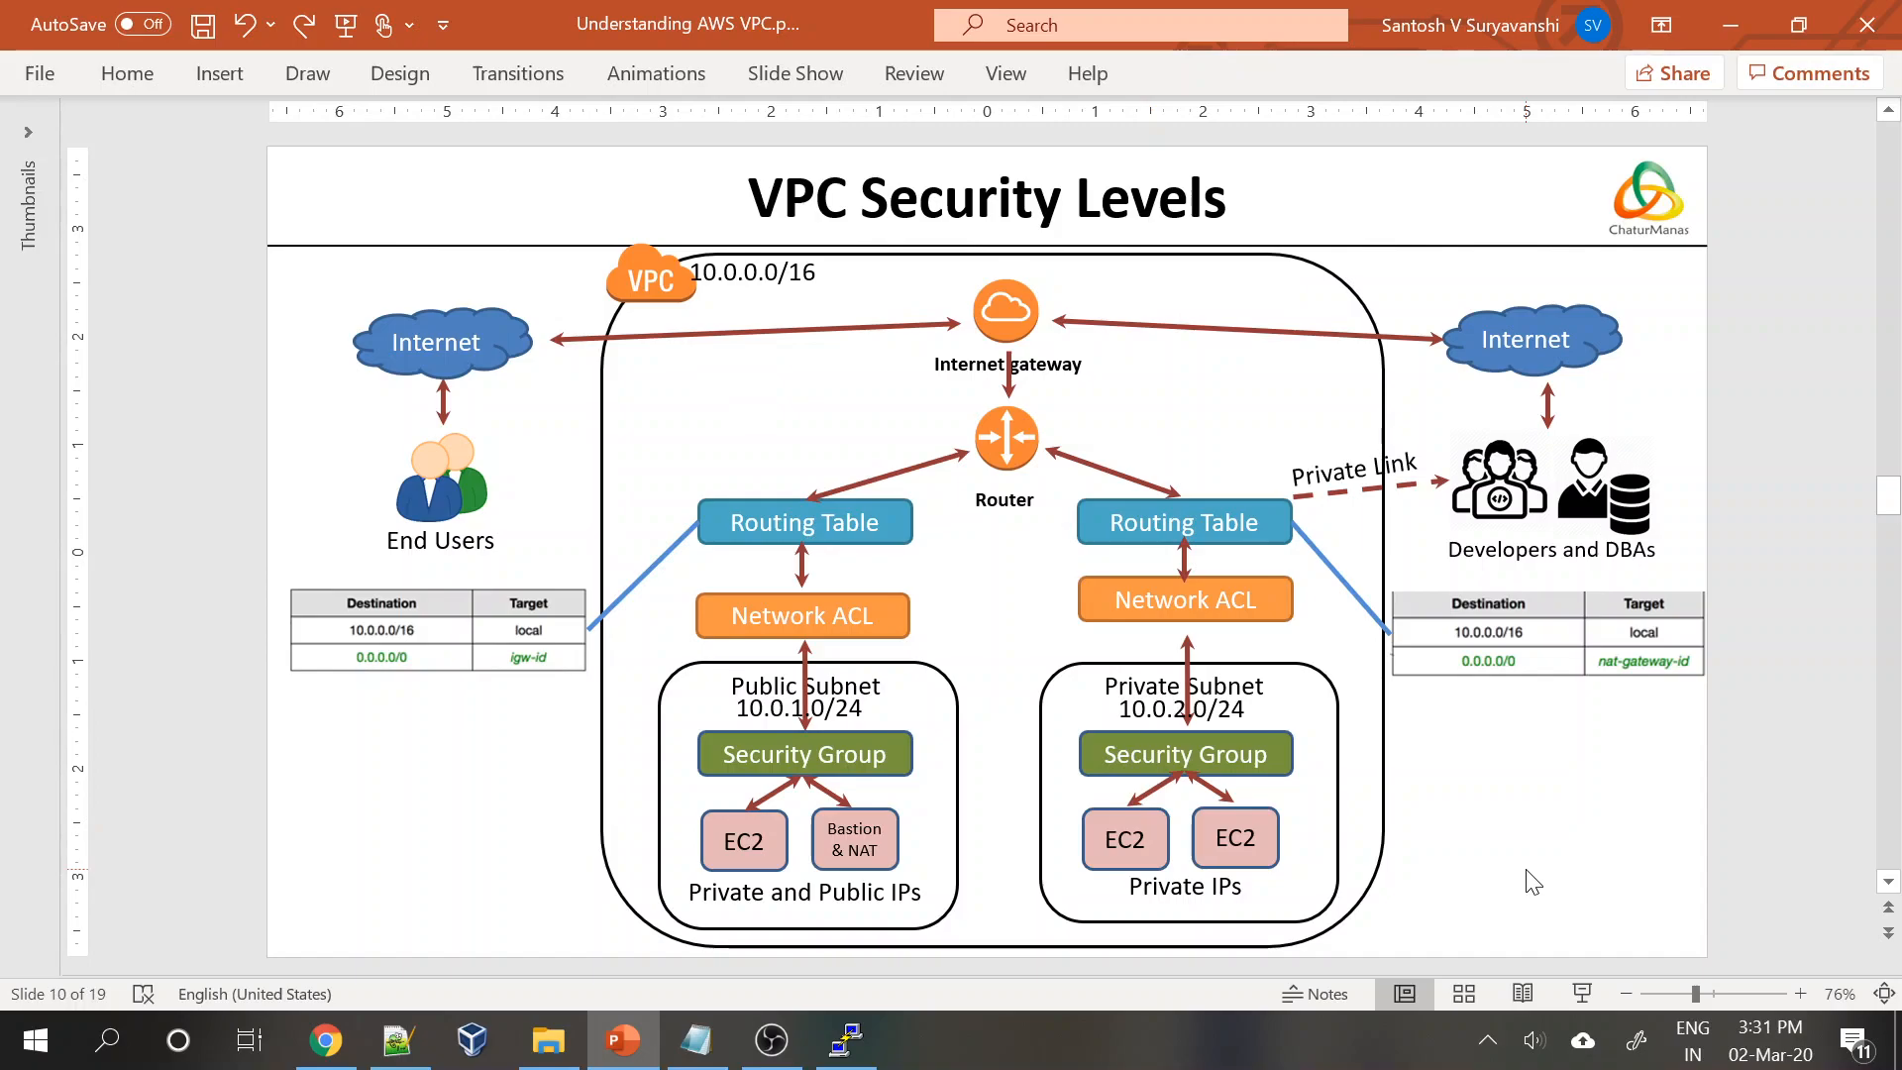